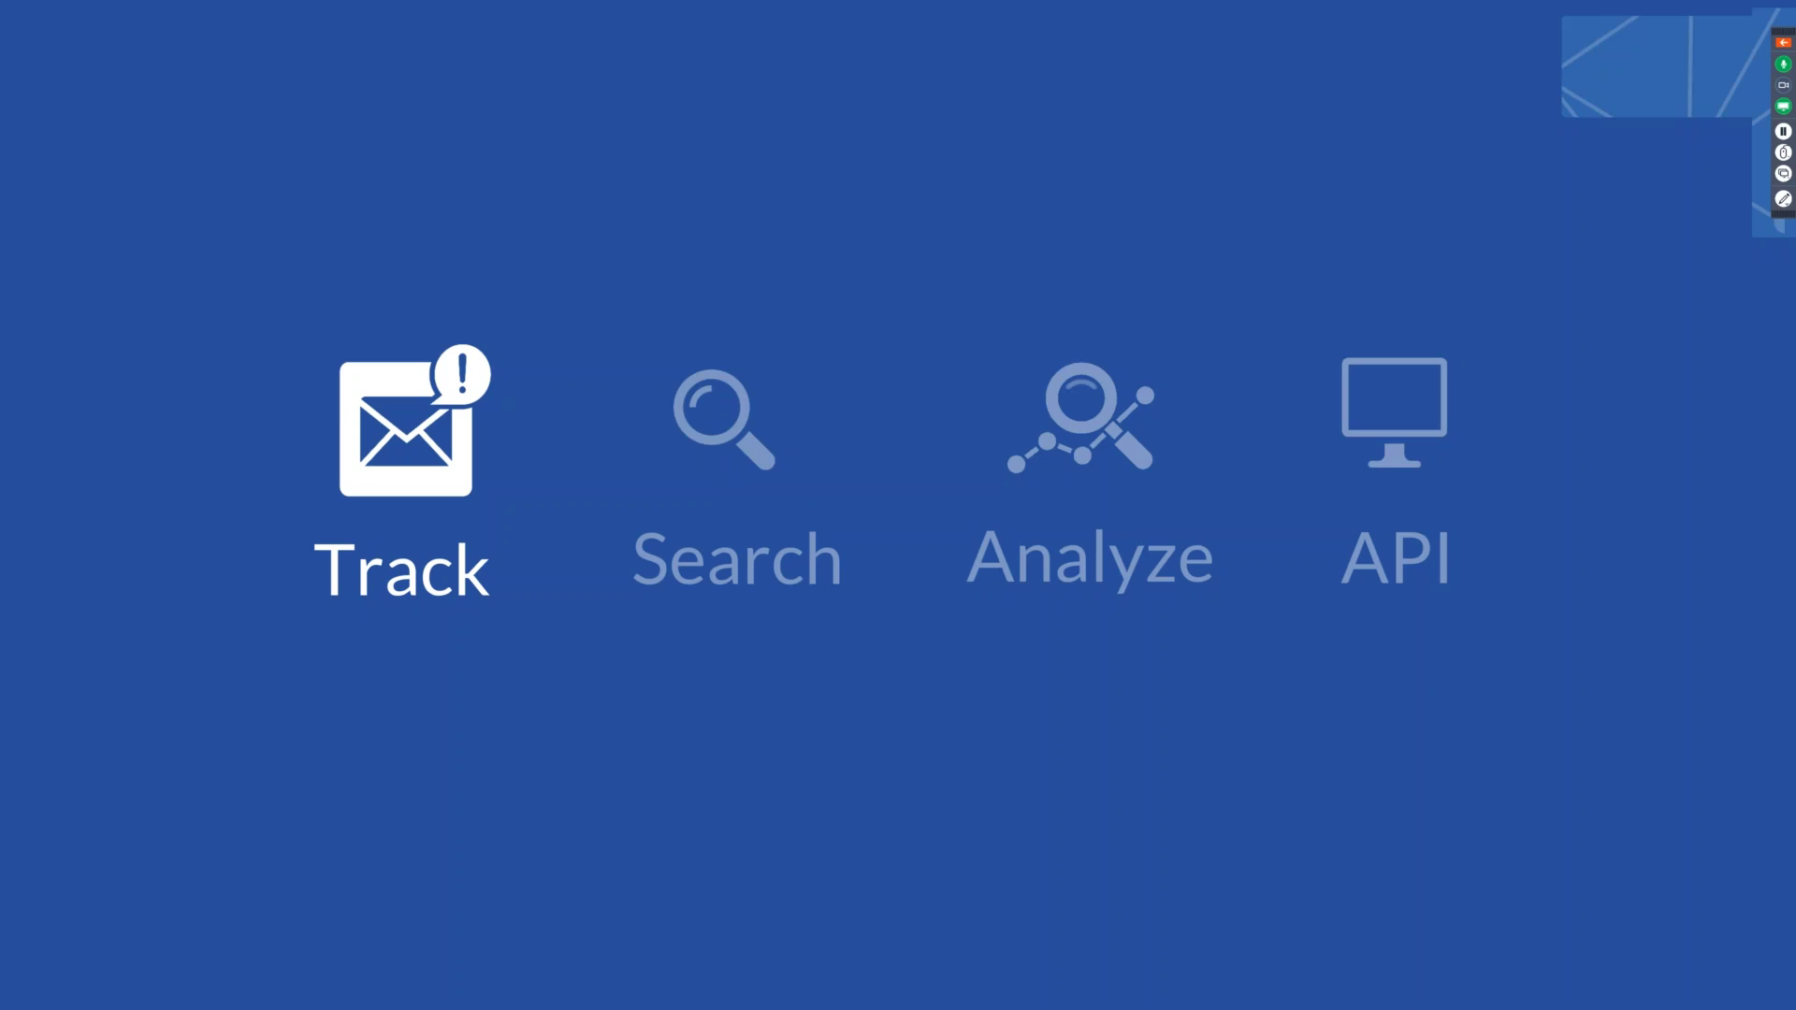
Switch from the slide show to the Chrome window with the COVID-19 Testing Device Manufacturers article and close that article.
key("alt+Tab")
key("alt+Tab")
key("alt+Down")
key("alt+Left")
key("alt+Left")
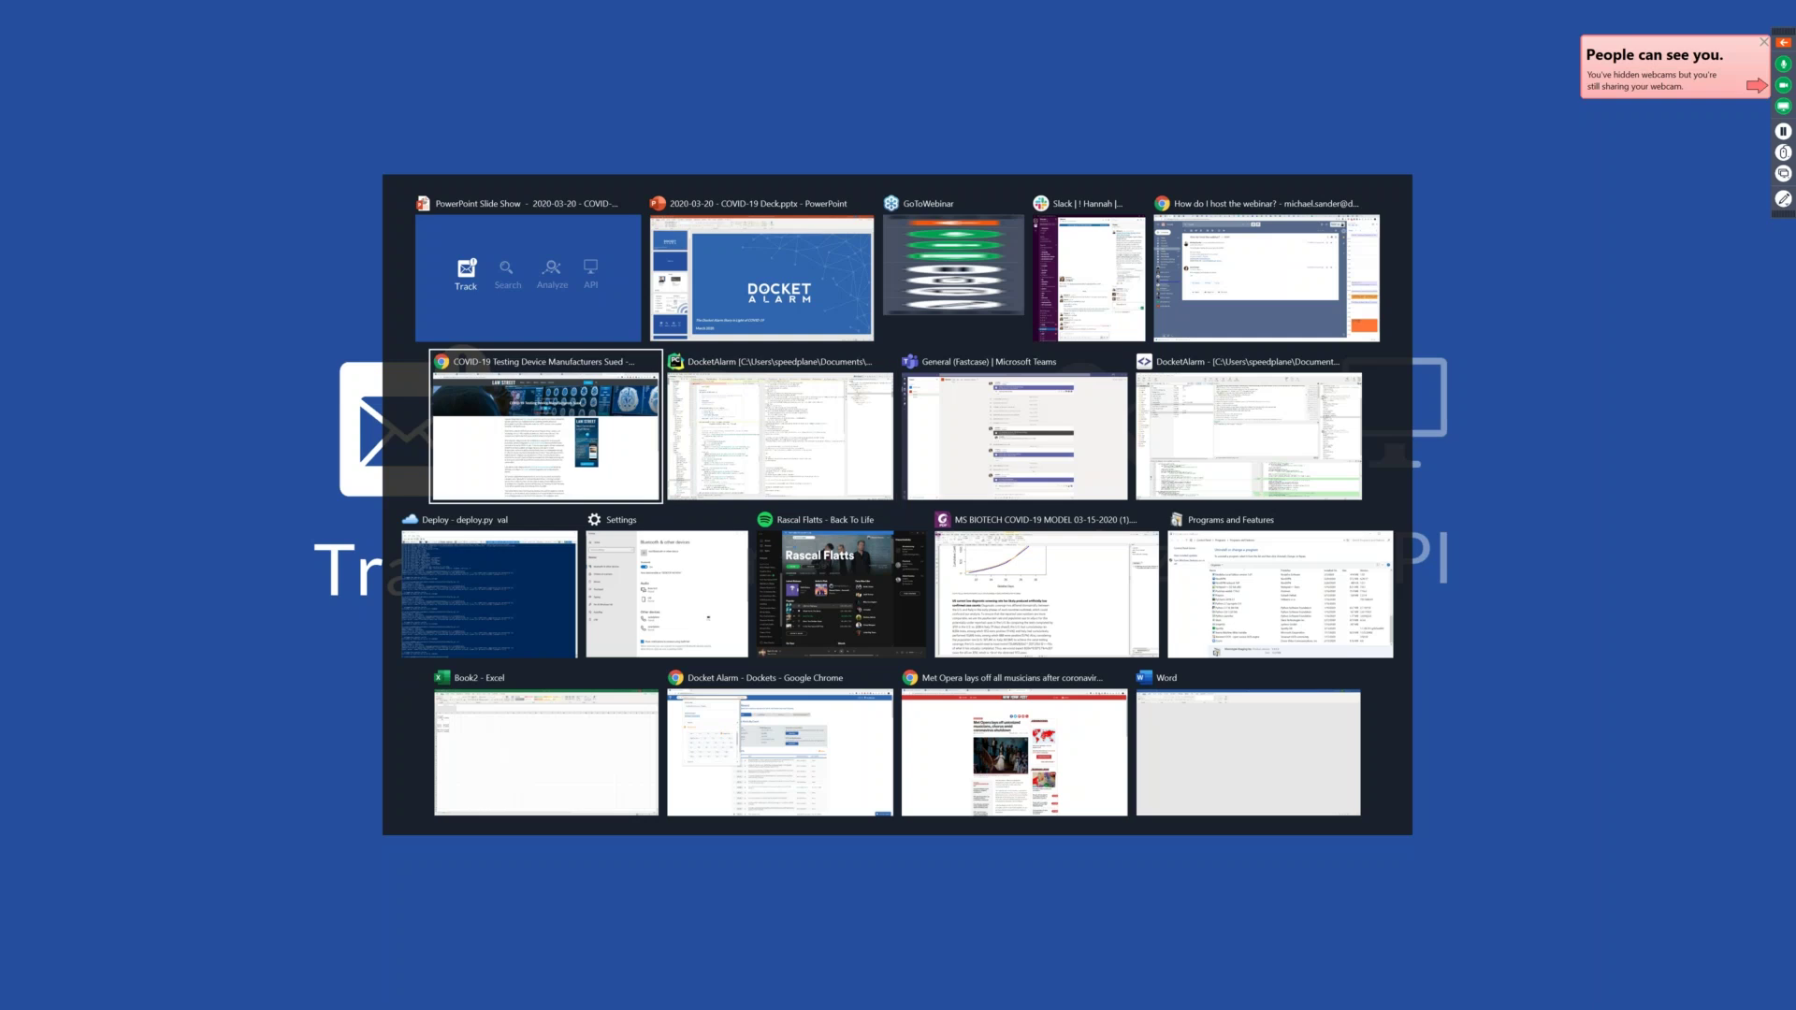
key("ctrl+w")
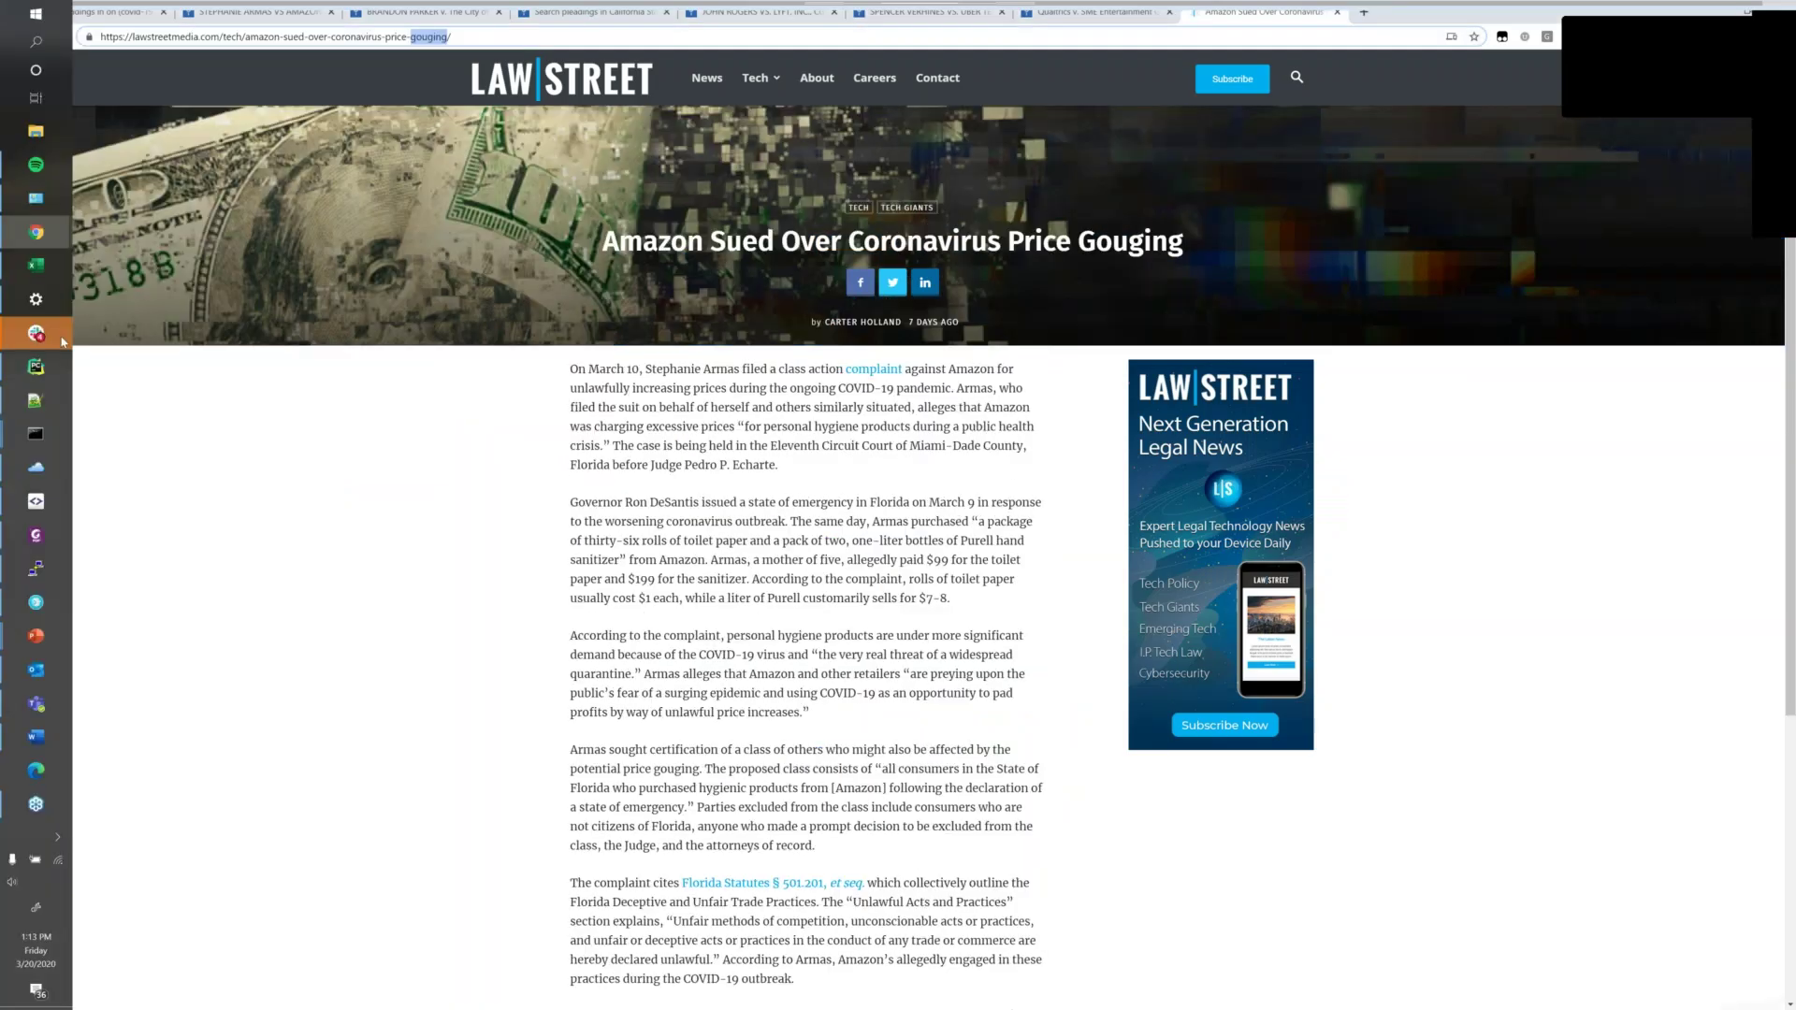
Switch to Slack and quit it.
left_click(62, 336)
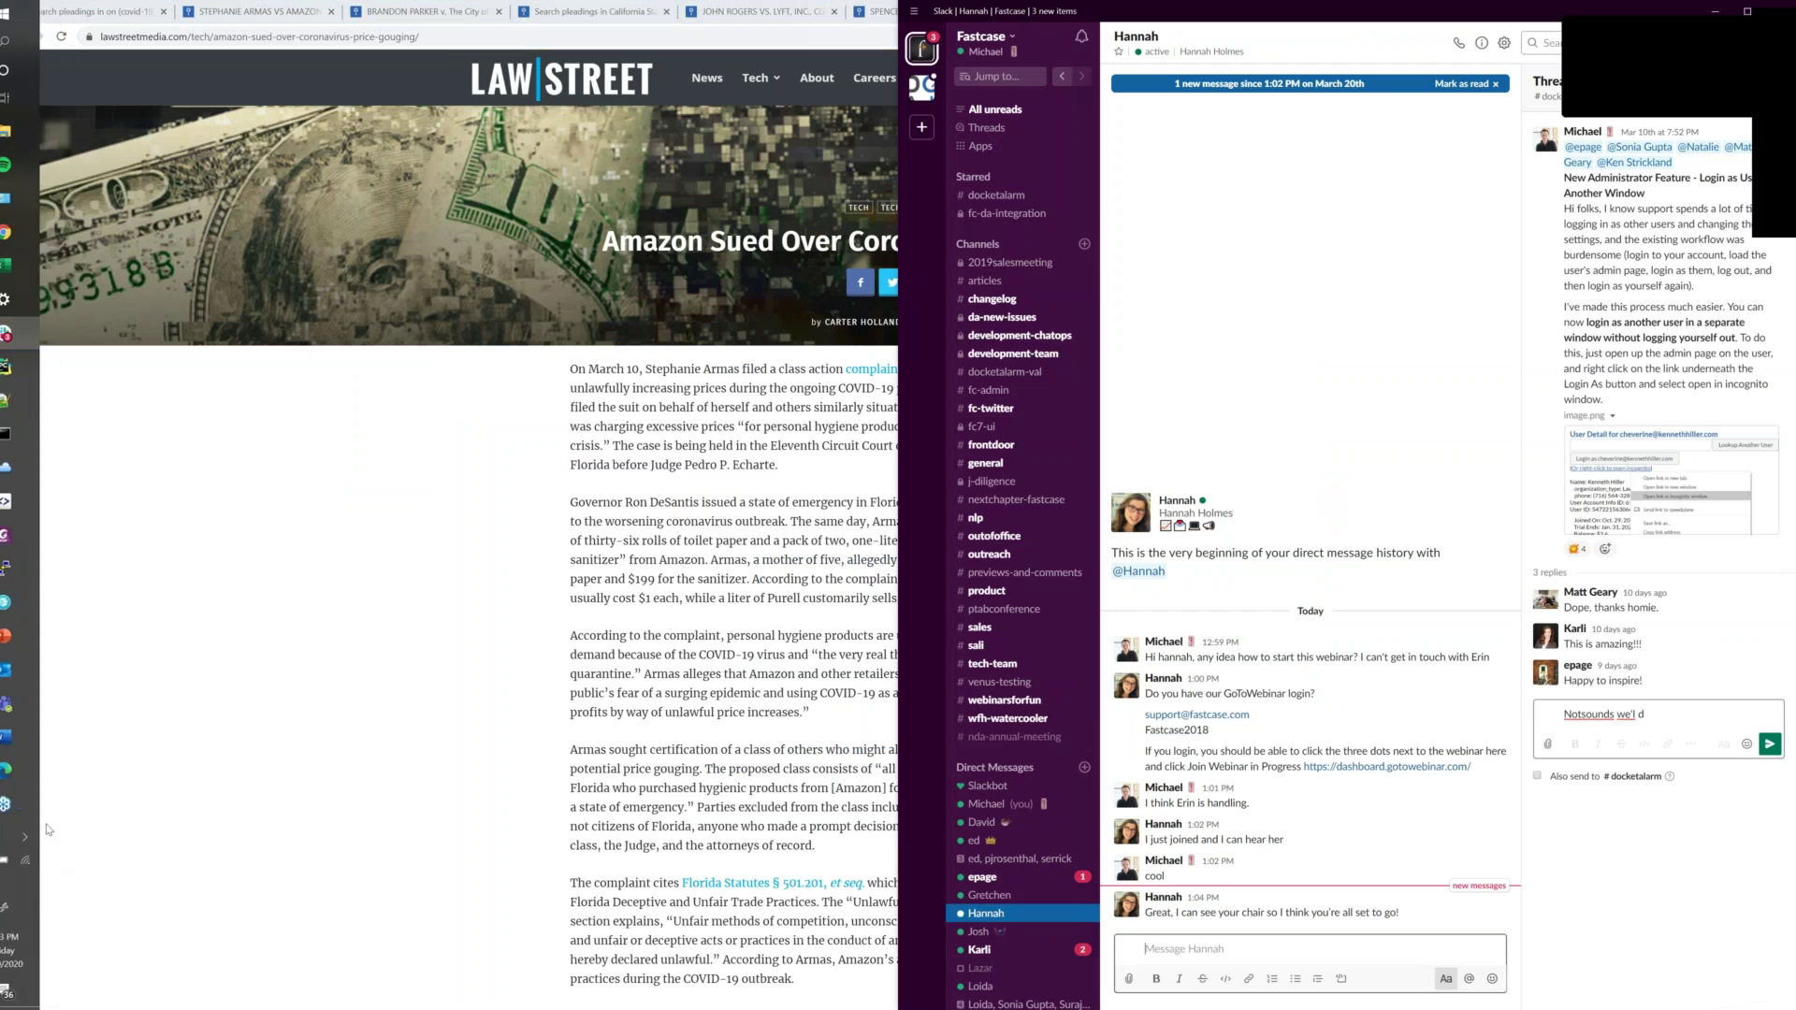
left_click(49, 828)
left_click(59, 839)
right_click(148, 856)
left_click(202, 966)
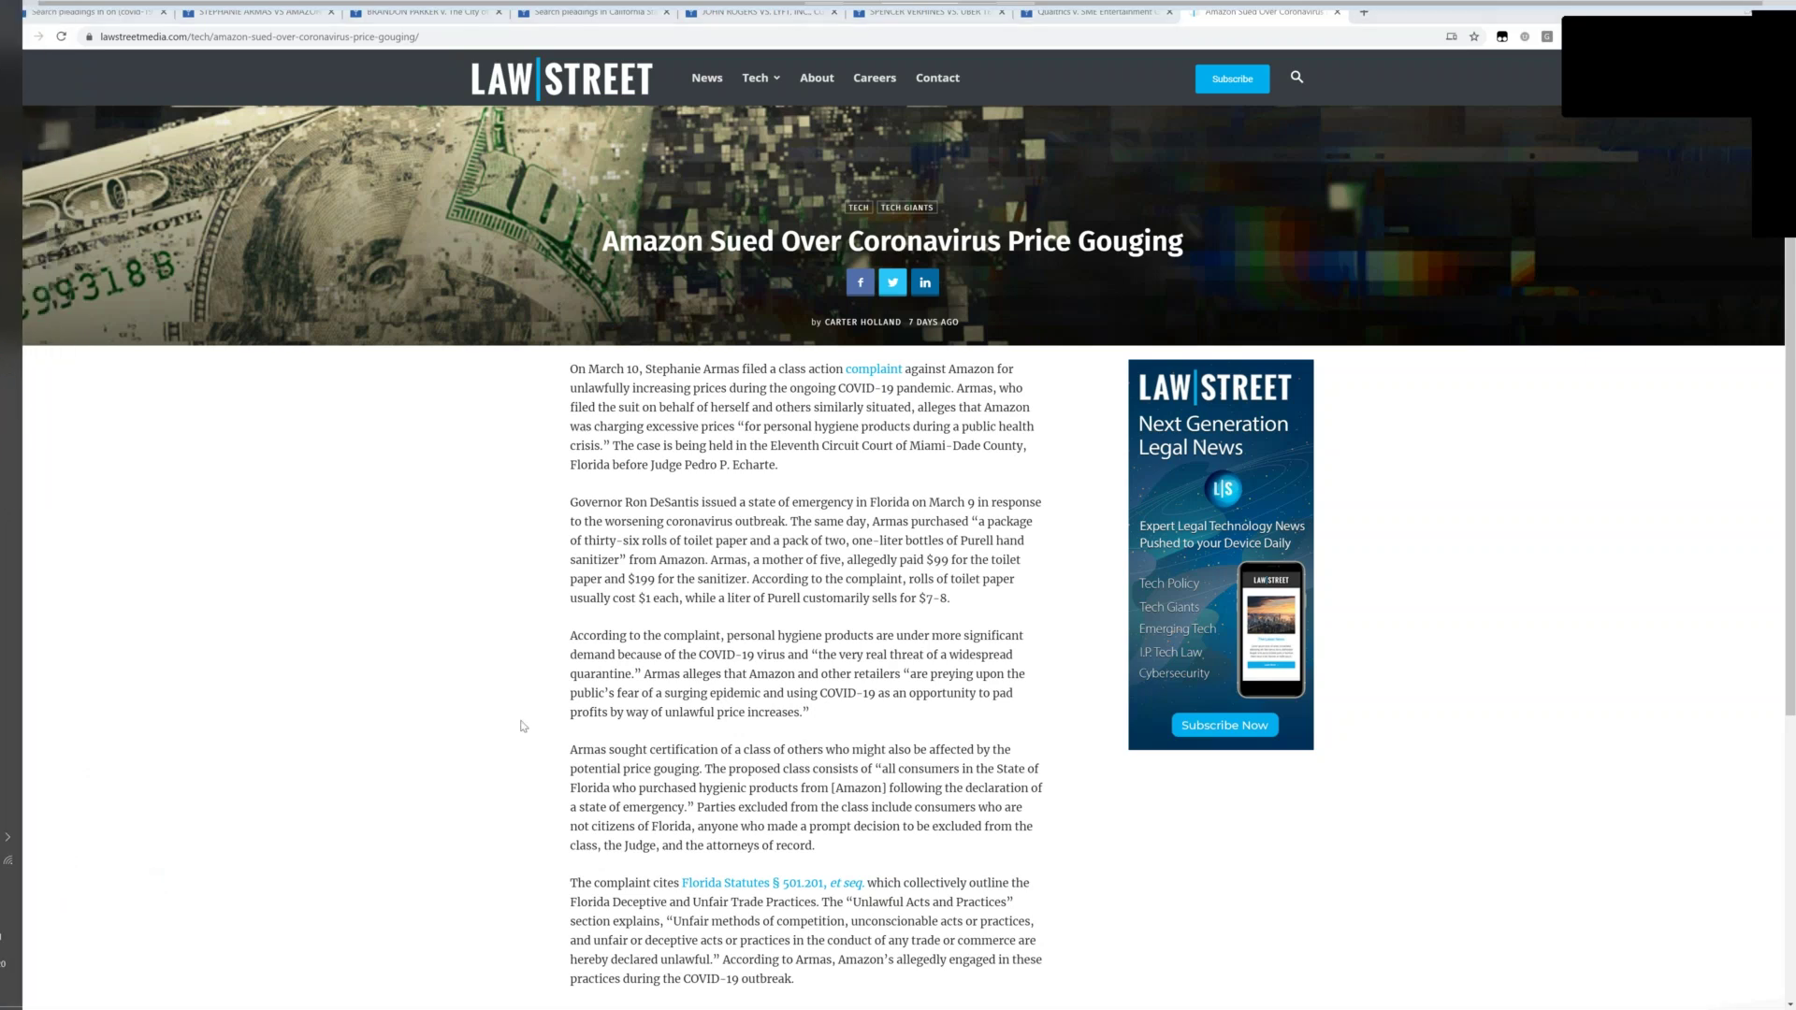
Close the Amazon price gouging article and move the Docket Alarm dashboard tab to the first place in the browser window.
key("ctrl+w")
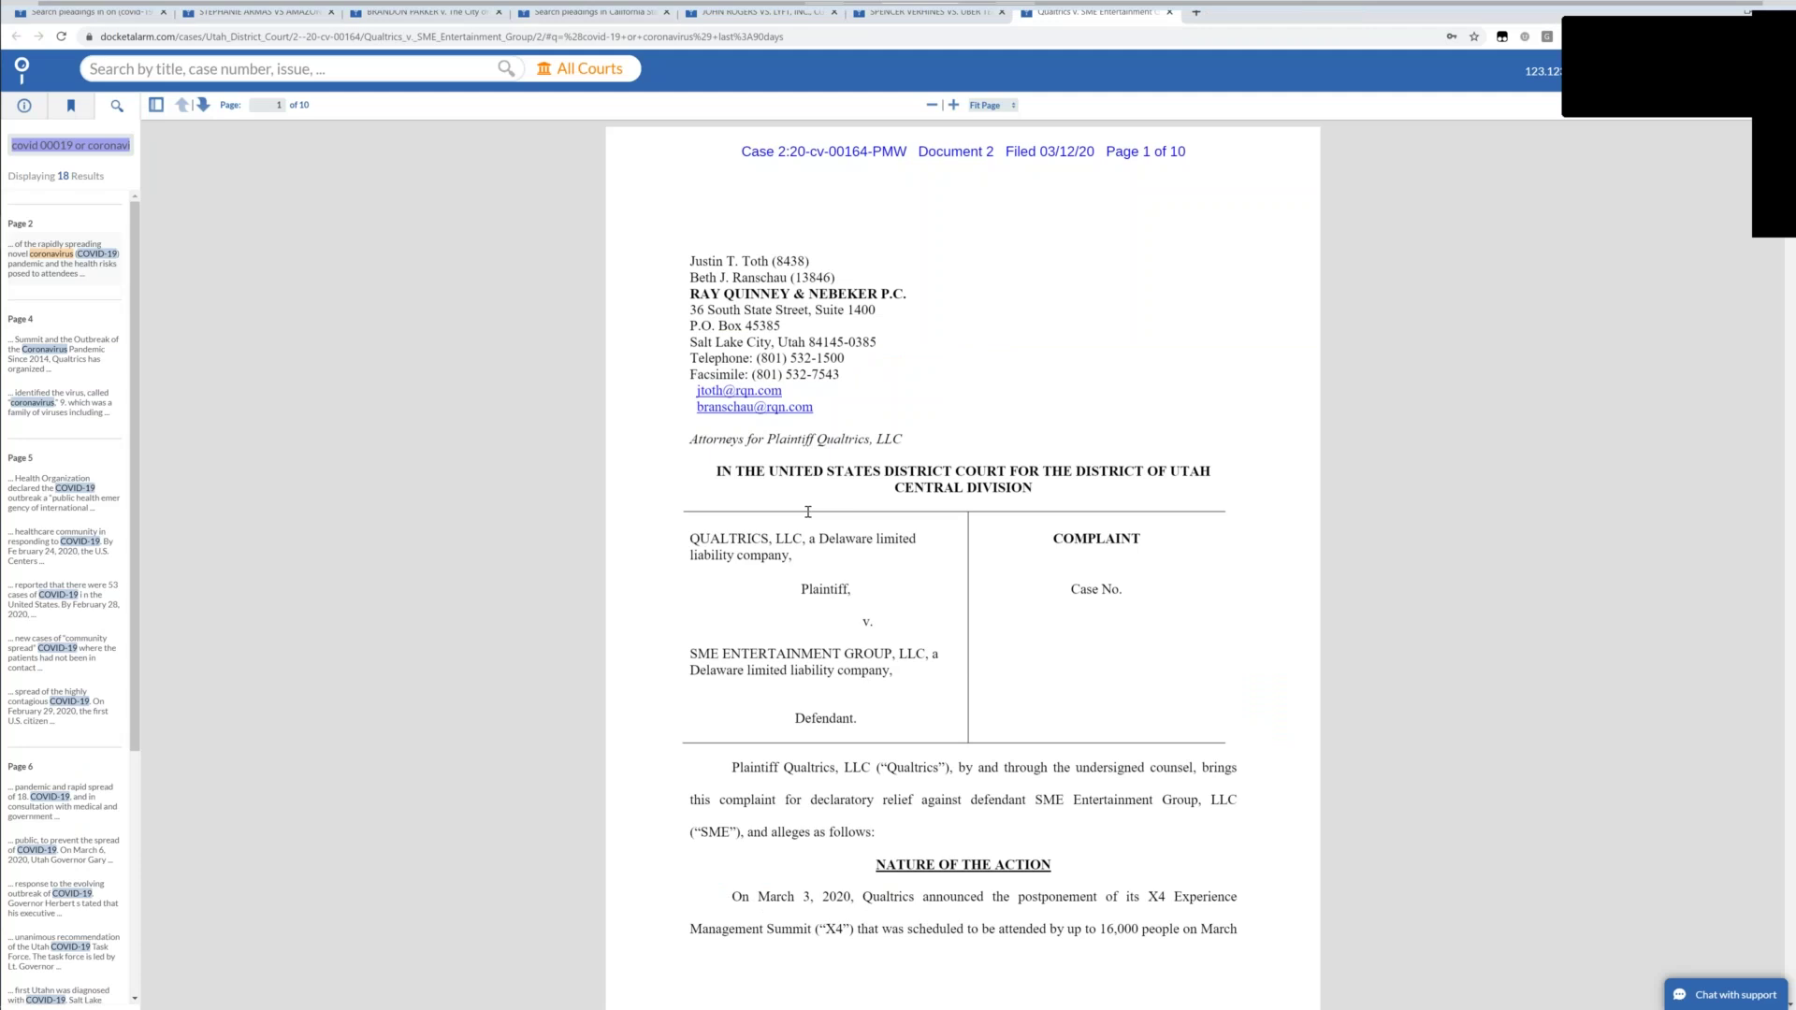
key("ctrl+1")
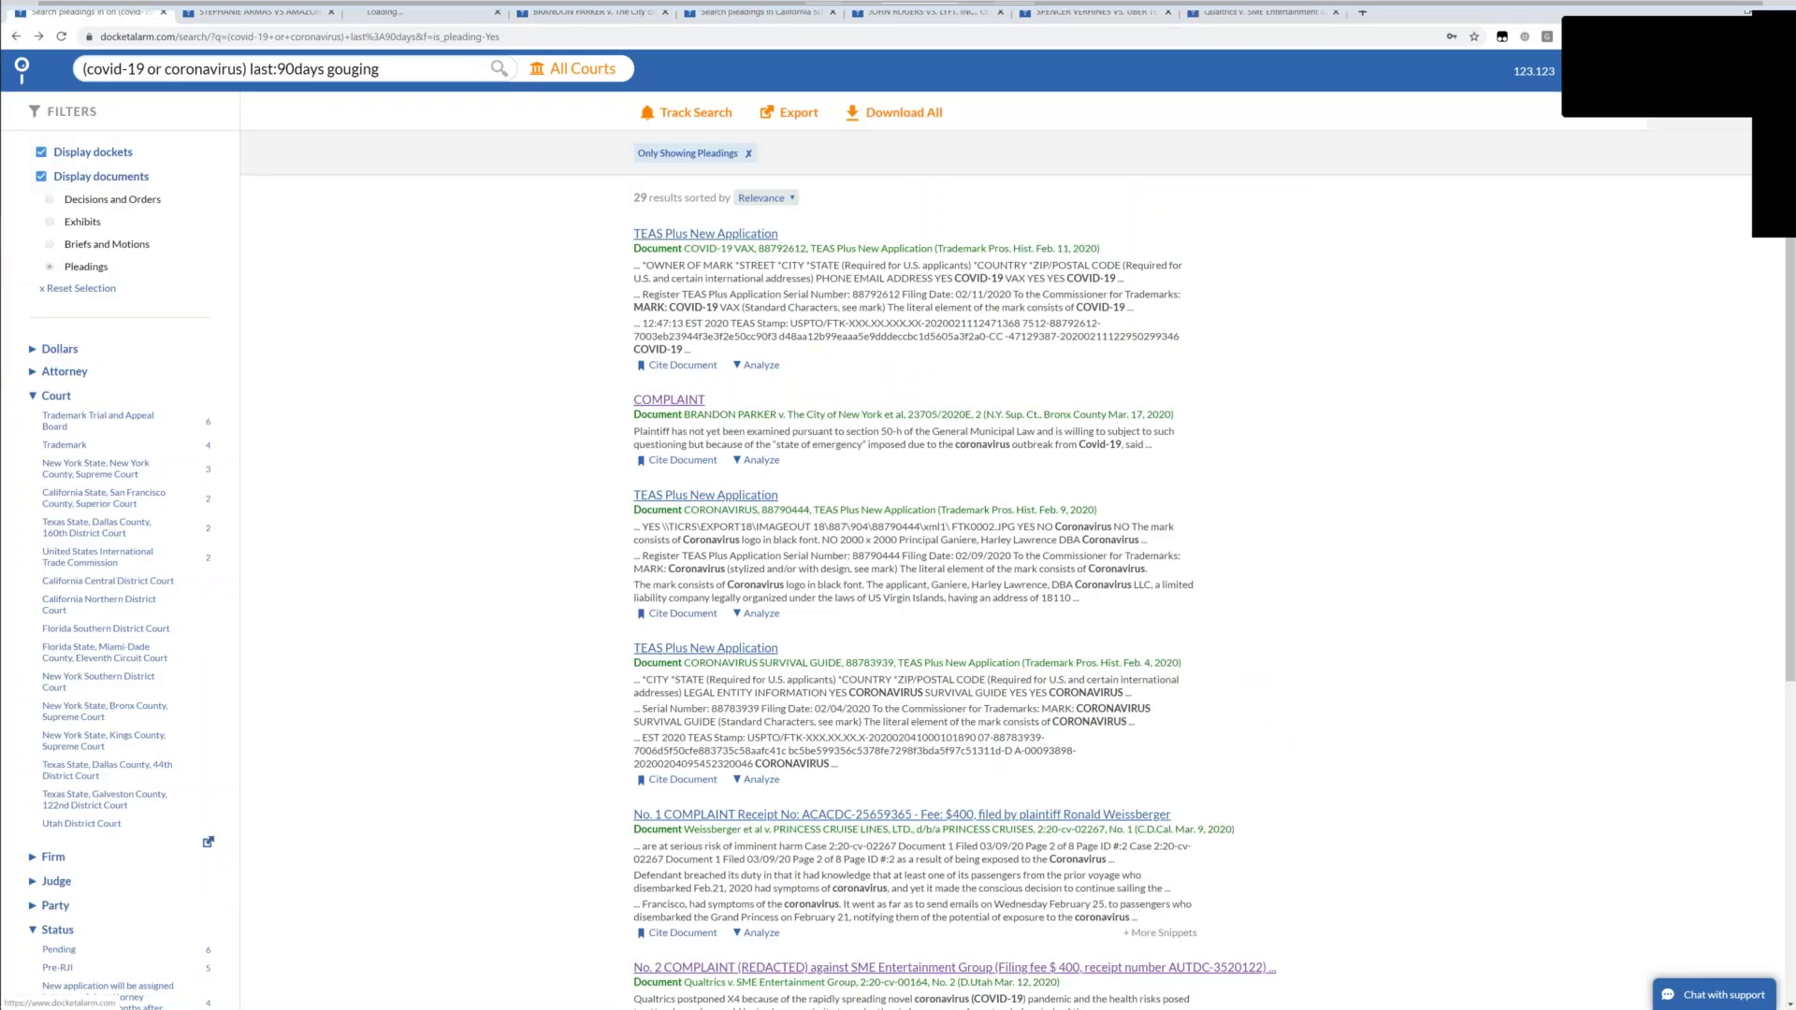
left_click(475, 7)
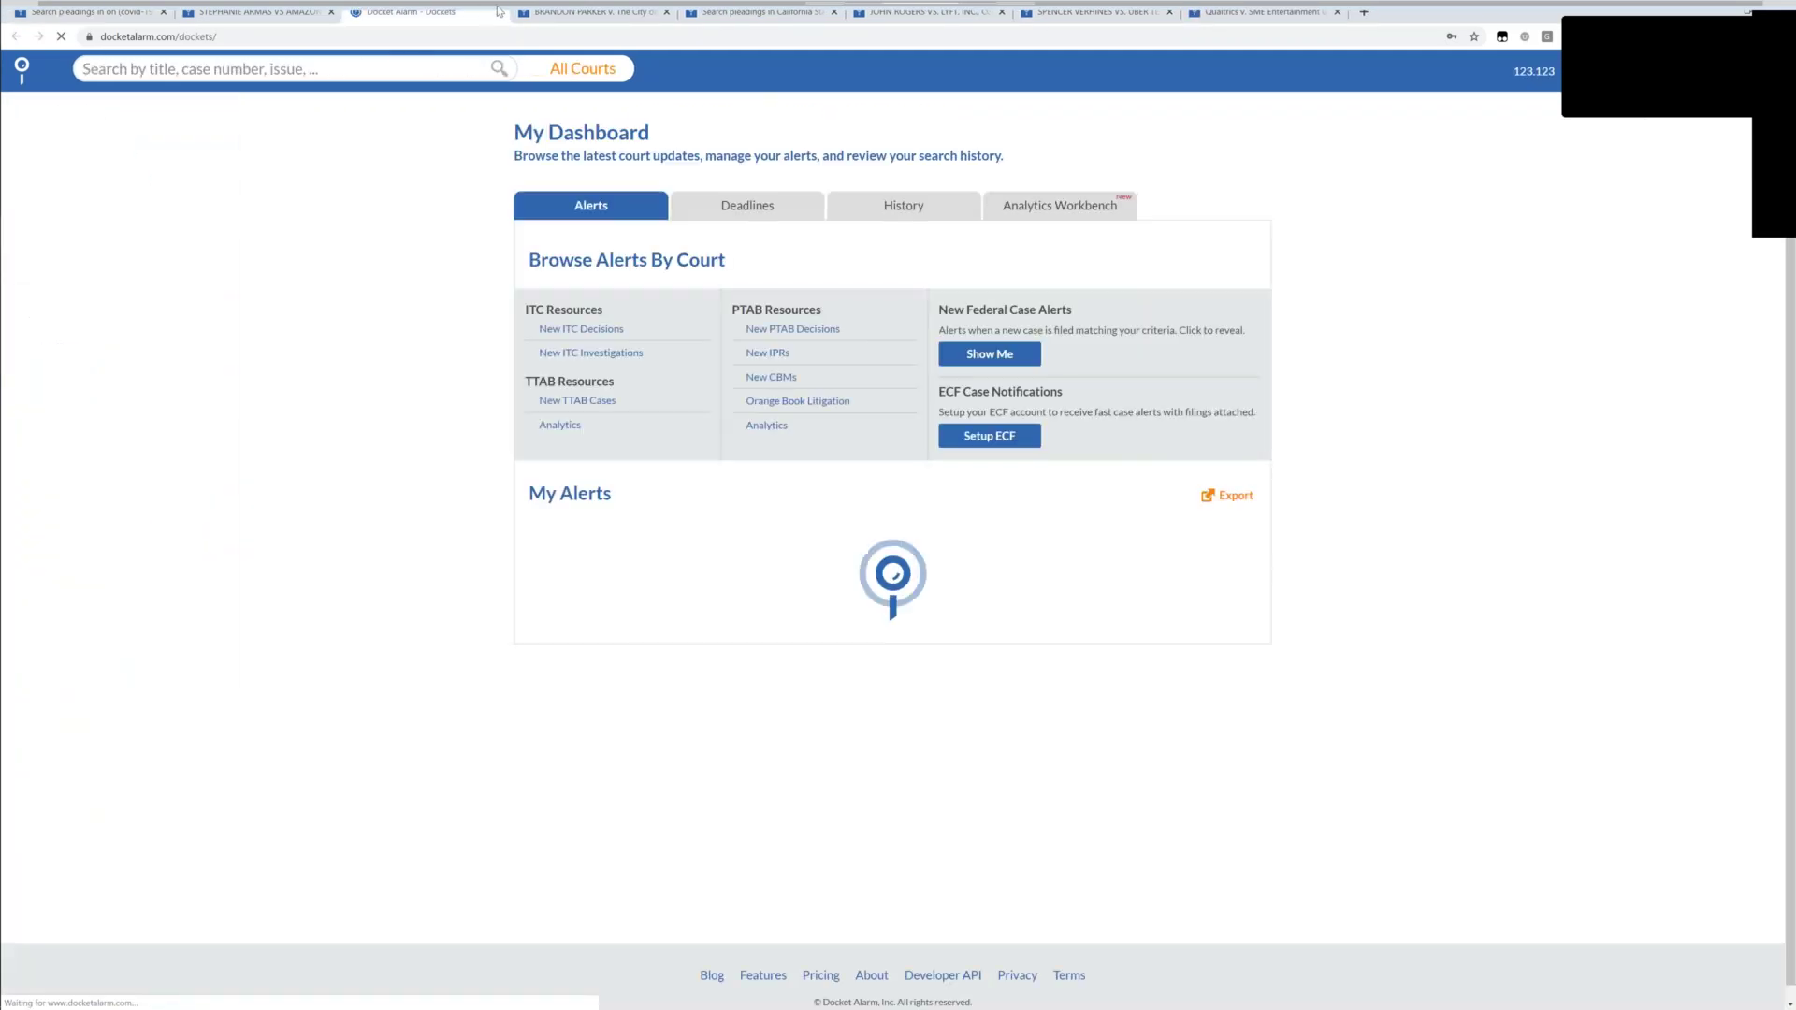
left_click_drag(474, 7, 140, 11)
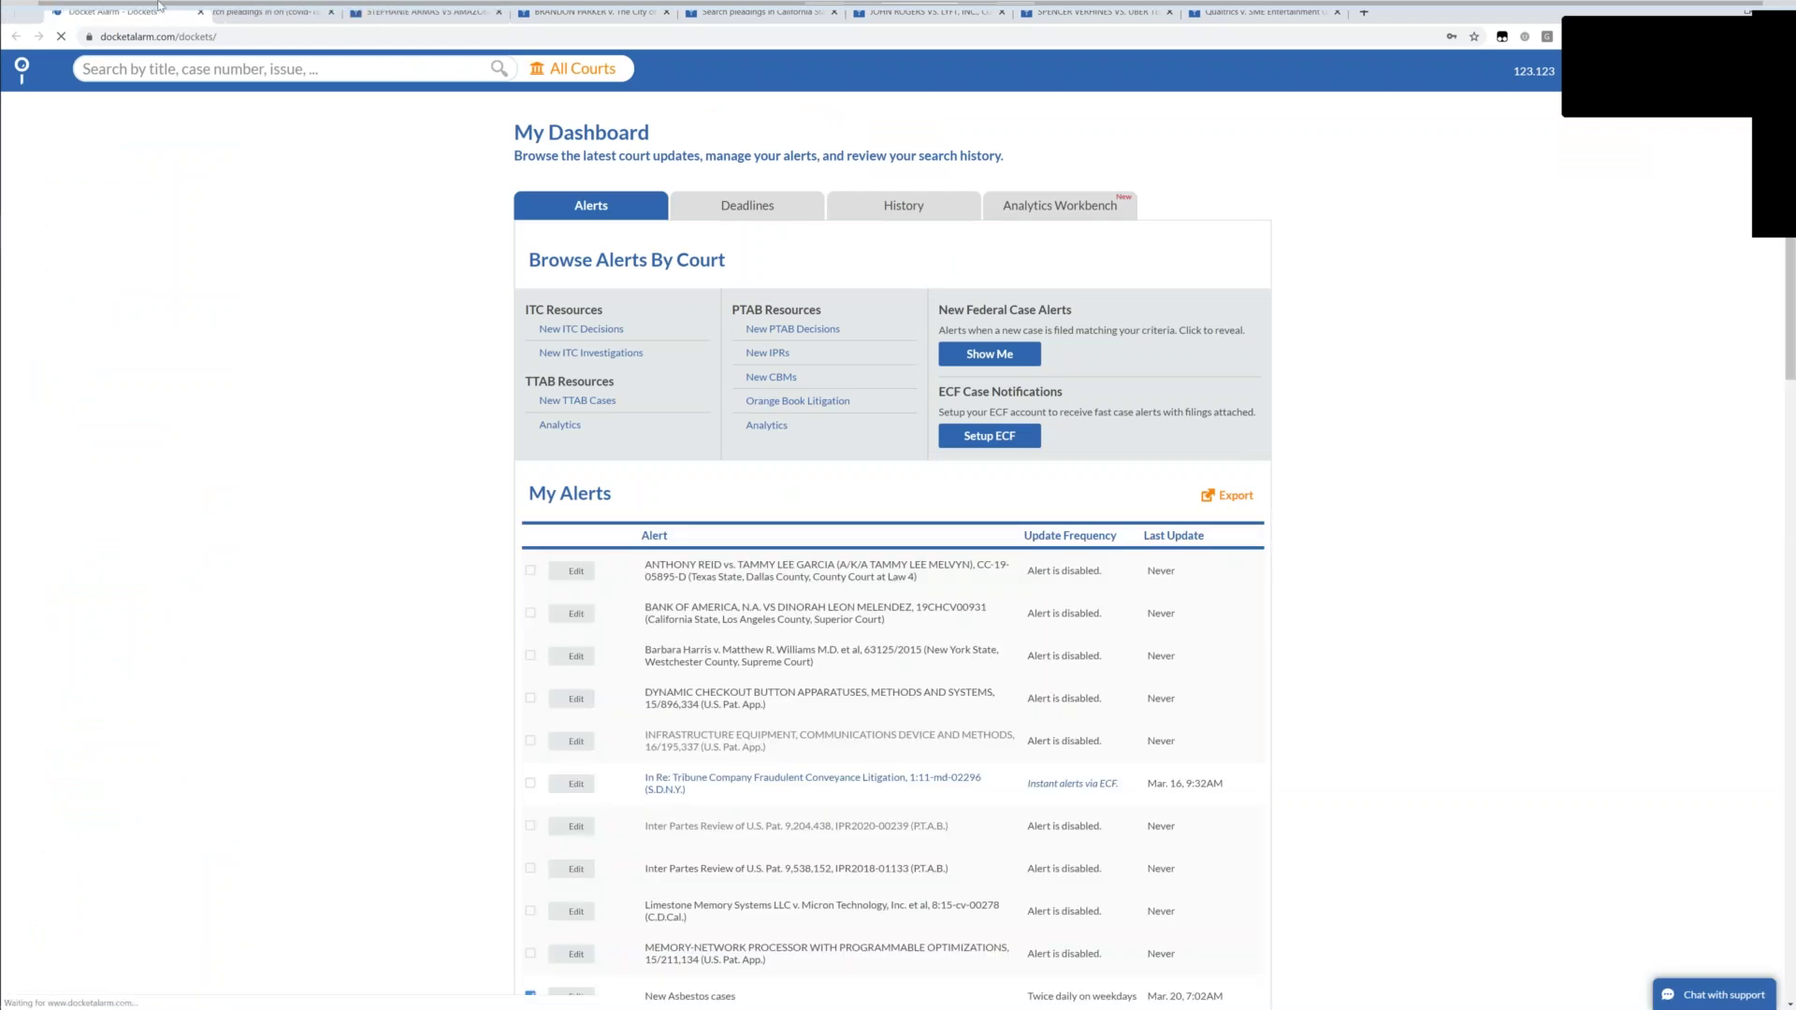
Enlarge the Docket Alarm dashboard page and look over the whole My Alerts list.
key("ctrl+plus")
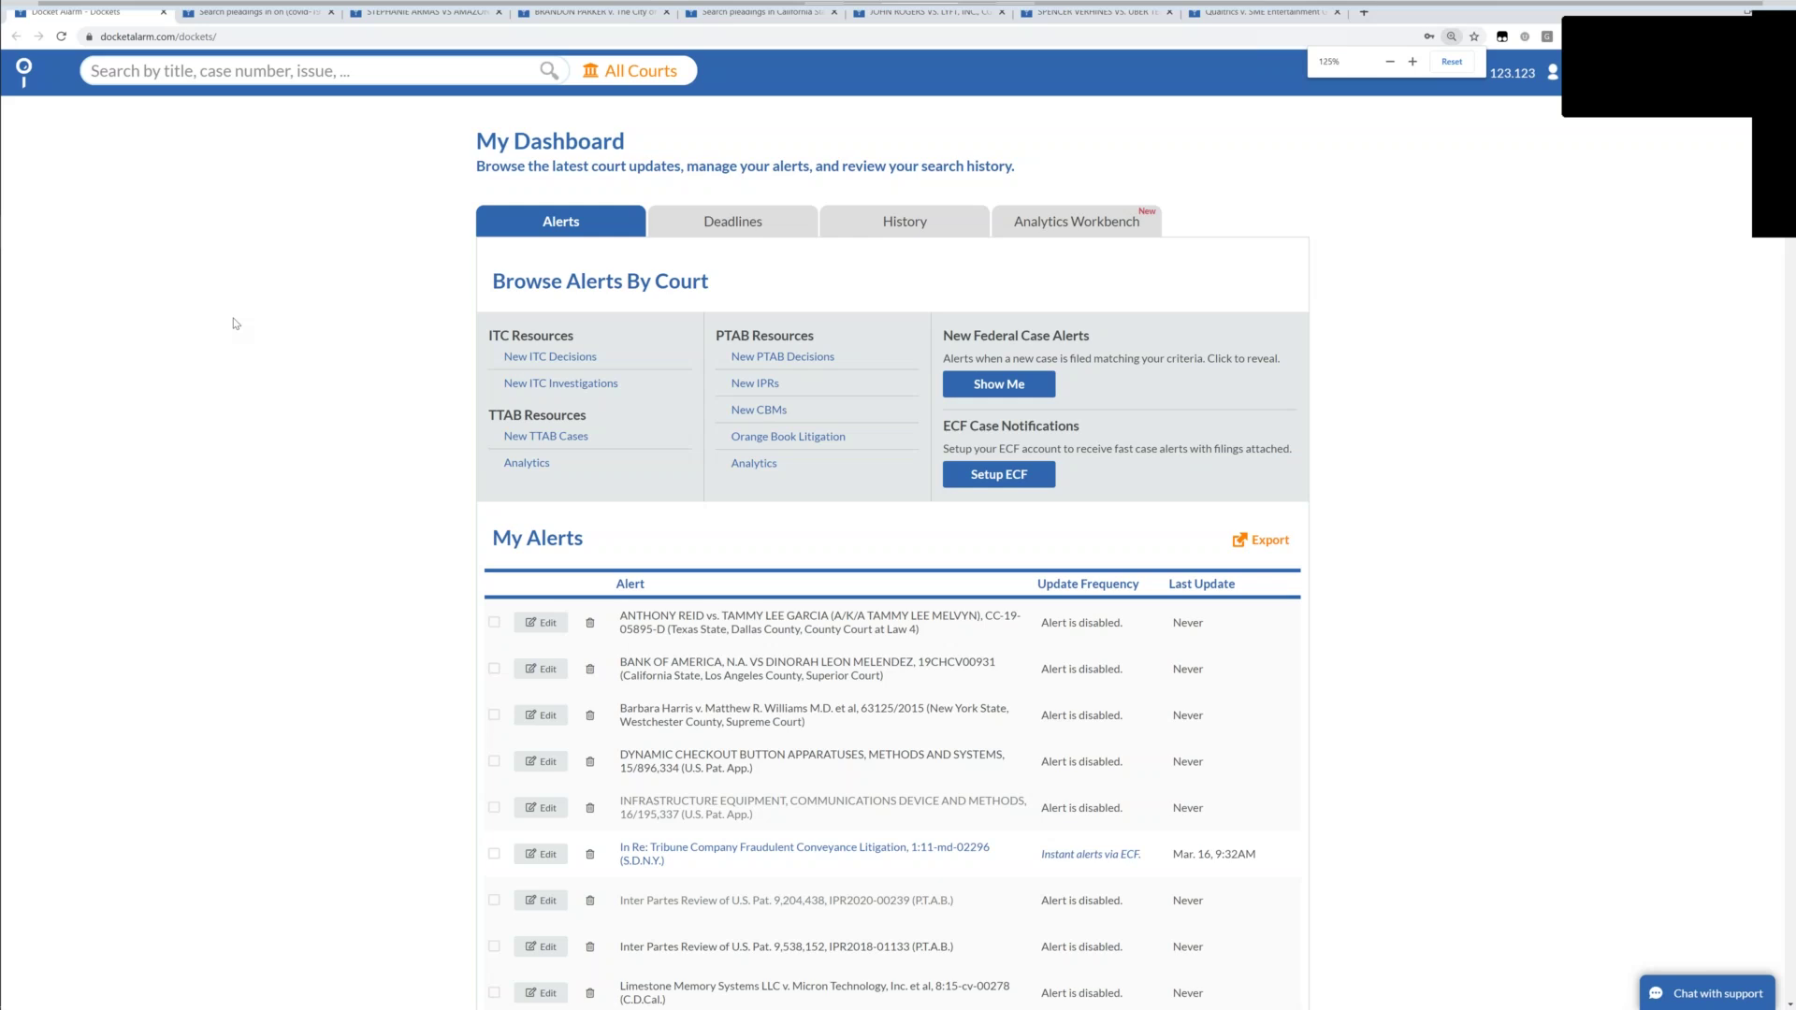
key("ctrl+plus")
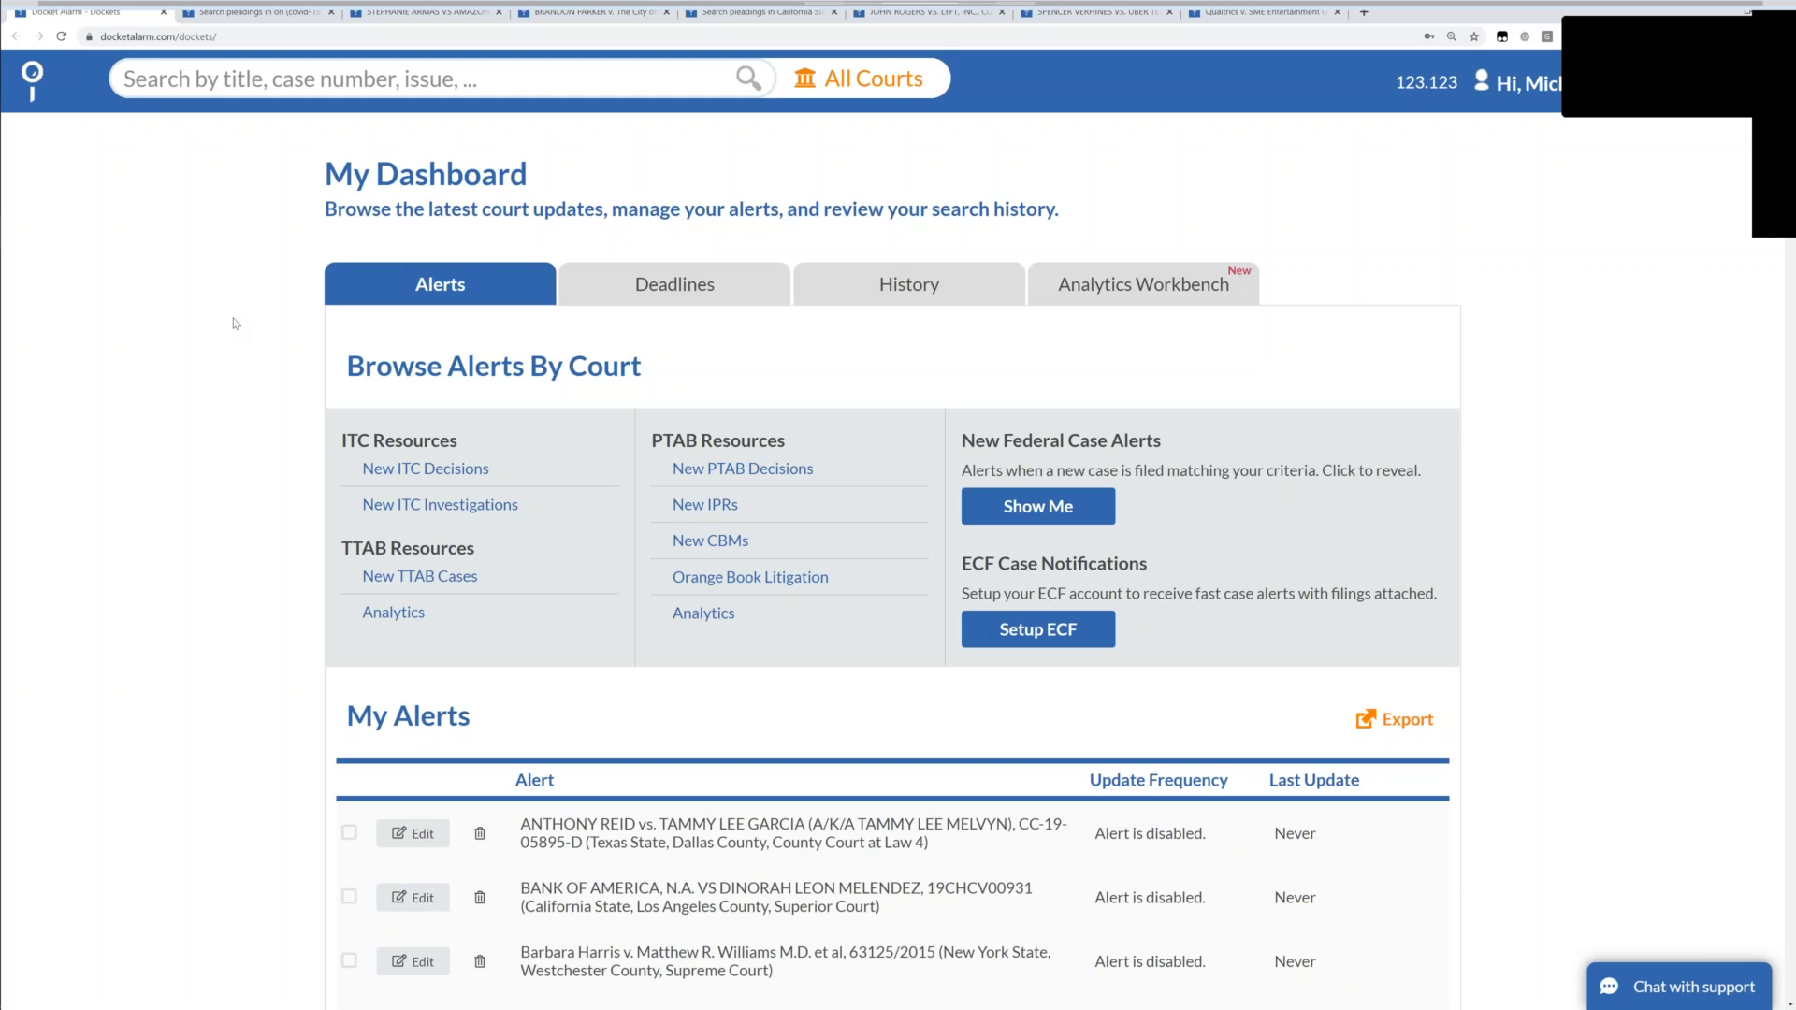
scroll(235, 323, "down", 20)
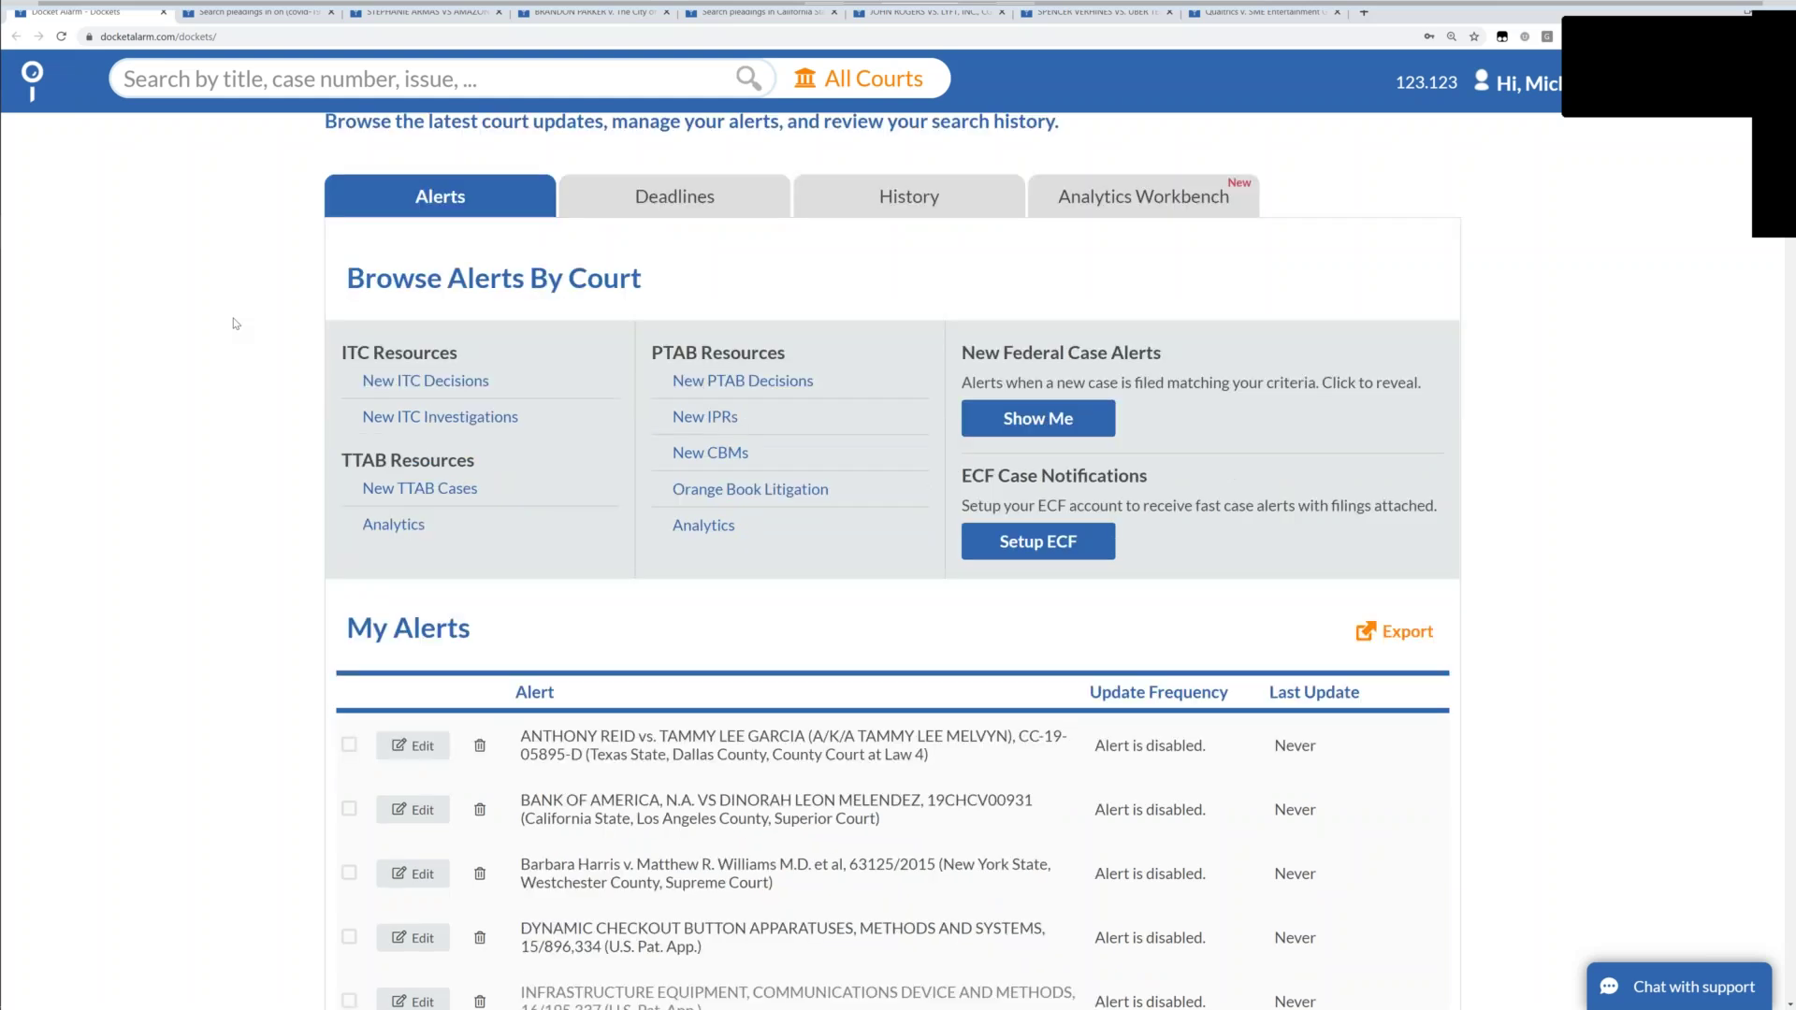
scroll(236, 323, "down", 3)
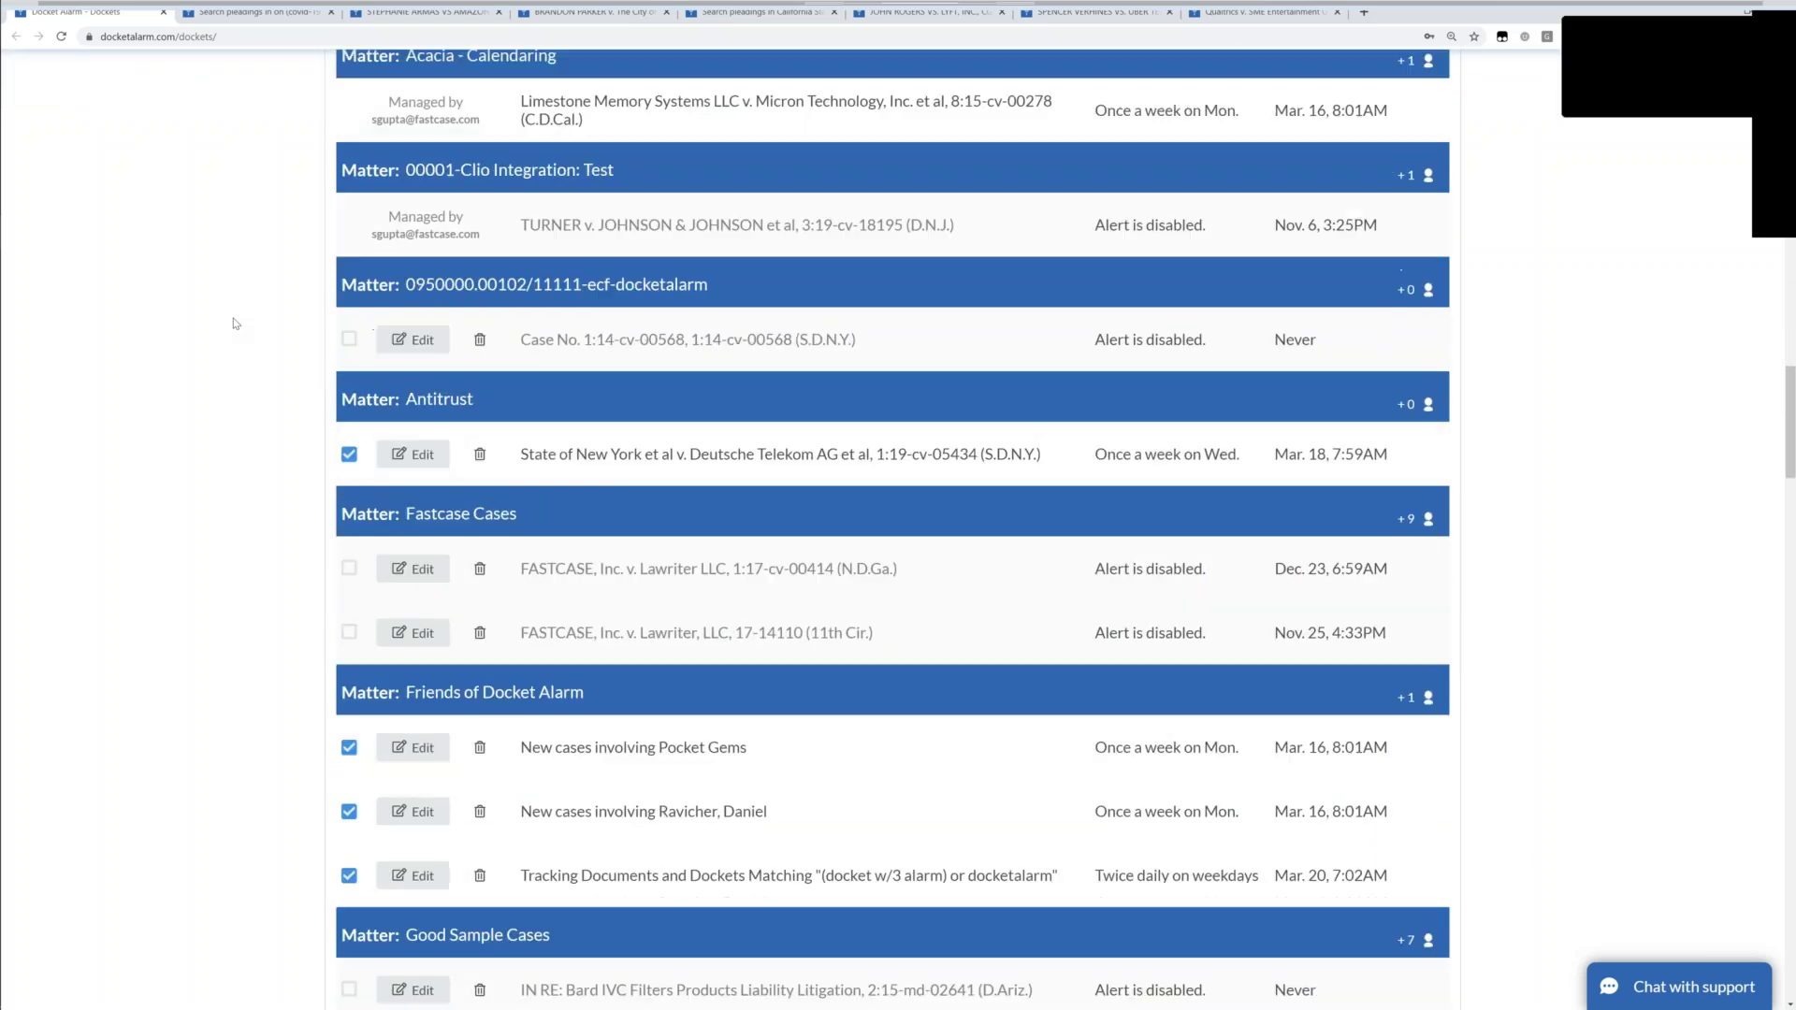
scroll(236, 323, "down", 10)
scroll(235, 323, "up", 15)
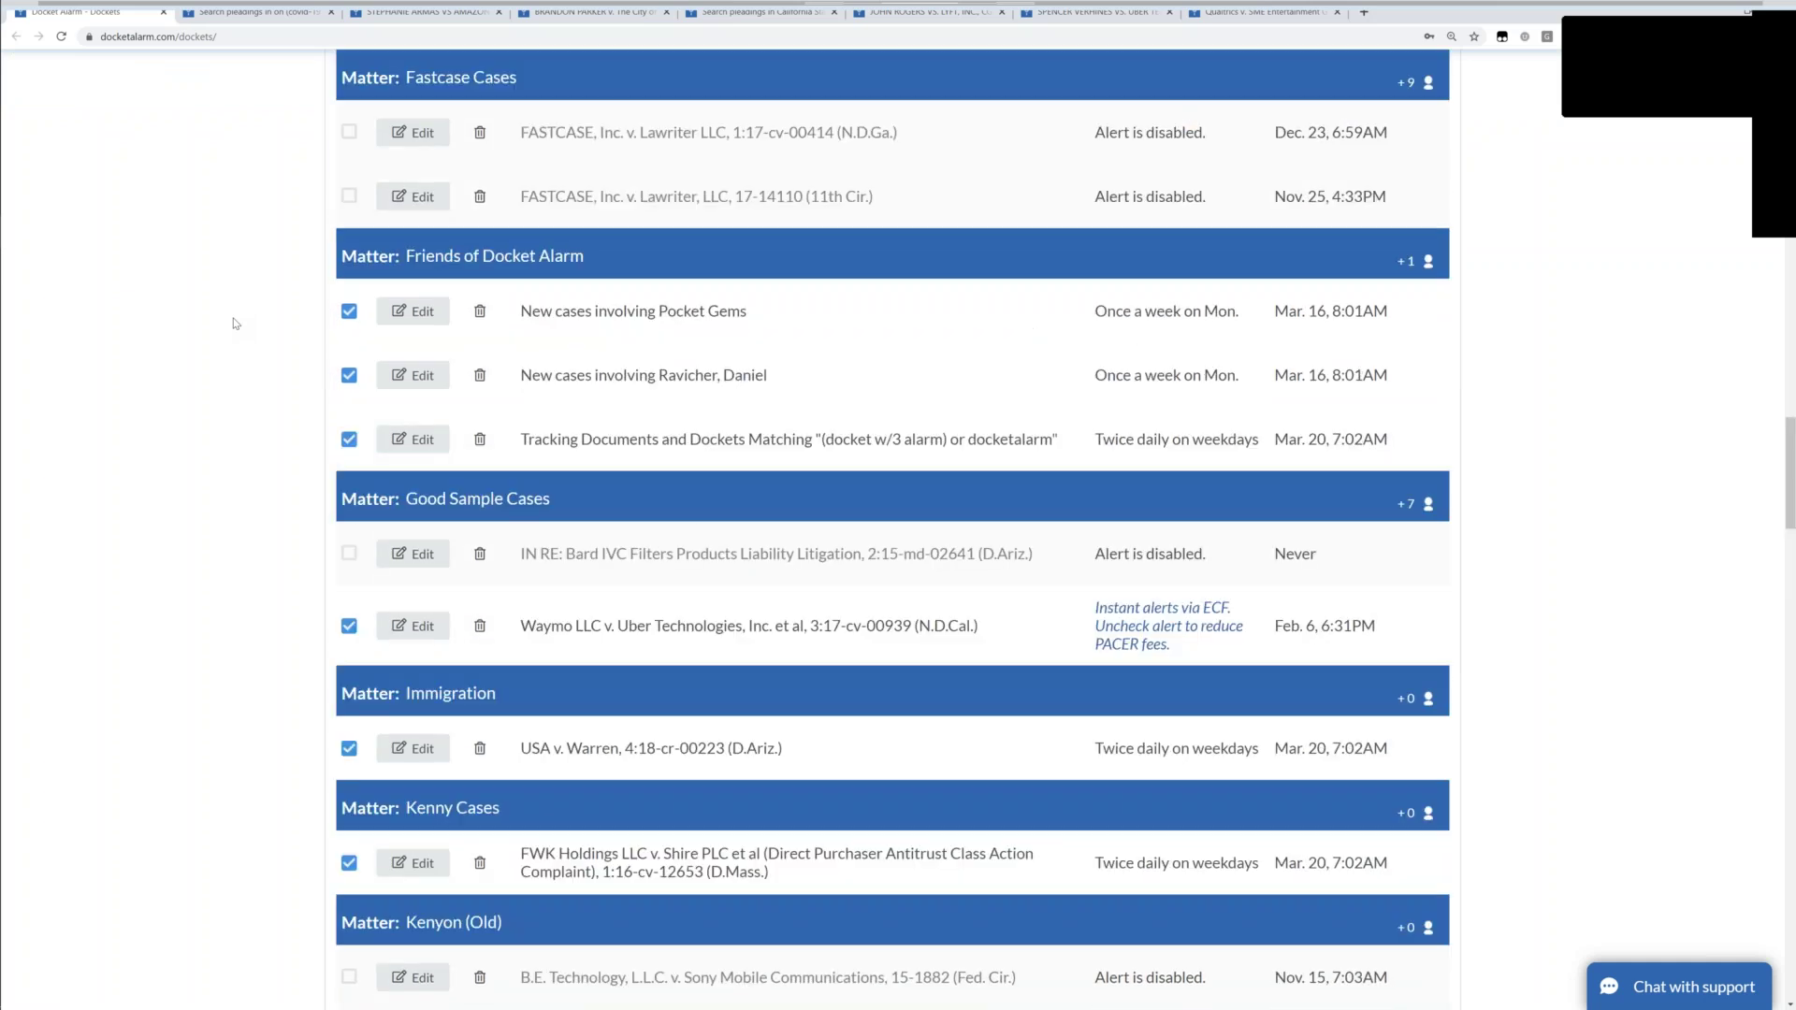
scroll(235, 323, "up", 20)
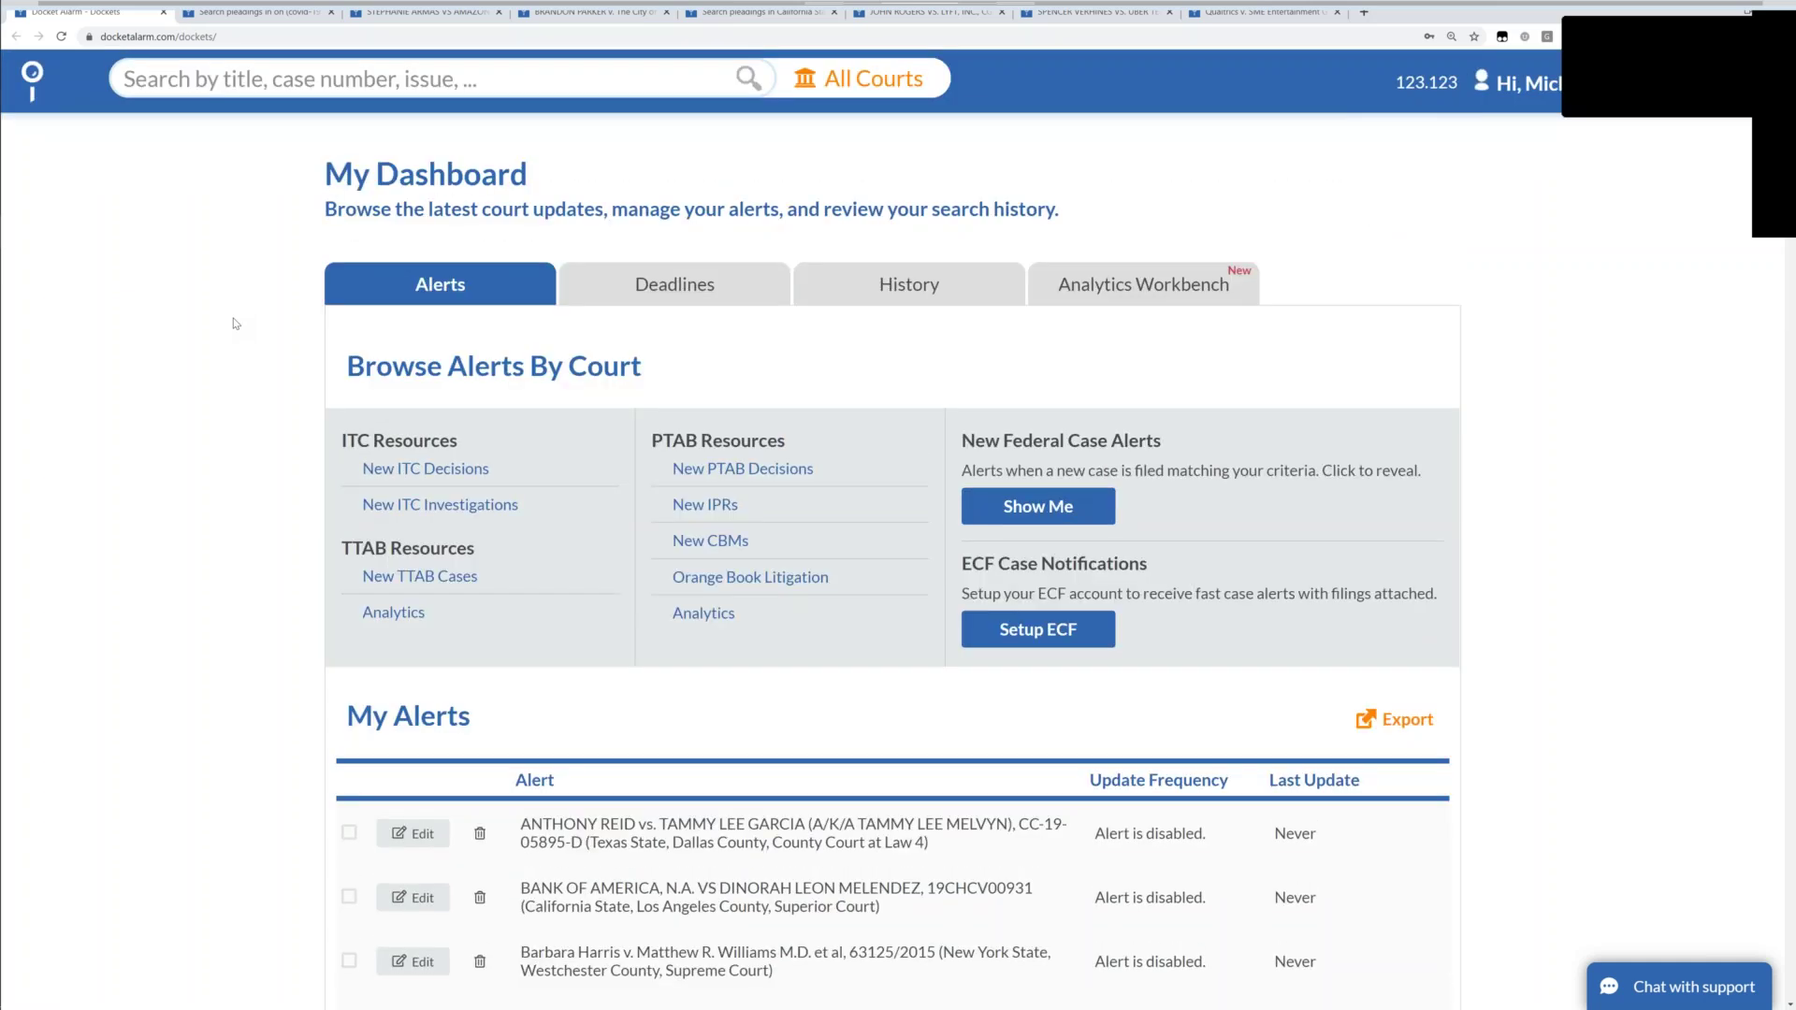
Examine how the alerts are grouped by matter and how often each one updates, from the ungrouped alerts to the MeToo matter.
scroll(236, 323, "down", 13)
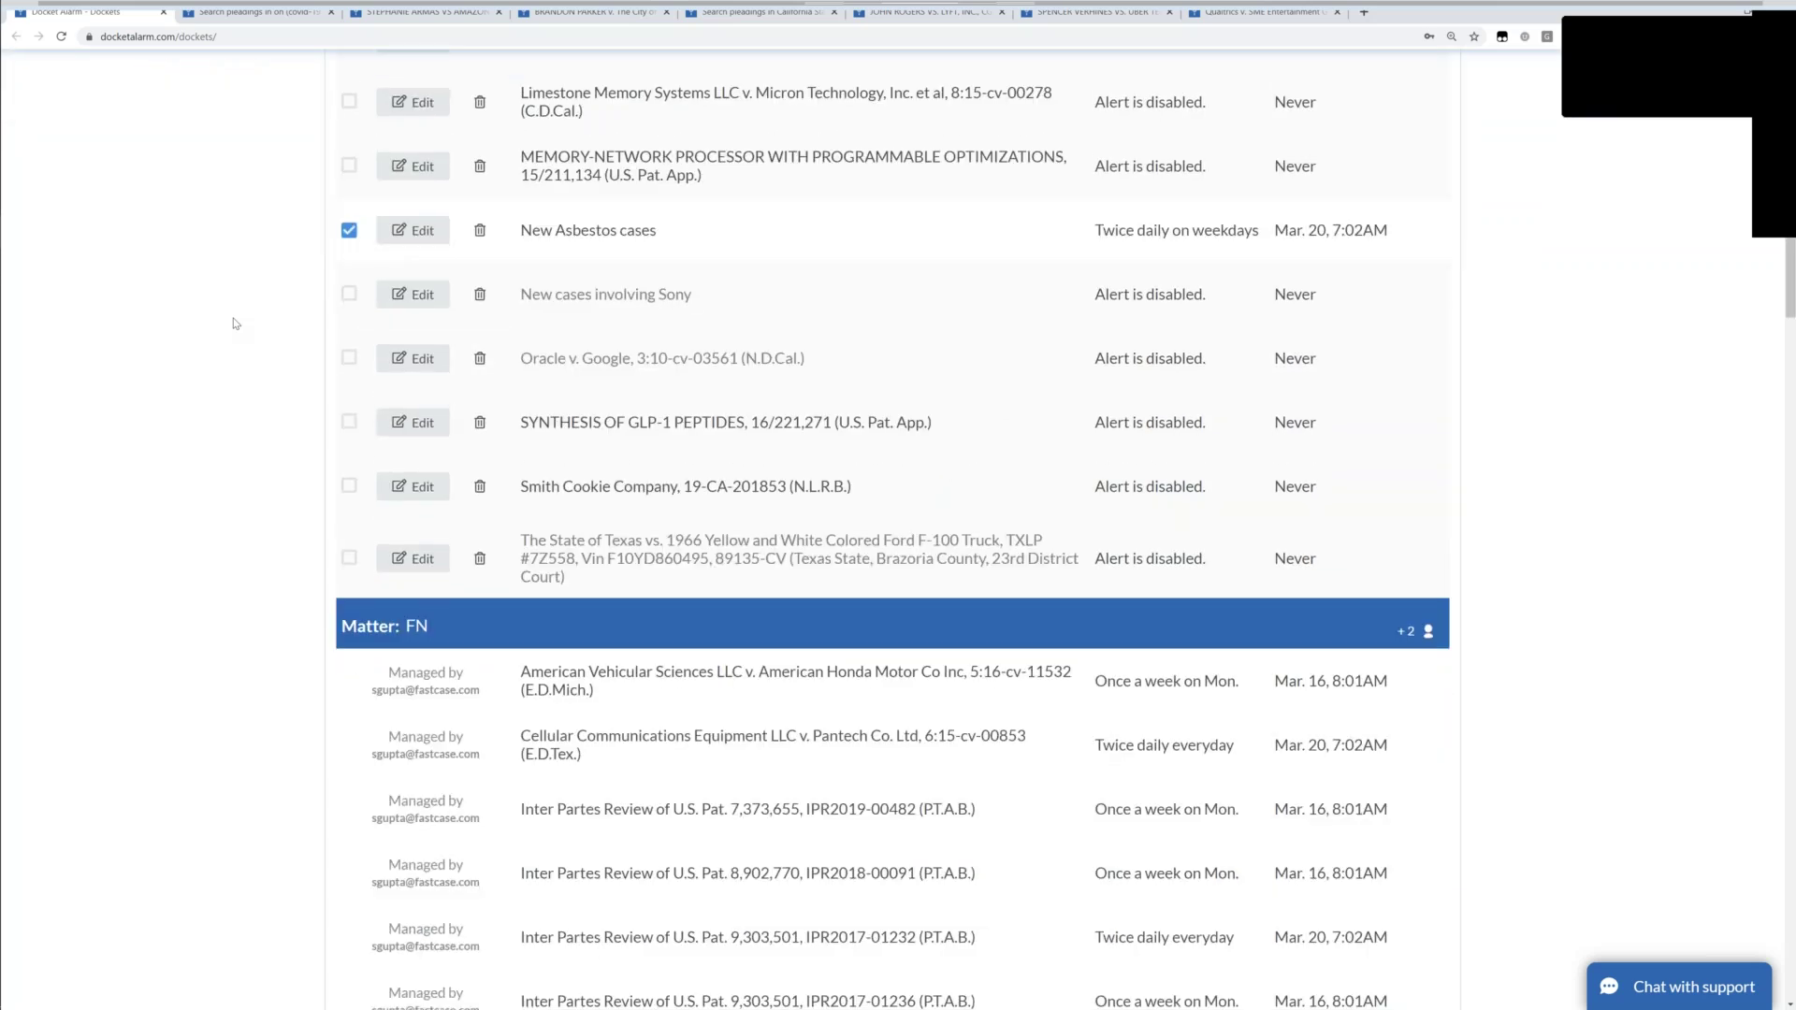
scroll(236, 323, "down", 4)
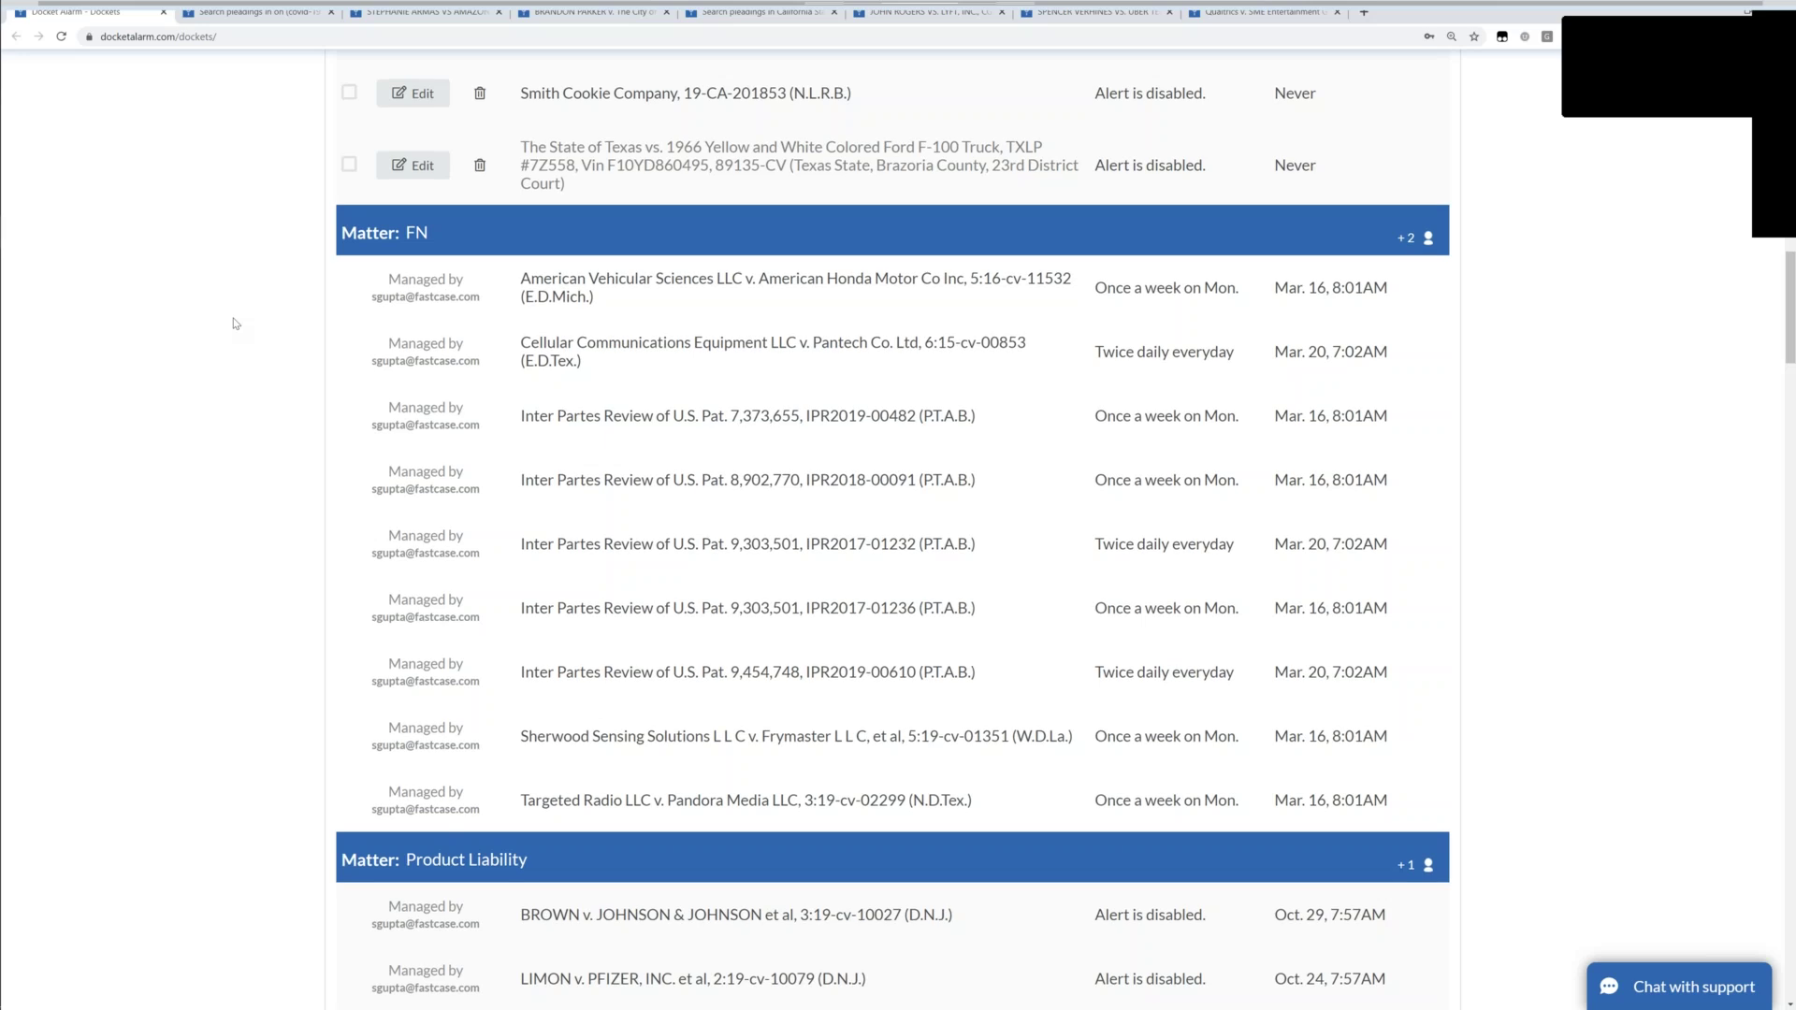
scroll(236, 323, "down", 10)
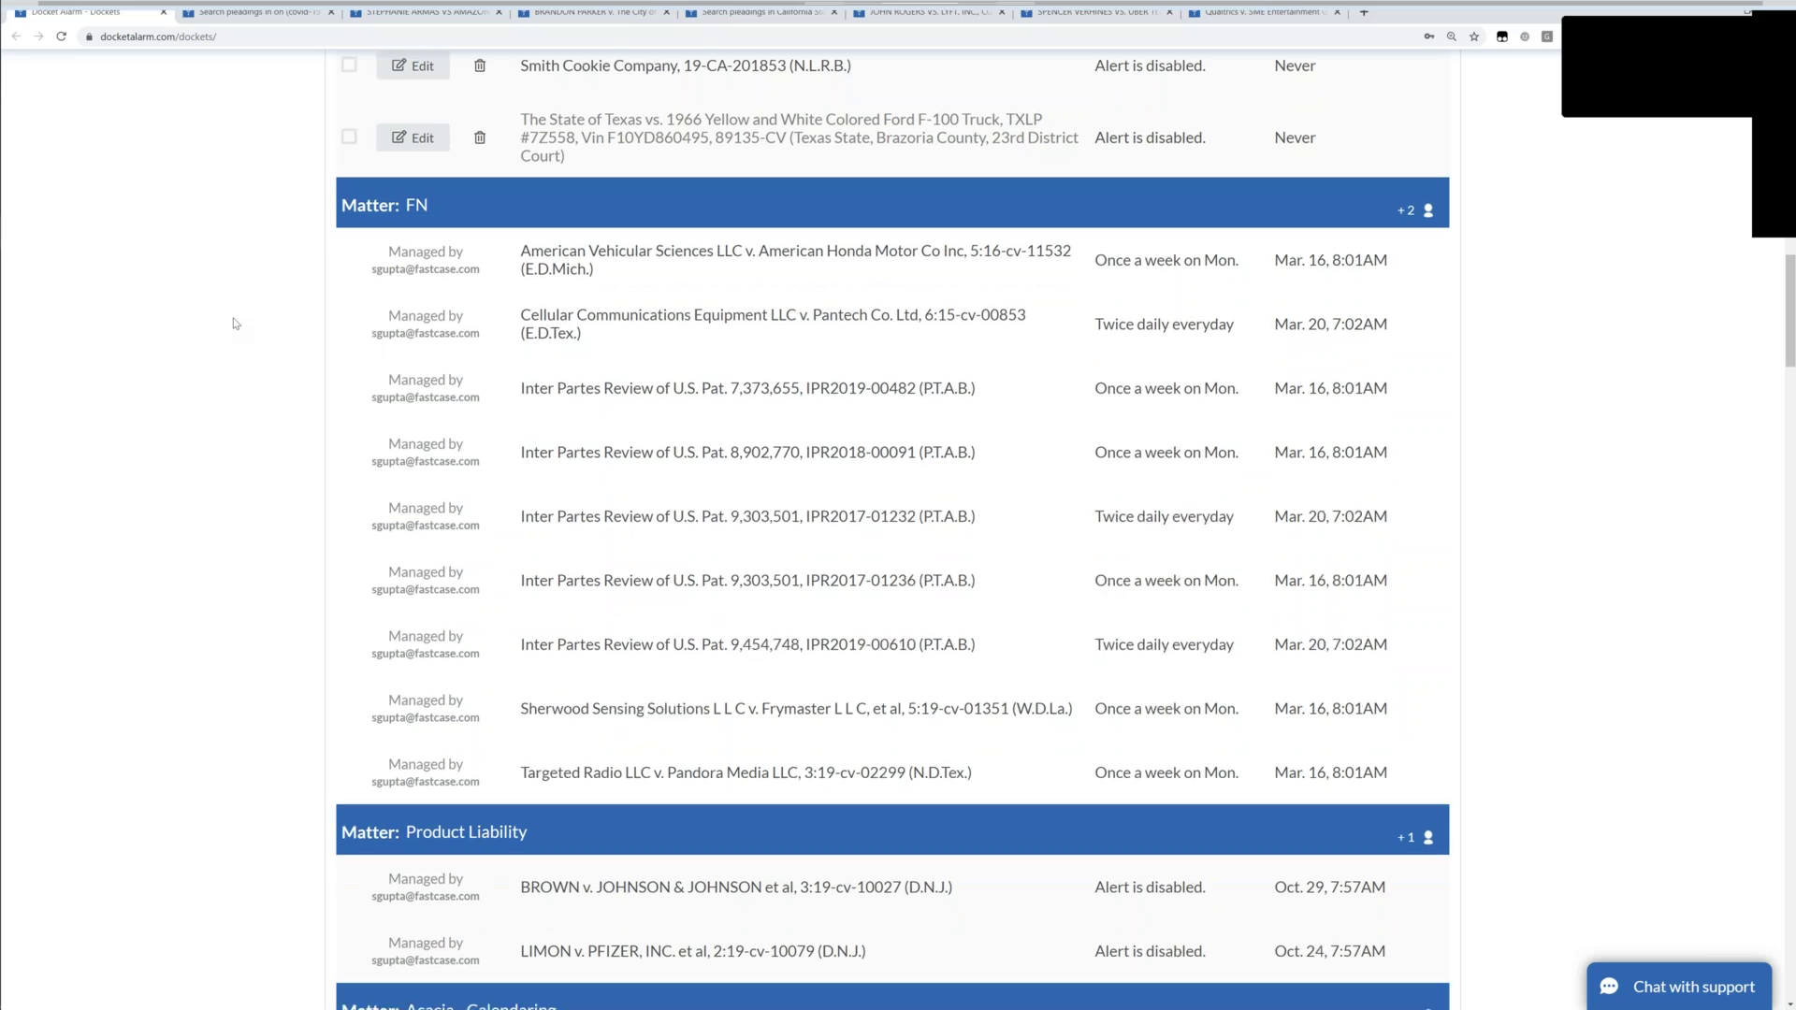
scroll(236, 323, "down", 10)
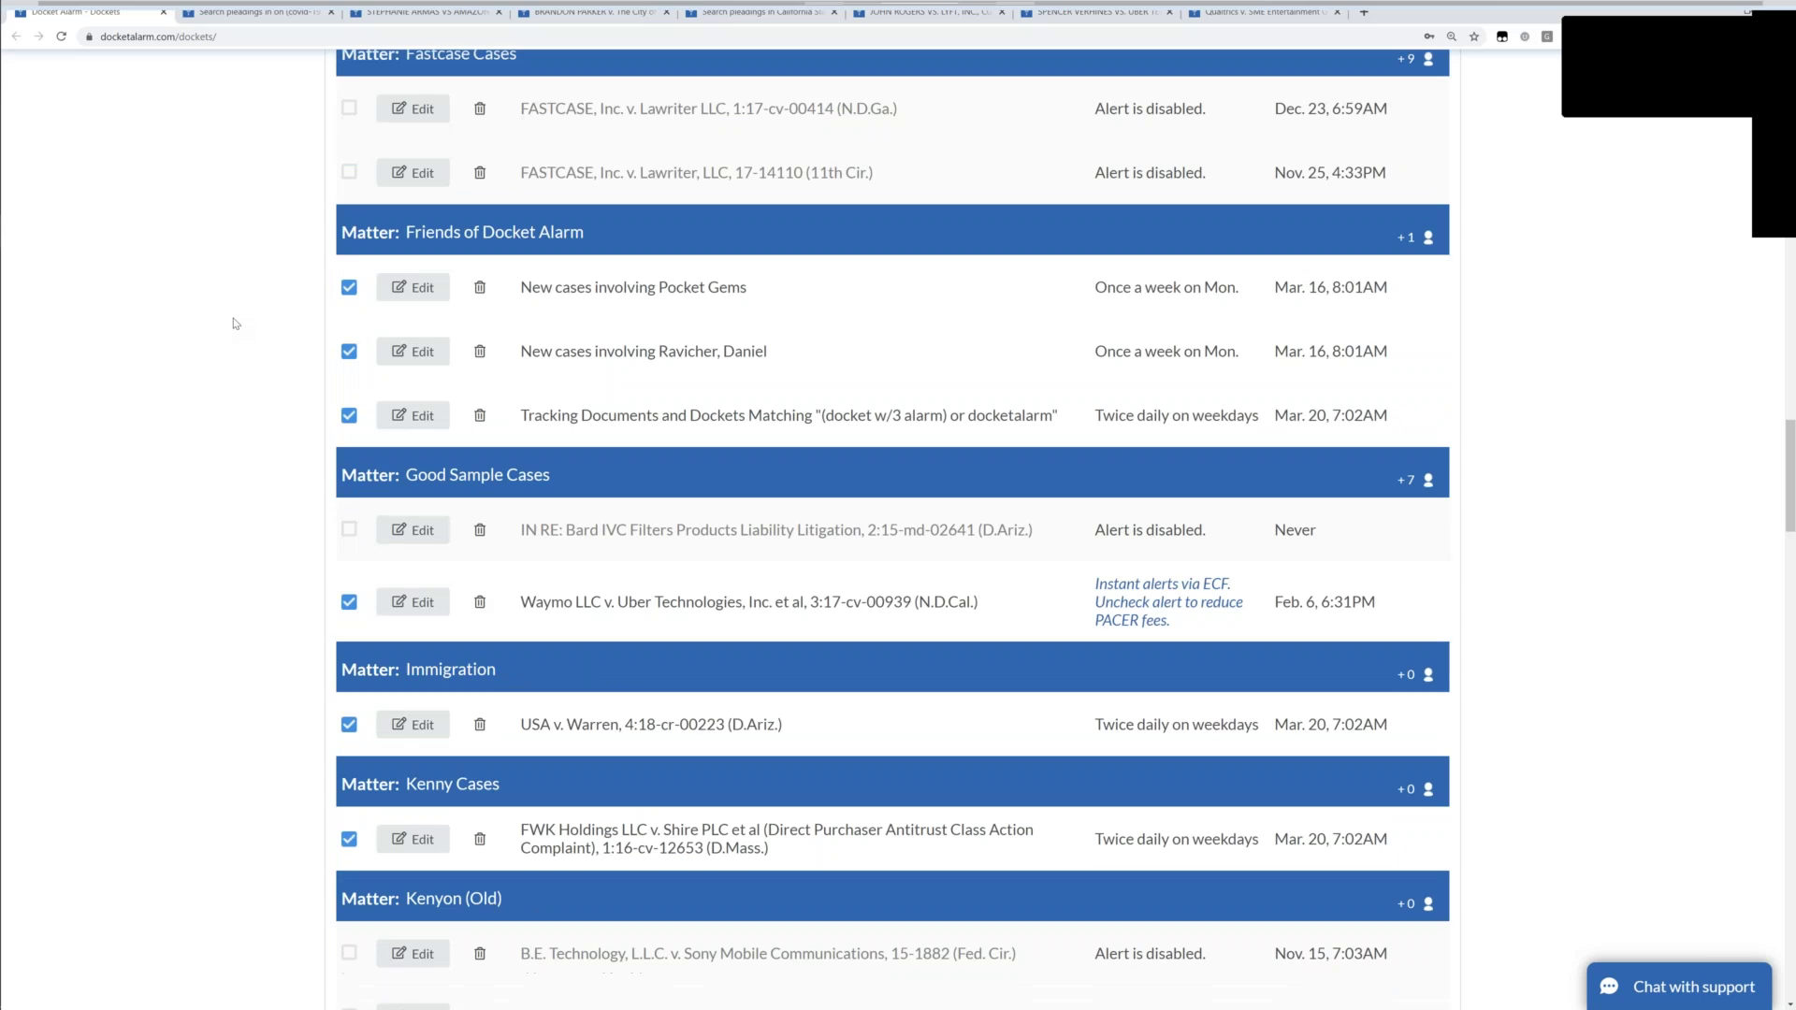
scroll(235, 322, "down", 2)
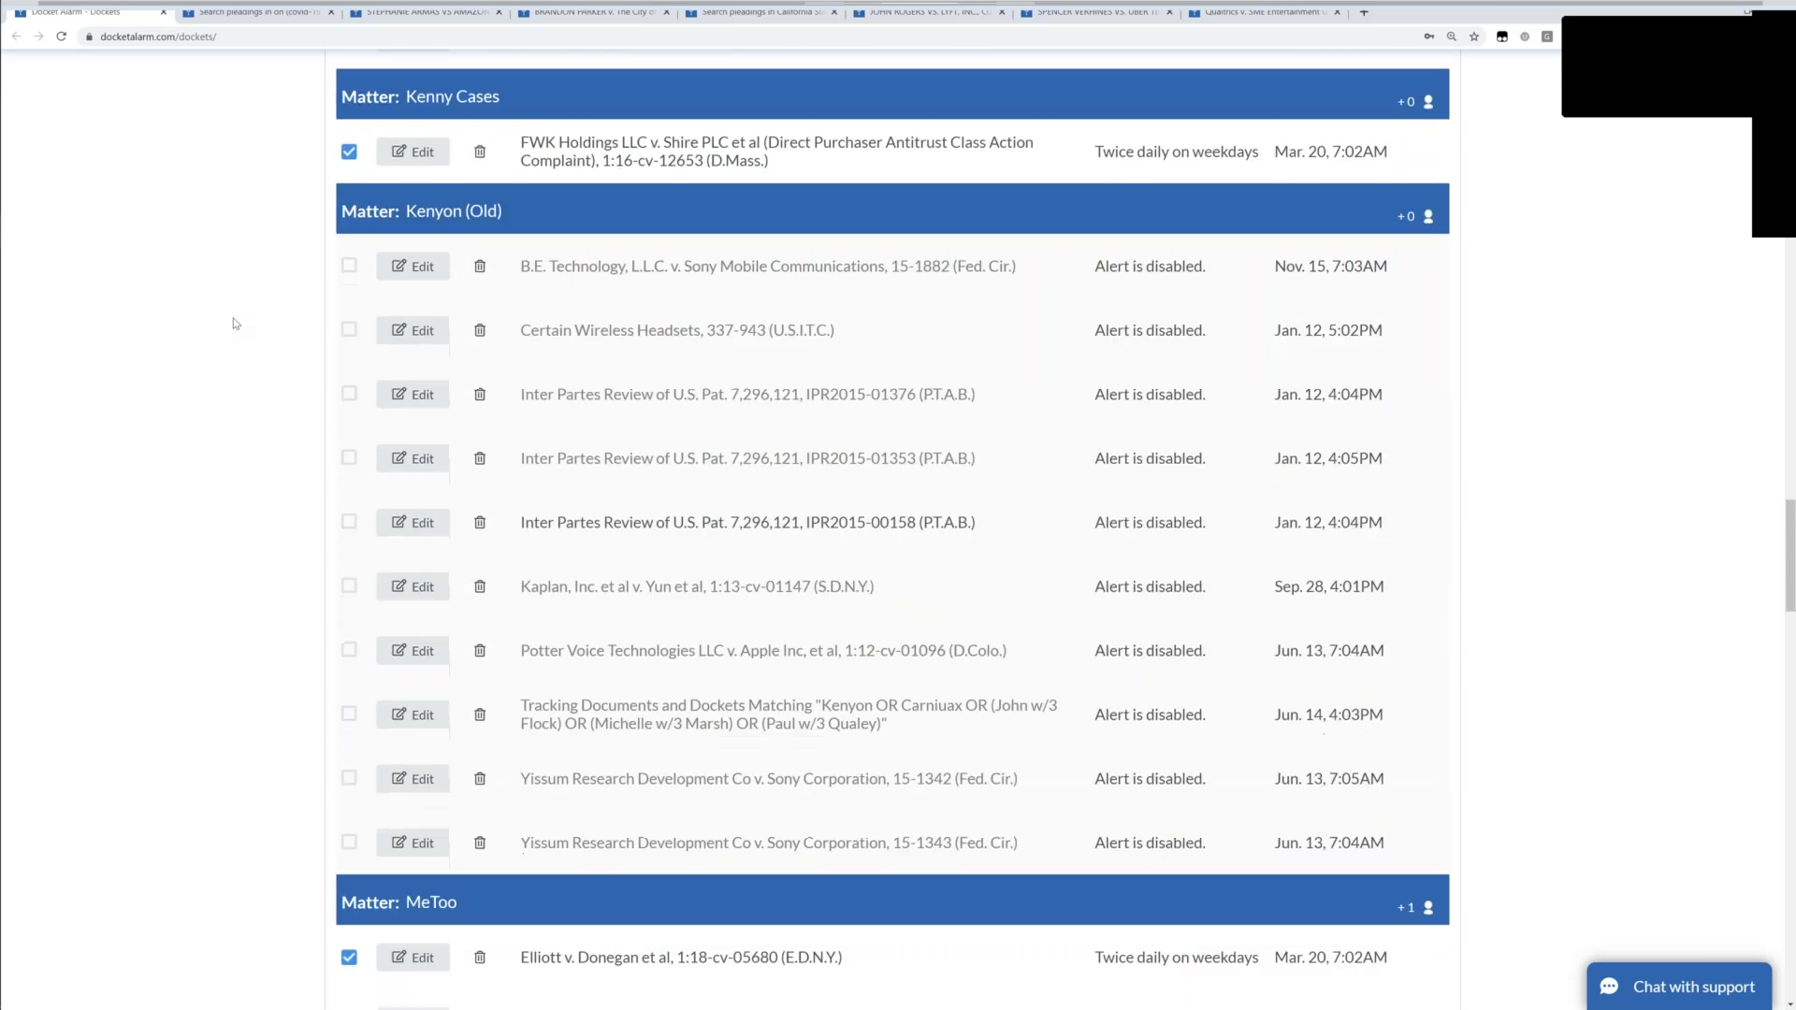
scroll(236, 322, "down", 5)
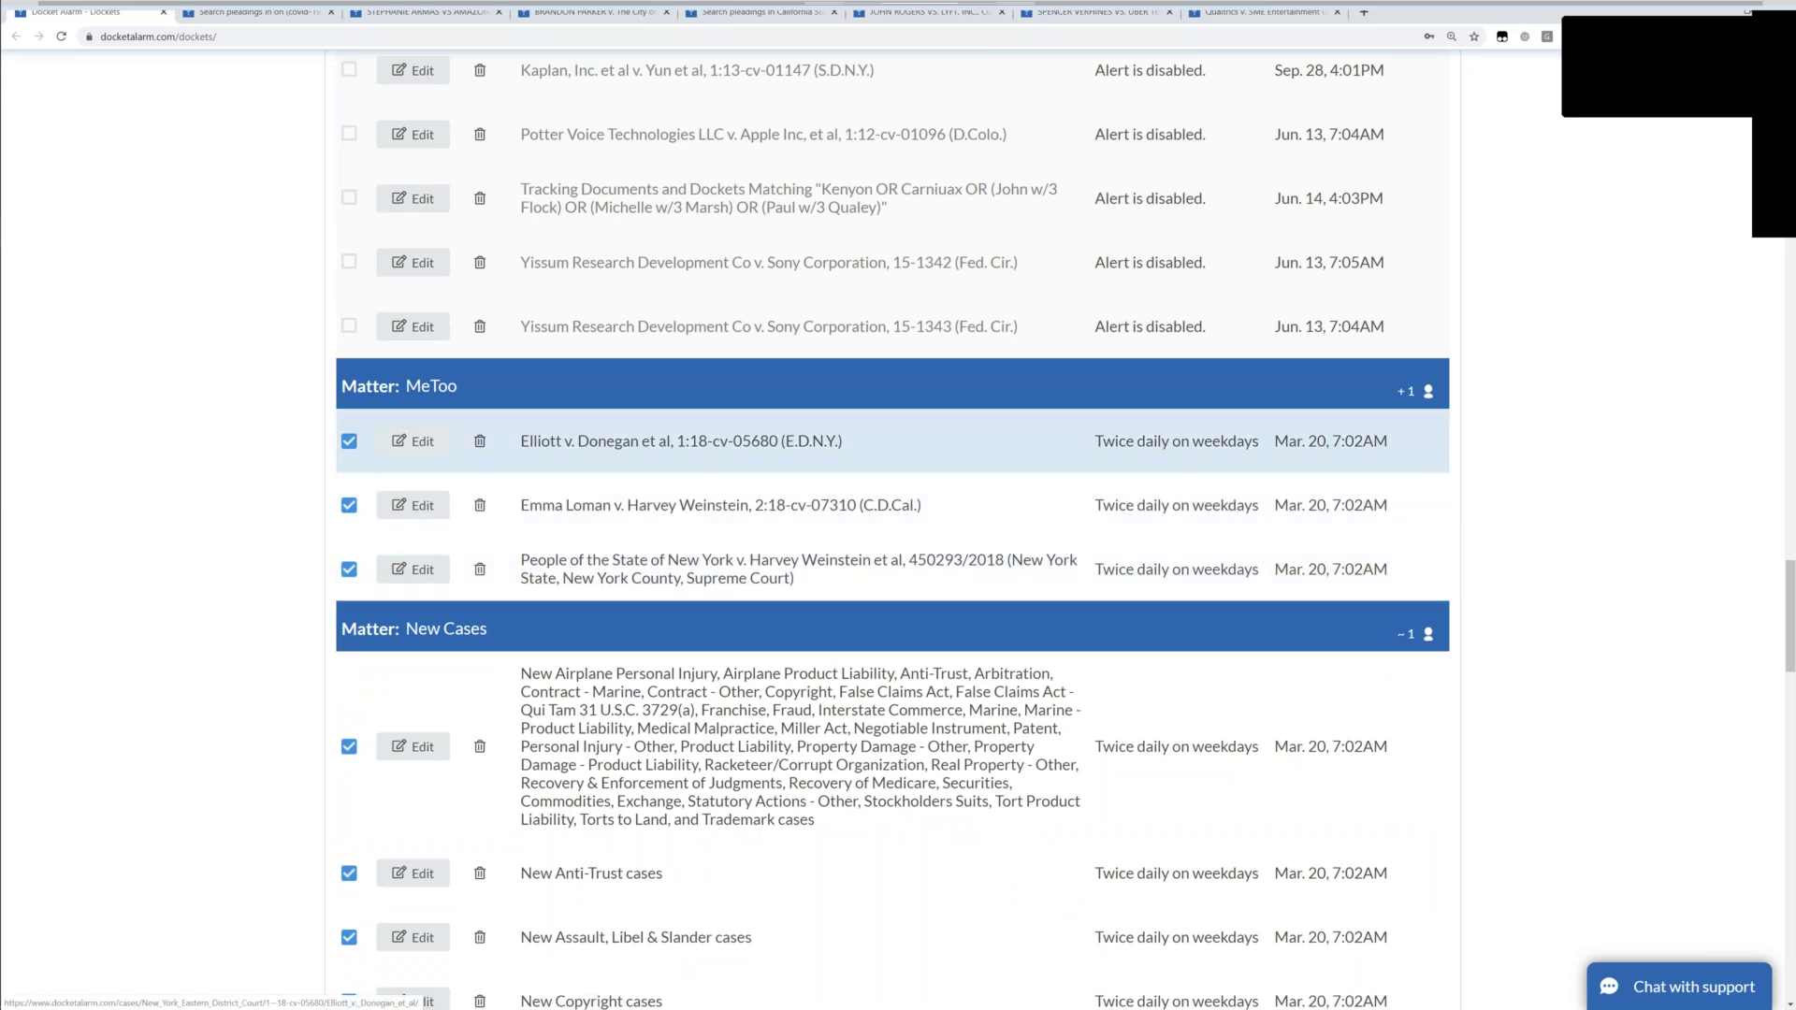
Open the case State of New York et al v. Deutsche Telekom AG et al under the Antitrust matter and review its docket page.
scroll(842, 743, "up", 13)
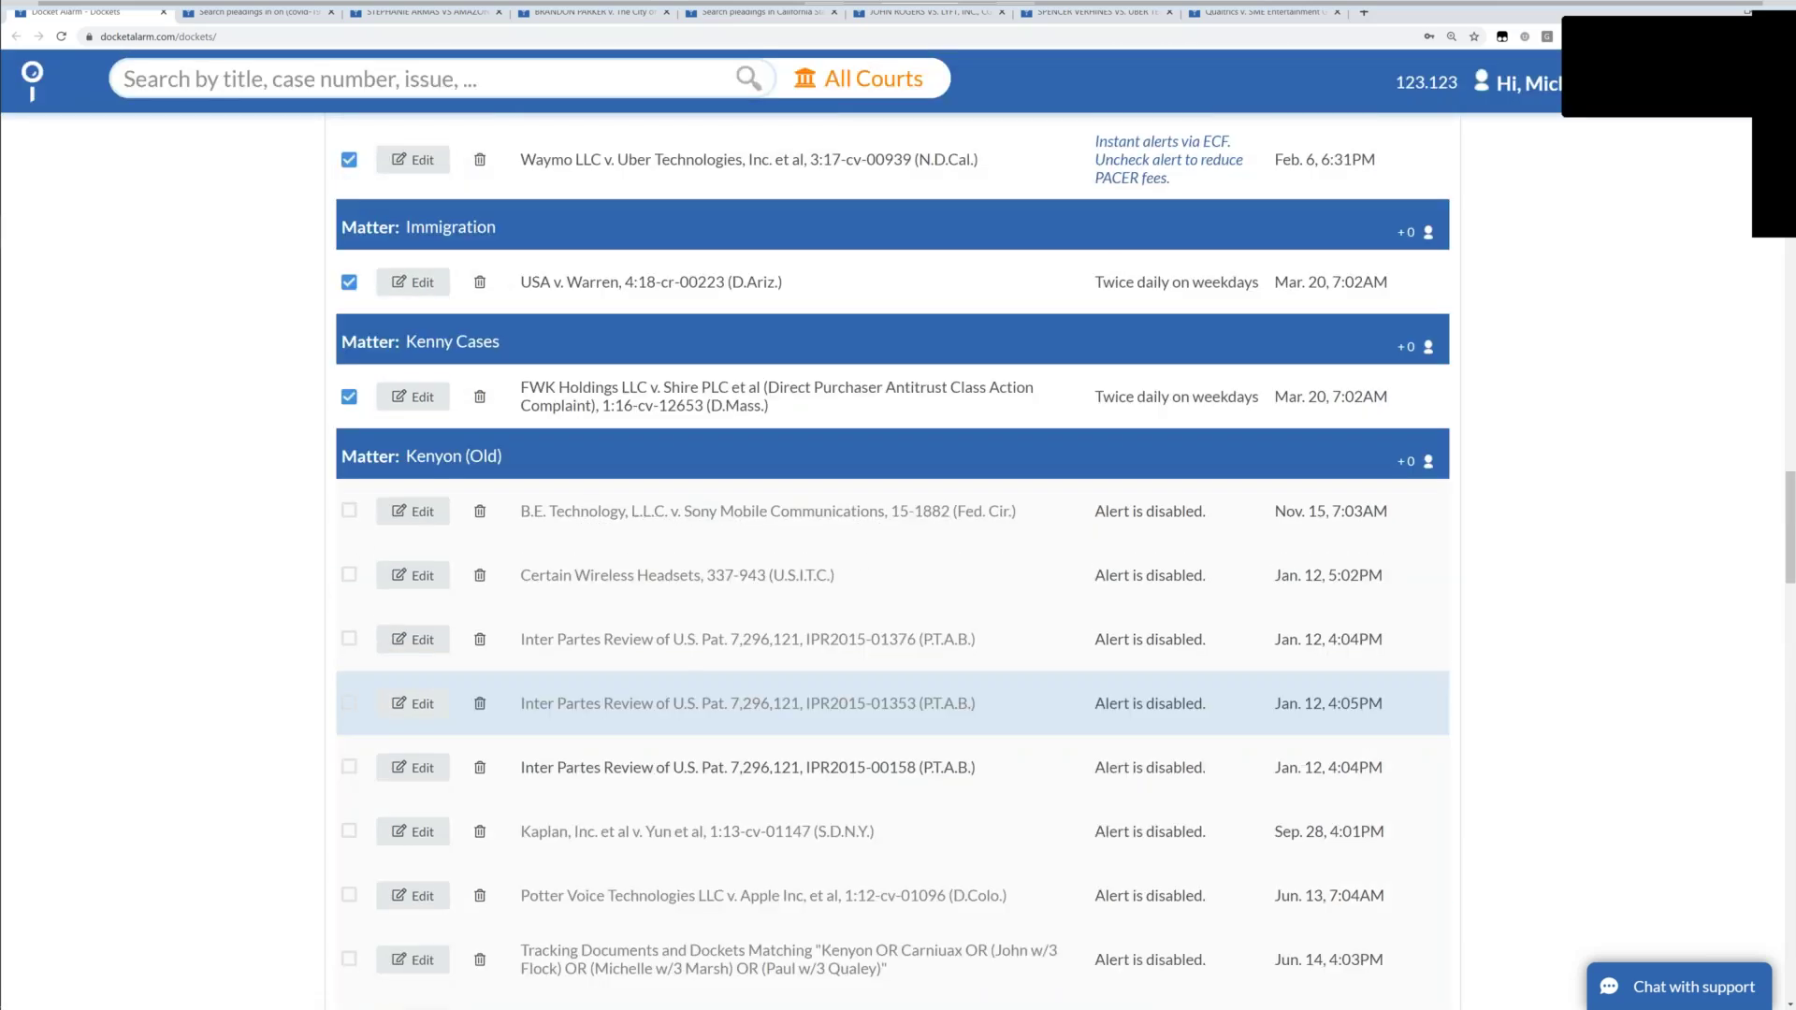
scroll(701, 339, "up", 3)
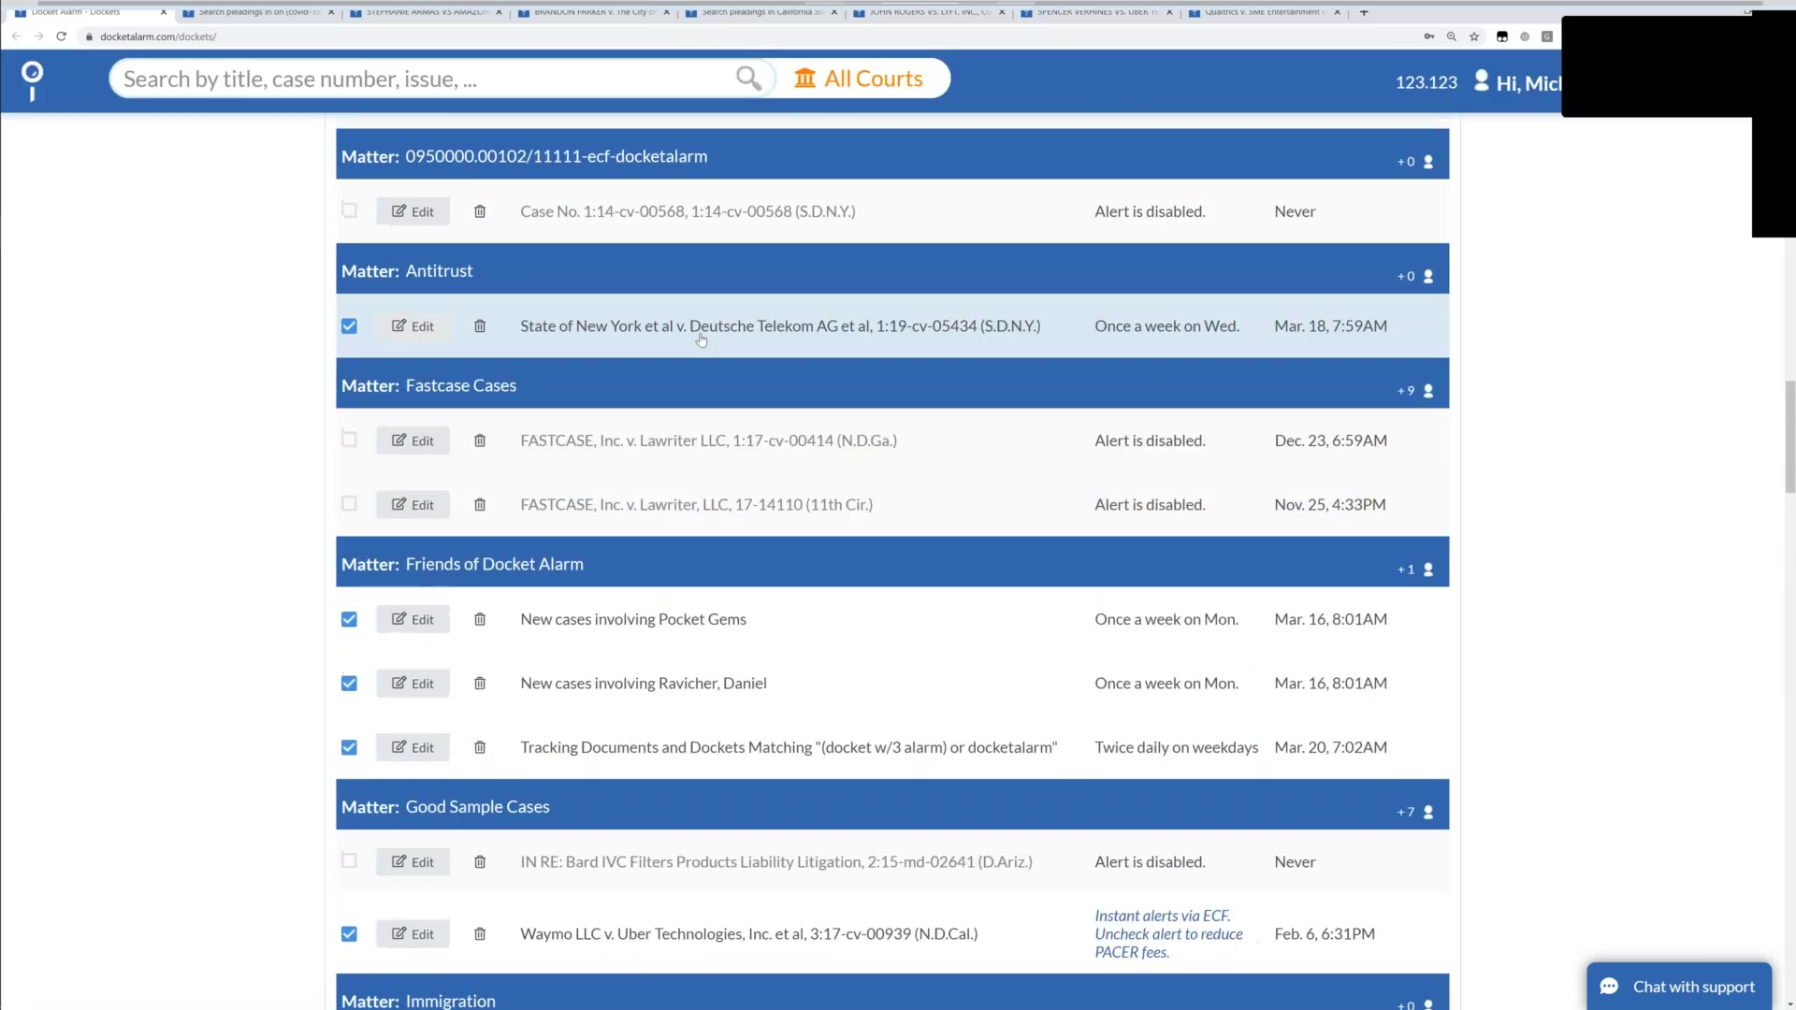
scroll(701, 339, "up", 1)
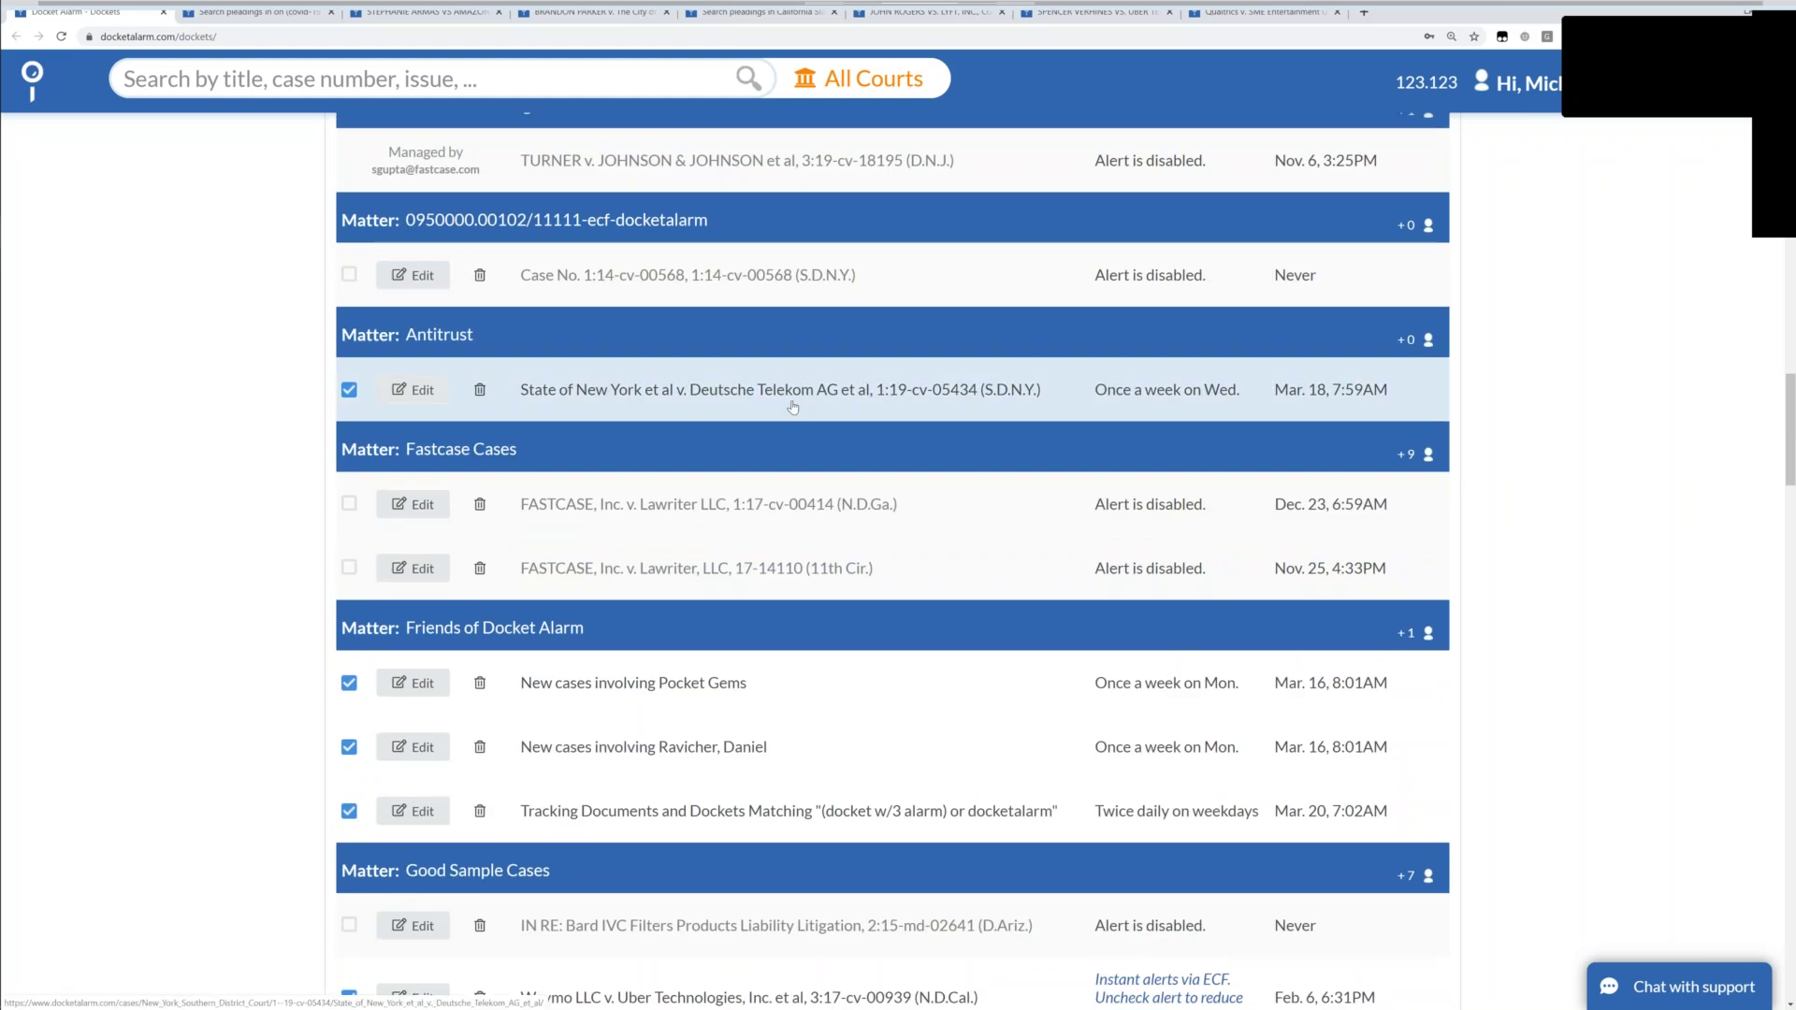
left_click(792, 405)
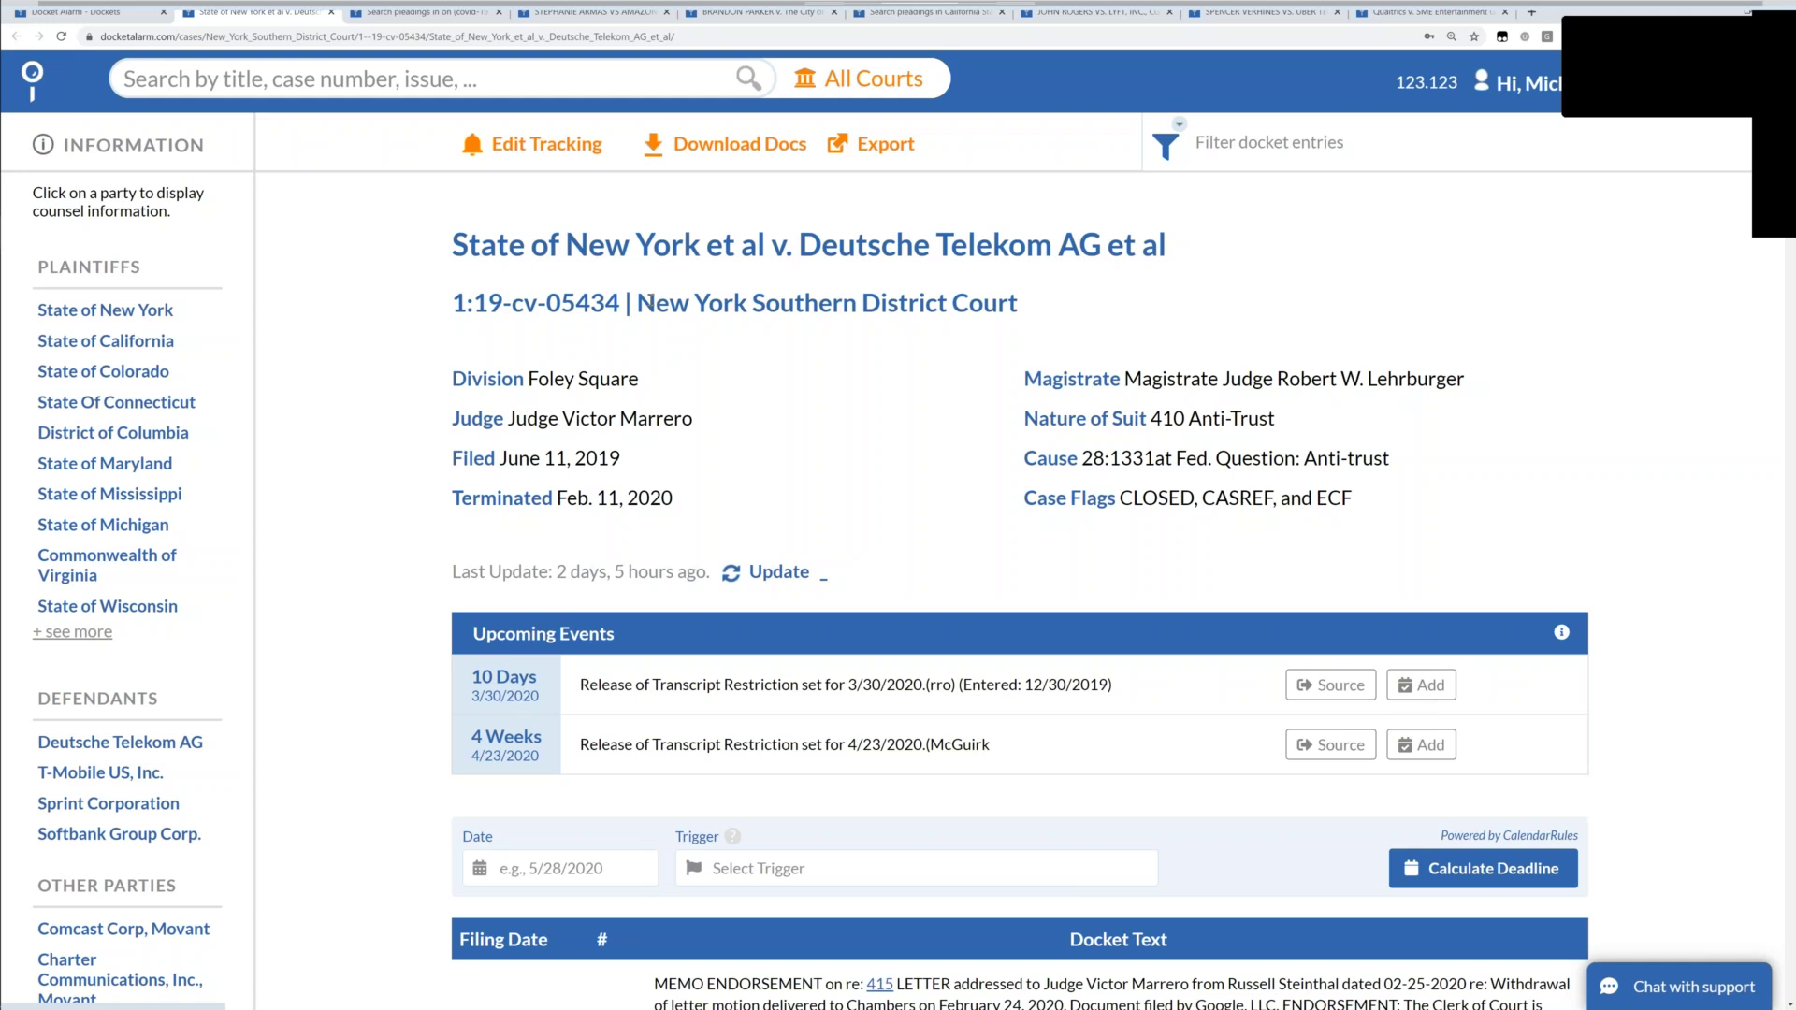
scroll(1002, 561, "down", 2)
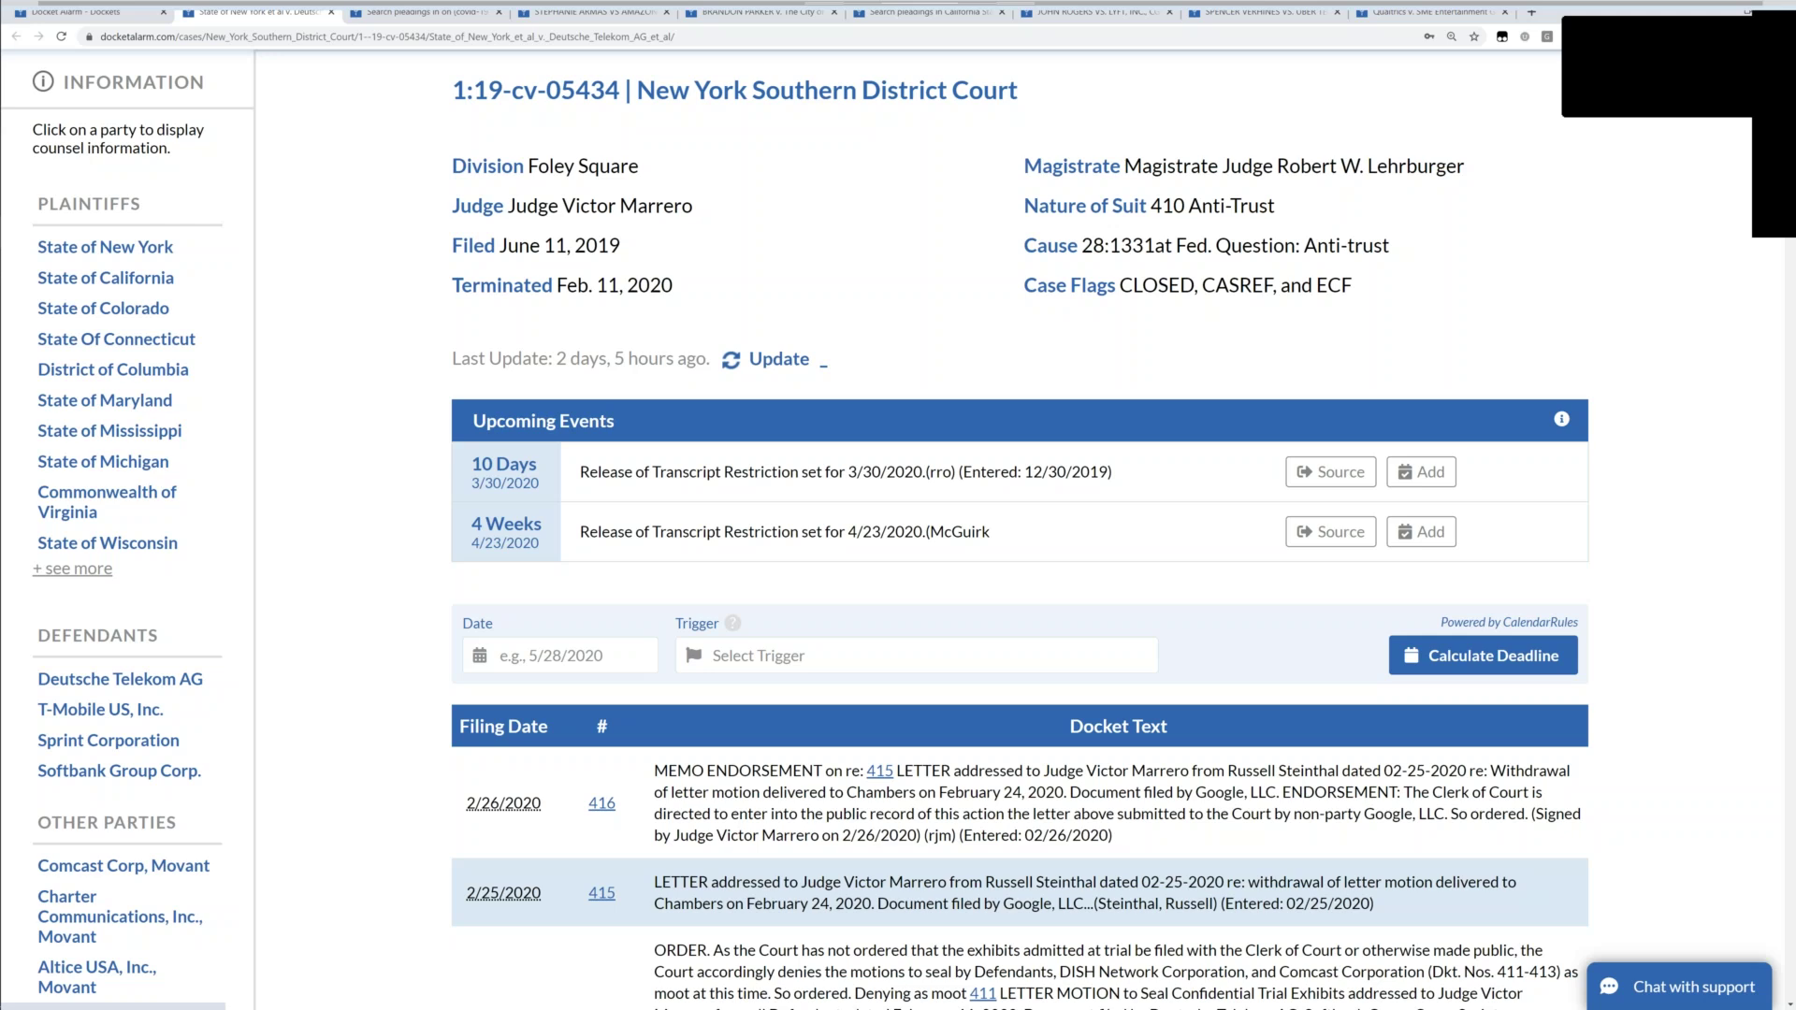
scroll(1020, 538, "down", 2)
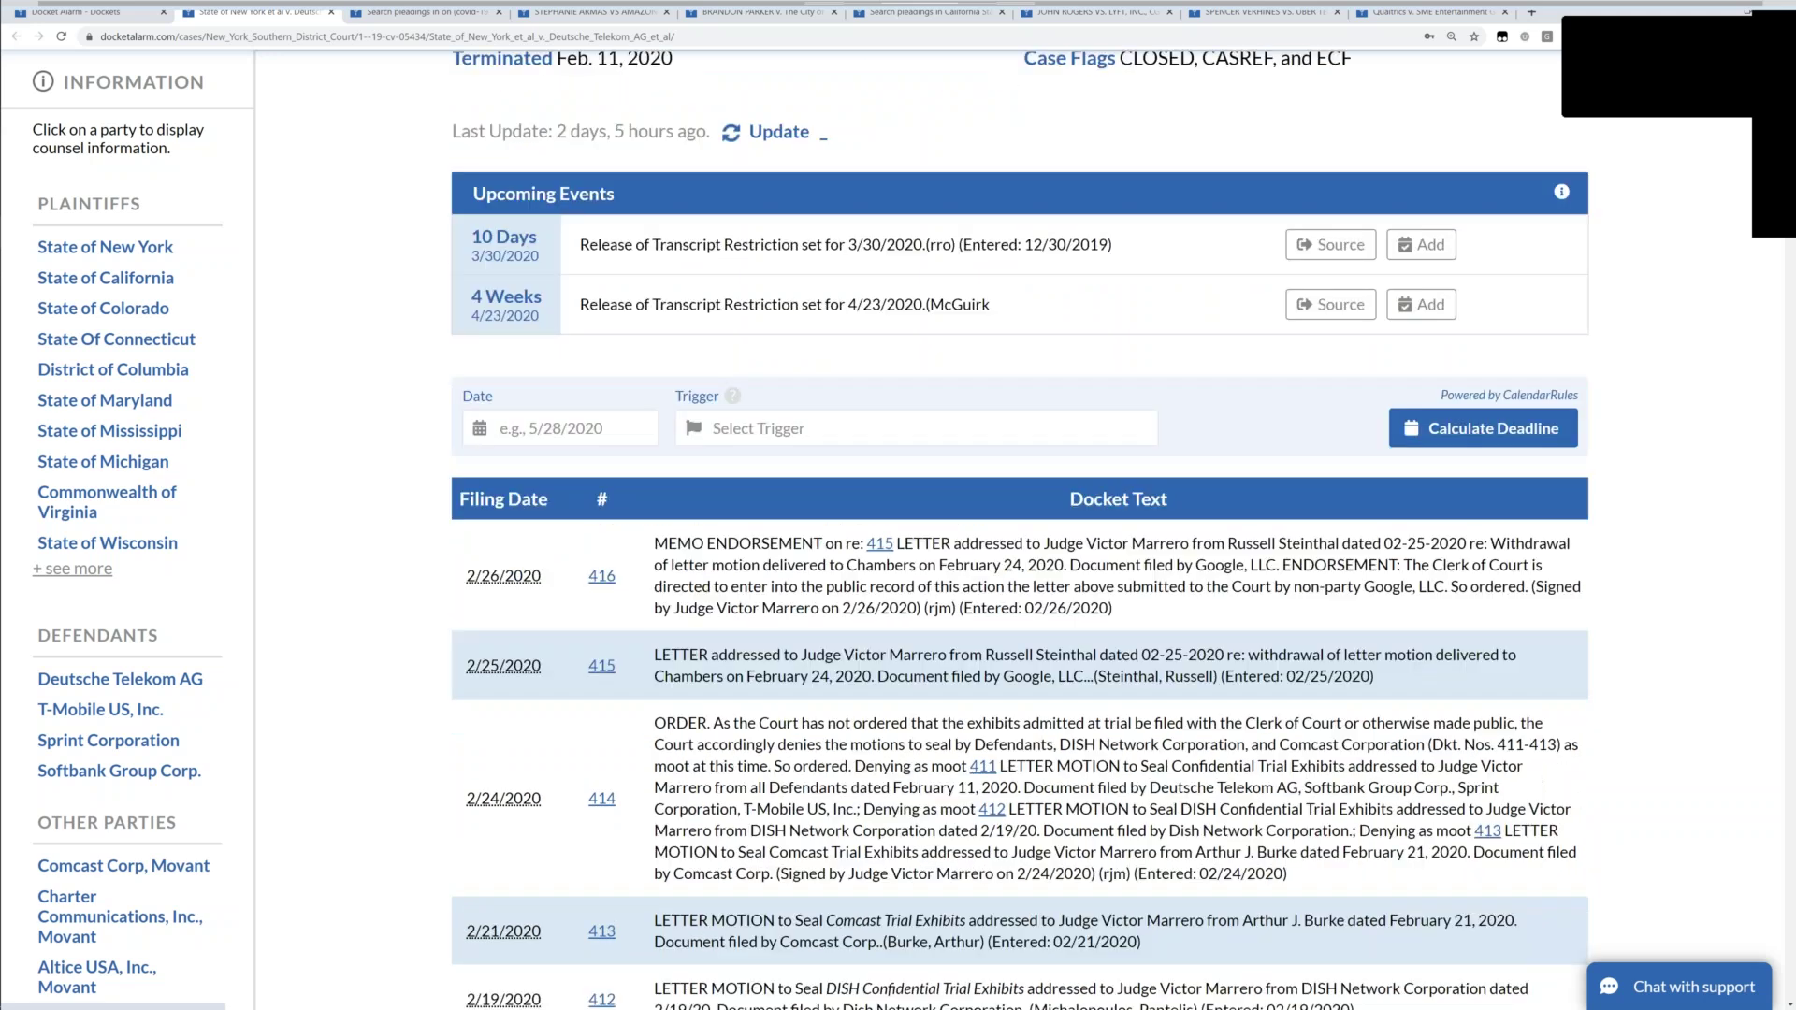
scroll(1019, 562, "down", 3)
scroll(1020, 538, "up", 7)
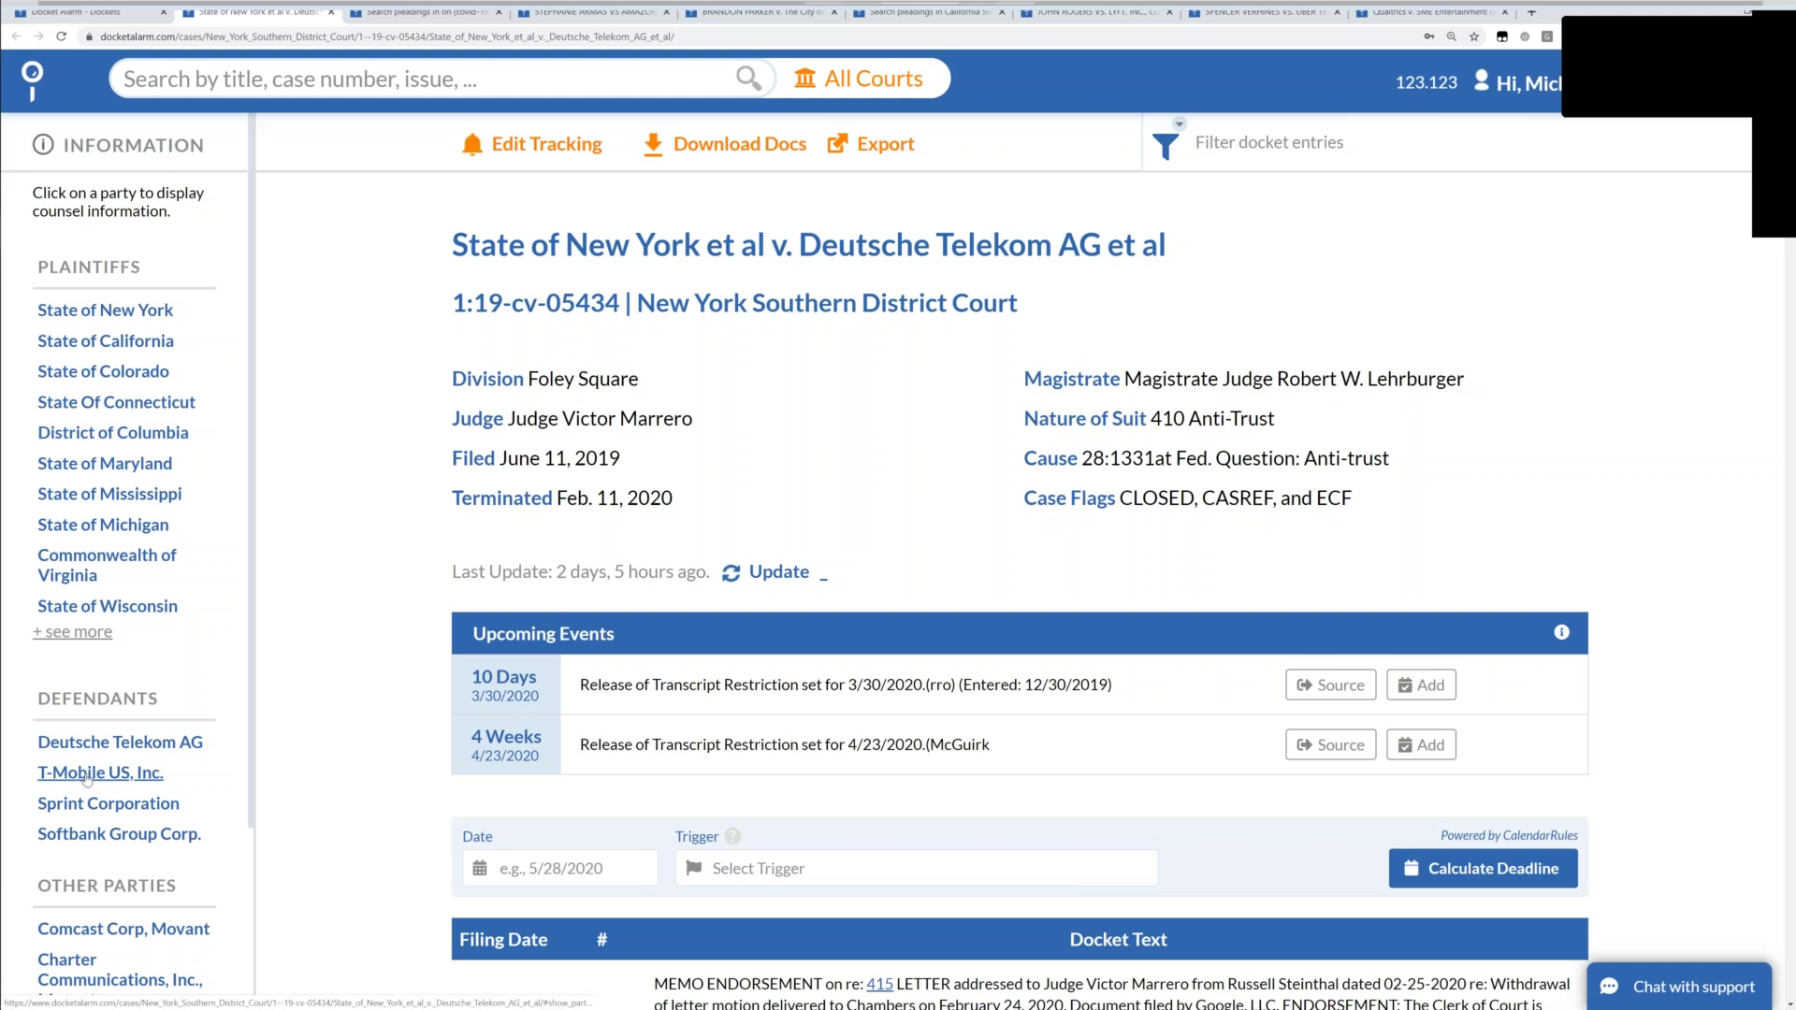
Show the counsel for defendant Deutsche Telekom AG, copy their contact information, and return to the docket.
scroll(187, 655, "down", 2)
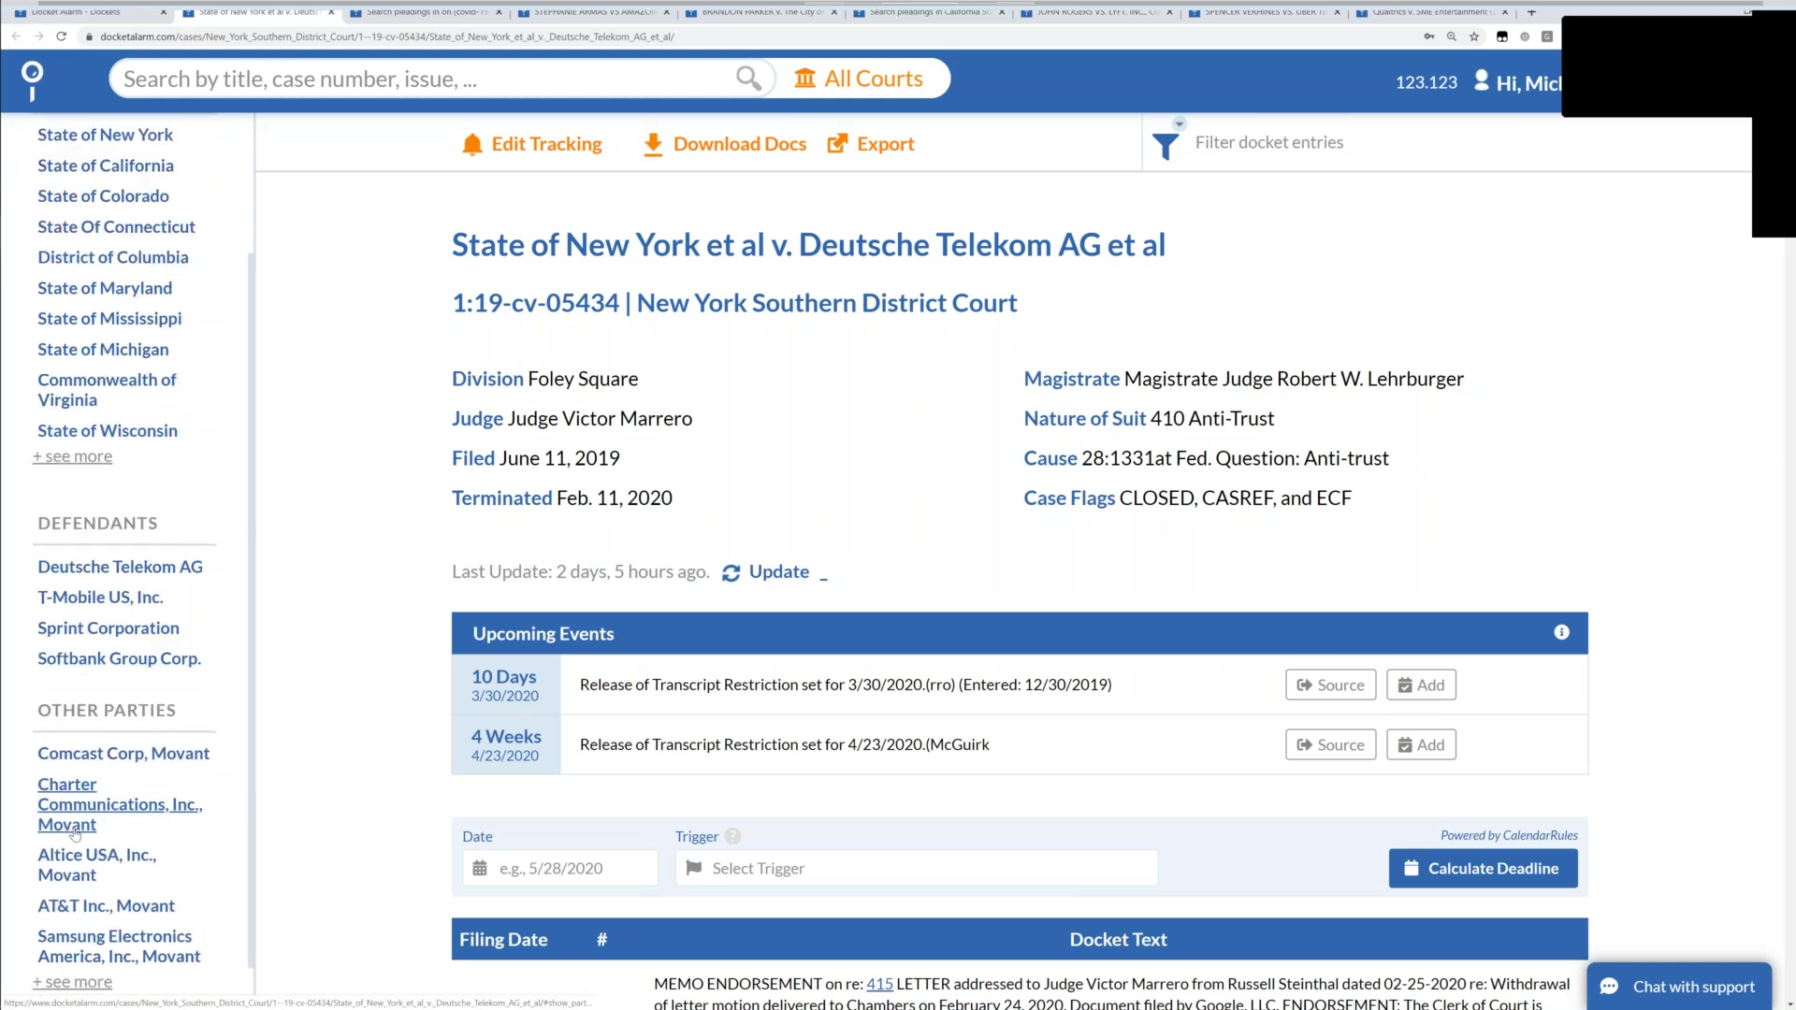
left_click(158, 572)
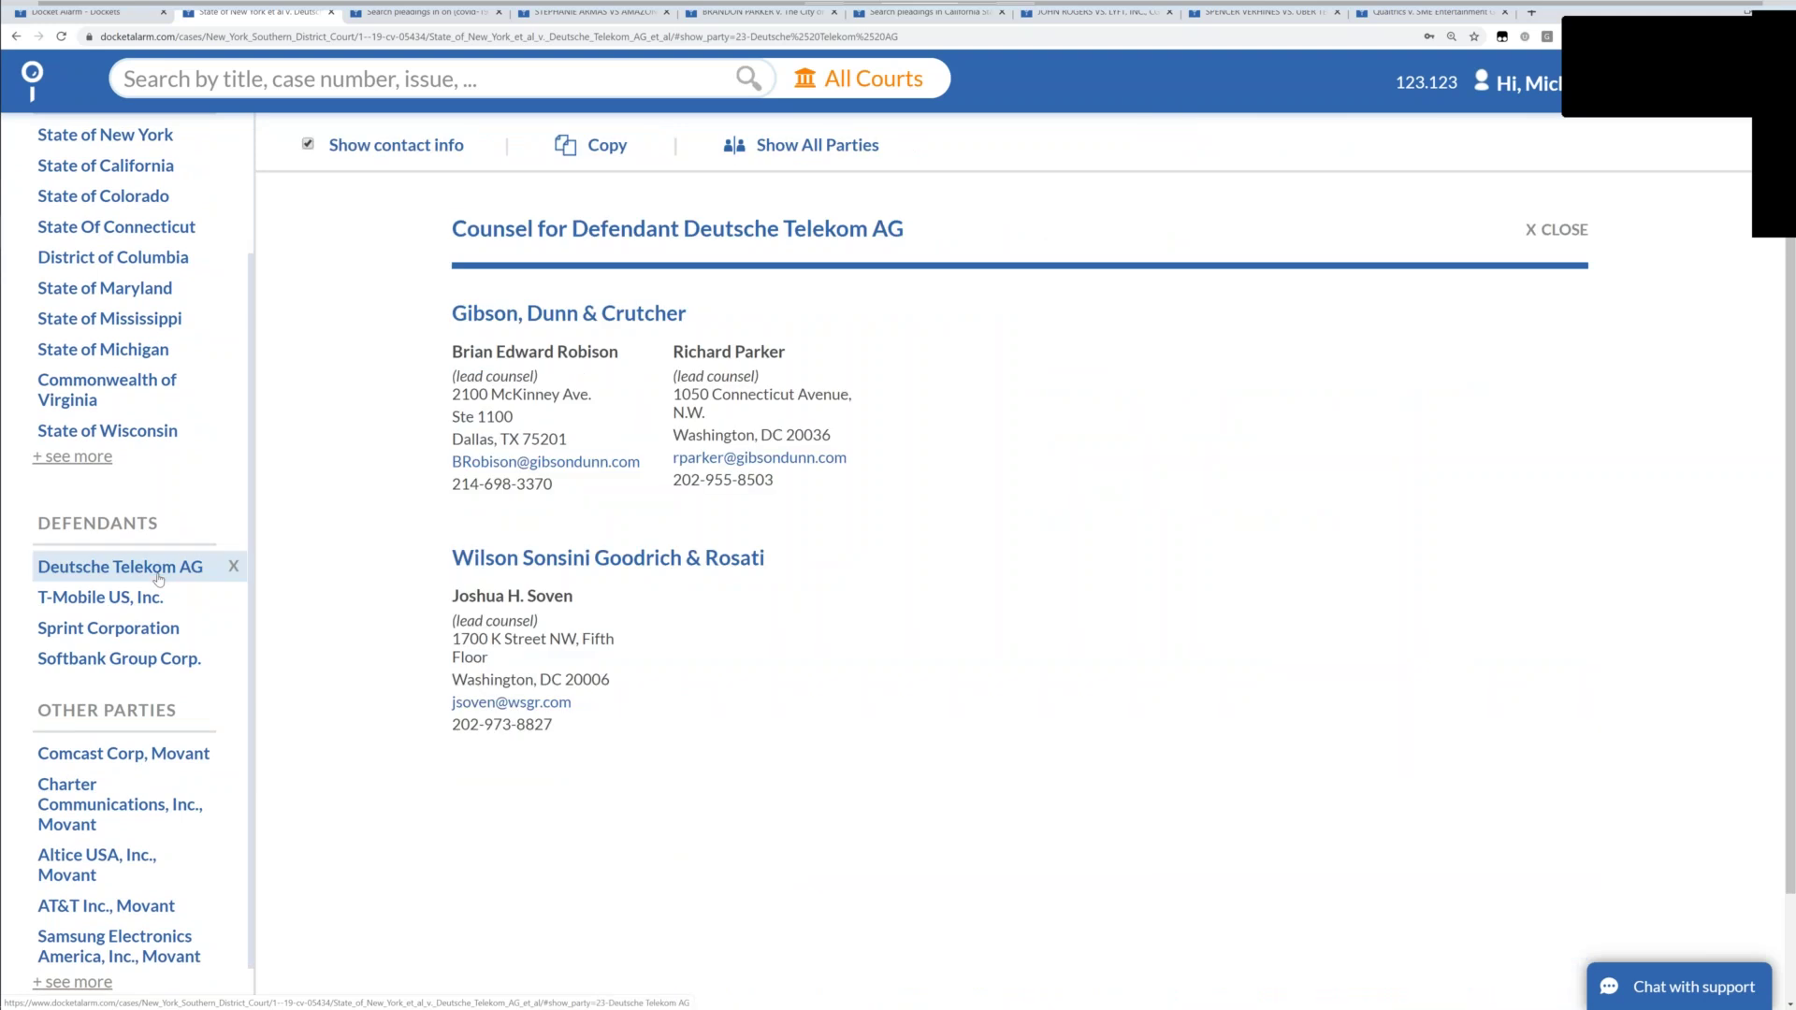
left_click(603, 159)
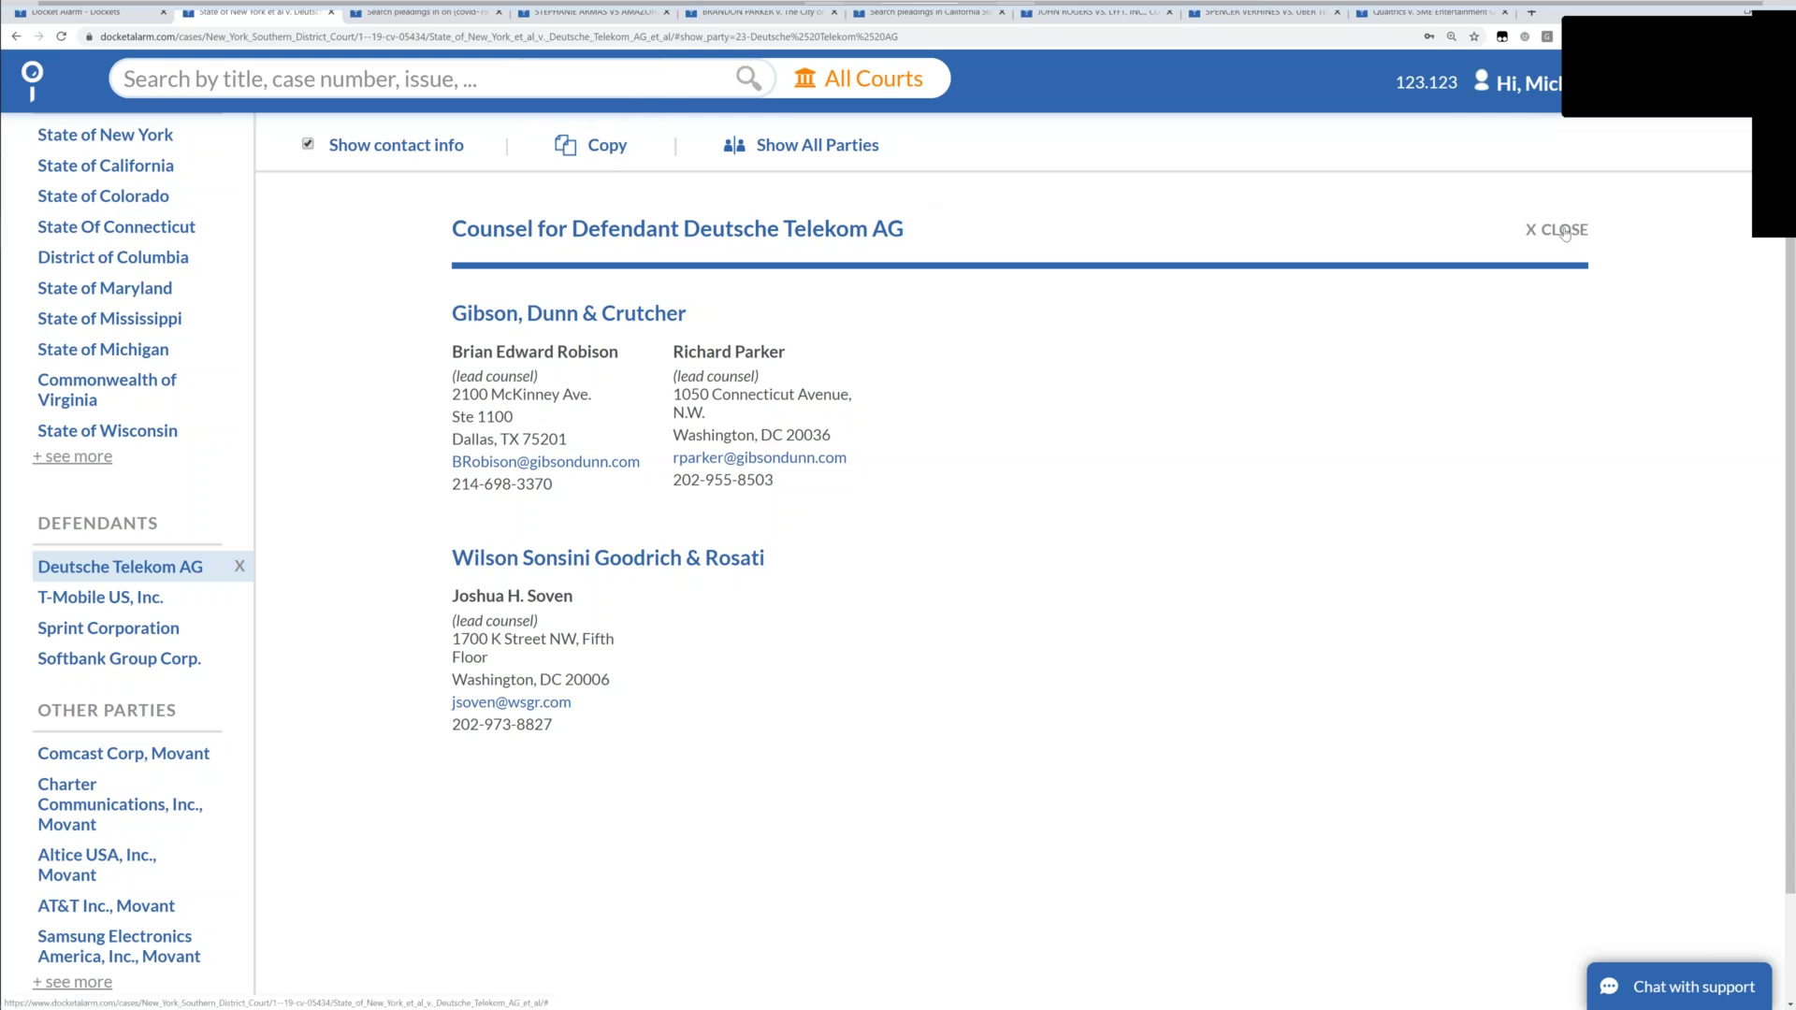
left_click(1564, 231)
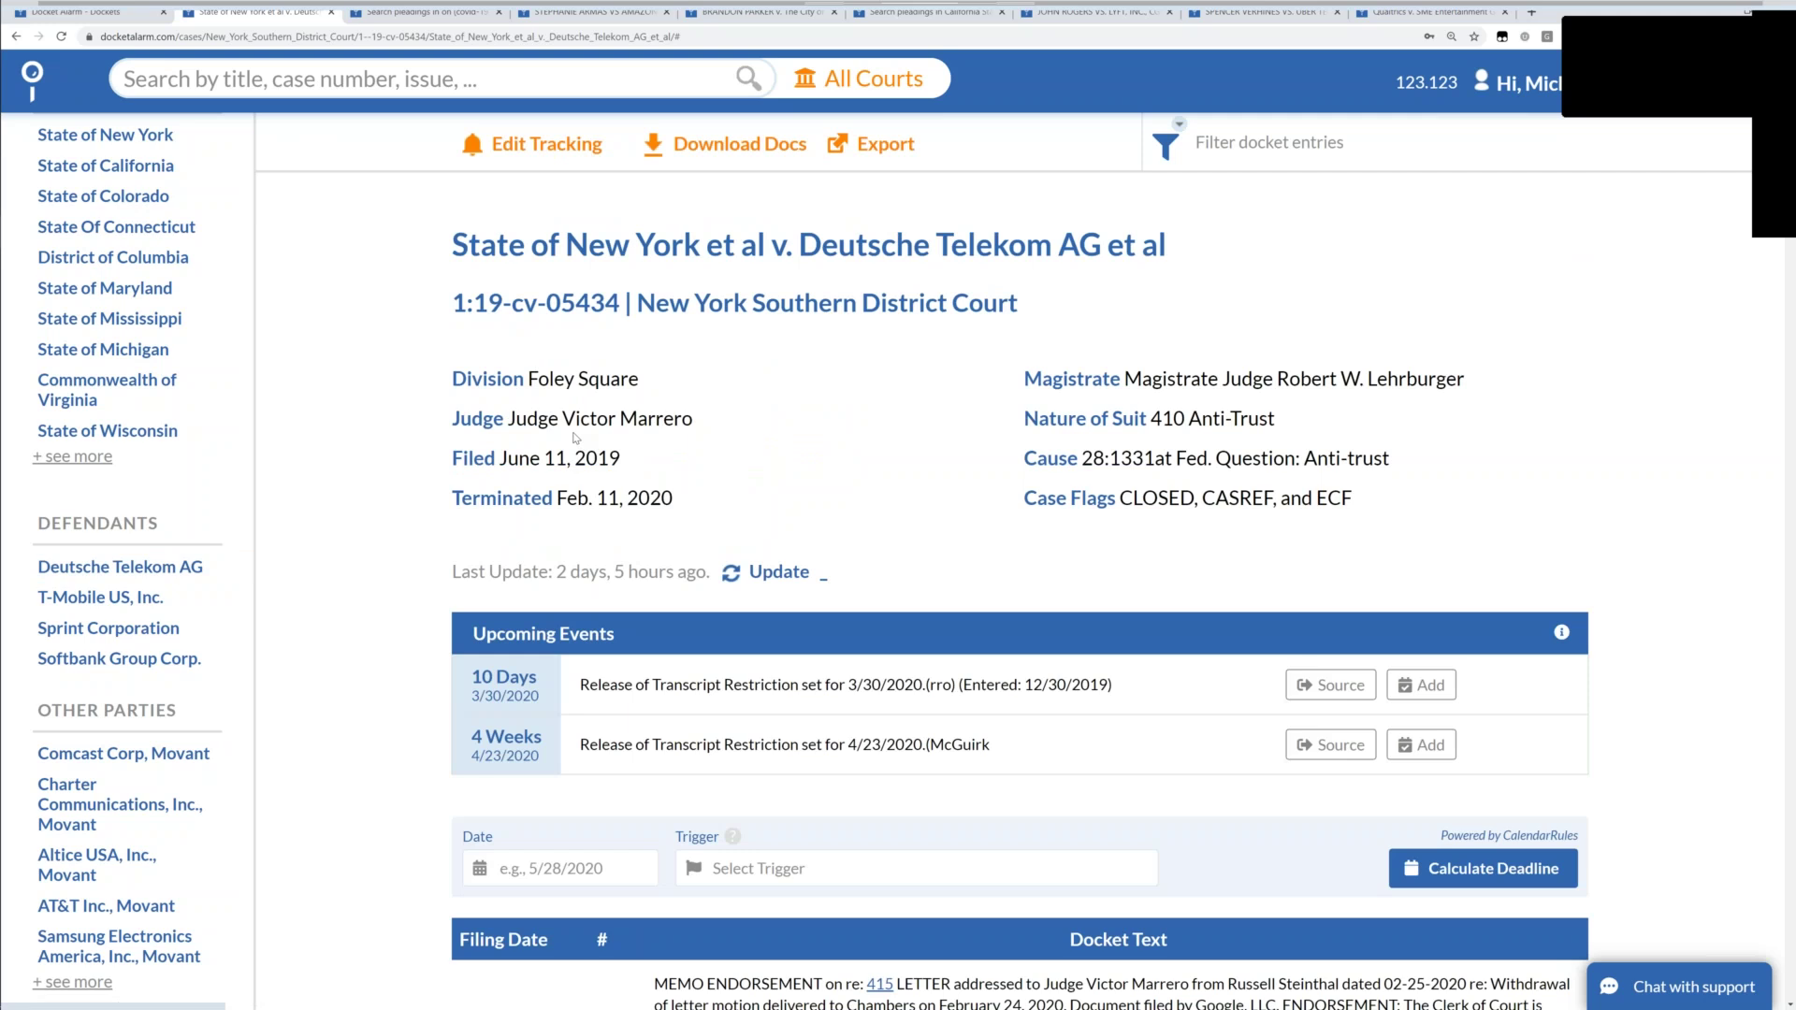
Read through the case's docket entries down to the Clerk's Judgment and the Decision and Order of 2/11/2020.
scroll(576, 438, "down", 1)
scroll(575, 437, "down", 4)
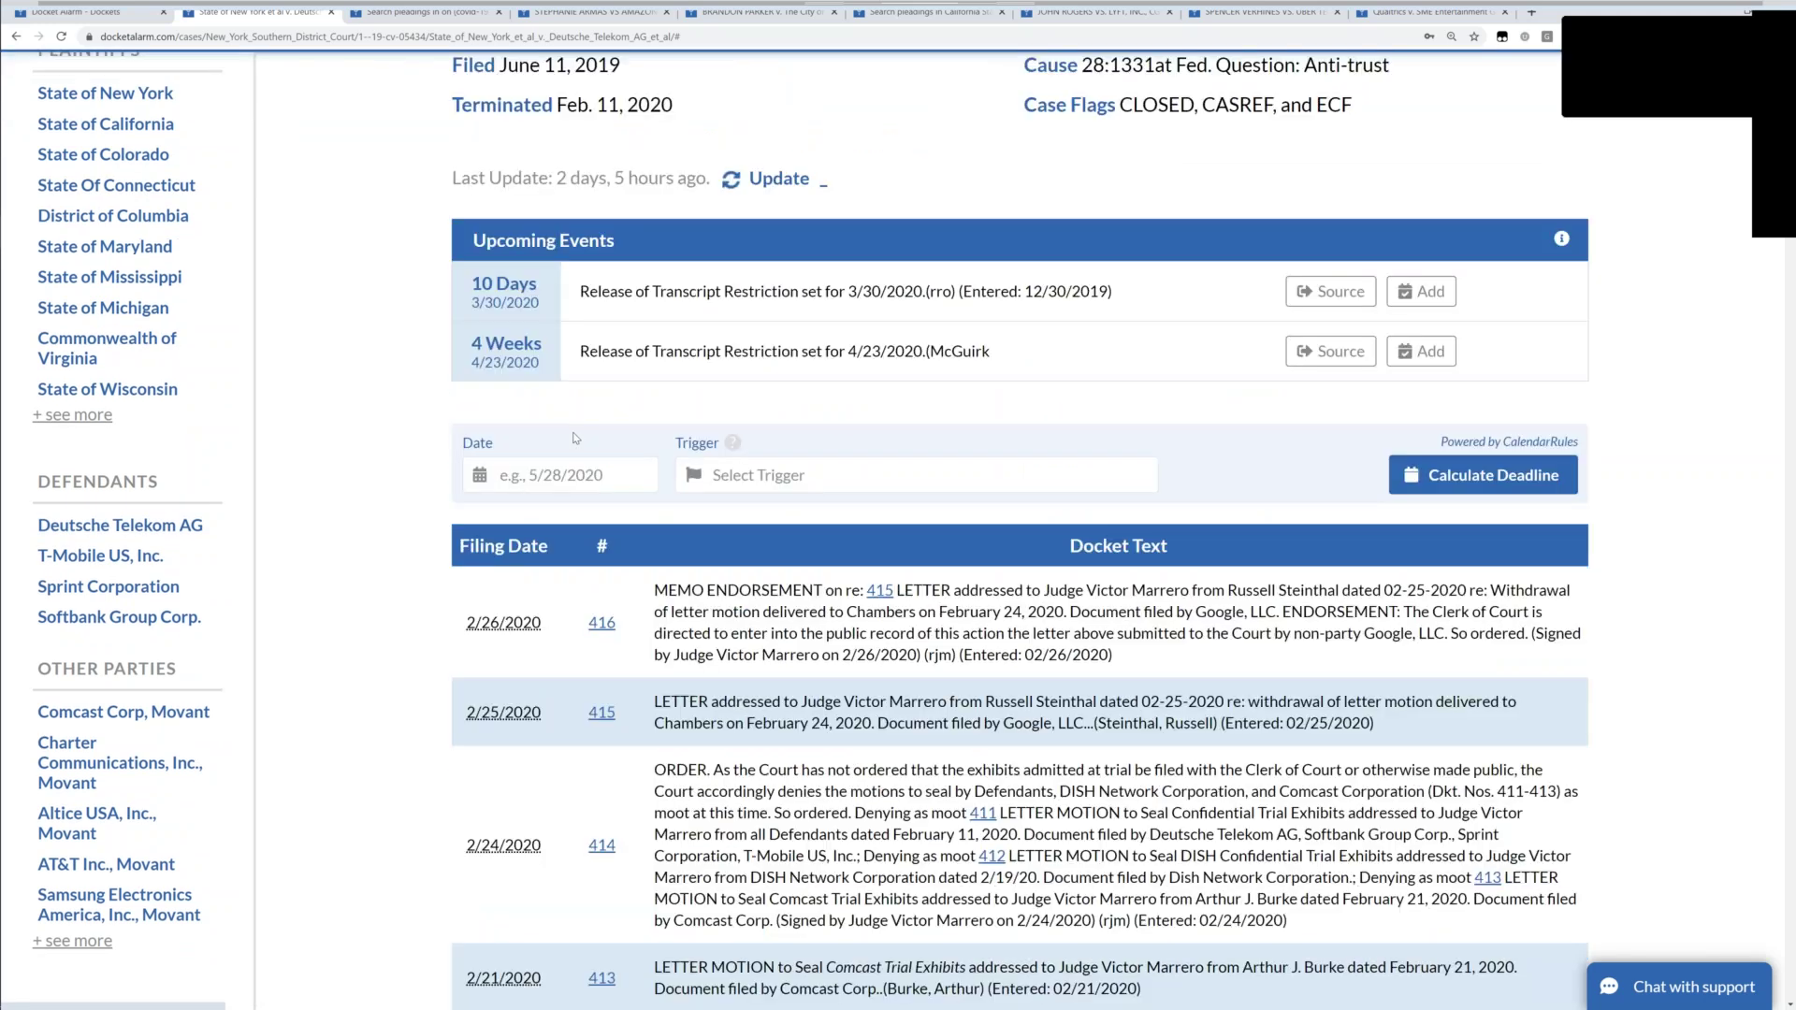
scroll(576, 438, "down", 7)
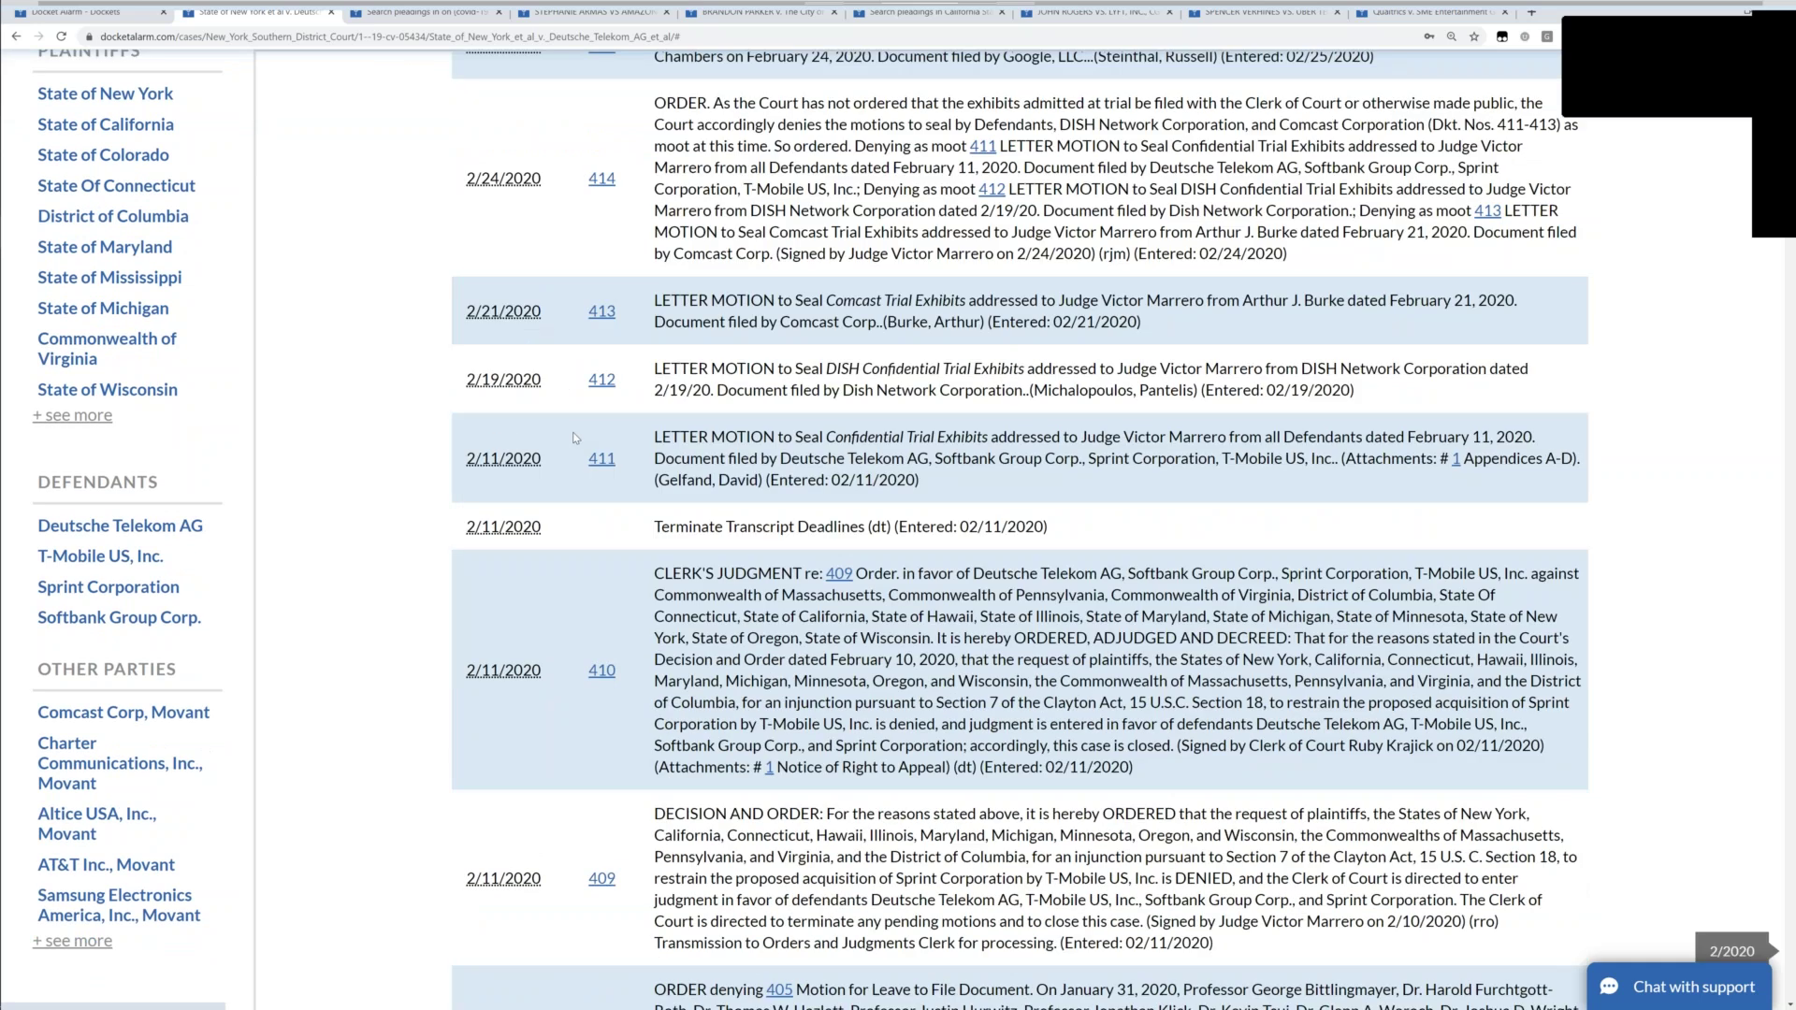
scroll(576, 438, "down", 4)
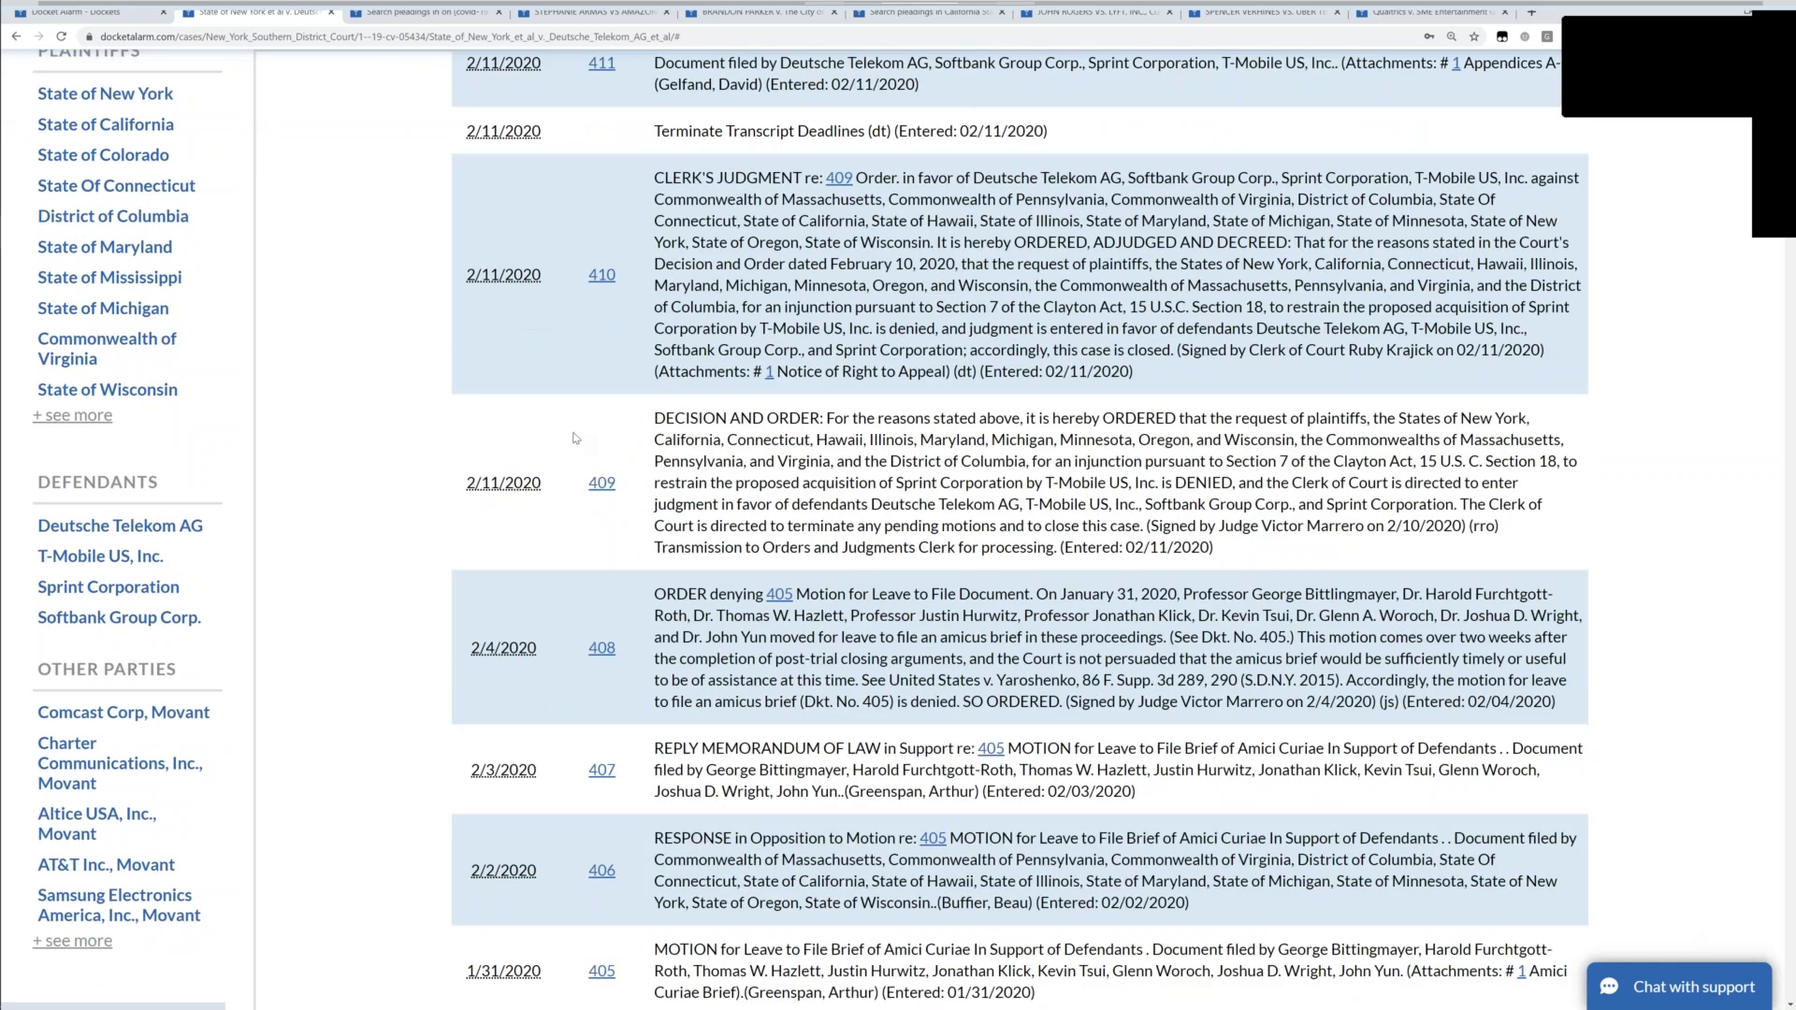
scroll(575, 438, "up", 1)
scroll(575, 438, "up", 1)
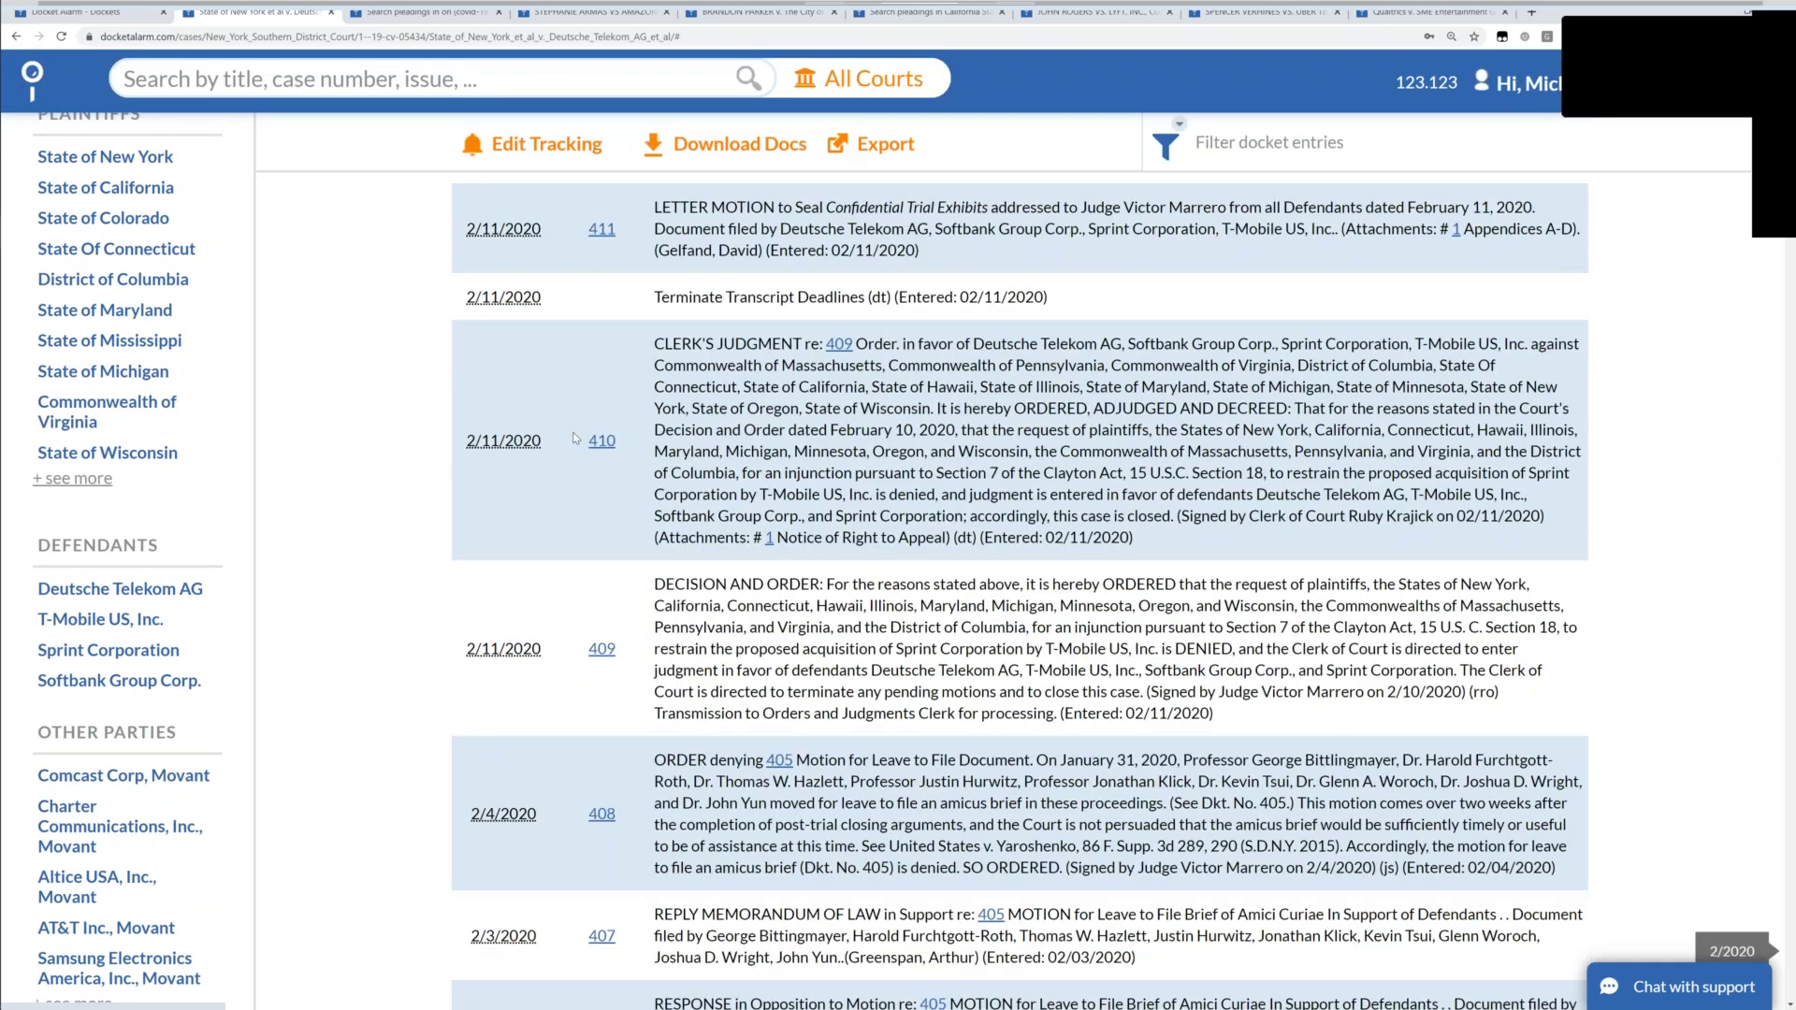
Review the case's tracking settings, including the available alert frequencies, and close them without saving.
scroll(575, 438, "up", 2)
scroll(576, 437, "up", 4)
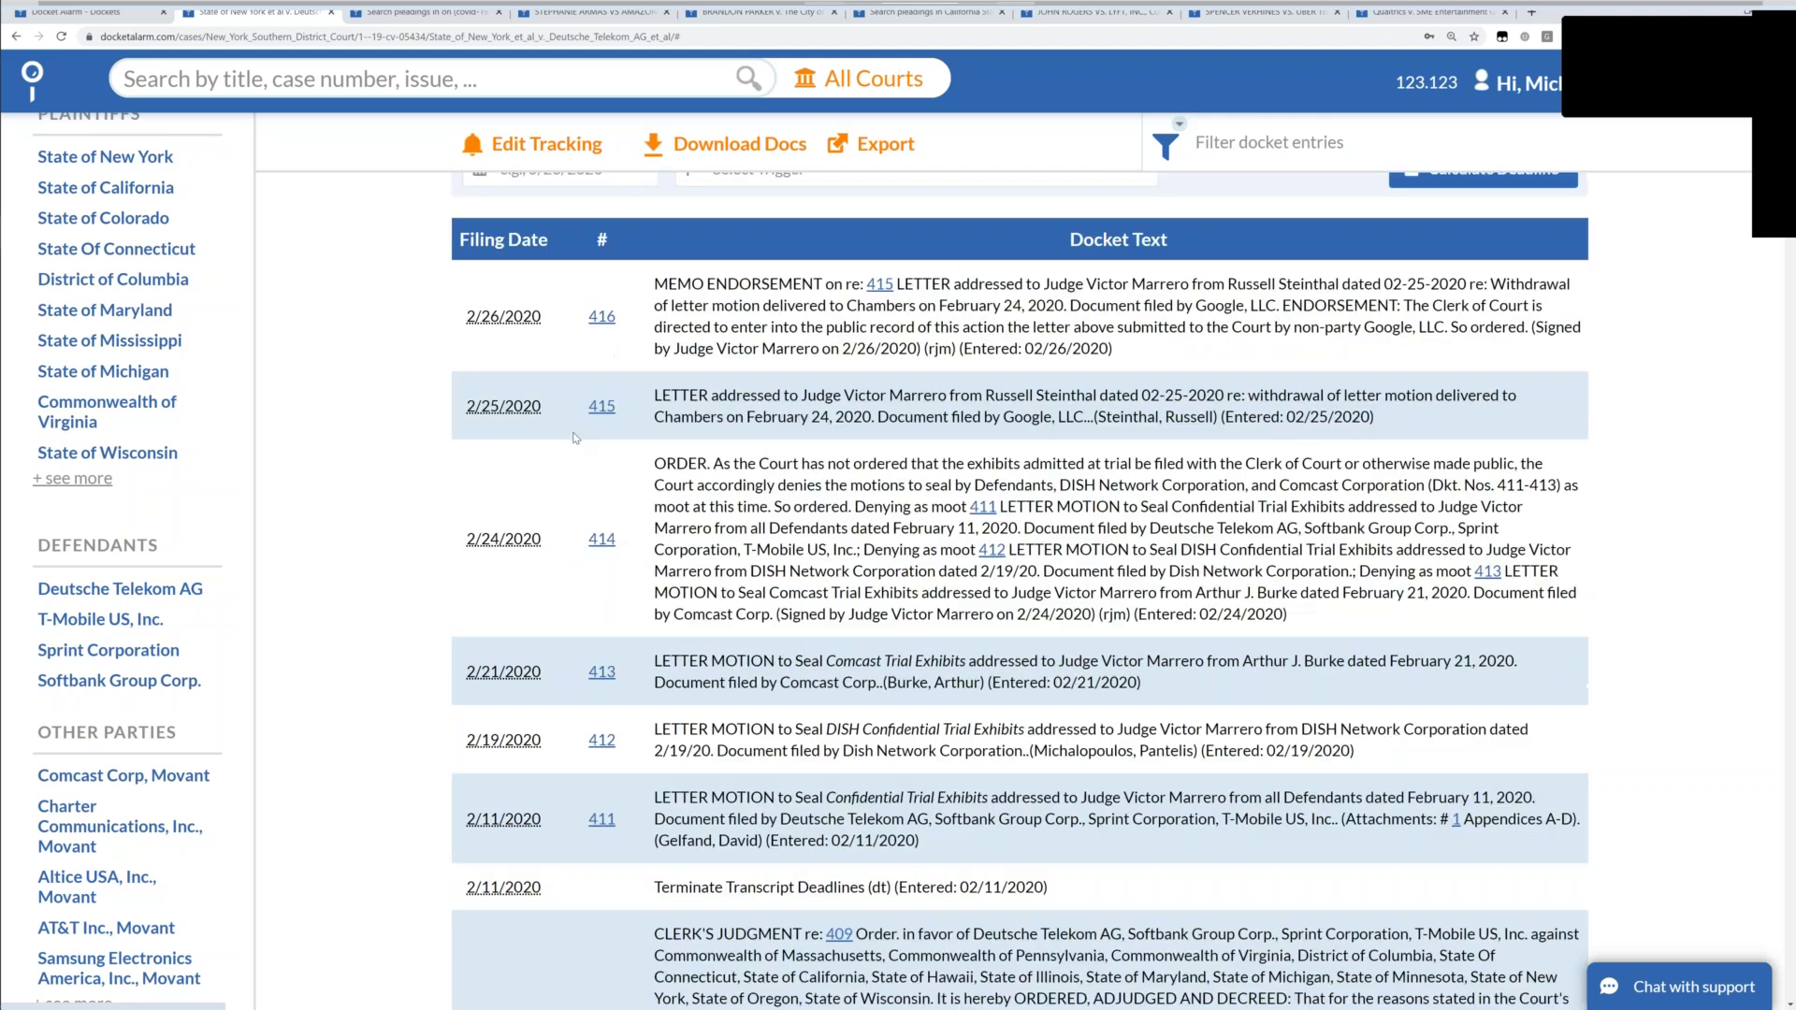
scroll(575, 437, "up", 2)
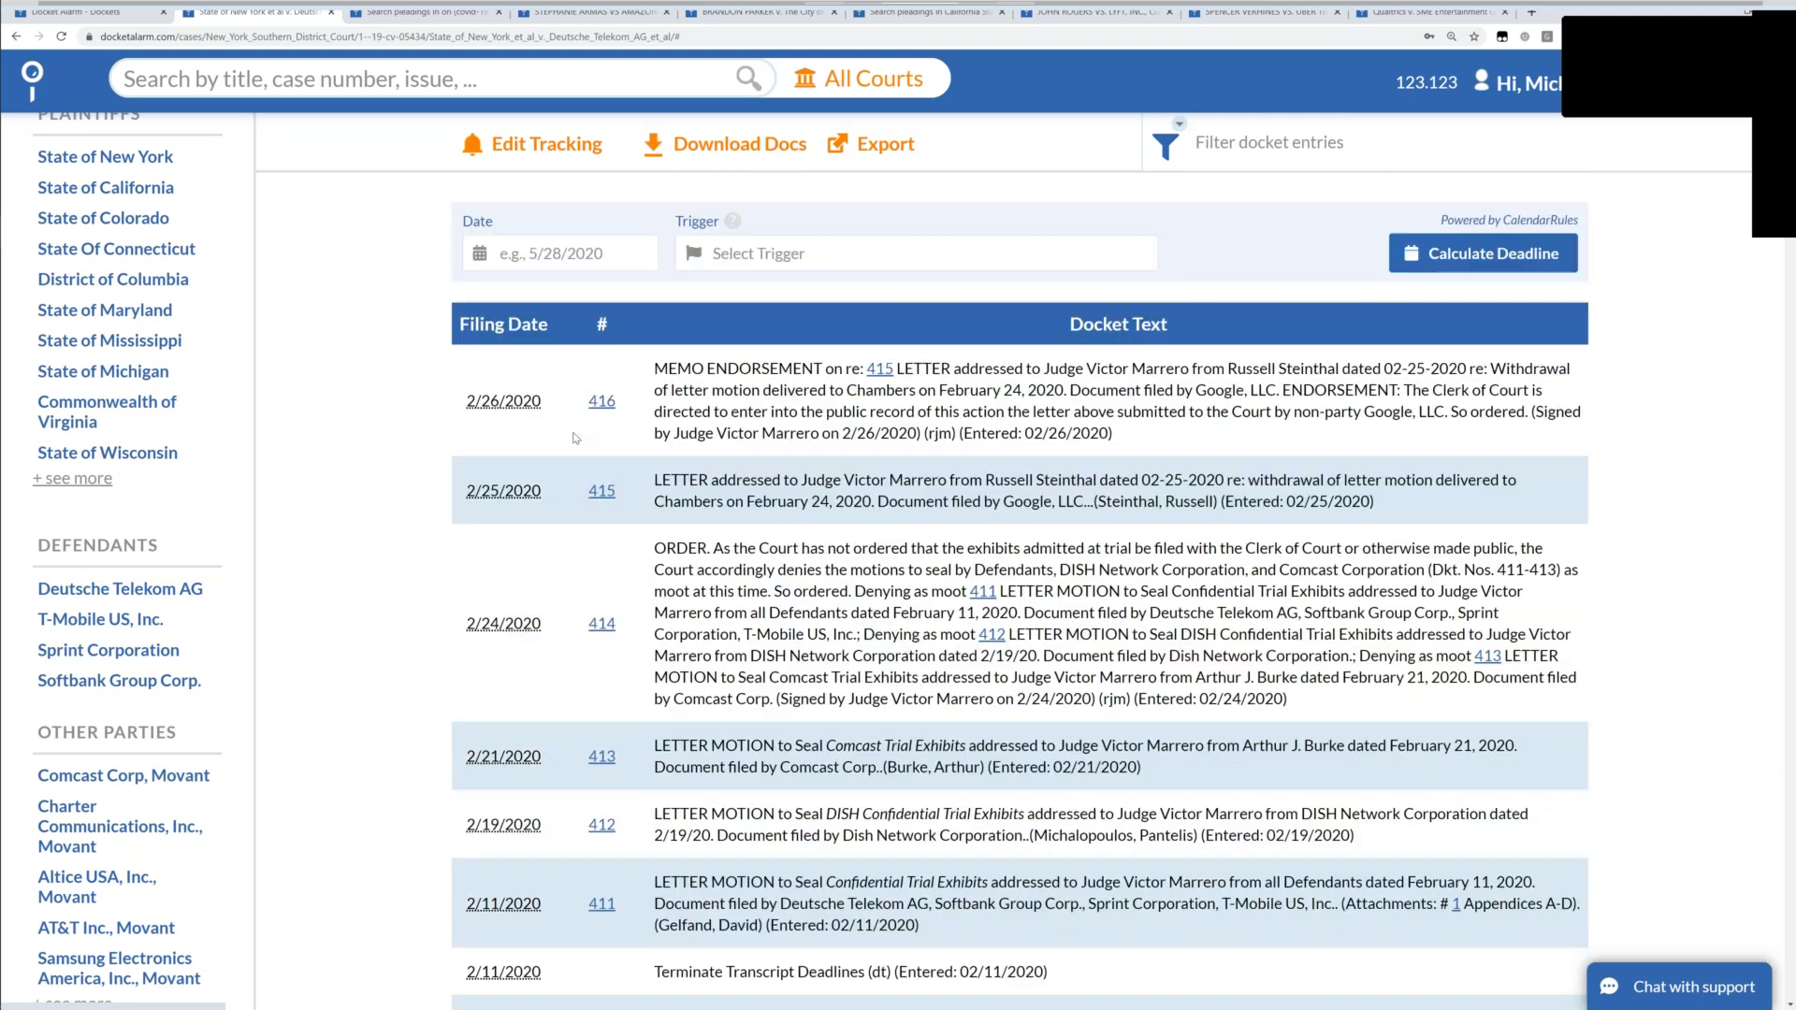
left_click(549, 138)
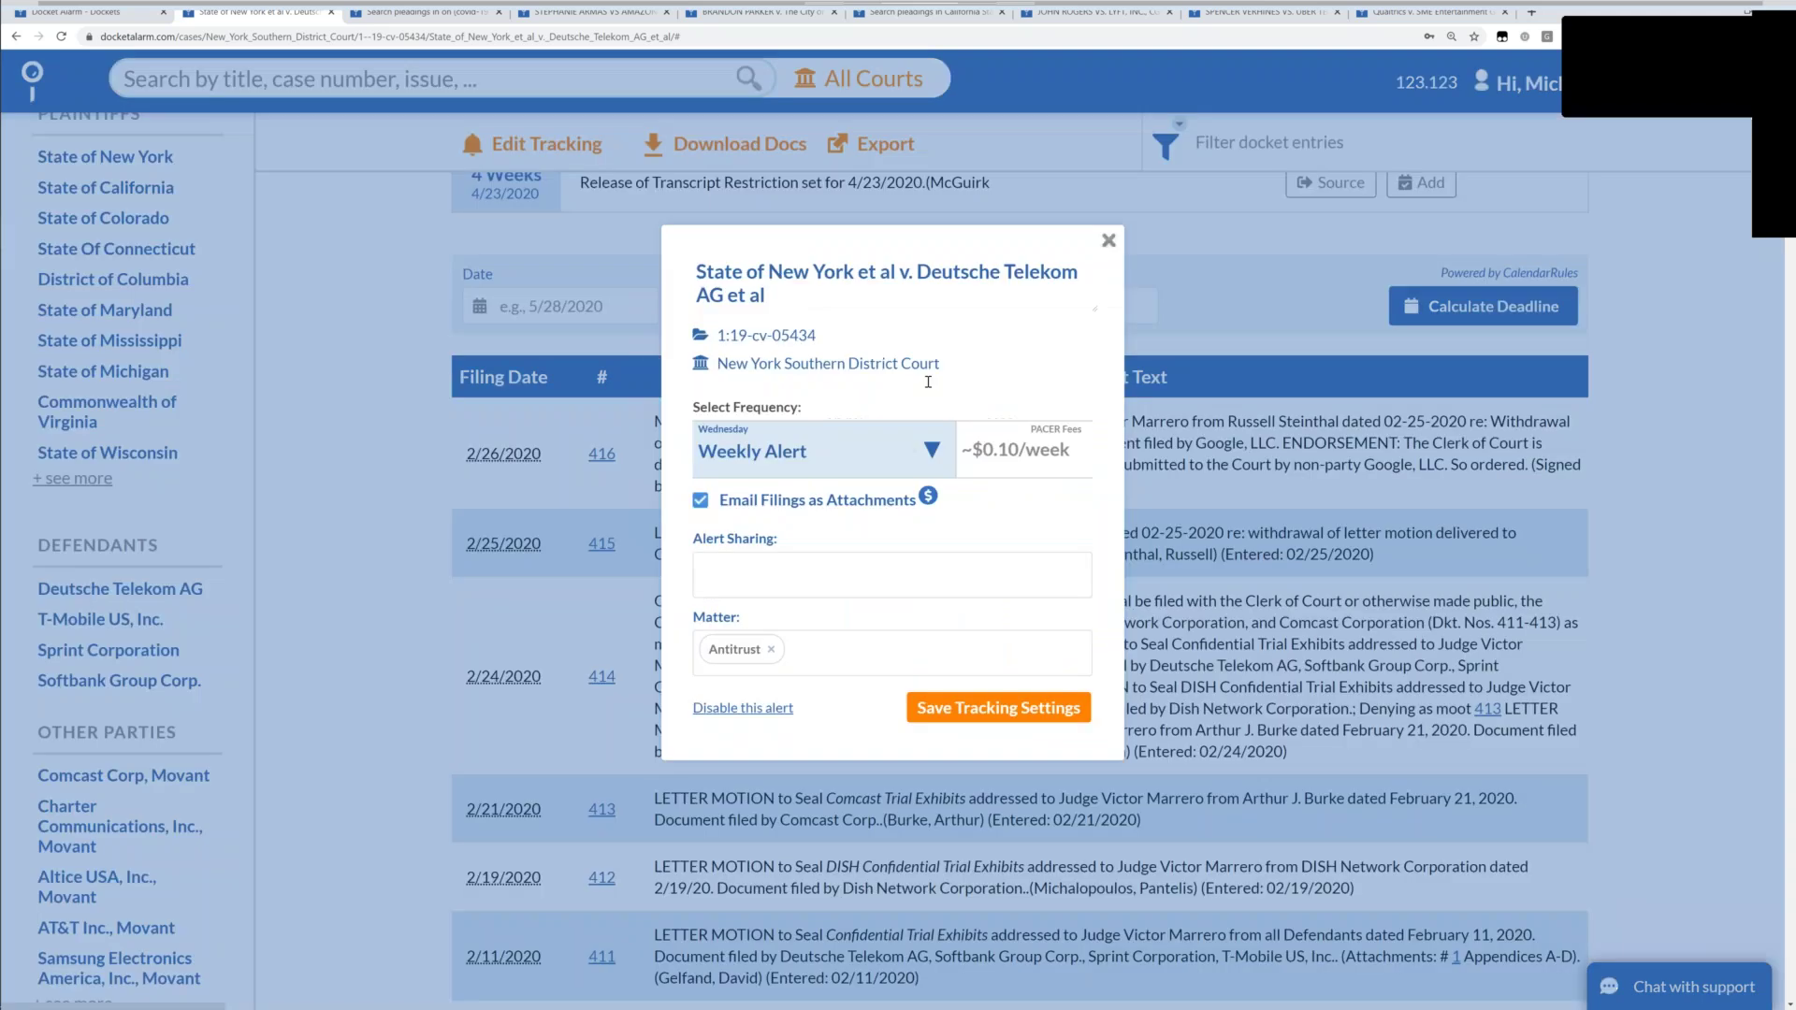
left_click(890, 462)
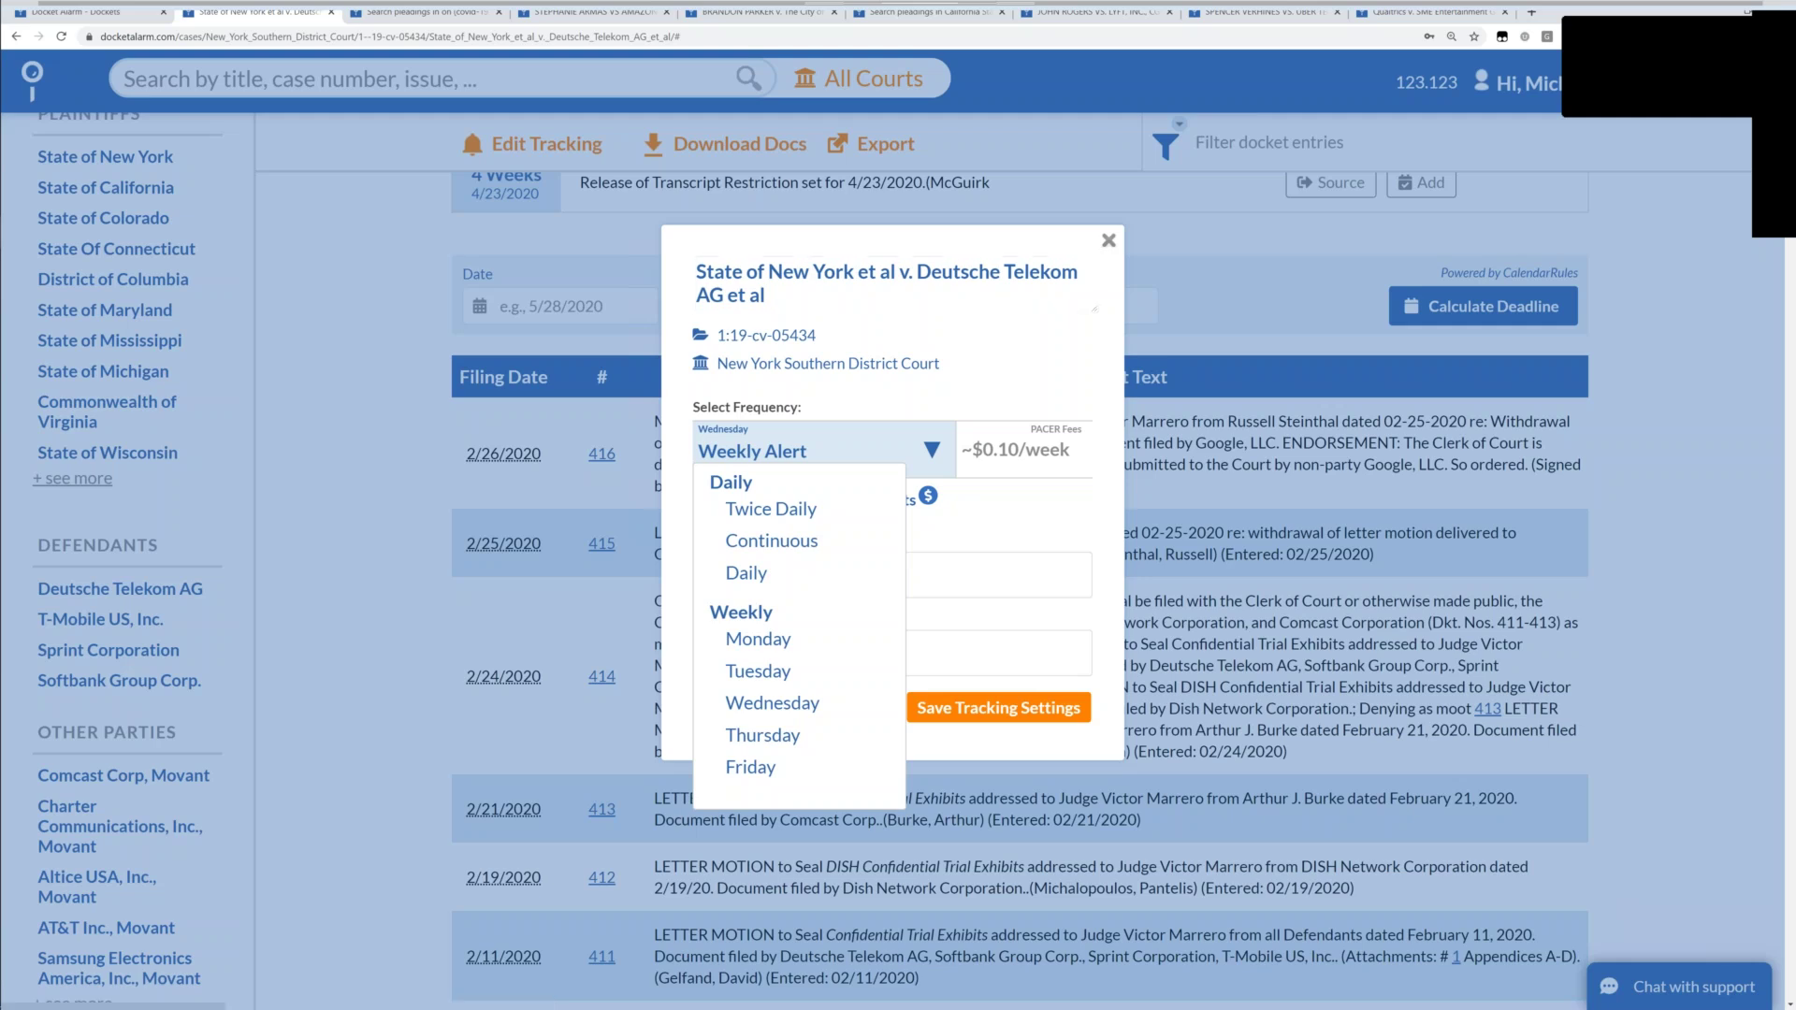
key("Escape")
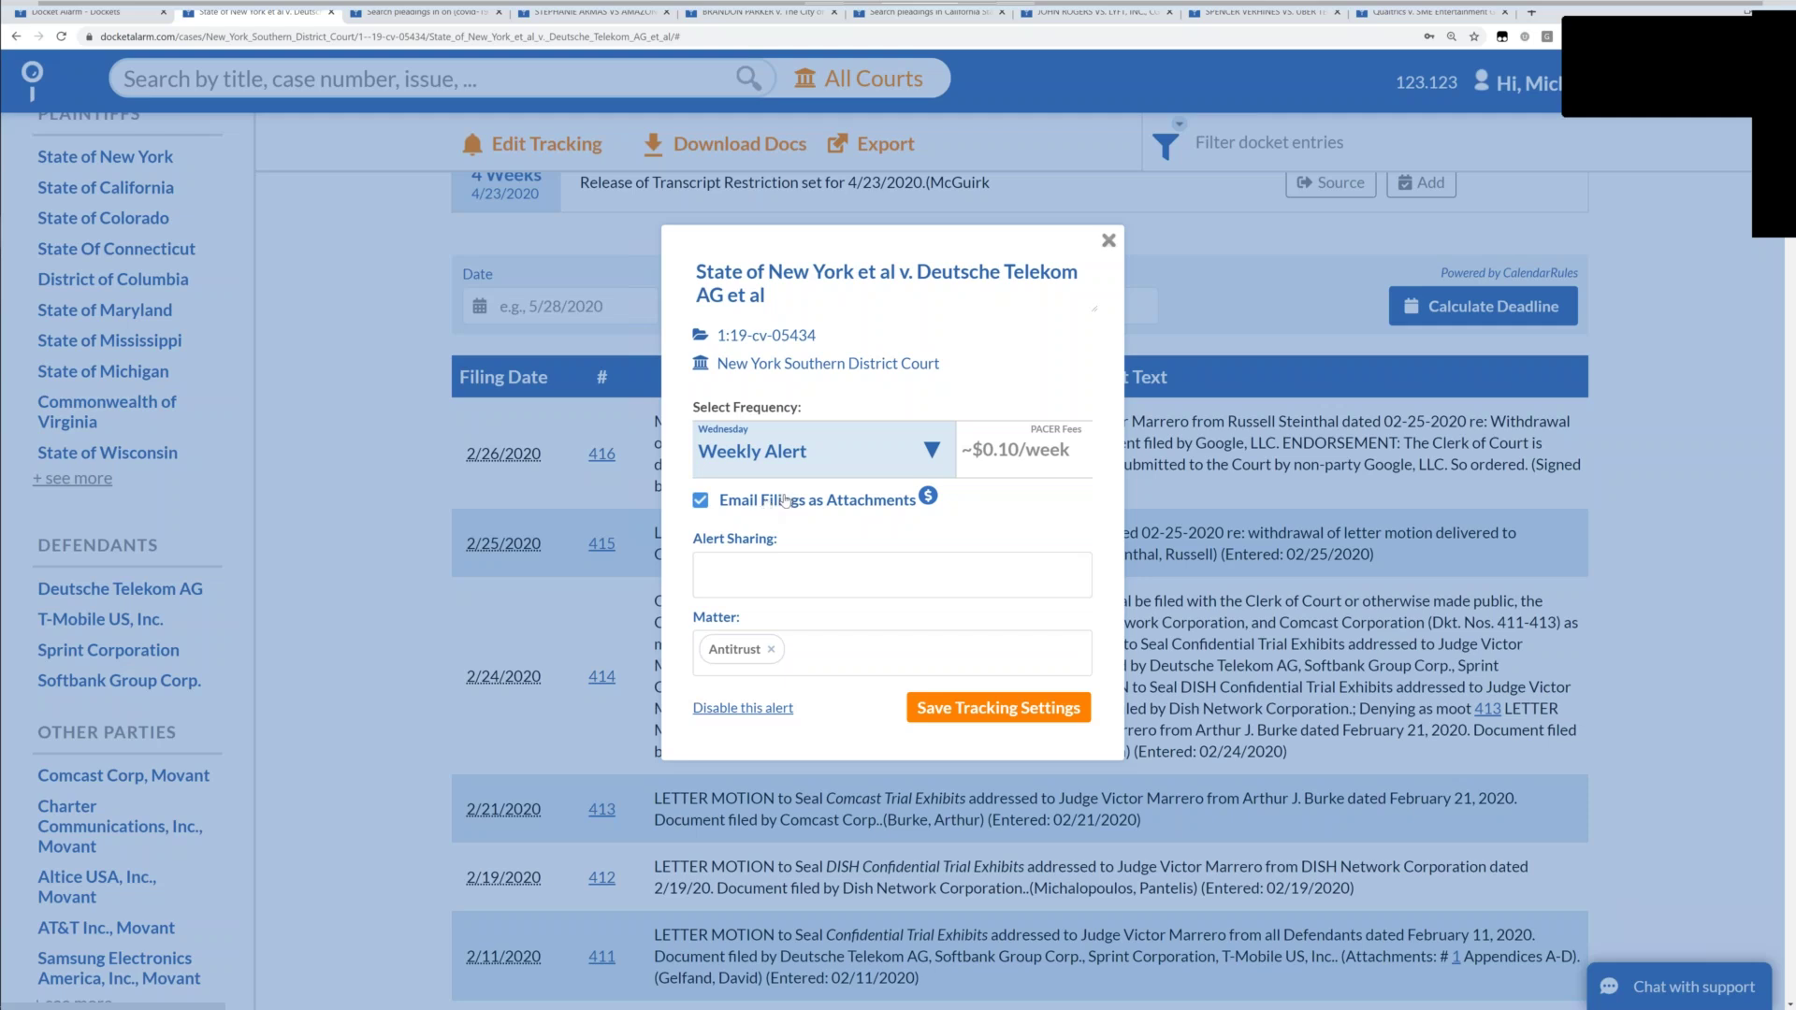
left_click(1106, 242)
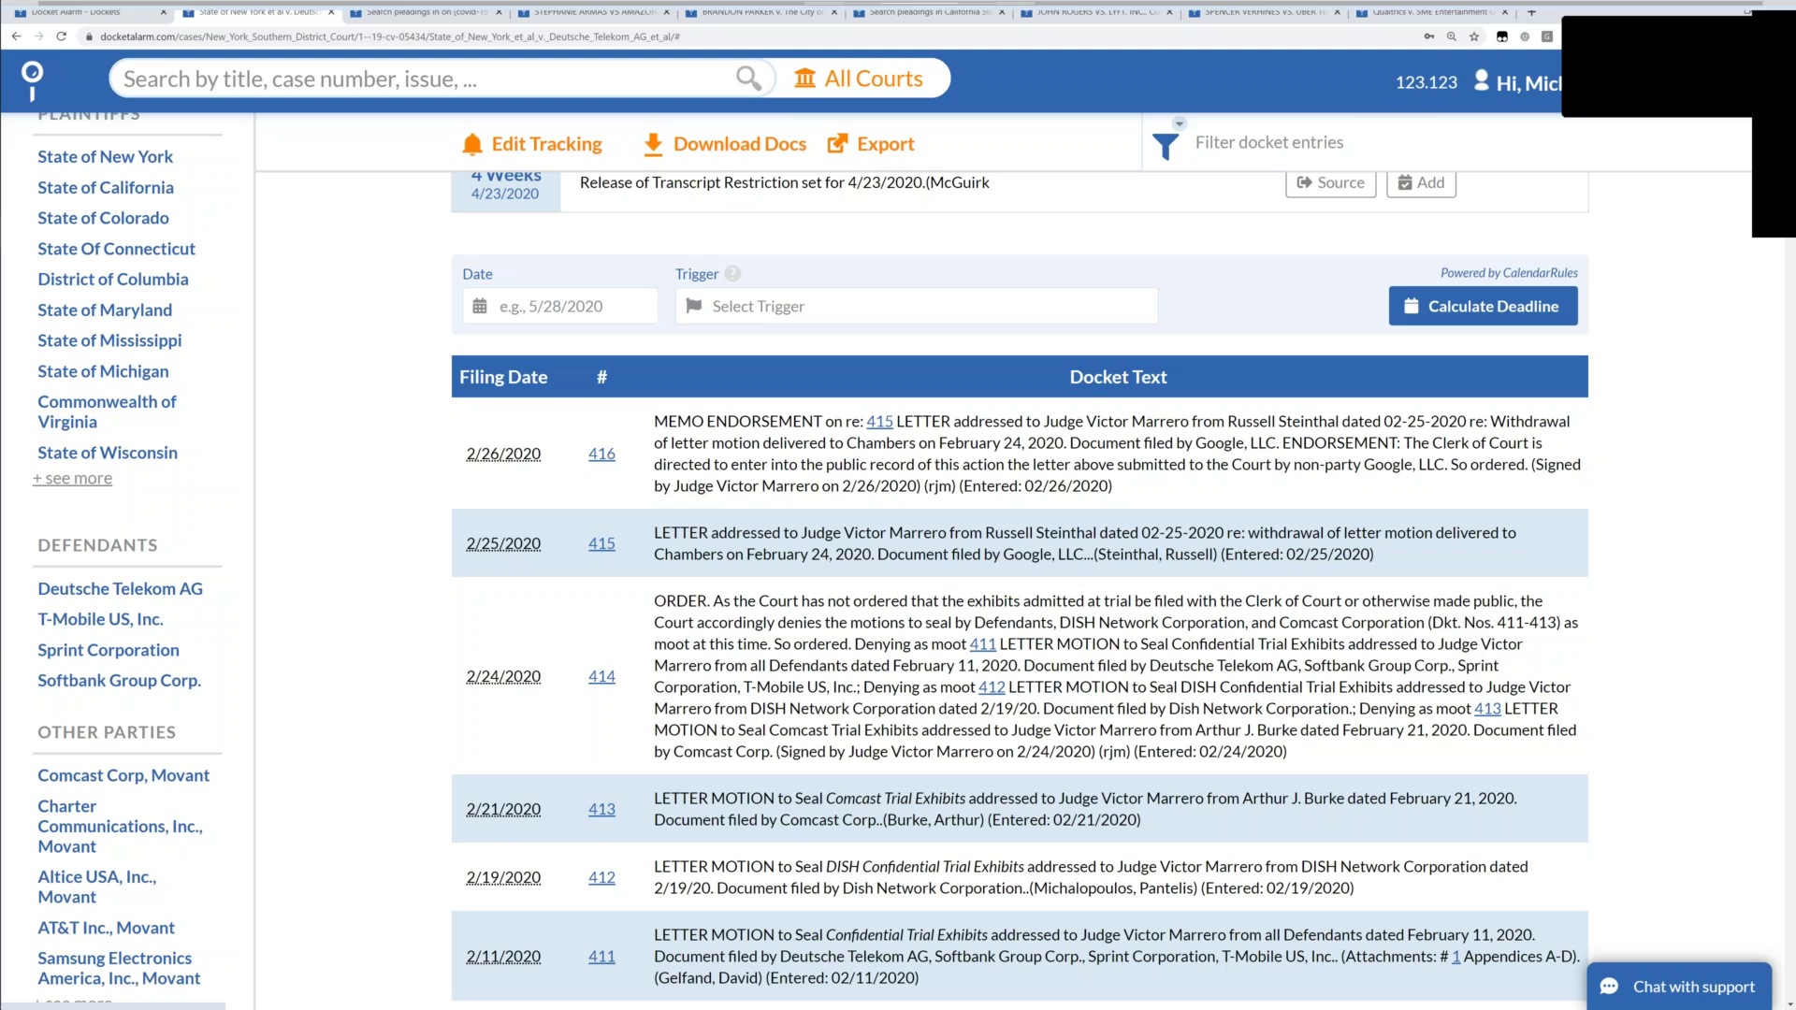
Review the case summary and the Release of Transcript Restriction event set for 3/30/2020 under Upcoming Events.
scroll(1019, 589, "up", 4)
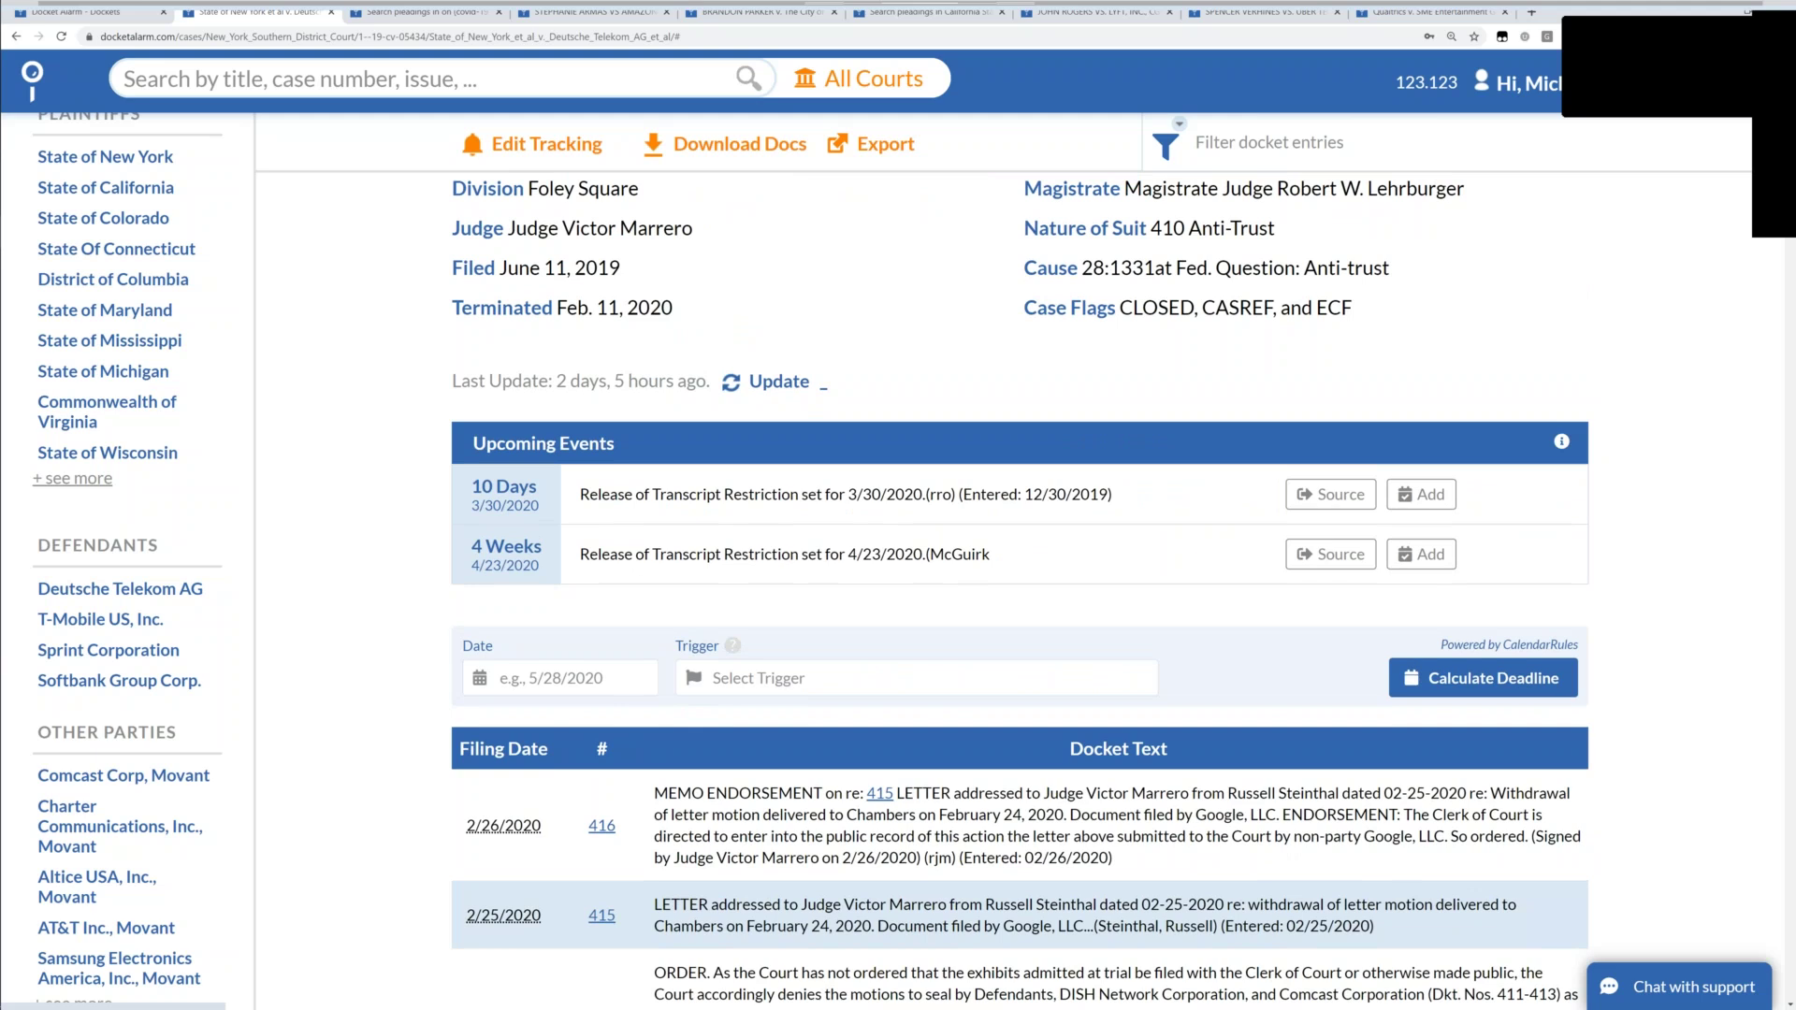
scroll(1020, 590, "up", 2)
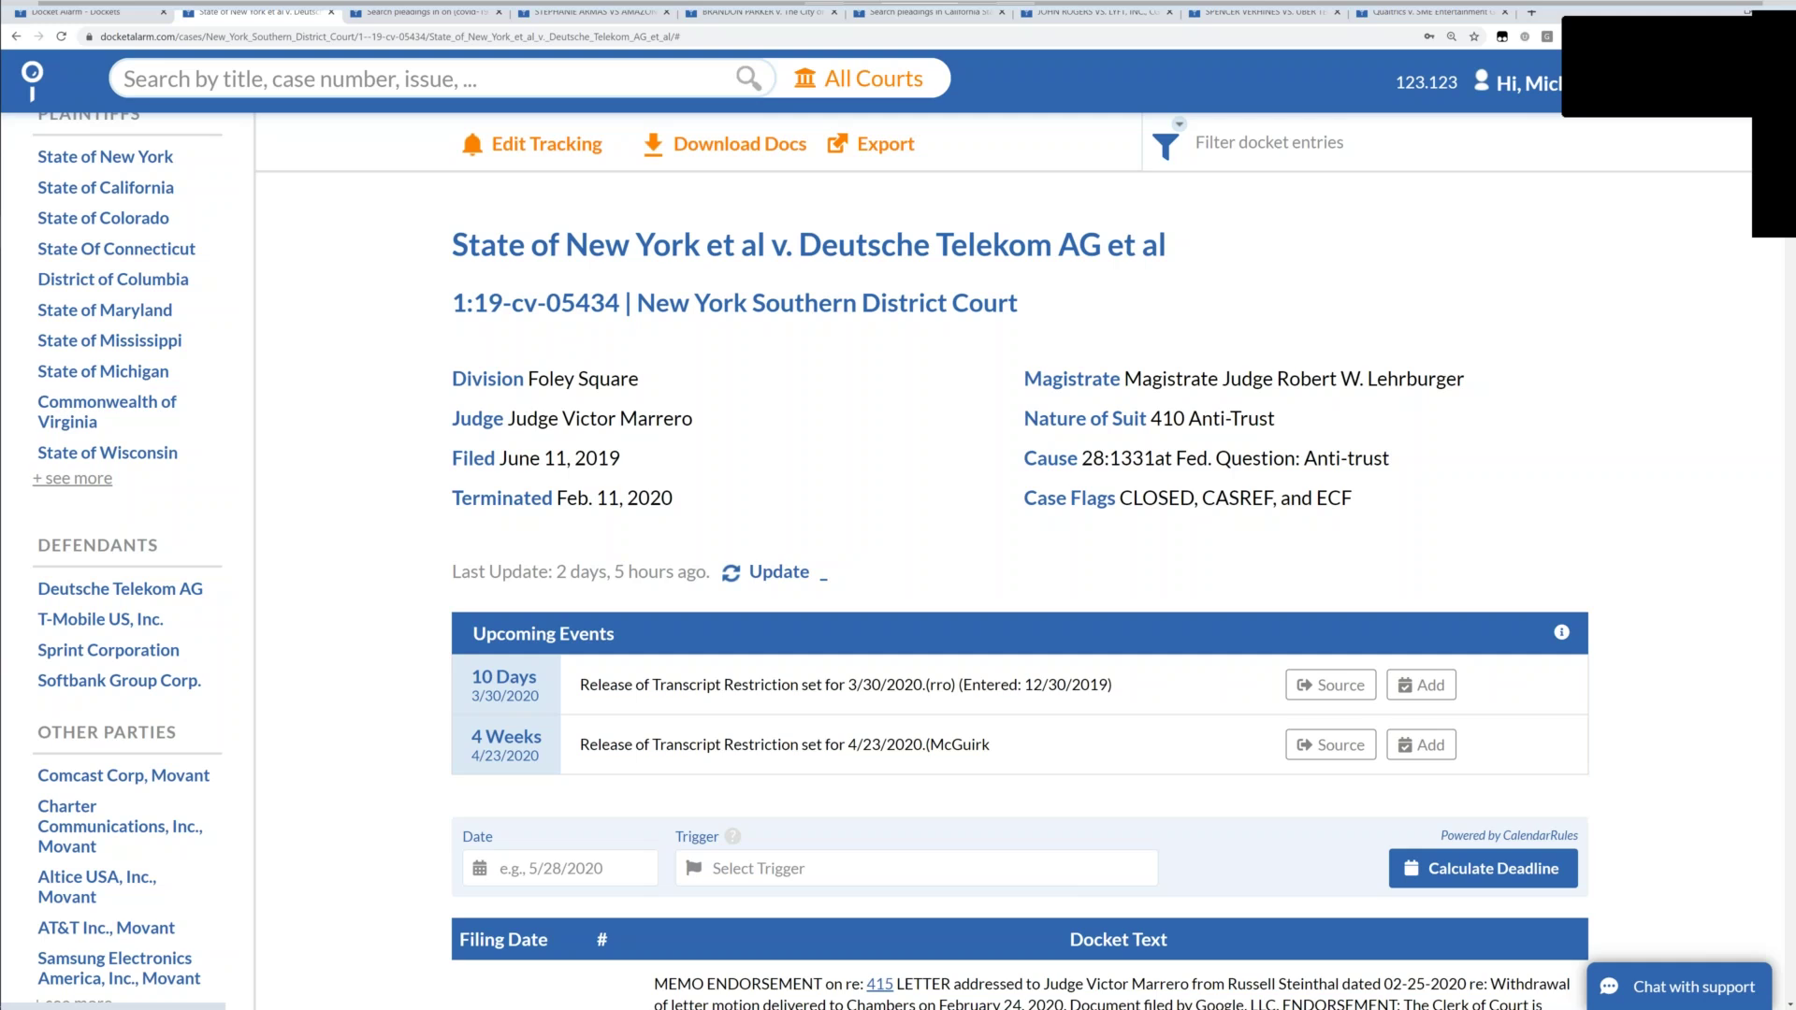
scroll(607, 374, "down", 3)
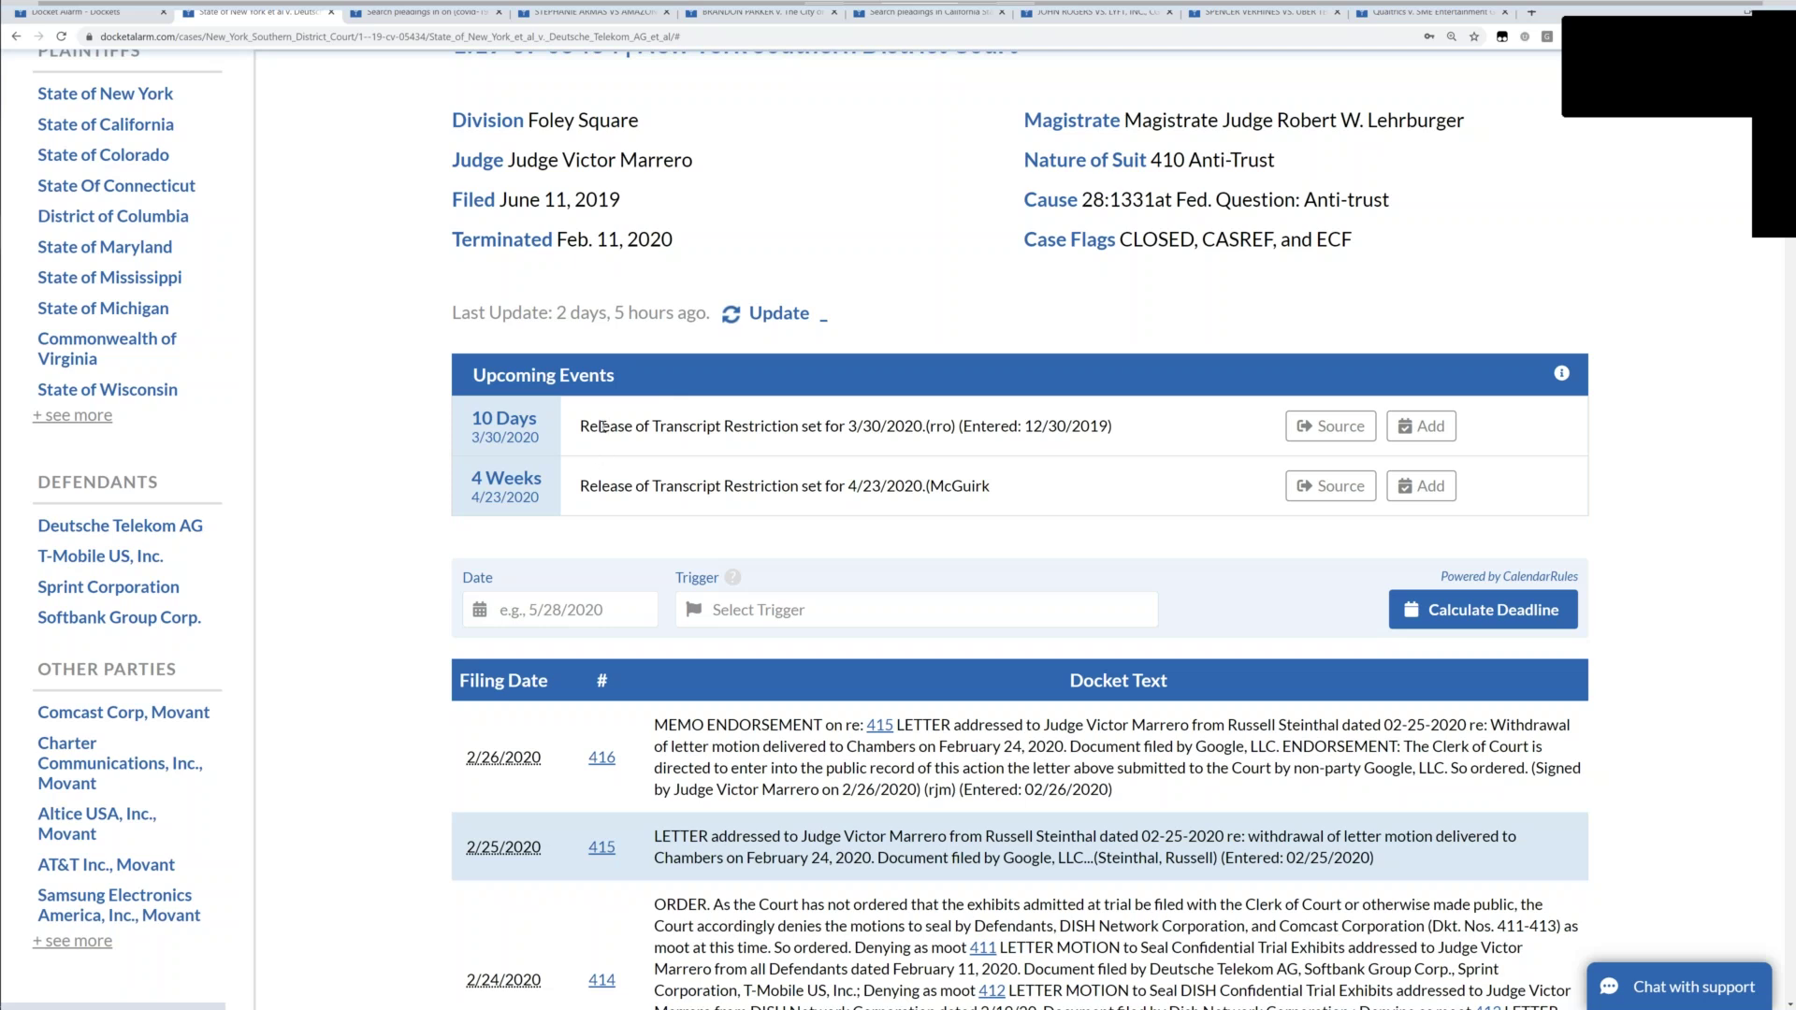
left_click_drag(603, 426, 772, 429)
left_click(848, 435)
left_click_drag(665, 428, 770, 443)
left_click(771, 443)
Open the source docket entry of the 3/30/2020 event and highlight its Release of Transcript Restriction sentence.
left_click(1338, 431)
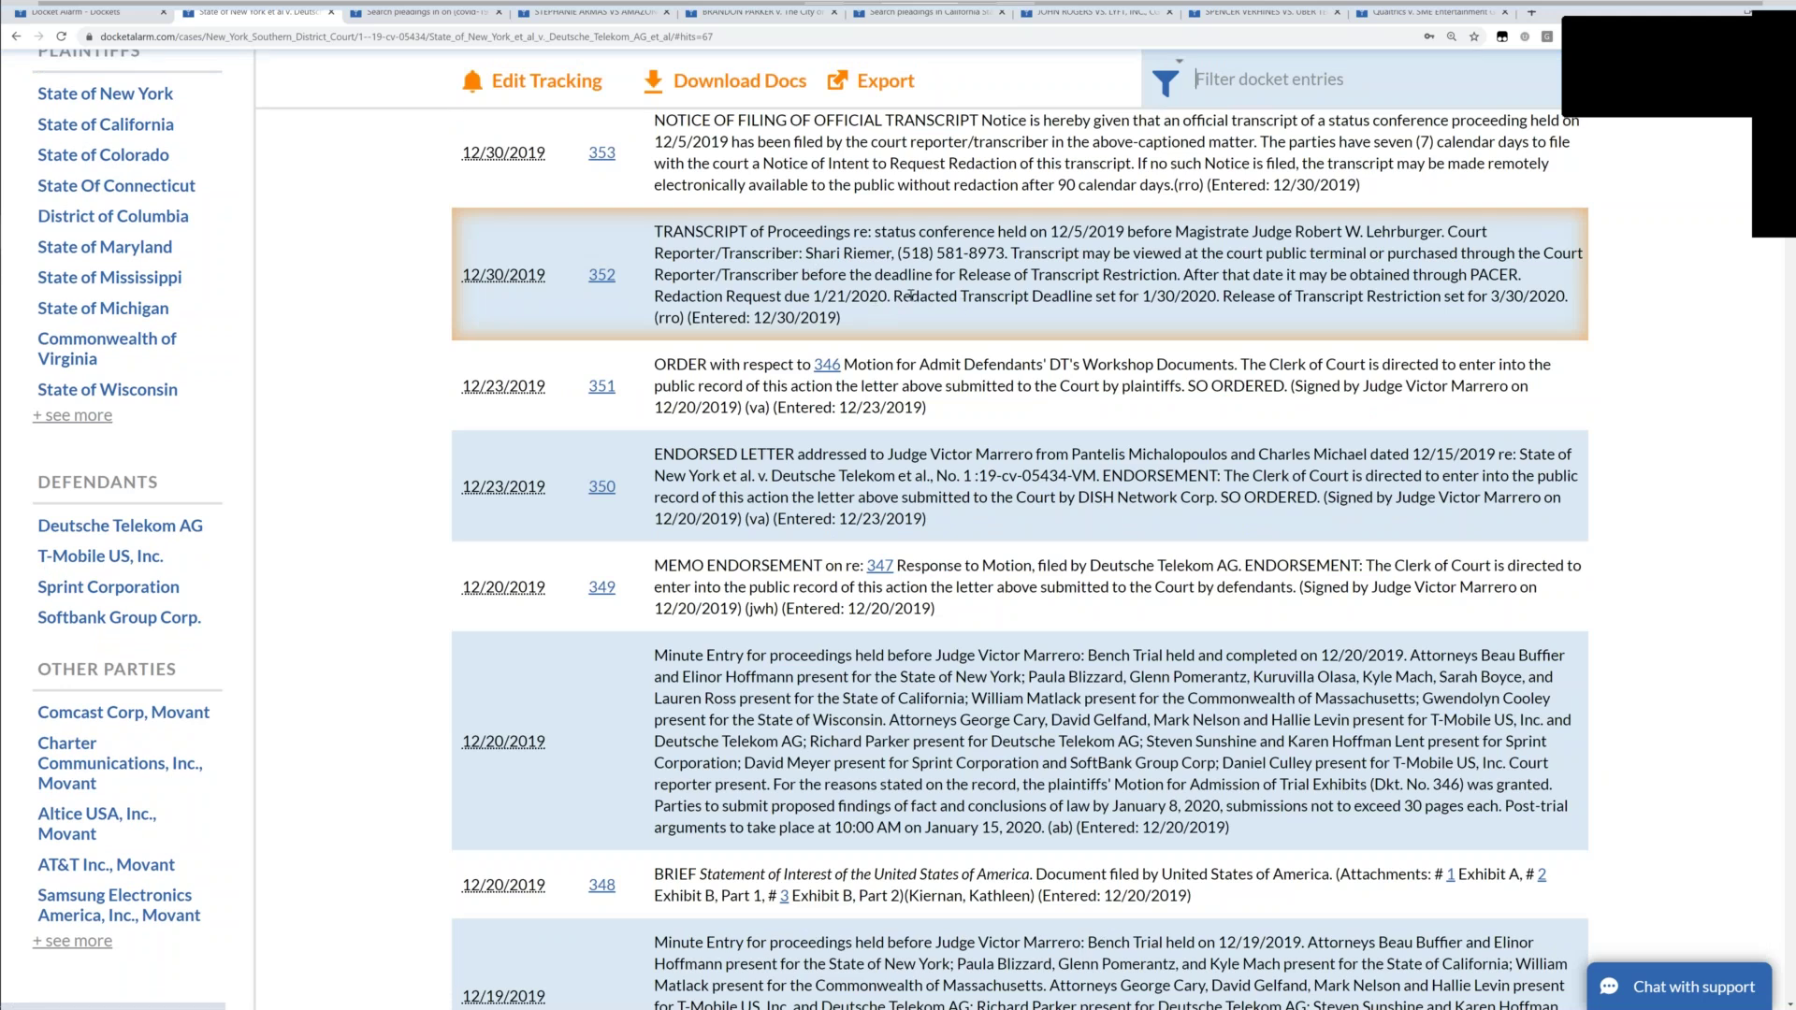
left_click_drag(1241, 295, 1587, 325)
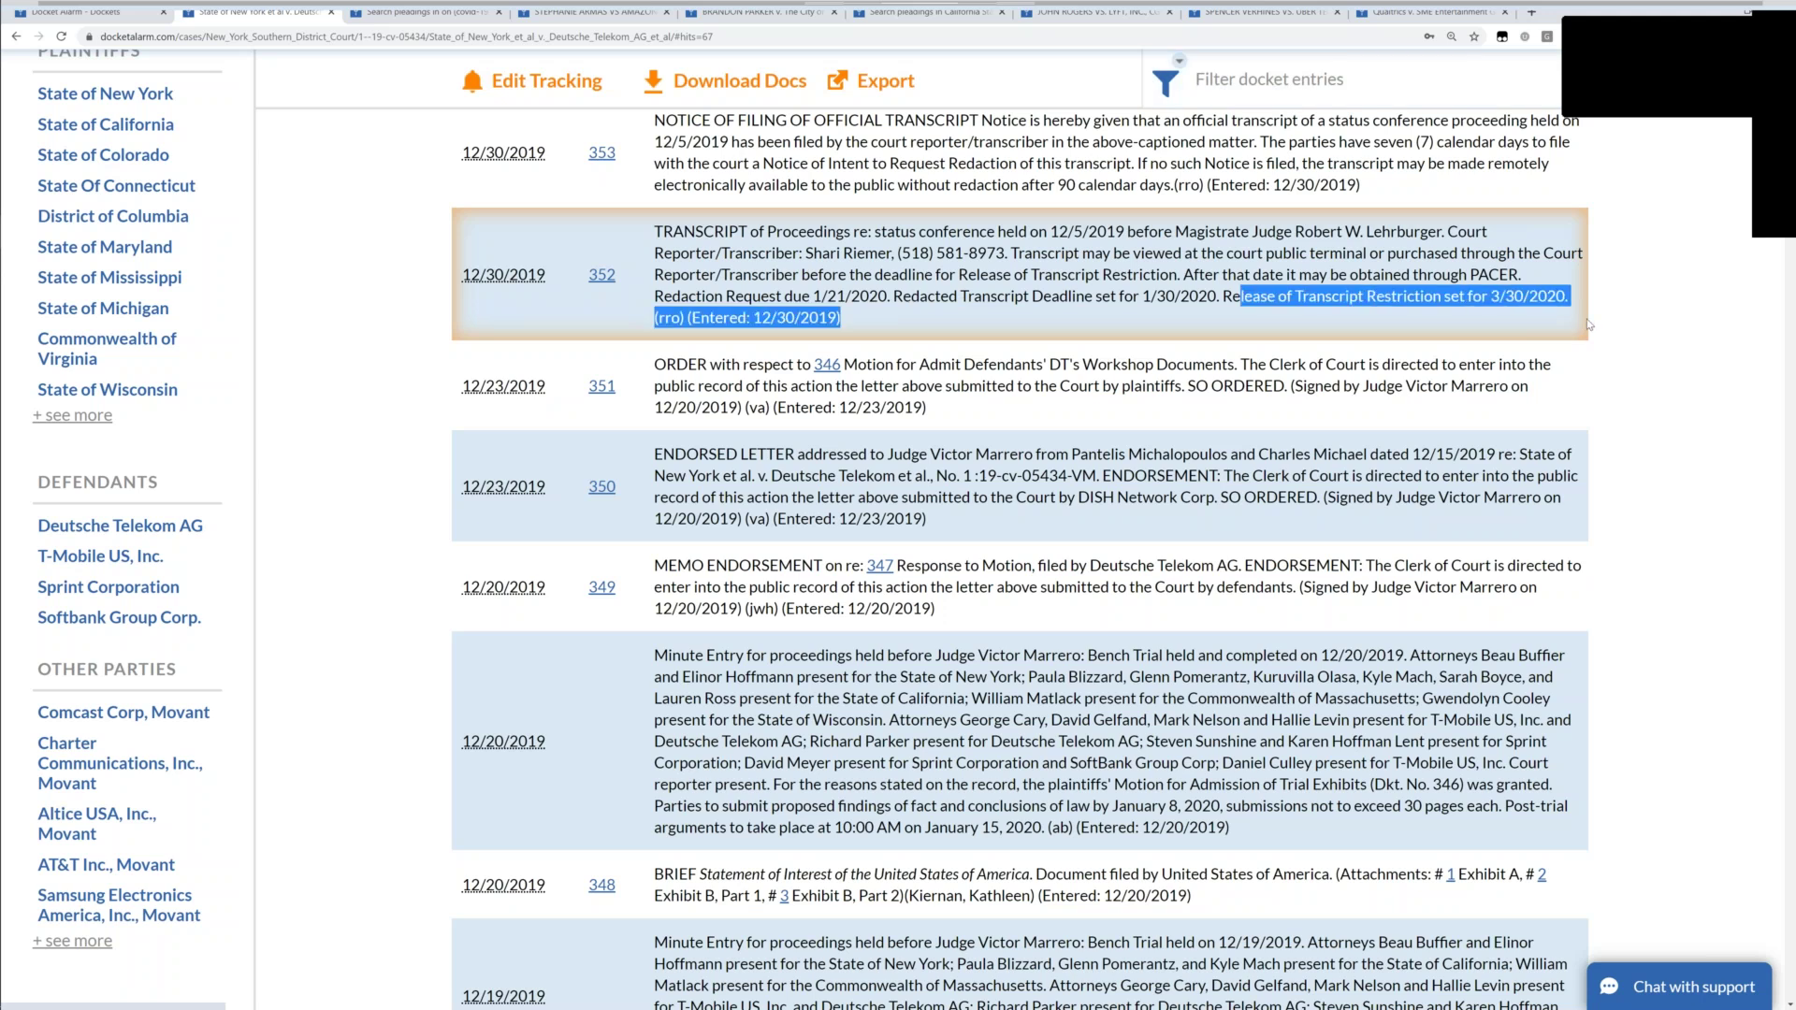
left_click(1223, 333)
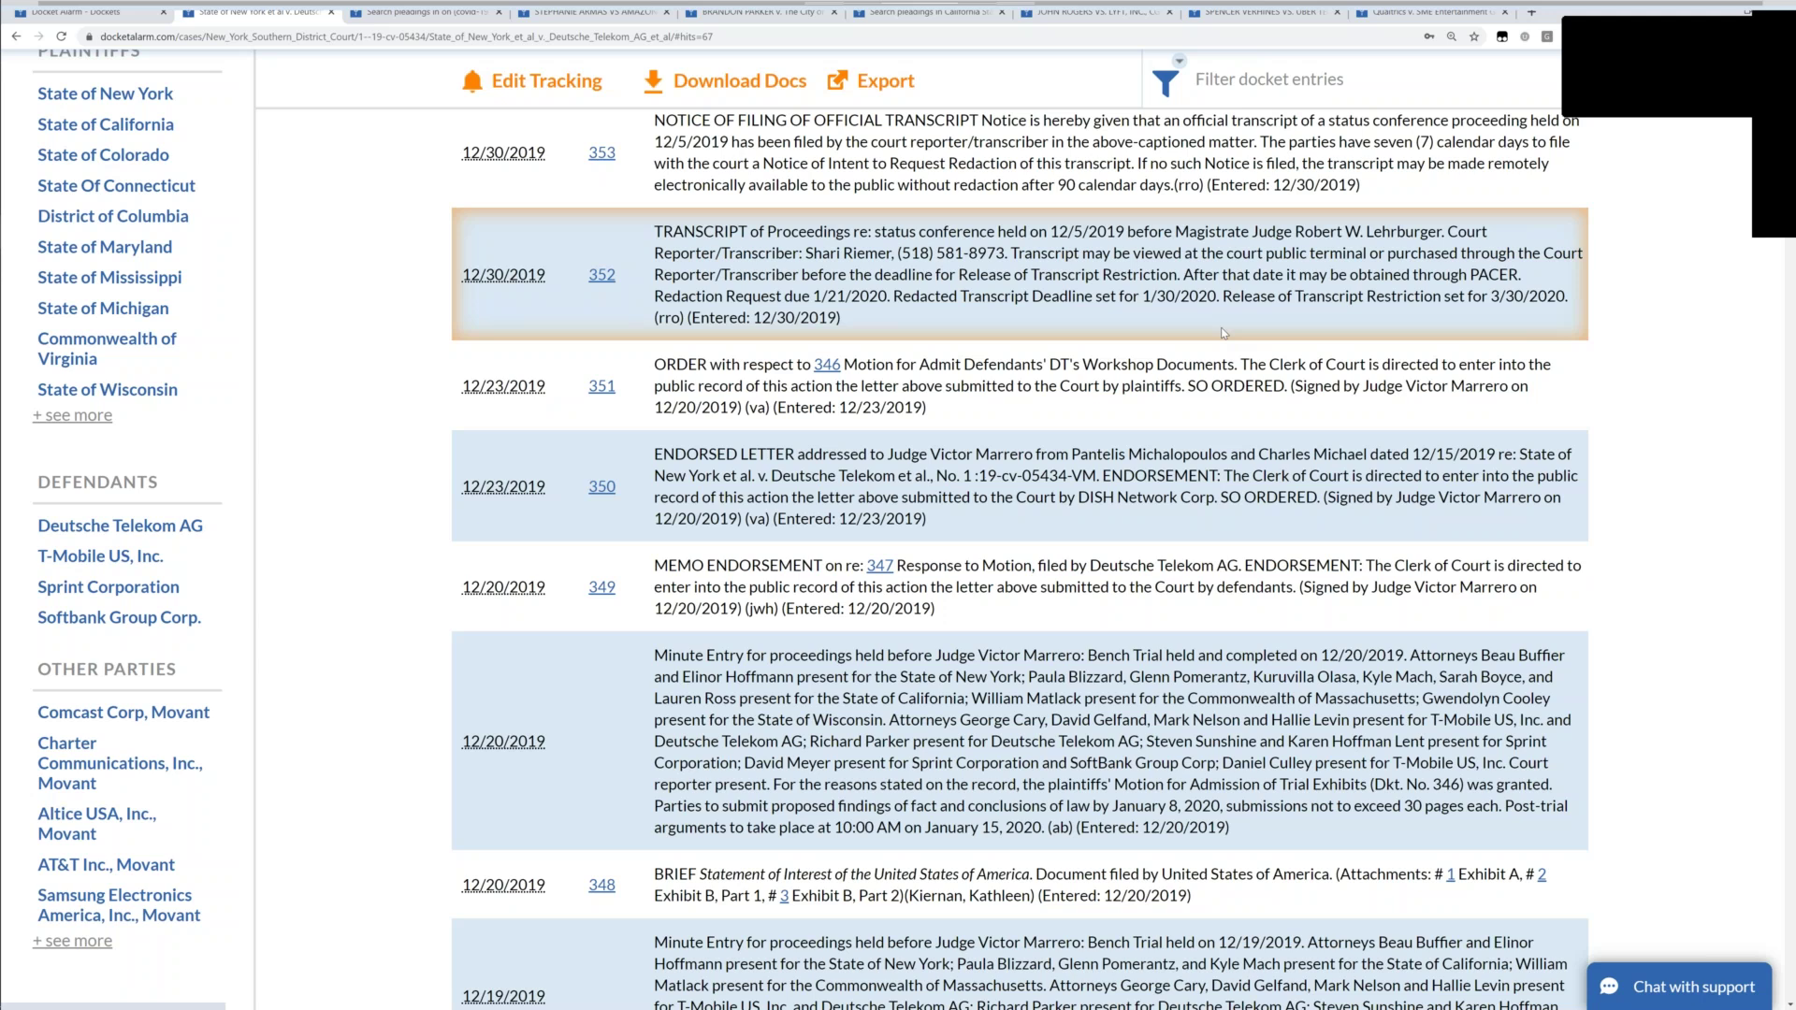
Calculate the case deadlines for date 8/1/2020 with the Trial trigger.
scroll(1223, 333, "up", 15)
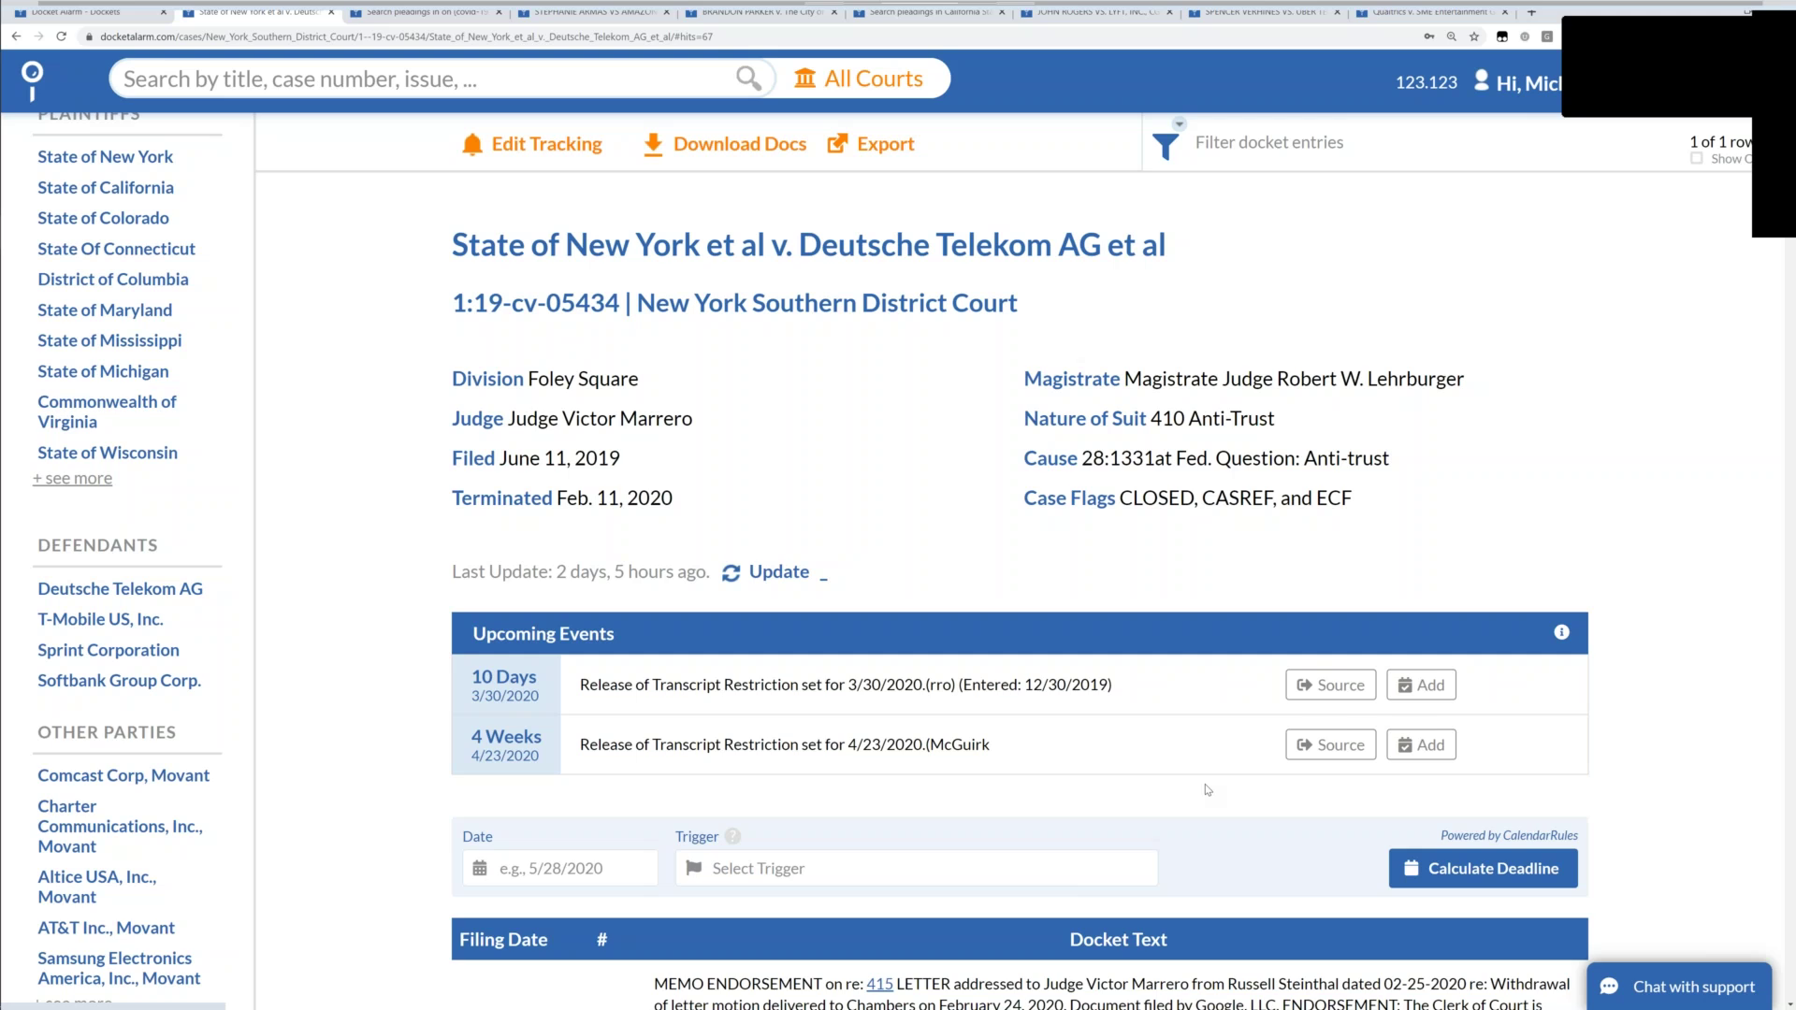
scroll(1207, 790, "down", 1)
scroll(1020, 561, "down", 3)
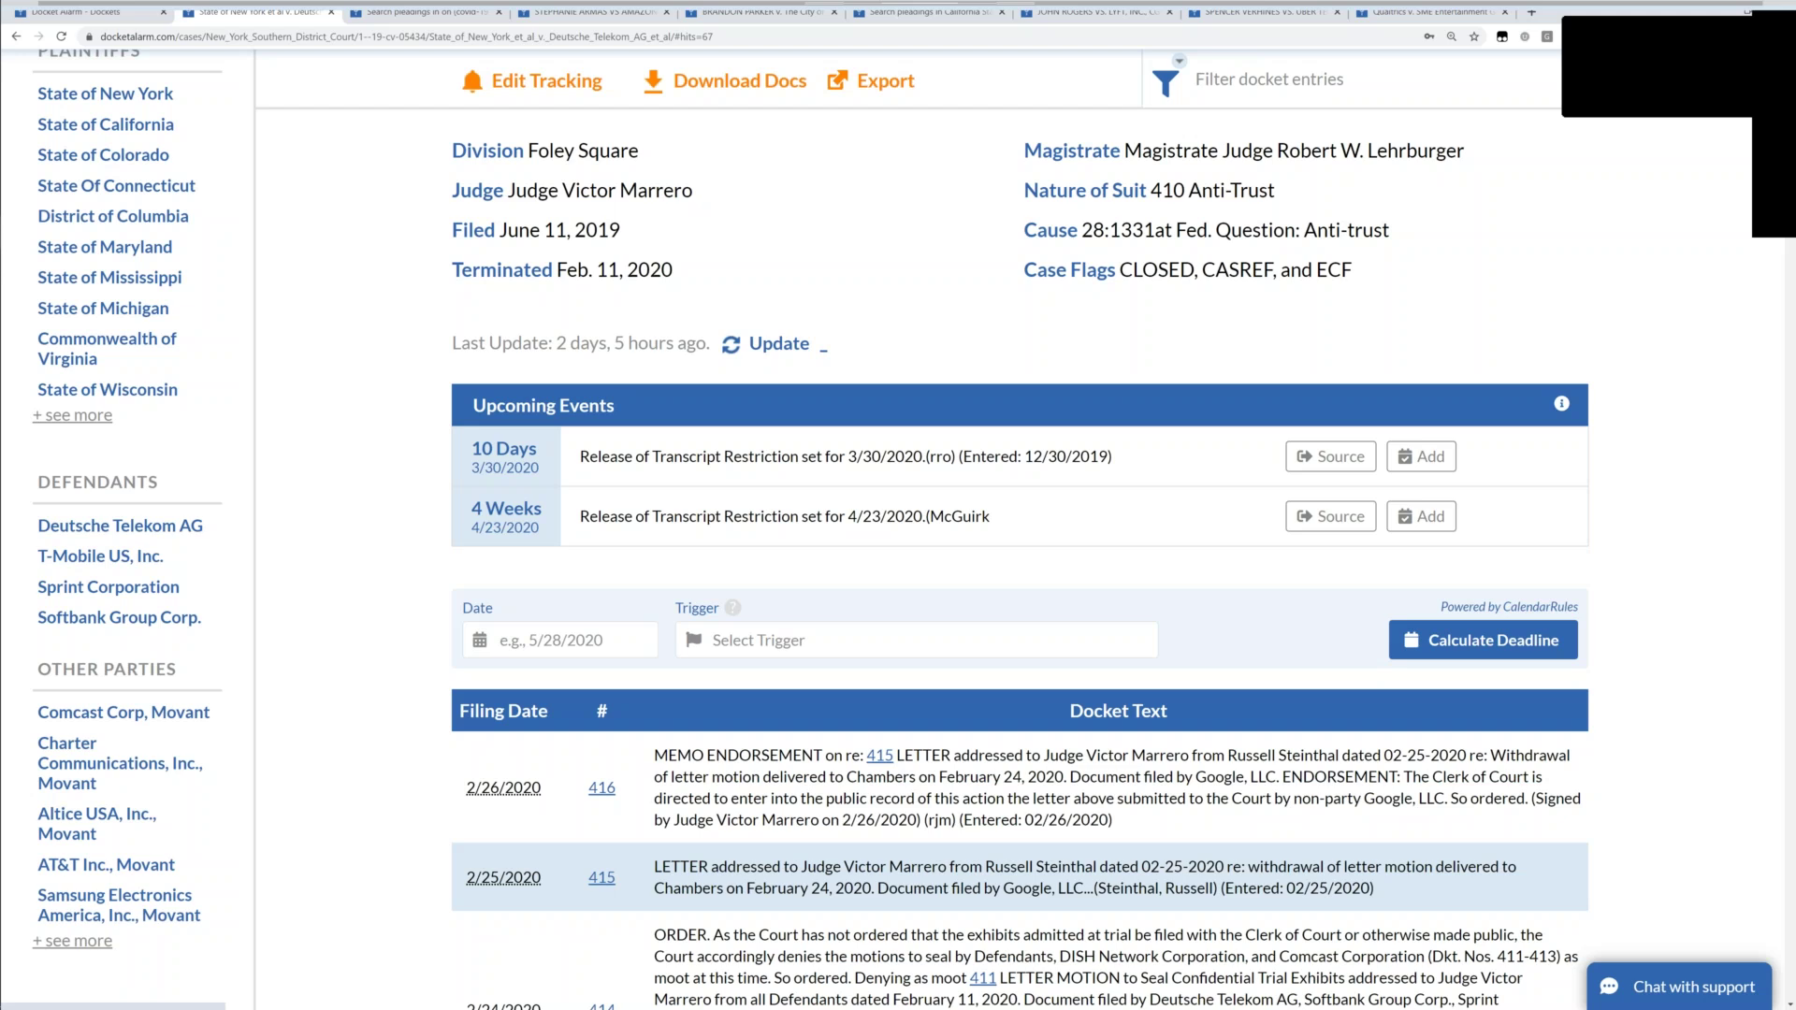
left_click(558, 645)
type("8/1/2020")
left_click(803, 646)
type("trial")
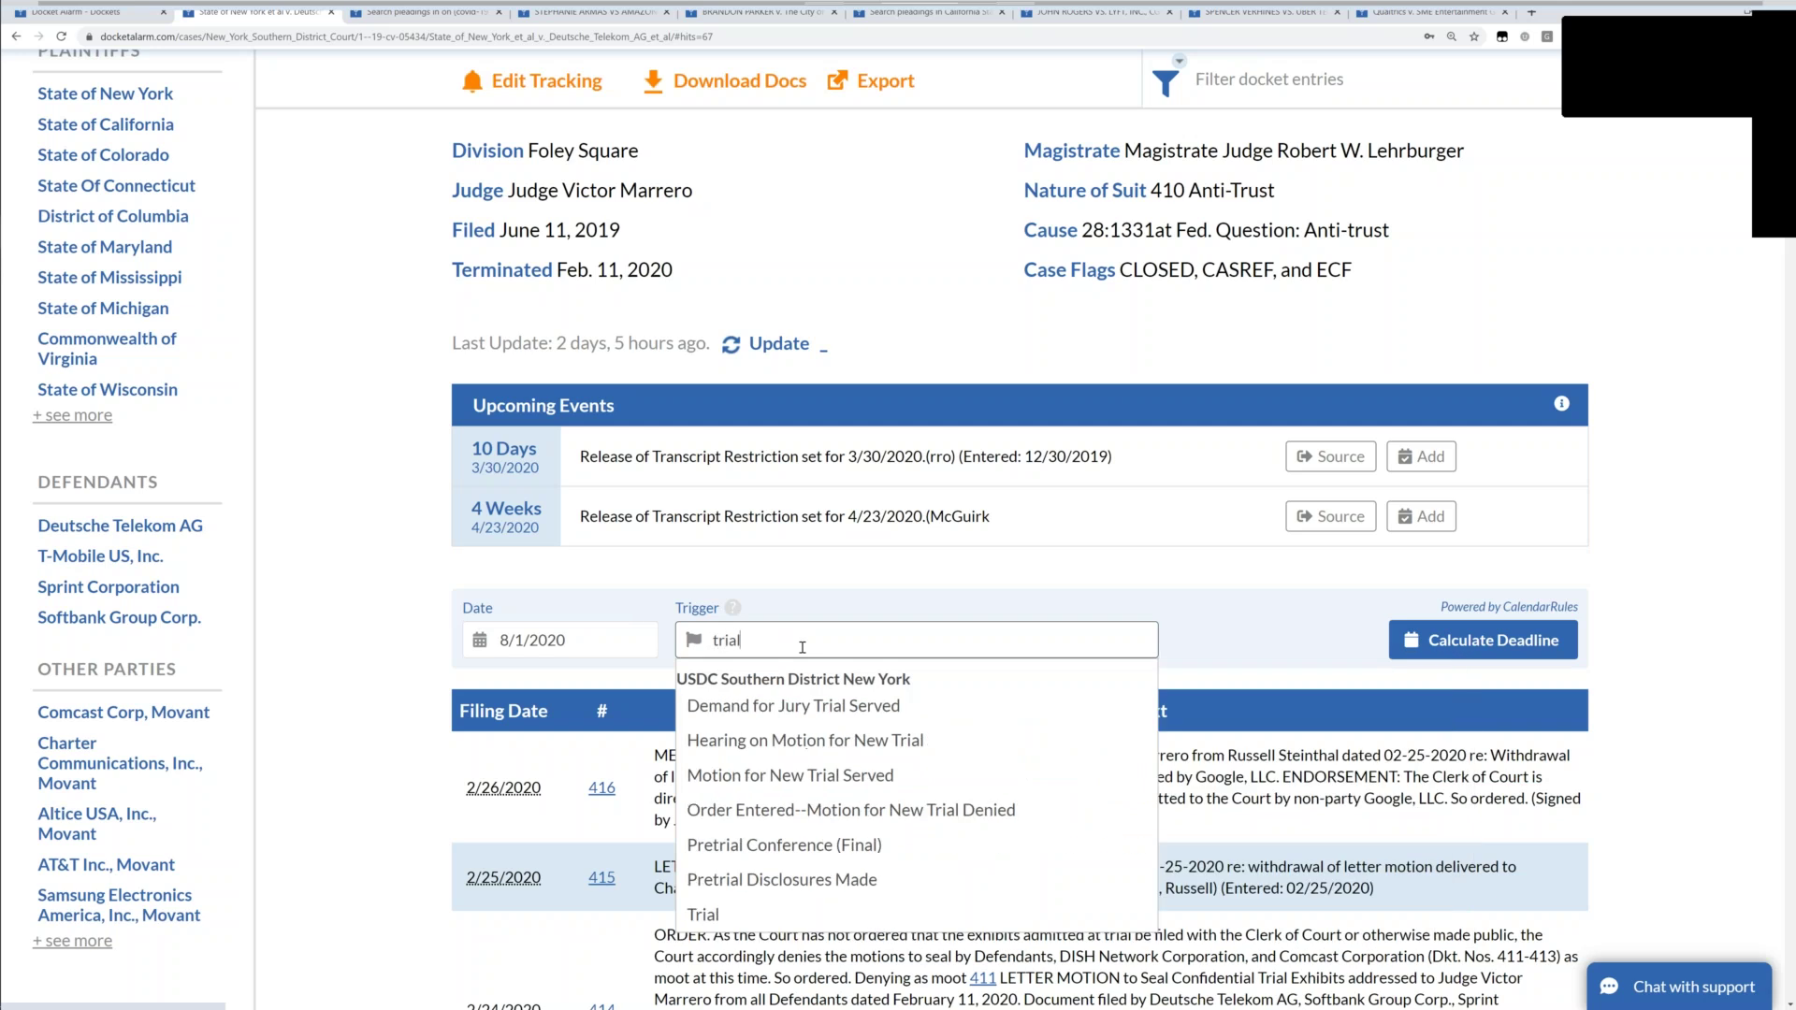
left_click(776, 916)
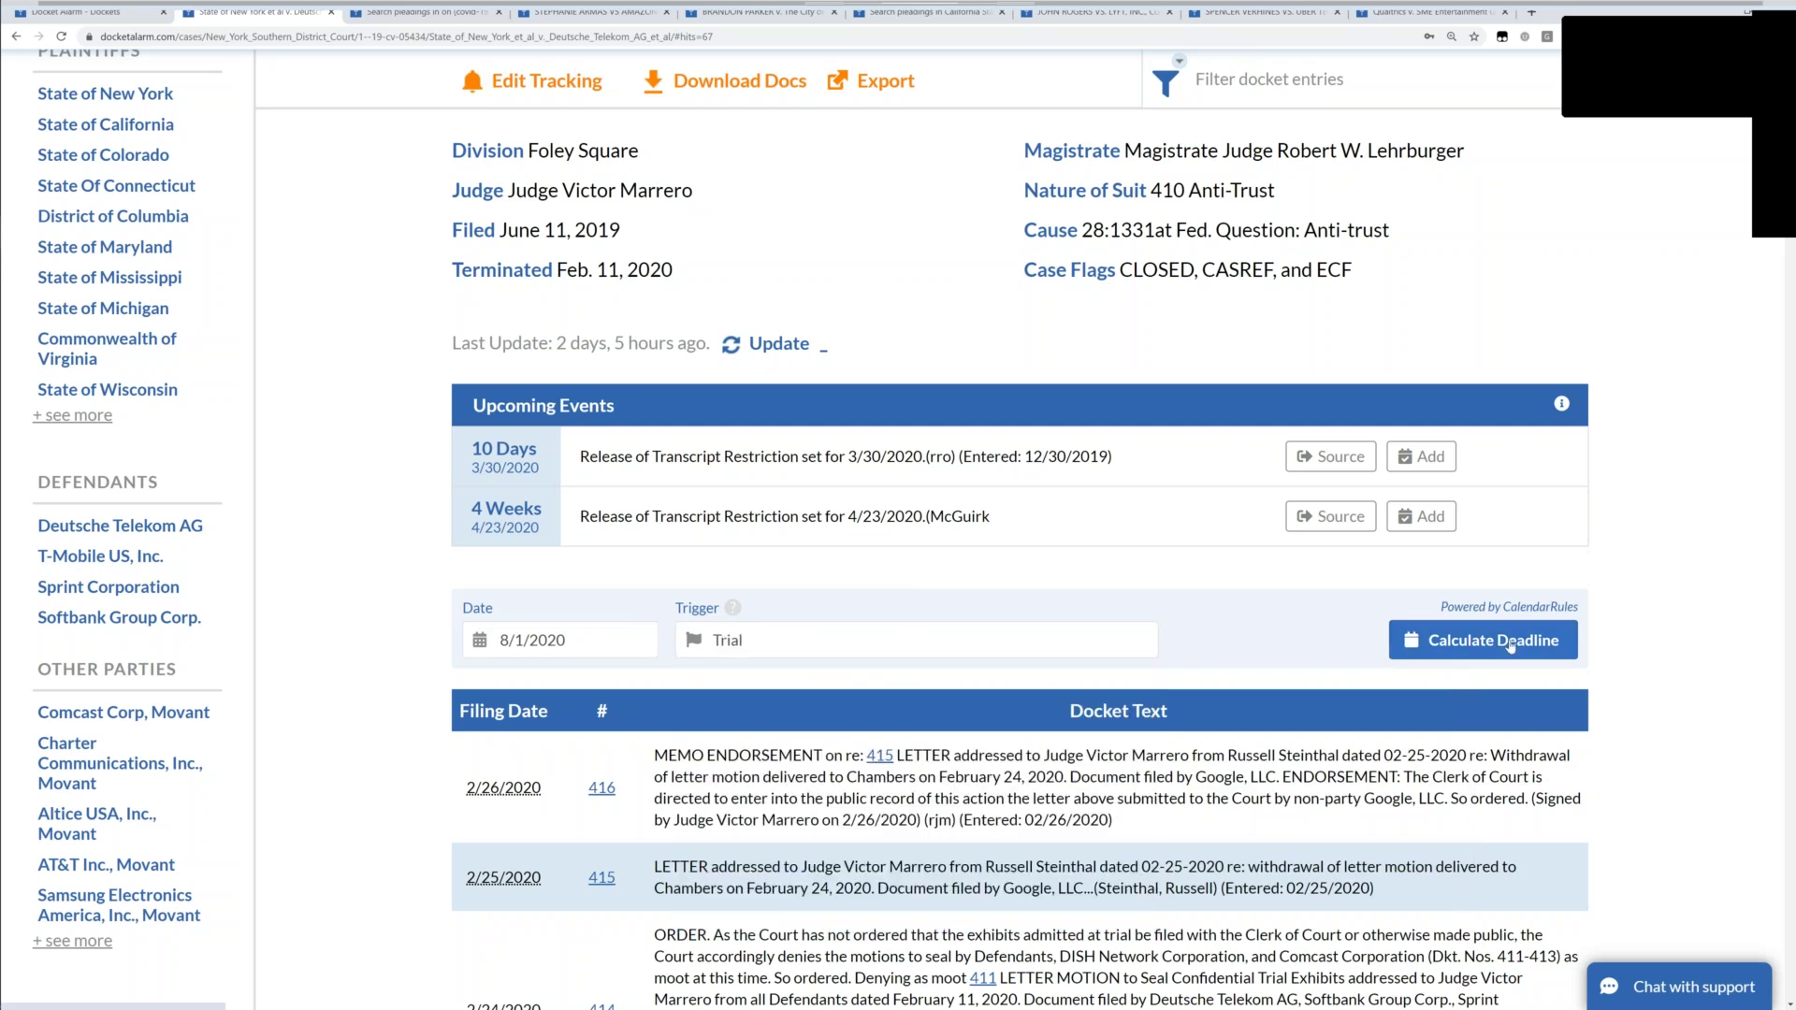
left_click(1510, 643)
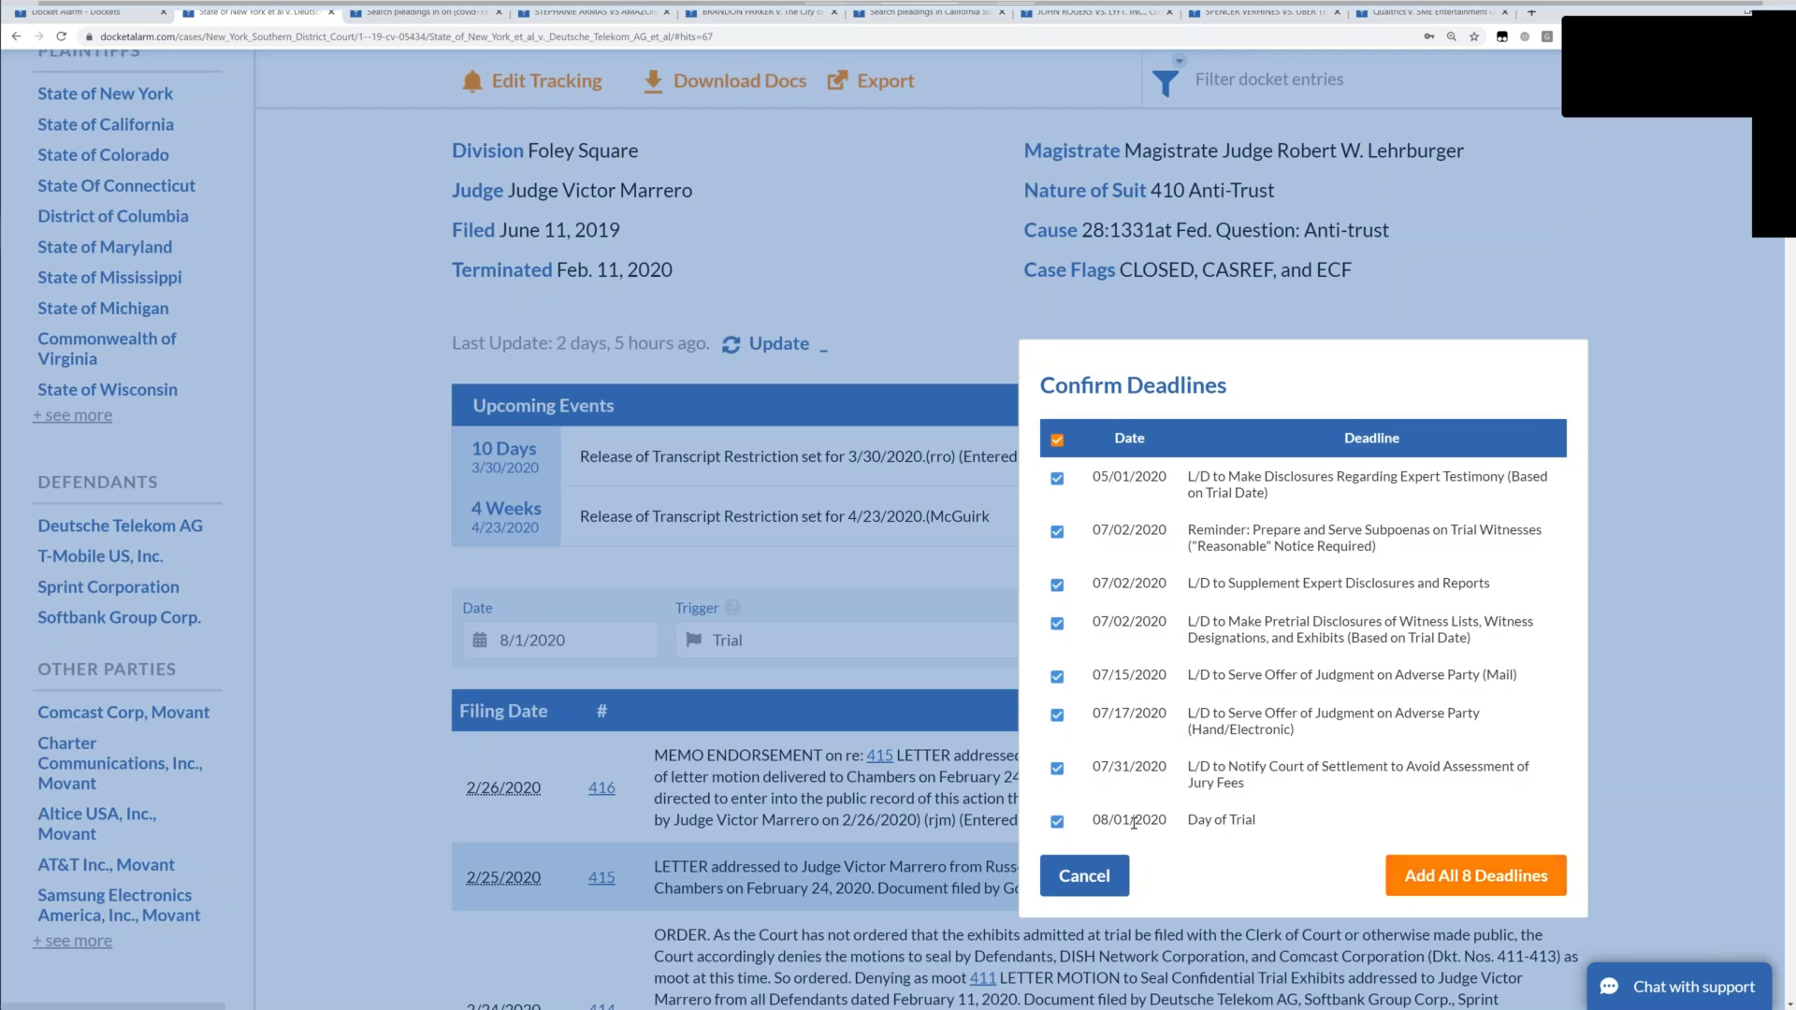
Check the calculated deadlines, including Day of Trial, settlement notice and expert testimony disclosures, and cancel without adding them.
left_click_drag(1257, 819, 1204, 819)
triple_click(1186, 769)
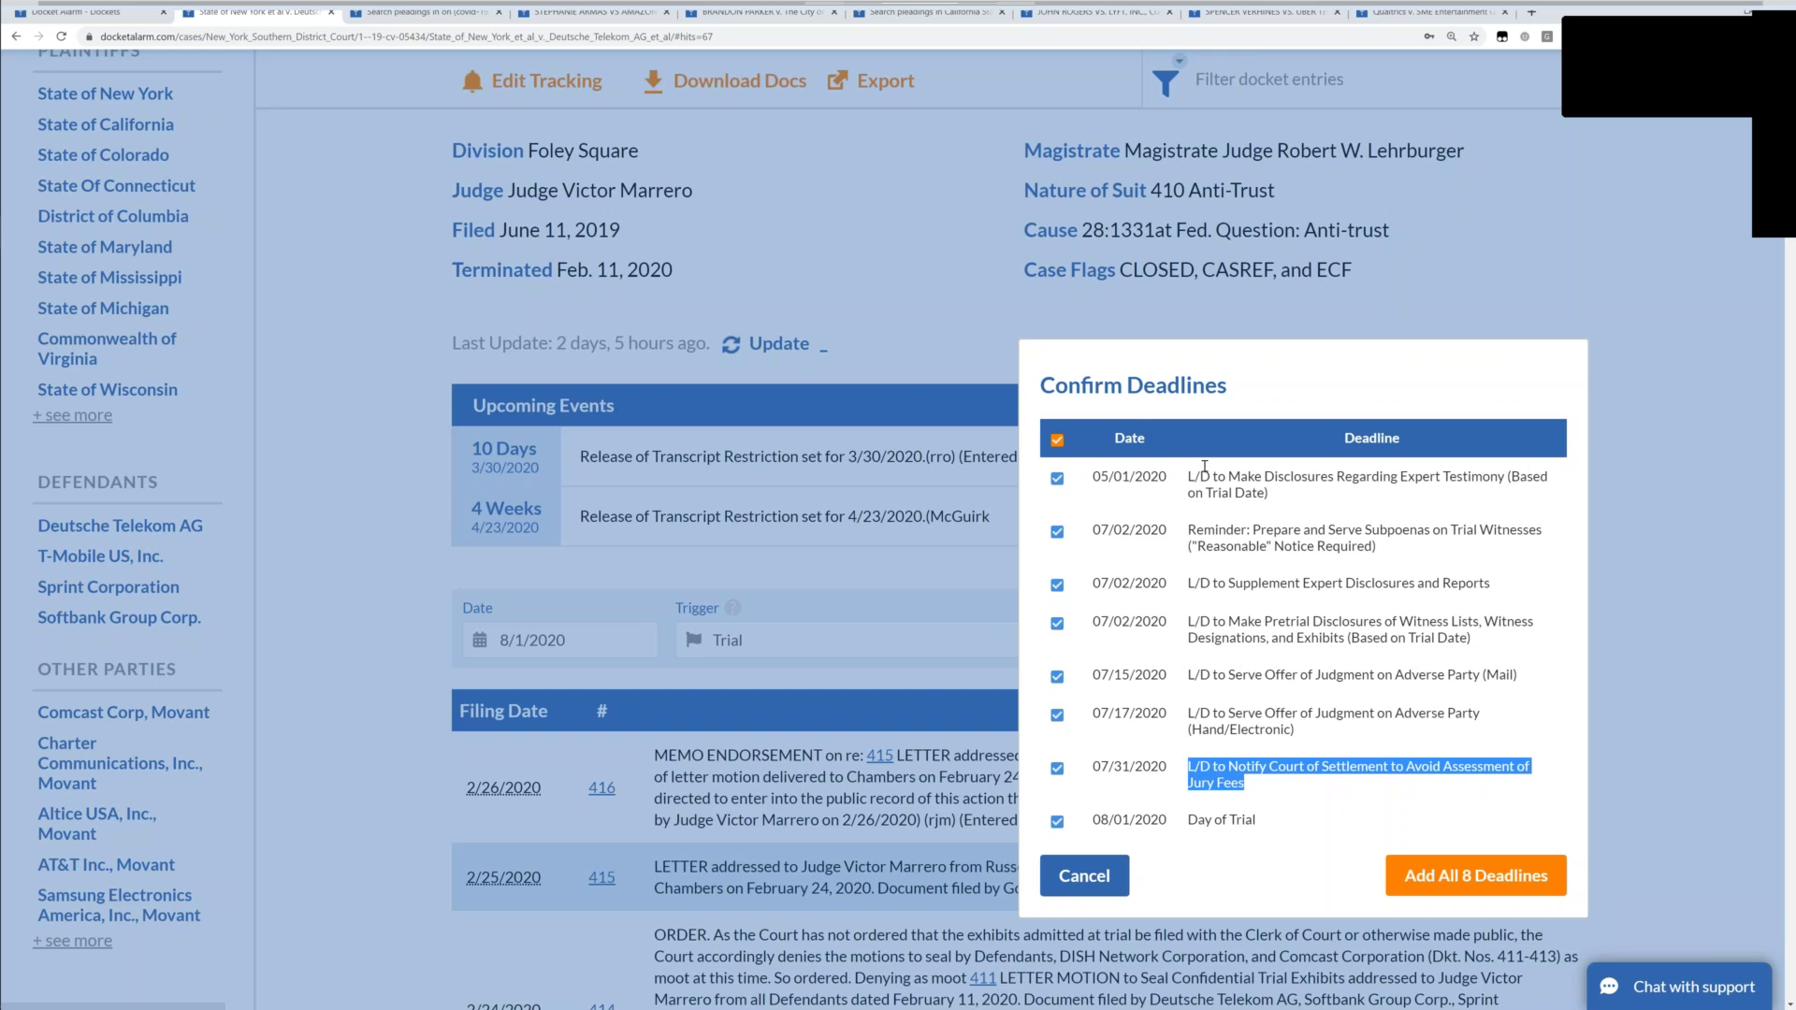
left_click_drag(1200, 472, 1269, 493)
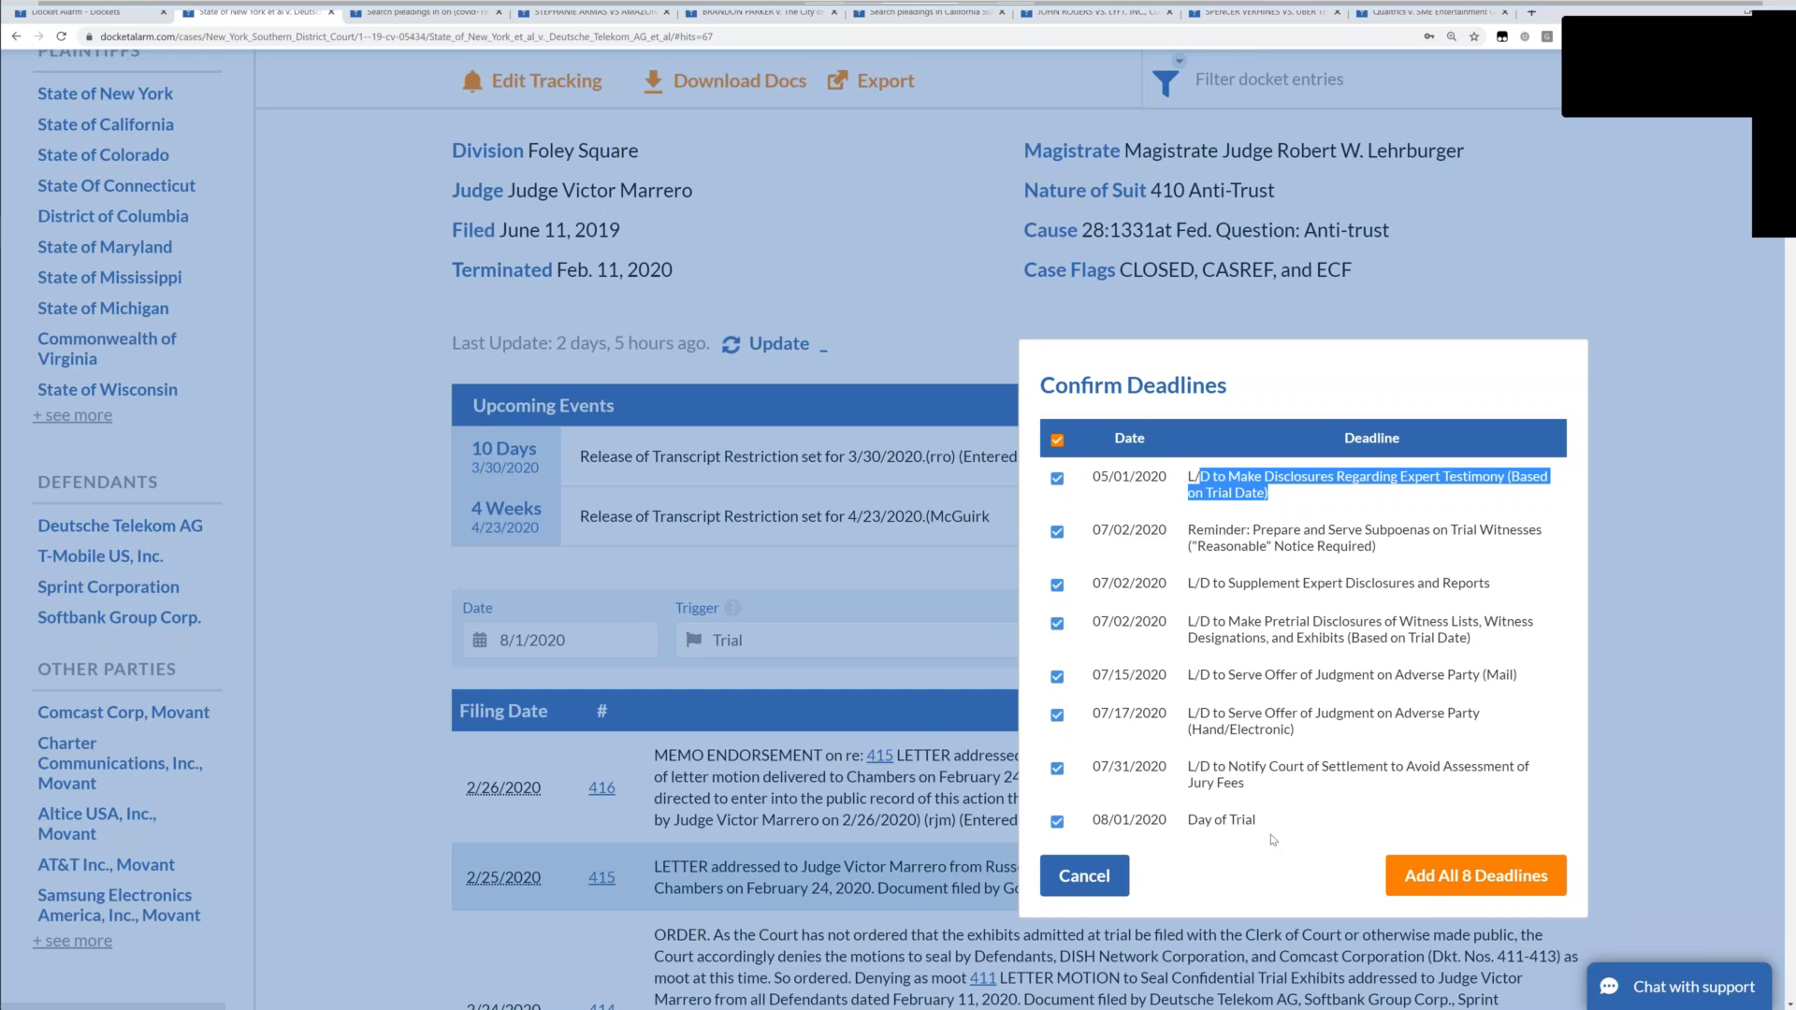
left_click(1085, 876)
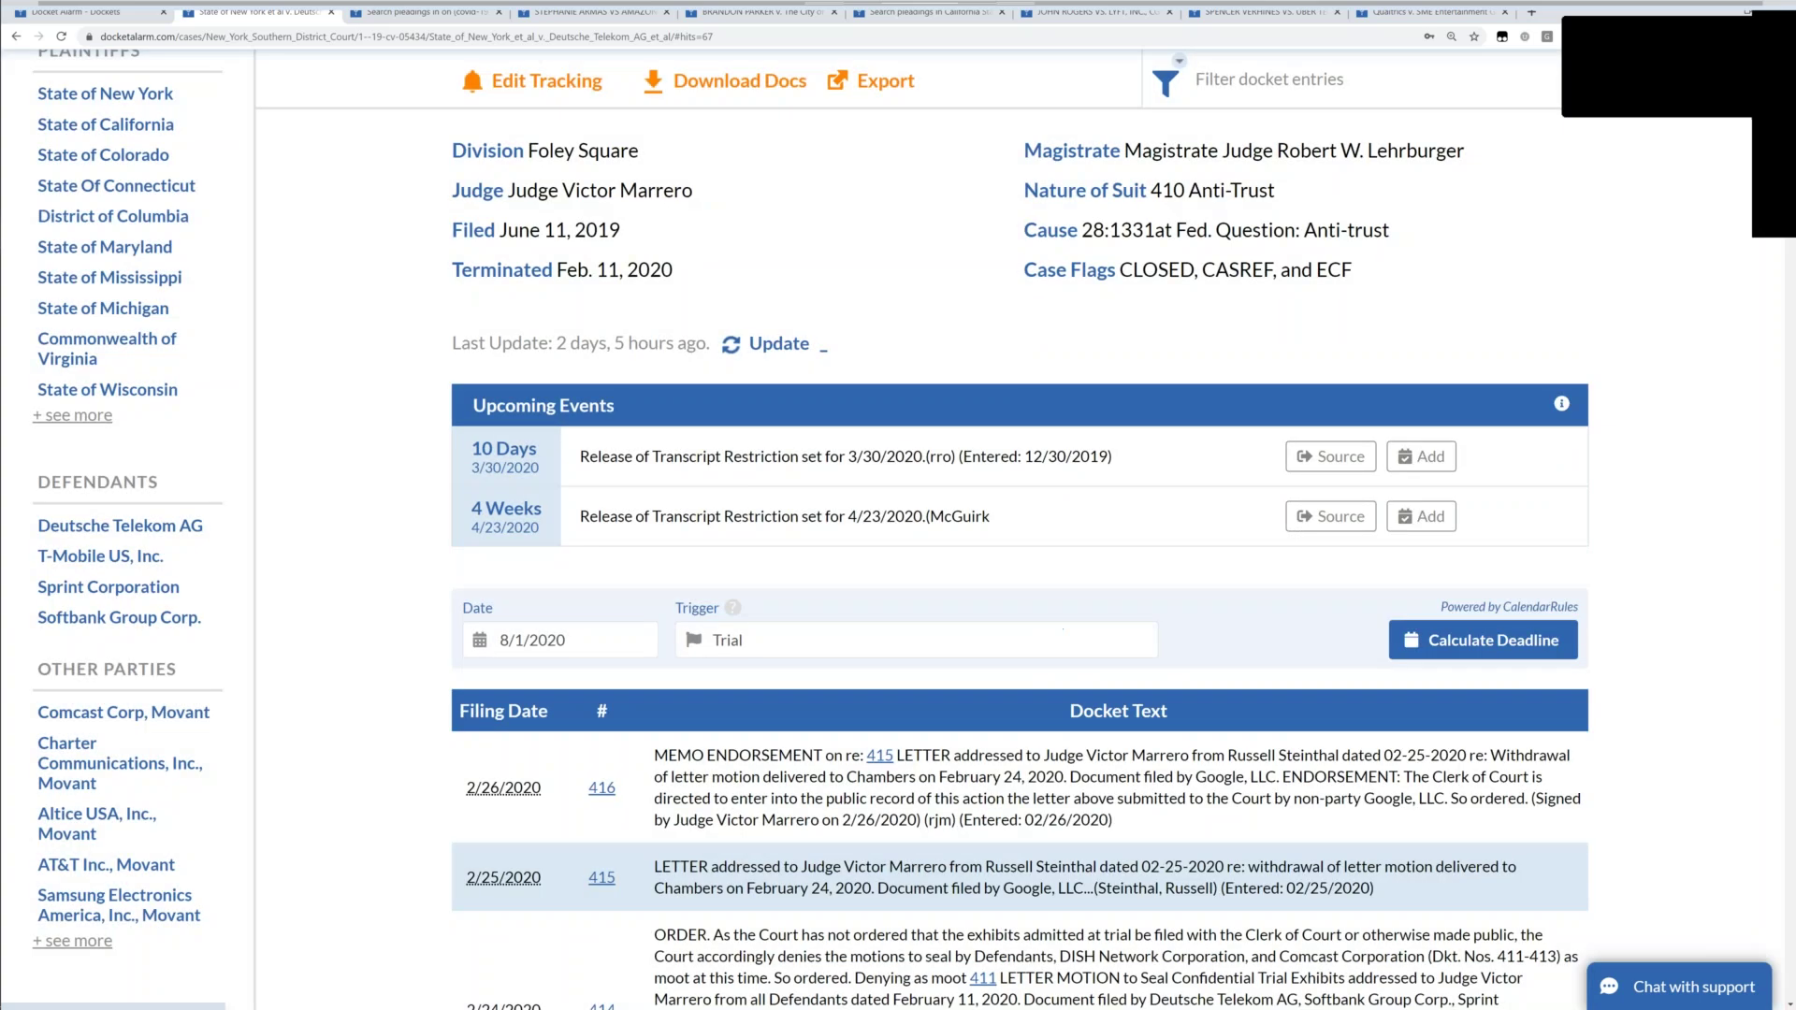
Return from the case docket to the start of the My Dashboard page.
scroll(1020, 561, "up", 2)
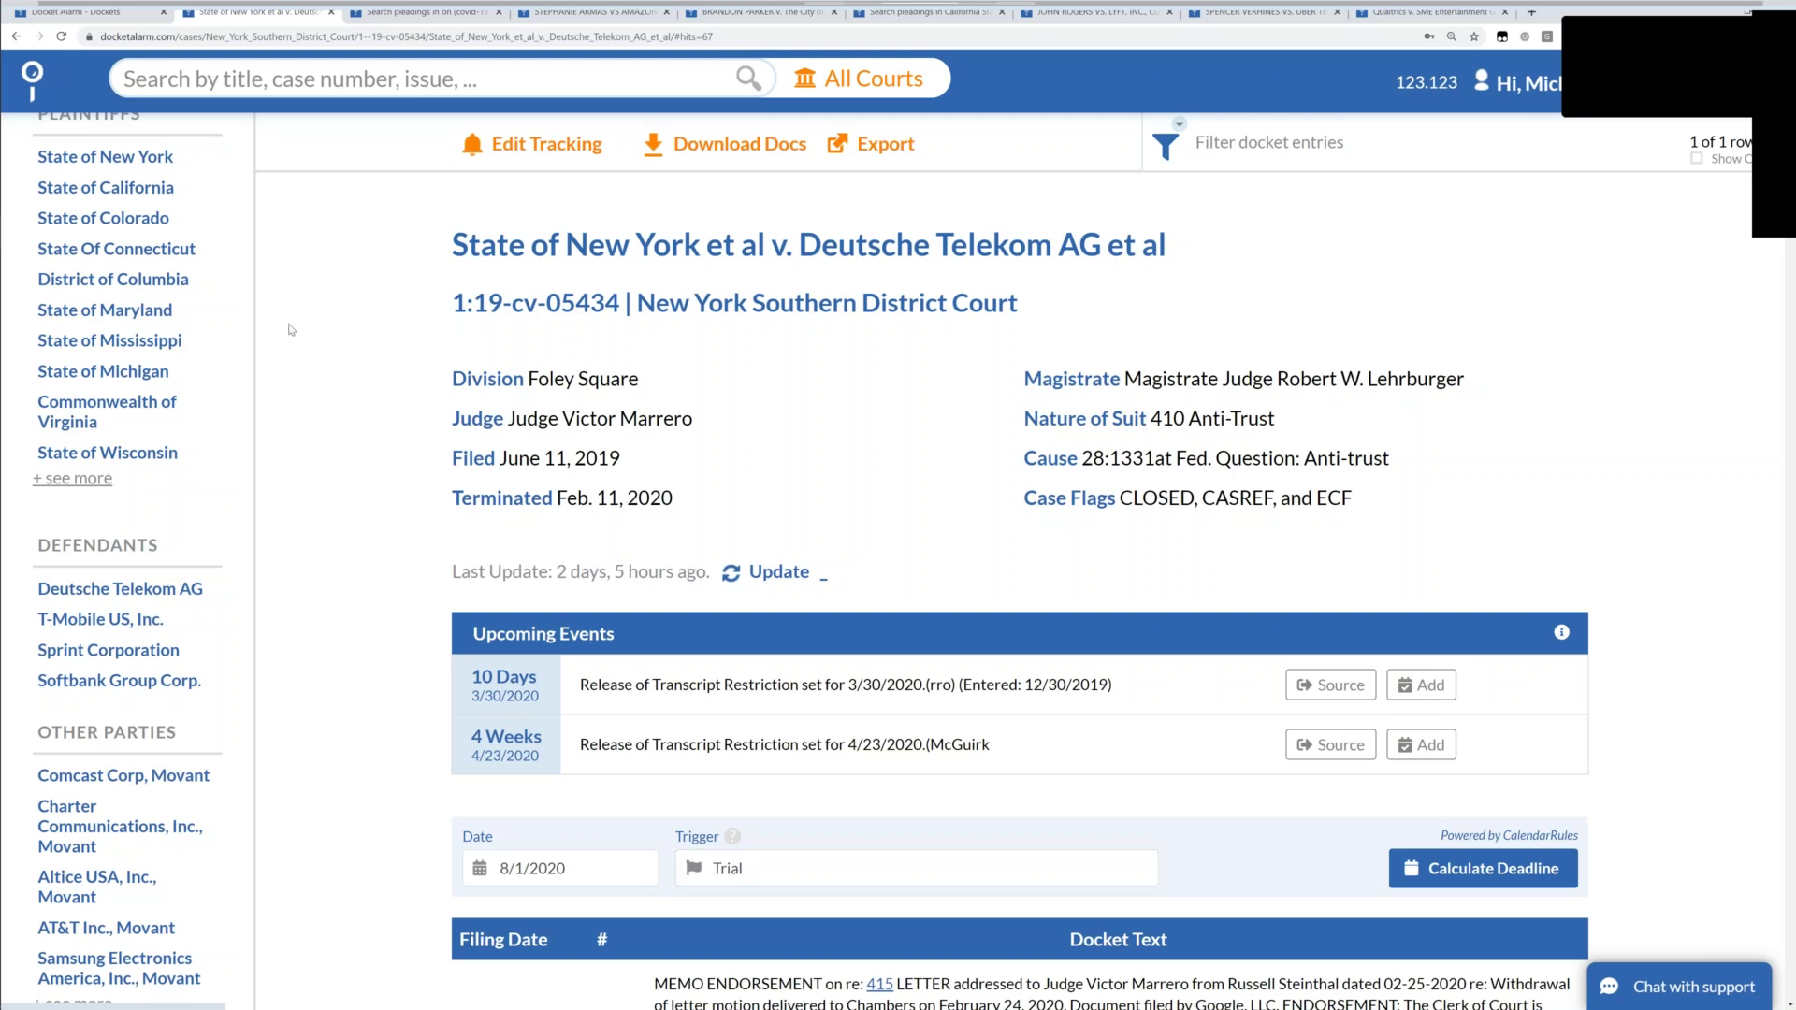
left_click(135, 6)
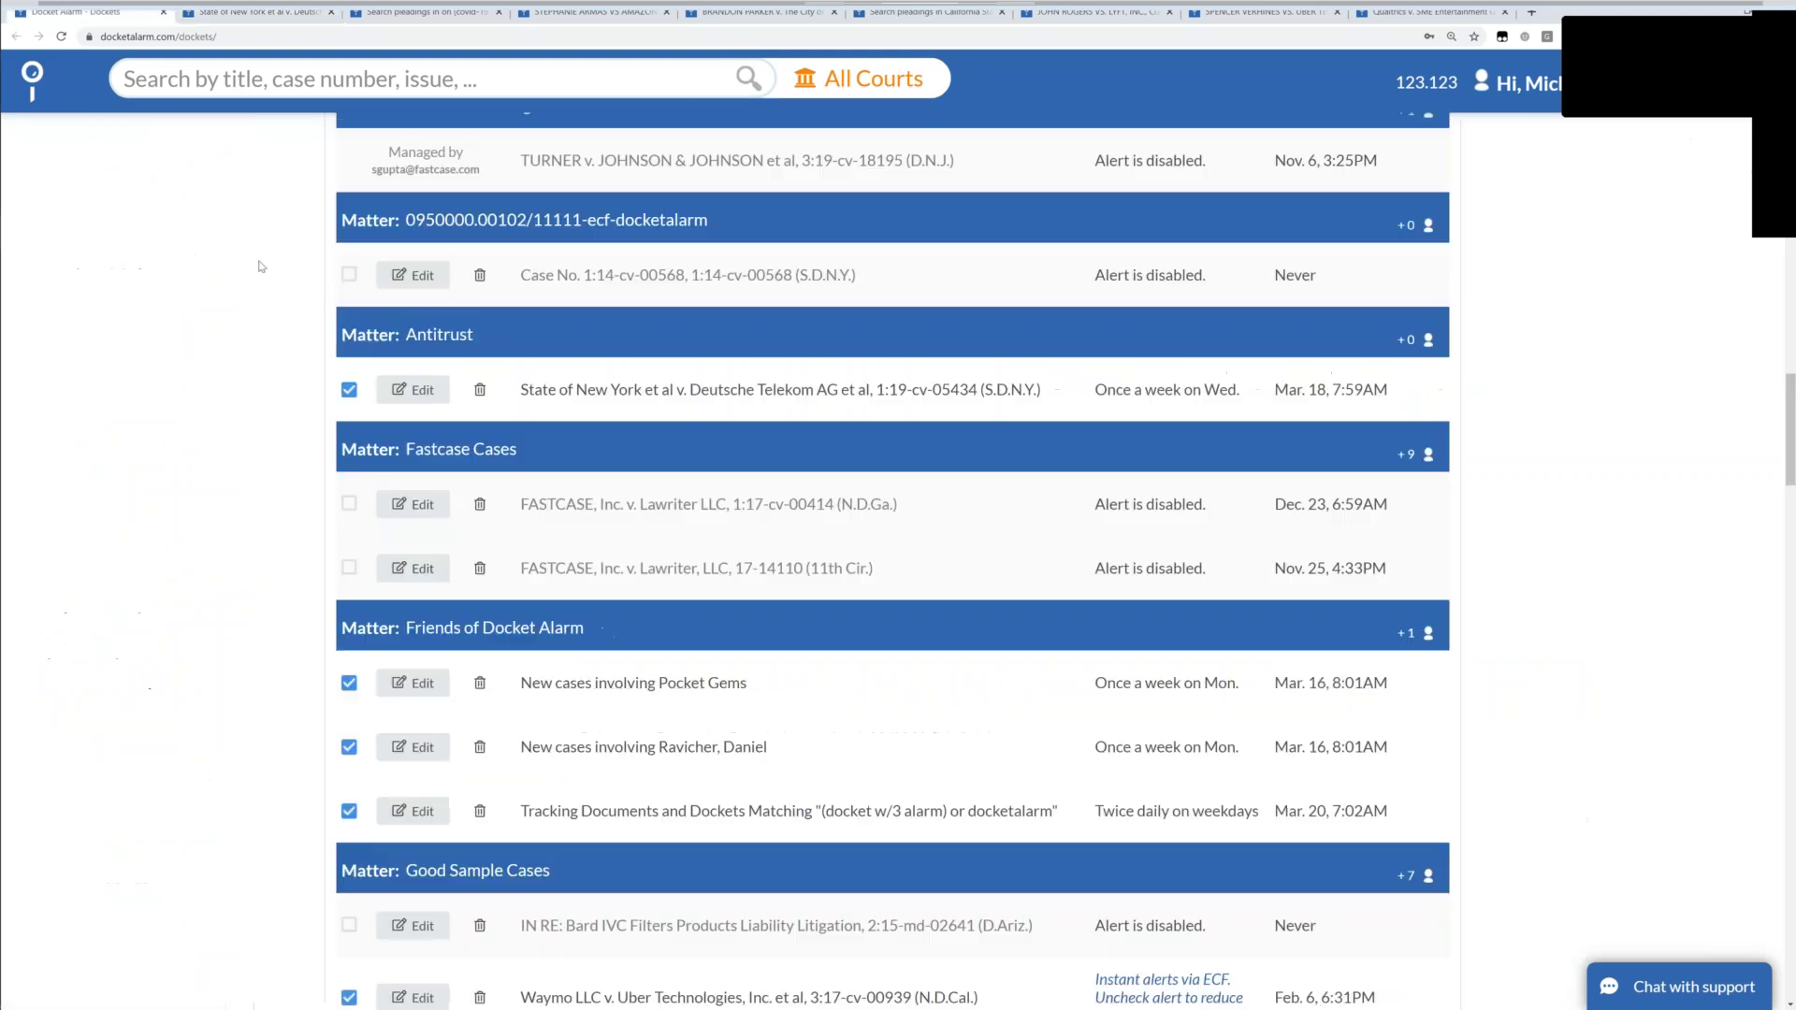
scroll(261, 267, "up", 20)
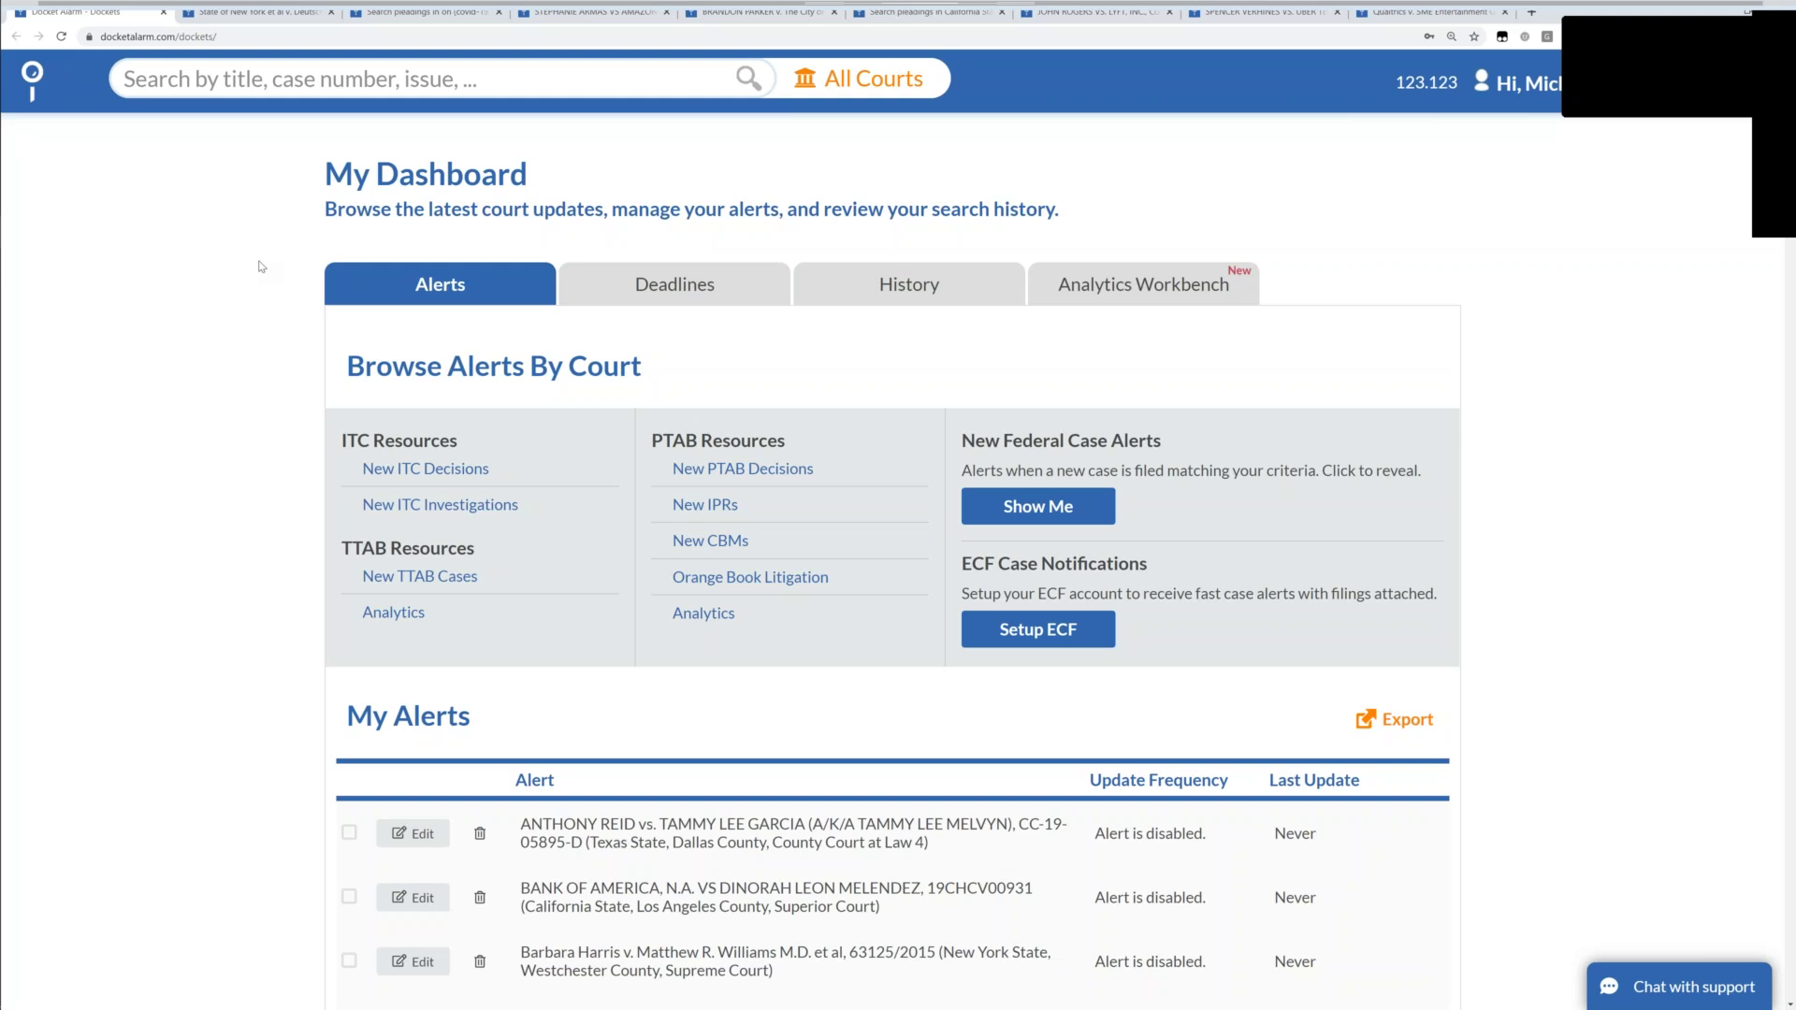
Search all courts for employment "motion to dismiss", with only the motion phrase in quotation marks.
left_click(304, 82)
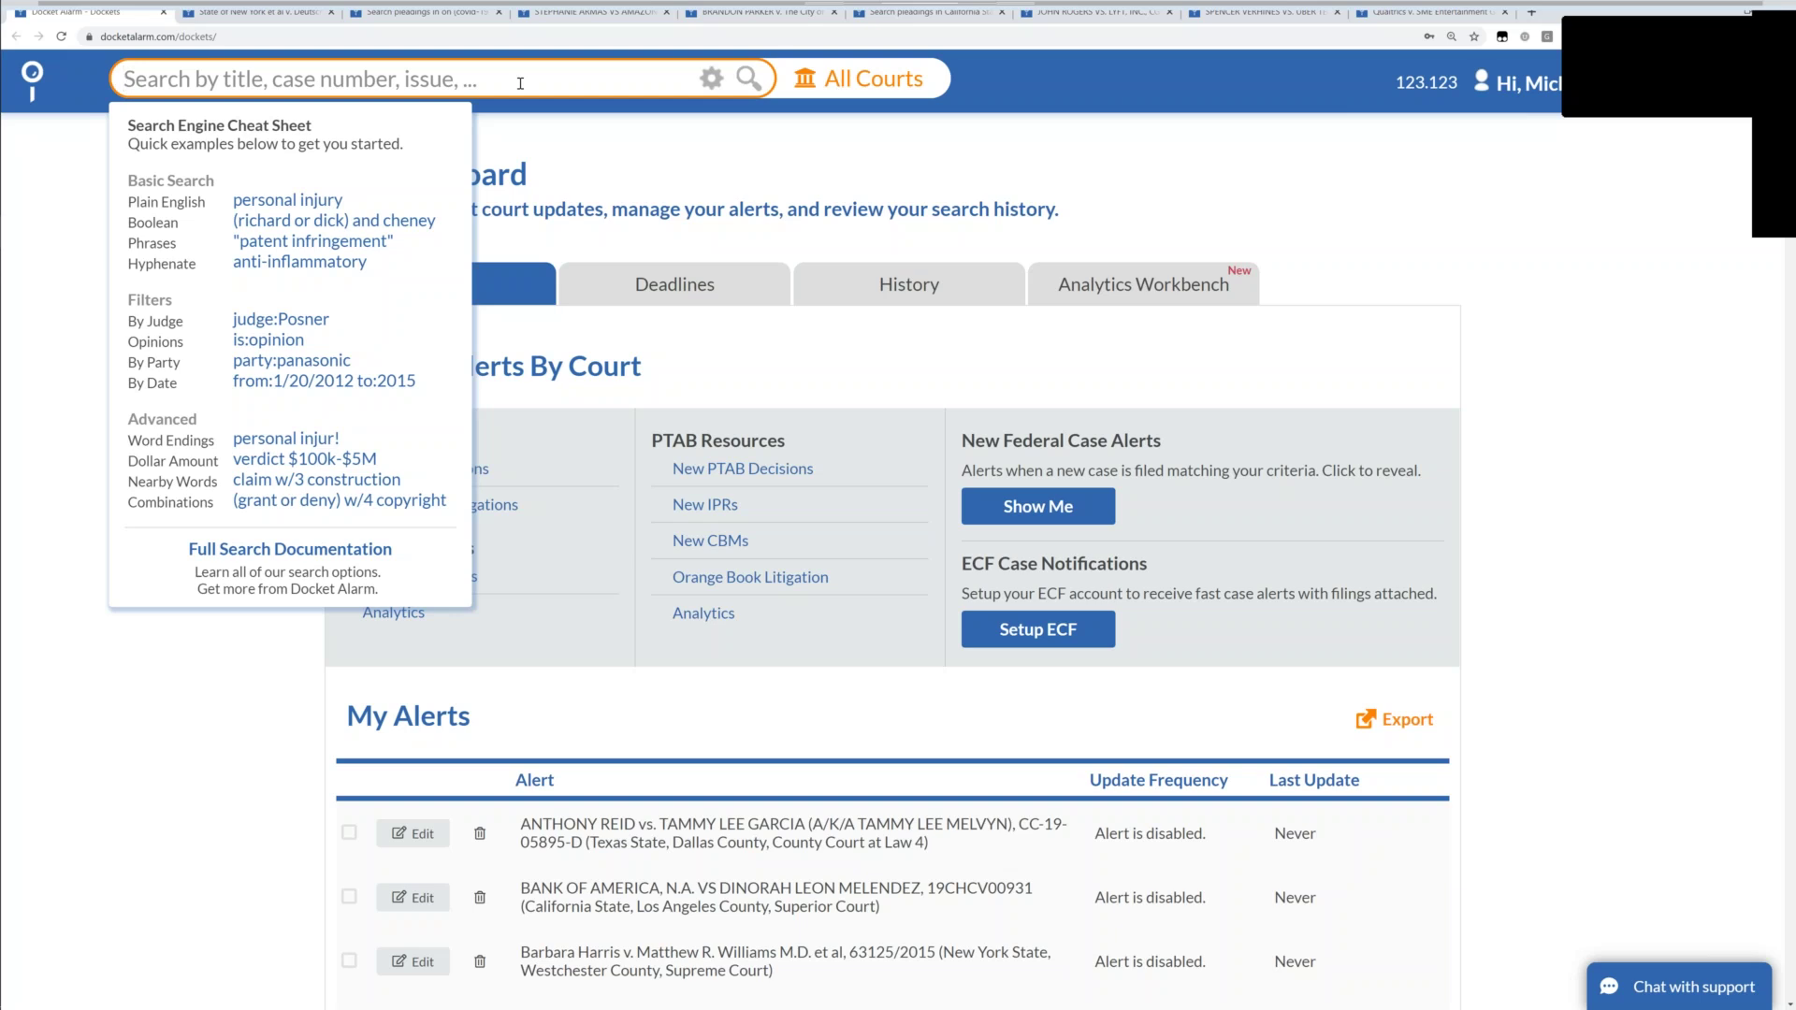
type("employme")
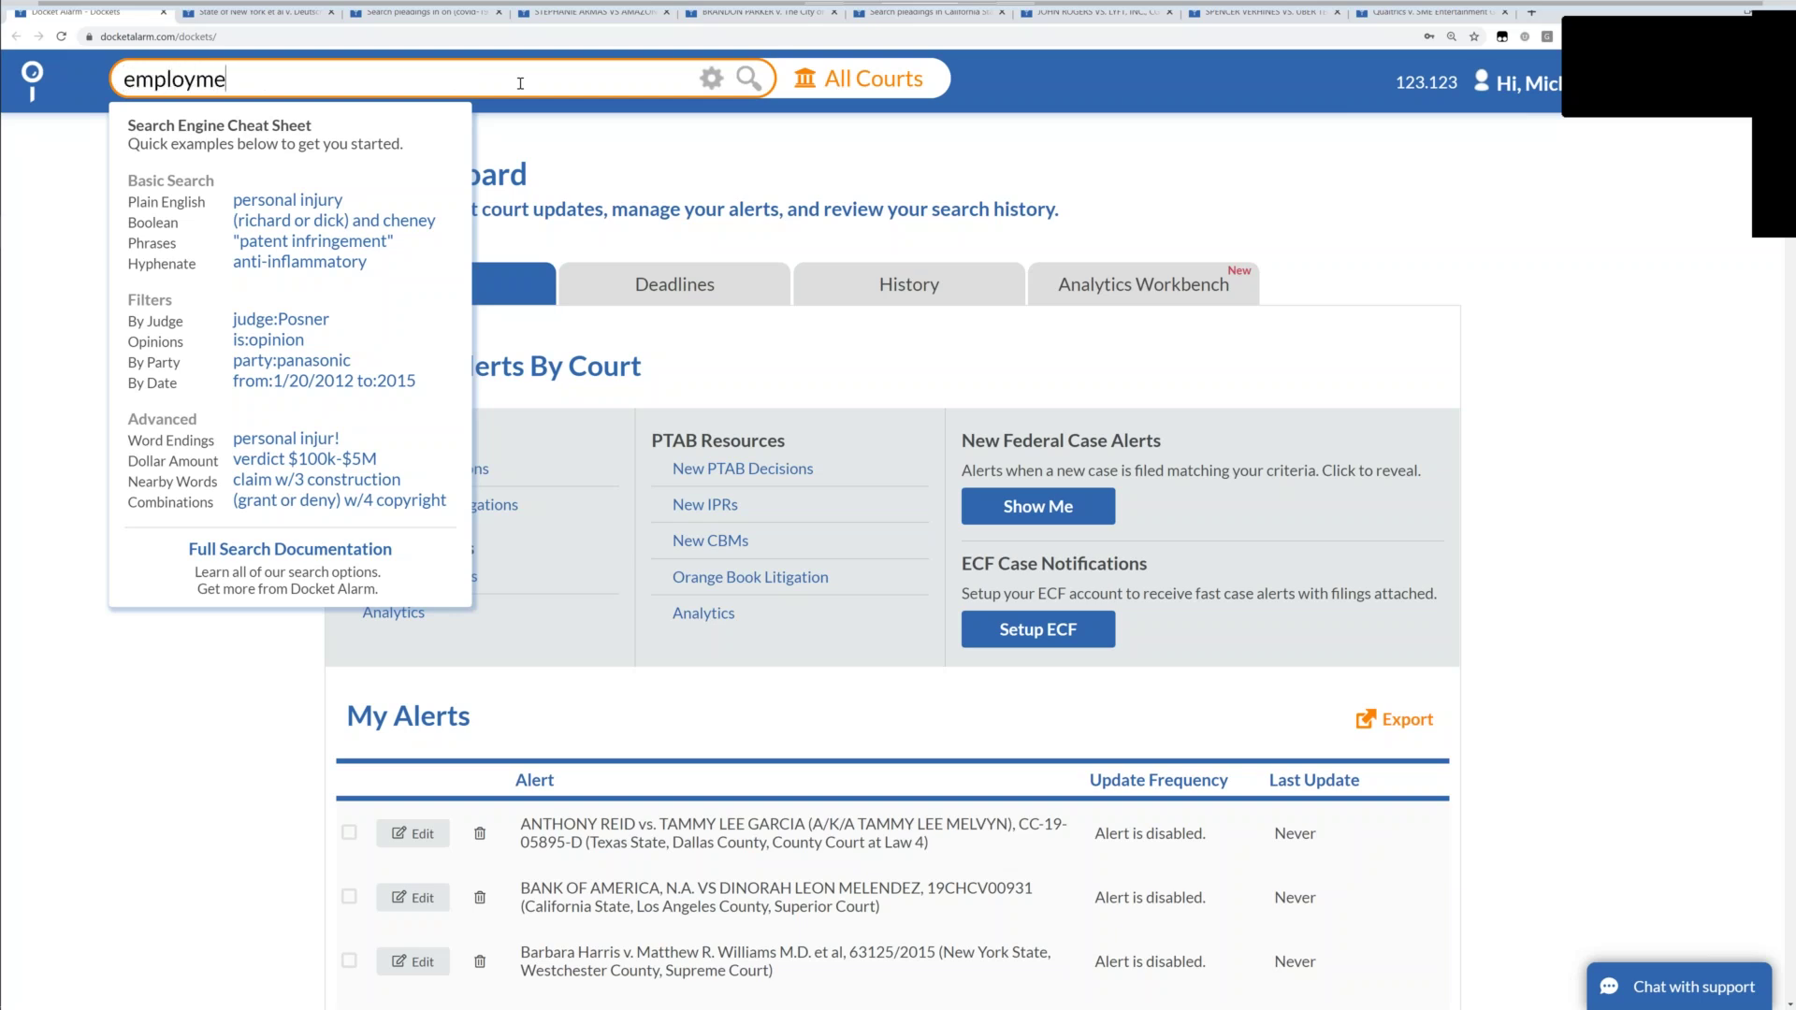
type("nt litigation motion to")
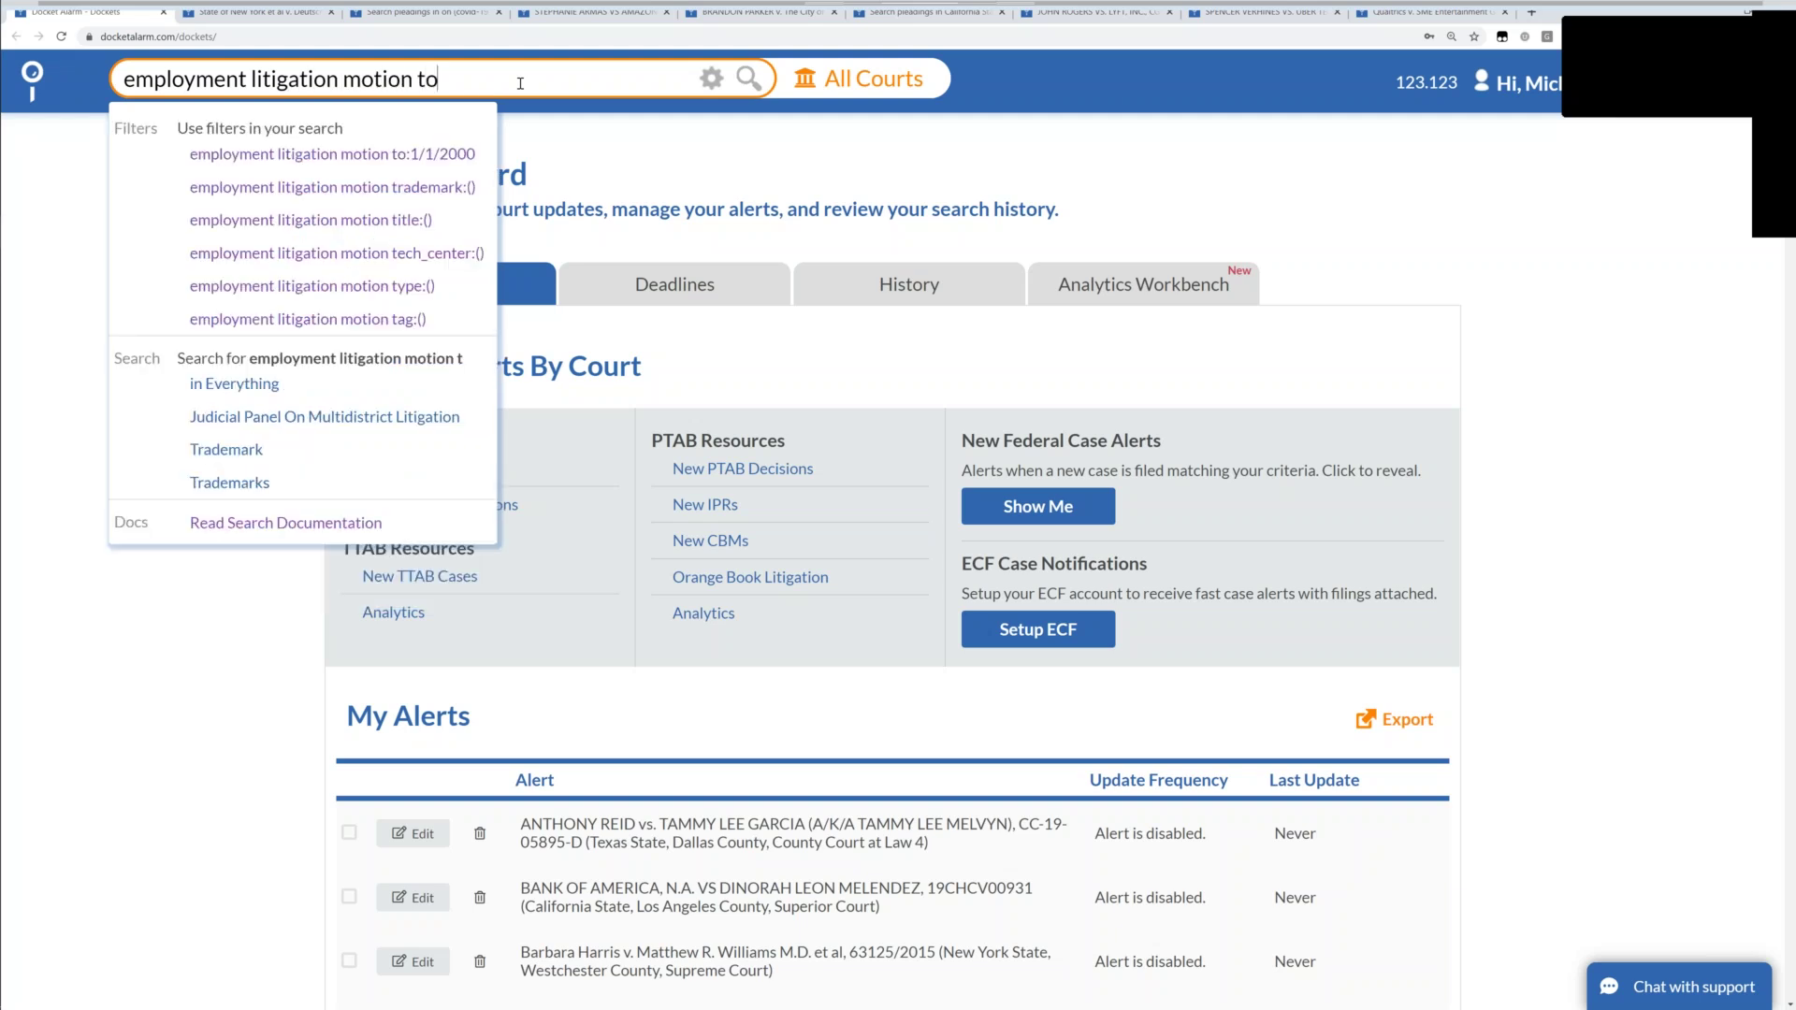
type(" dismiss\"")
key("ctrl+Left")
key("ctrl+Left")
key("ctrl+Left")
type("\"")
key("Left")
key("ctrl+shift+Left")
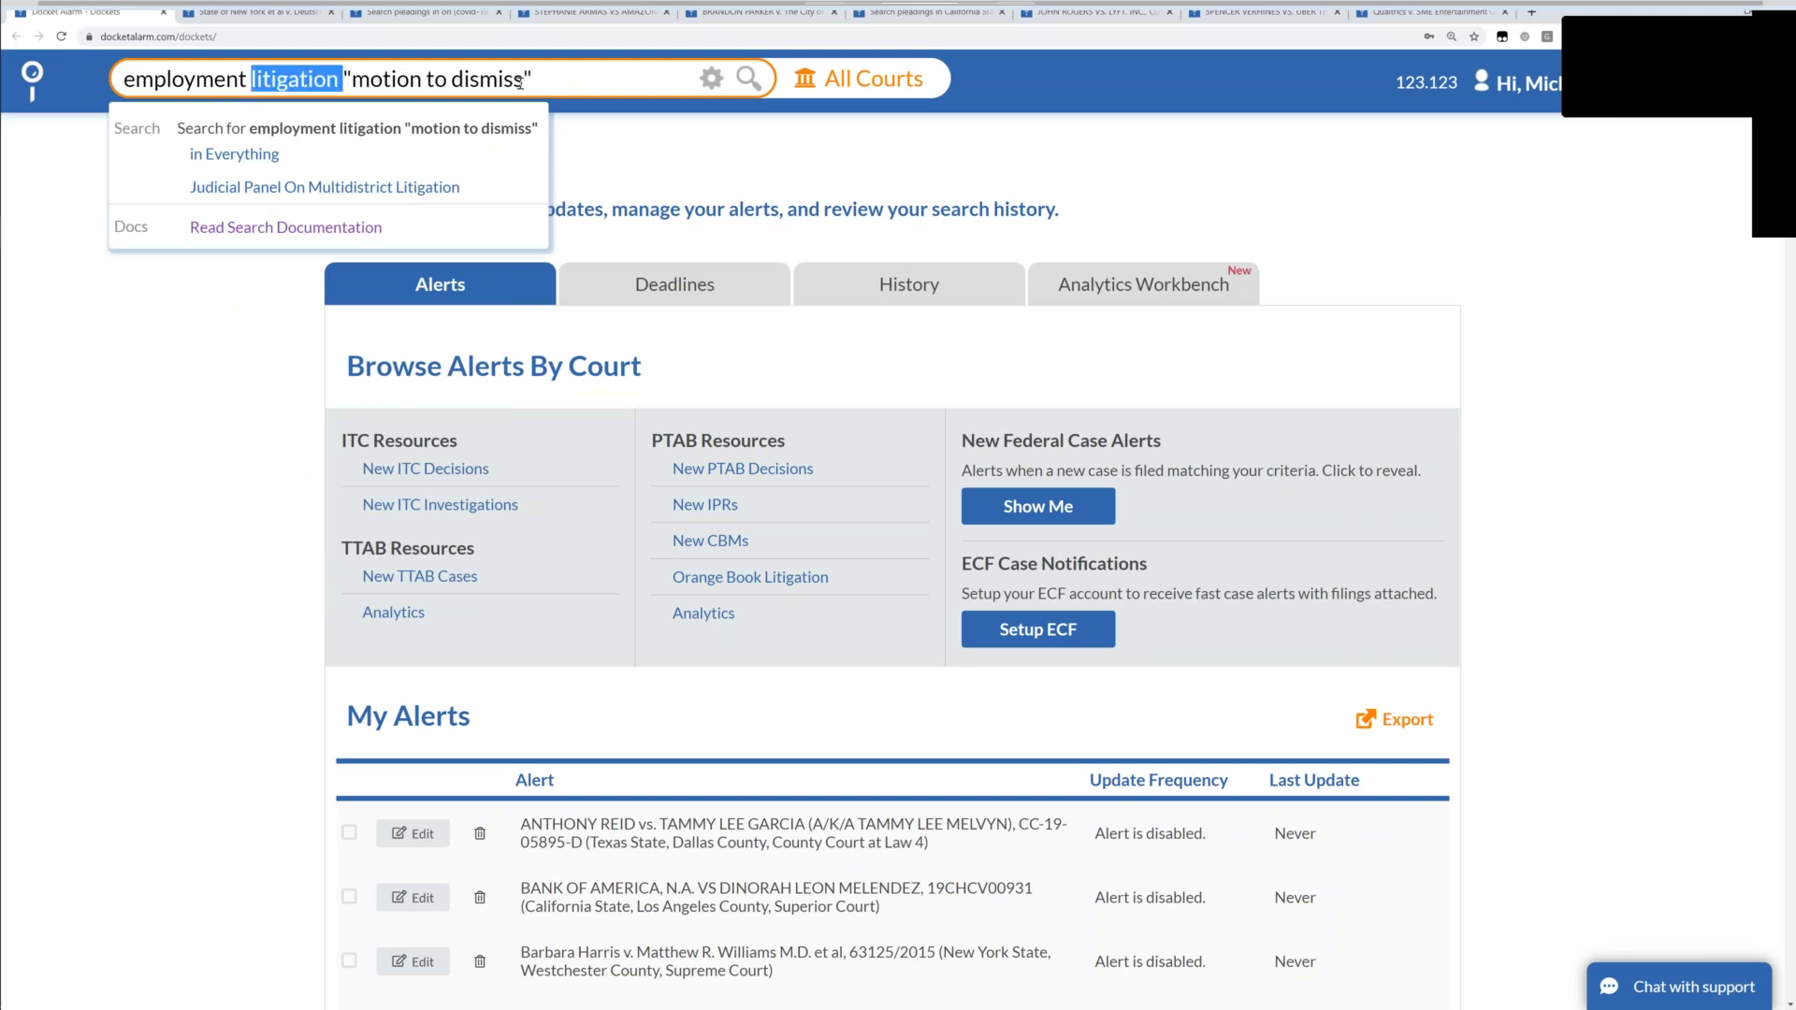
key("BackSpace")
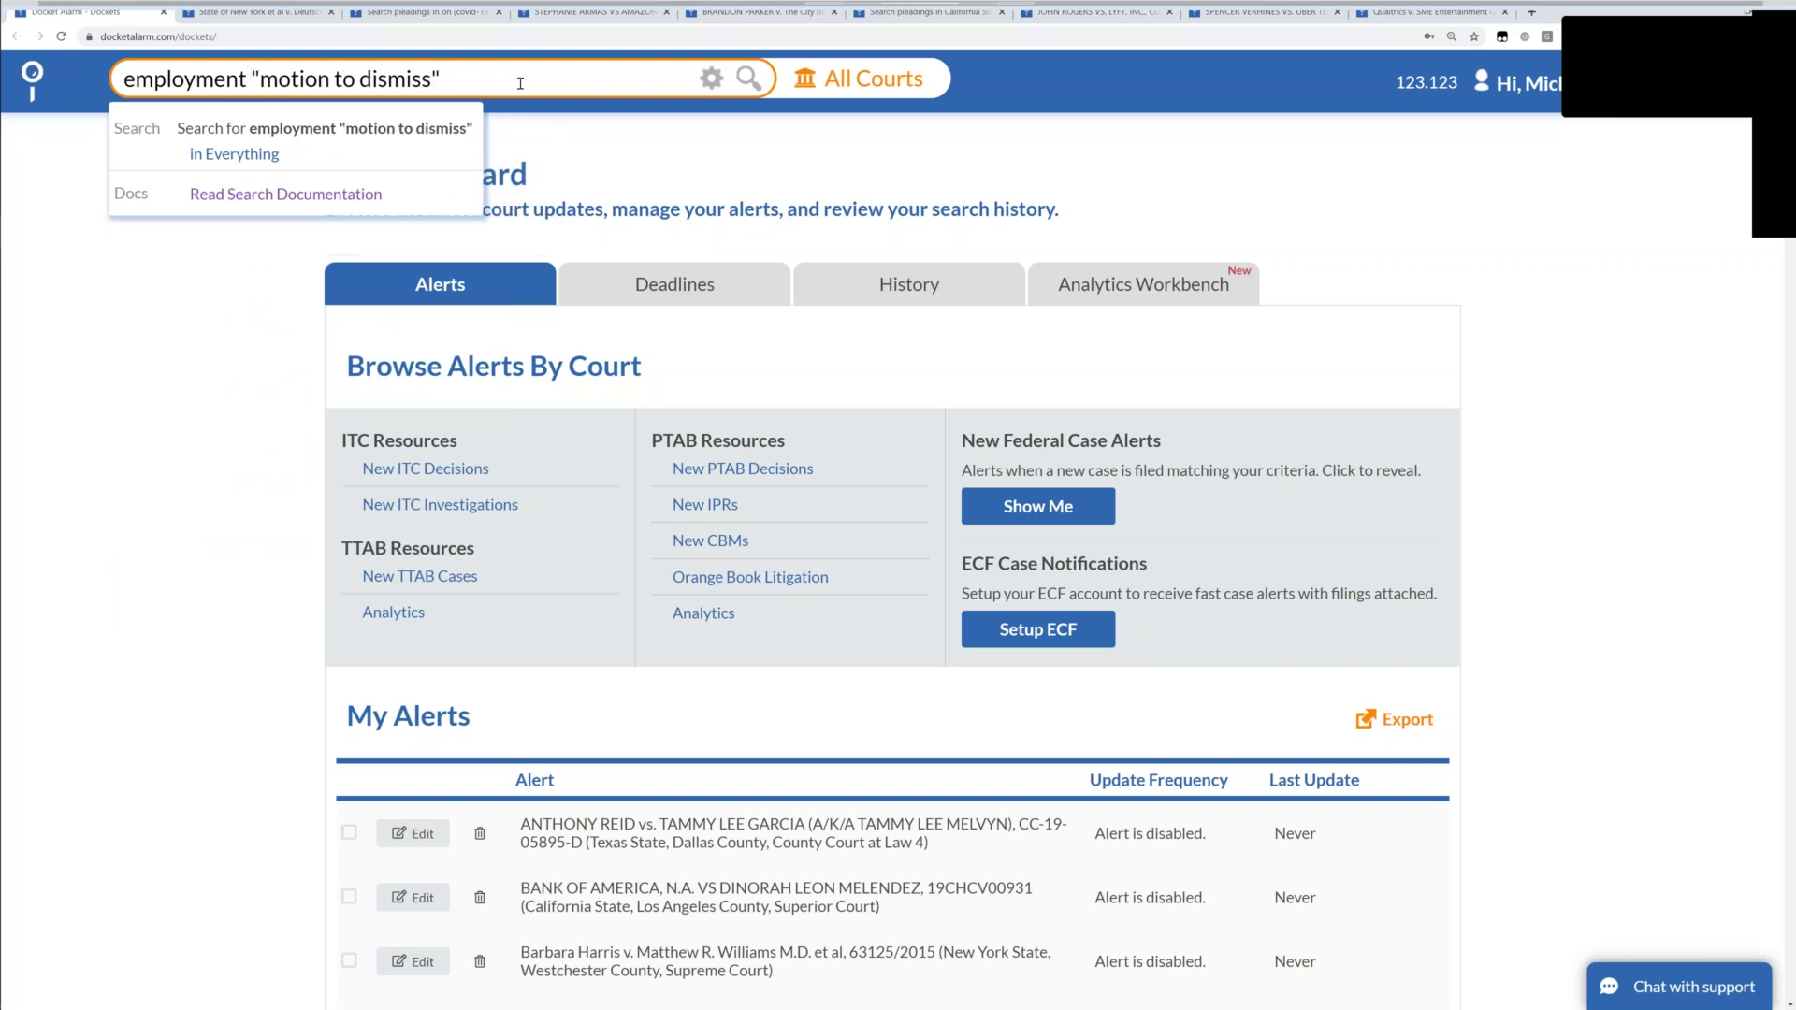
key("Return")
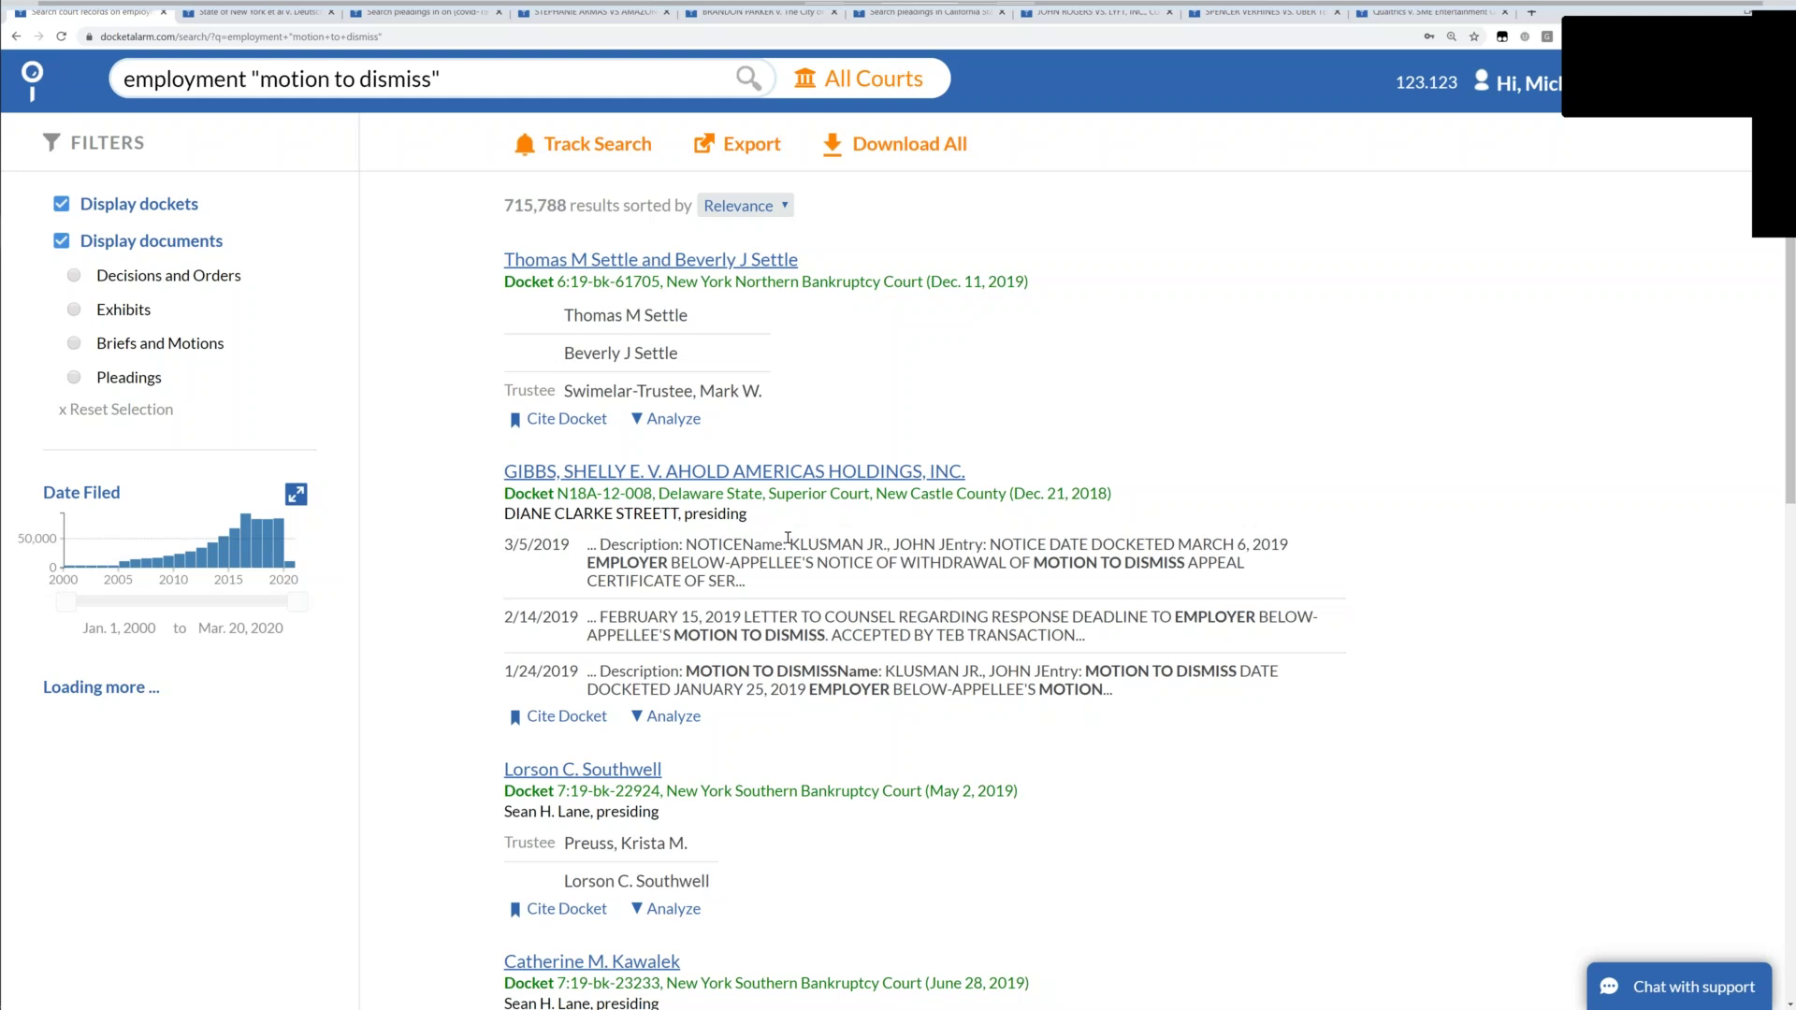
Examine the search results and highlight the courts of the first two dockets.
scroll(787, 538, "down", 1)
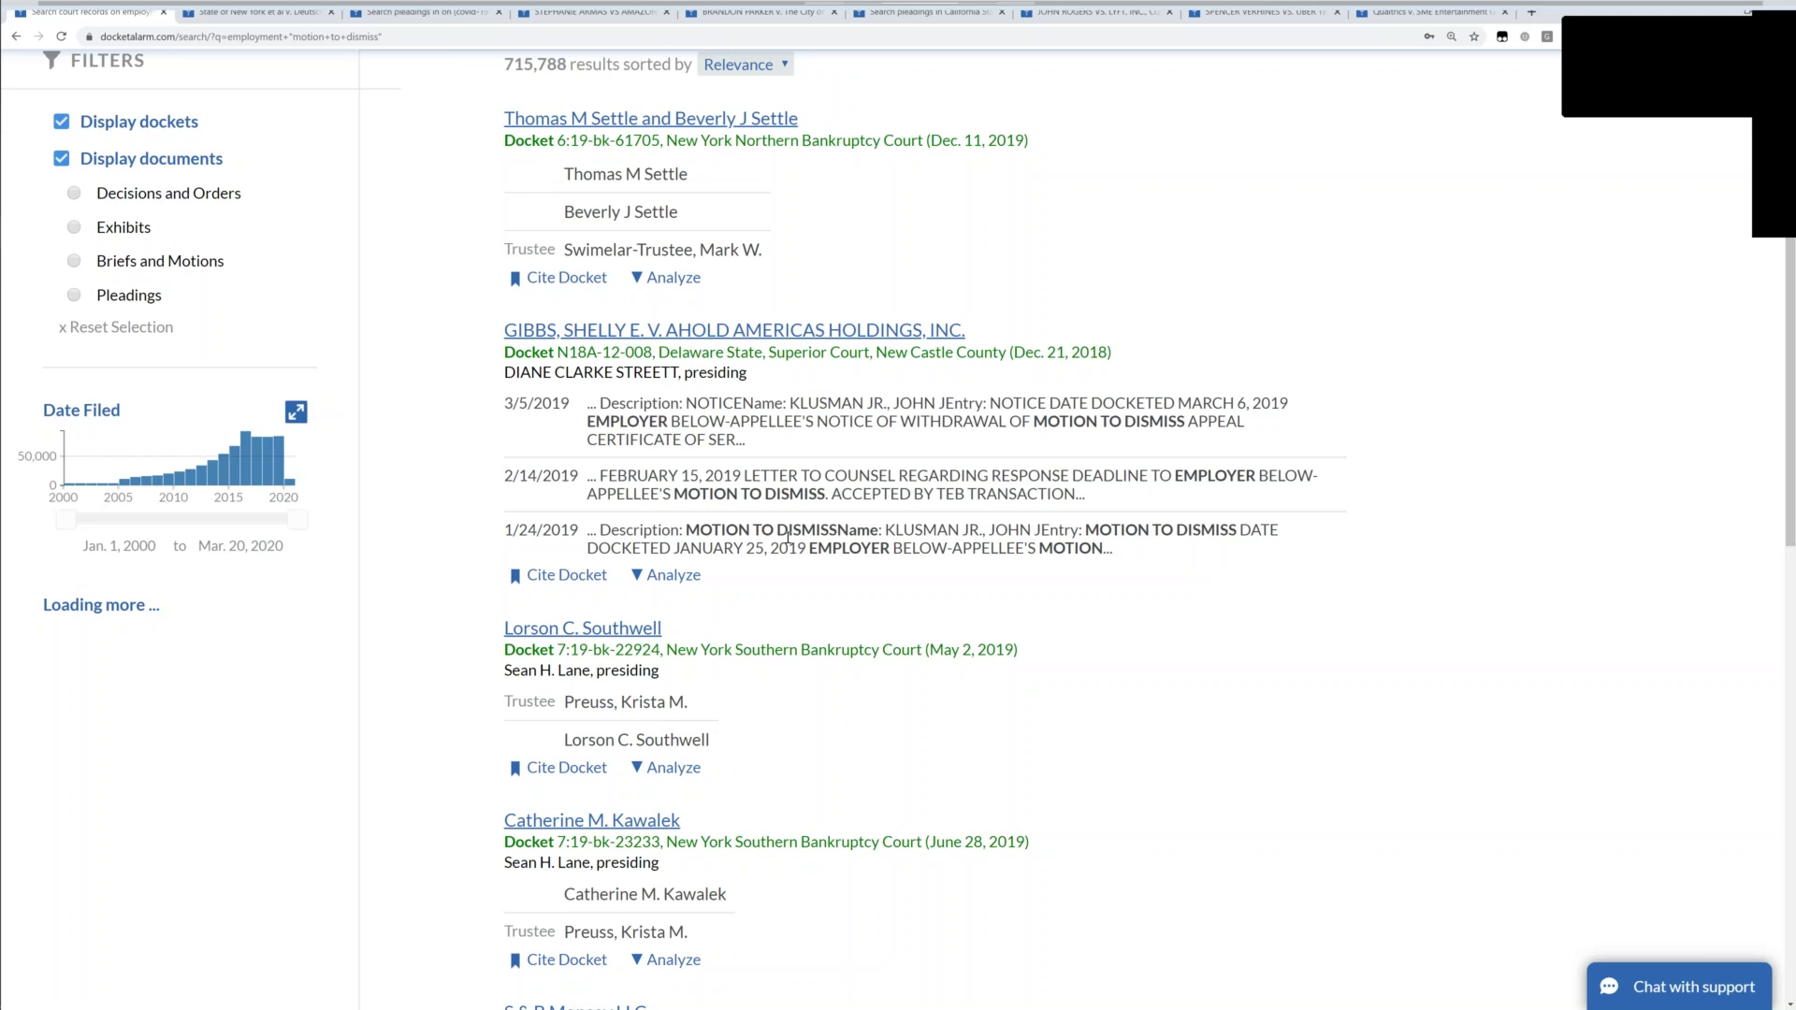
scroll(788, 539, "up", 1)
left_click_drag(677, 282, 858, 287)
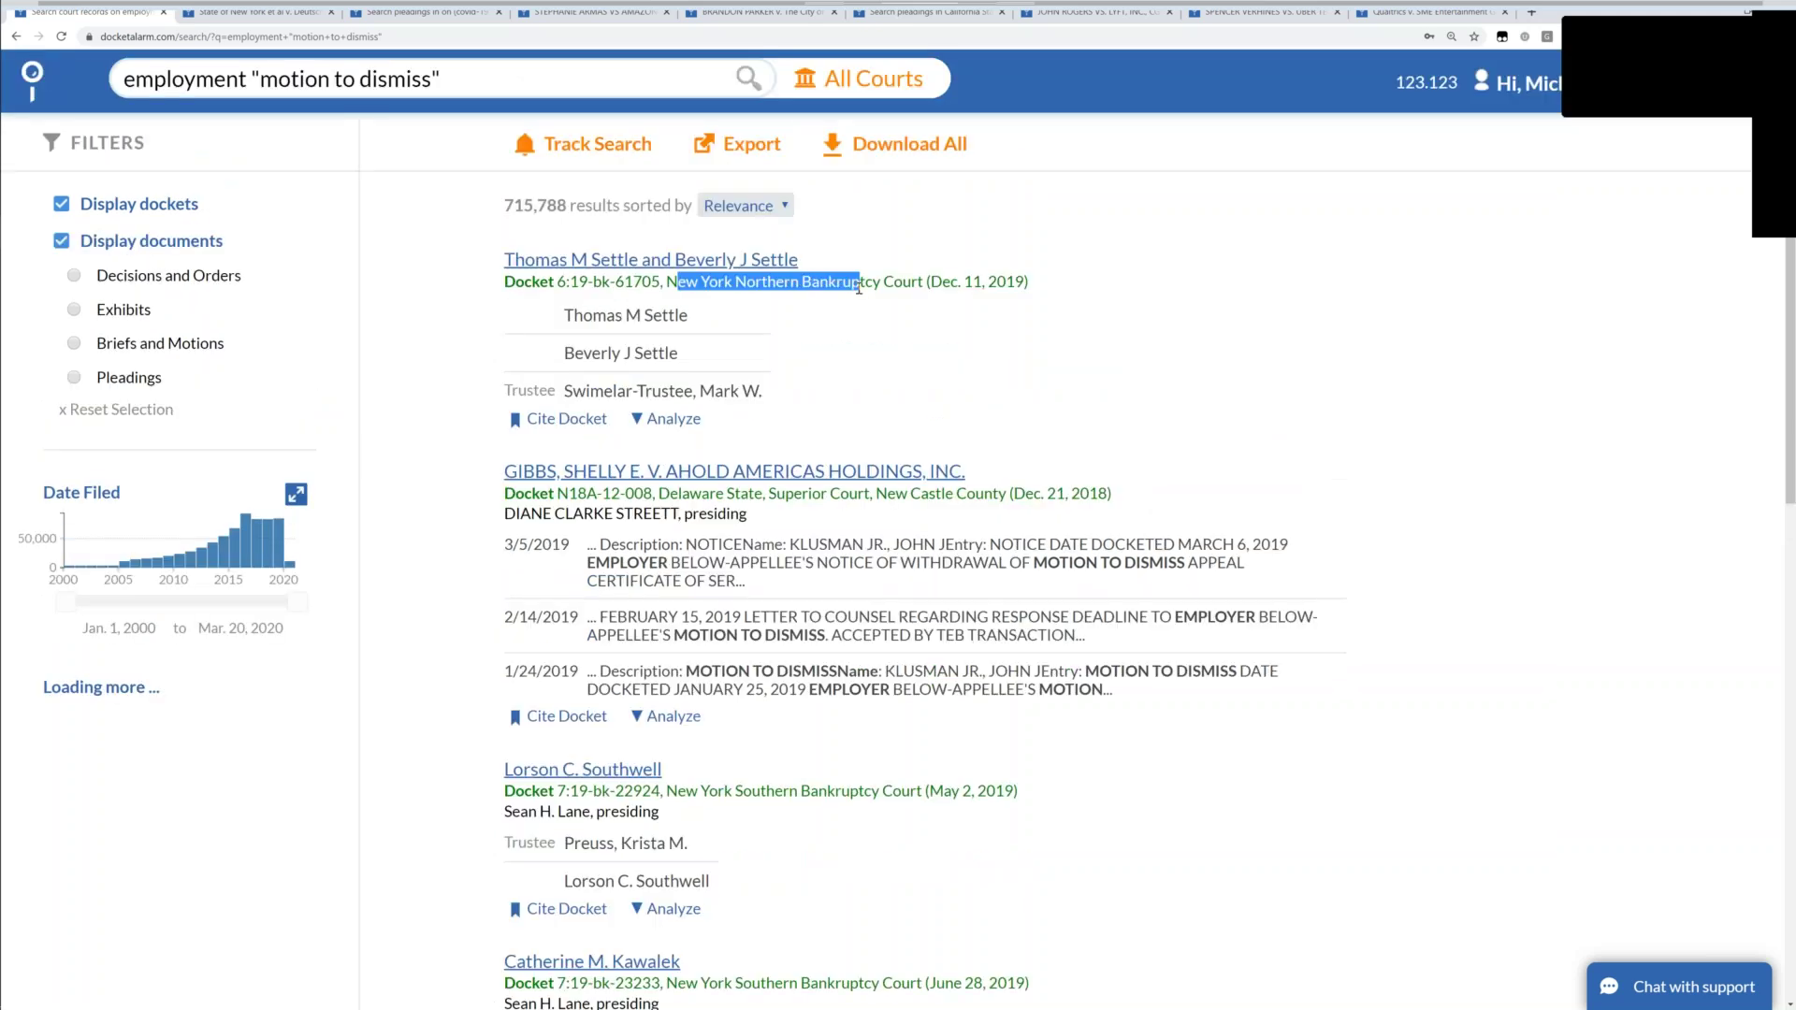
left_click_drag(660, 494, 913, 496)
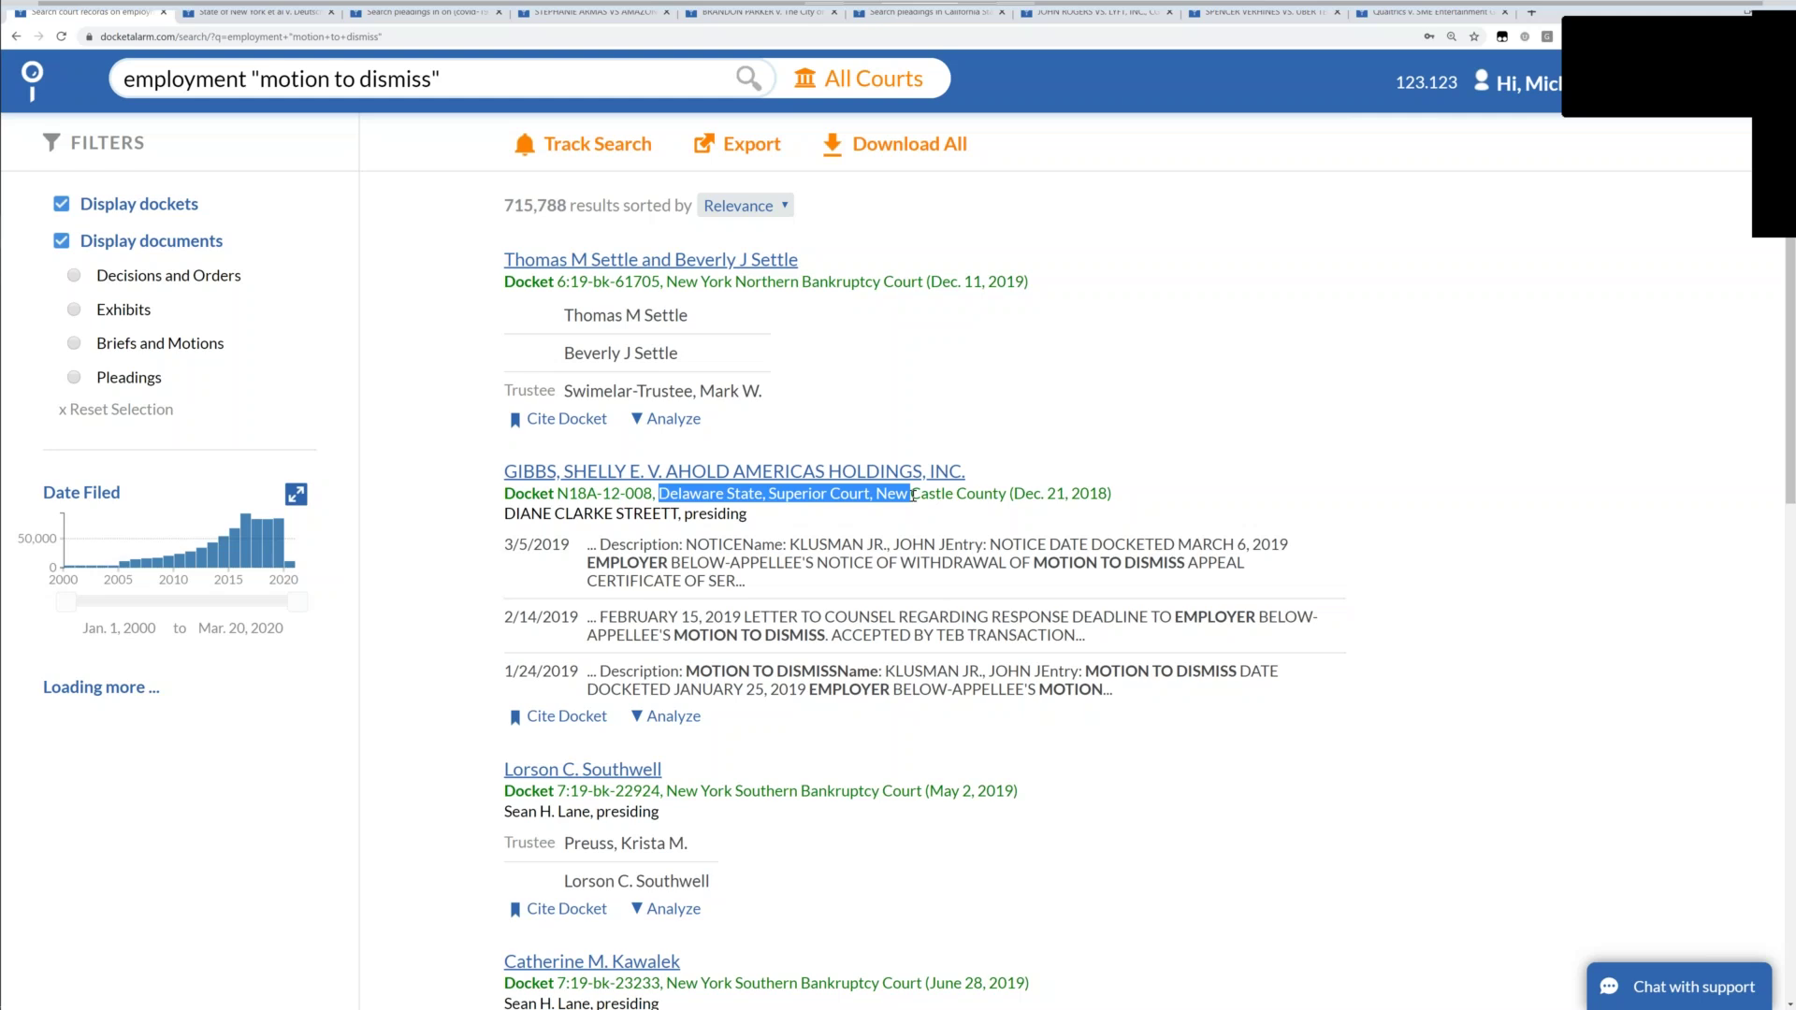
scroll(914, 495, "down", 3)
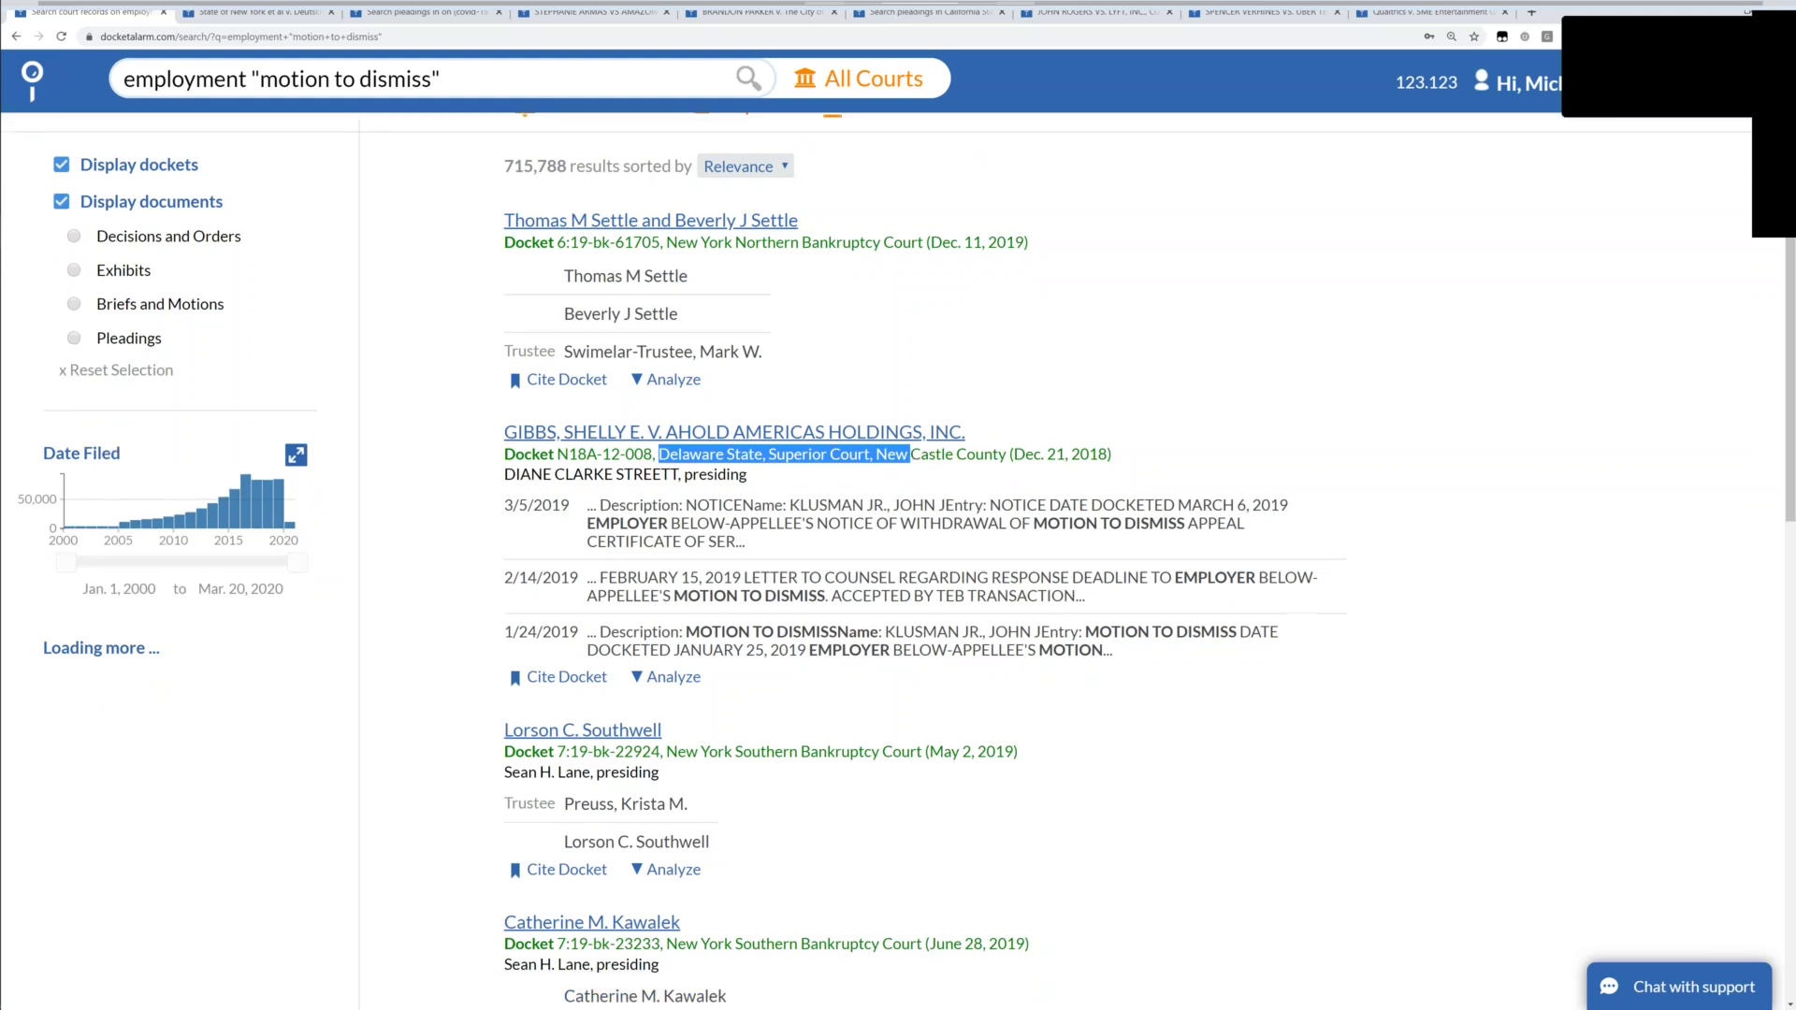
scroll(913, 496, "up", 2)
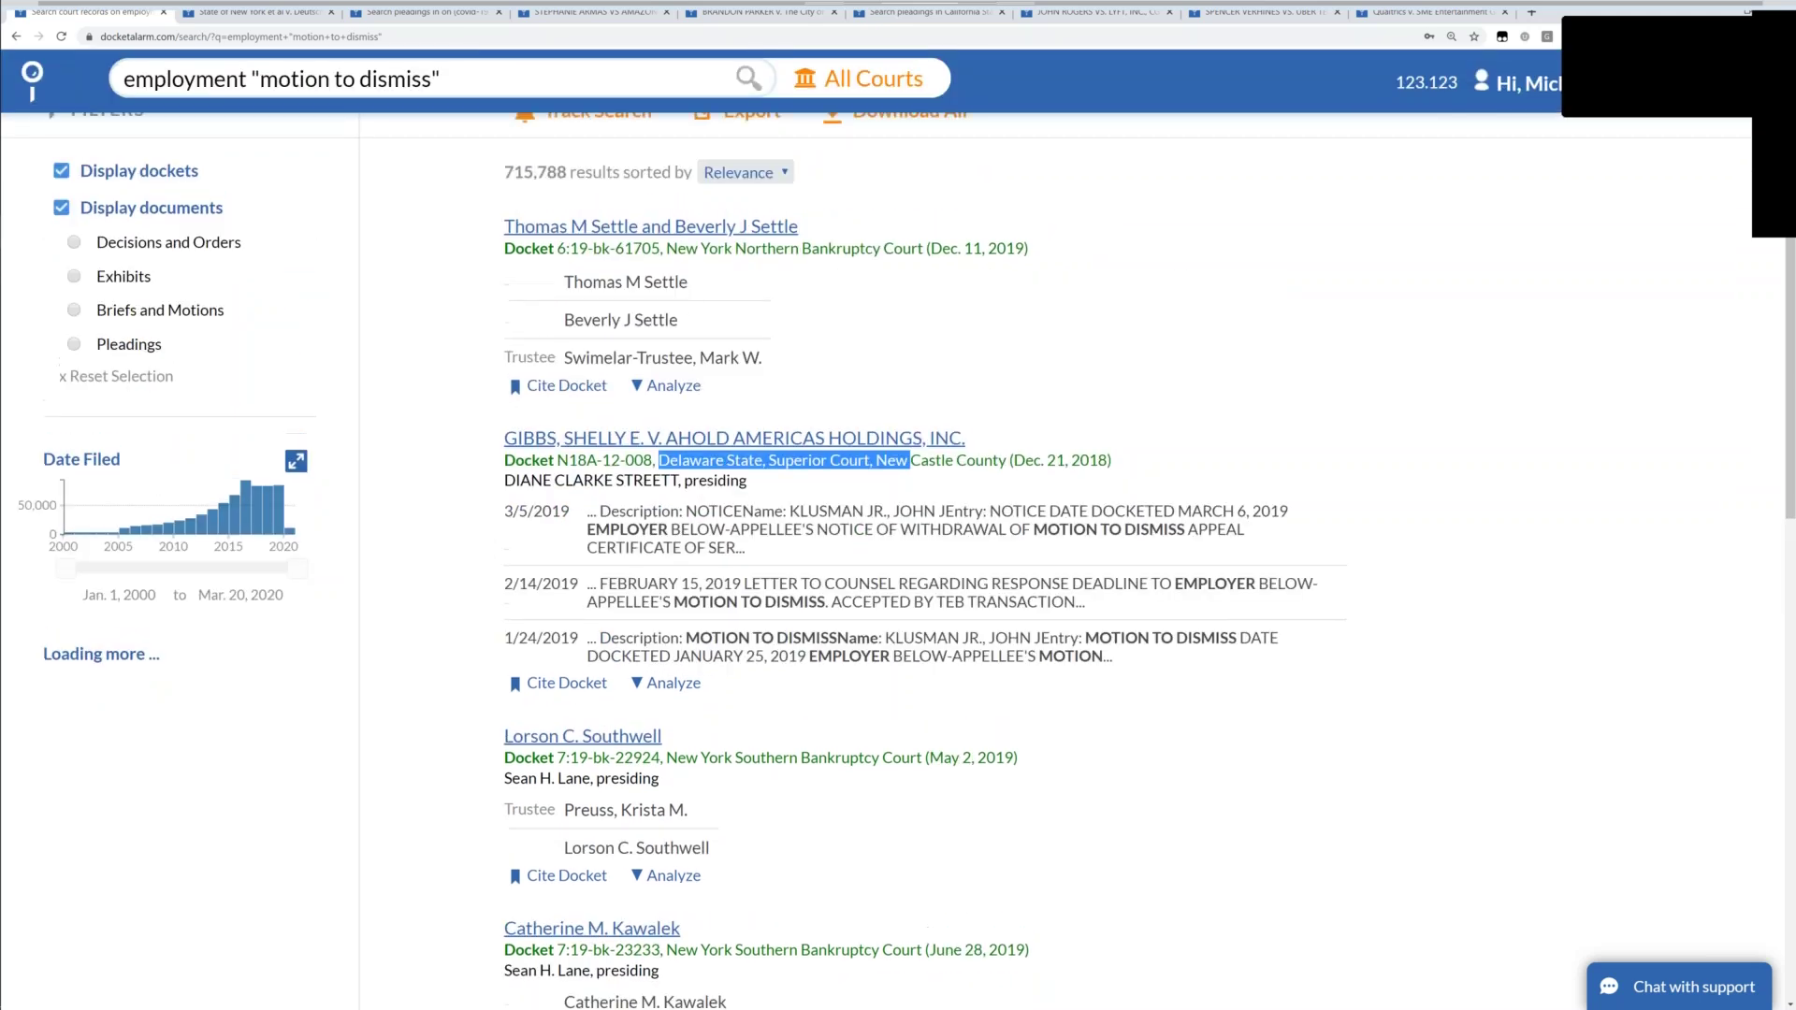
scroll(898, 561, "up", 1)
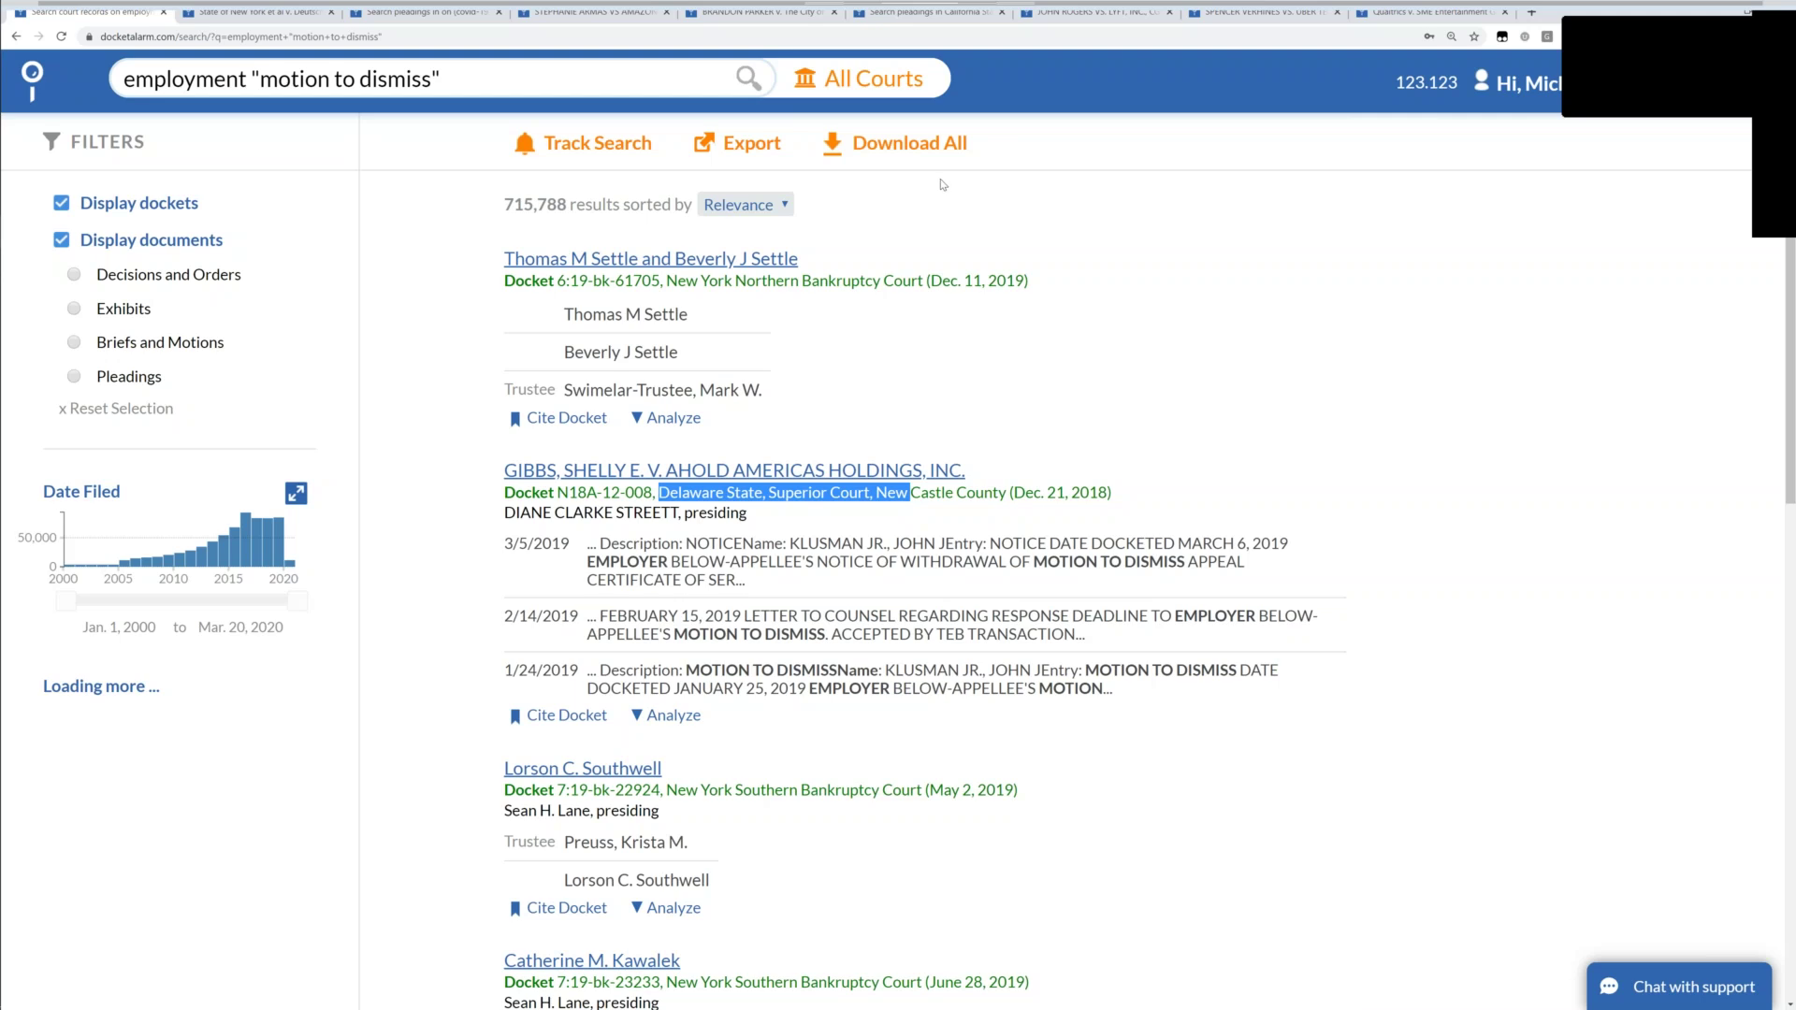
Browse the court selector's Agency, Federal and State categories, including the Illinois state courts, and leave All Courts as the search scope.
left_click(874, 95)
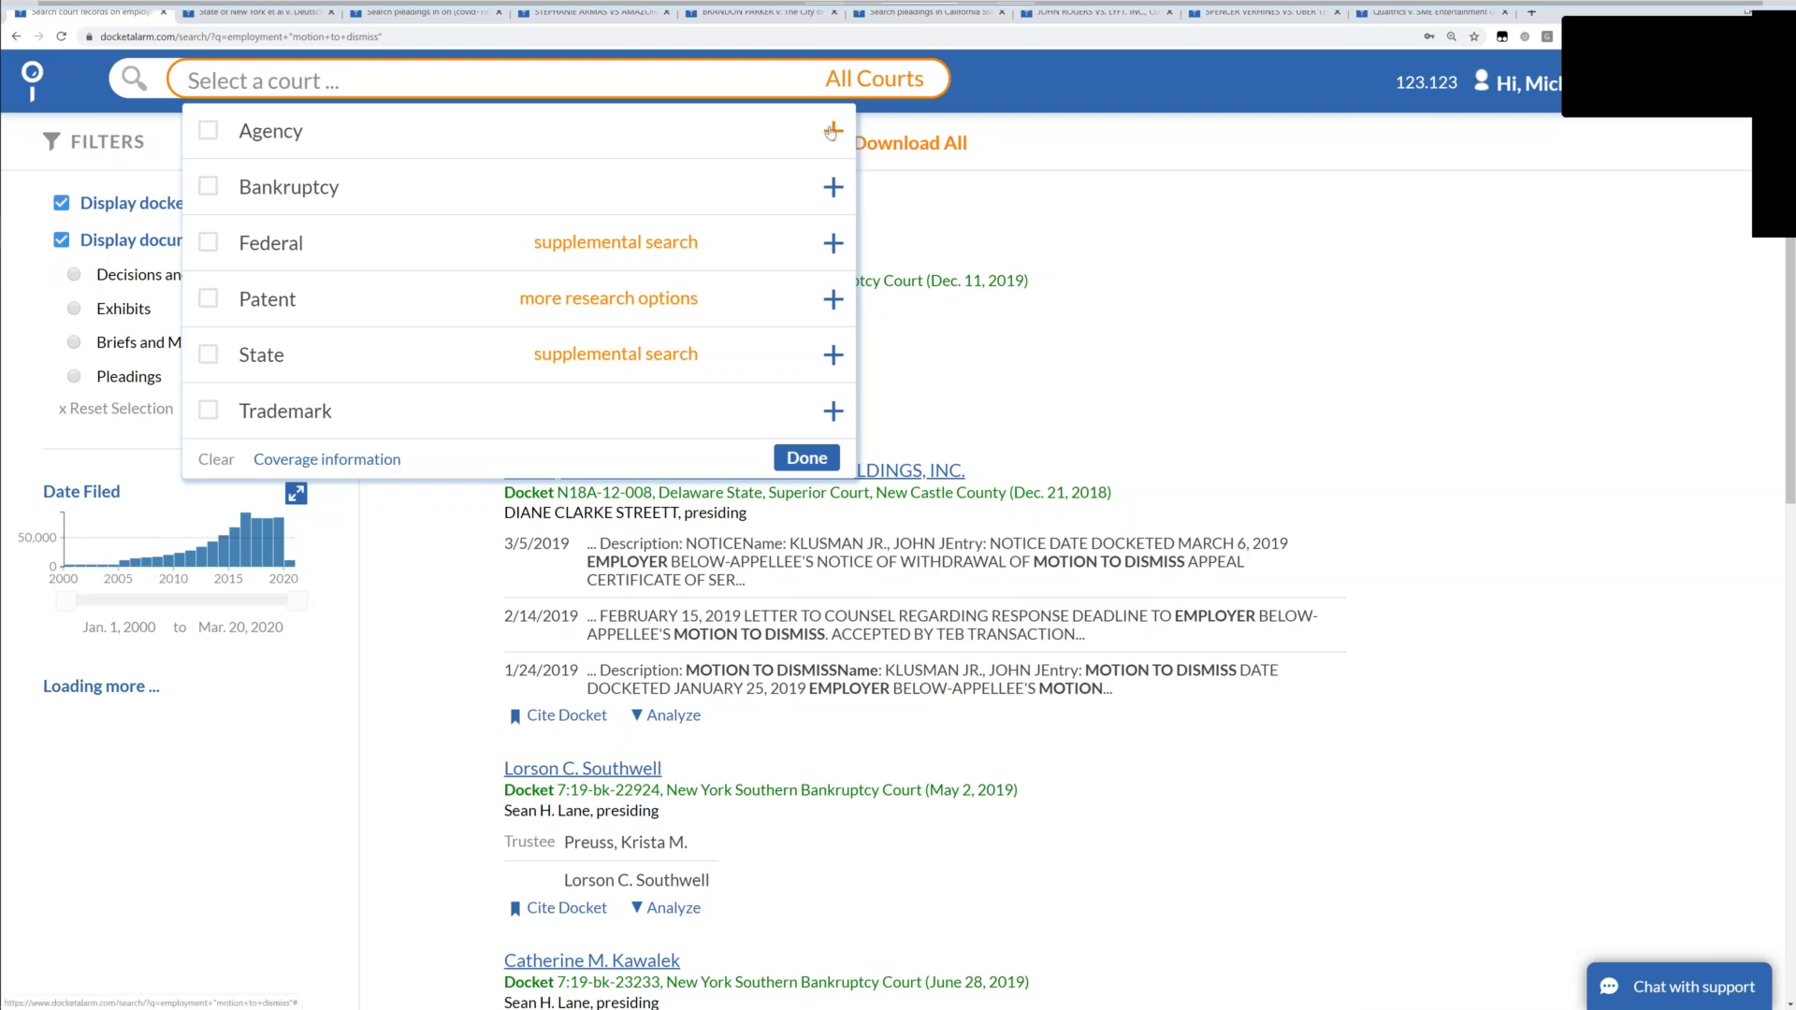
left_click(831, 131)
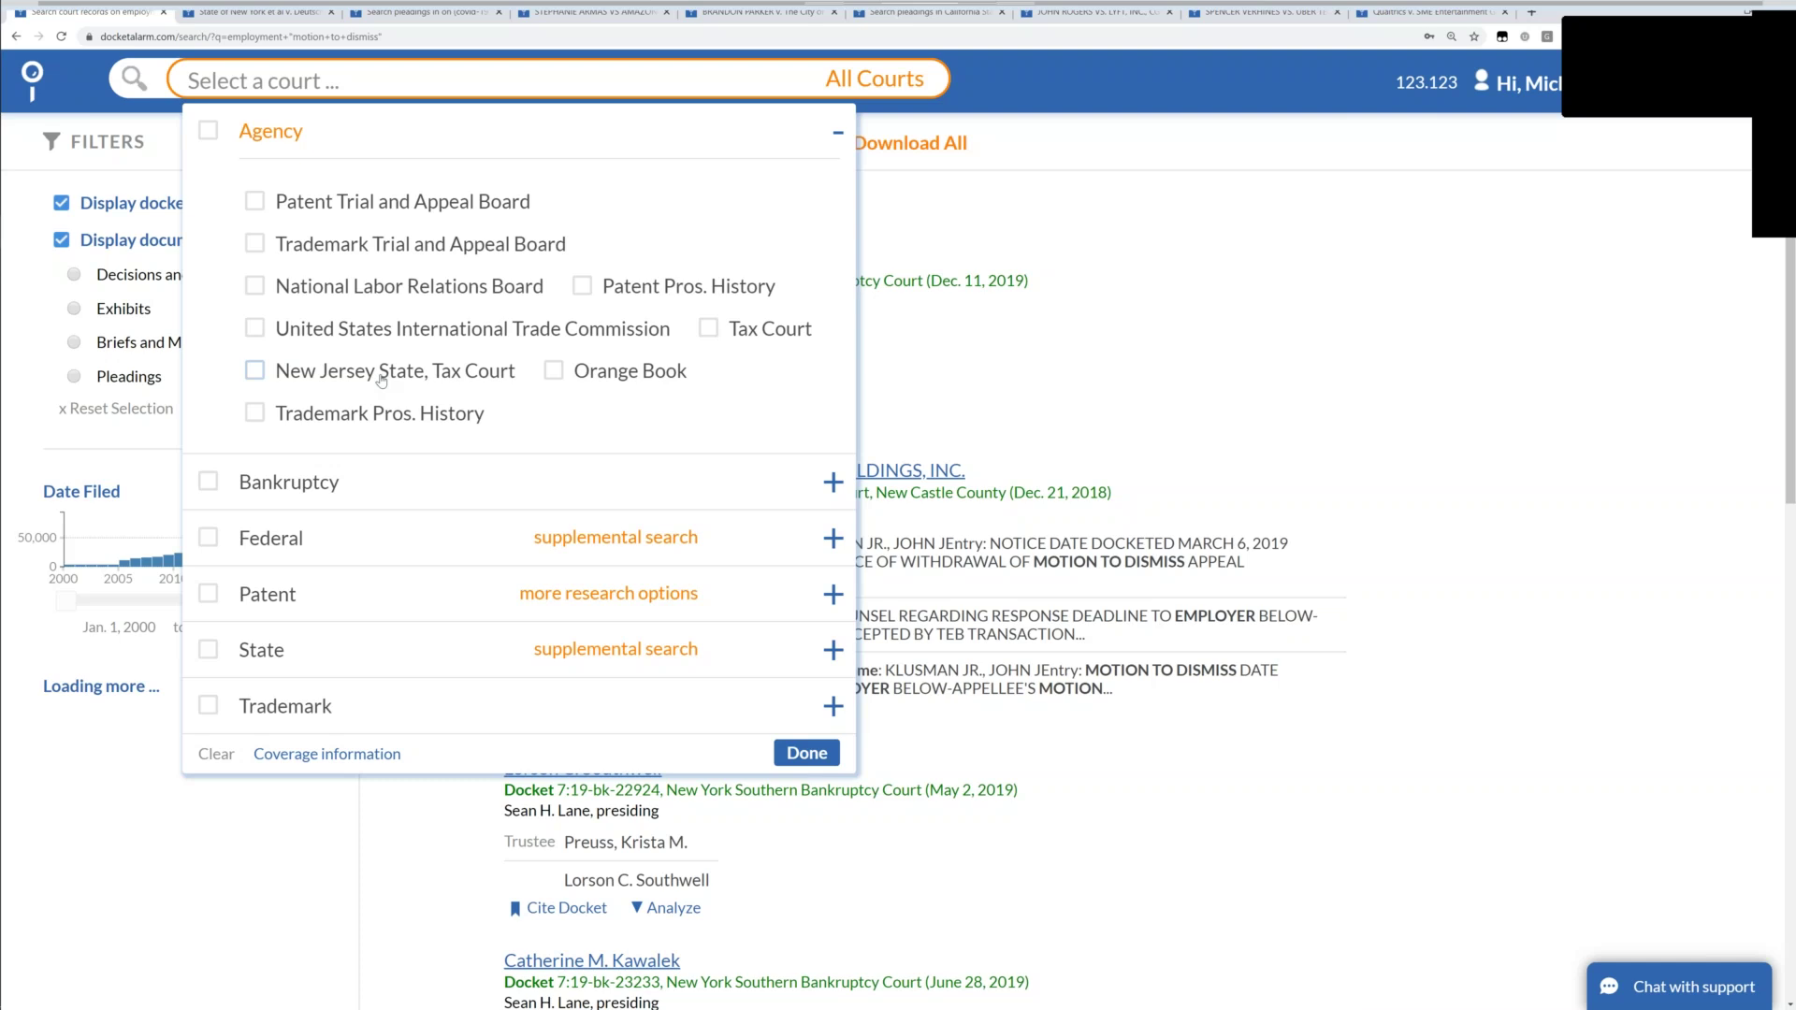
left_click(839, 131)
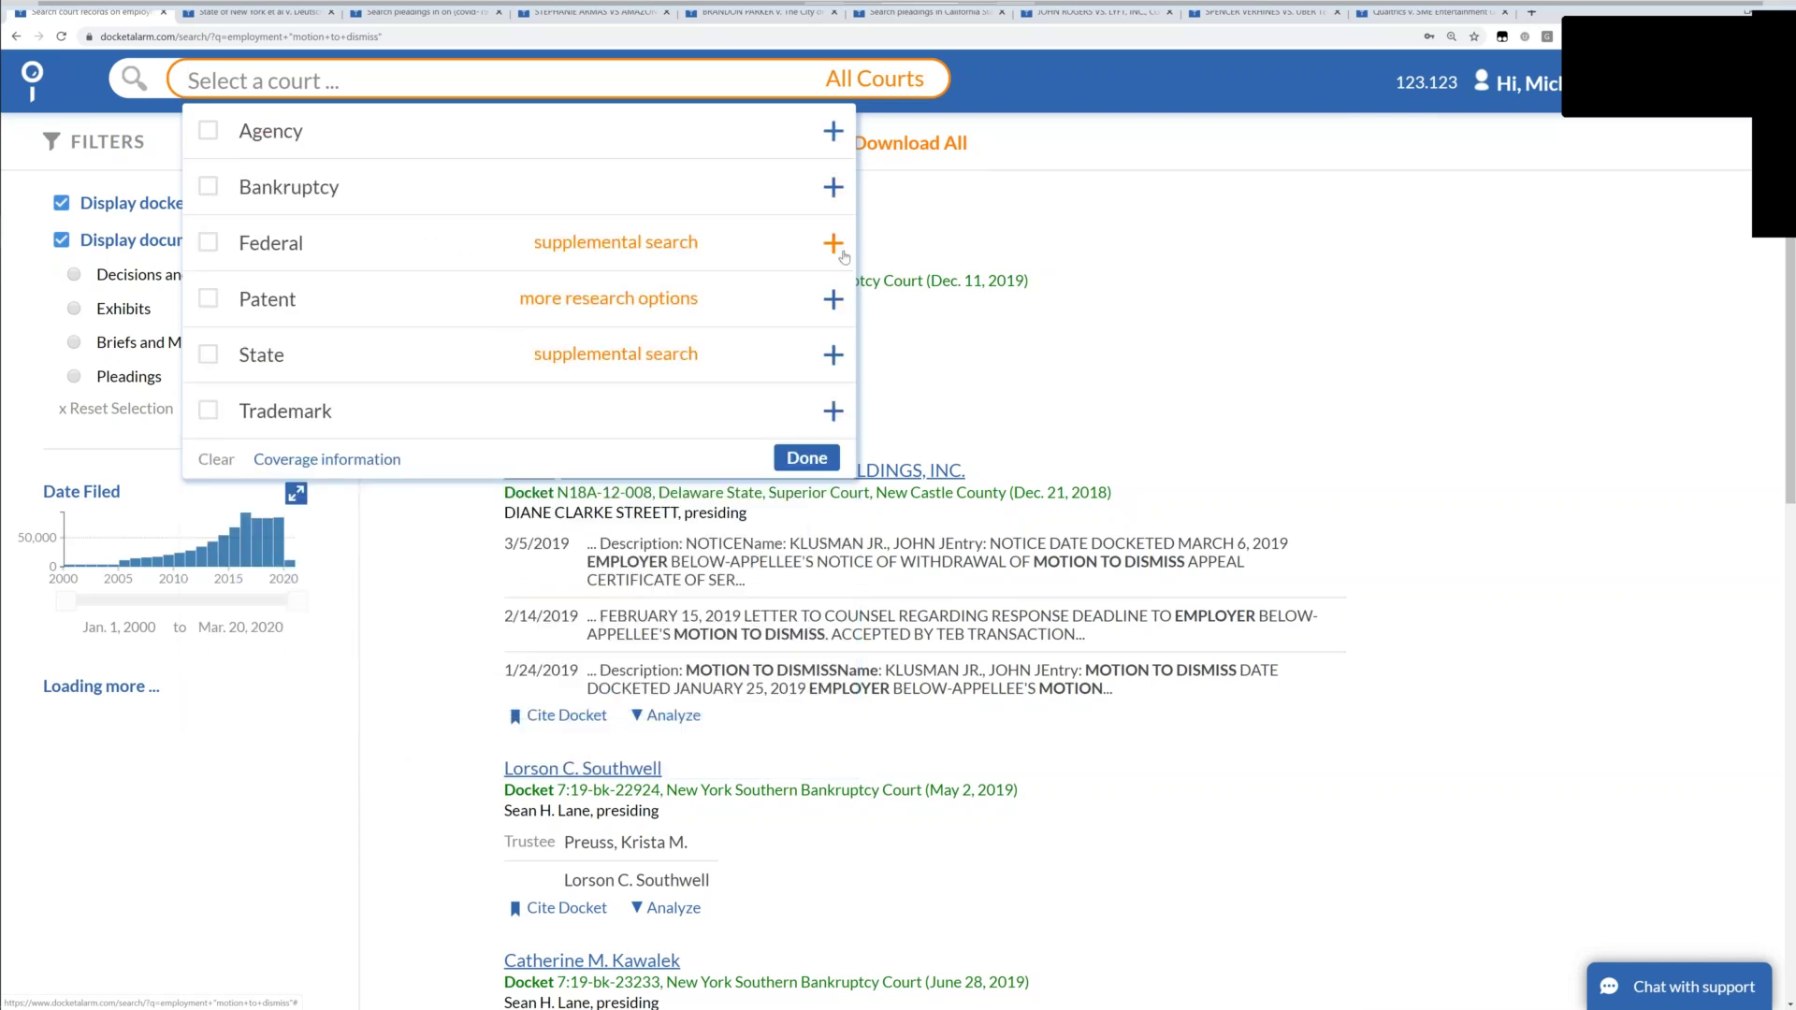
left_click(837, 245)
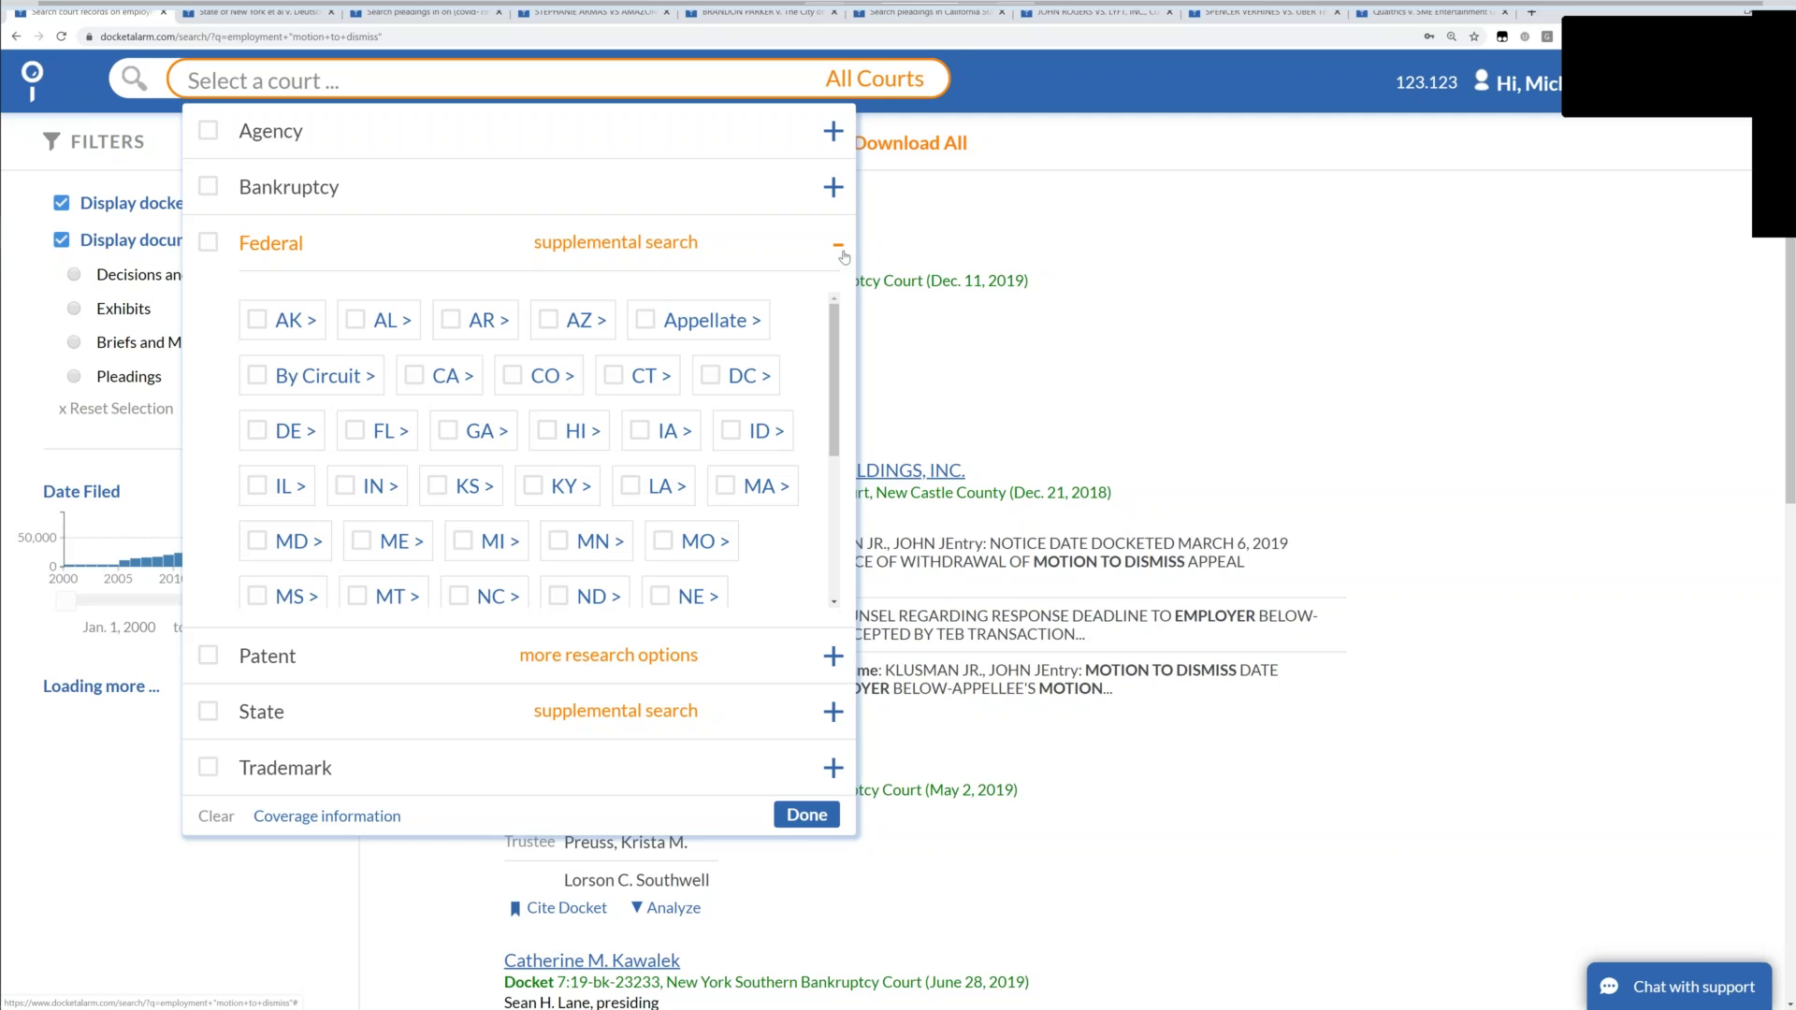
left_click(838, 247)
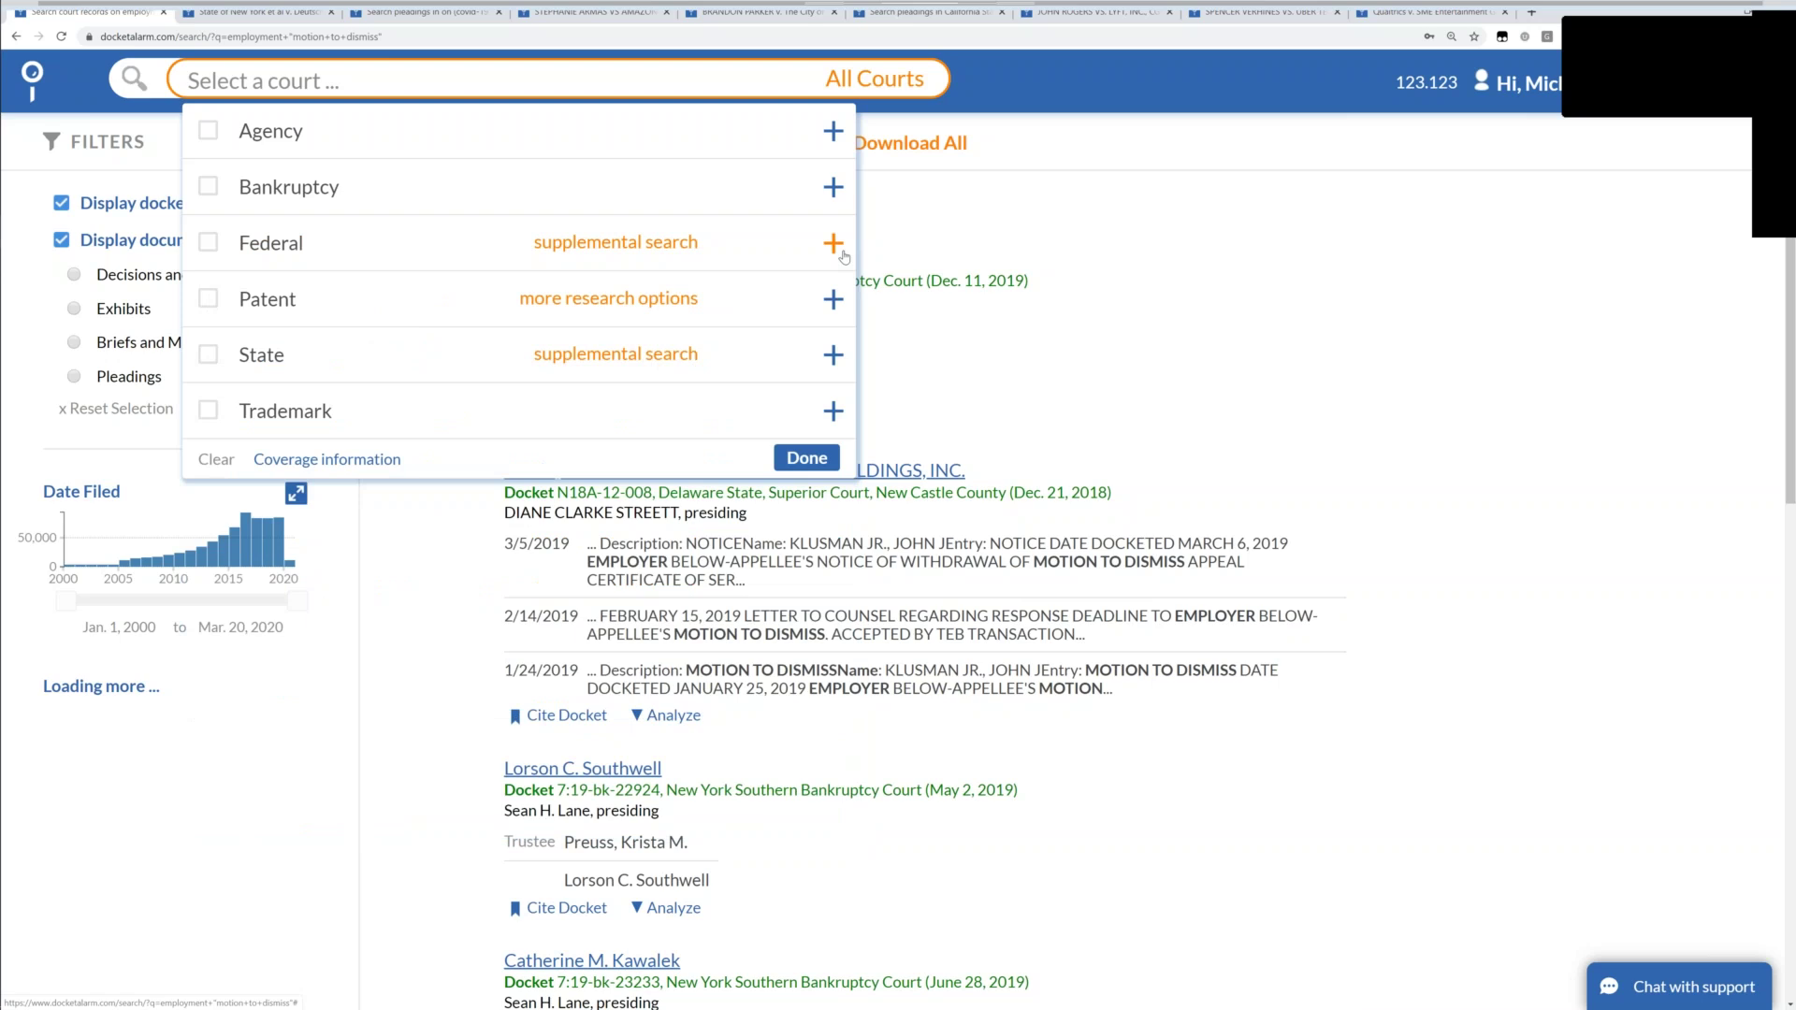
left_click(833, 356)
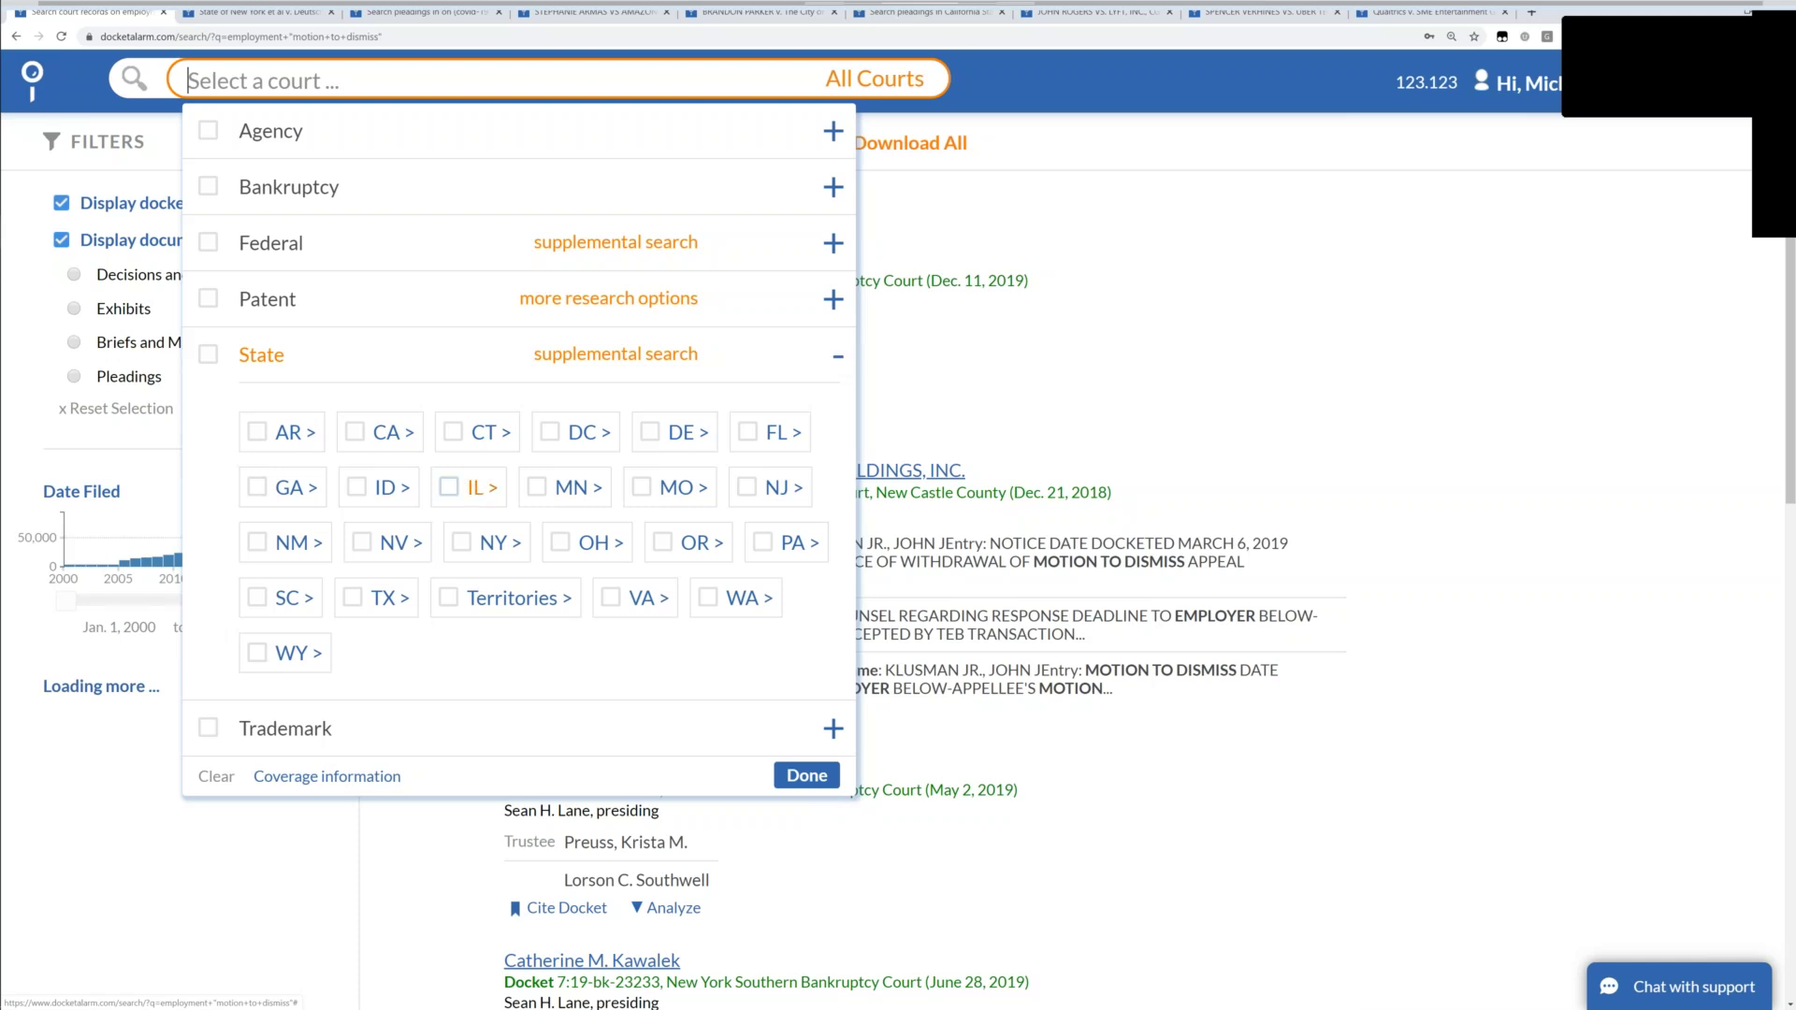
left_click(478, 487)
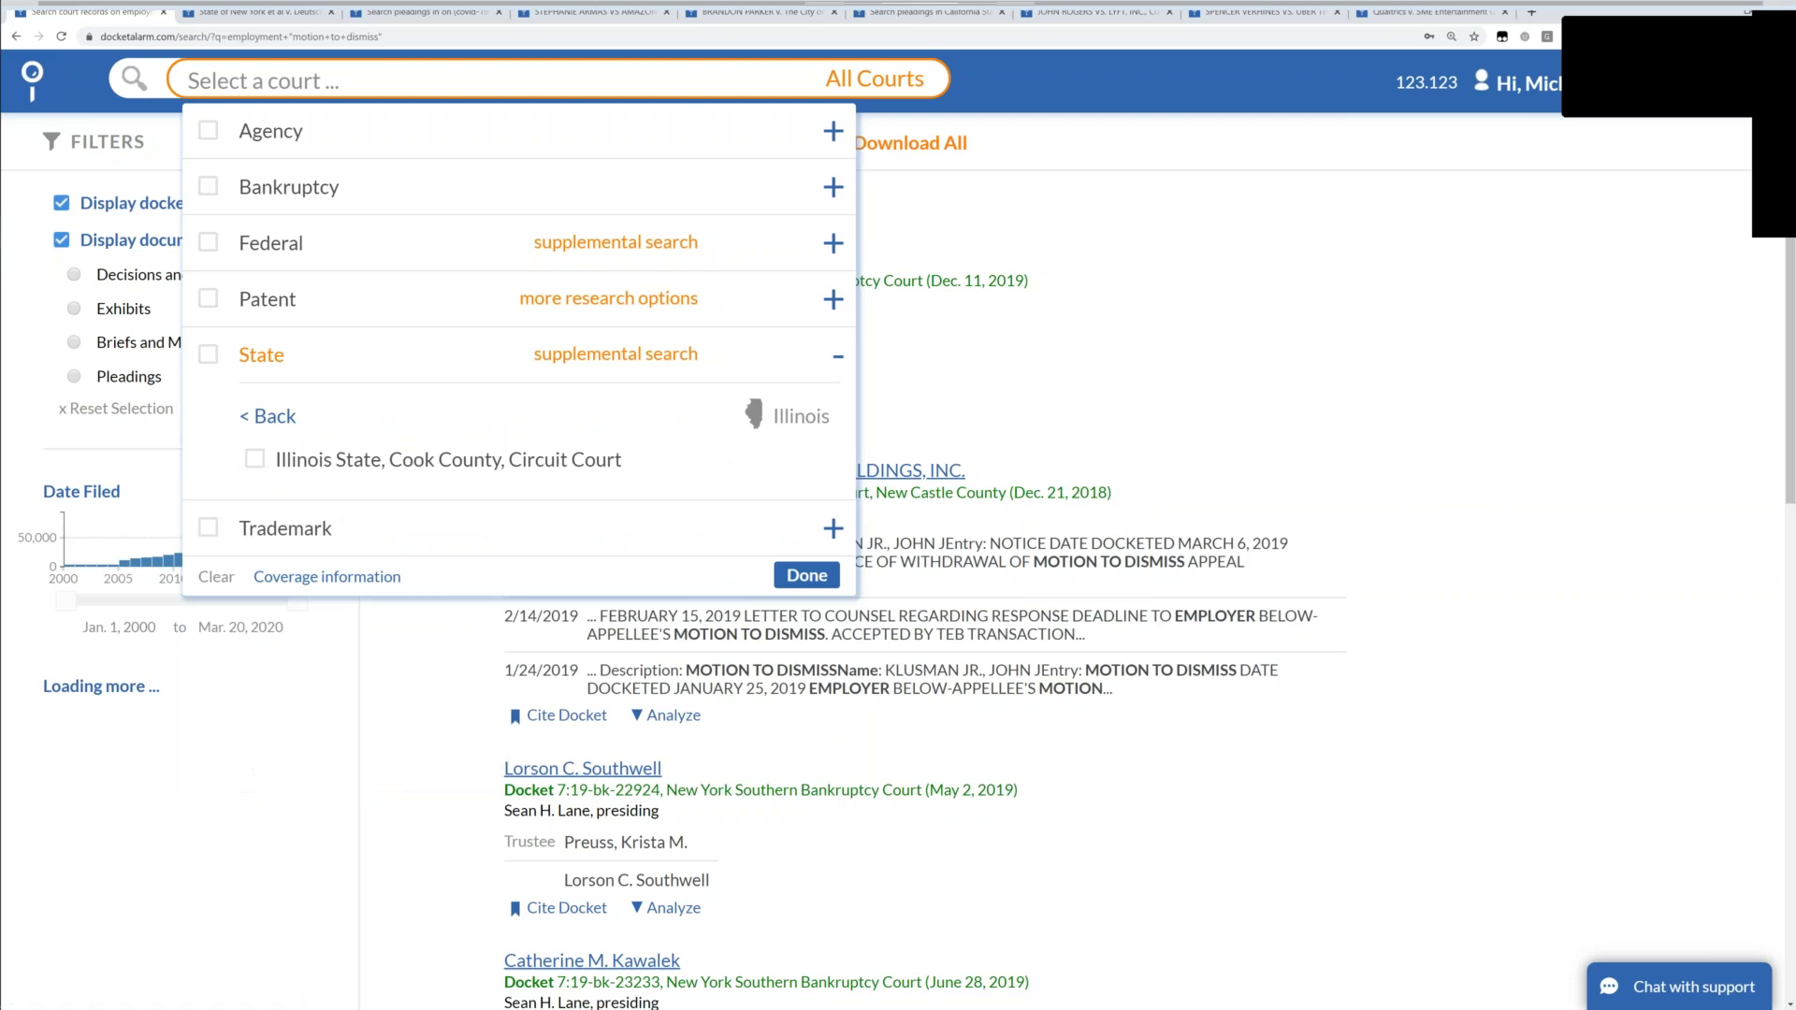
left_click(269, 417)
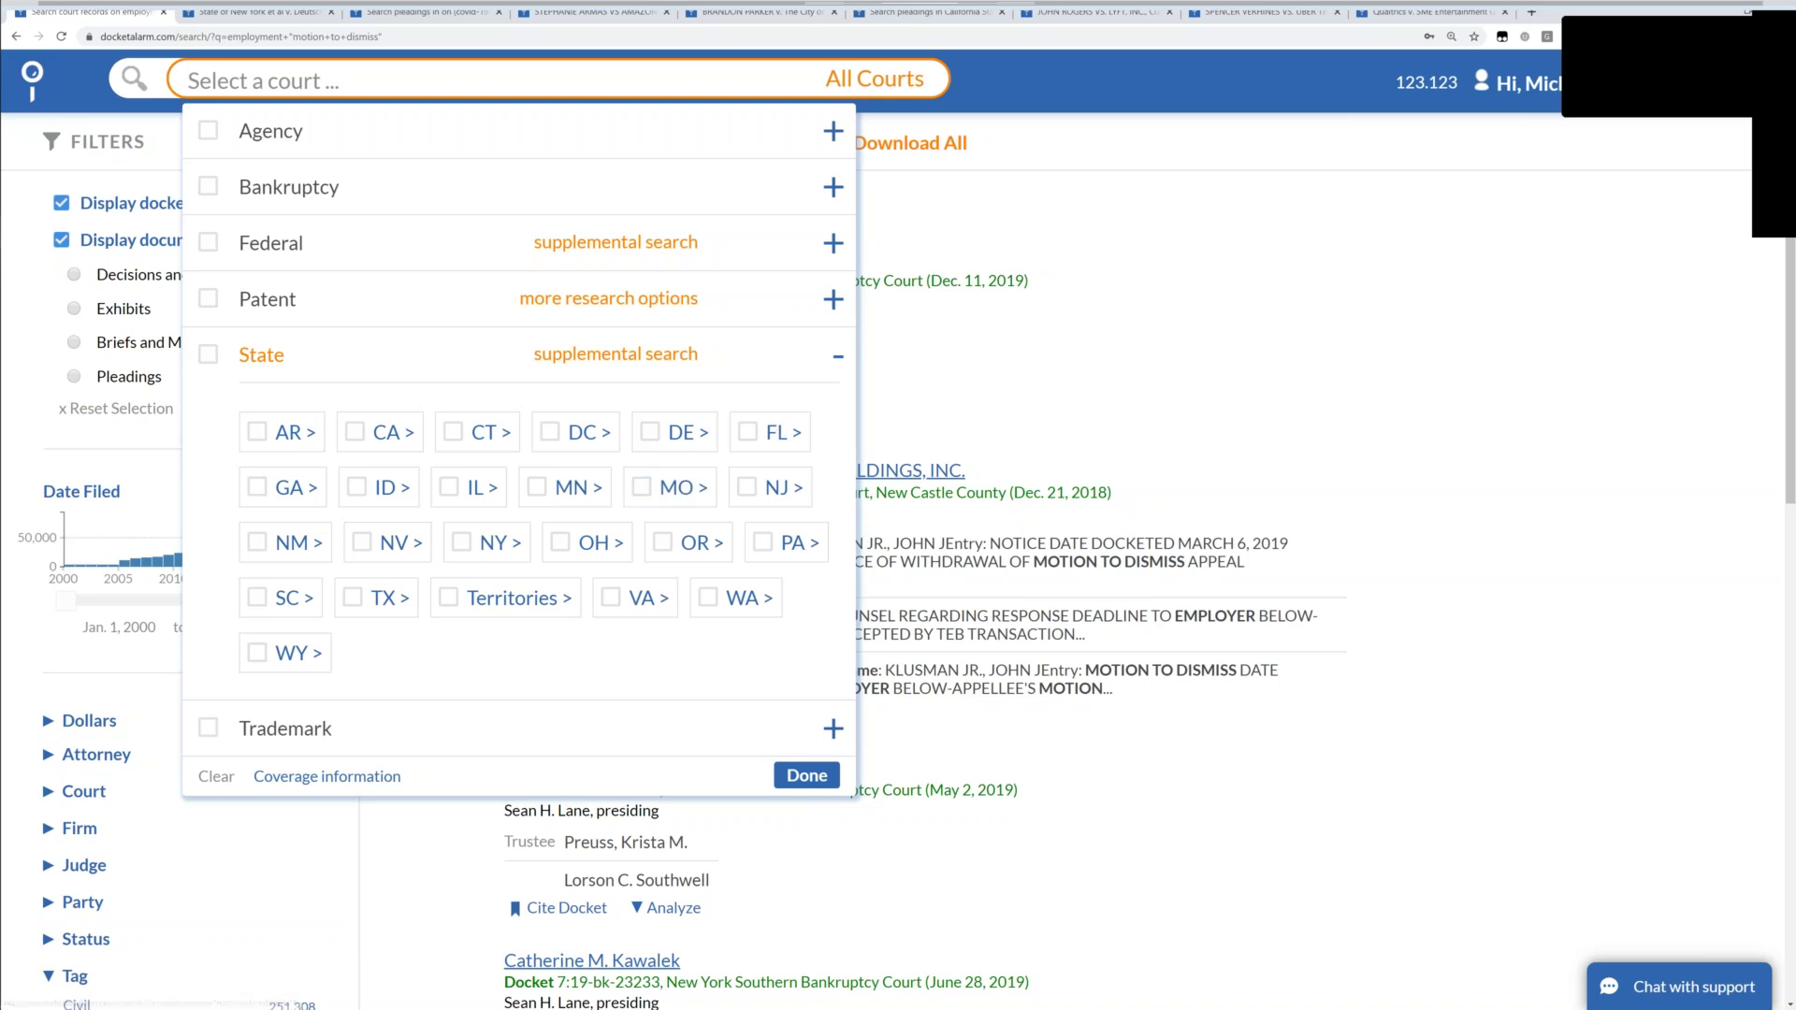
left_click(836, 356)
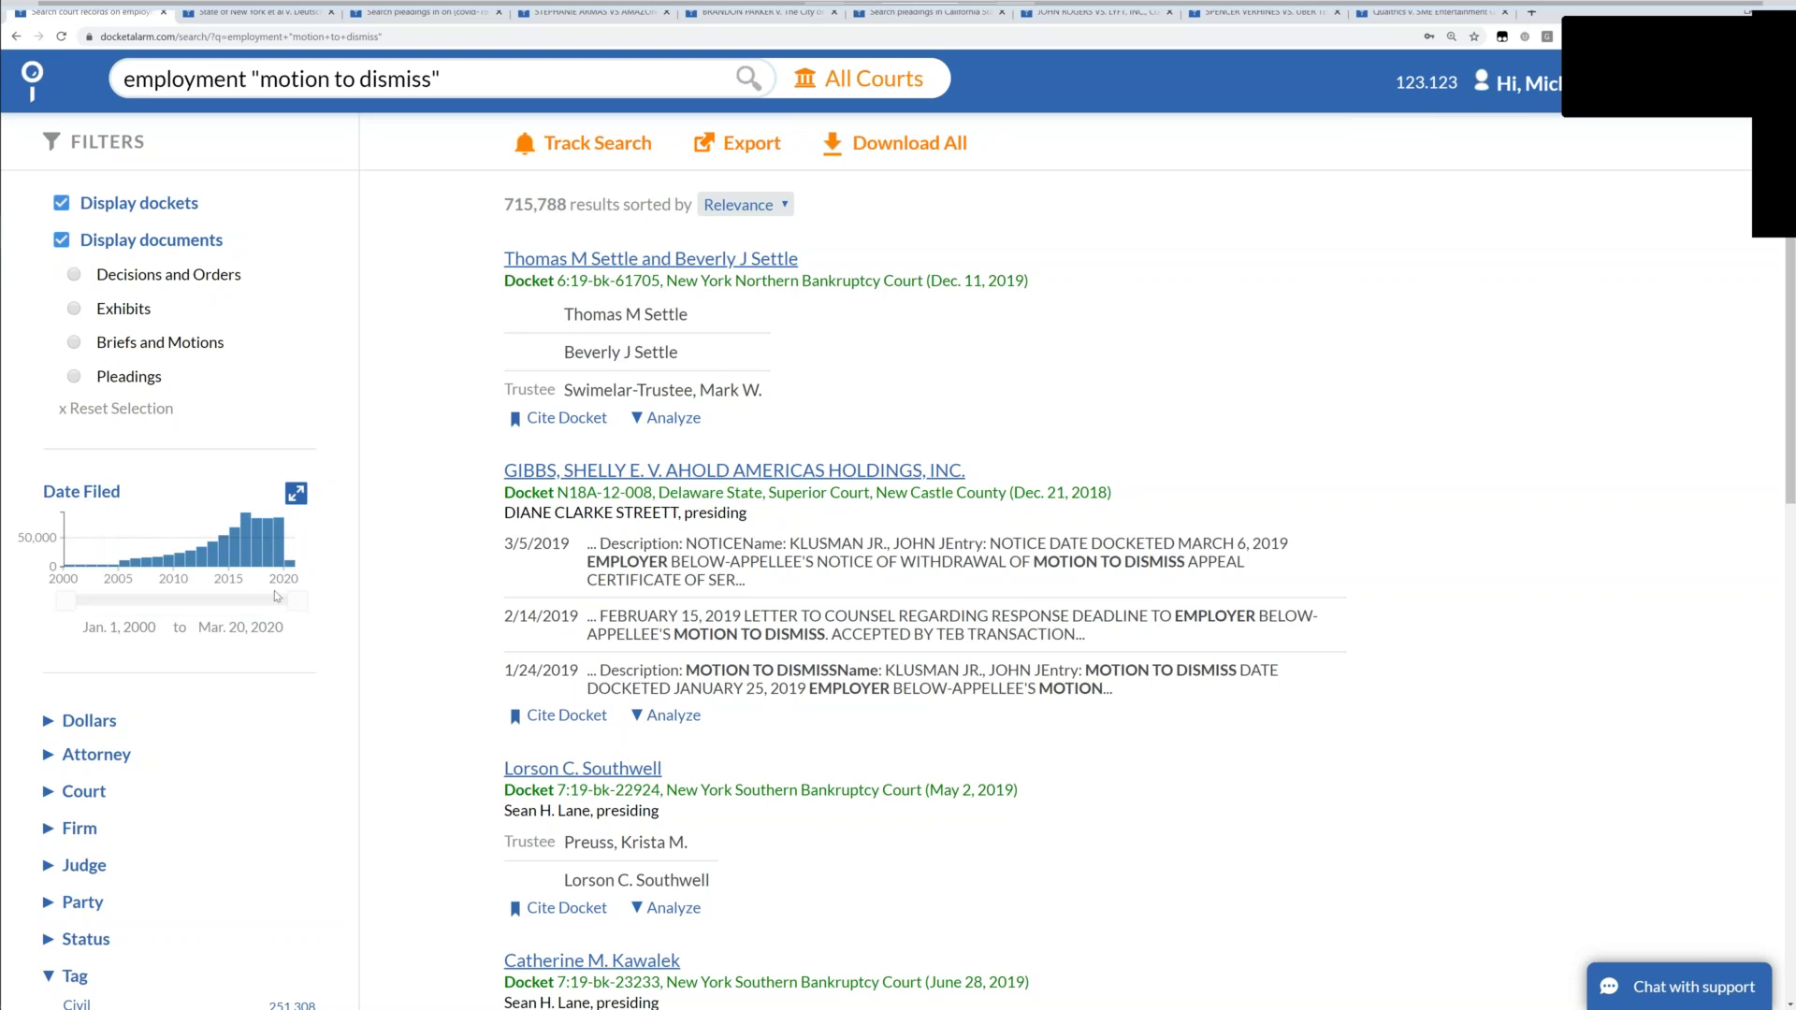
Filter the employment "motion to dismiss" results to the Supreme Court of the United States.
mouse_move(261, 535)
scroll(371, 646, "down", 1)
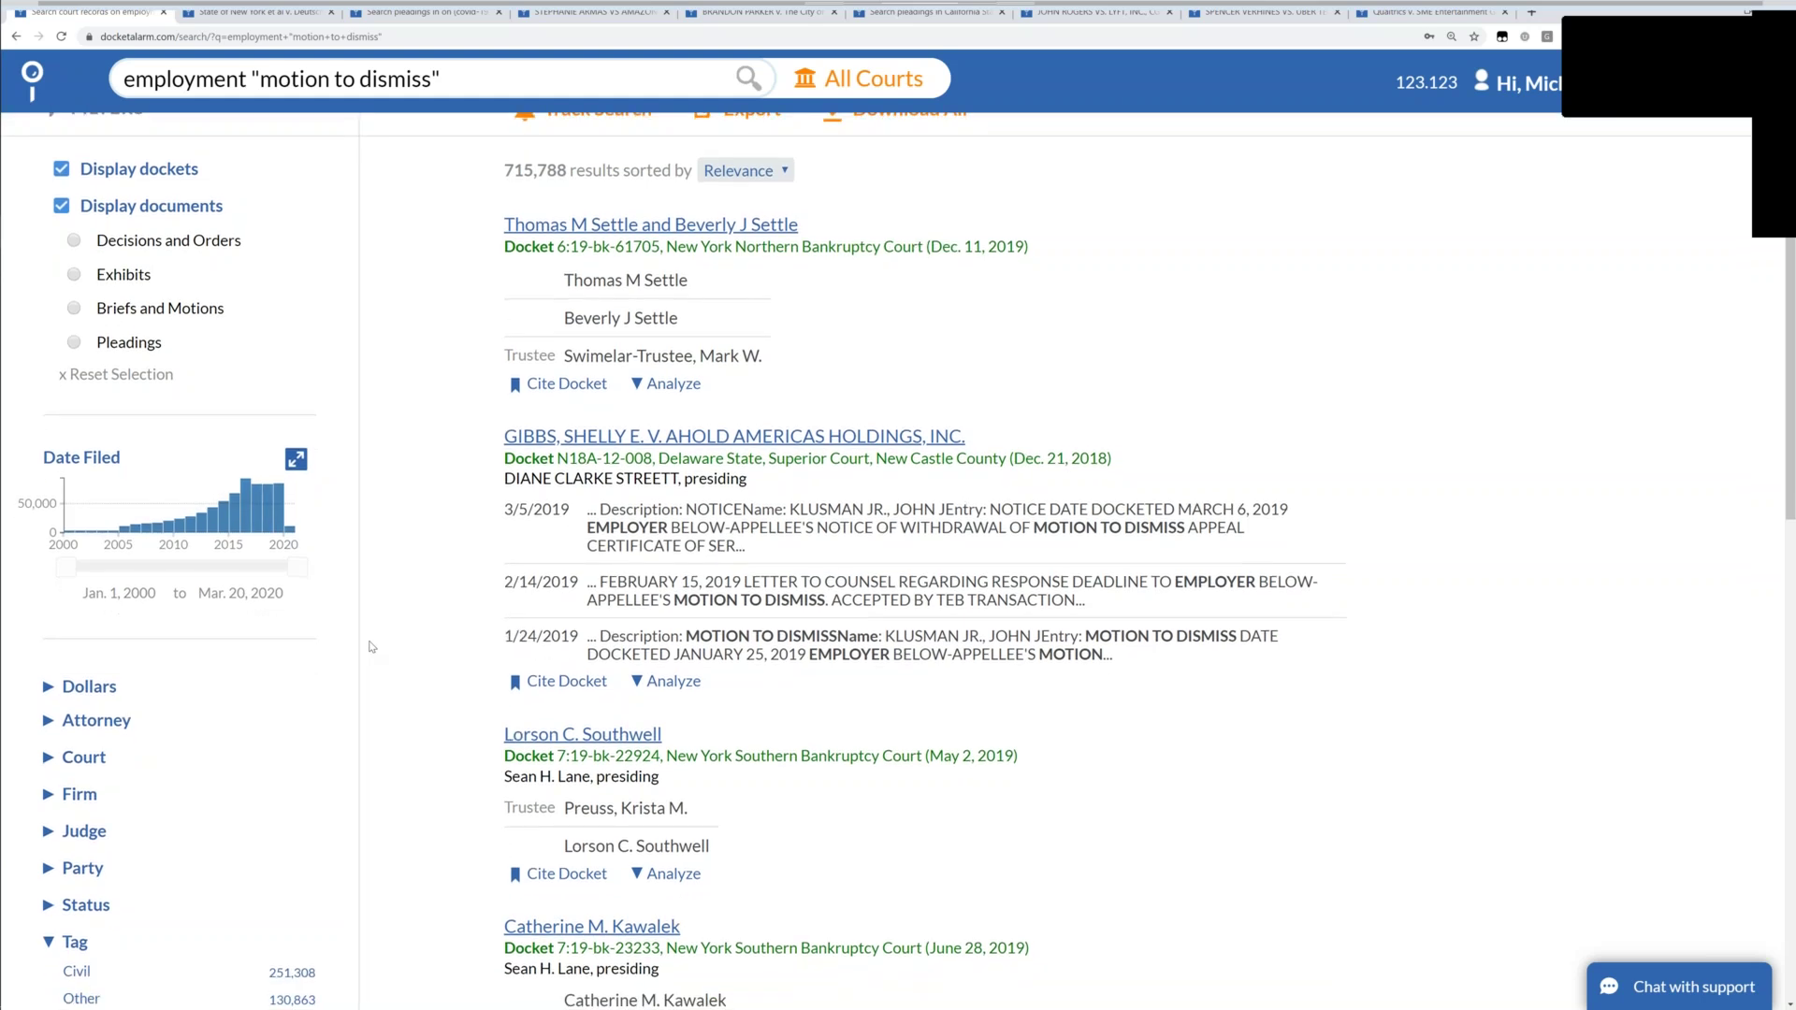
scroll(371, 647, "down", 1)
scroll(372, 646, "down", 2)
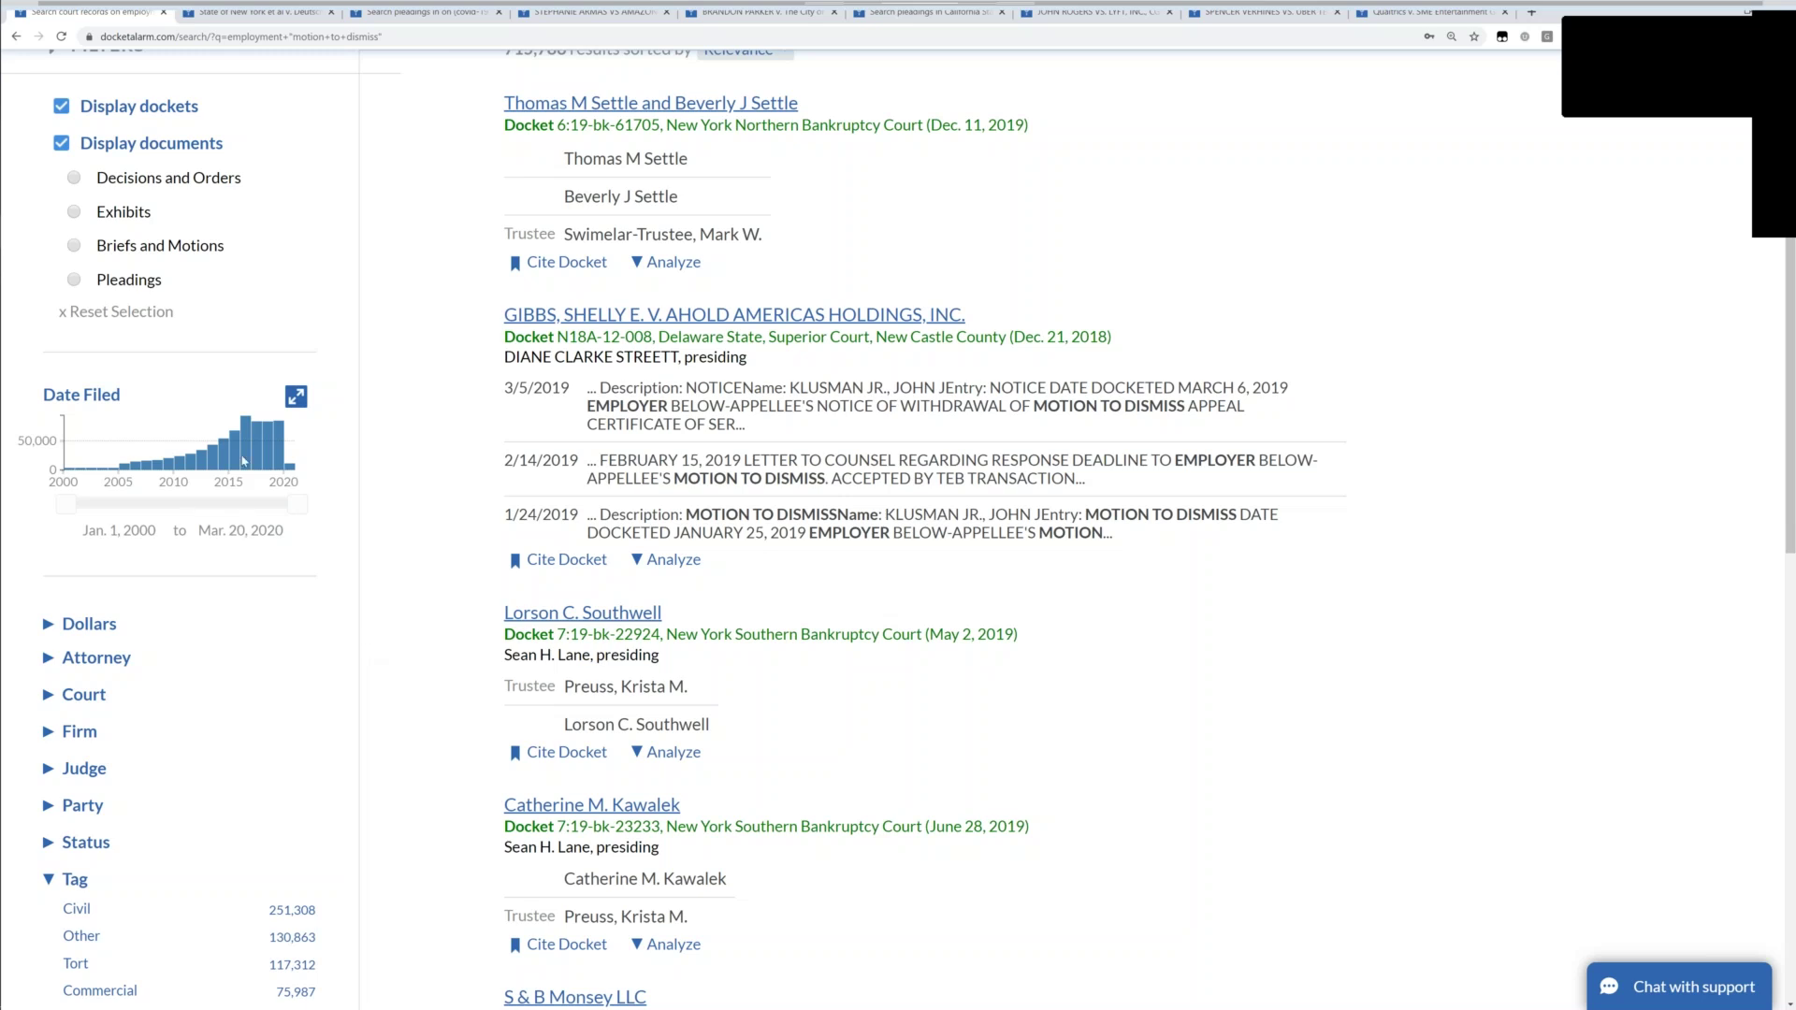
mouse_move(237, 450)
left_click(83, 702)
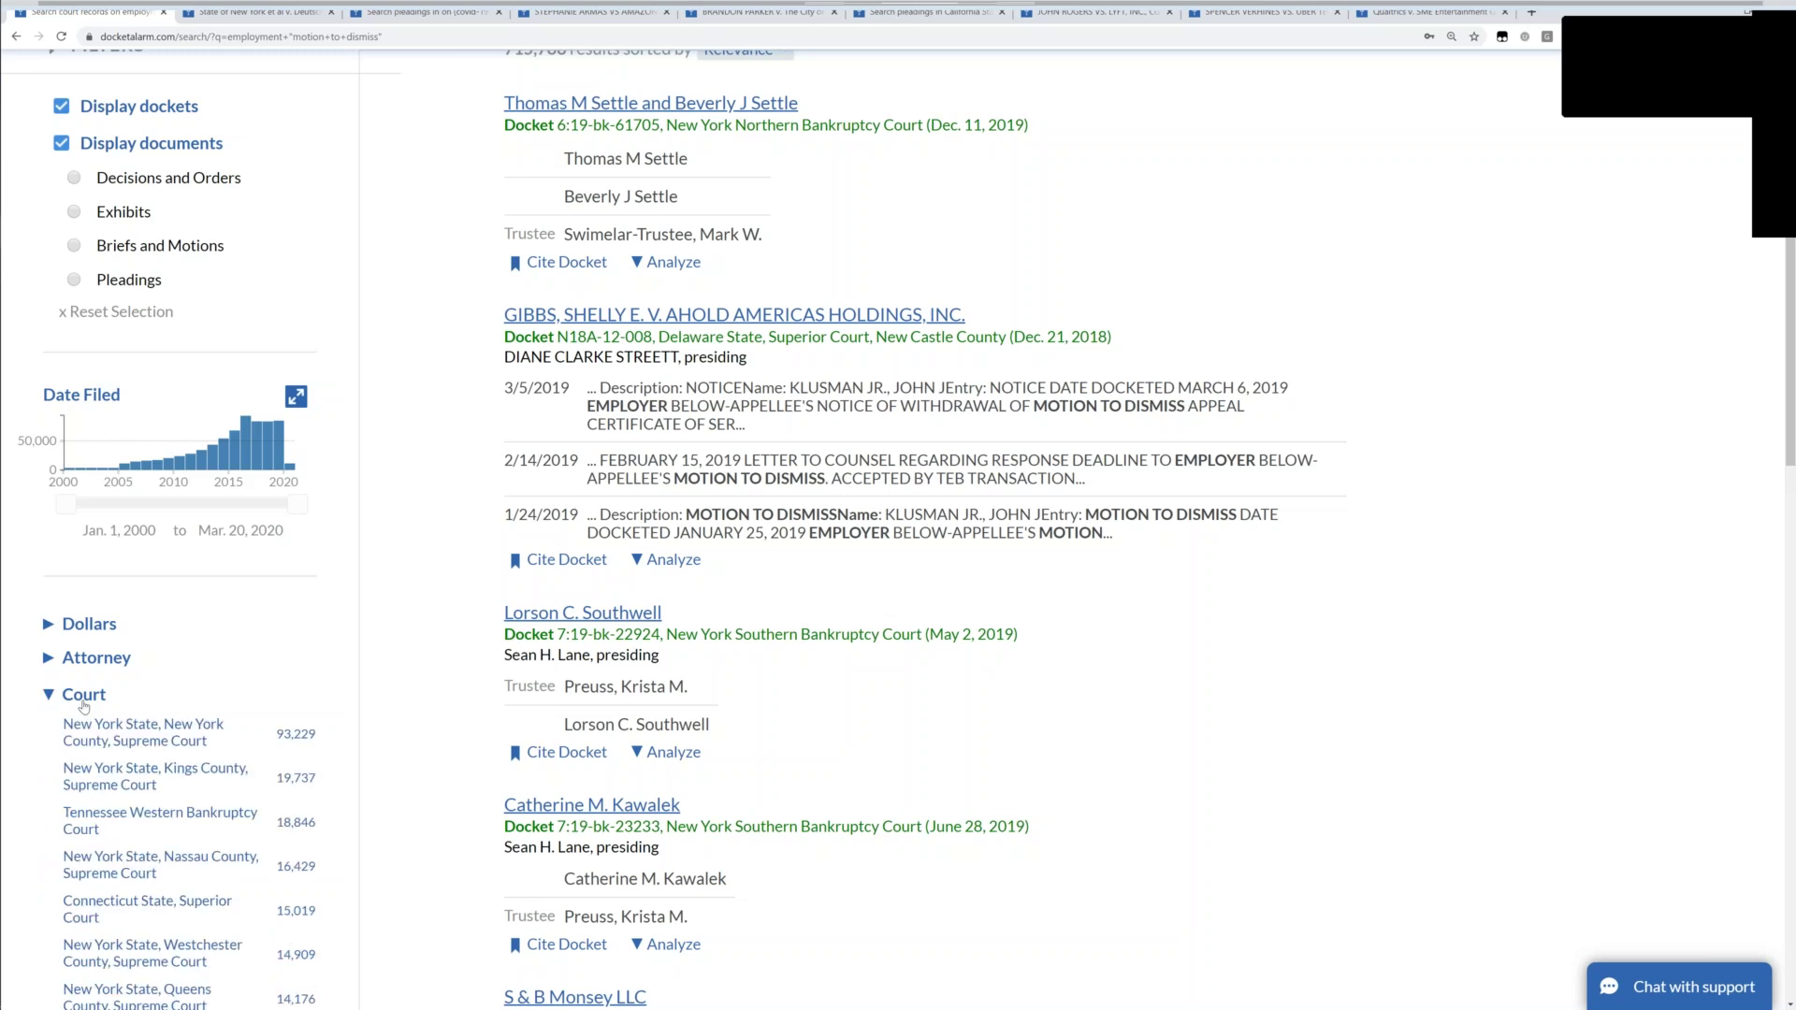
scroll(83, 707, "down", 3)
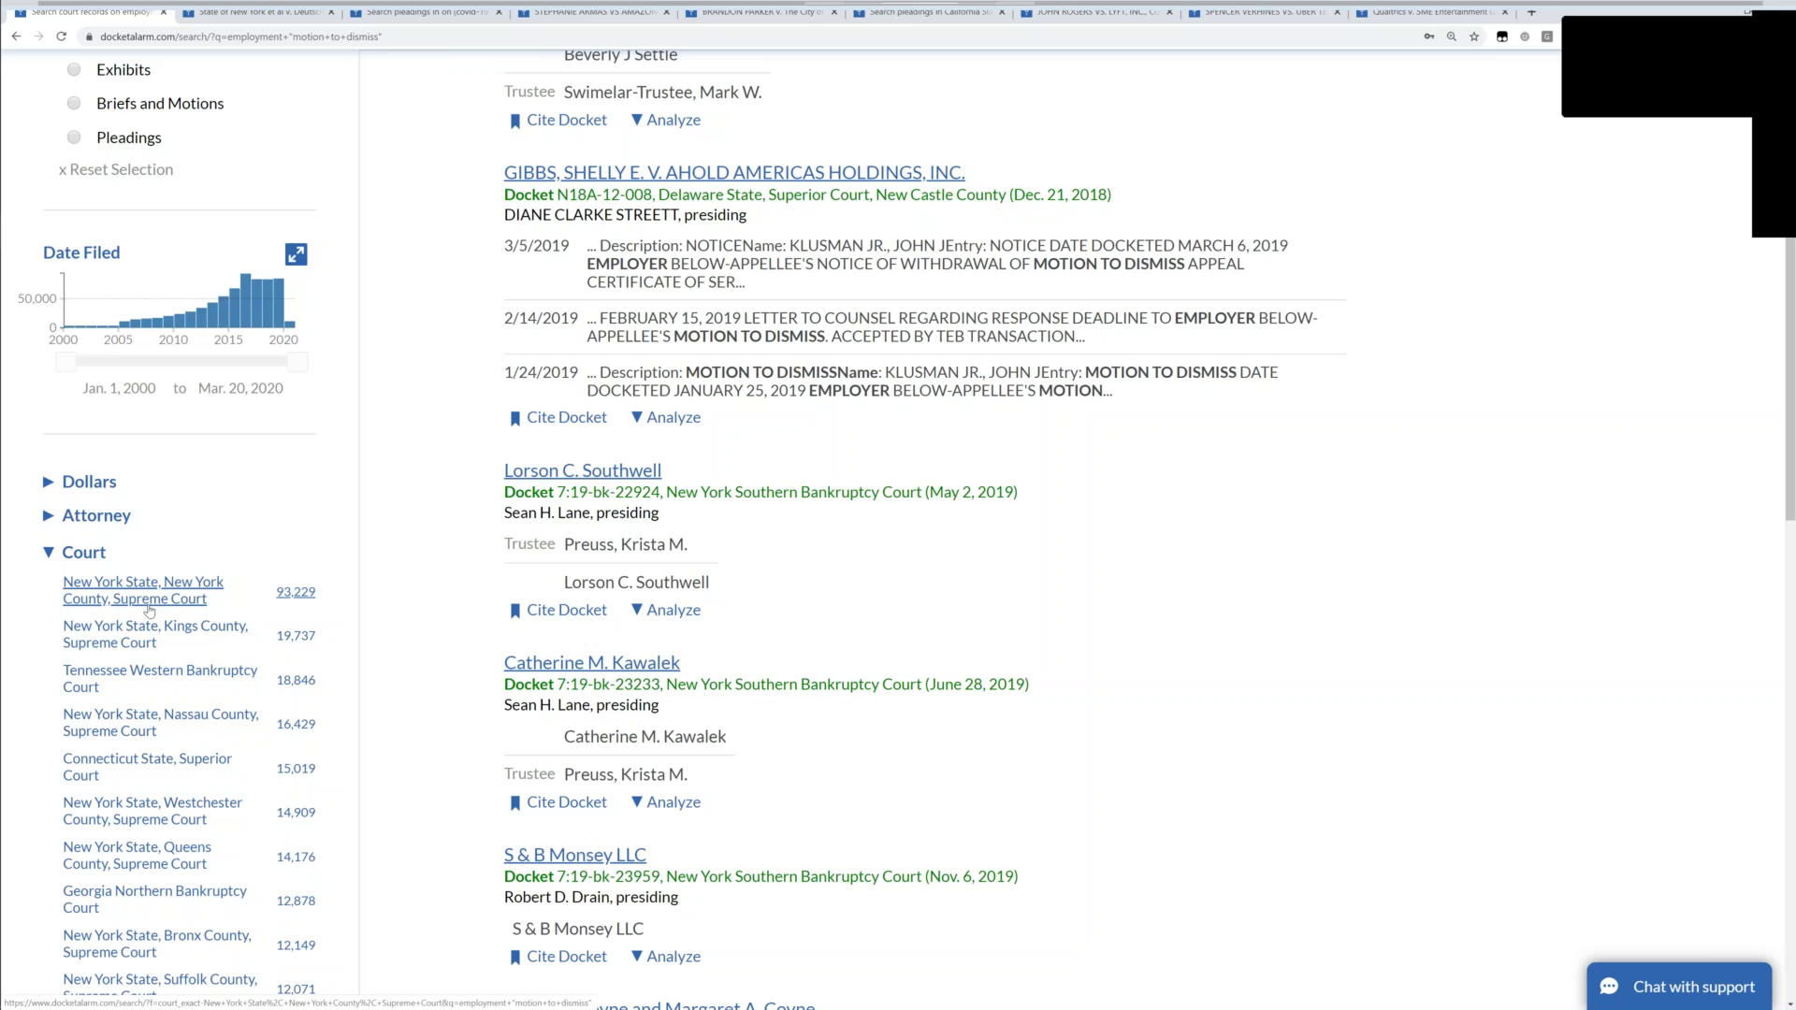
scroll(149, 611, "down", 7)
left_click(221, 648)
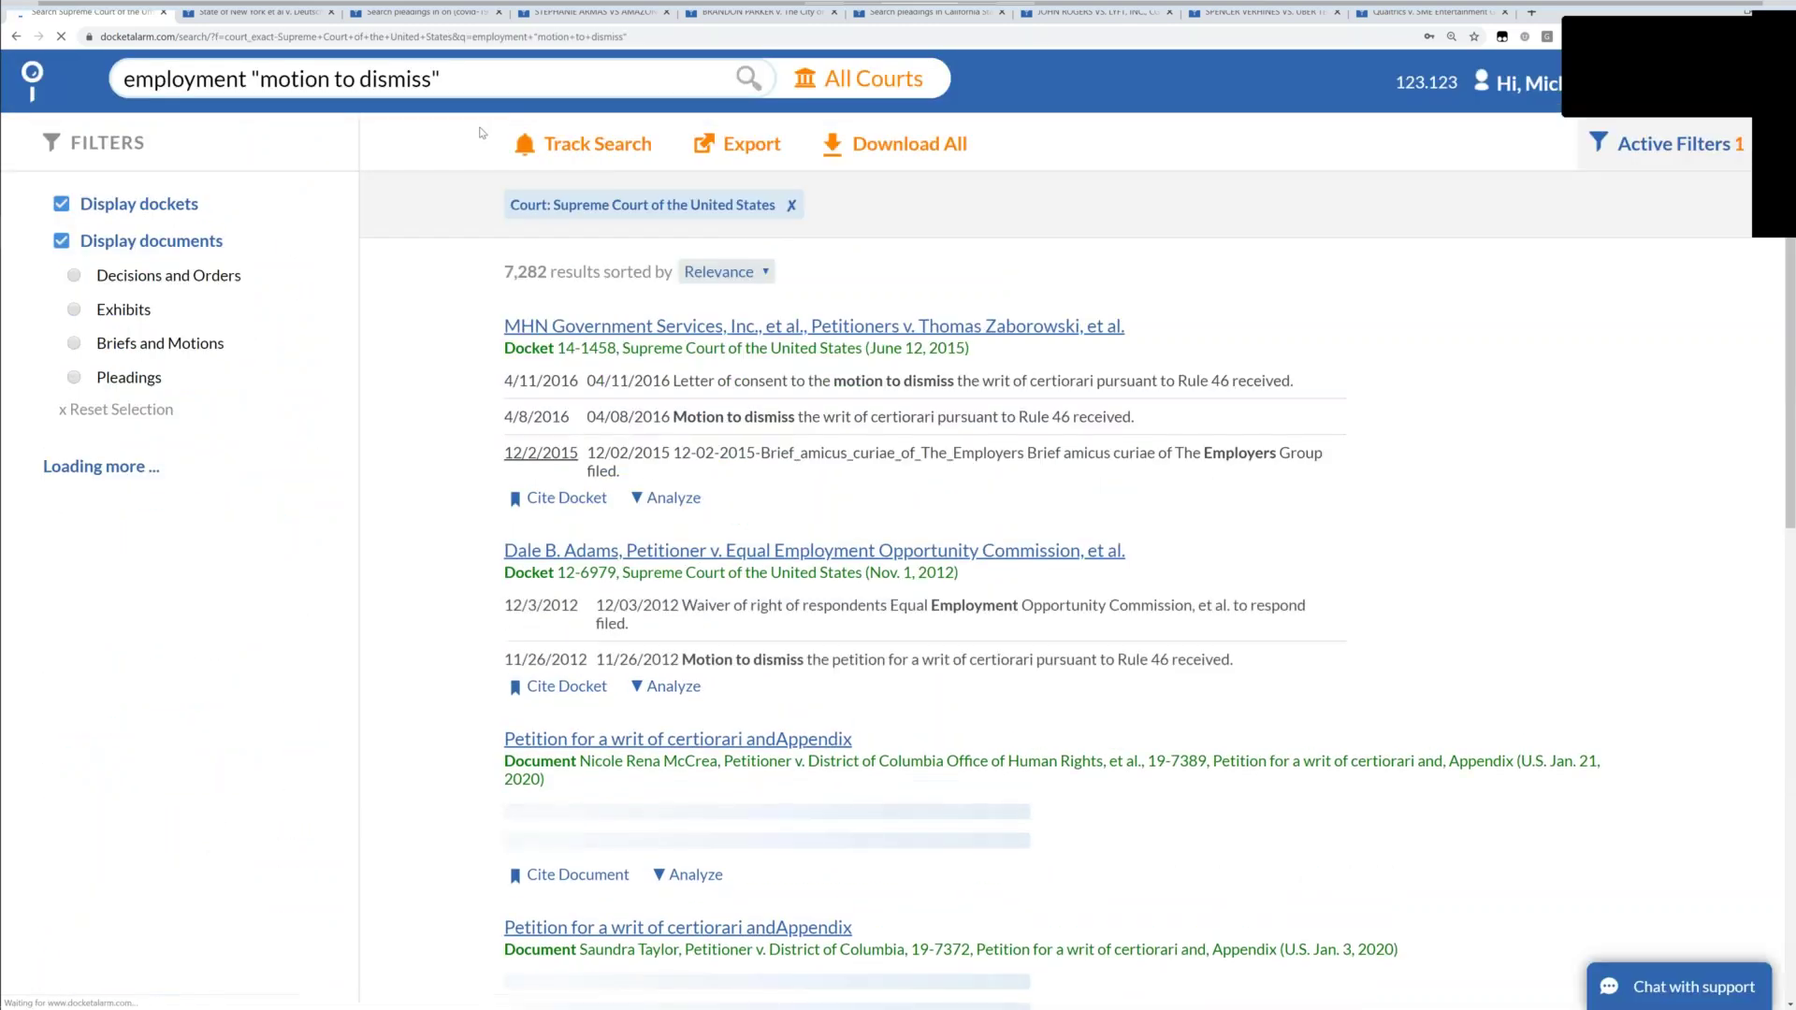
Search for coronavirus and covid-19, and remove the Supreme Court of the United States filter to cover all courts.
triple_click(440, 78)
type("corona")
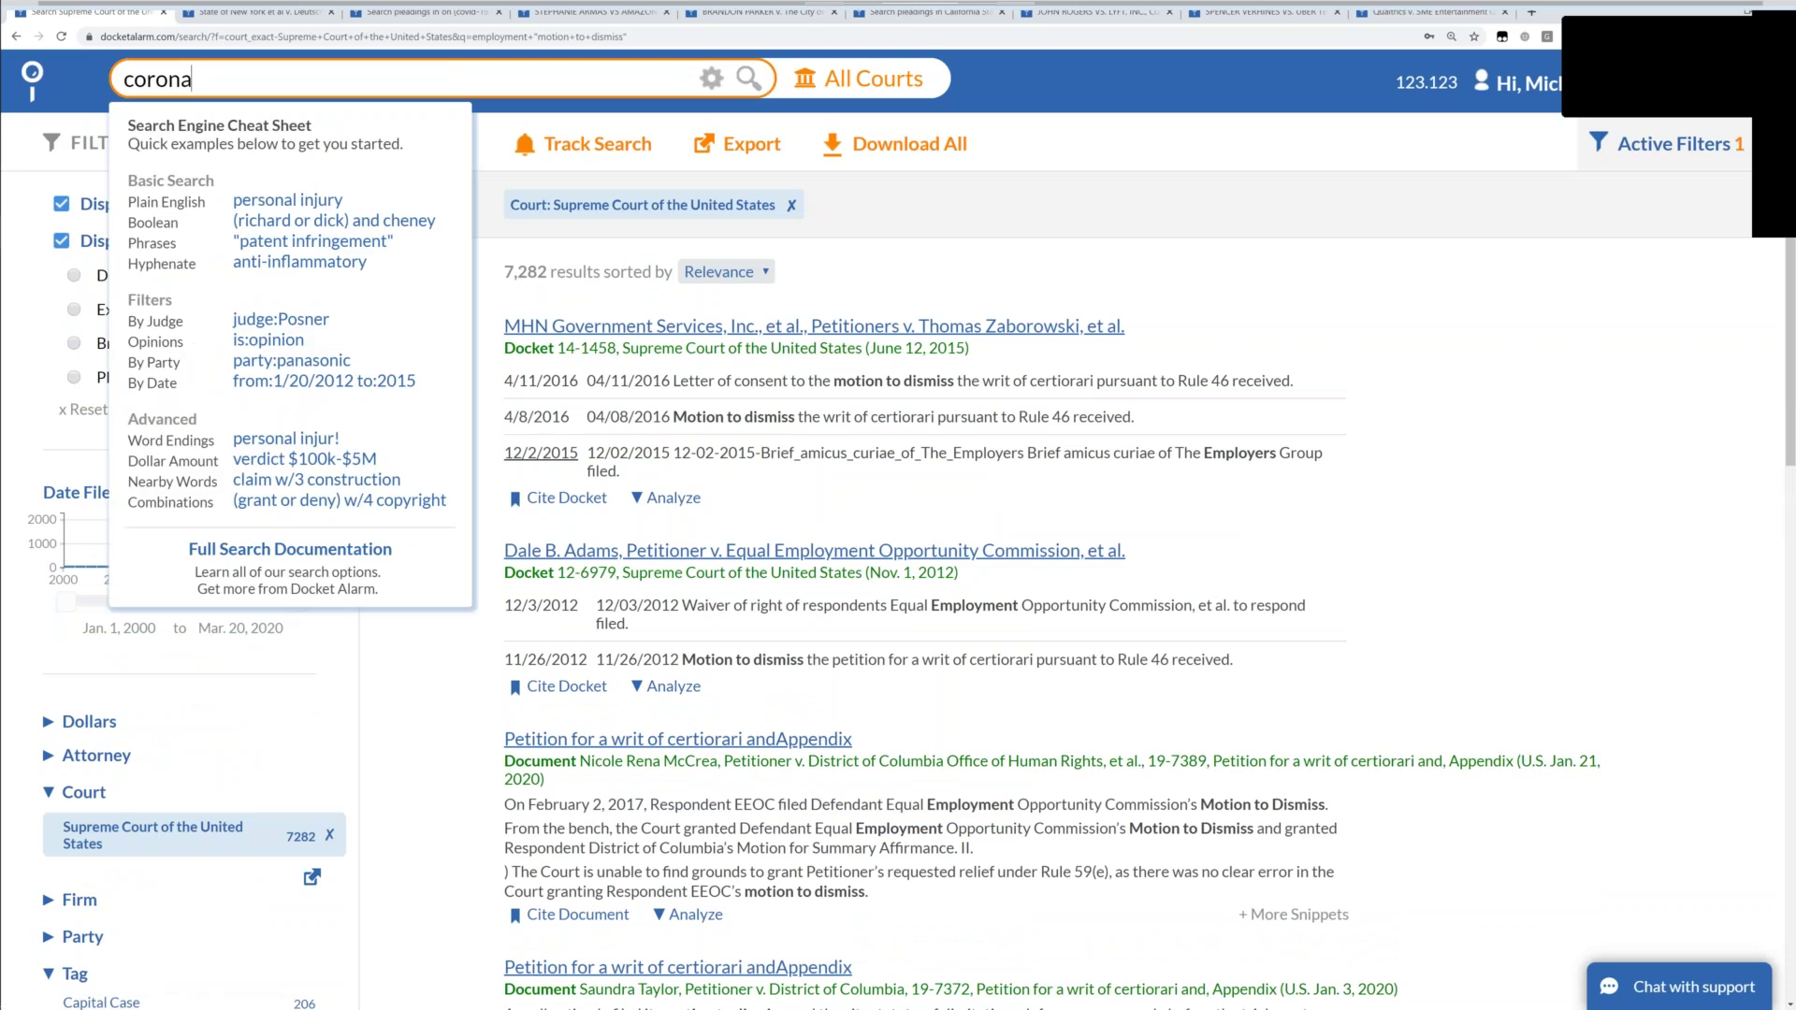
type("virus")
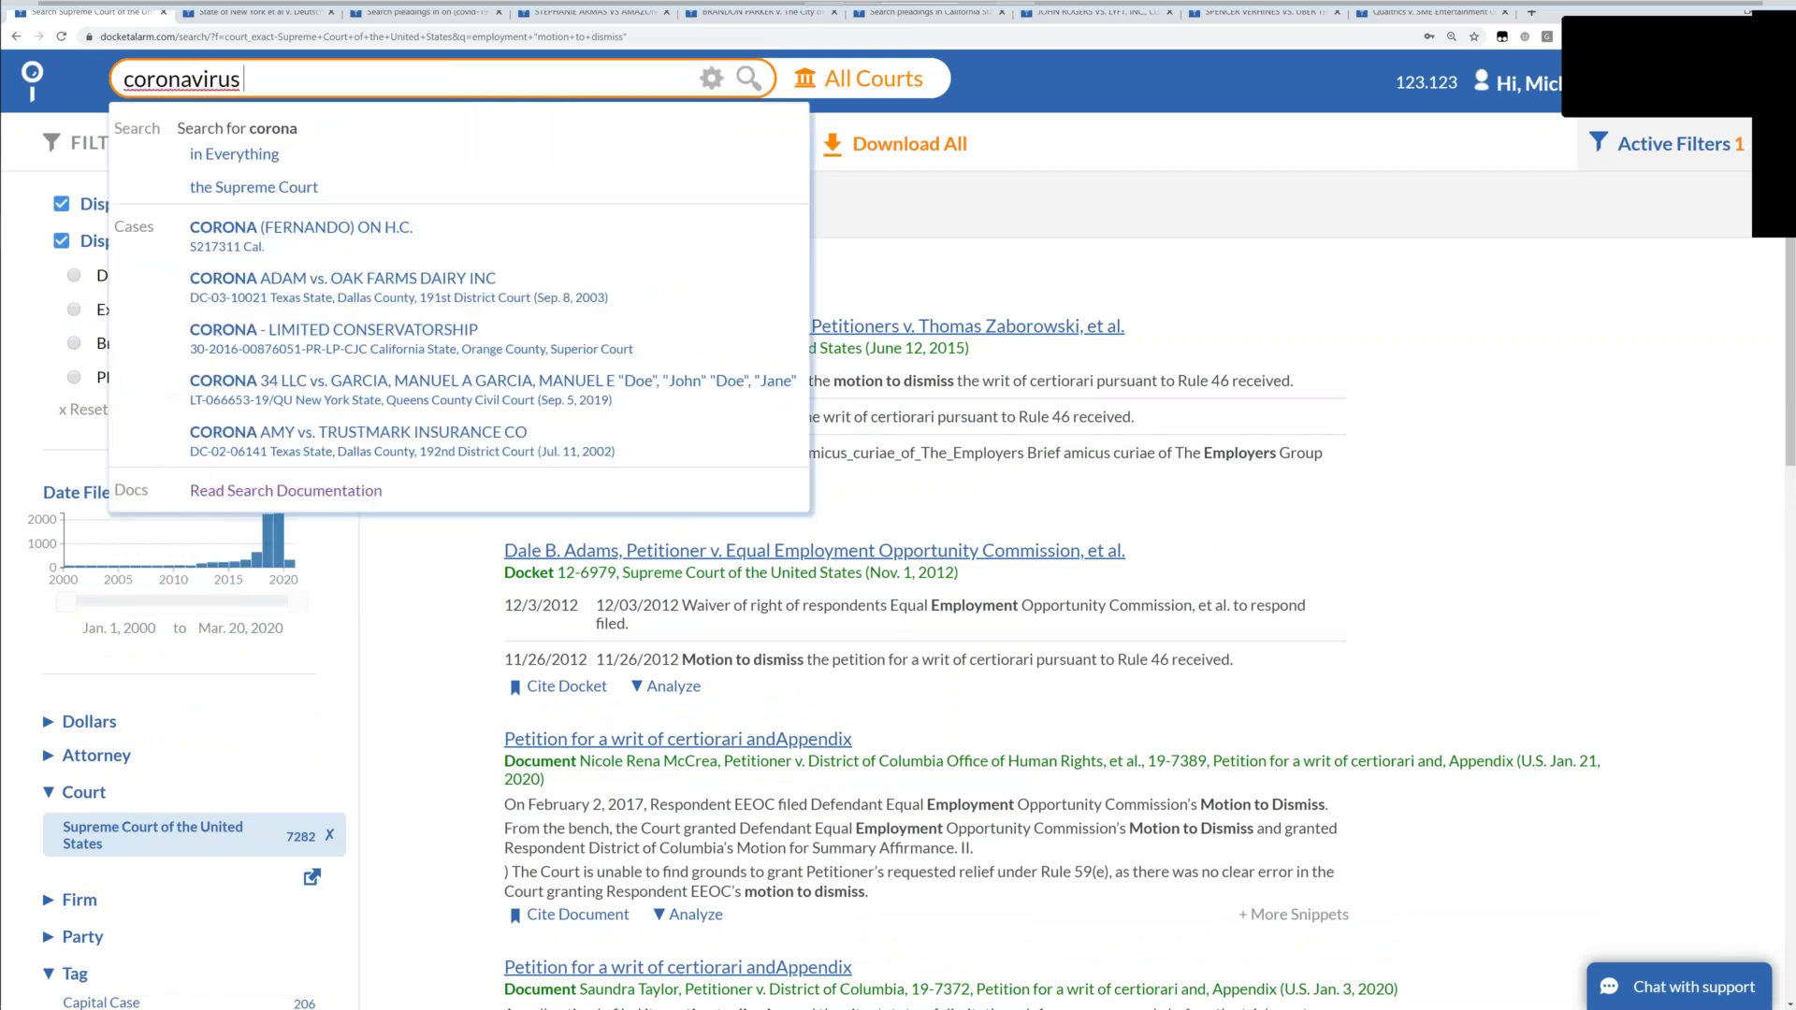
type(" and covid-19")
key("Return")
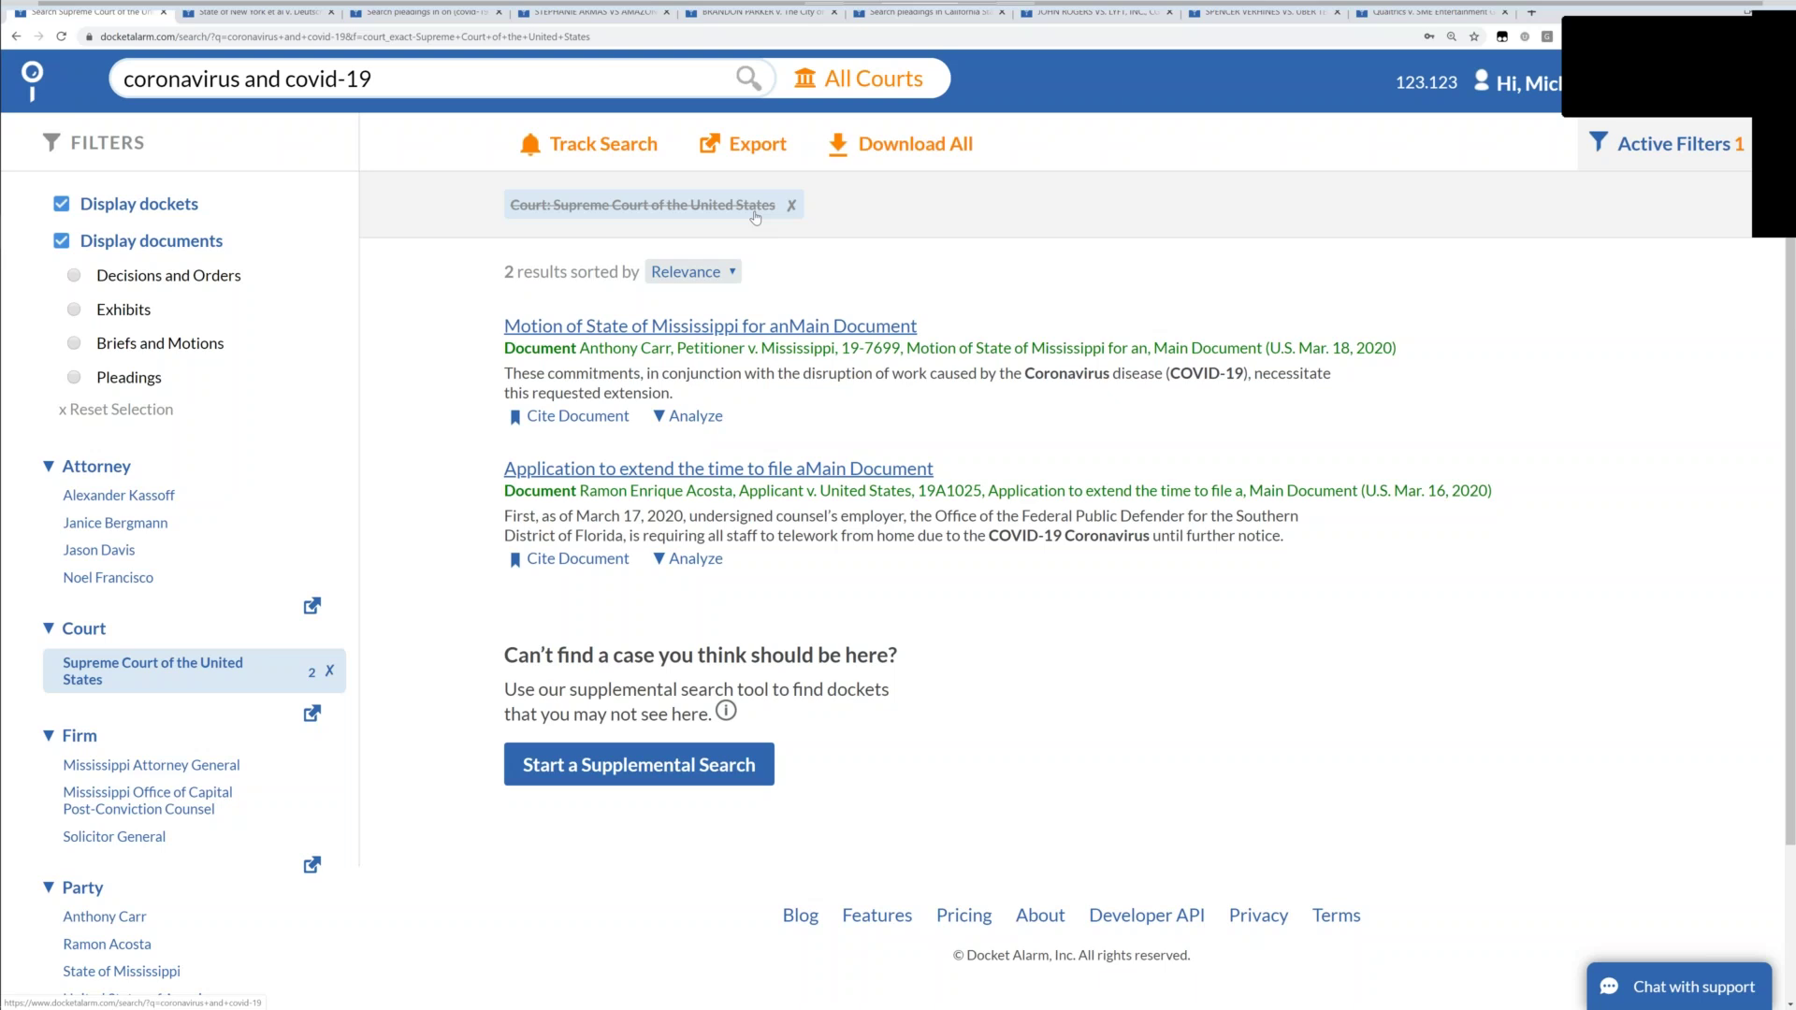
left_click(755, 214)
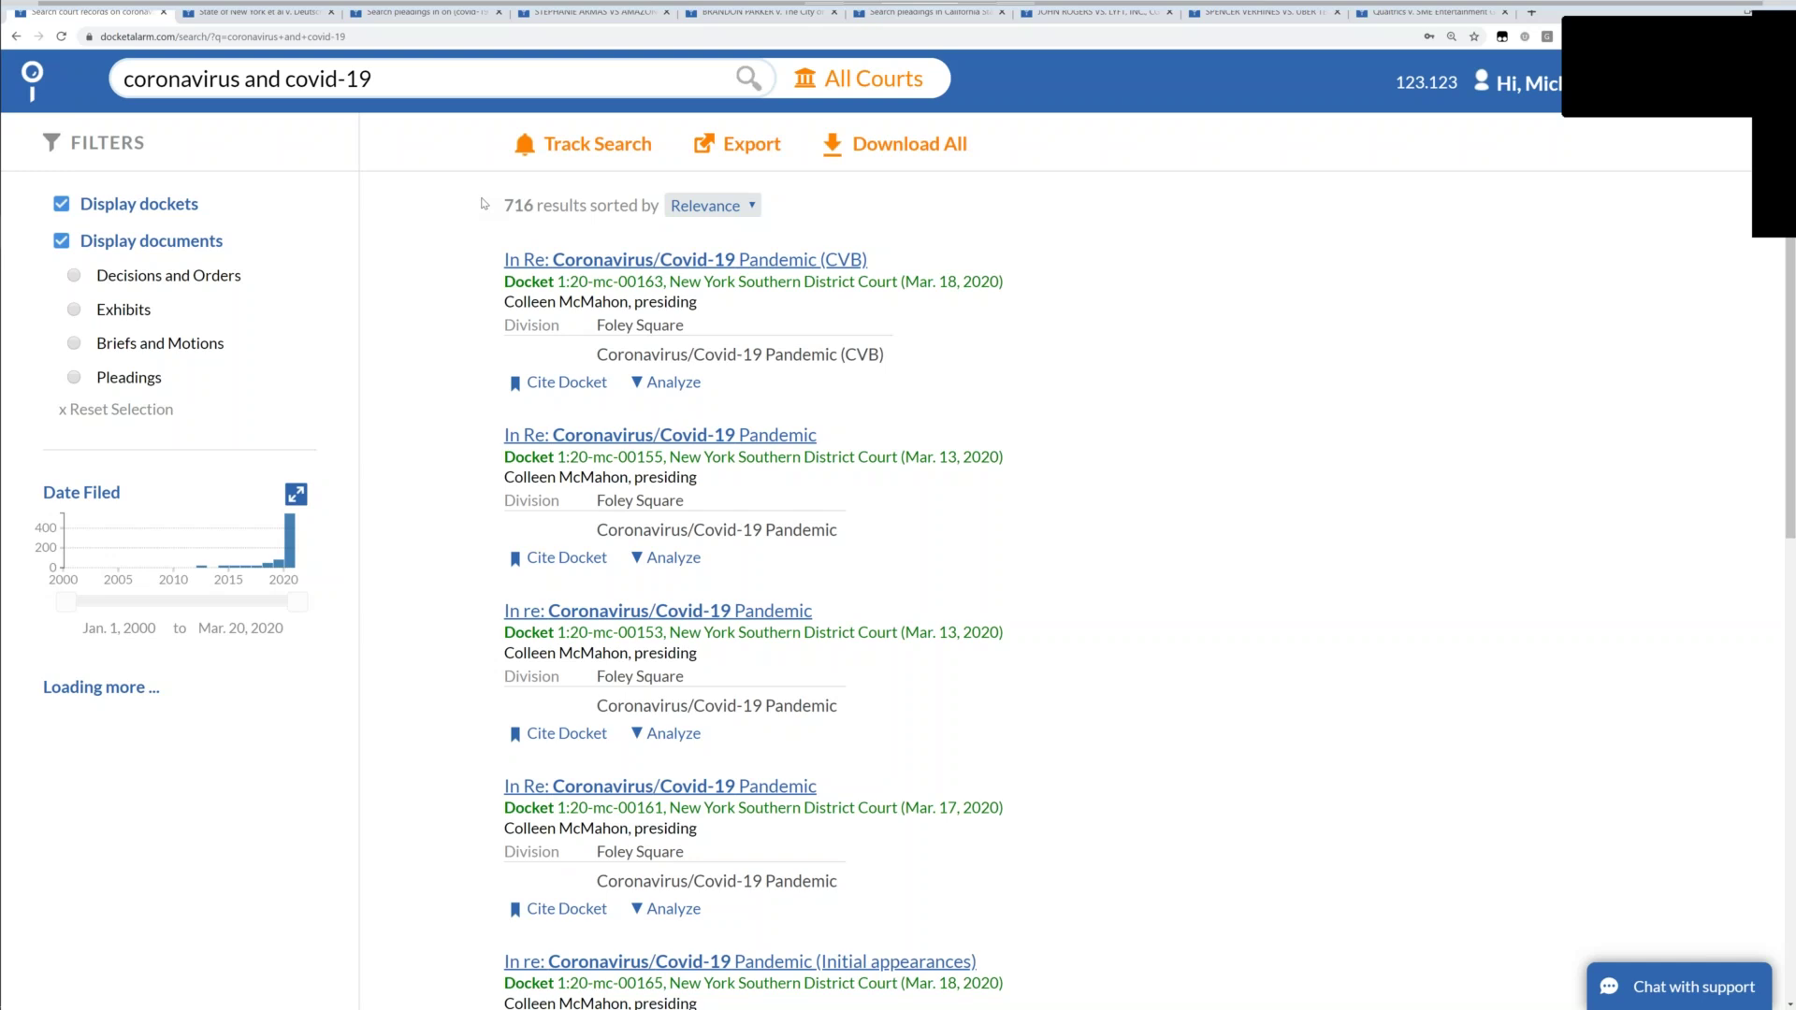
Open the first docket, In Re: Coronavirus/Covid-19 Pandemic (CVB), in a new tab and close the earlier antitrust case tab.
middle_click(717, 263)
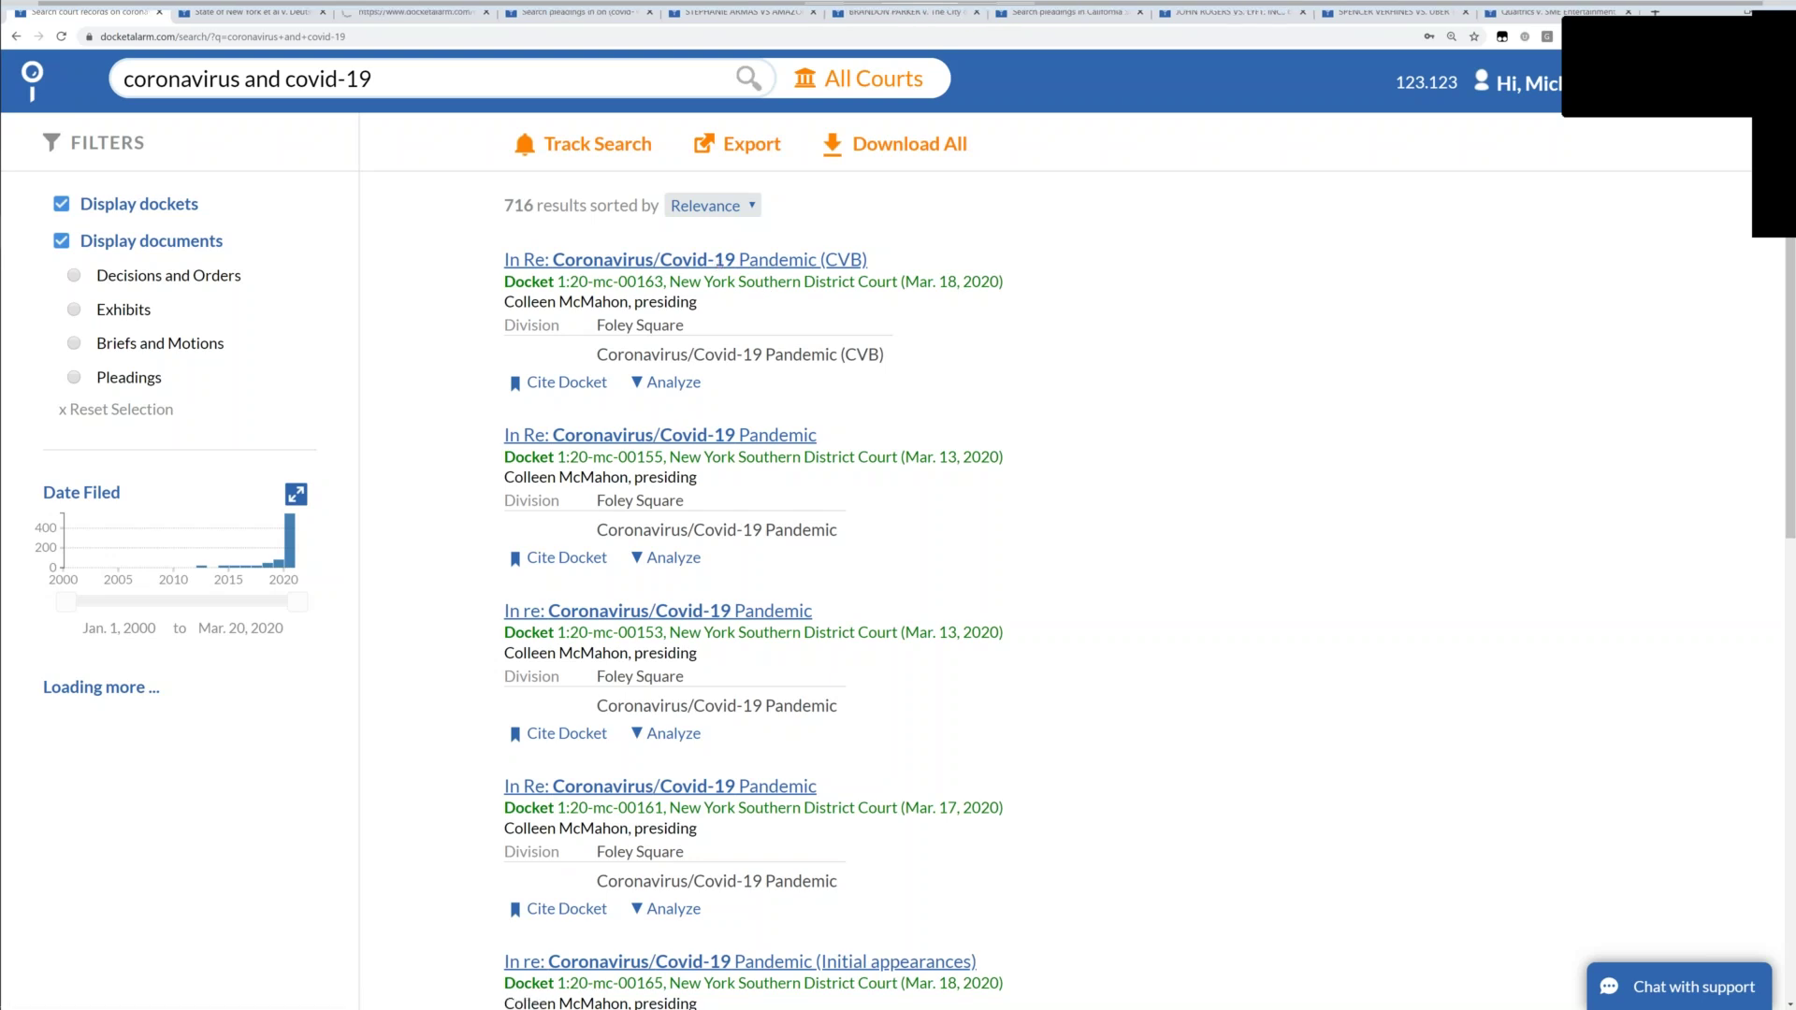
left_click(254, 12)
key("ctrl+w")
key("ctrl+shift+Tab")
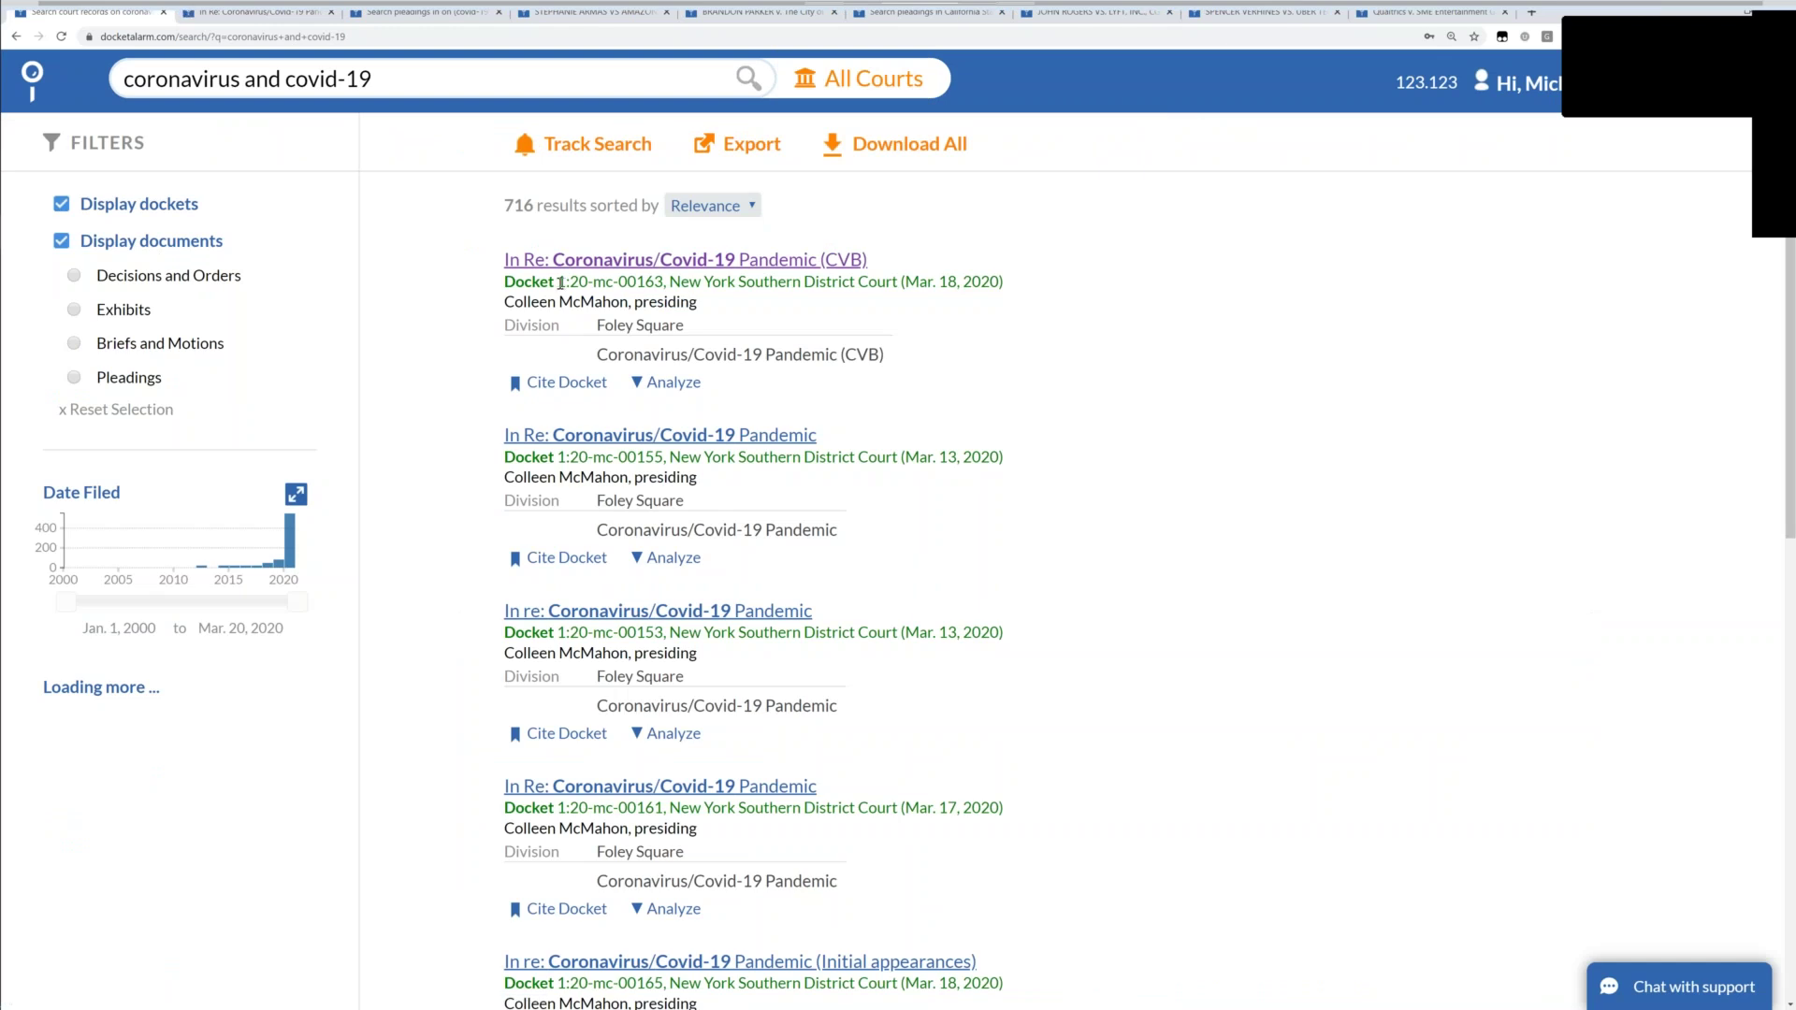
Highlight the first result's filing date, and read through that docket's case details and standing order entry.
left_click_drag(613, 279, 558, 281)
left_click_drag(680, 281, 1034, 295)
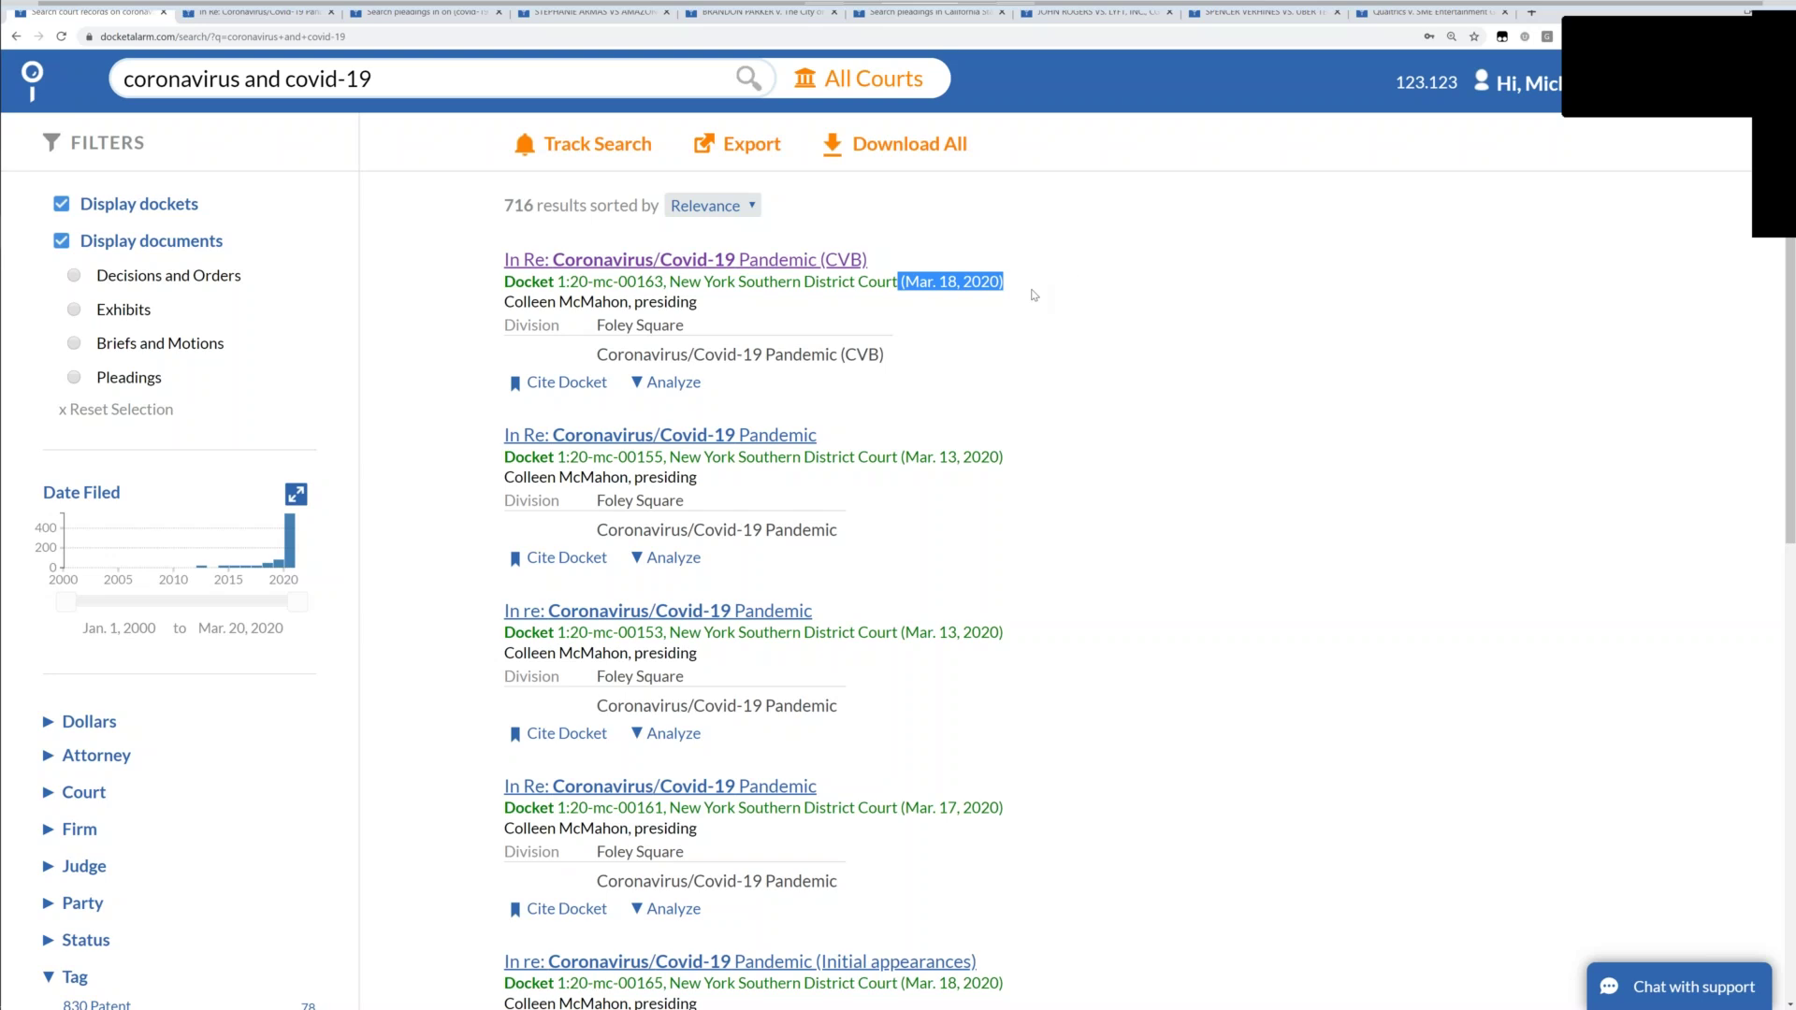
key("ctrl+Tab")
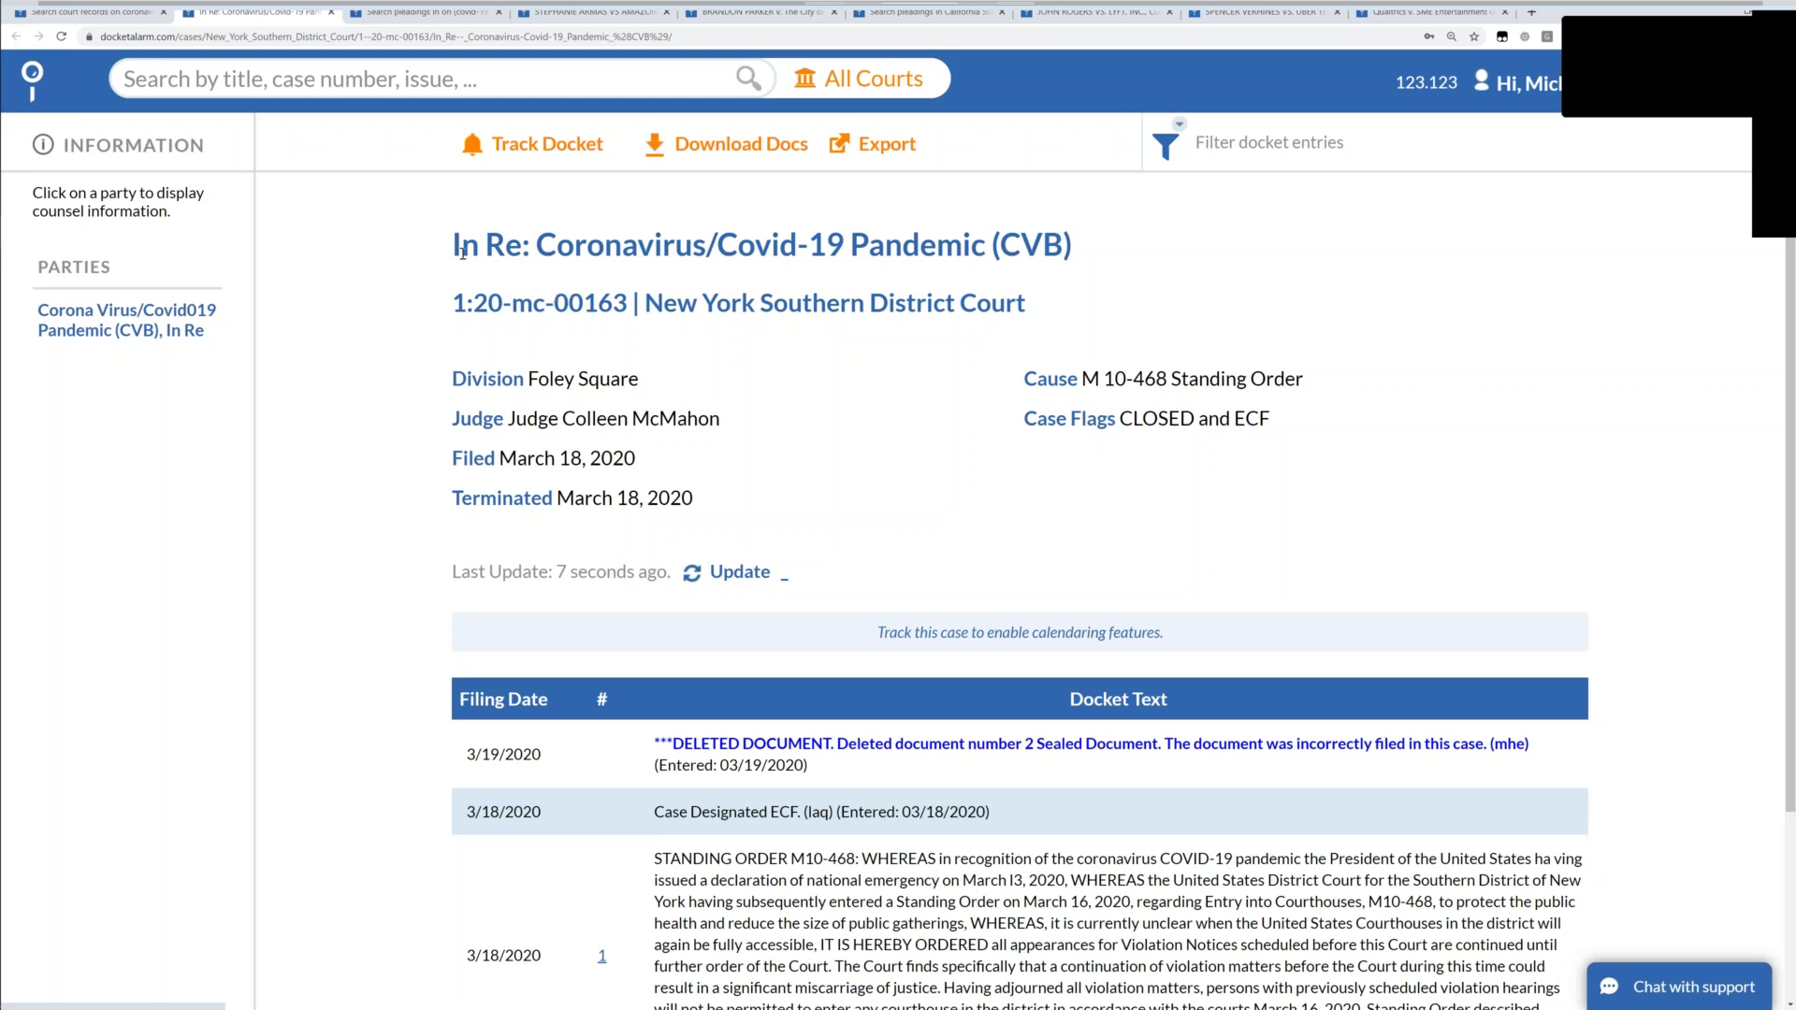
left_click_drag(461, 248, 574, 248)
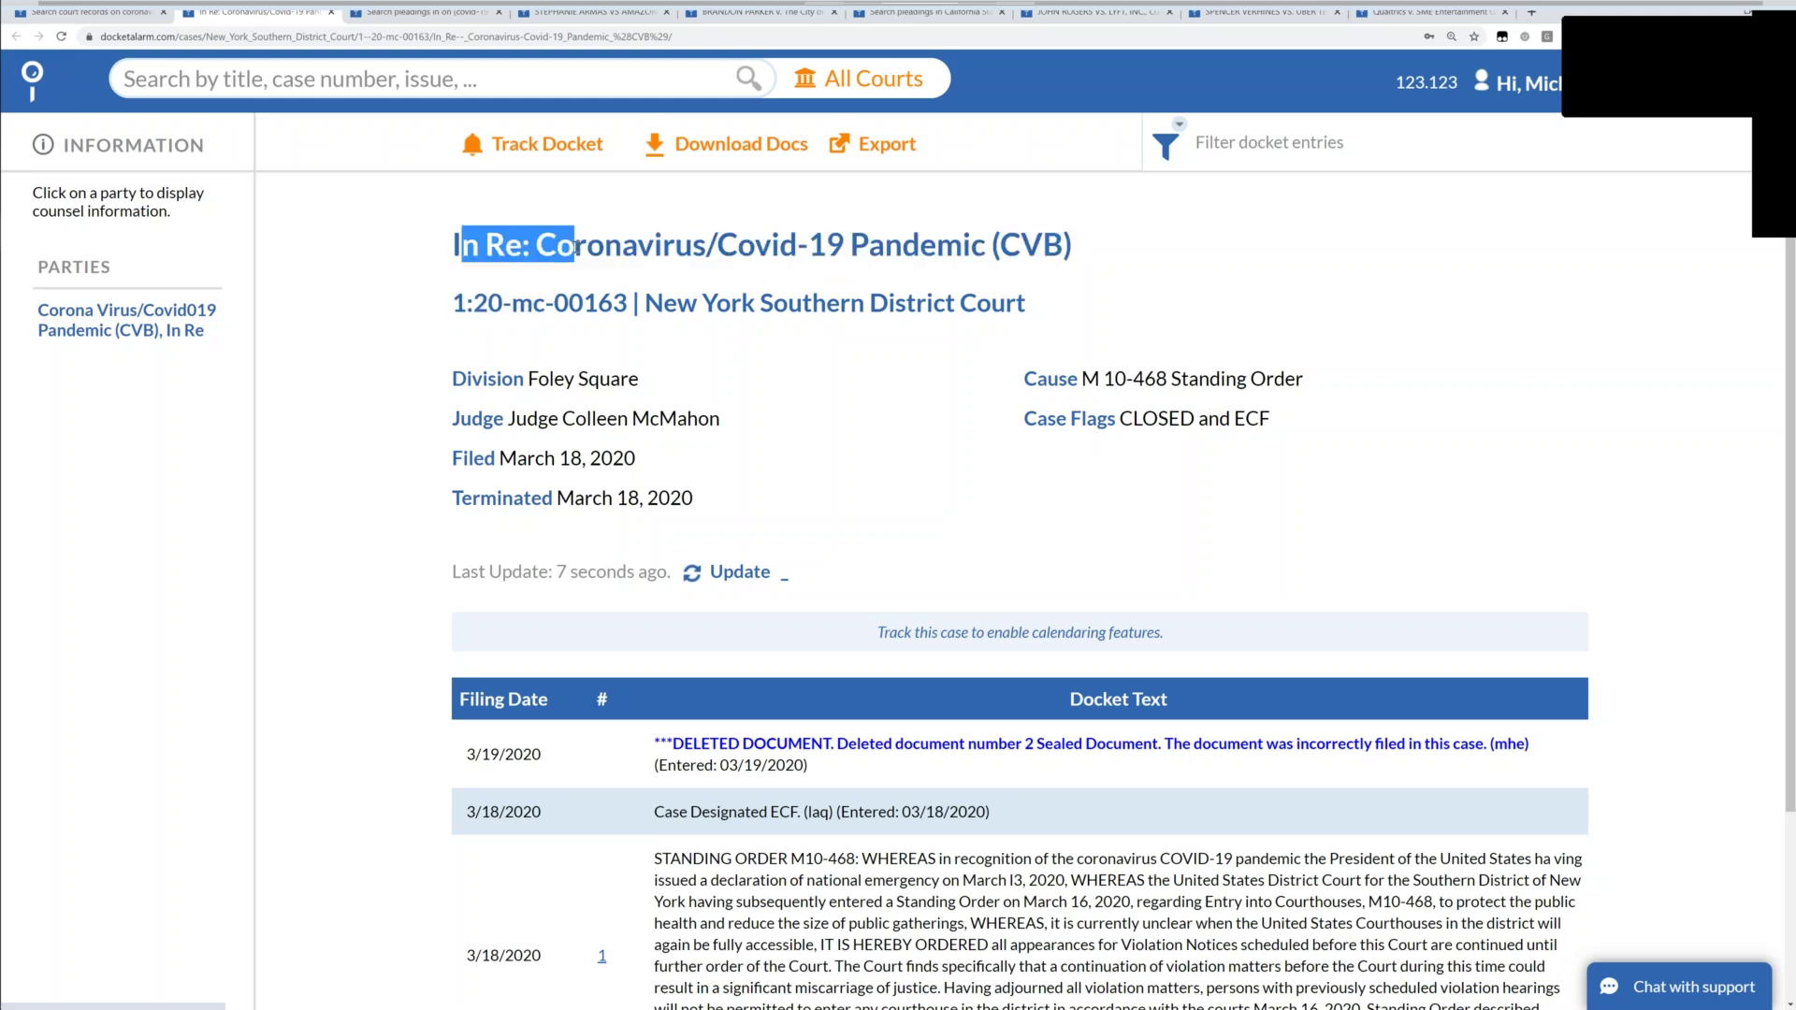
scroll(574, 248, "down", 1)
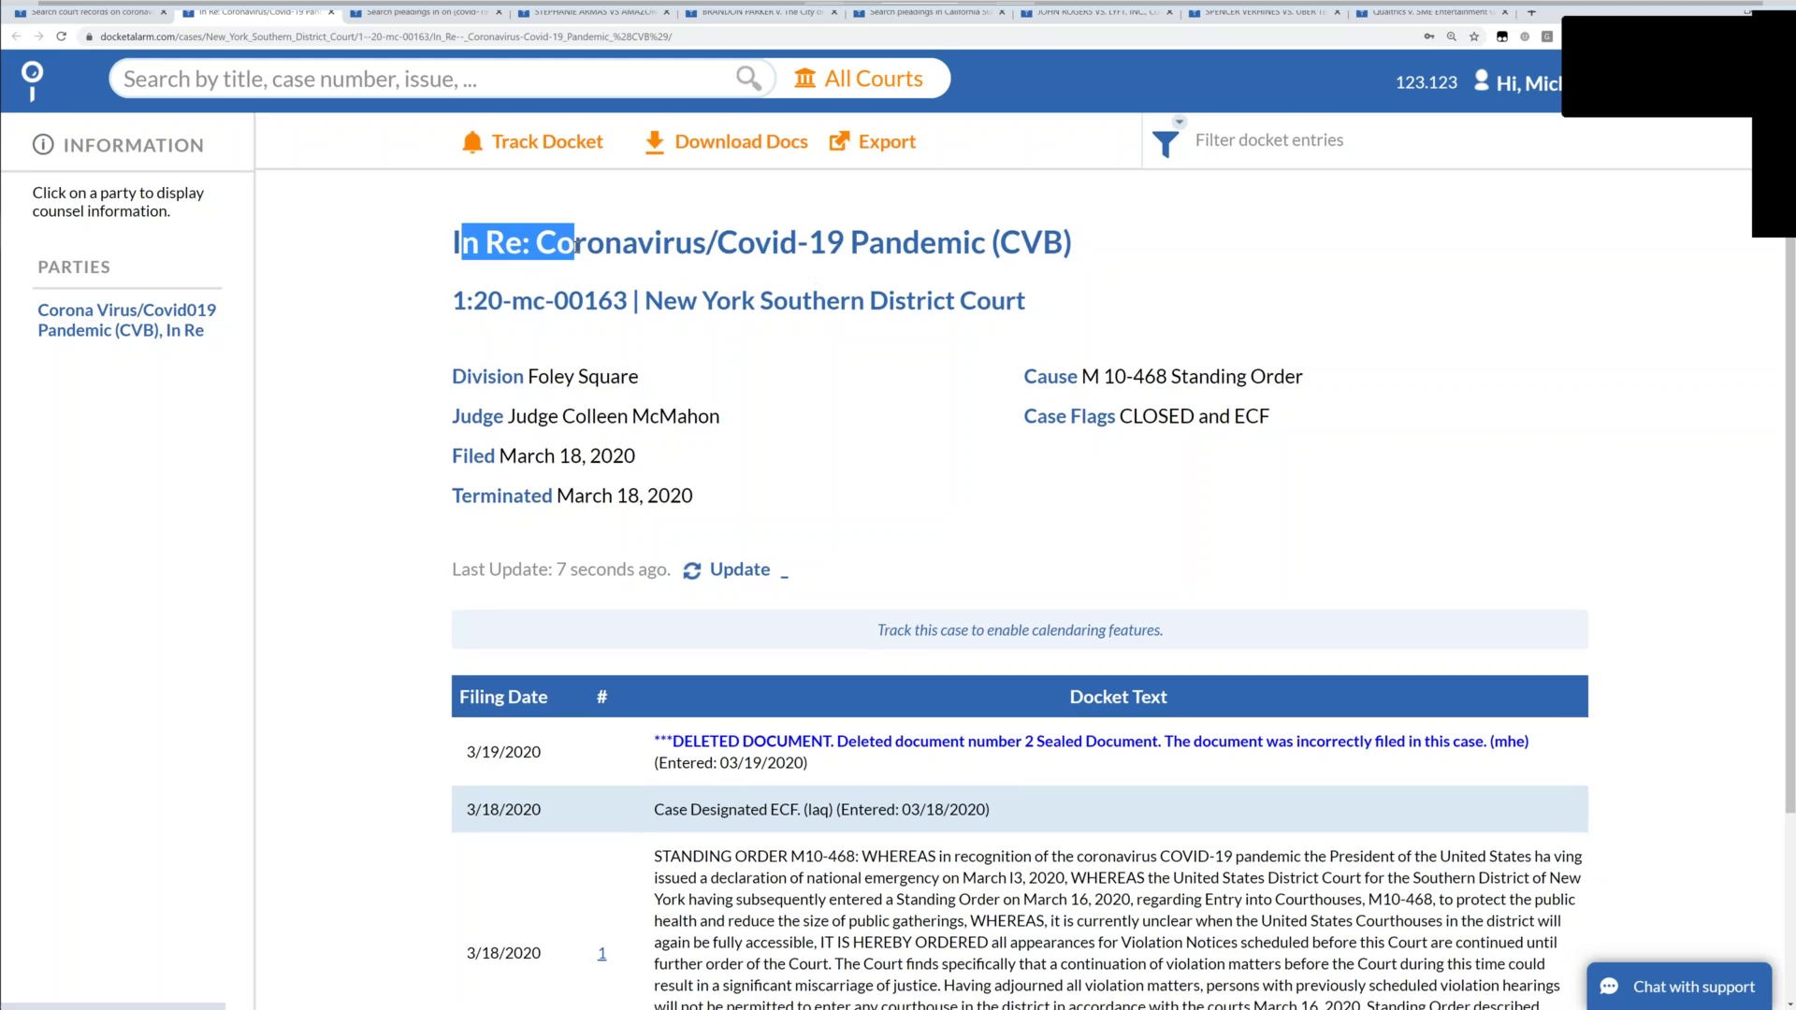
scroll(577, 247, "down", 2)
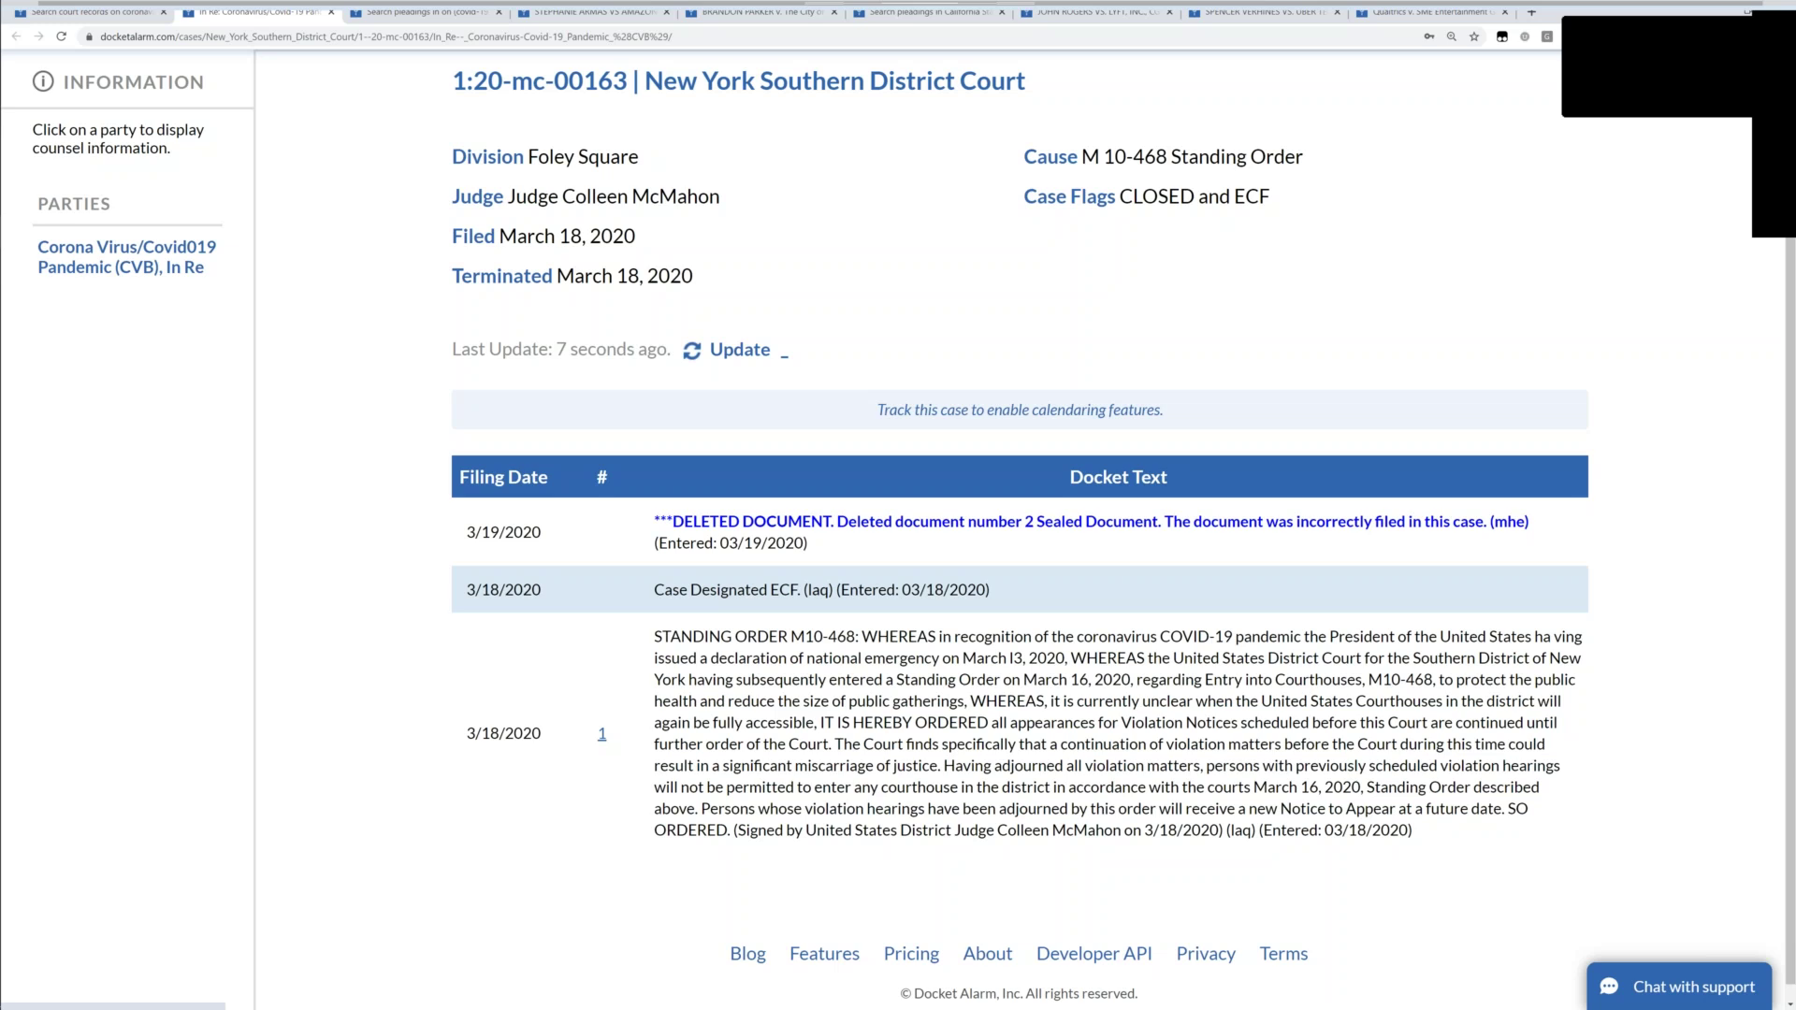
Return to the coronavirus and covid-19 search results and look through the listed dockets and filter categories.
key("alt+Left")
scroll(915, 569, "down", 1)
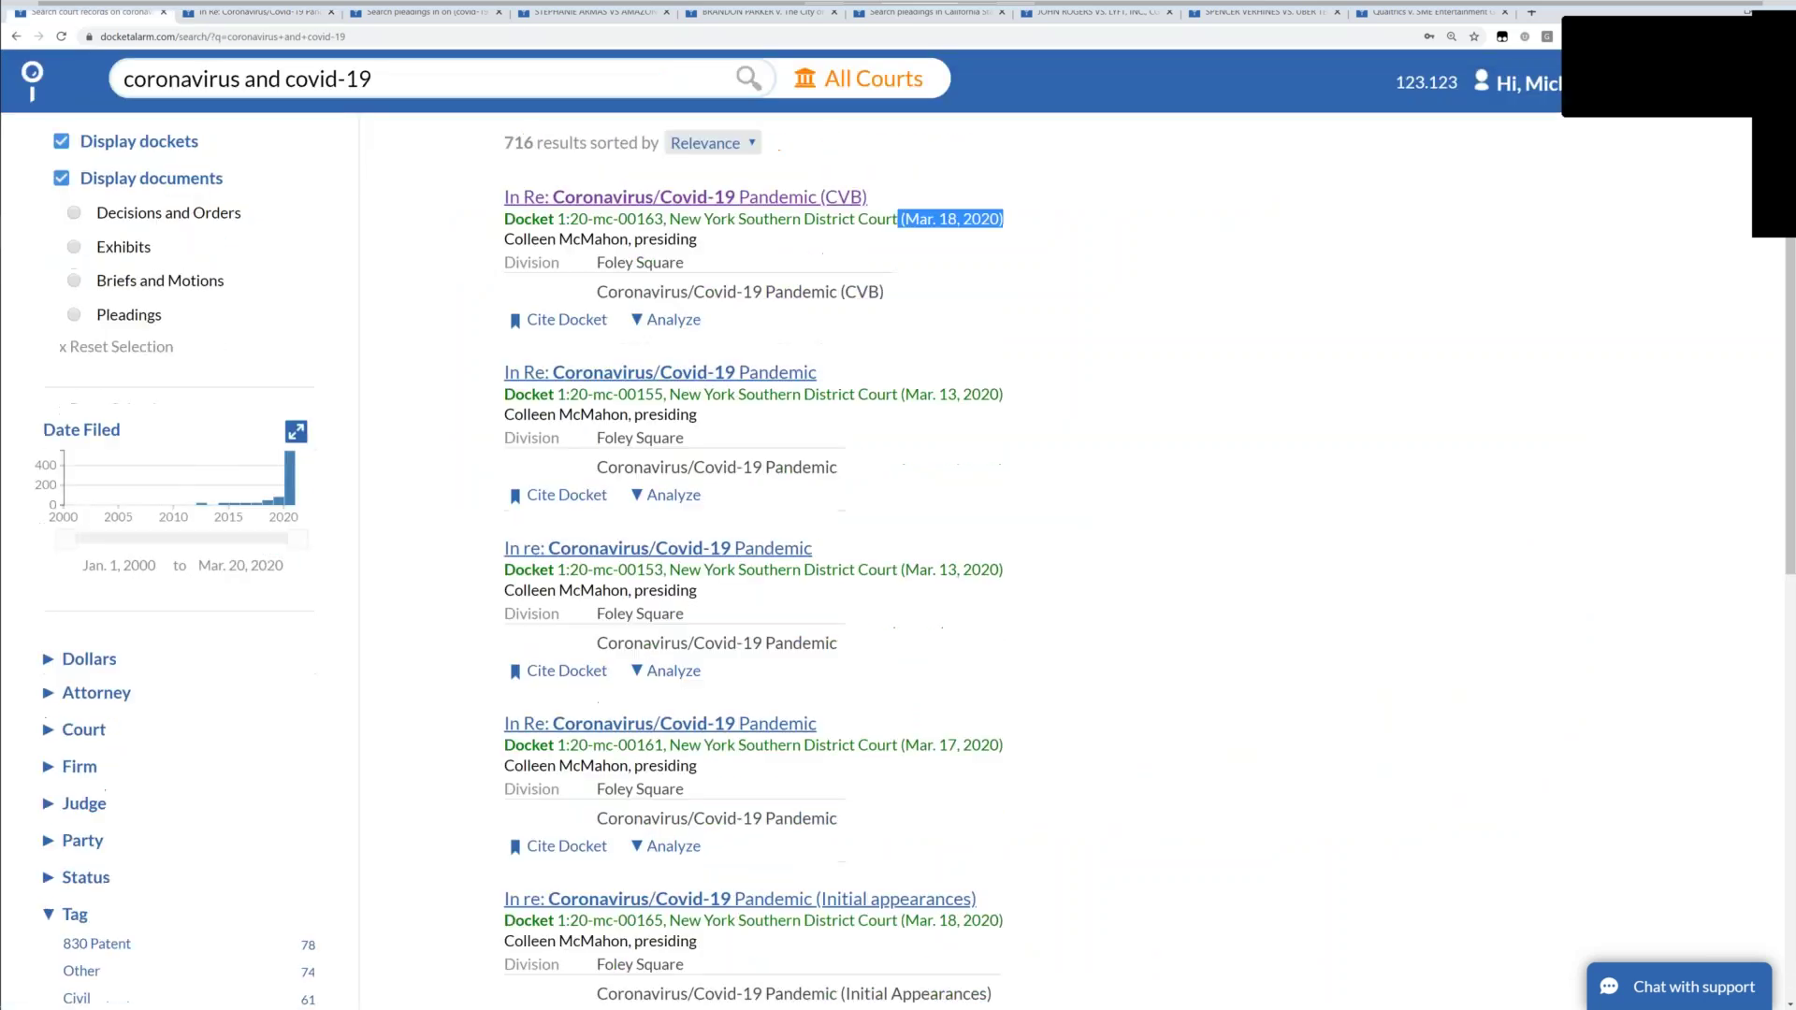
scroll(915, 569, "down", 5)
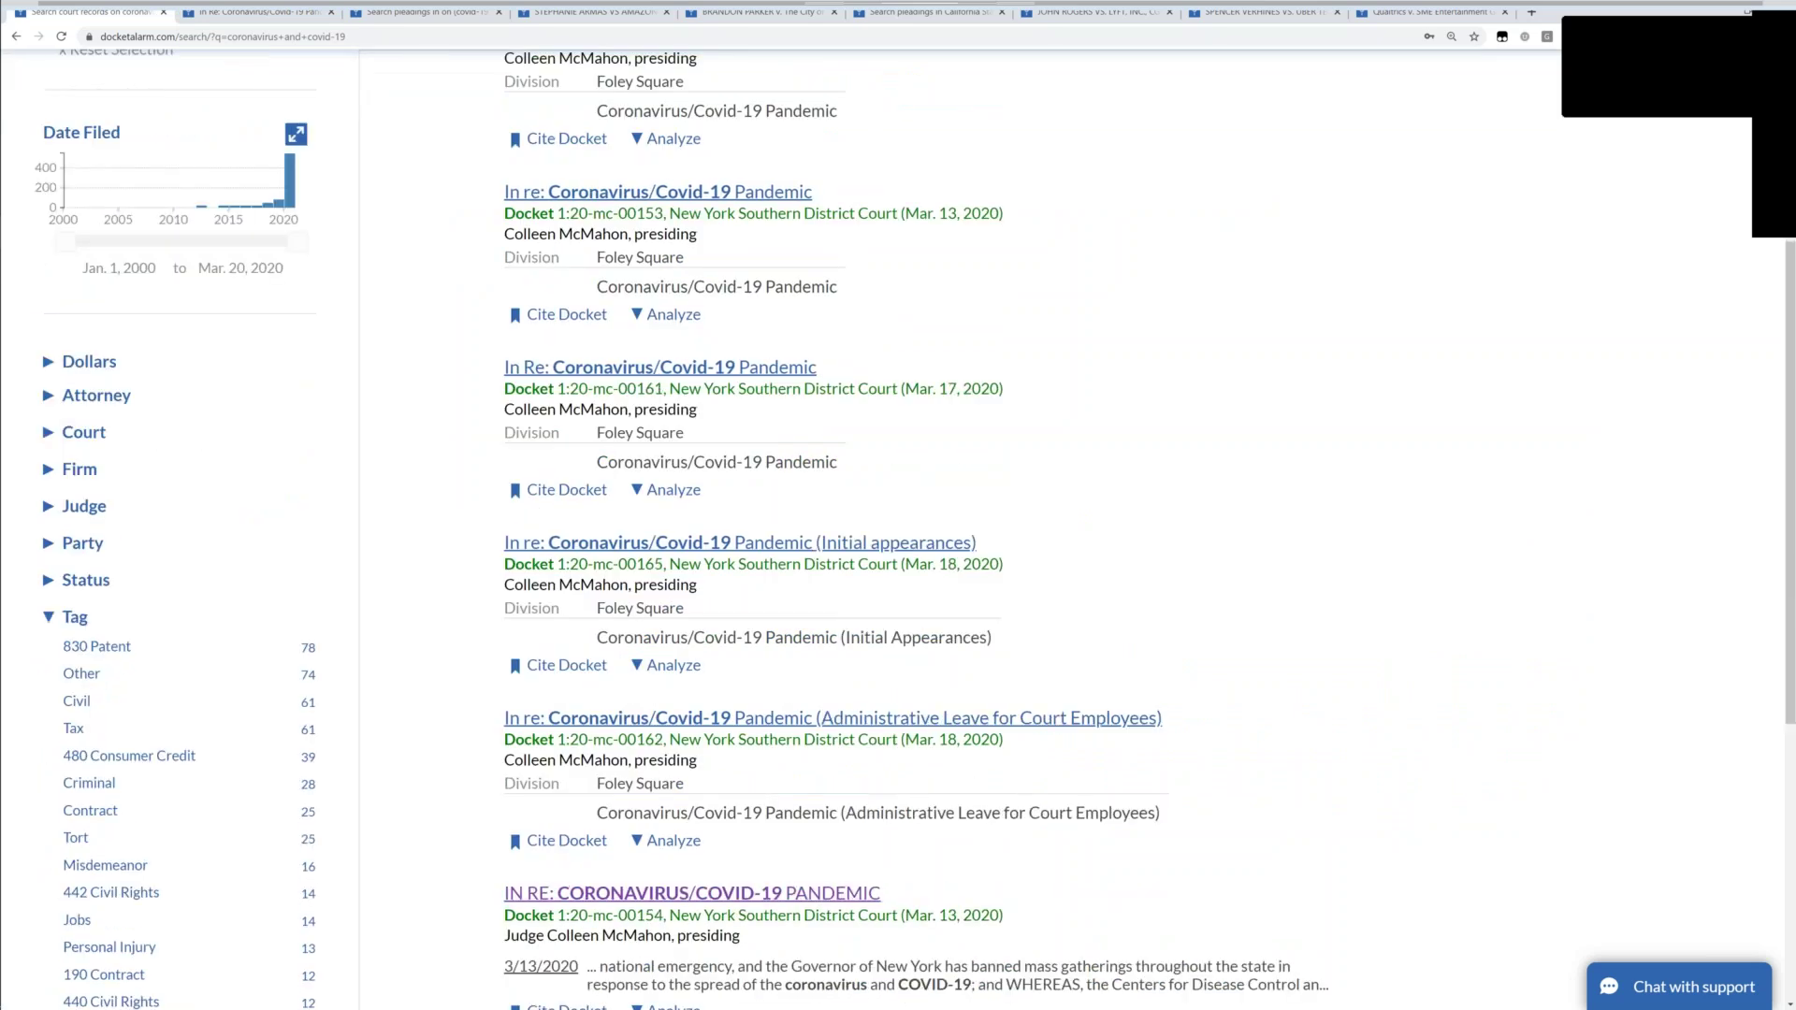
scroll(809, 421, "down", 2)
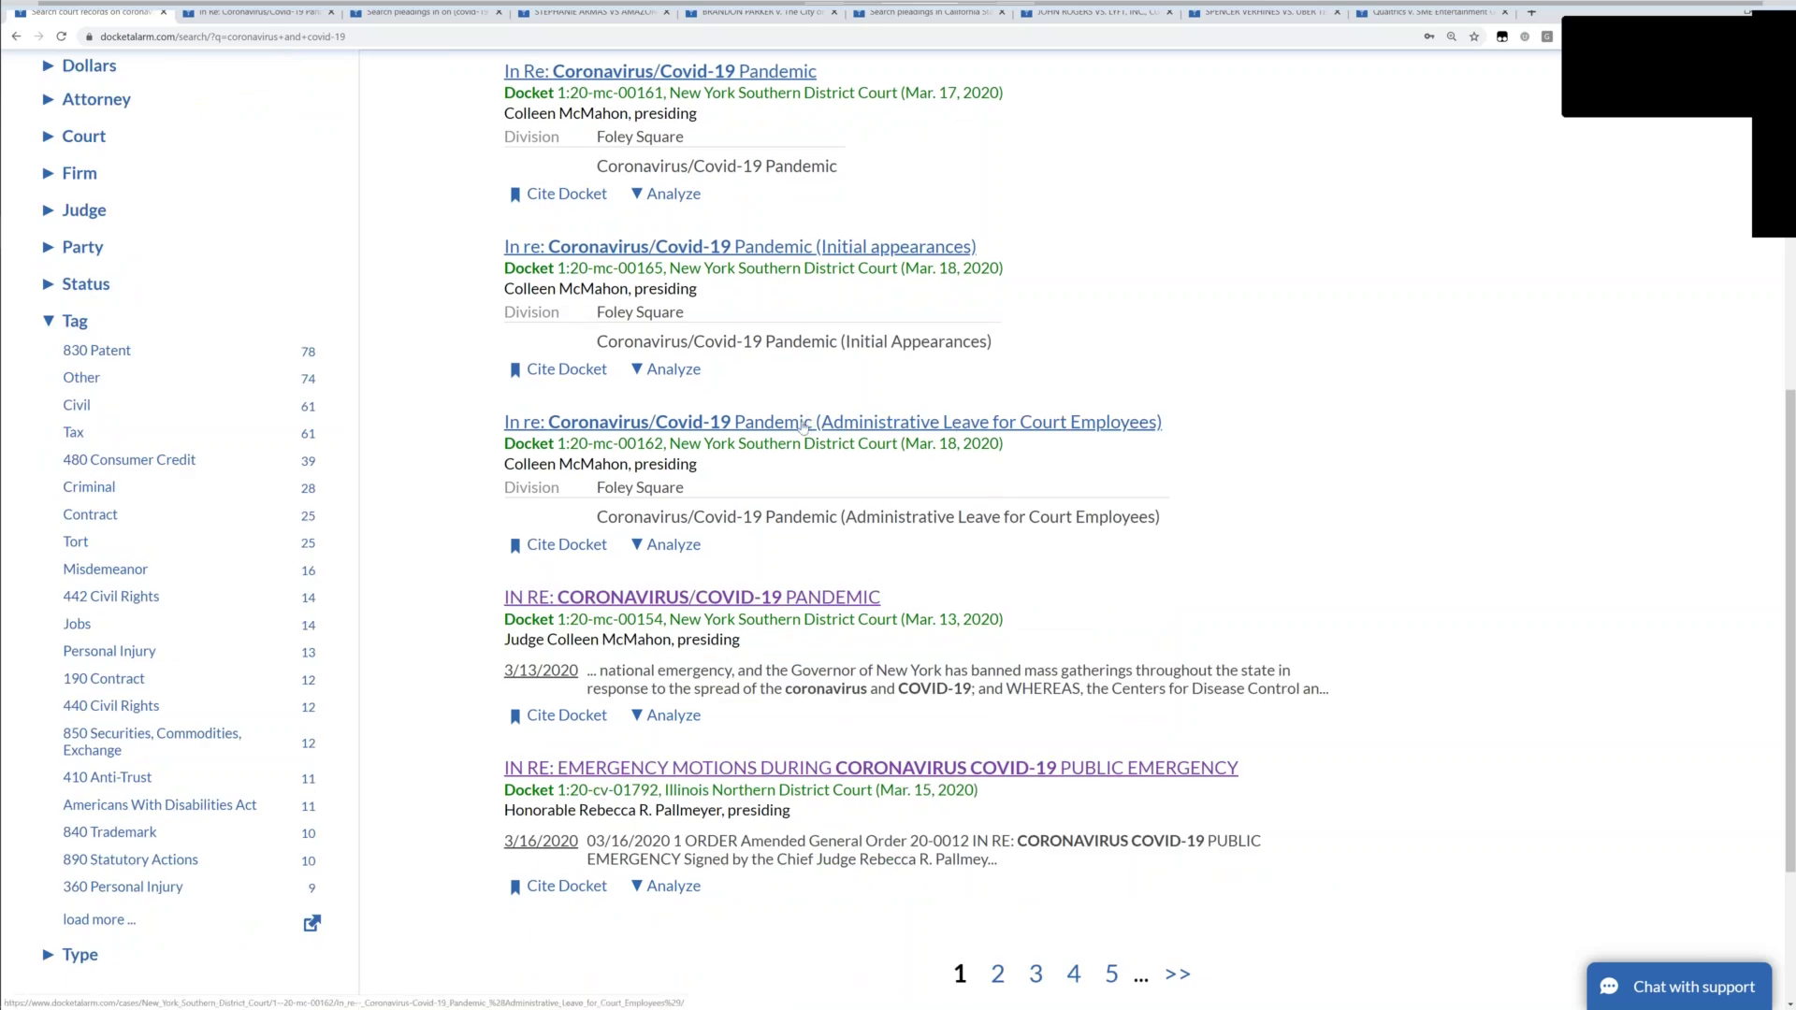
scroll(803, 426, "up", 3)
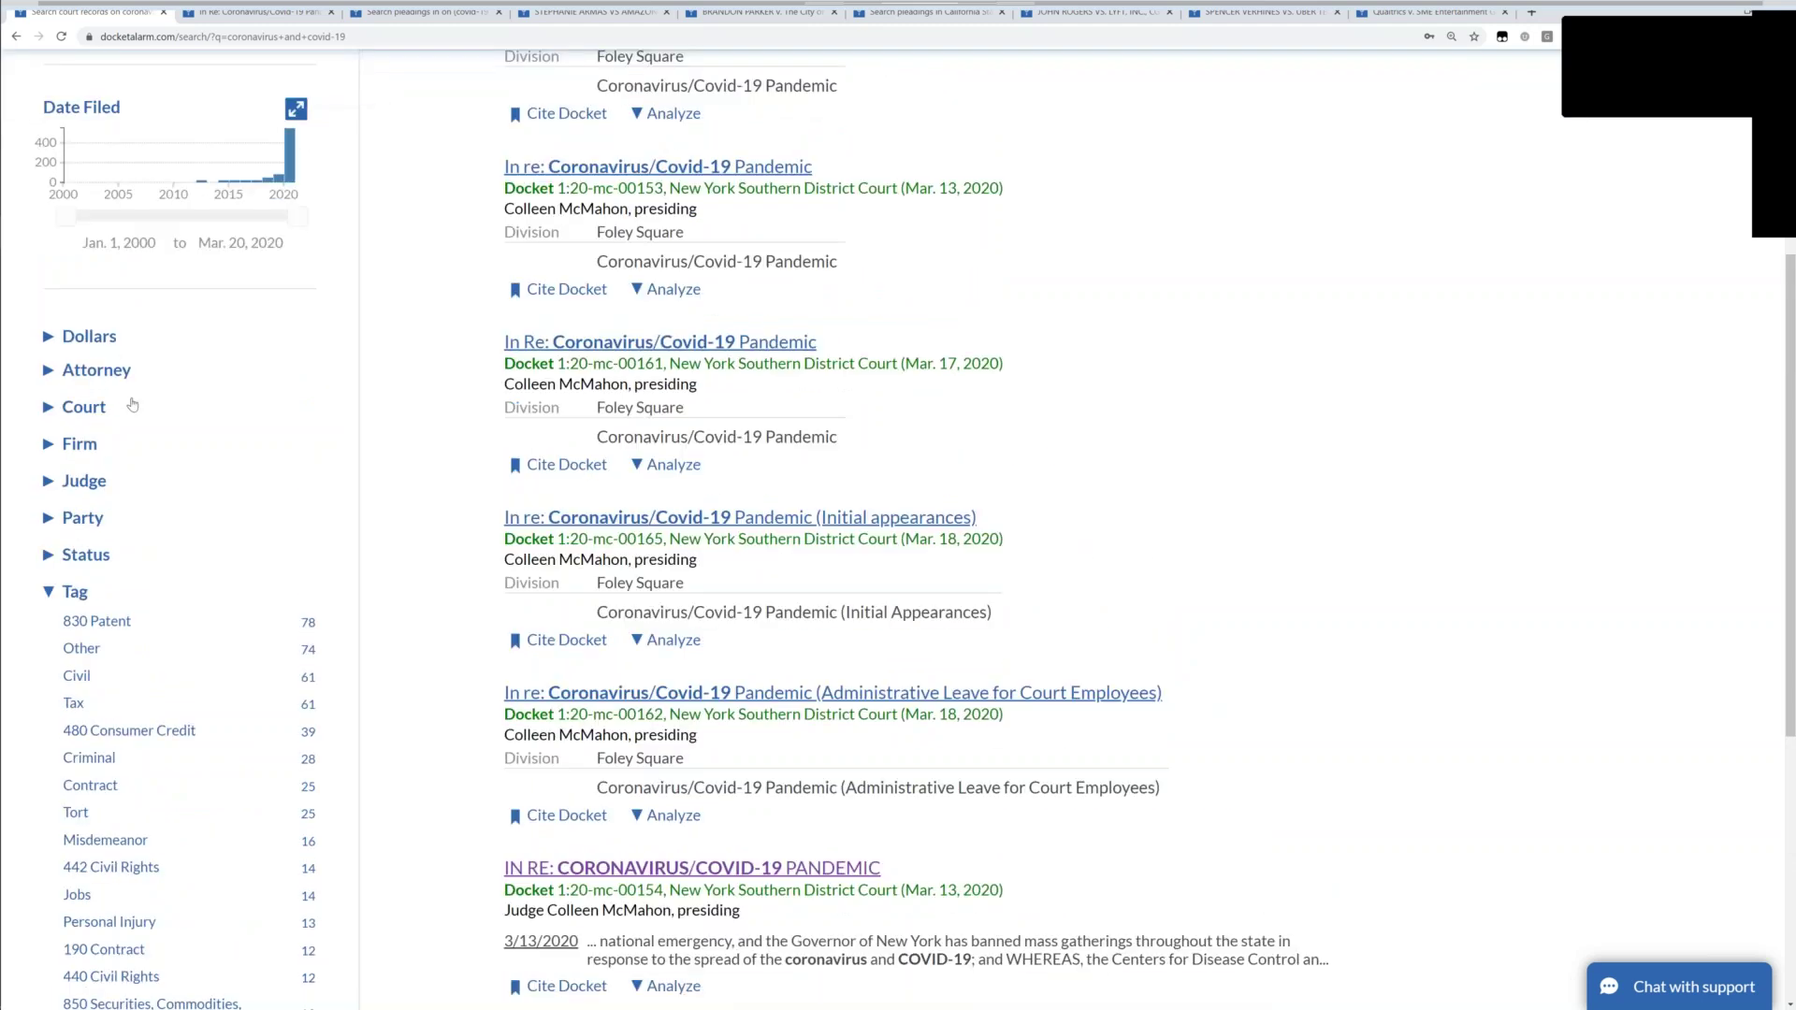
scroll(304, 328, "up", 2)
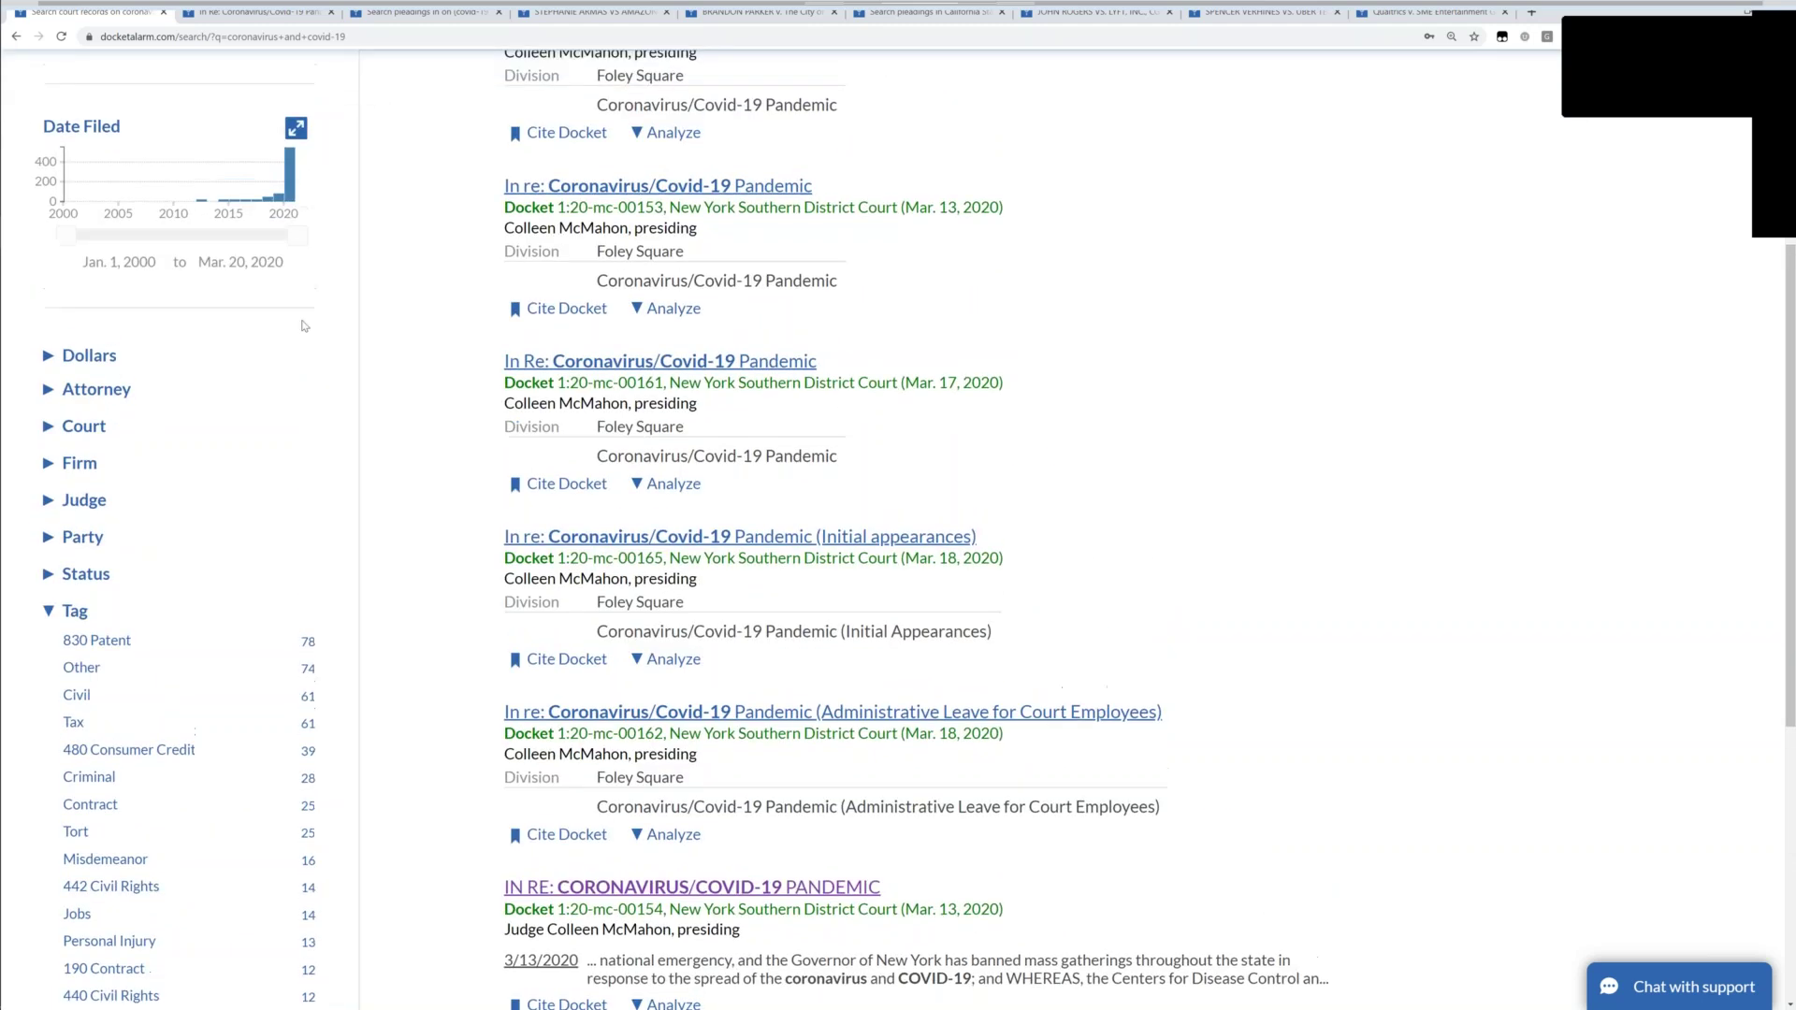
mouse_move(283, 374)
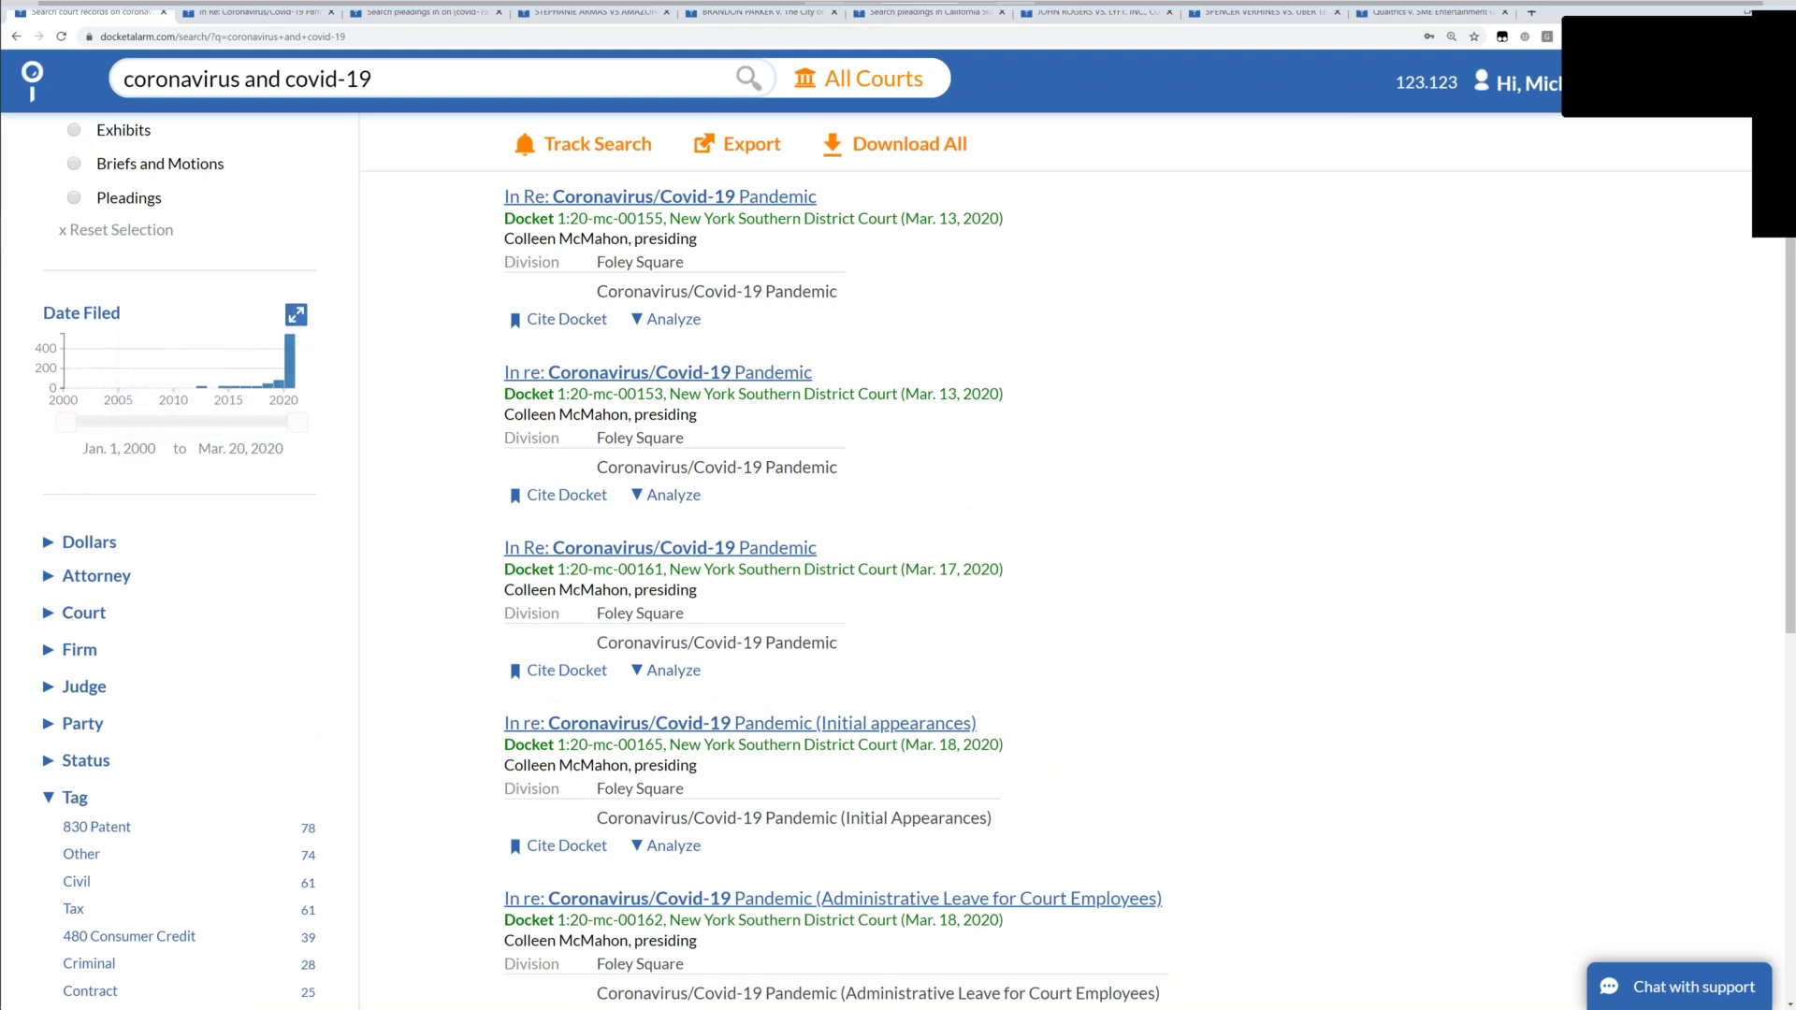
Inspect the enlarged Date Filed chart for the coronavirus search, close it, and display the breakdown of results by court.
left_click(295, 314)
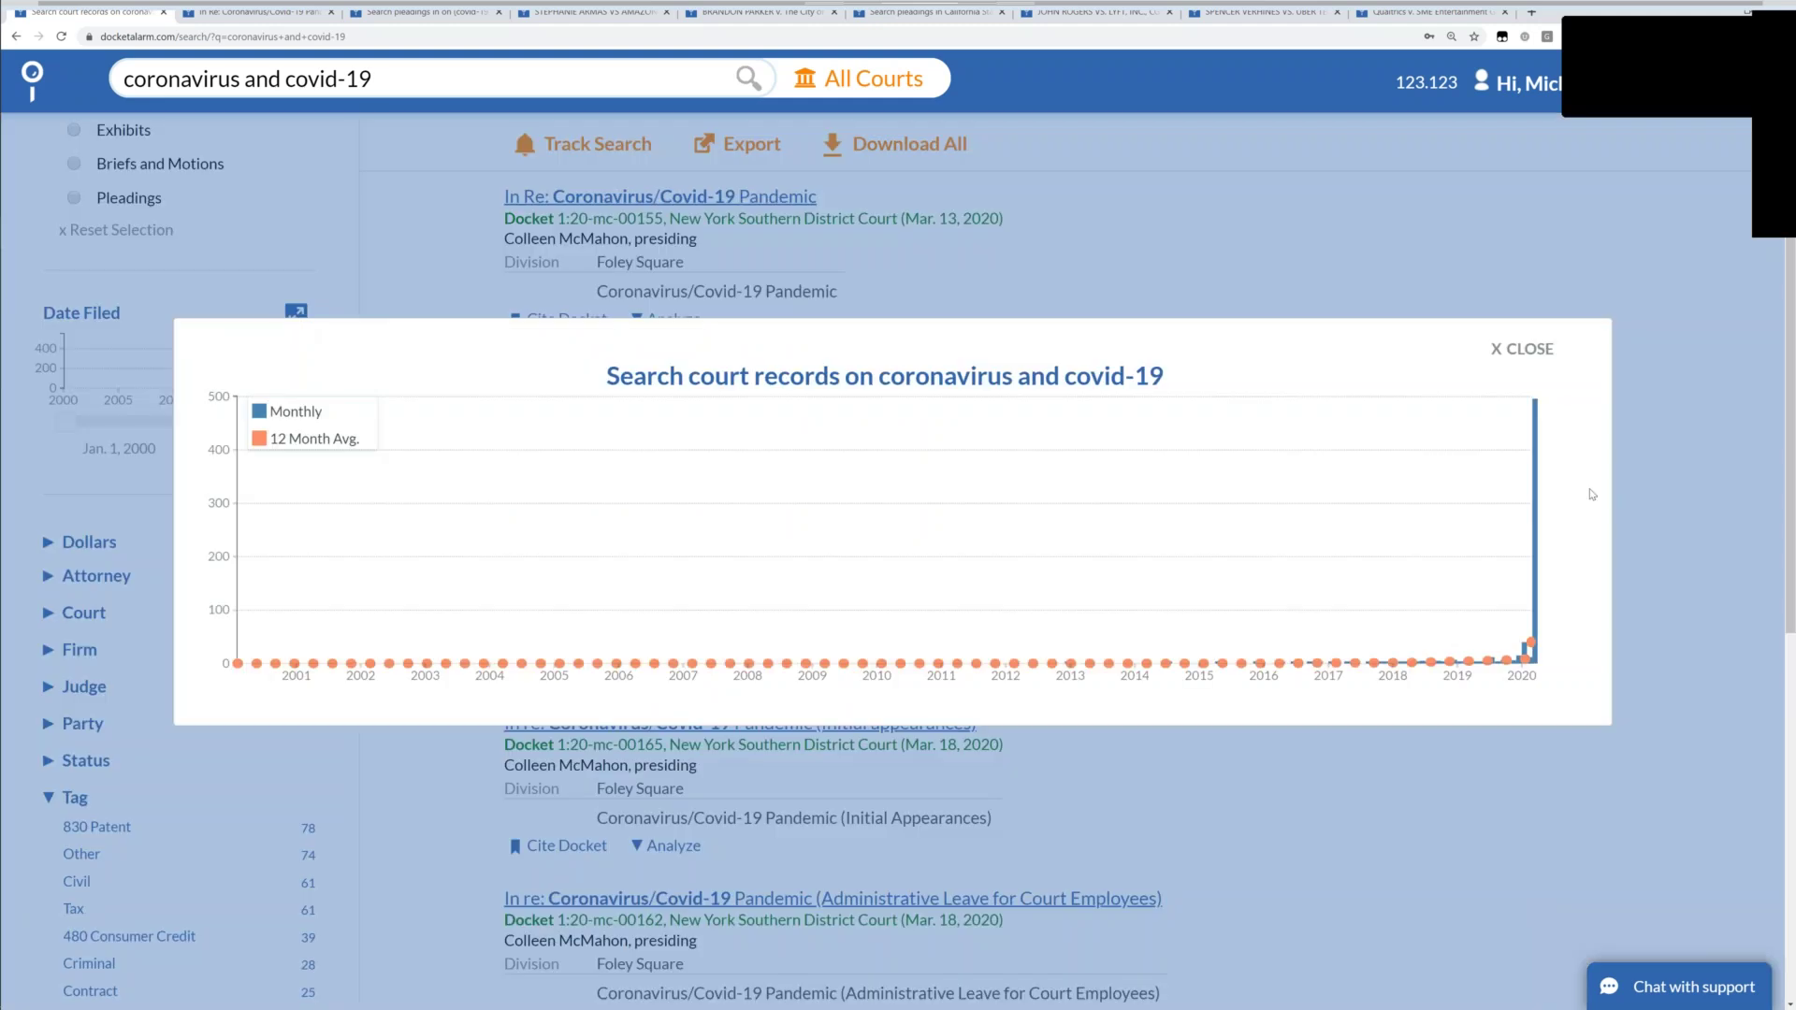
mouse_move(1537, 486)
mouse_move(1520, 656)
left_click(1528, 350)
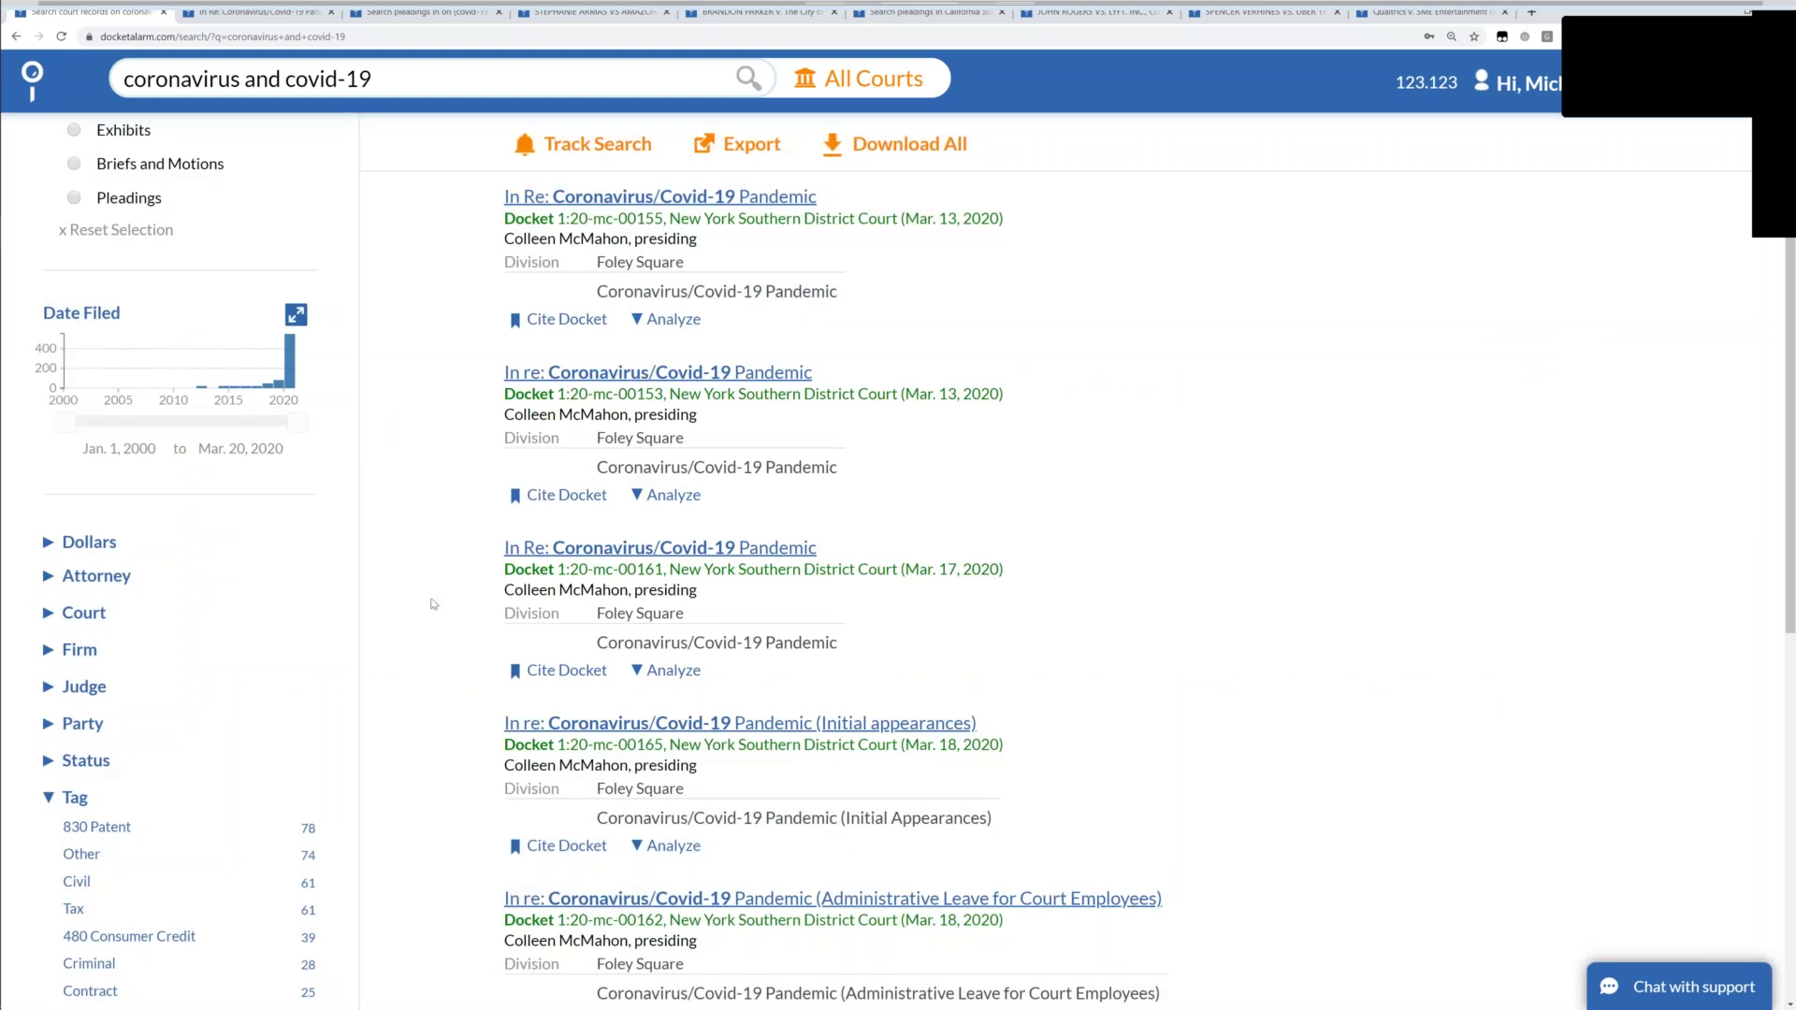
left_click(99, 622)
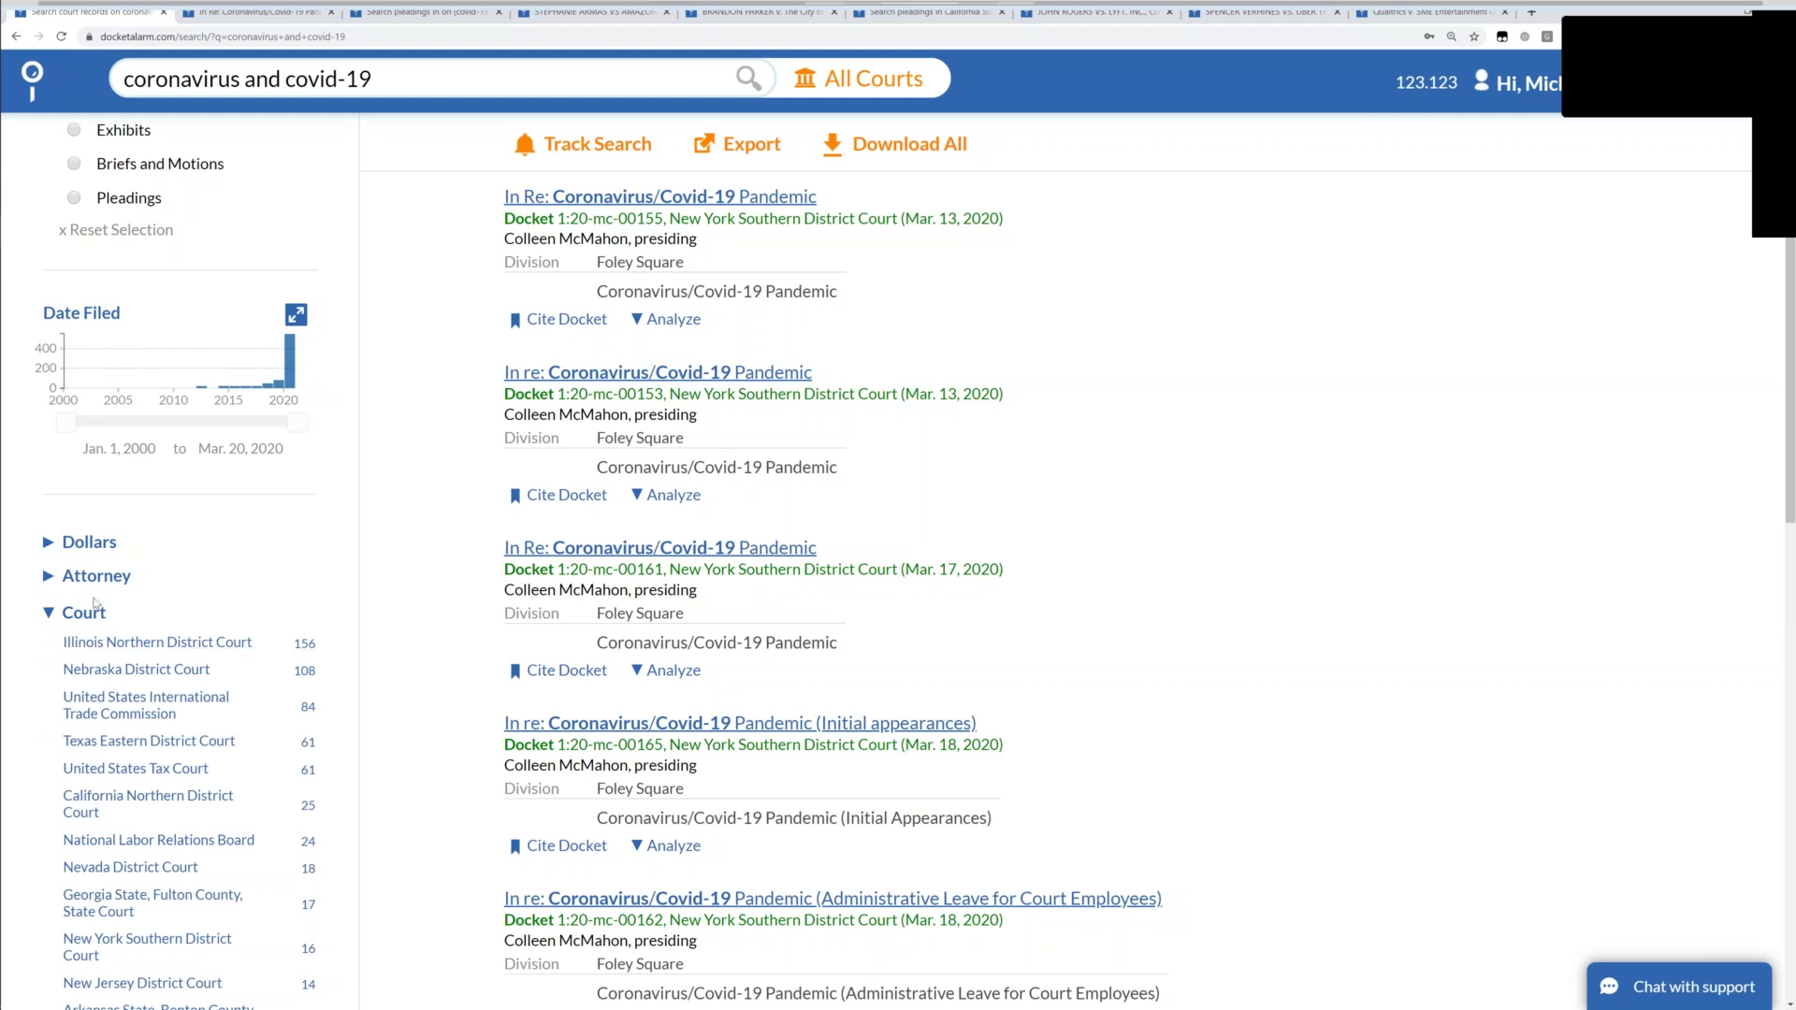
scroll(94, 603, "up", 2)
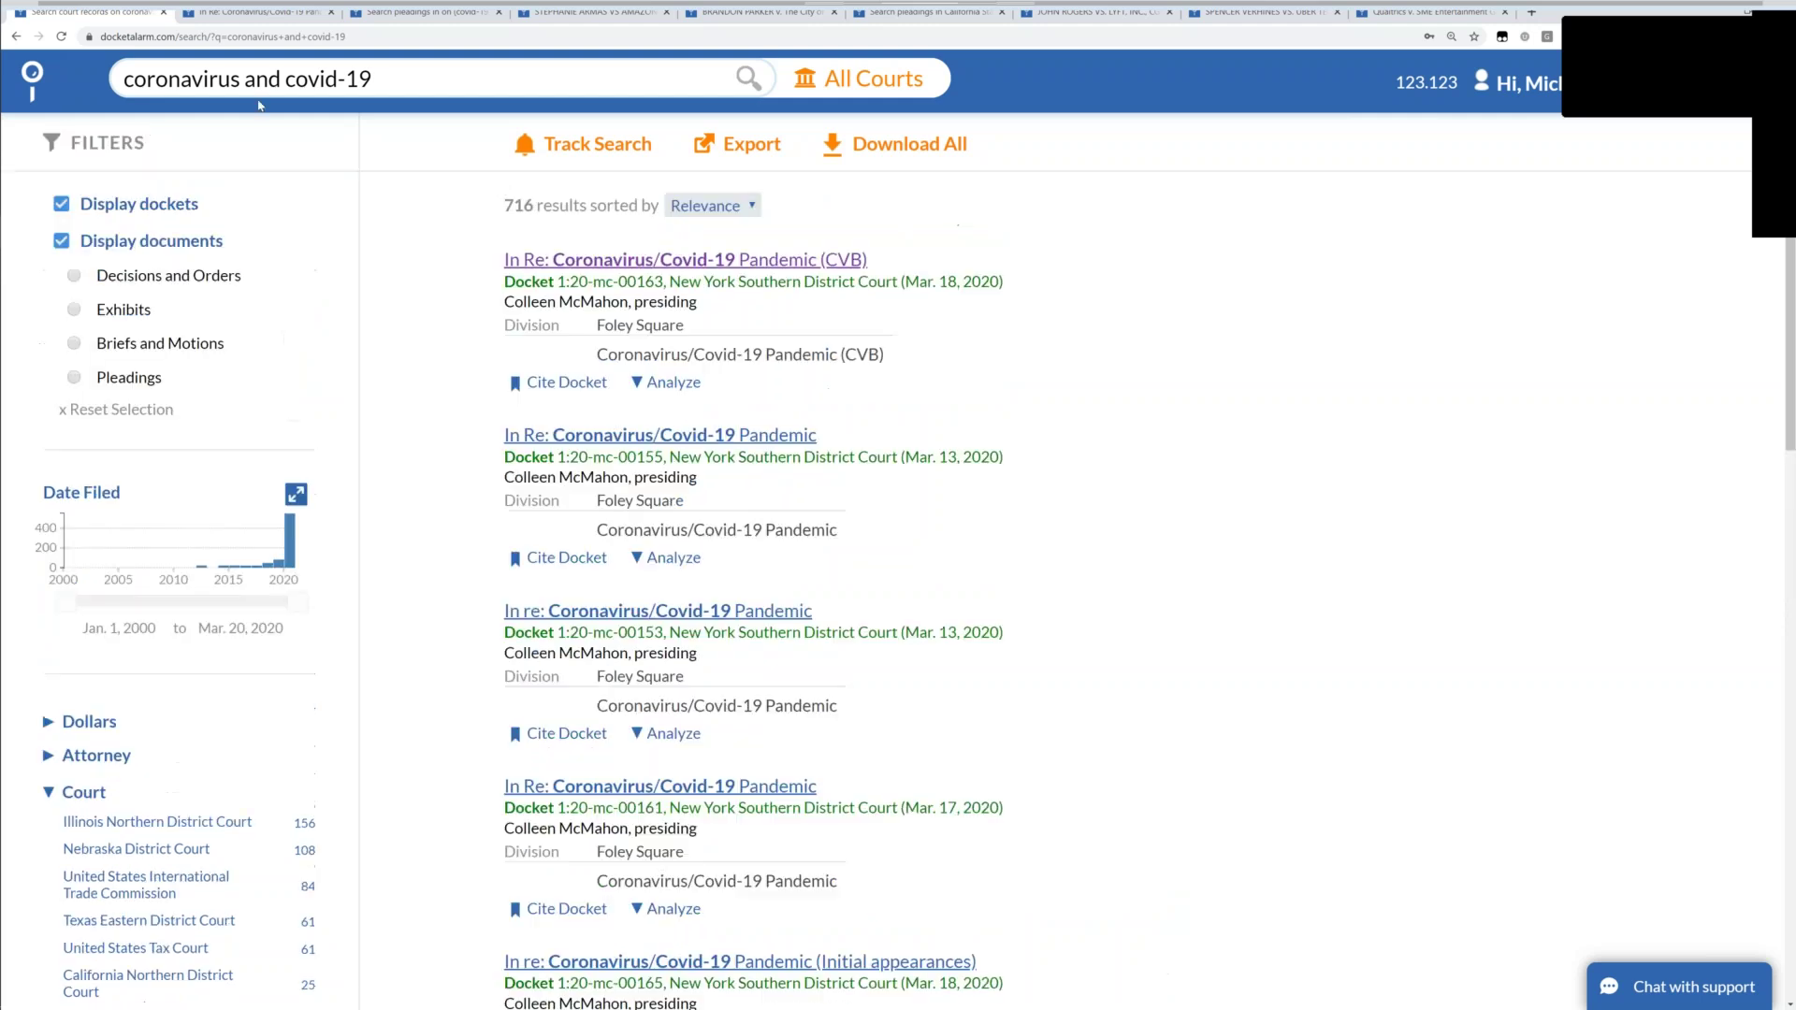
Change the all-court search query to "coronavirus or covid-19" and run it.
double_click(518, 205)
left_click(261, 81)
double_click(267, 80)
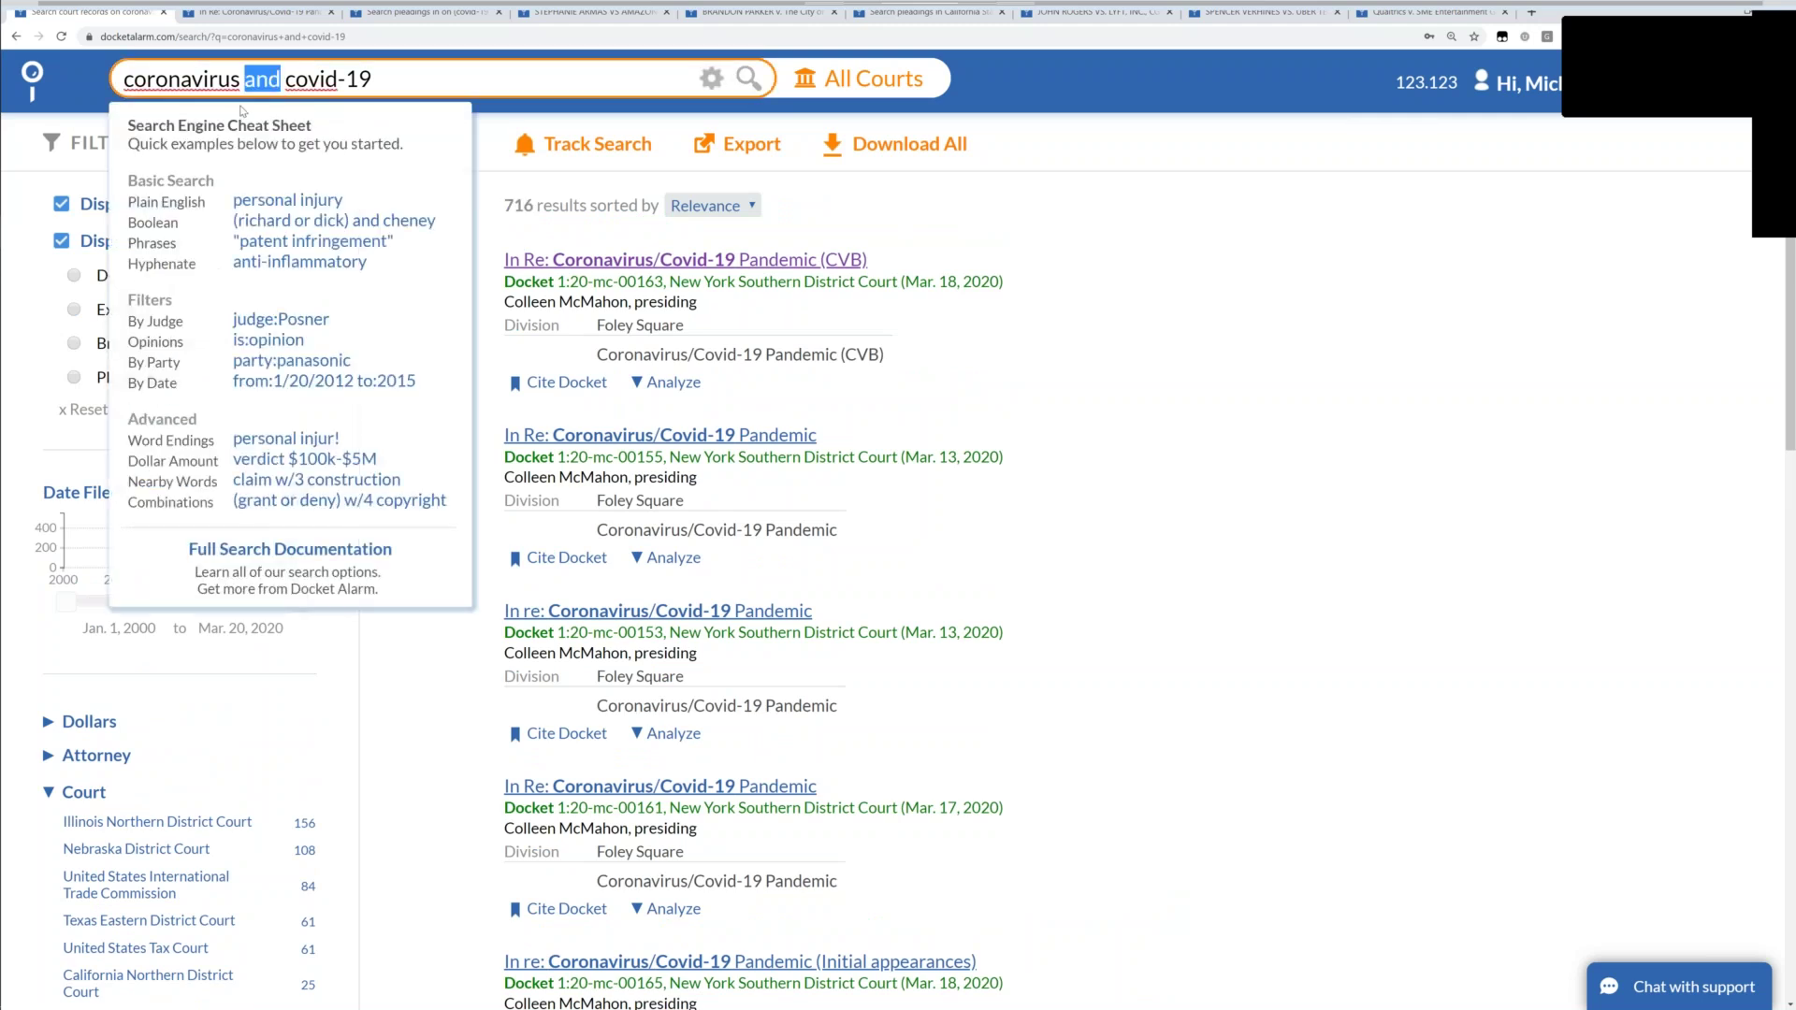
type("or")
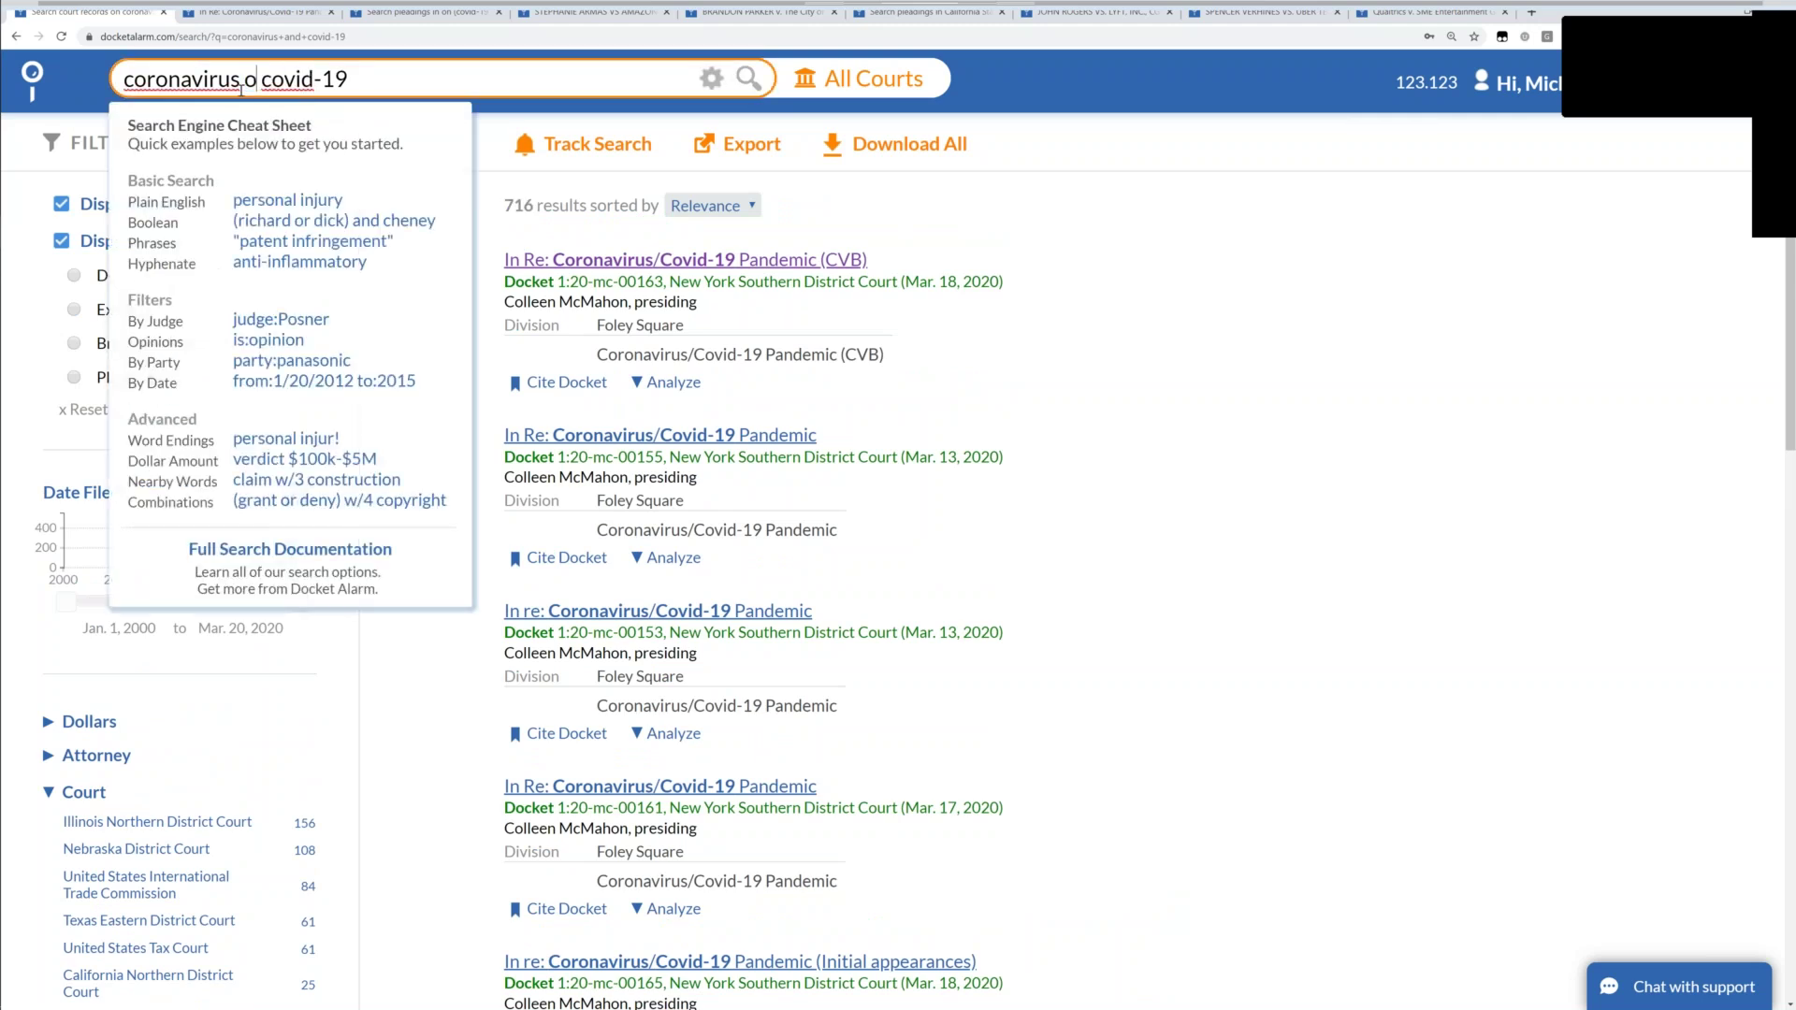
key("Return")
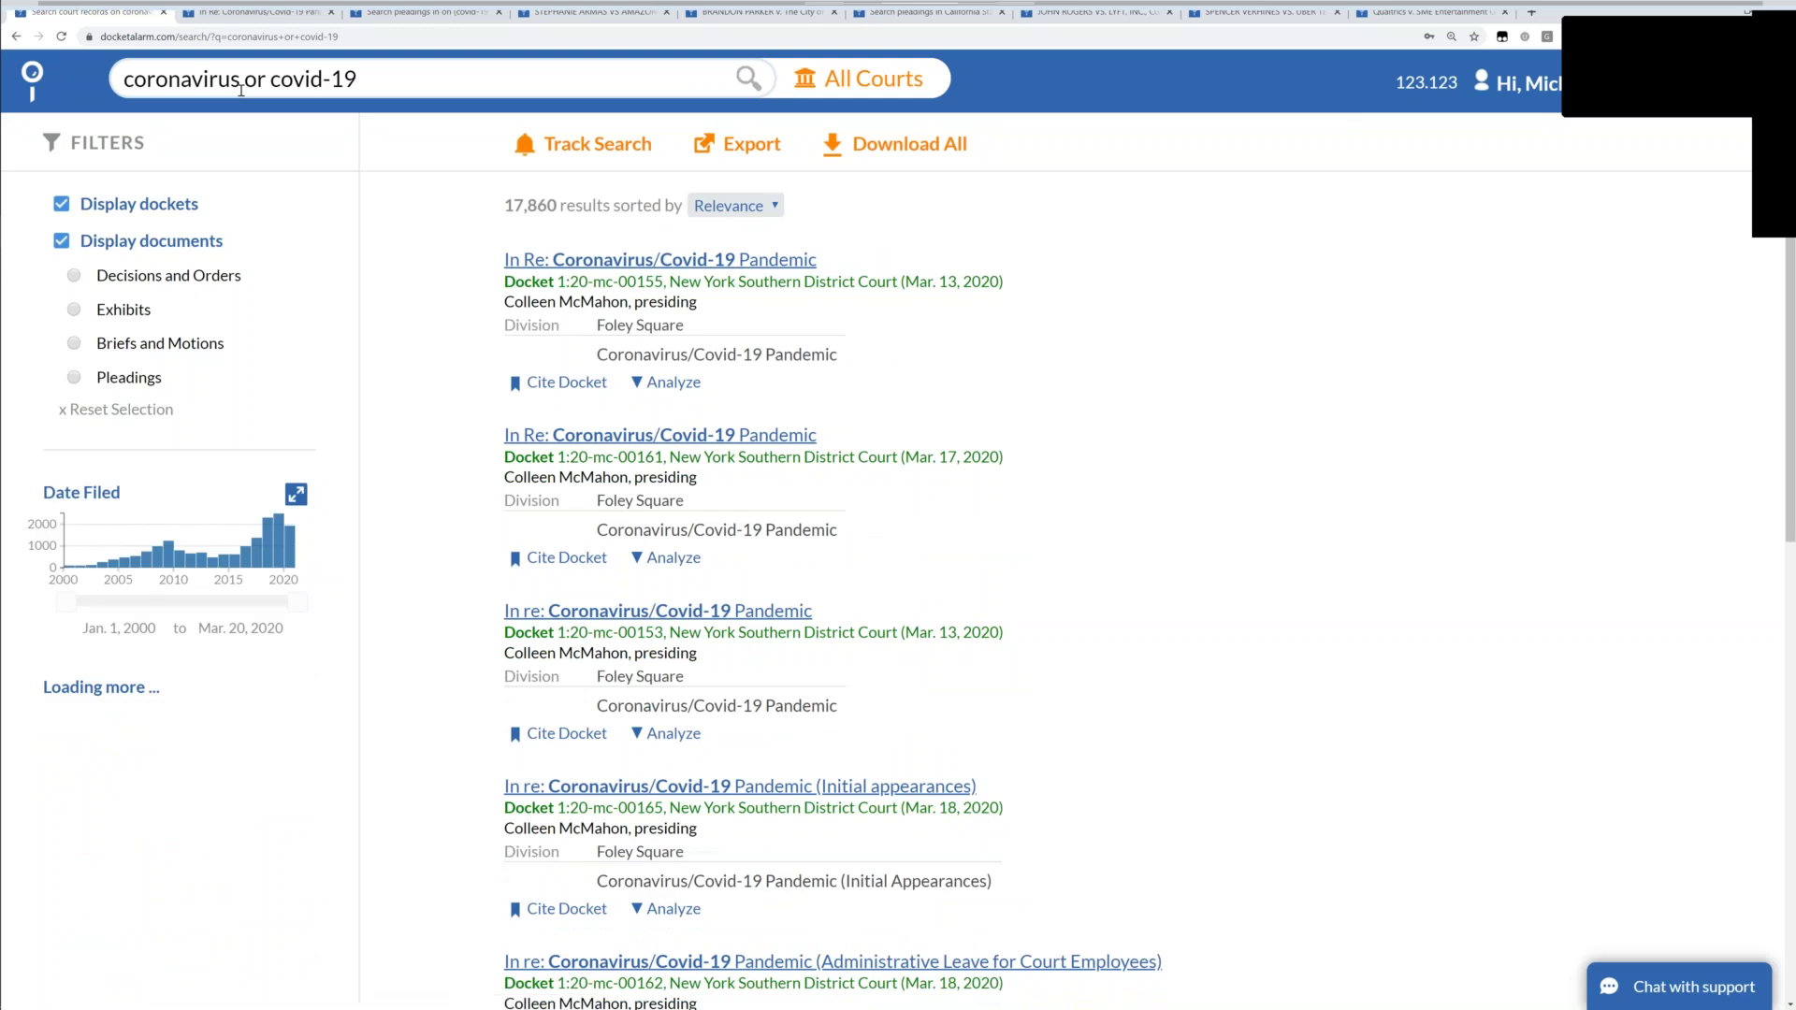
Highlight the number of results for the broadened search, and check the query wording and the available filter categories.
left_click_drag(504, 205, 562, 205)
left_click(198, 81)
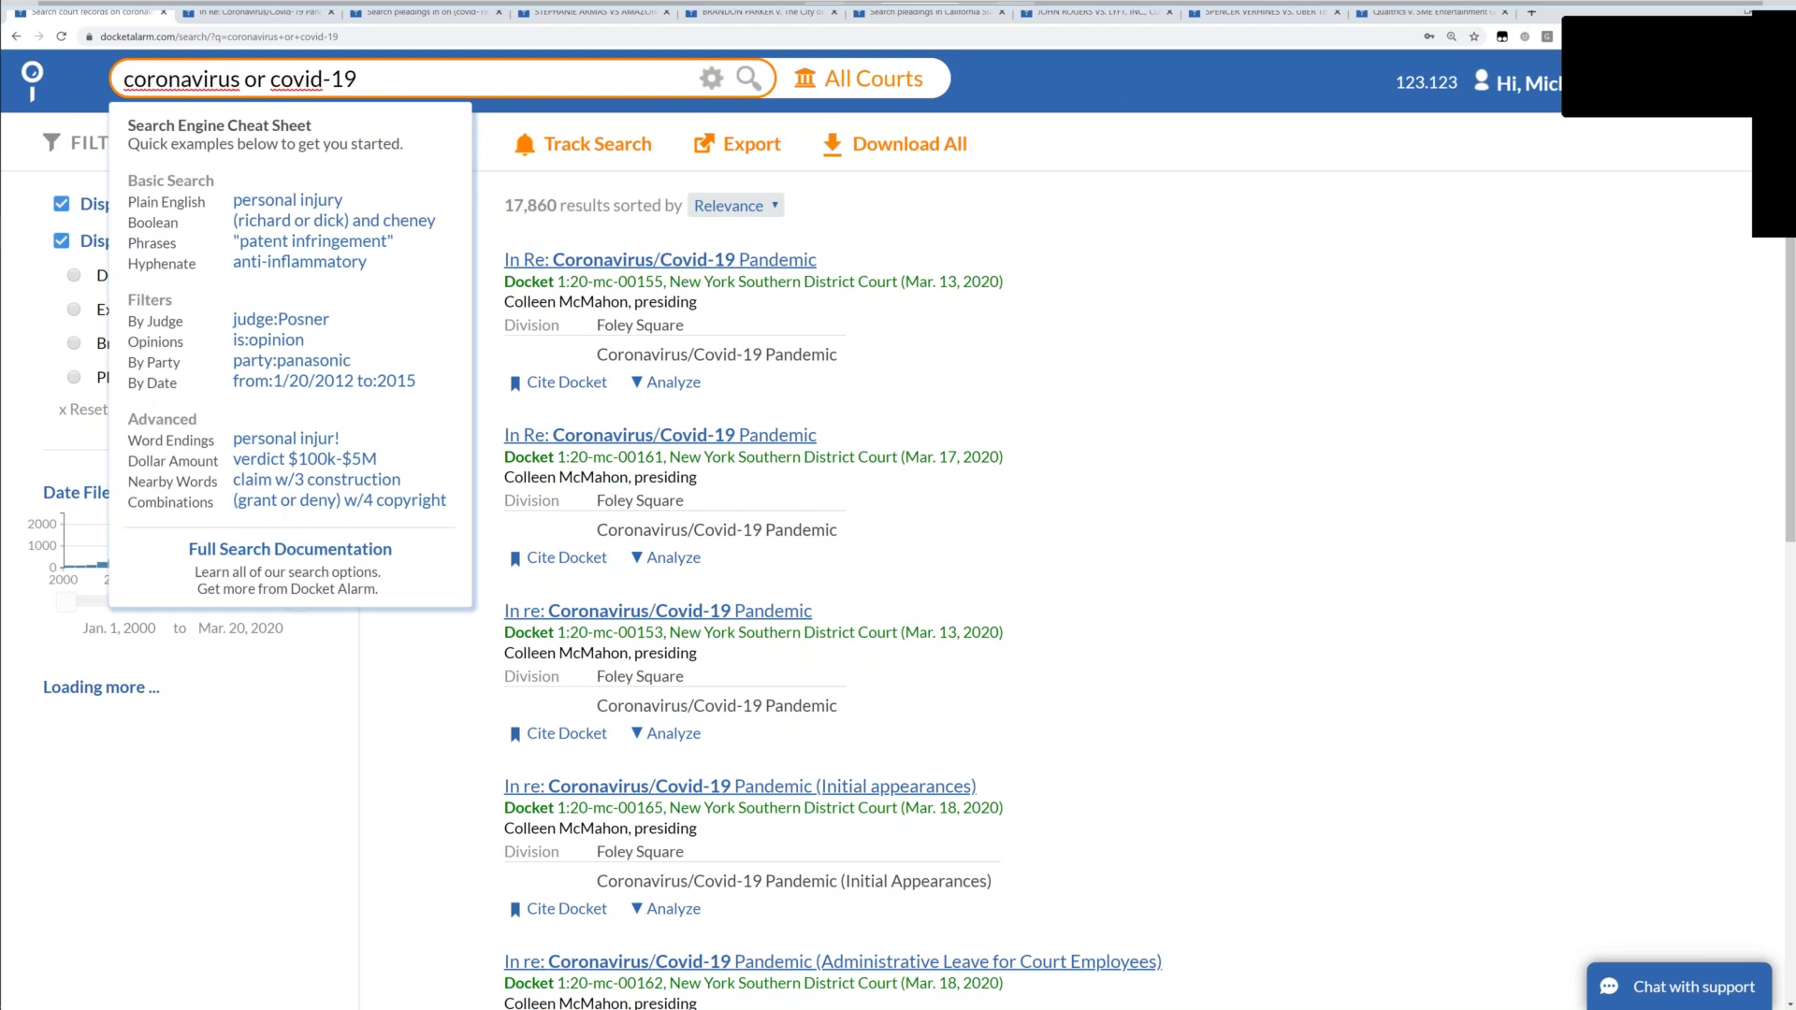
left_click(530, 231)
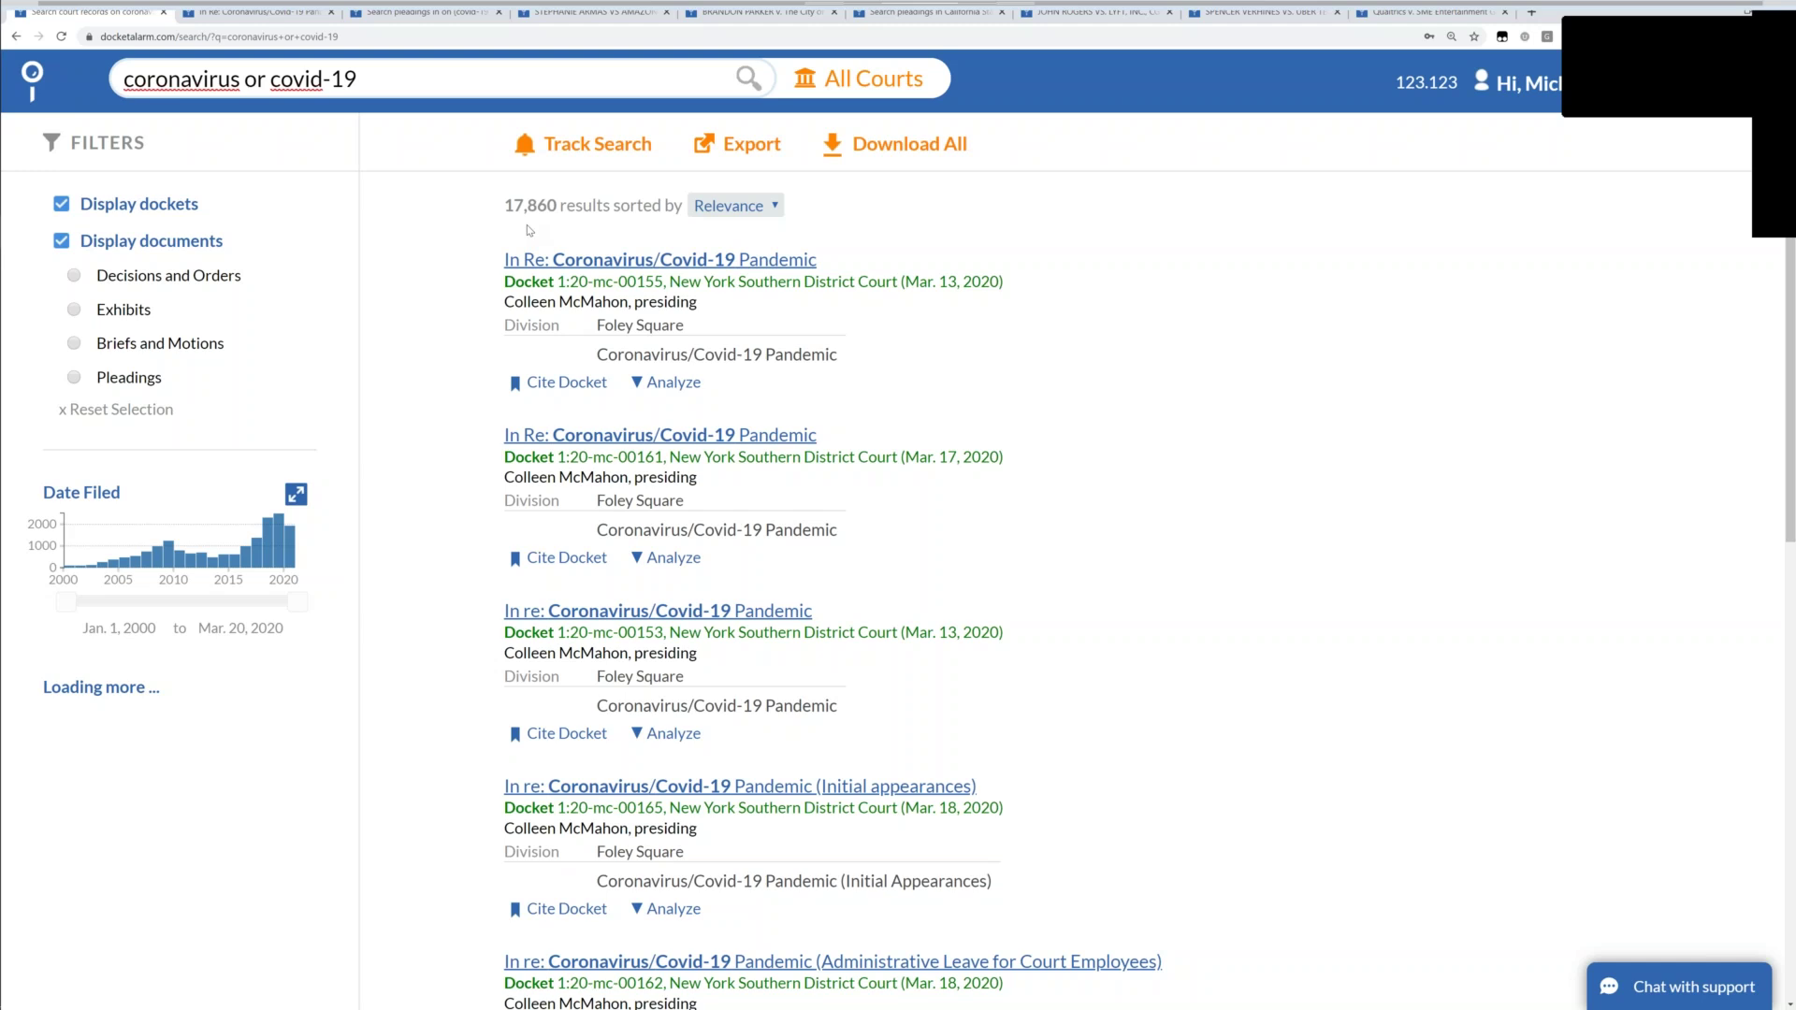
mouse_move(162, 561)
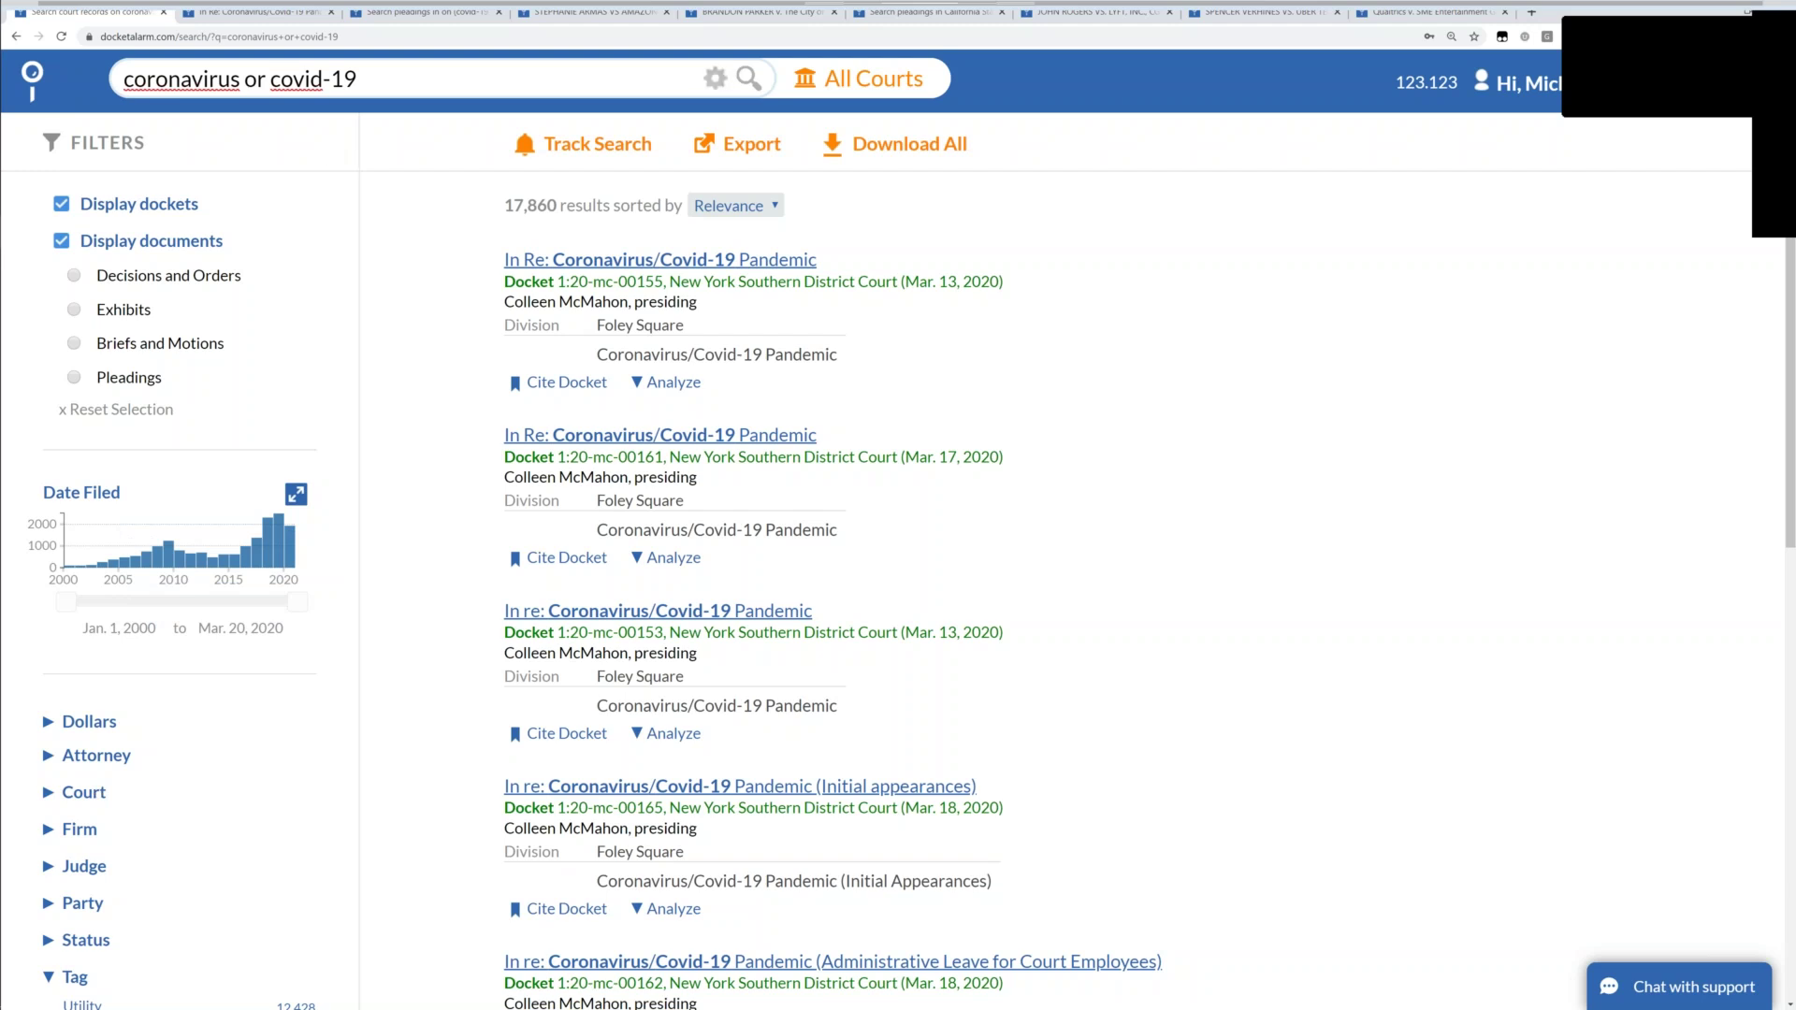
left_click(418, 79)
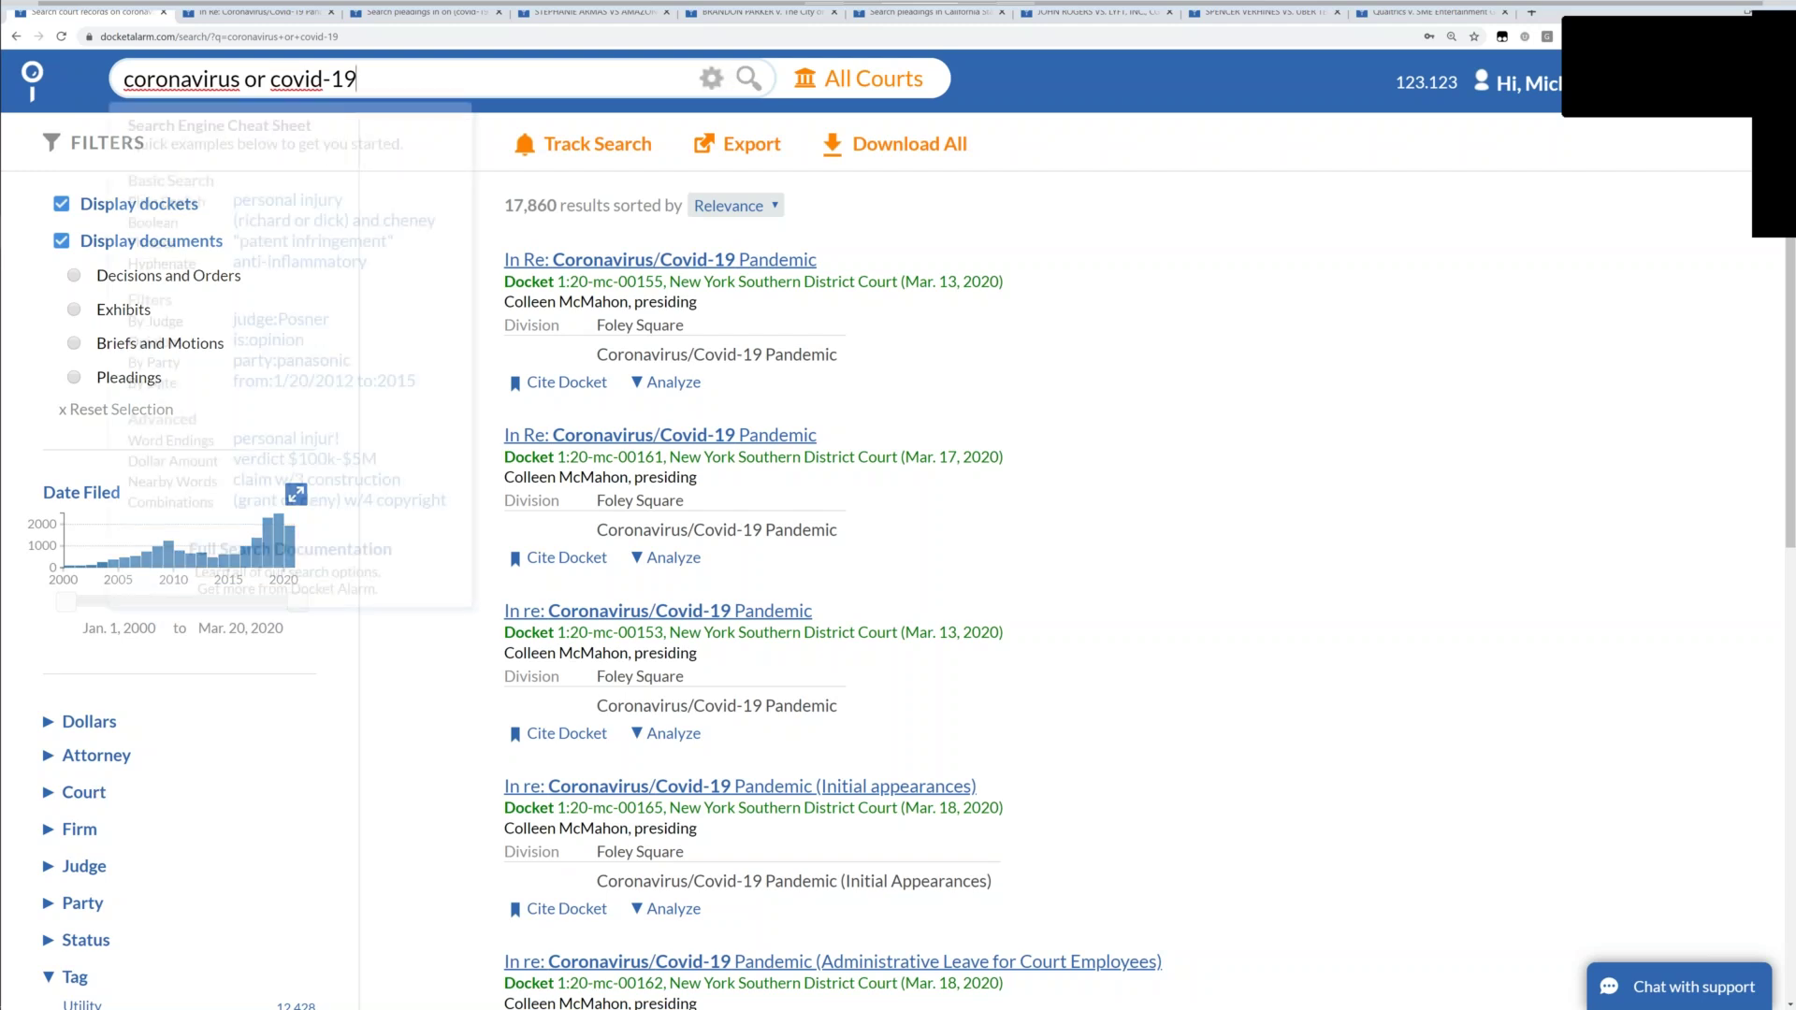
left_click(418, 714)
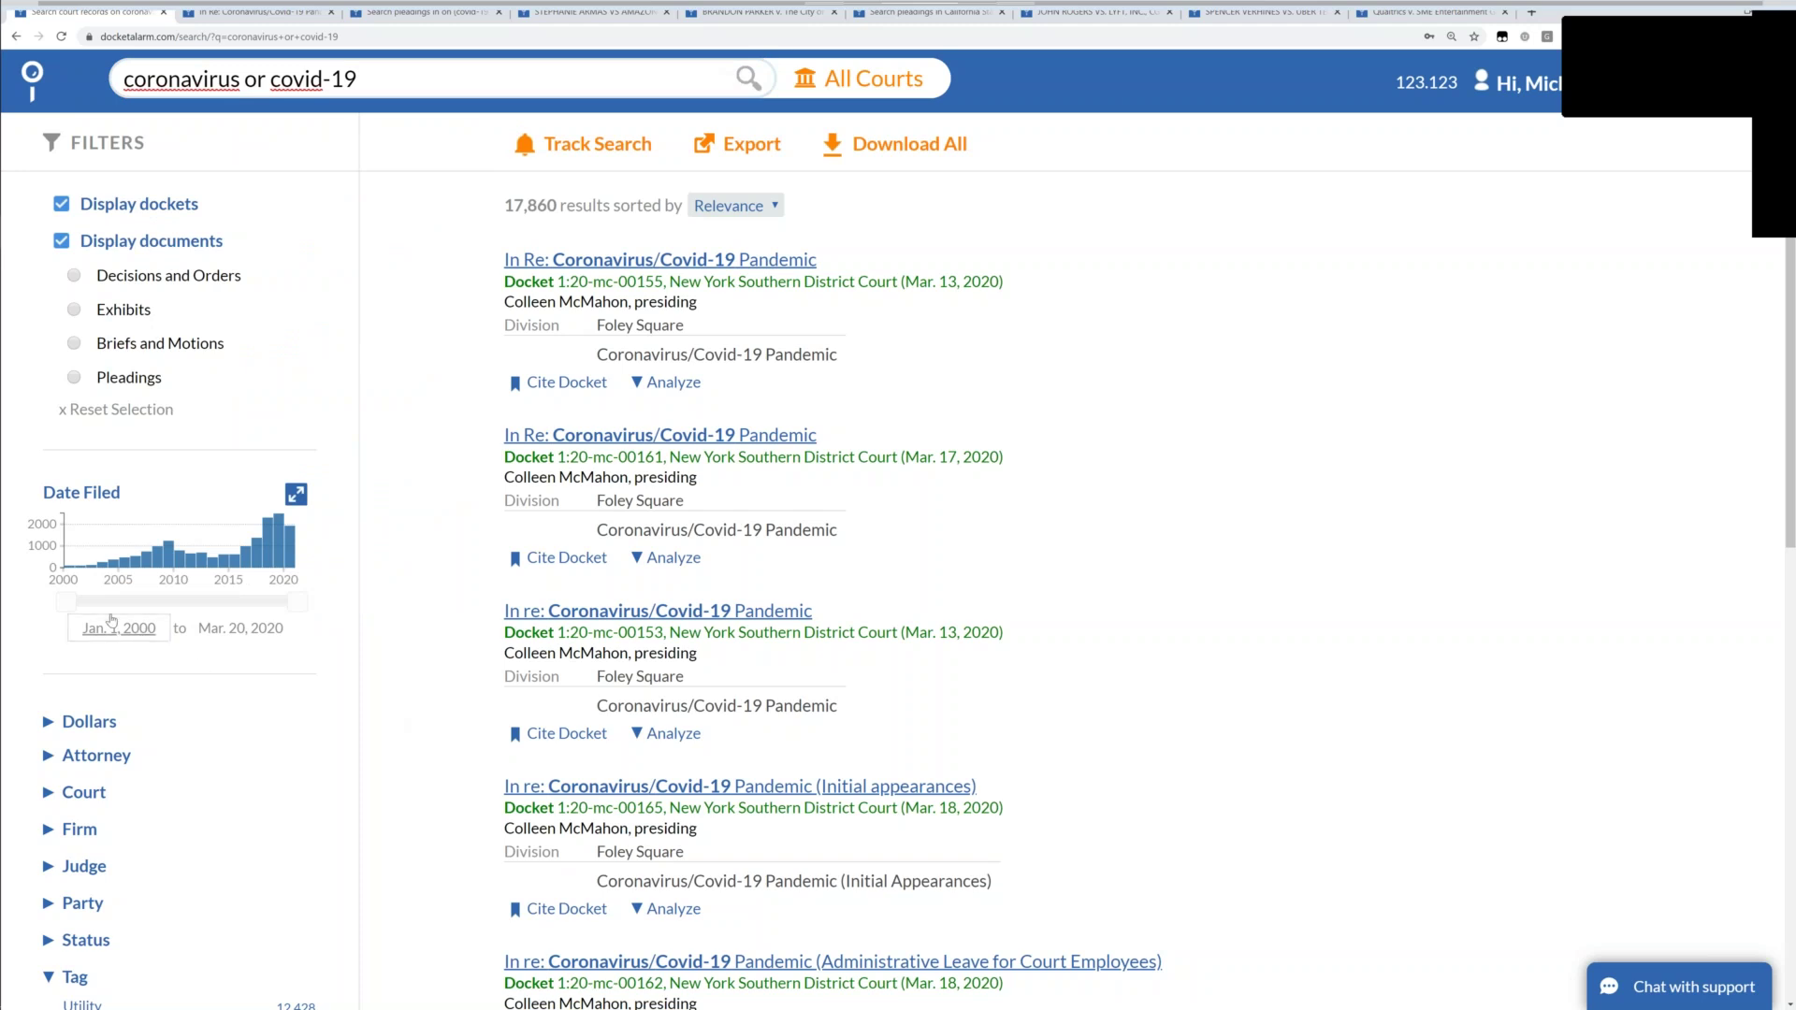
Try to limit the coronavirus or covid-19 results to filing dates starting 12/1/2020.
left_click(142, 634)
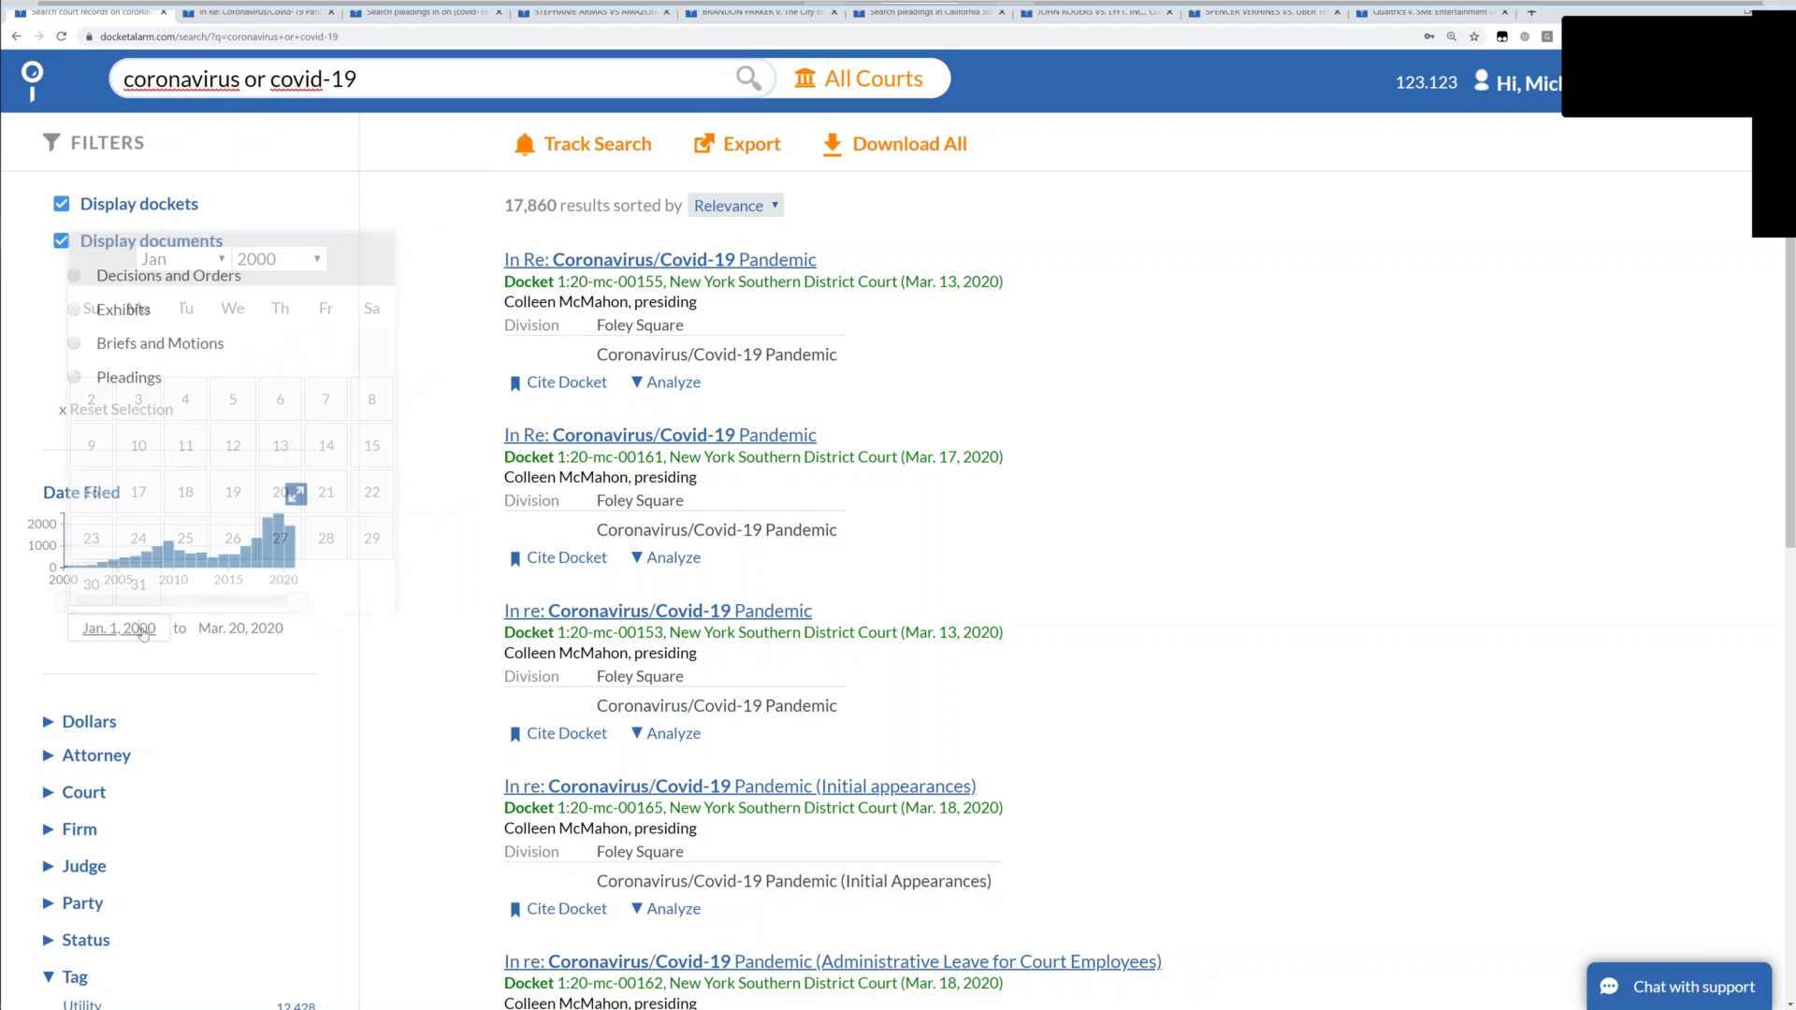
type("2")
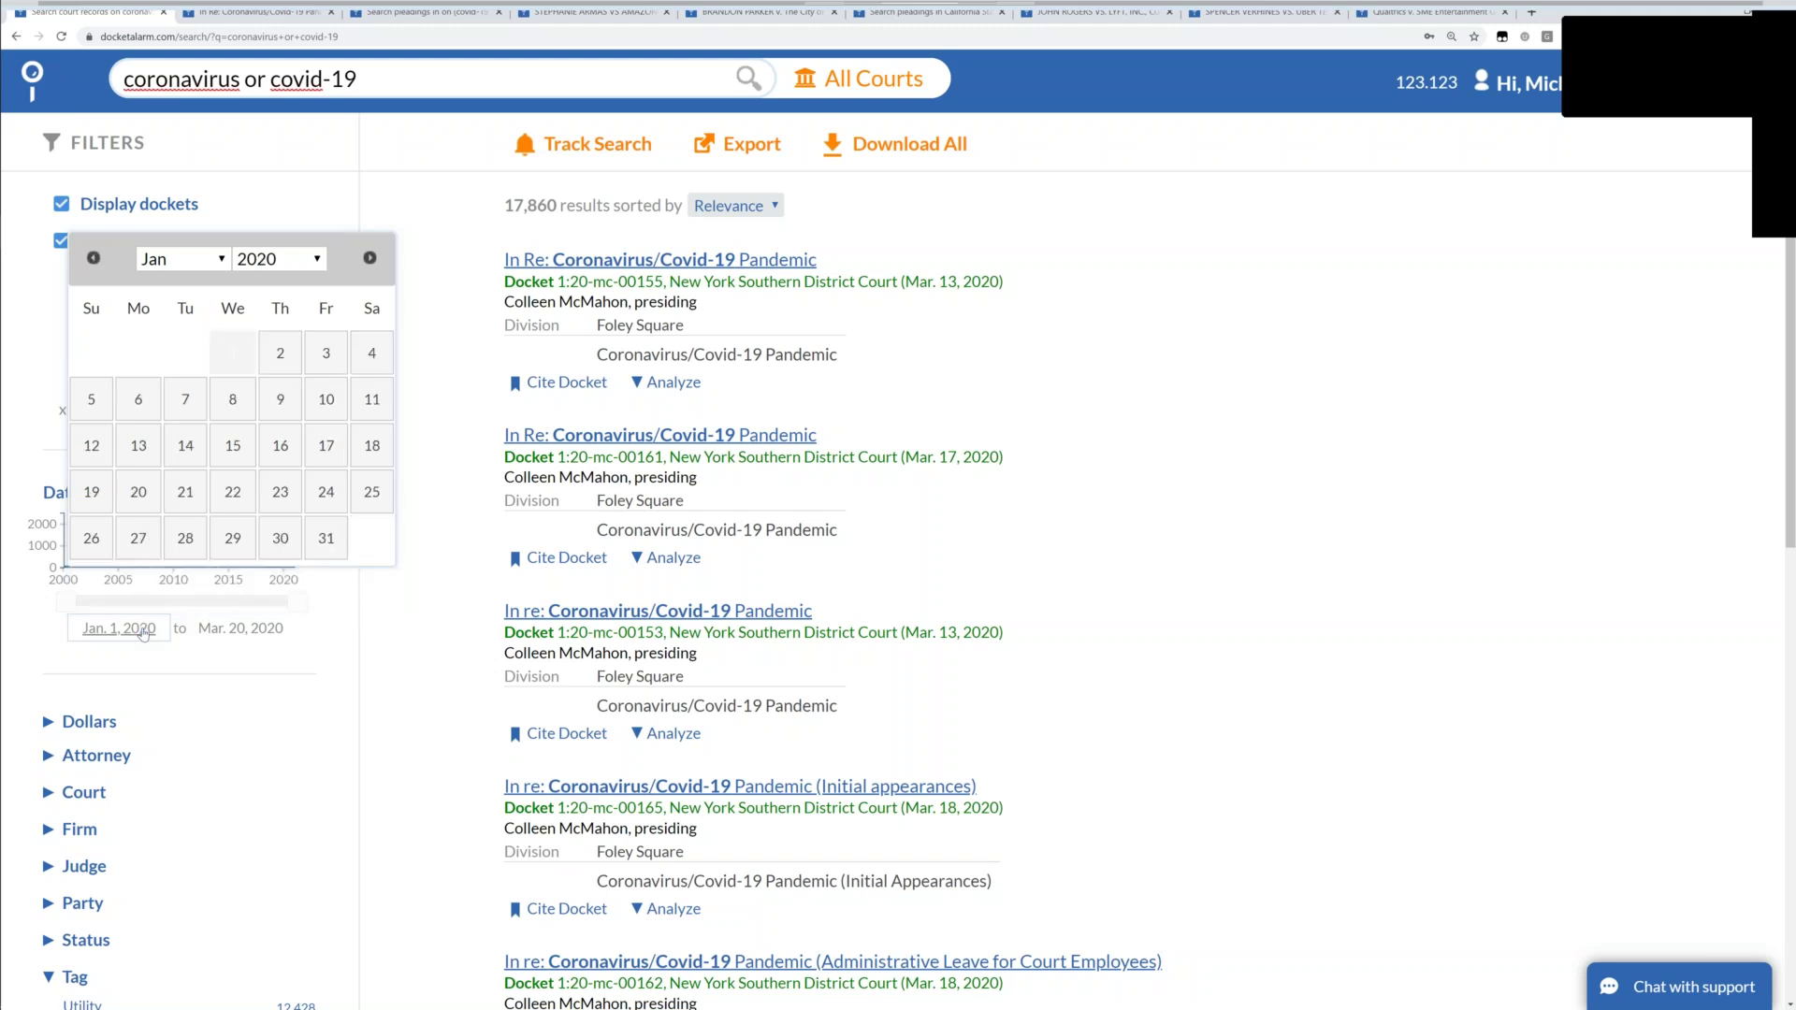
triple_click(142, 633)
type("12/1/2020")
key("Return")
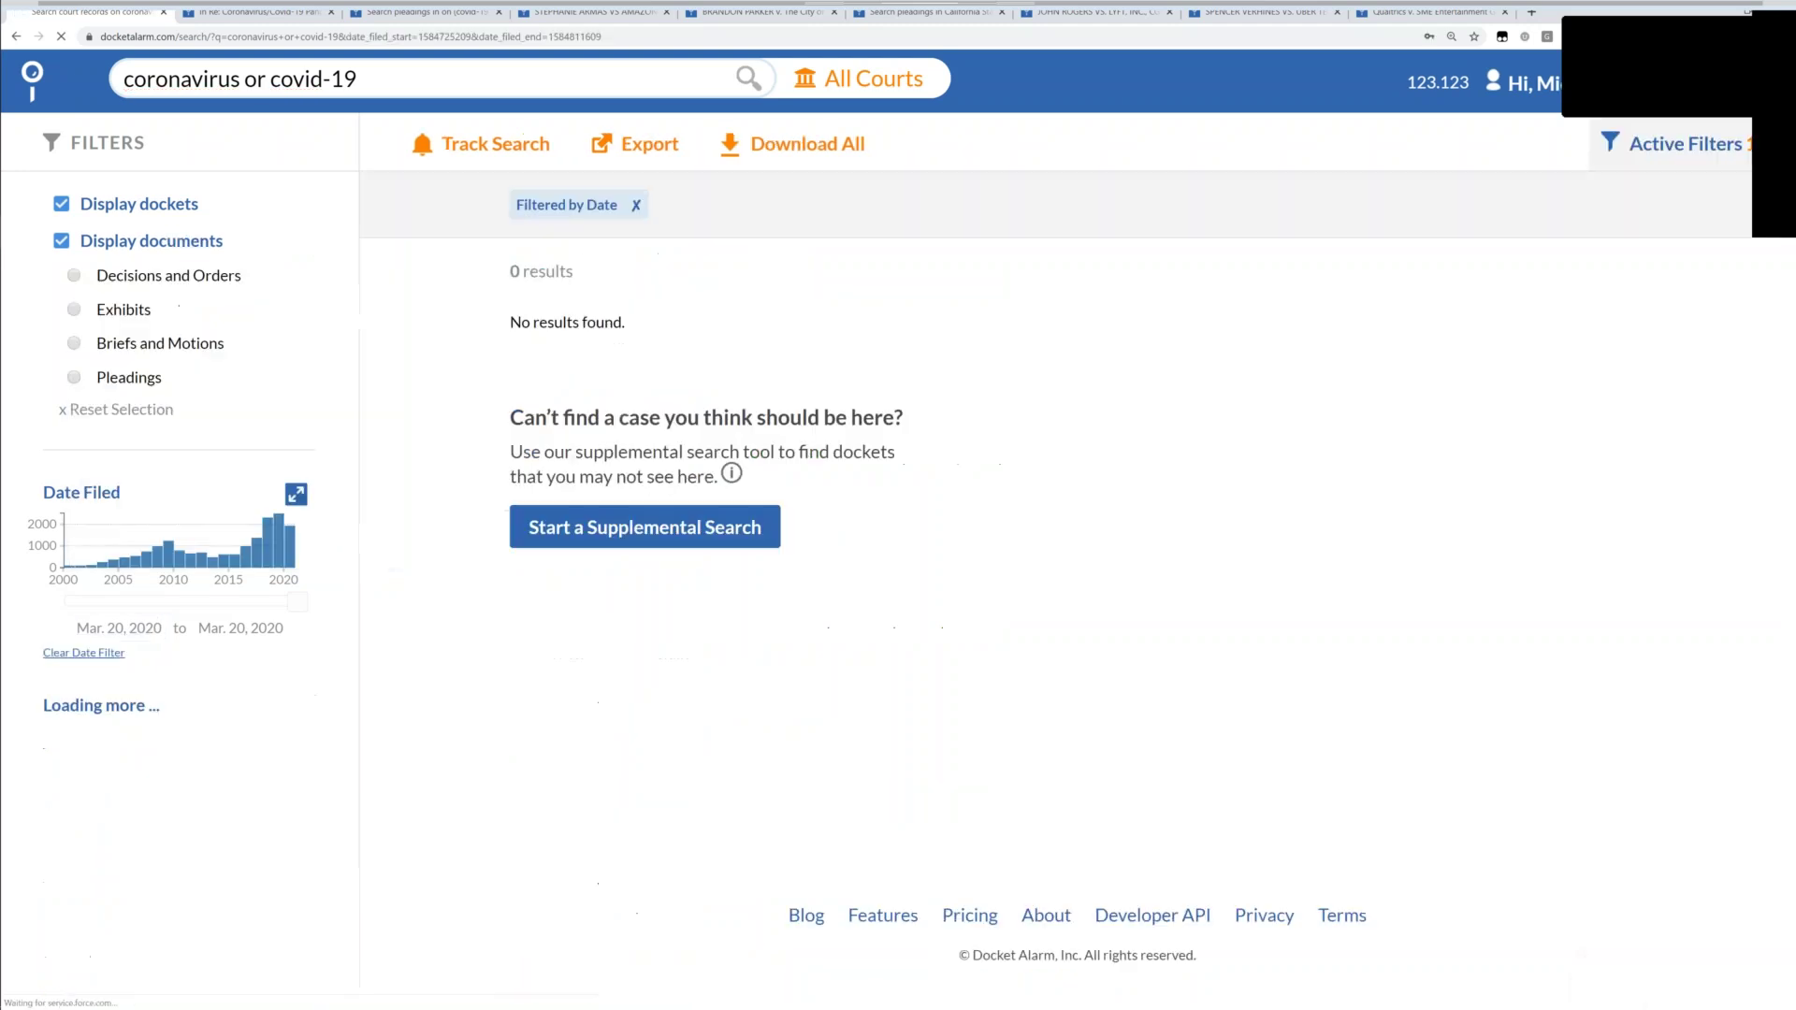
Set the filing date range to Jan. 19, 2019 through Mar. 20, 2020, and look through the filtered dockets.
left_click(119, 627)
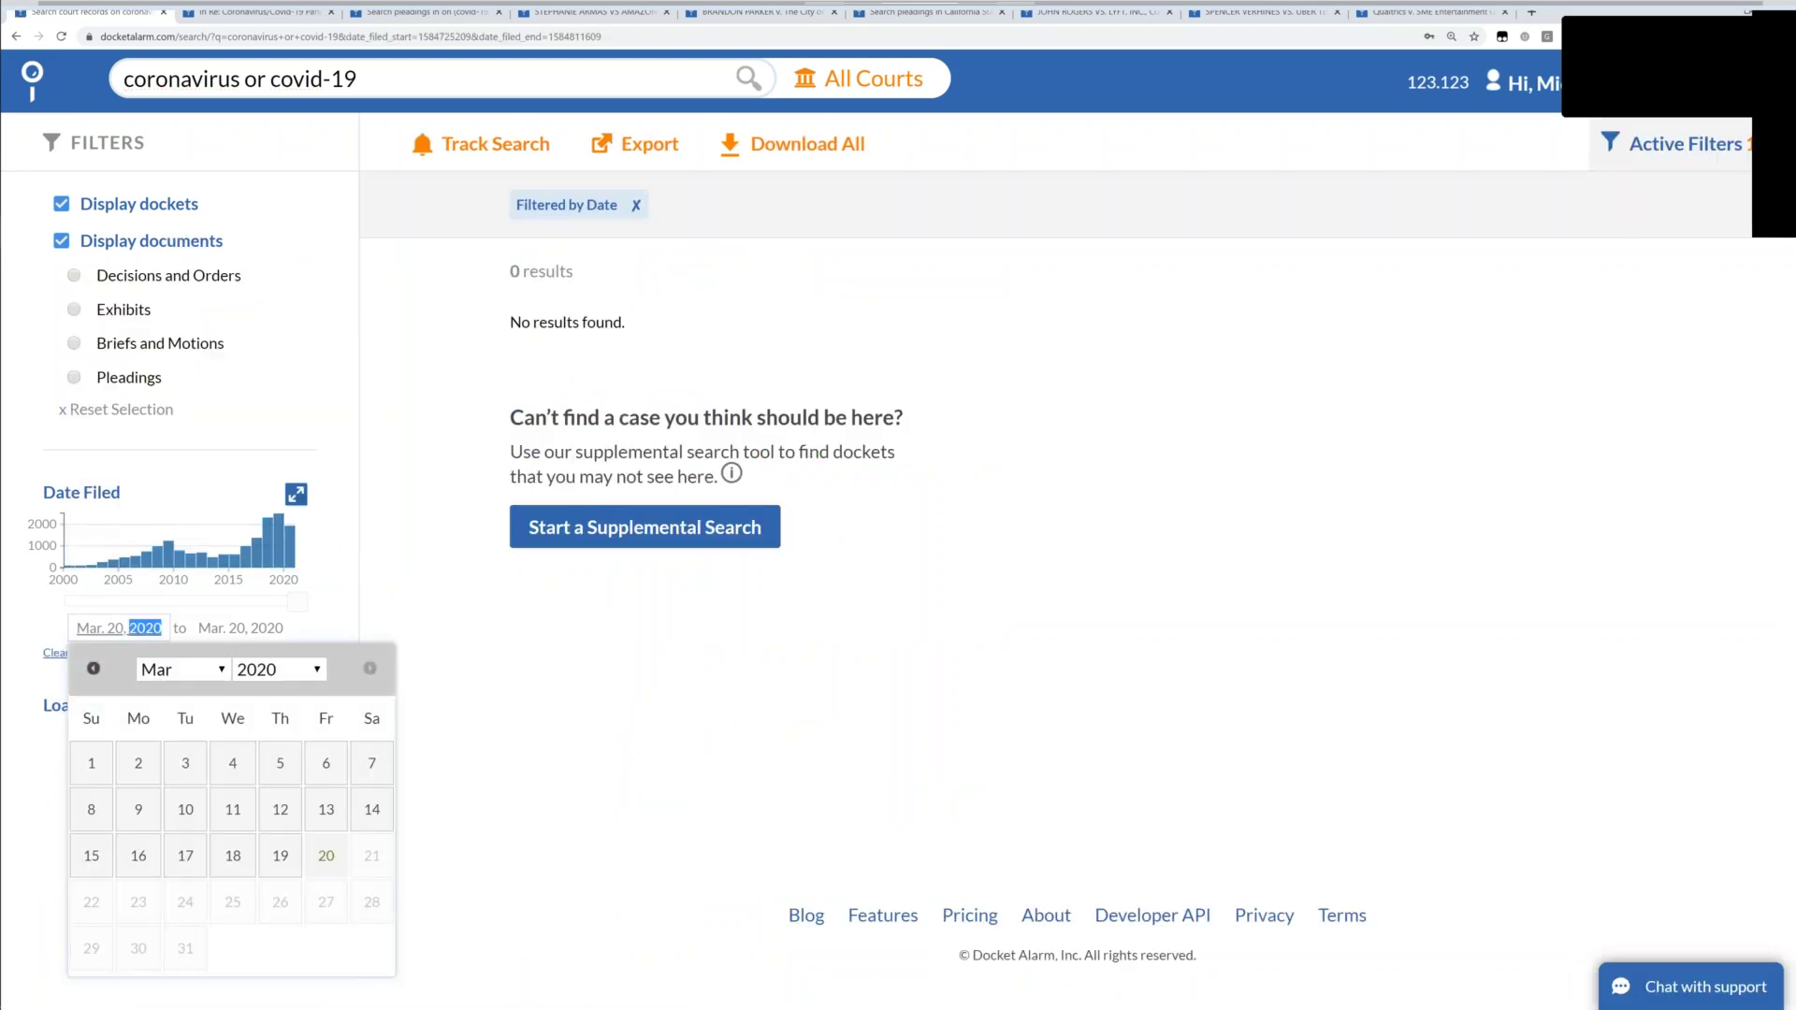
left_click_drag(297, 602, 281, 617)
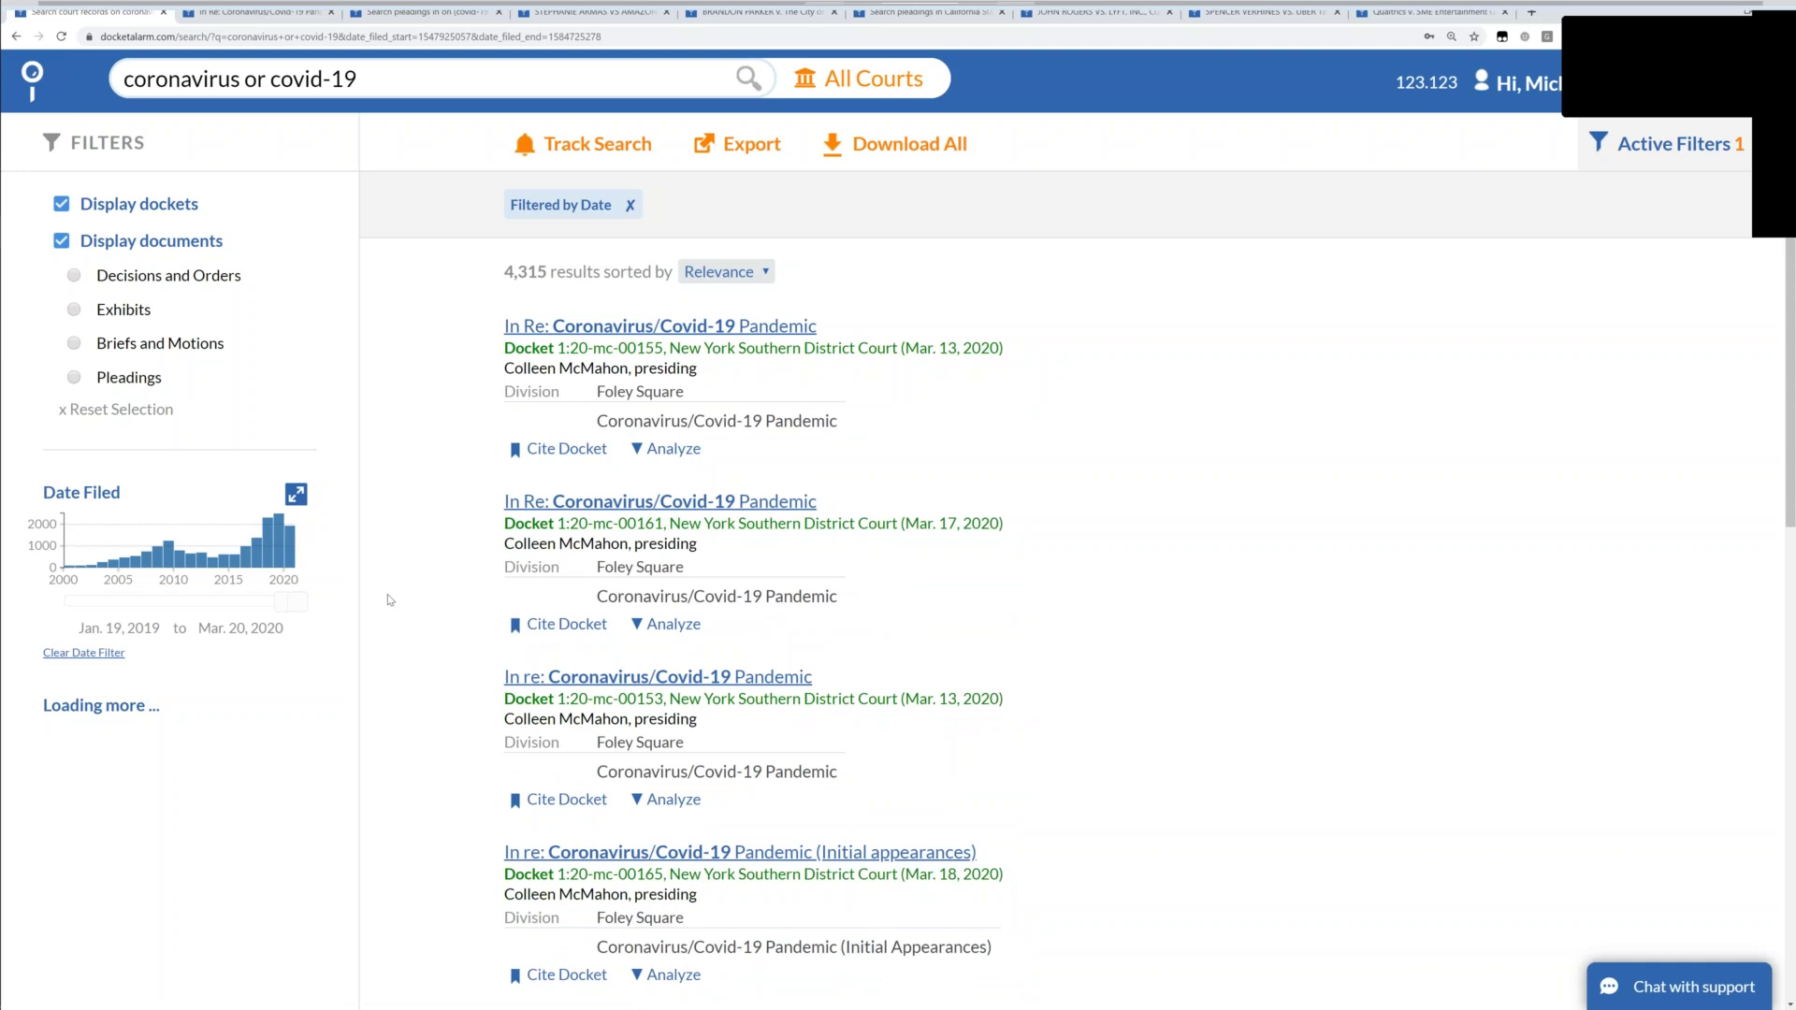
scroll(390, 600, "down", 1)
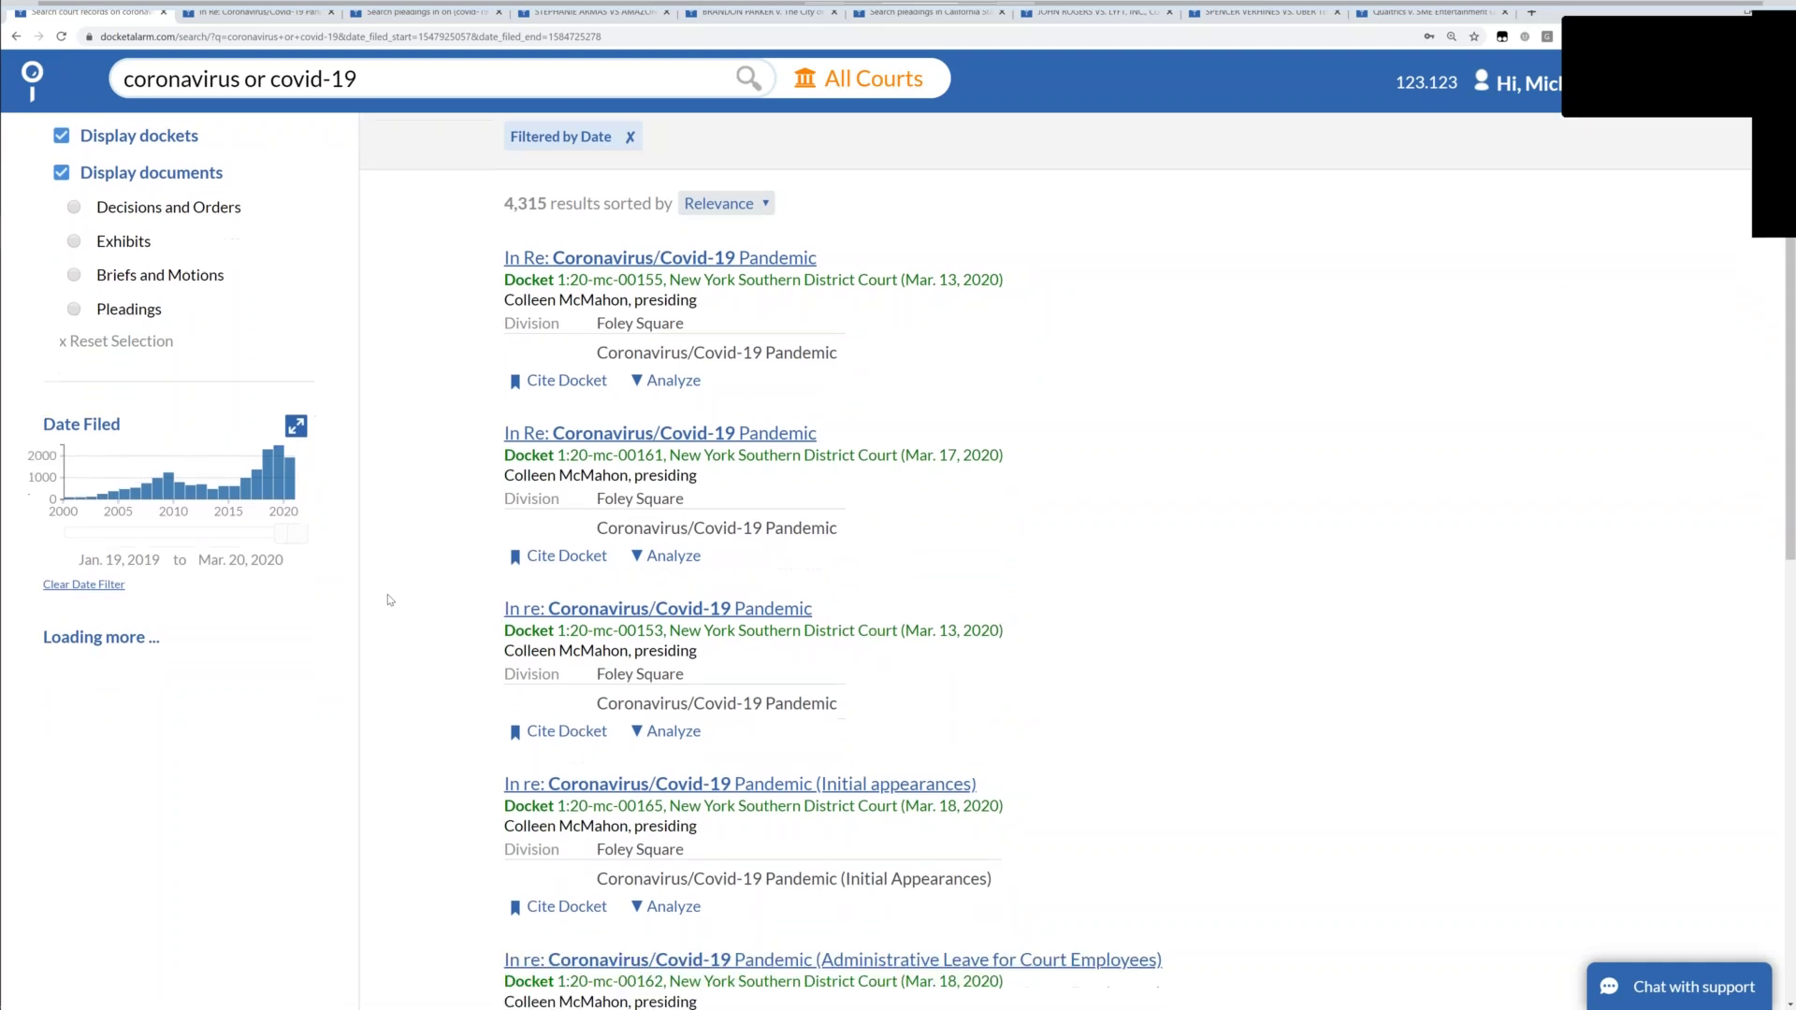
scroll(390, 600, "down", 7)
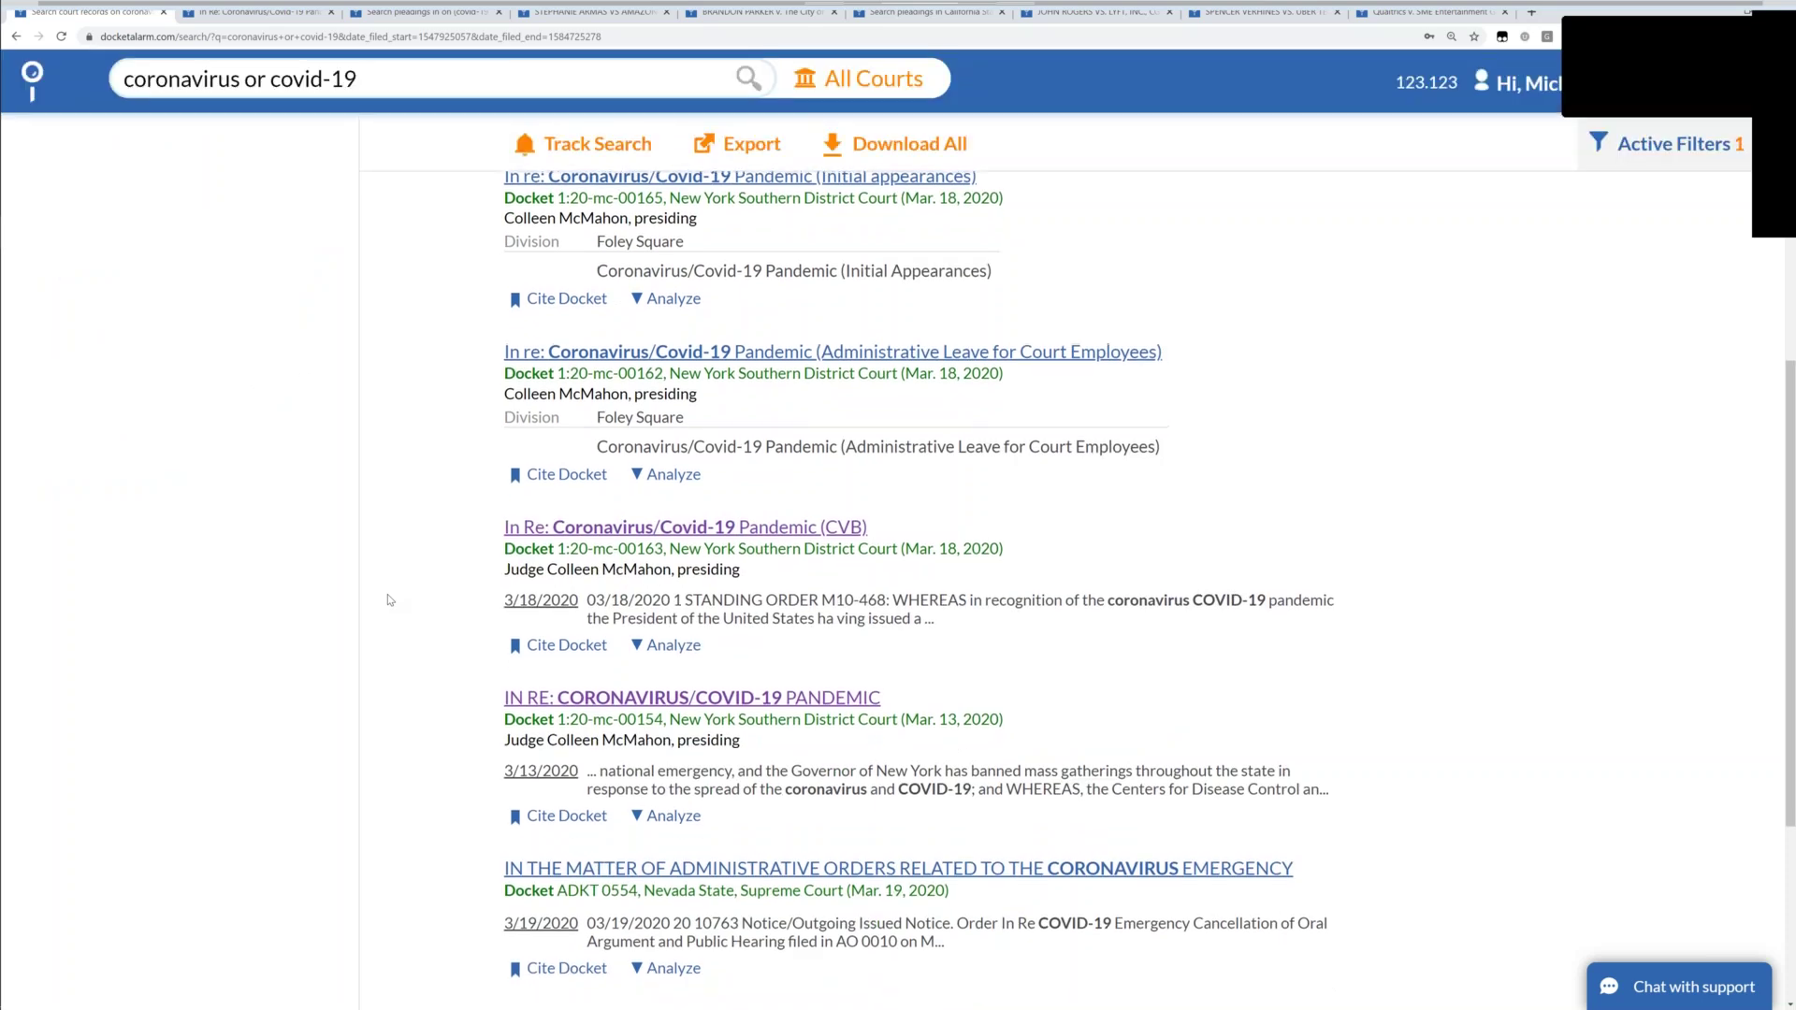
scroll(390, 599, "up", 8)
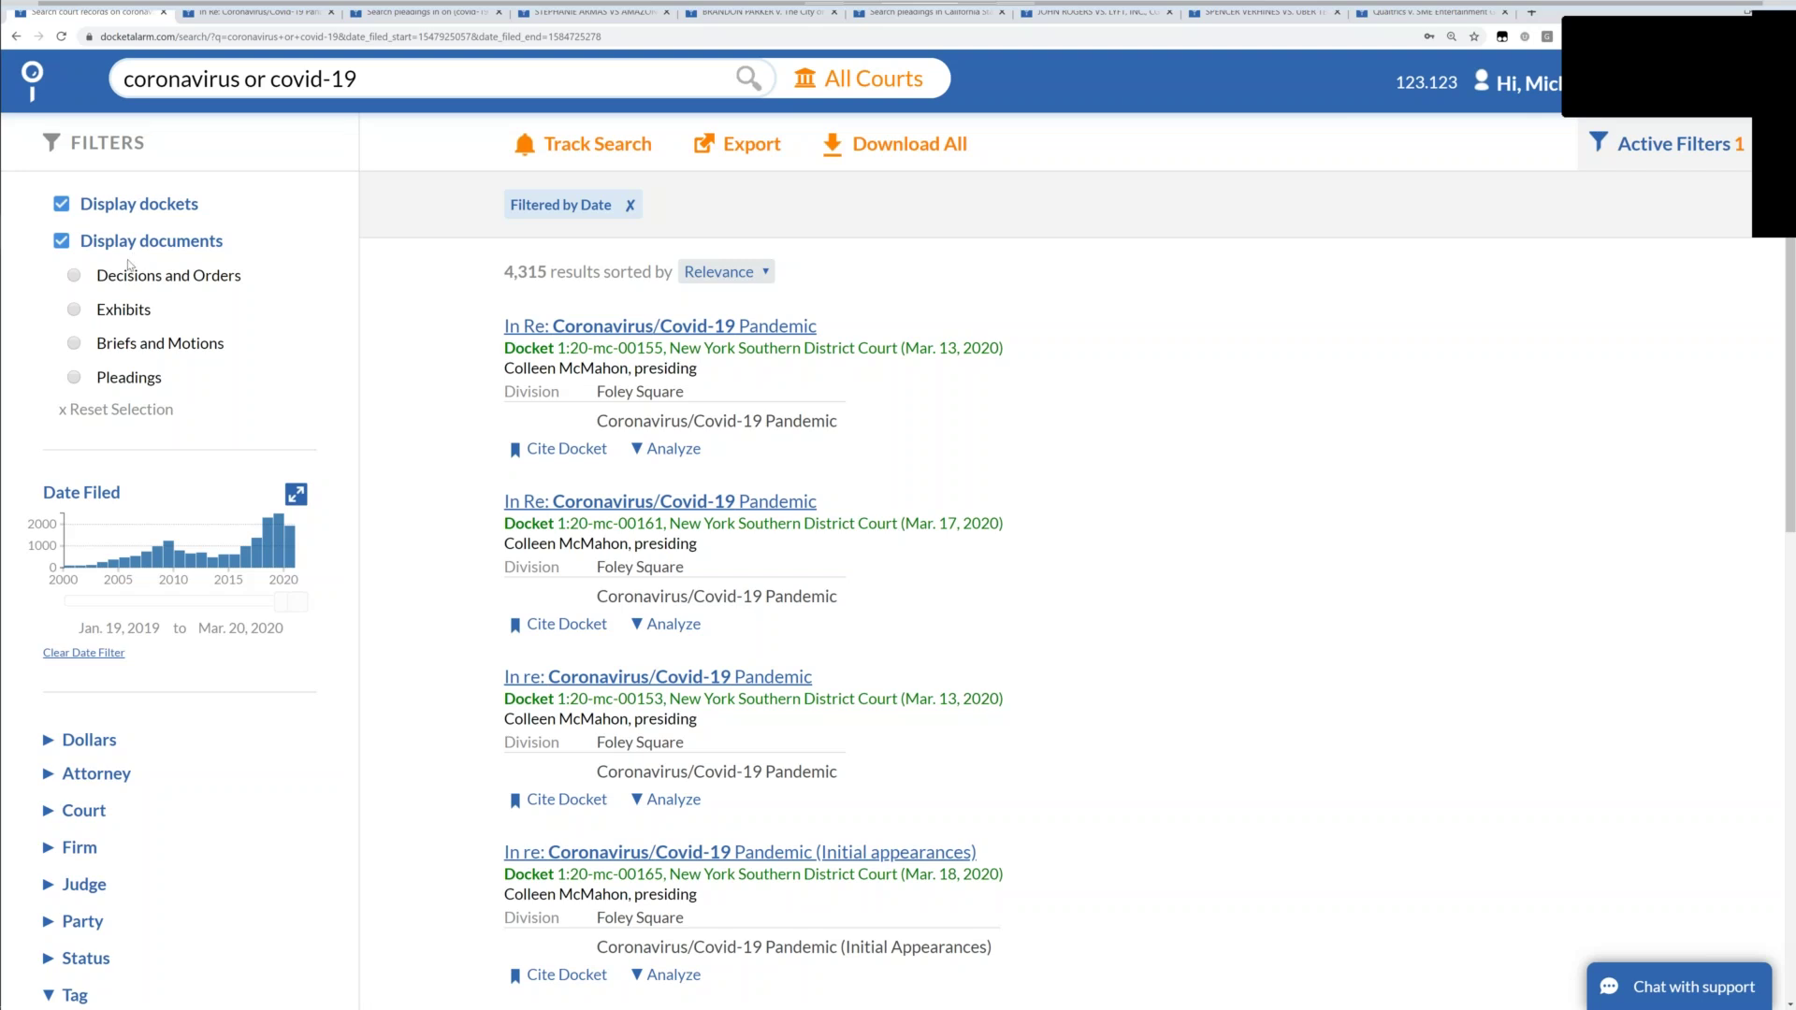
Restrict the displayed documents to Pleadings and look over the first matching filings.
left_click(74, 378)
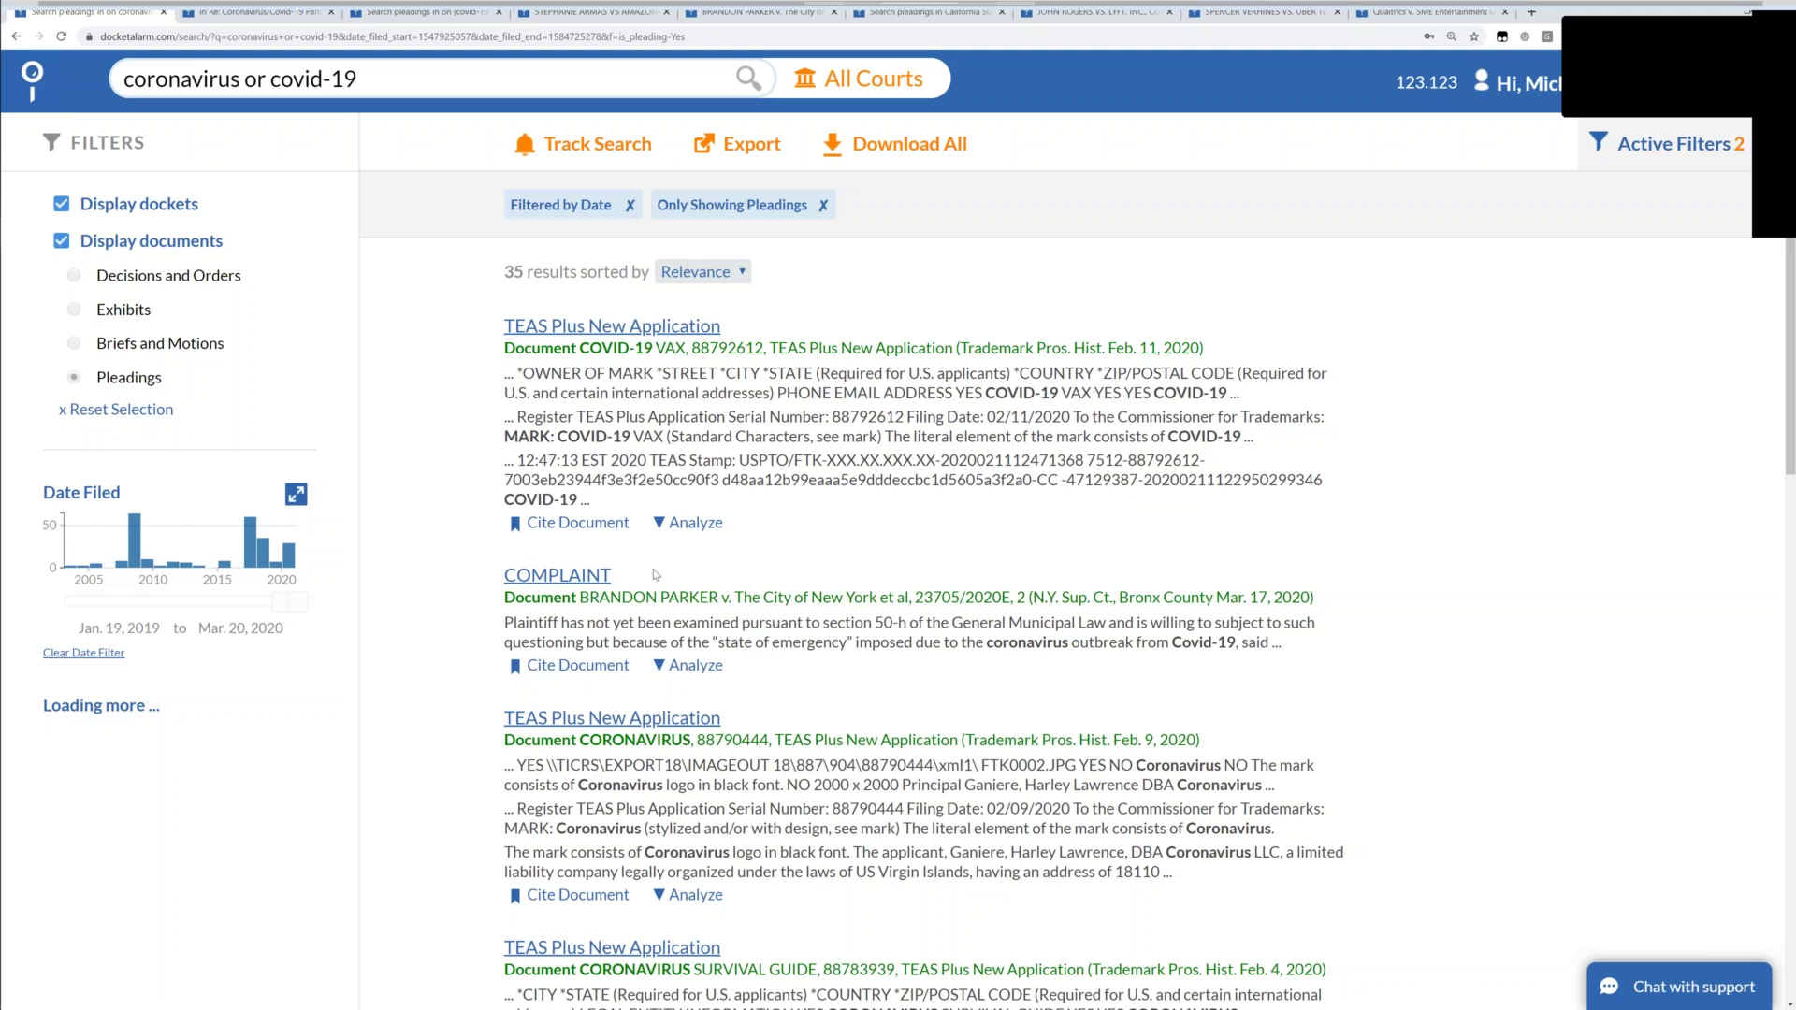
scroll(656, 575, "down", 1)
scroll(630, 554, "down", 1)
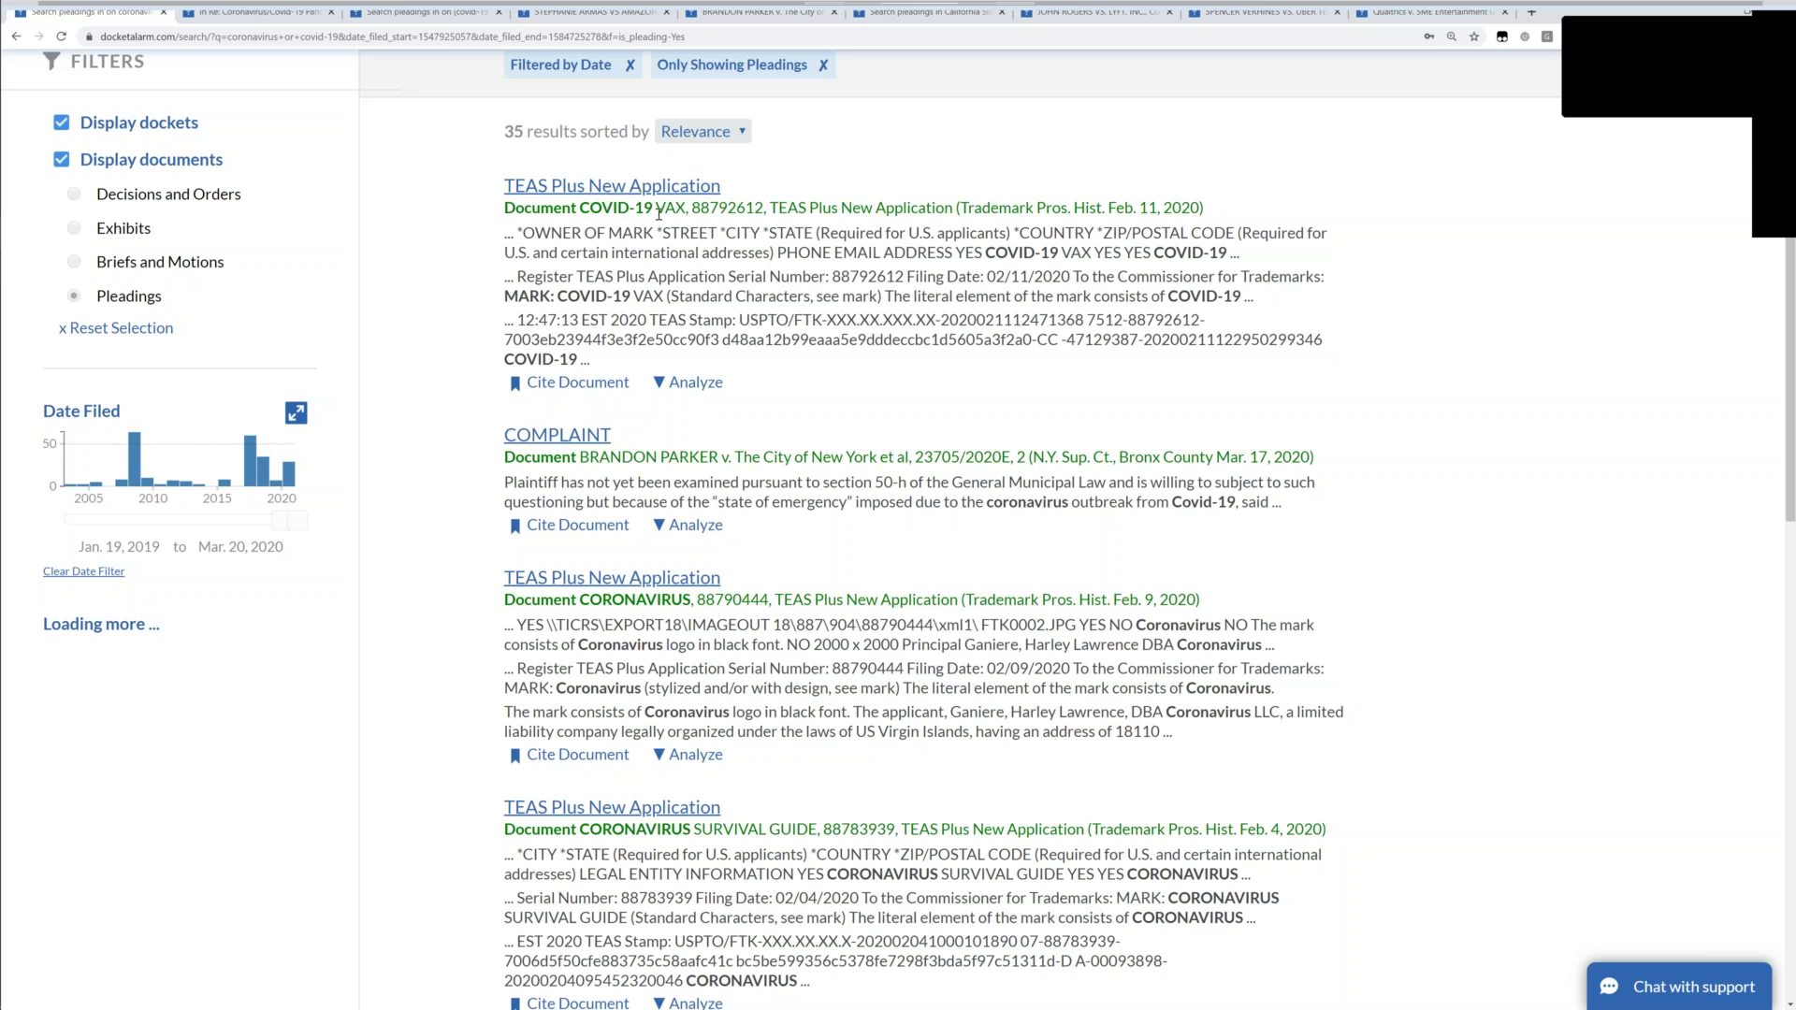
Open the COVID-19 VAX TEAS Plus New Application in a new tab and close the earlier coronavirus docket tab.
middle_click(618, 193)
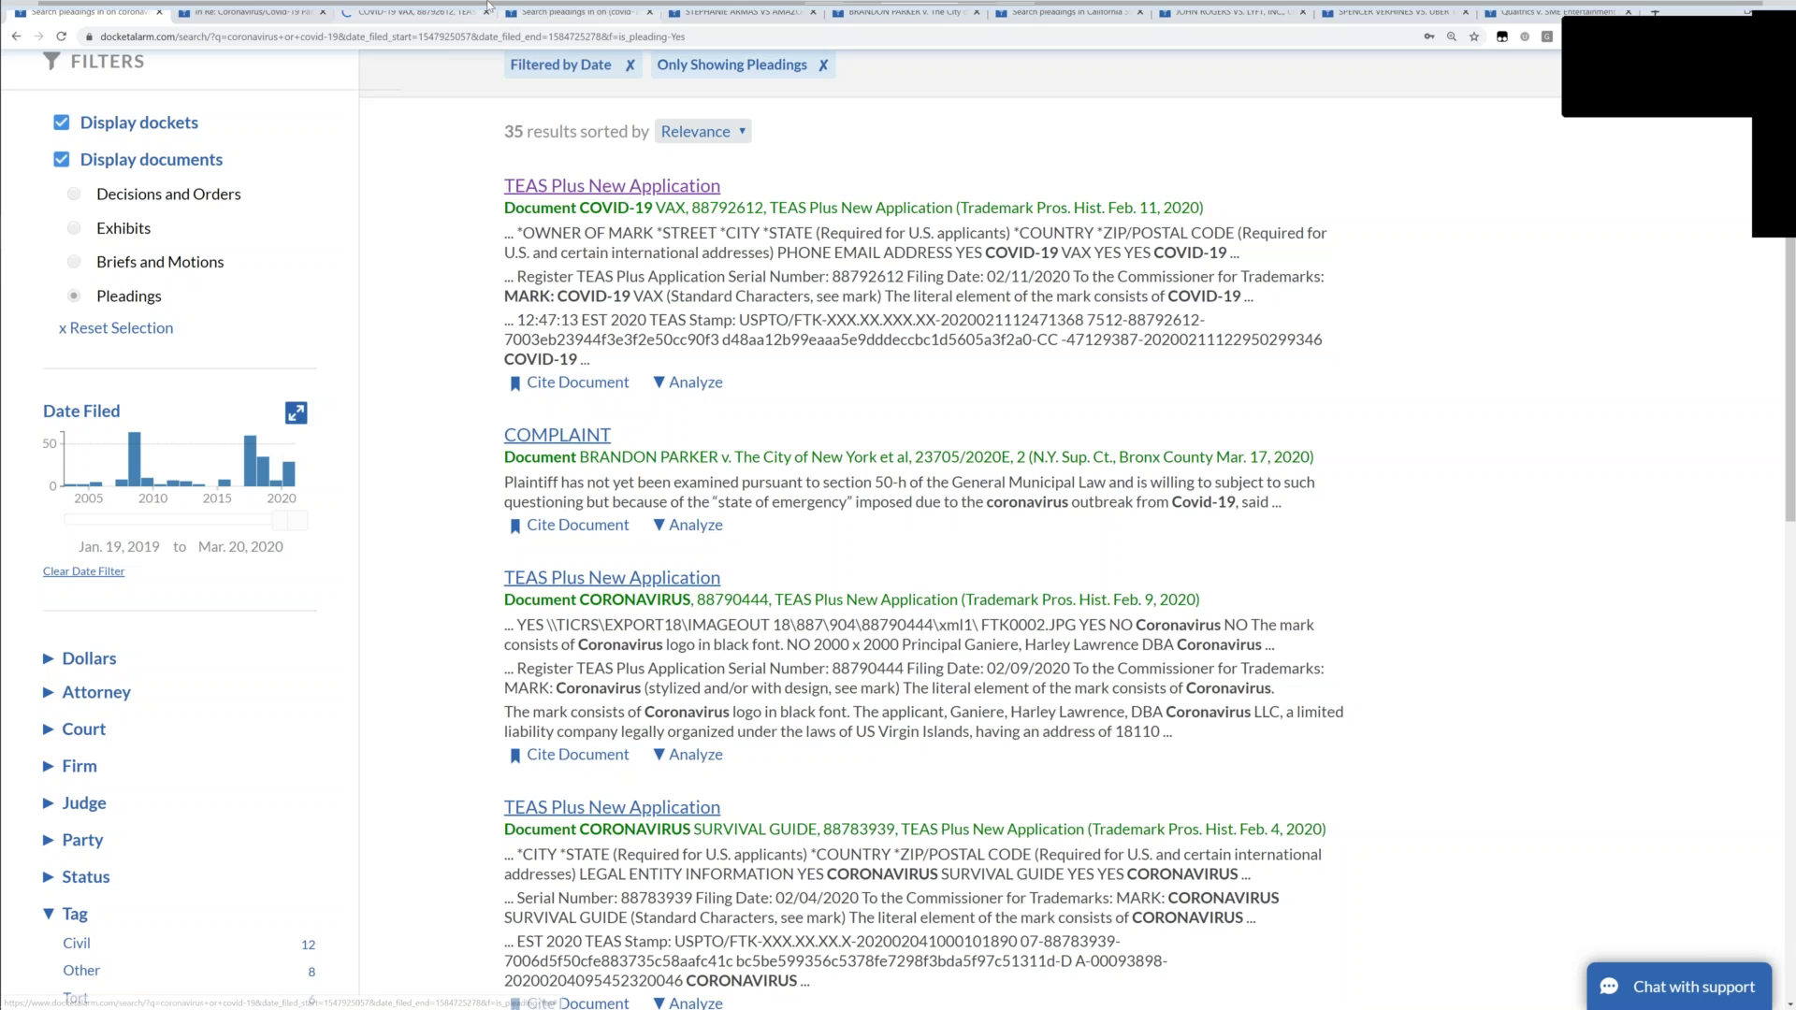
left_click(412, 11)
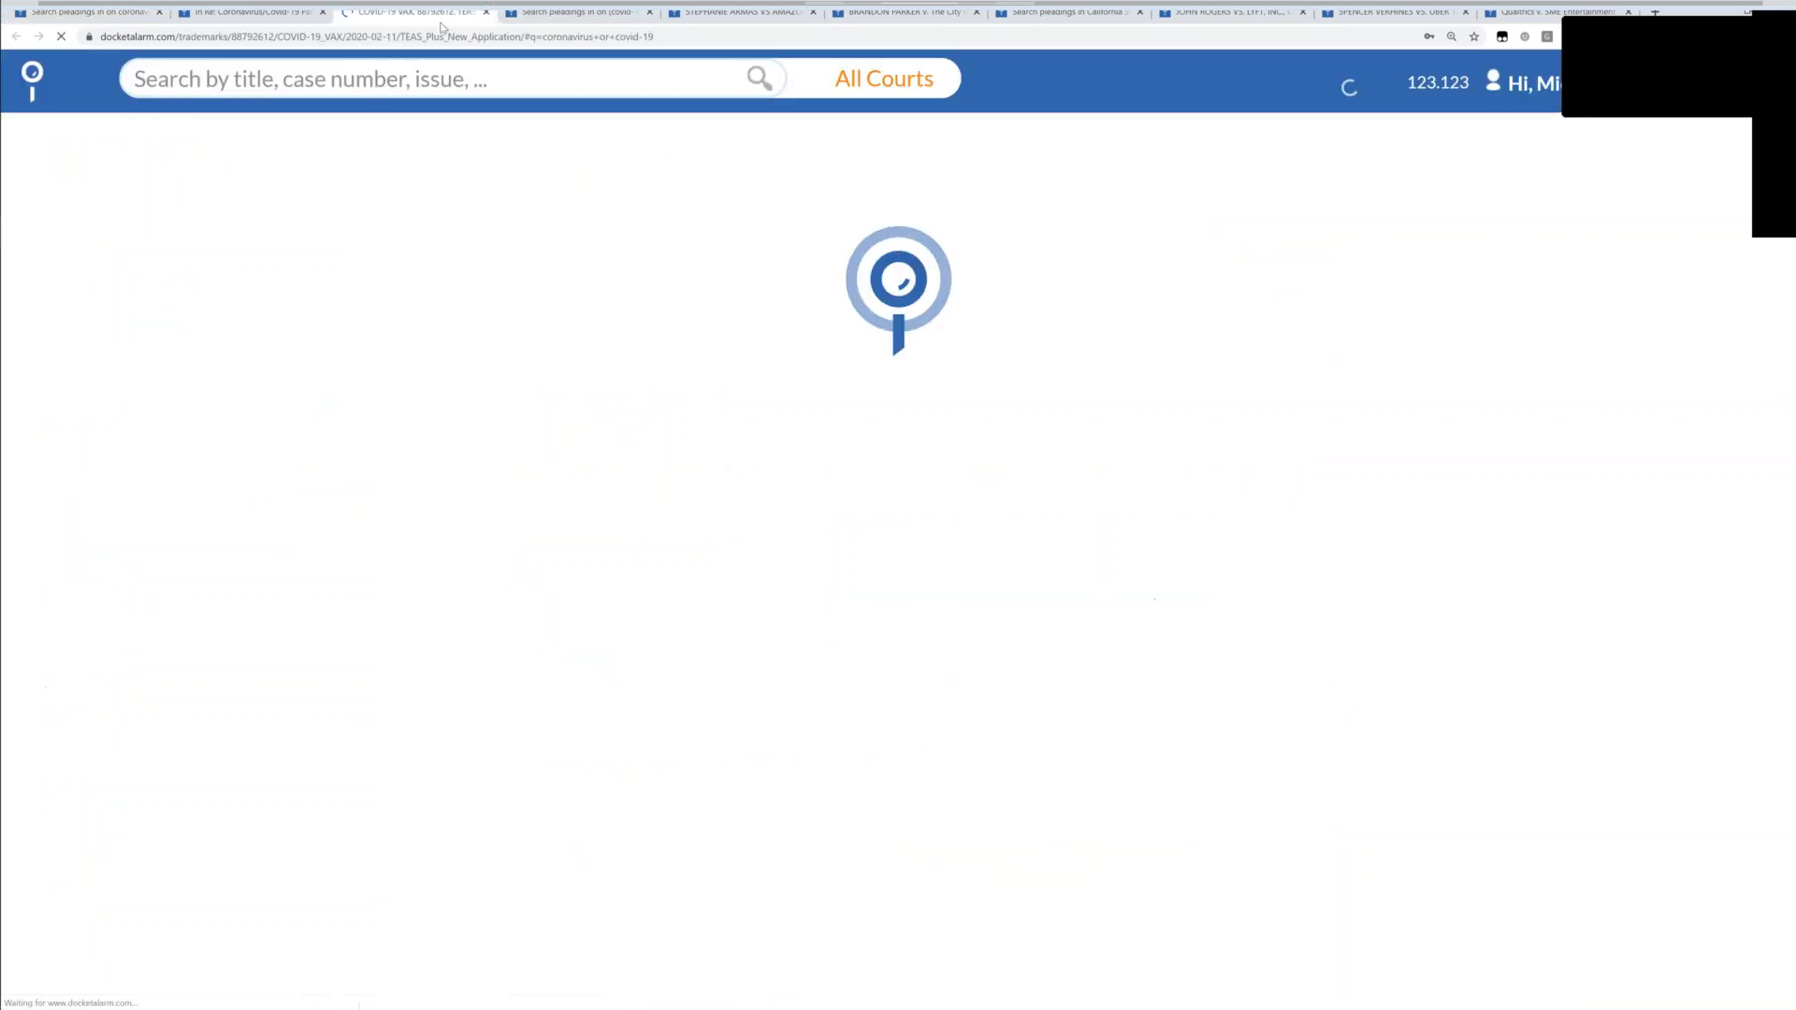
left_click(322, 12)
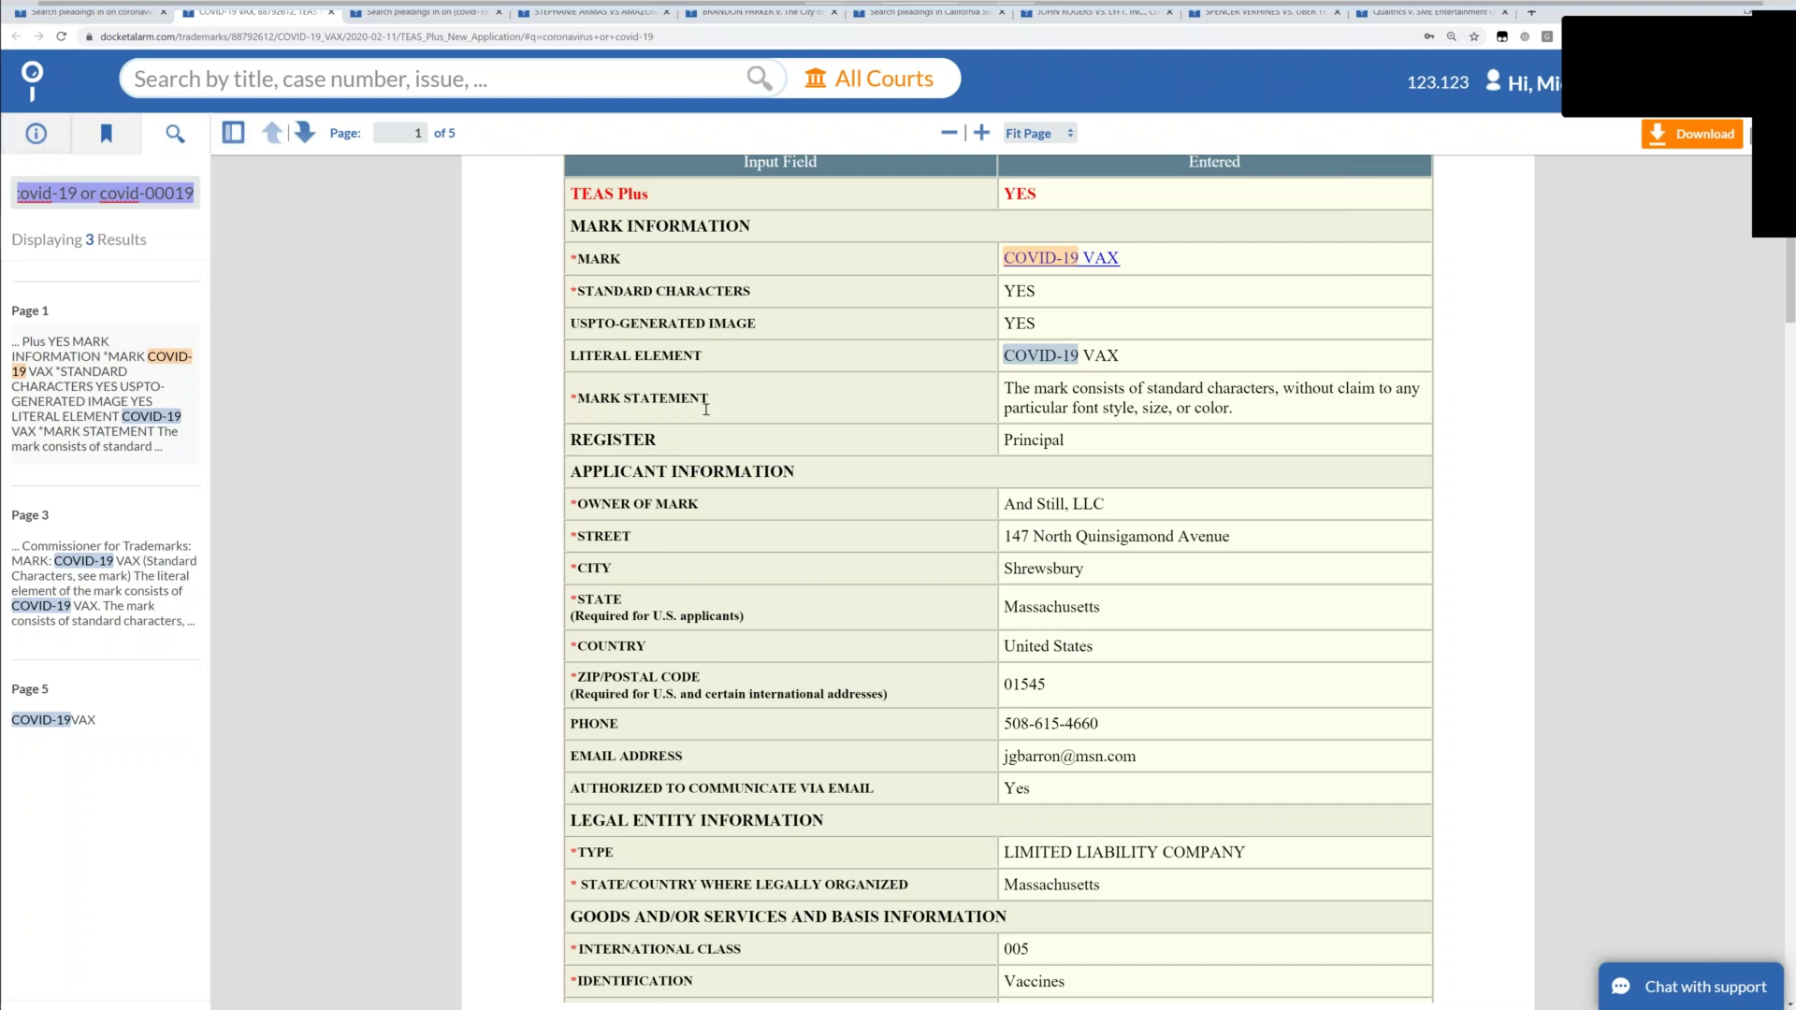
Read through the trademark application's correspondence, fee and signature information, highlighting the e-mail address entry.
scroll(706, 409, "down", 10)
scroll(706, 409, "up", 1)
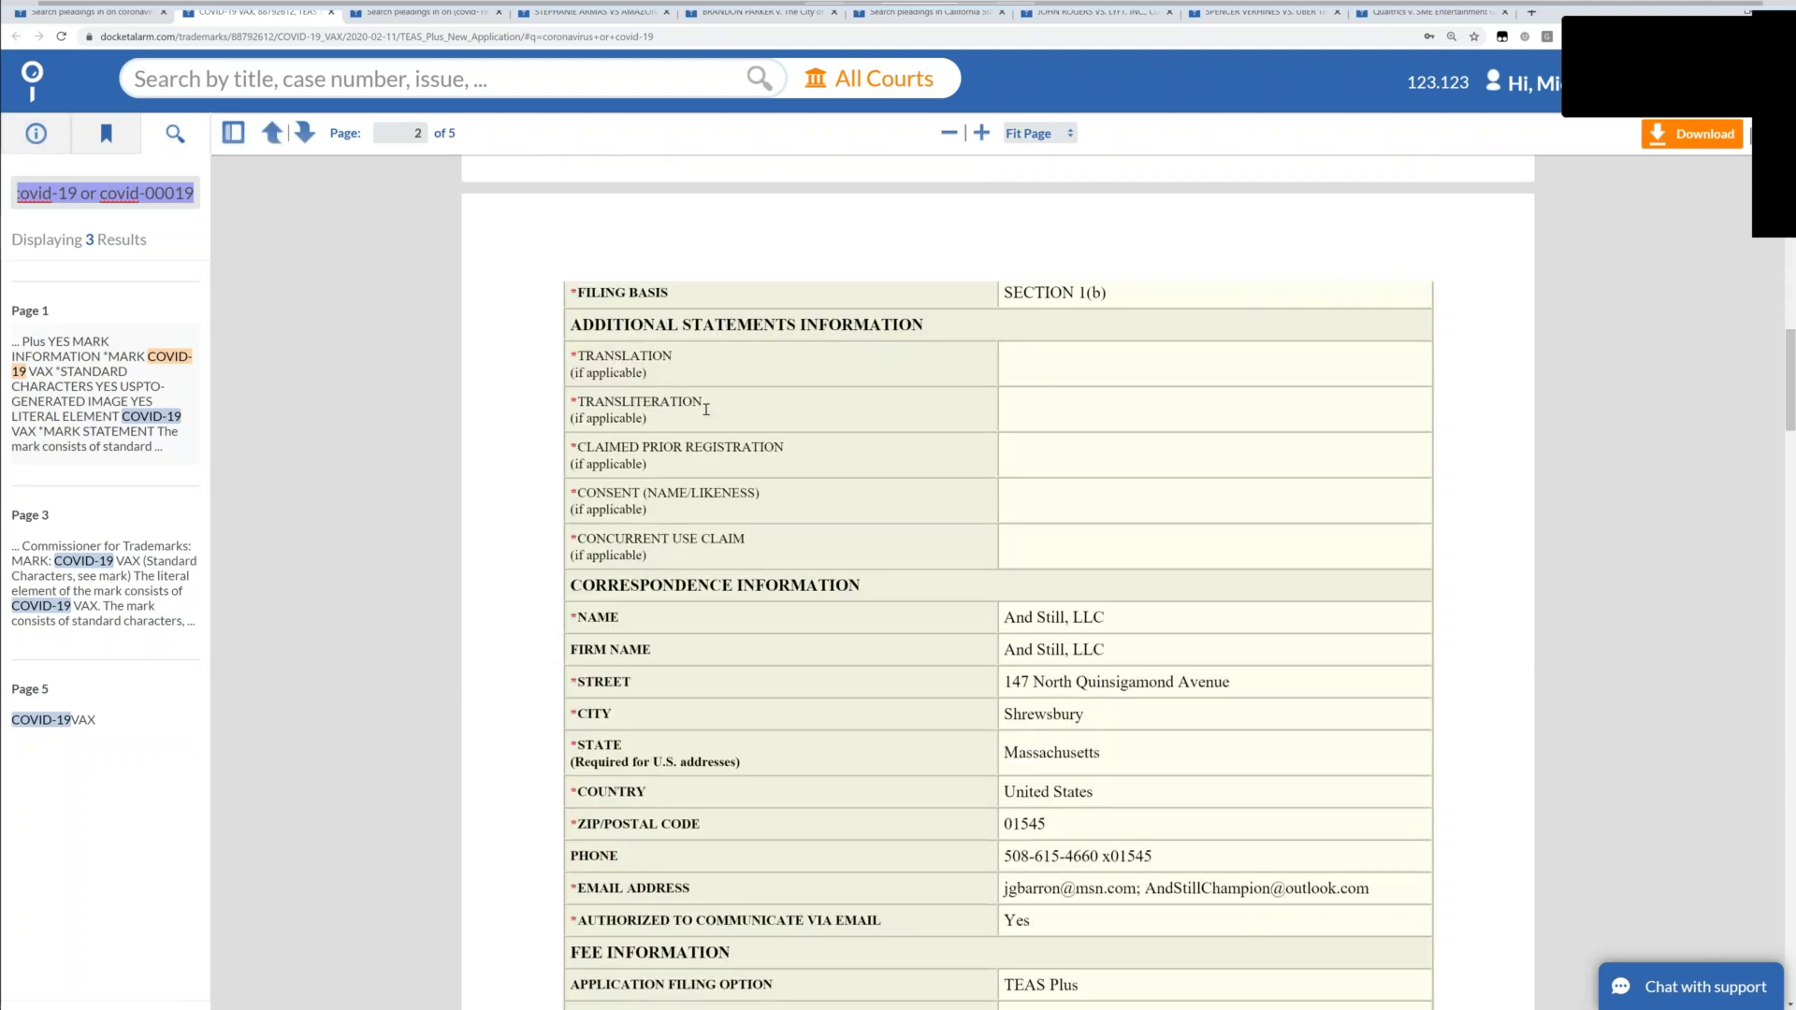
scroll(706, 409, "down", 3)
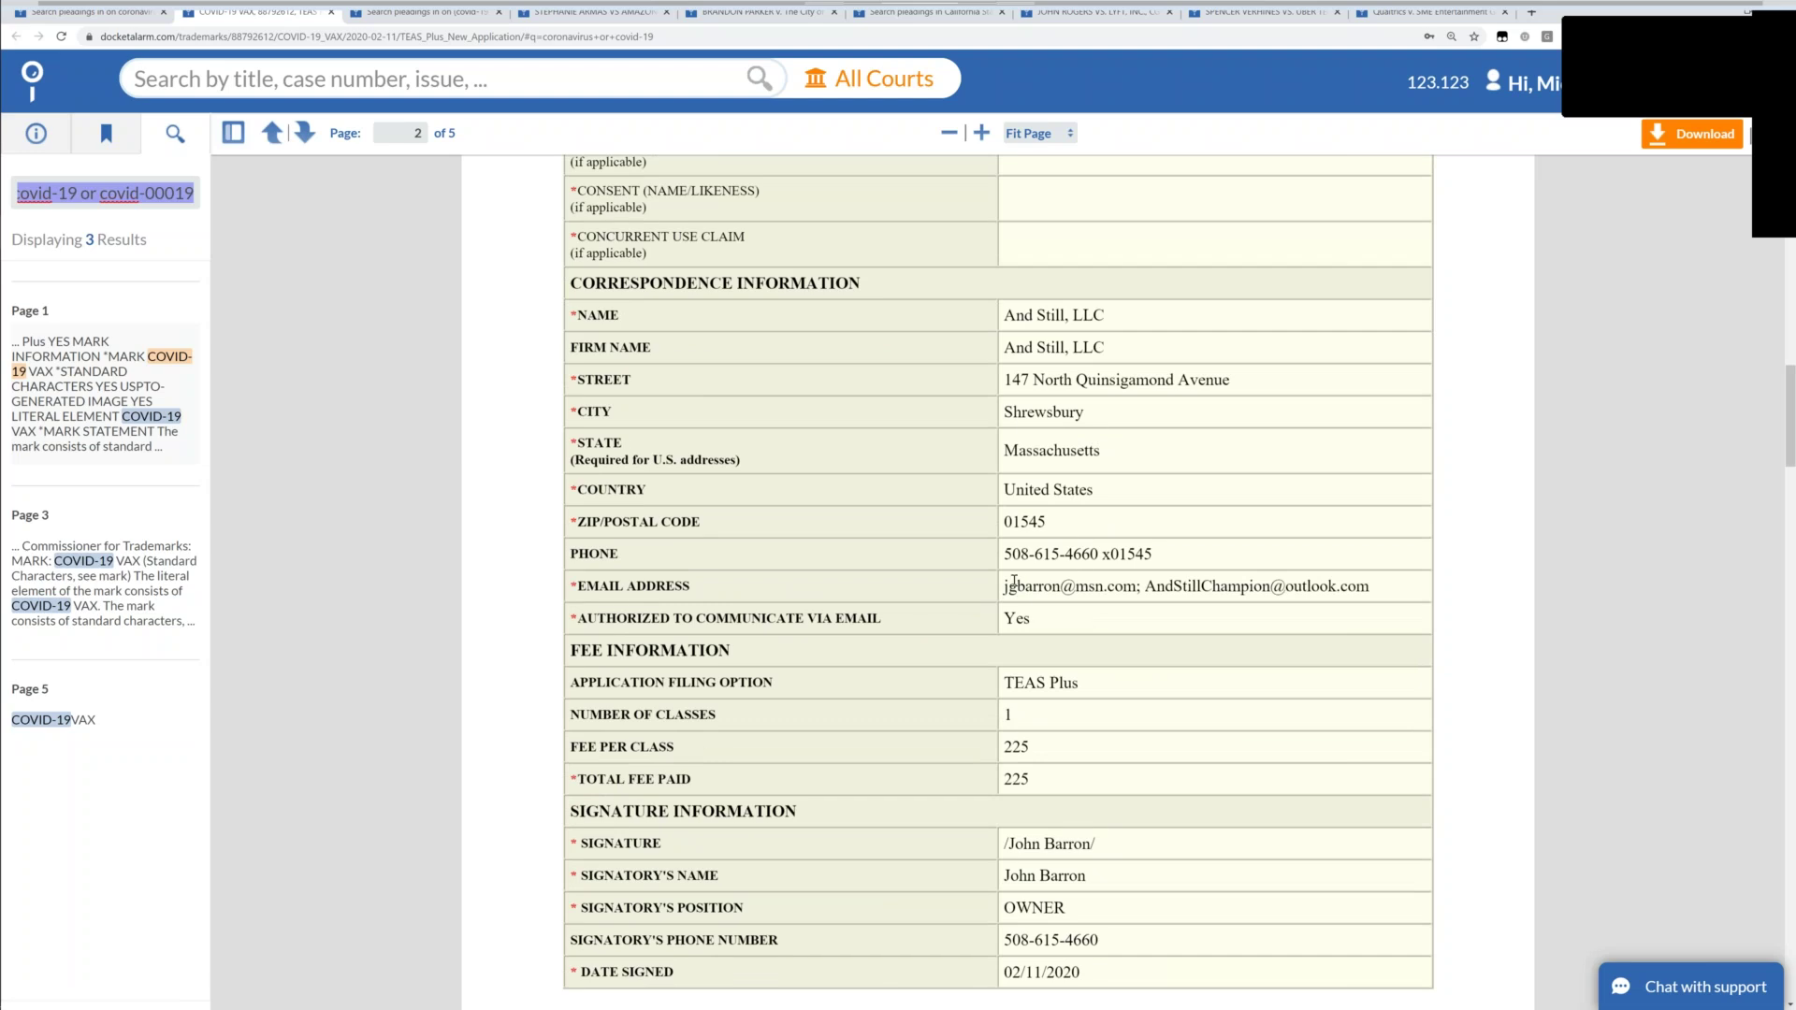
left_click_drag(1014, 582, 1379, 587)
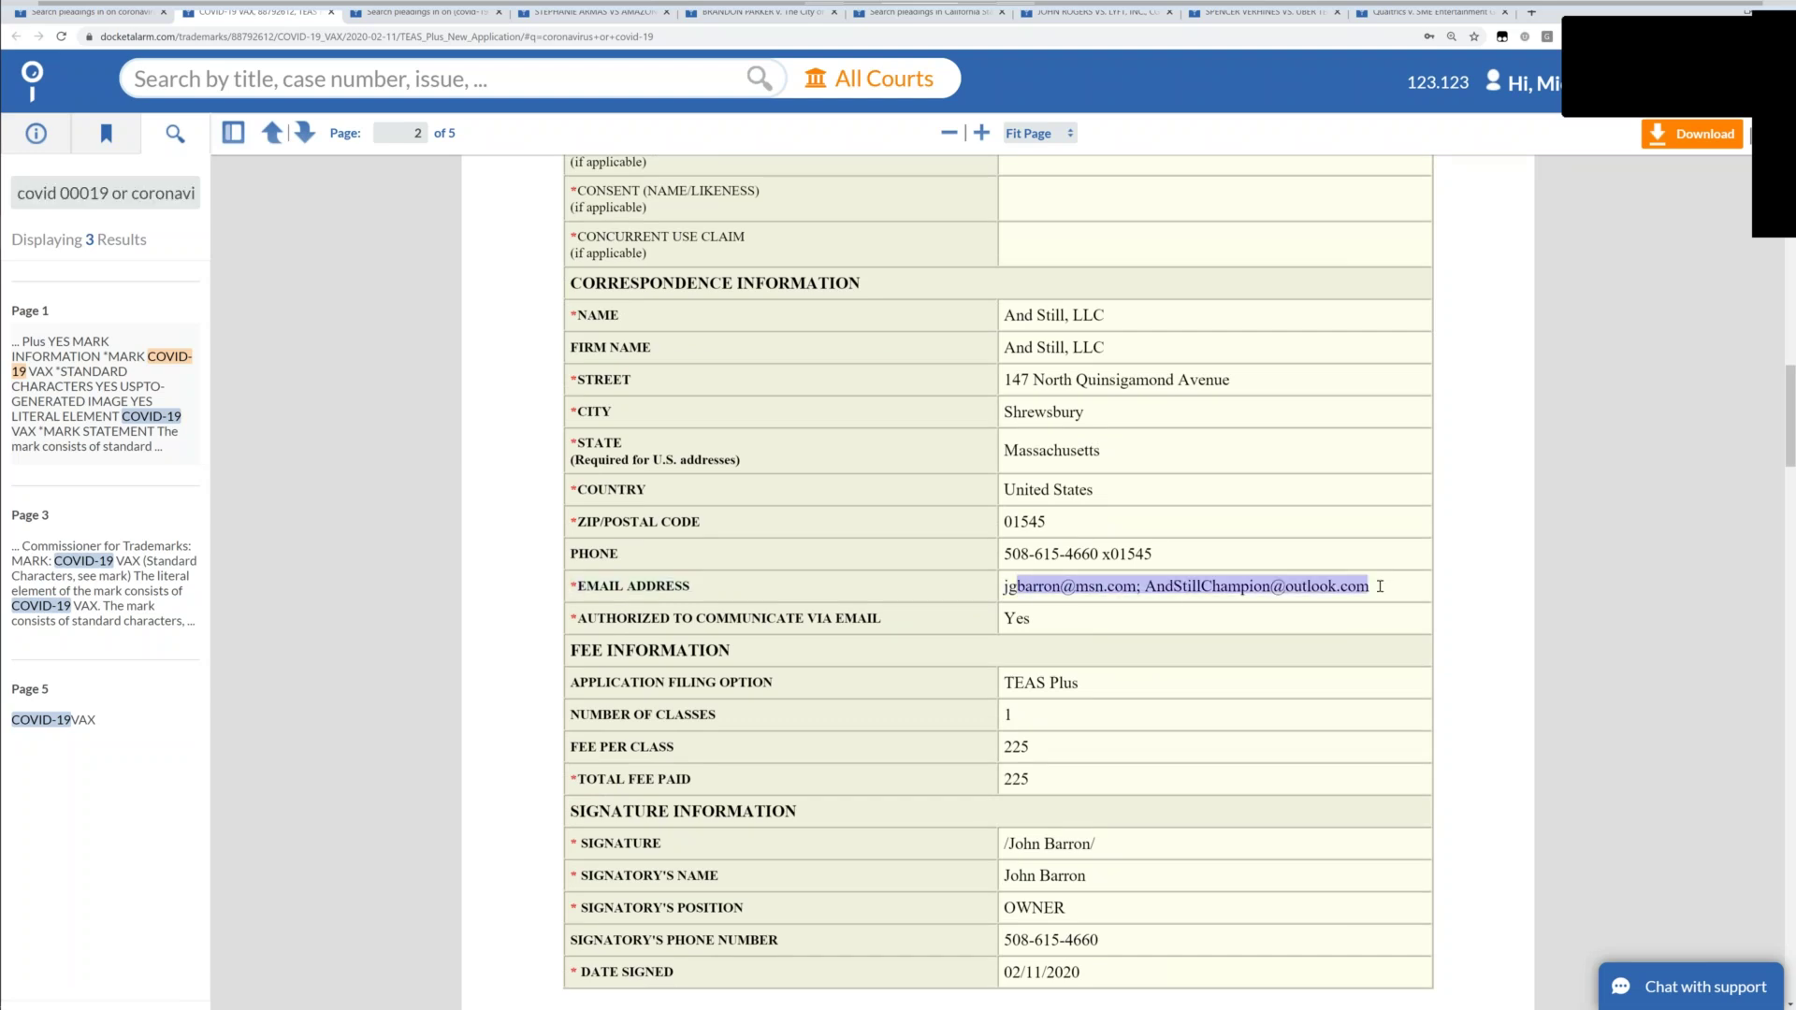
left_click(1038, 543)
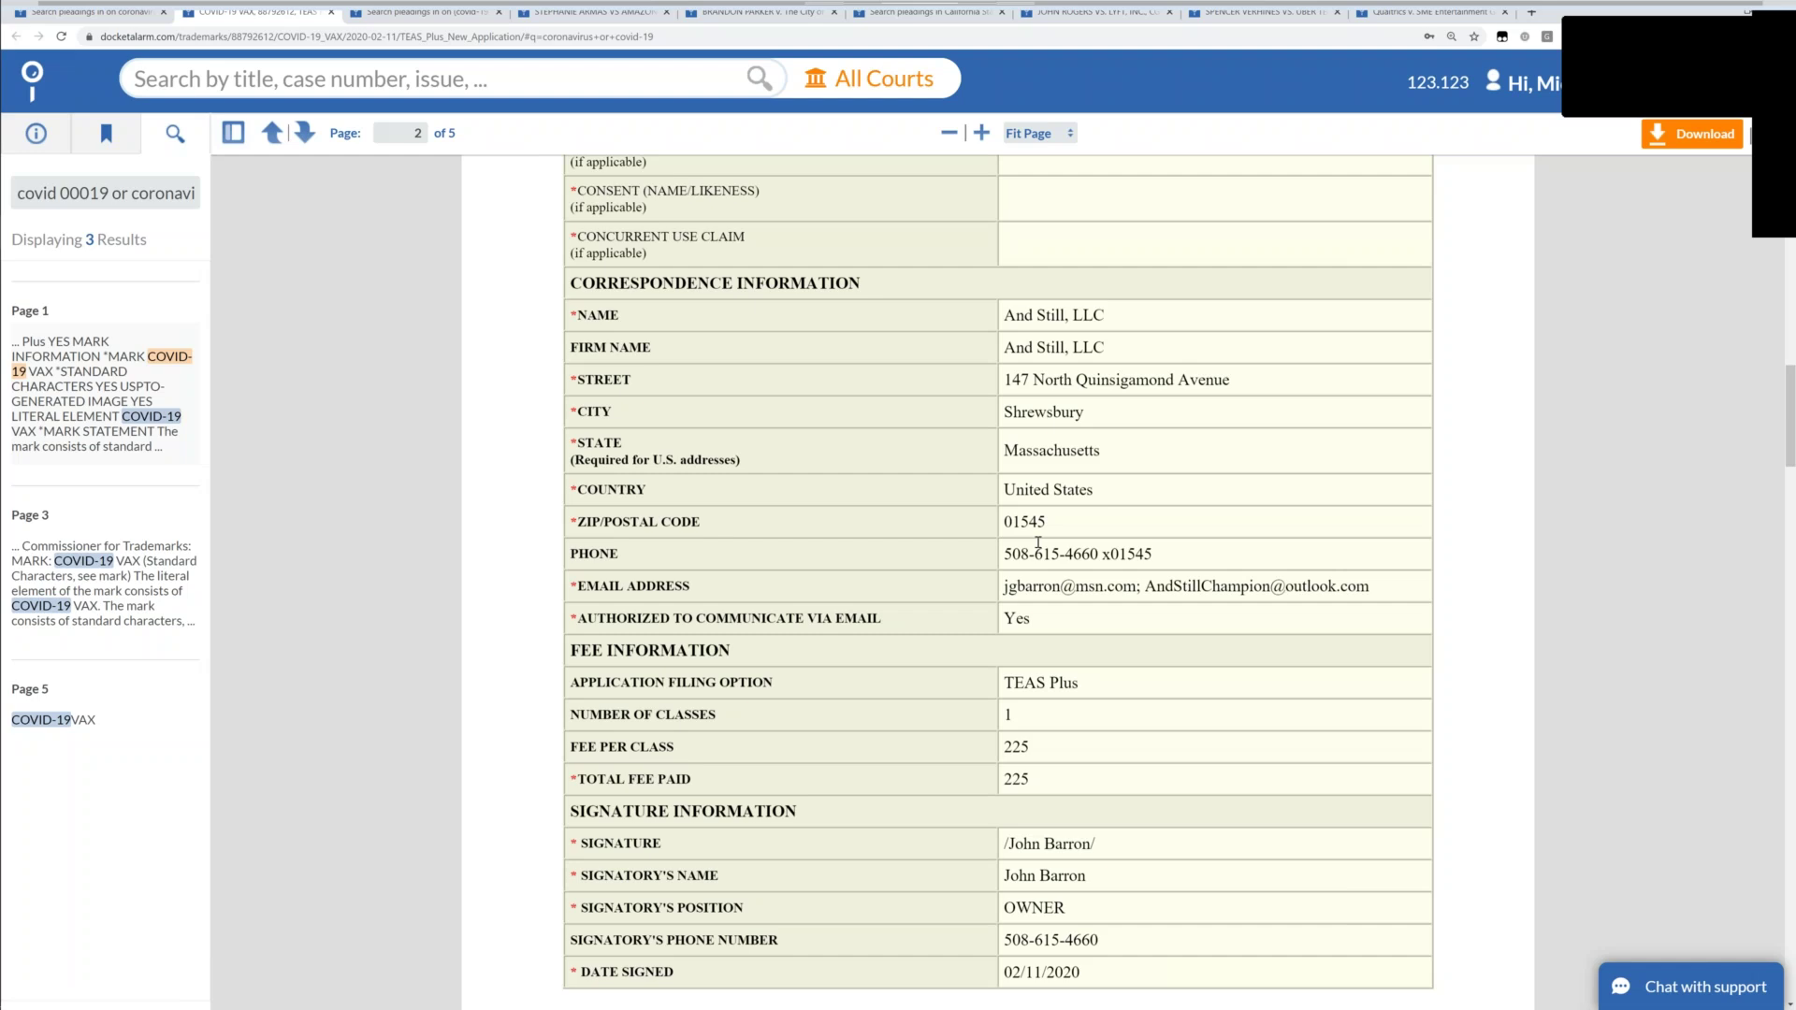
View the original applicant's contact details in the full COVID-19 VAX docket, and close that docket's tab.
left_click(38, 133)
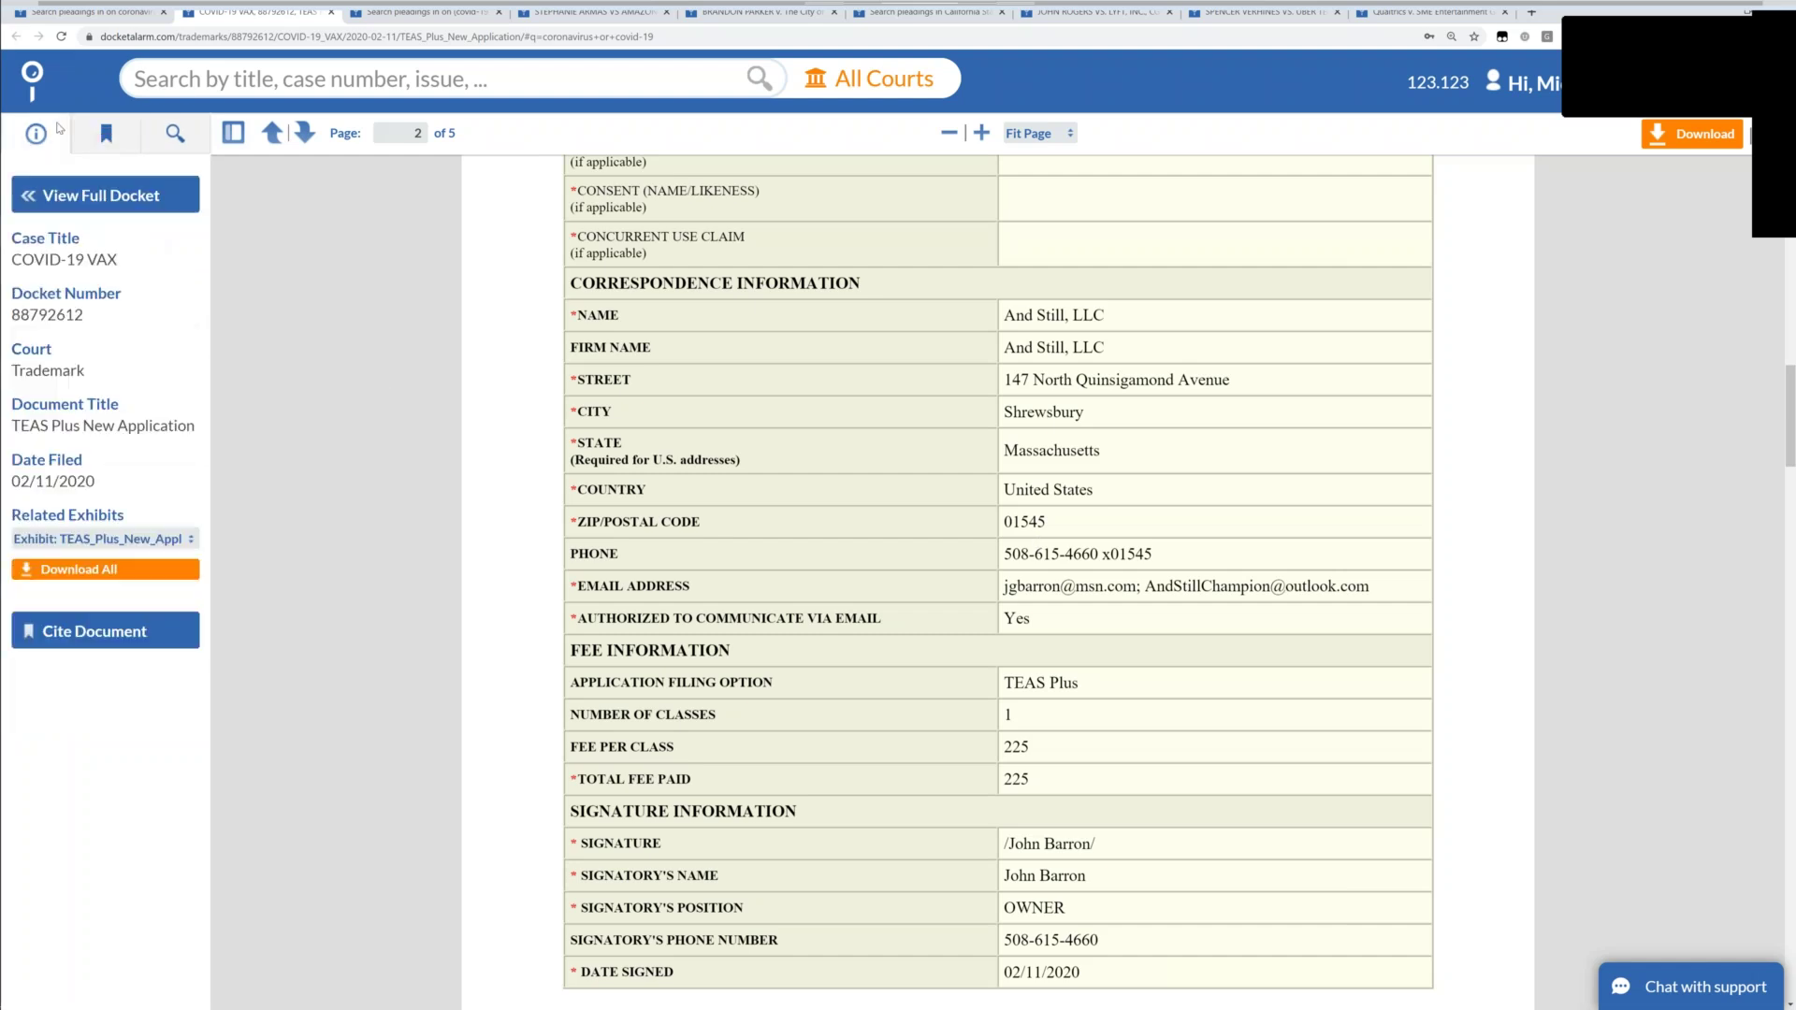
left_click(99, 198)
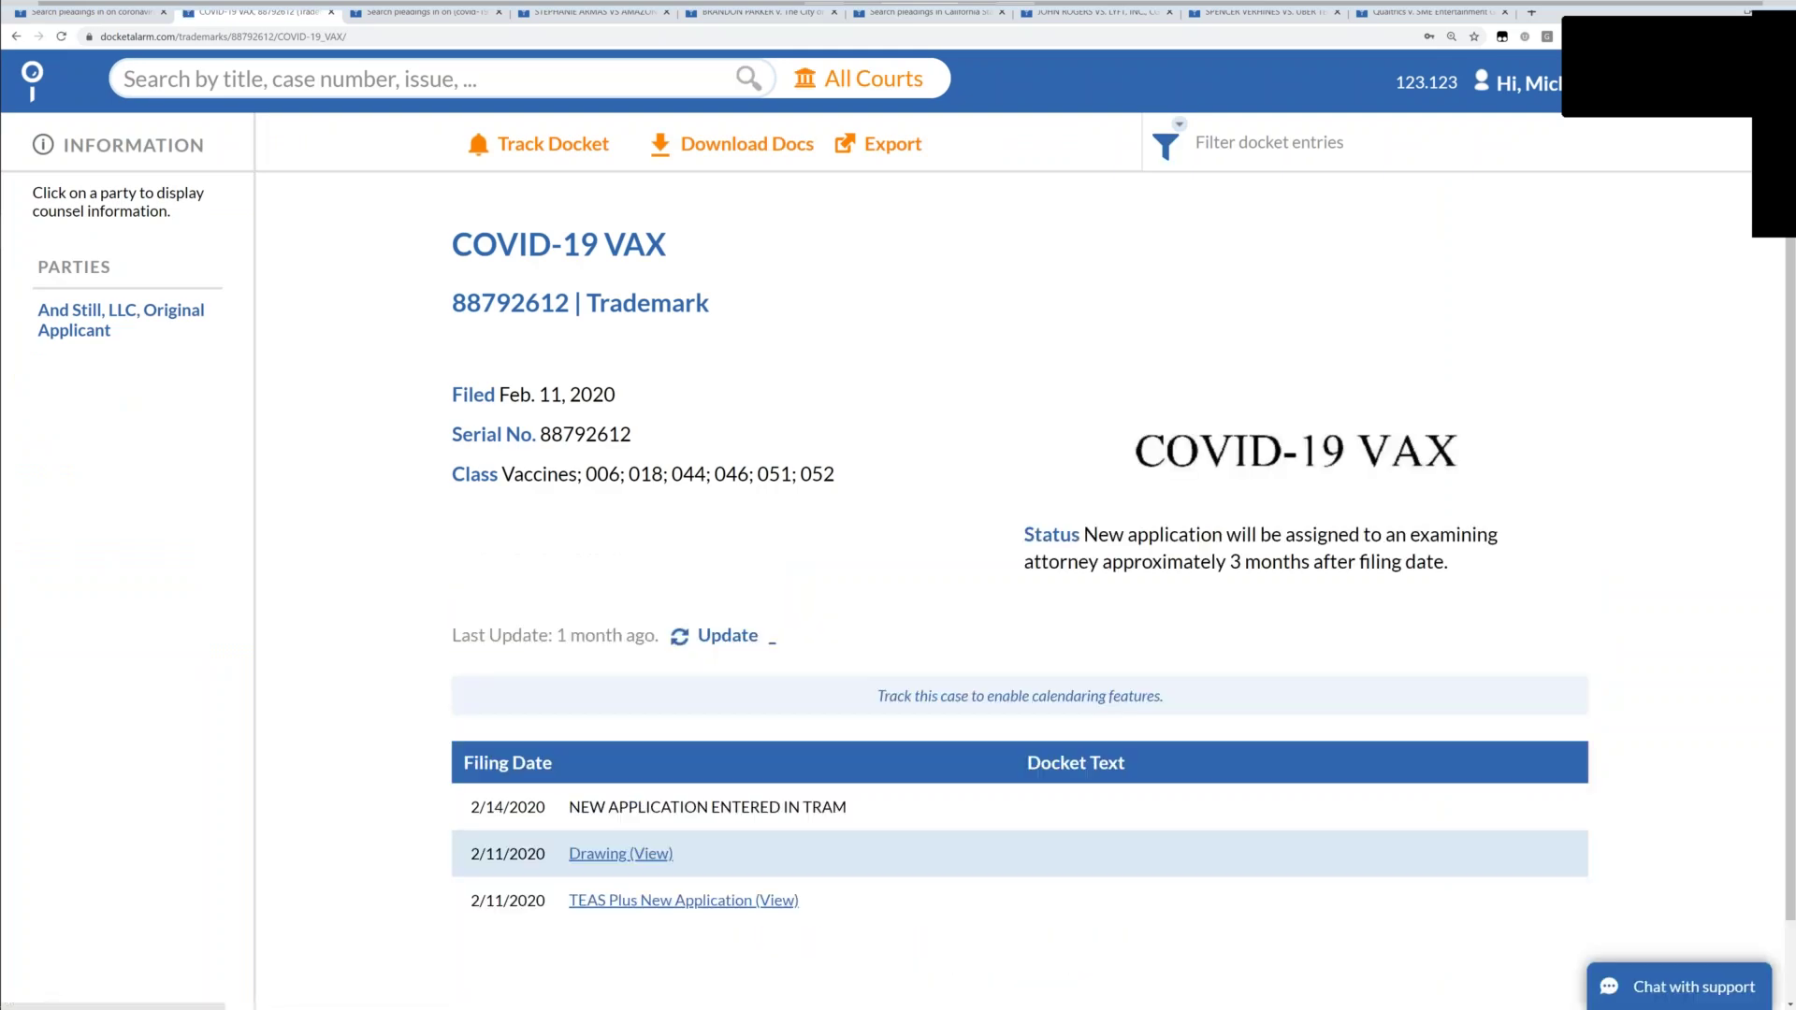
left_click(103, 343)
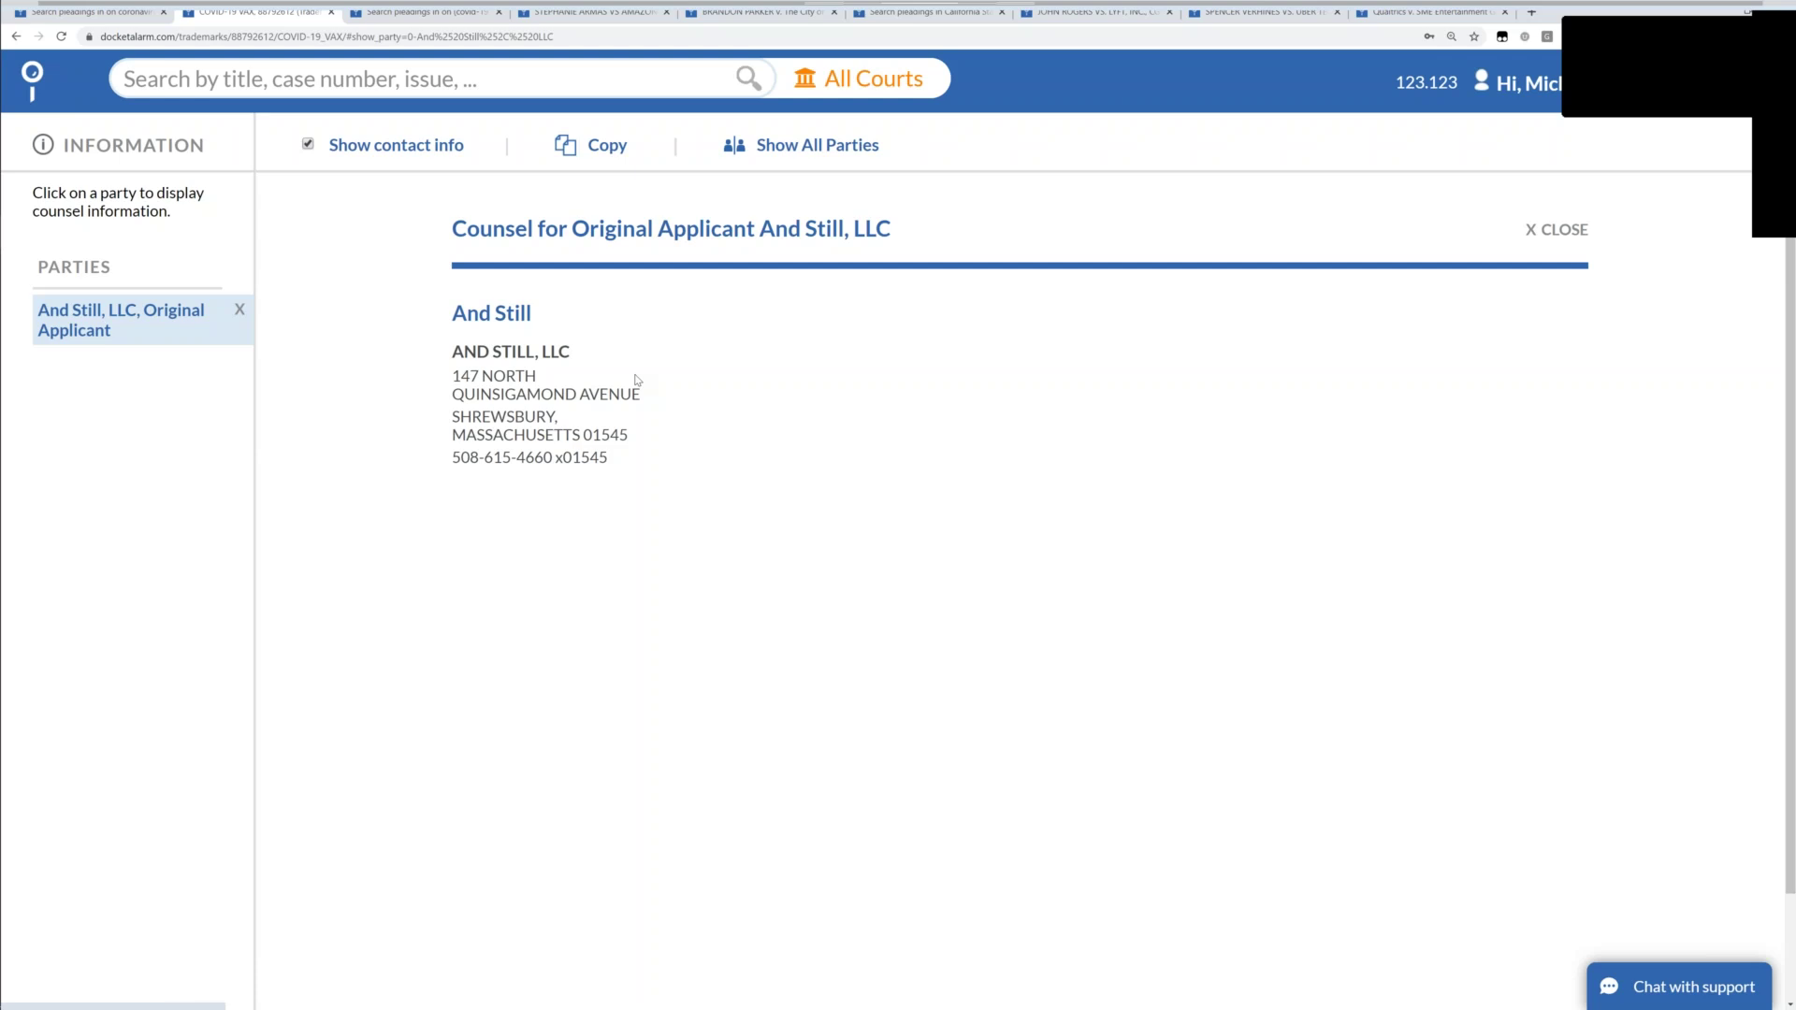
key("Escape")
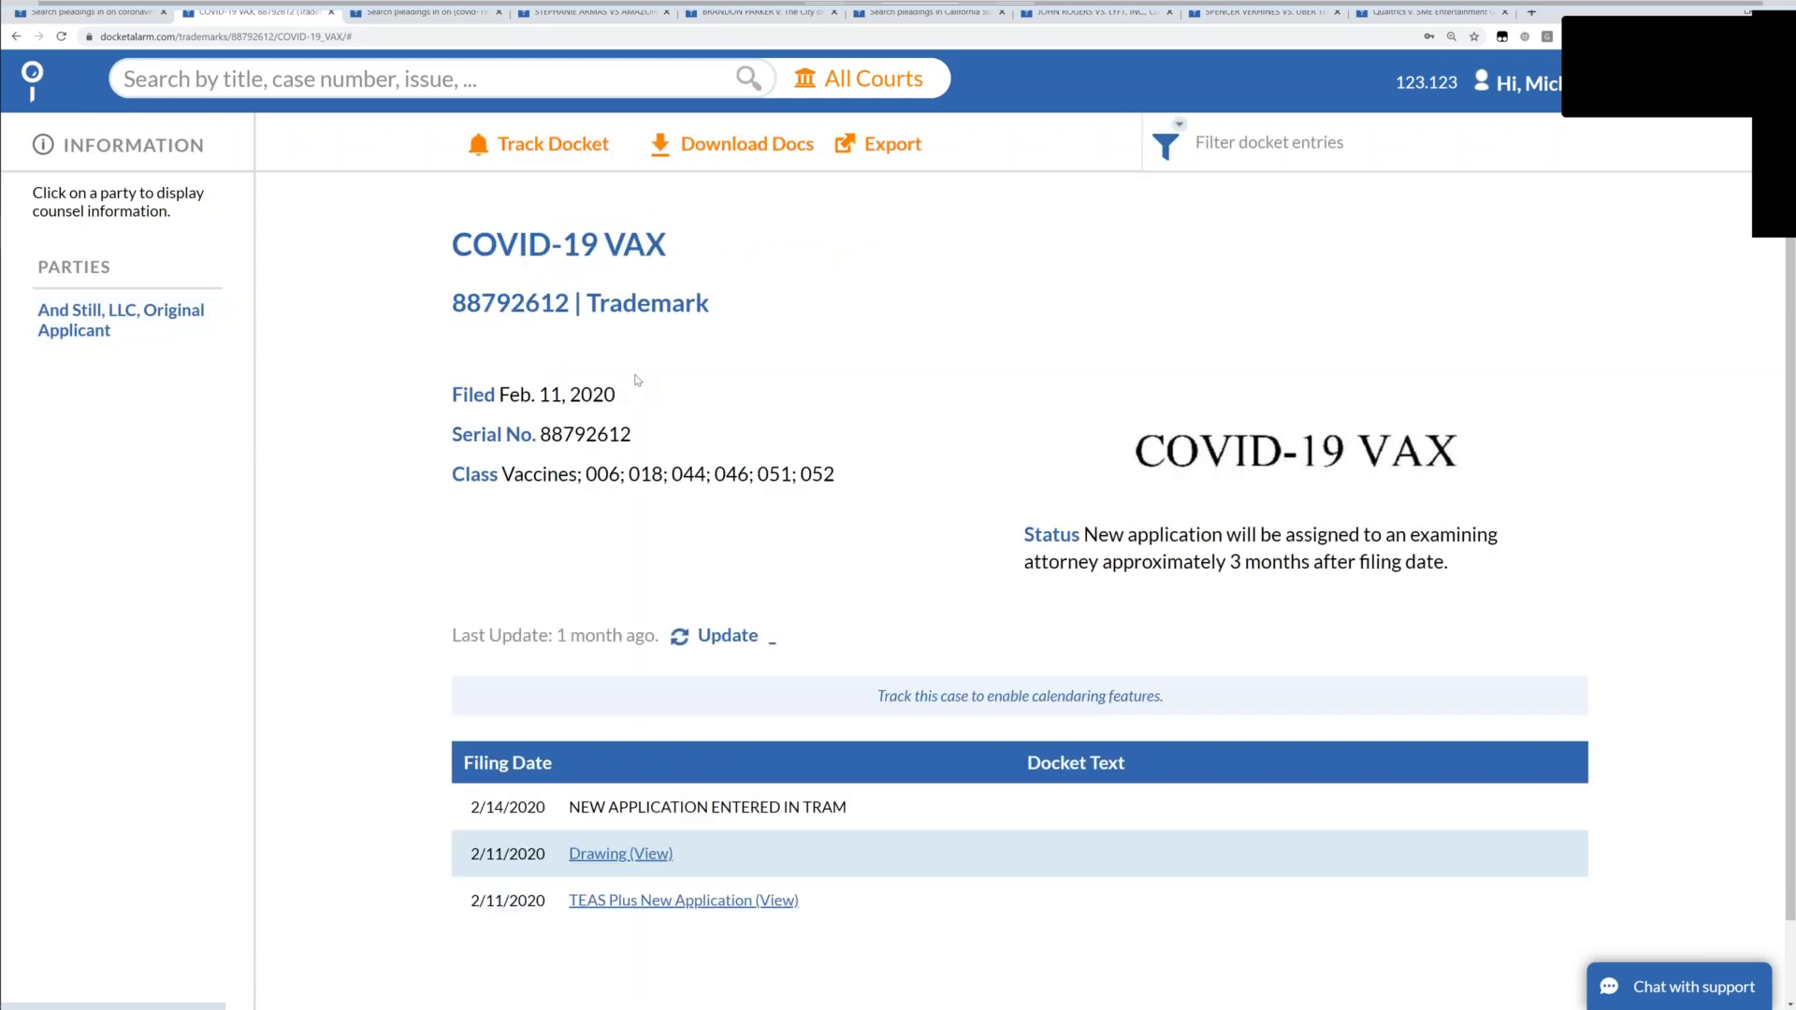
key("ctrl+w")
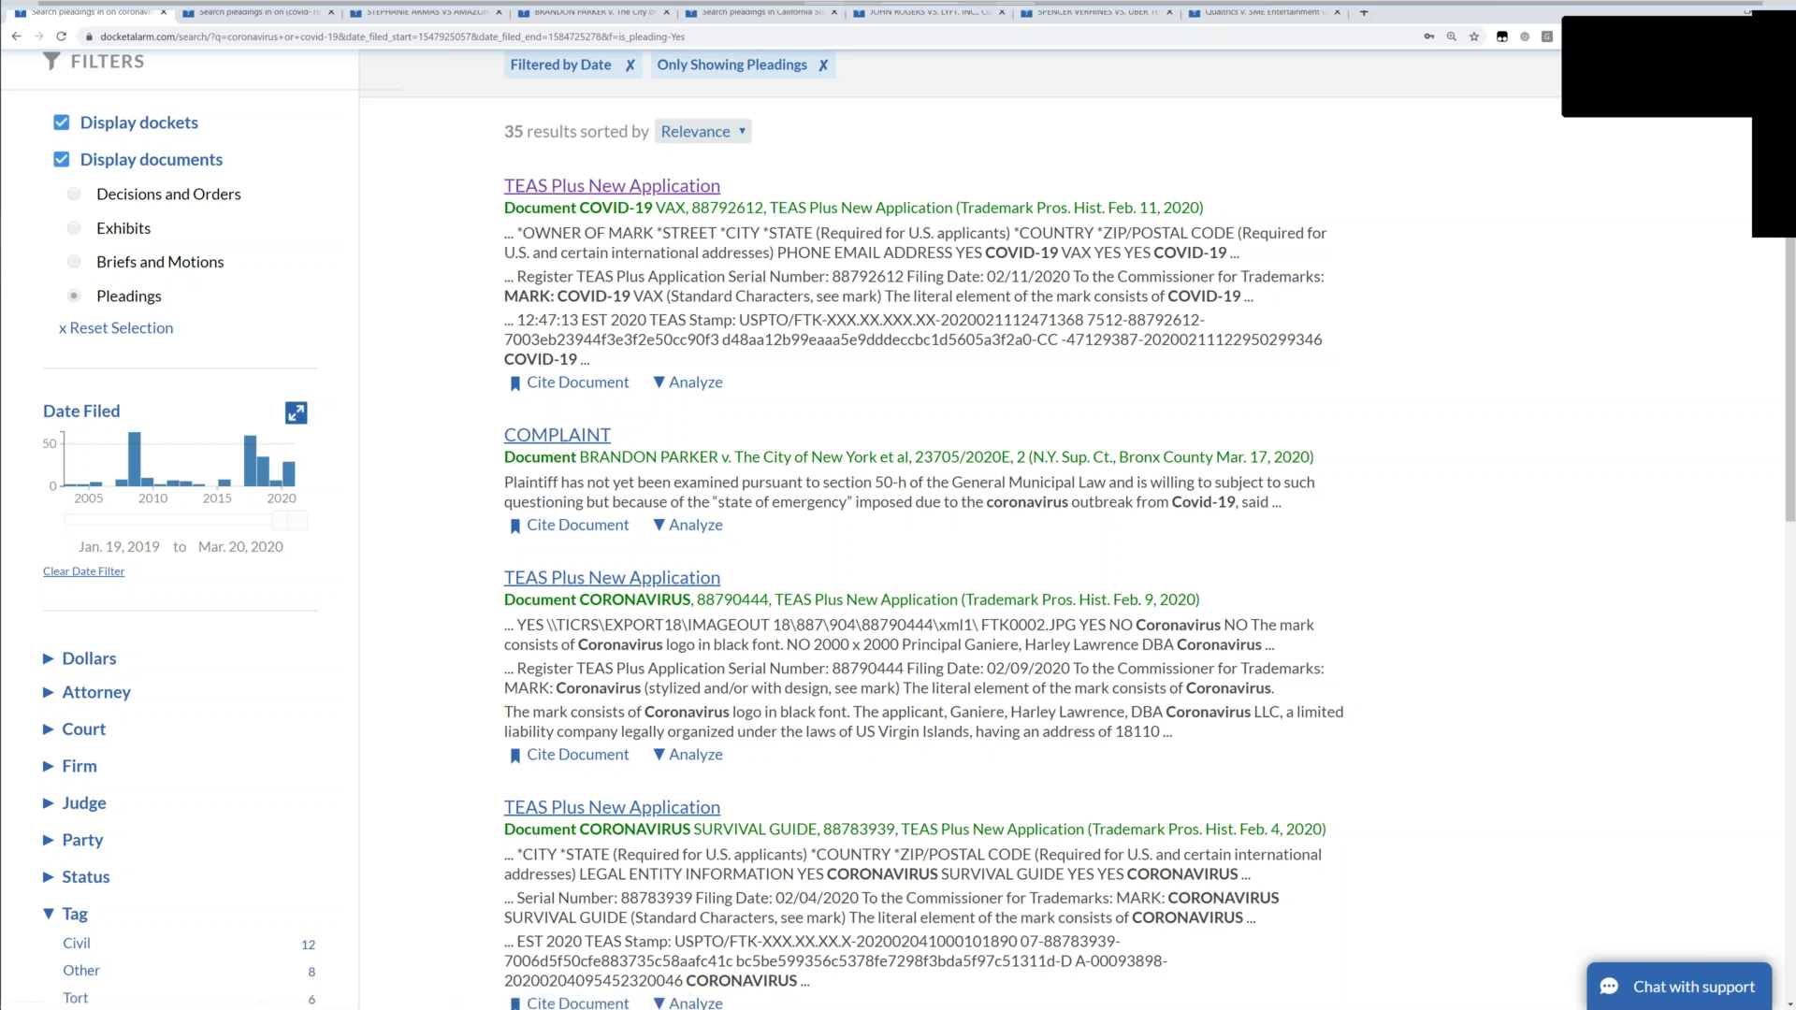
Open the Bronx County complaint against The City of New York and read from its coronavirus passage back to the first page.
left_click(583, 435)
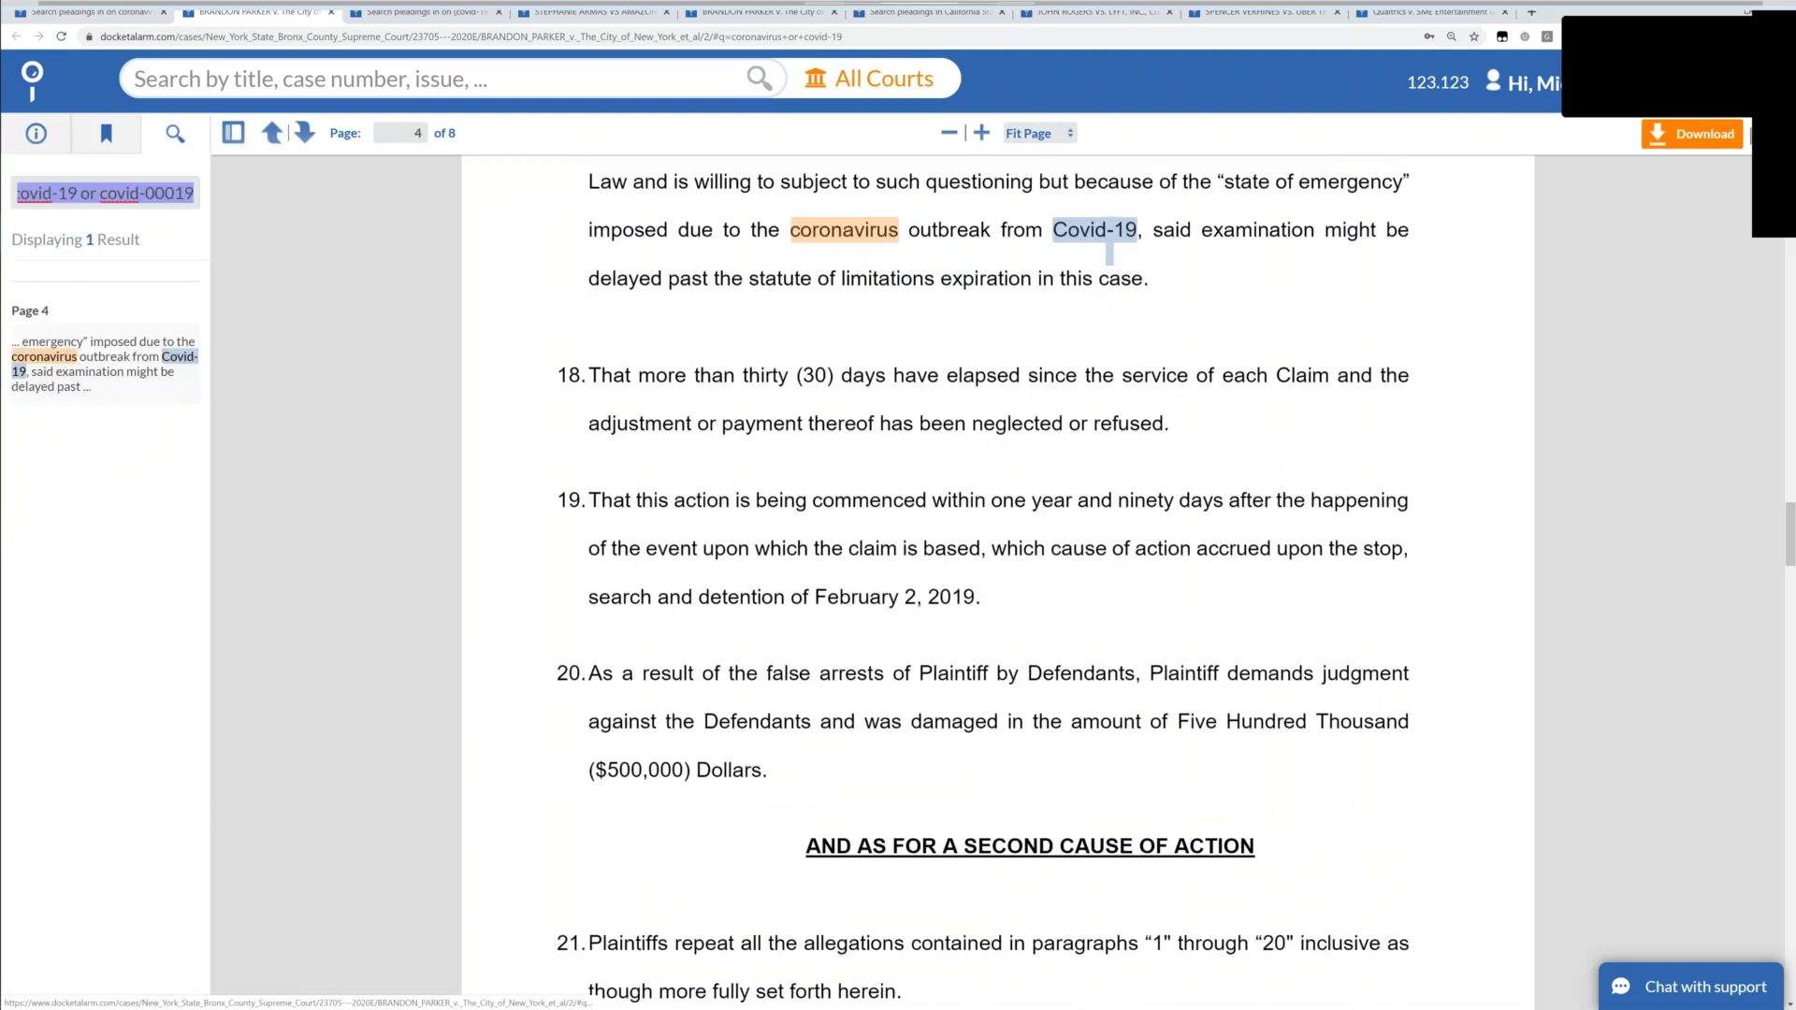
scroll(997, 562, "up", 1)
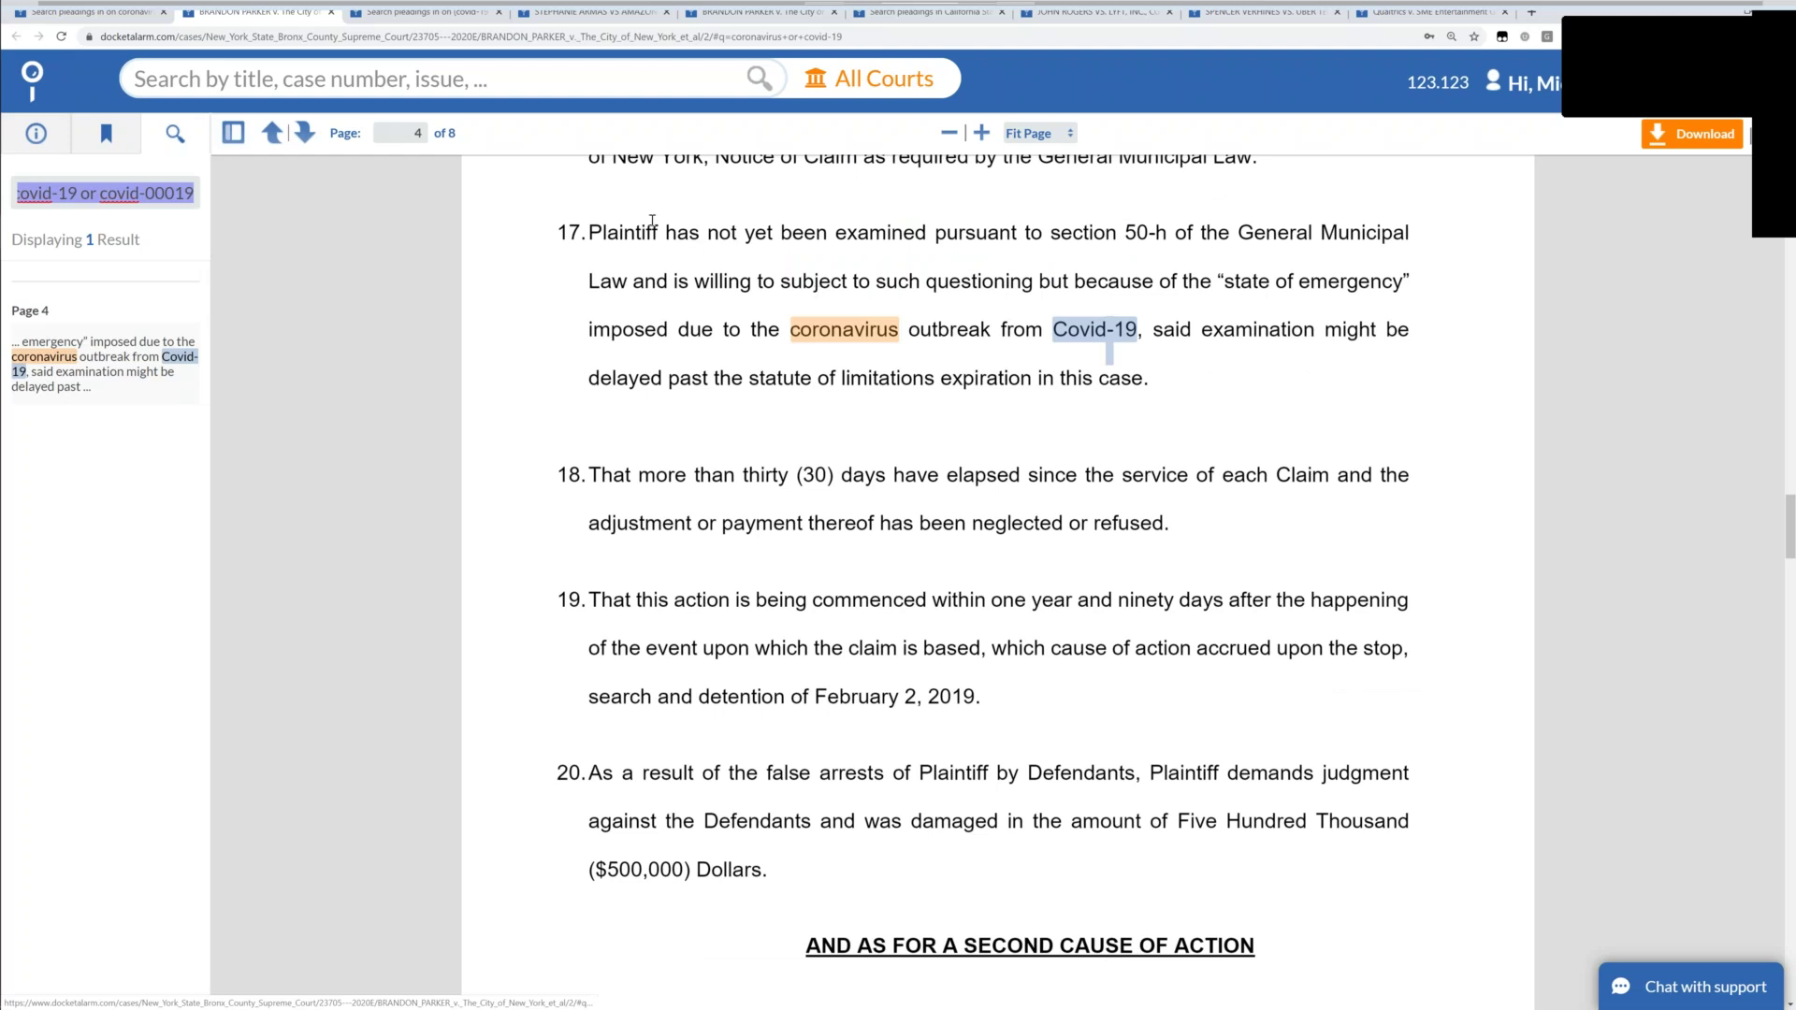
scroll(652, 221, "up", 9)
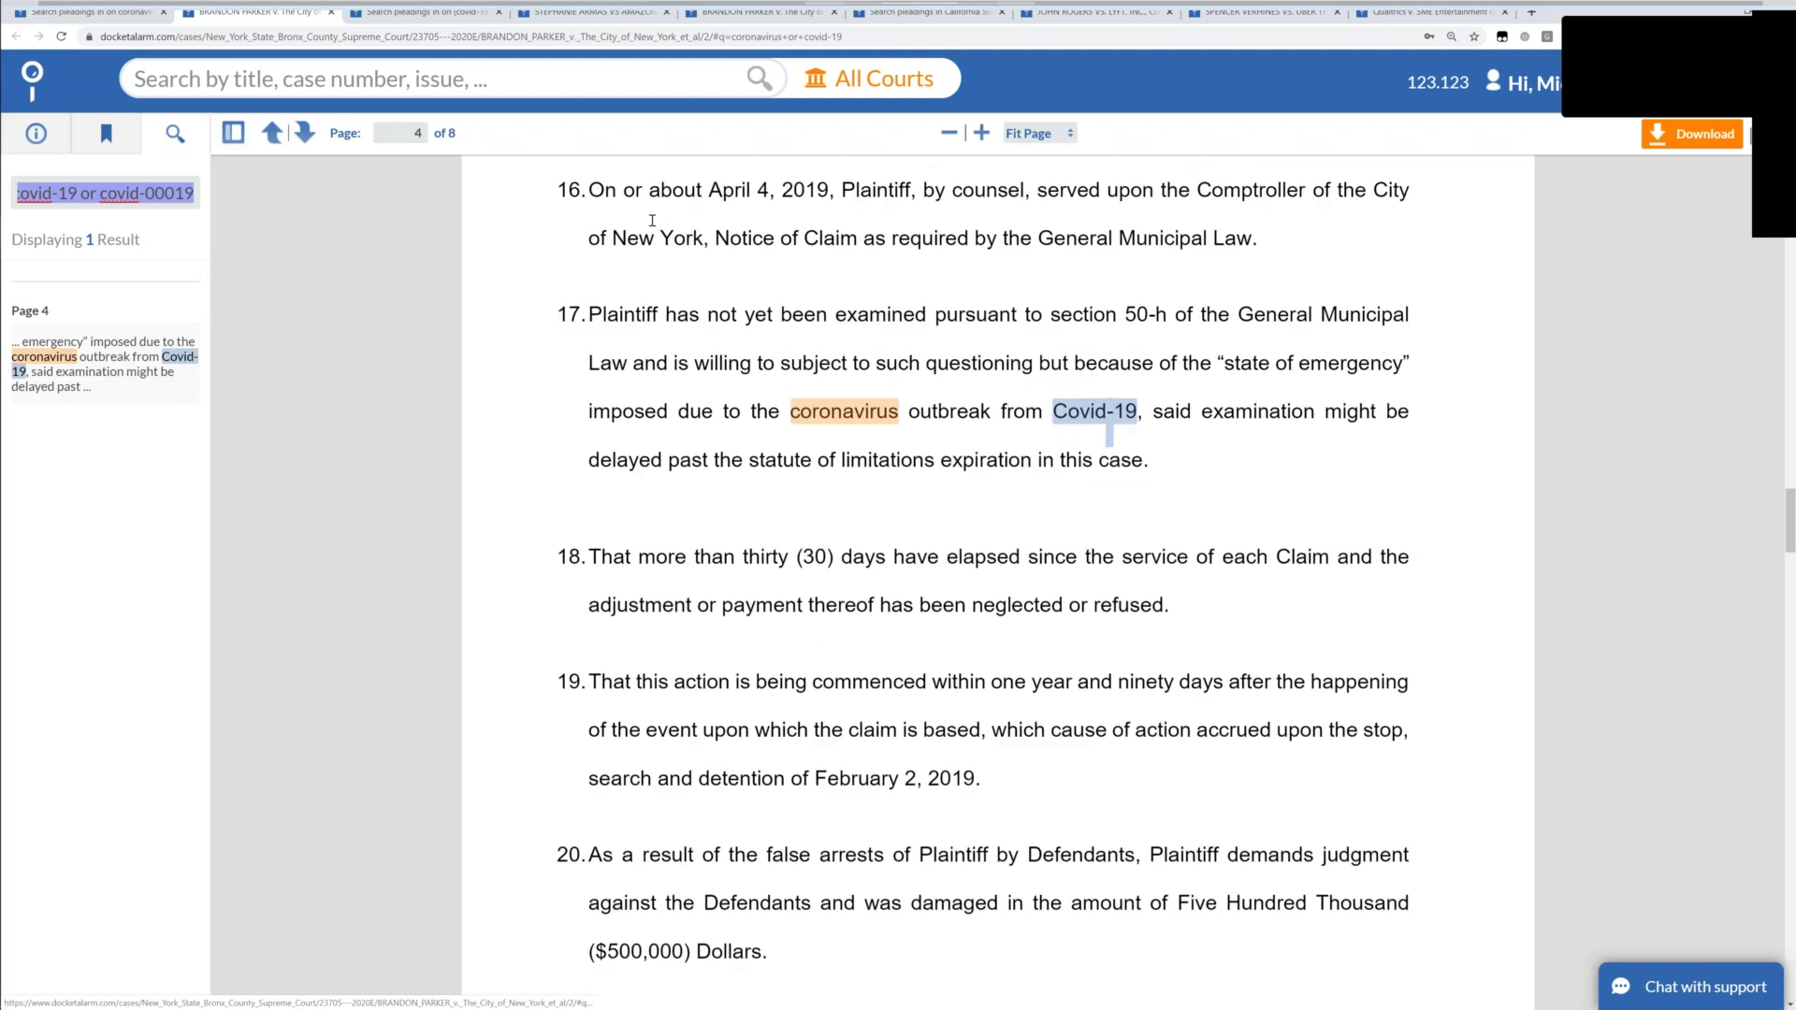
scroll(651, 221, "up", 20)
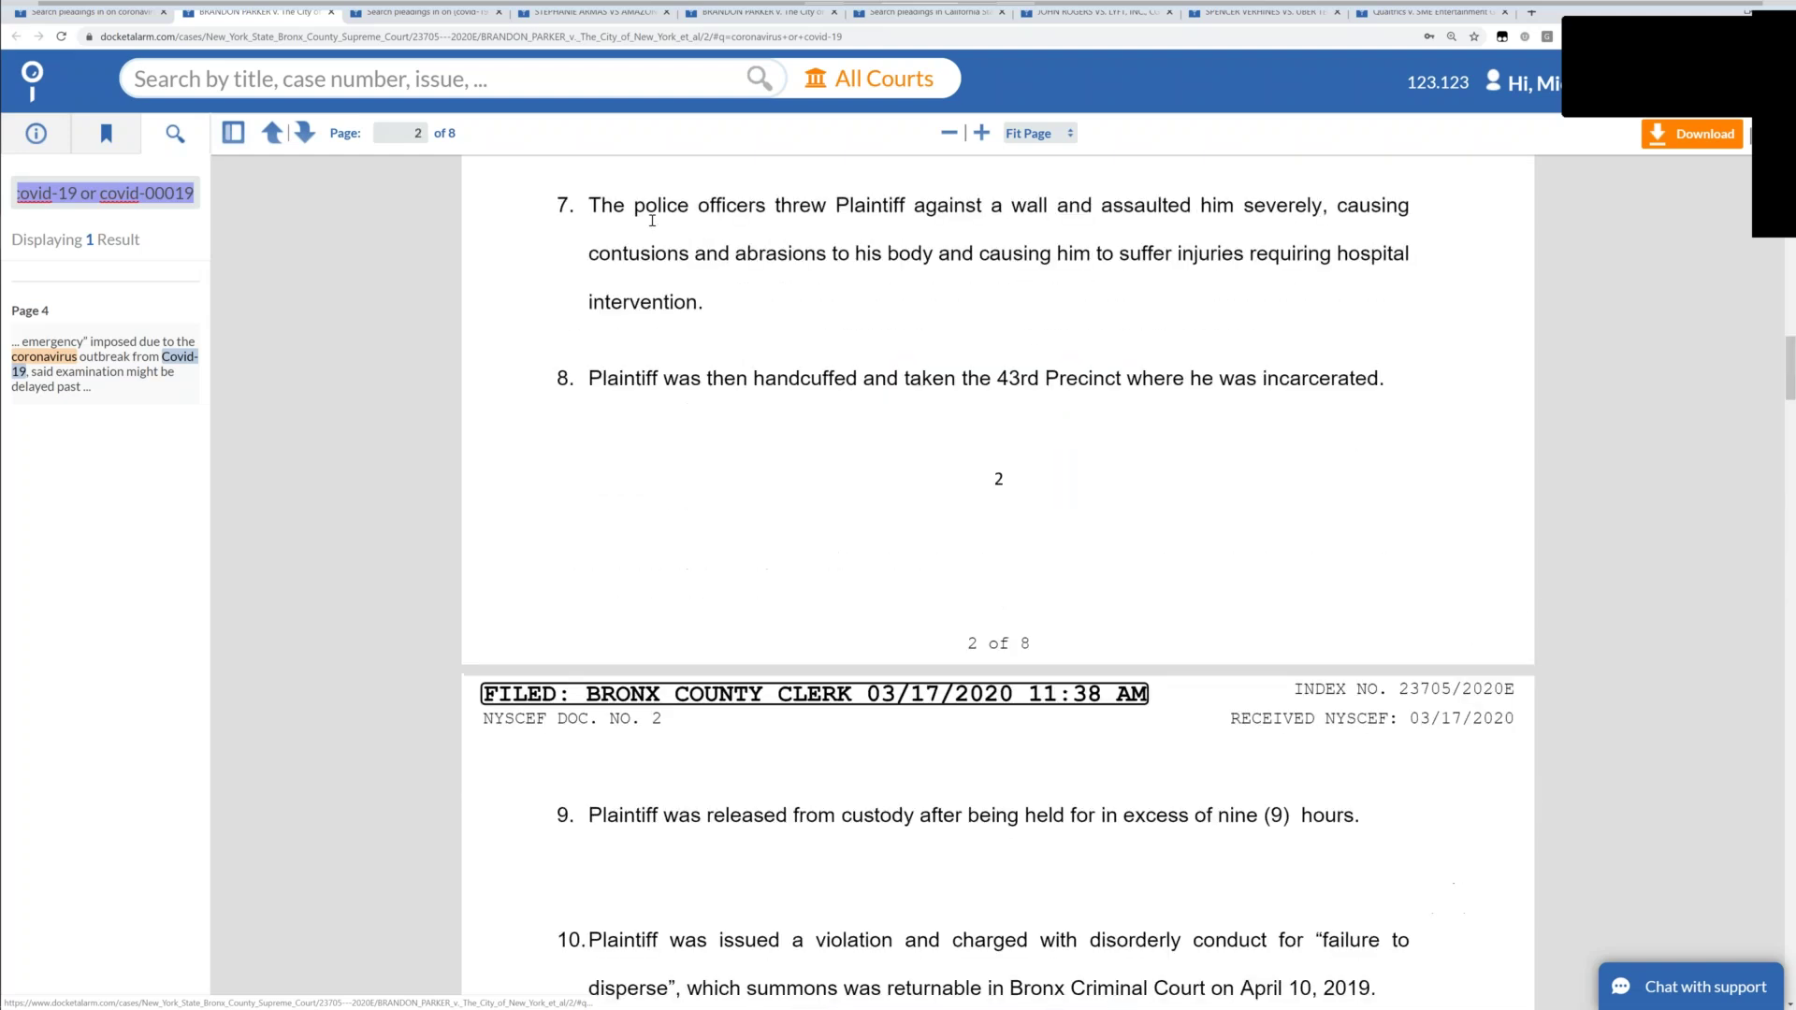
scroll(652, 221, "up", 4)
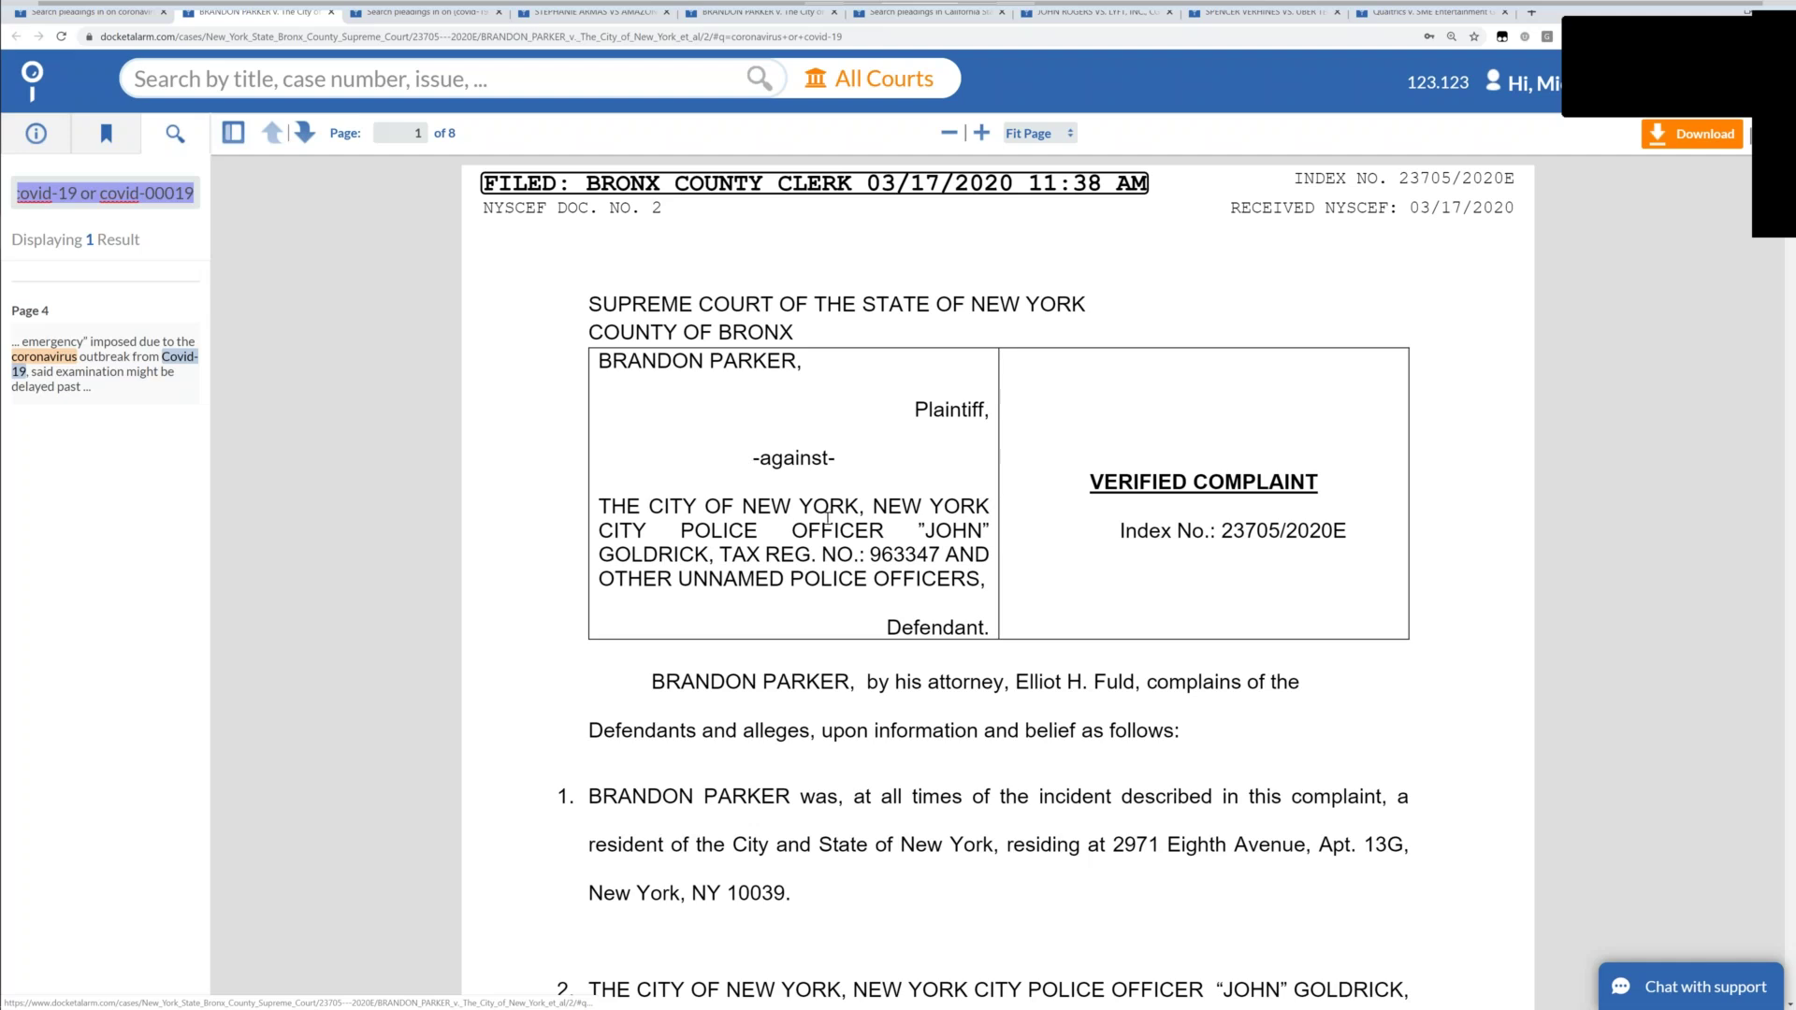
Read the Bronx County complaint from its caption through to the coronavirus passage in paragraph 17 on page 4.
scroll(828, 556, "down", 2)
scroll(829, 517, "down", 10)
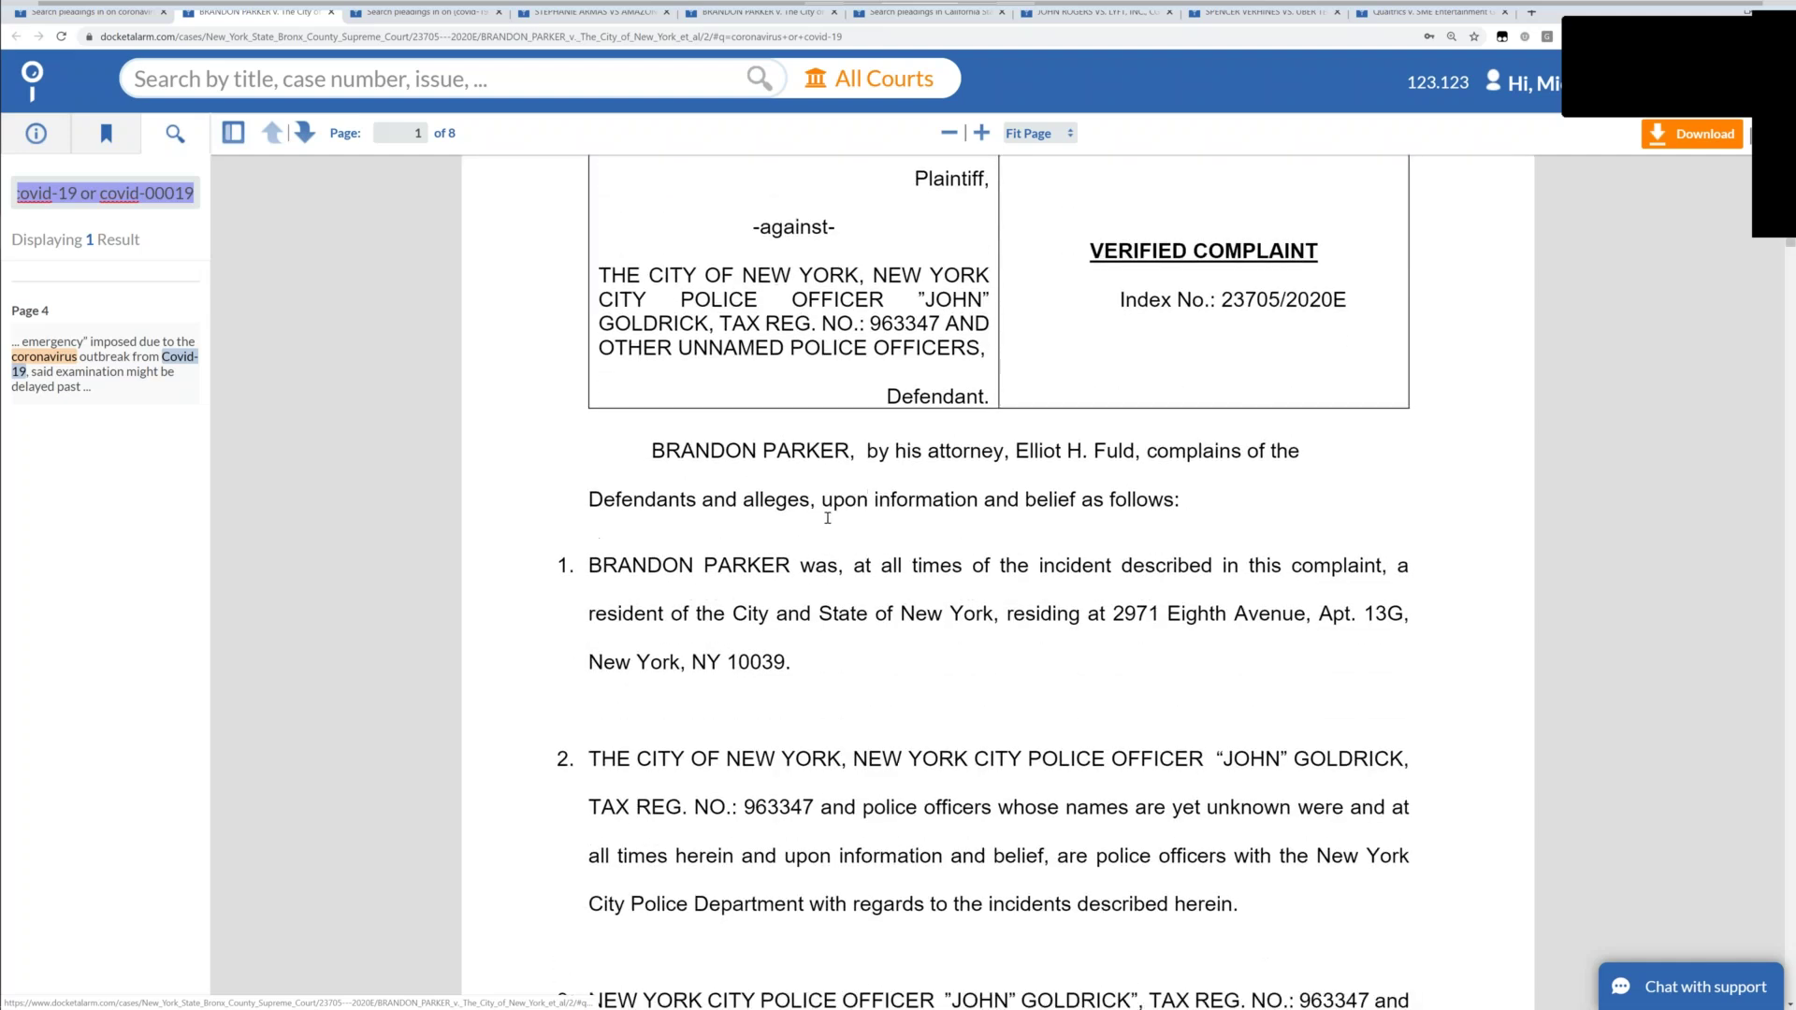
scroll(828, 517, "down", 10)
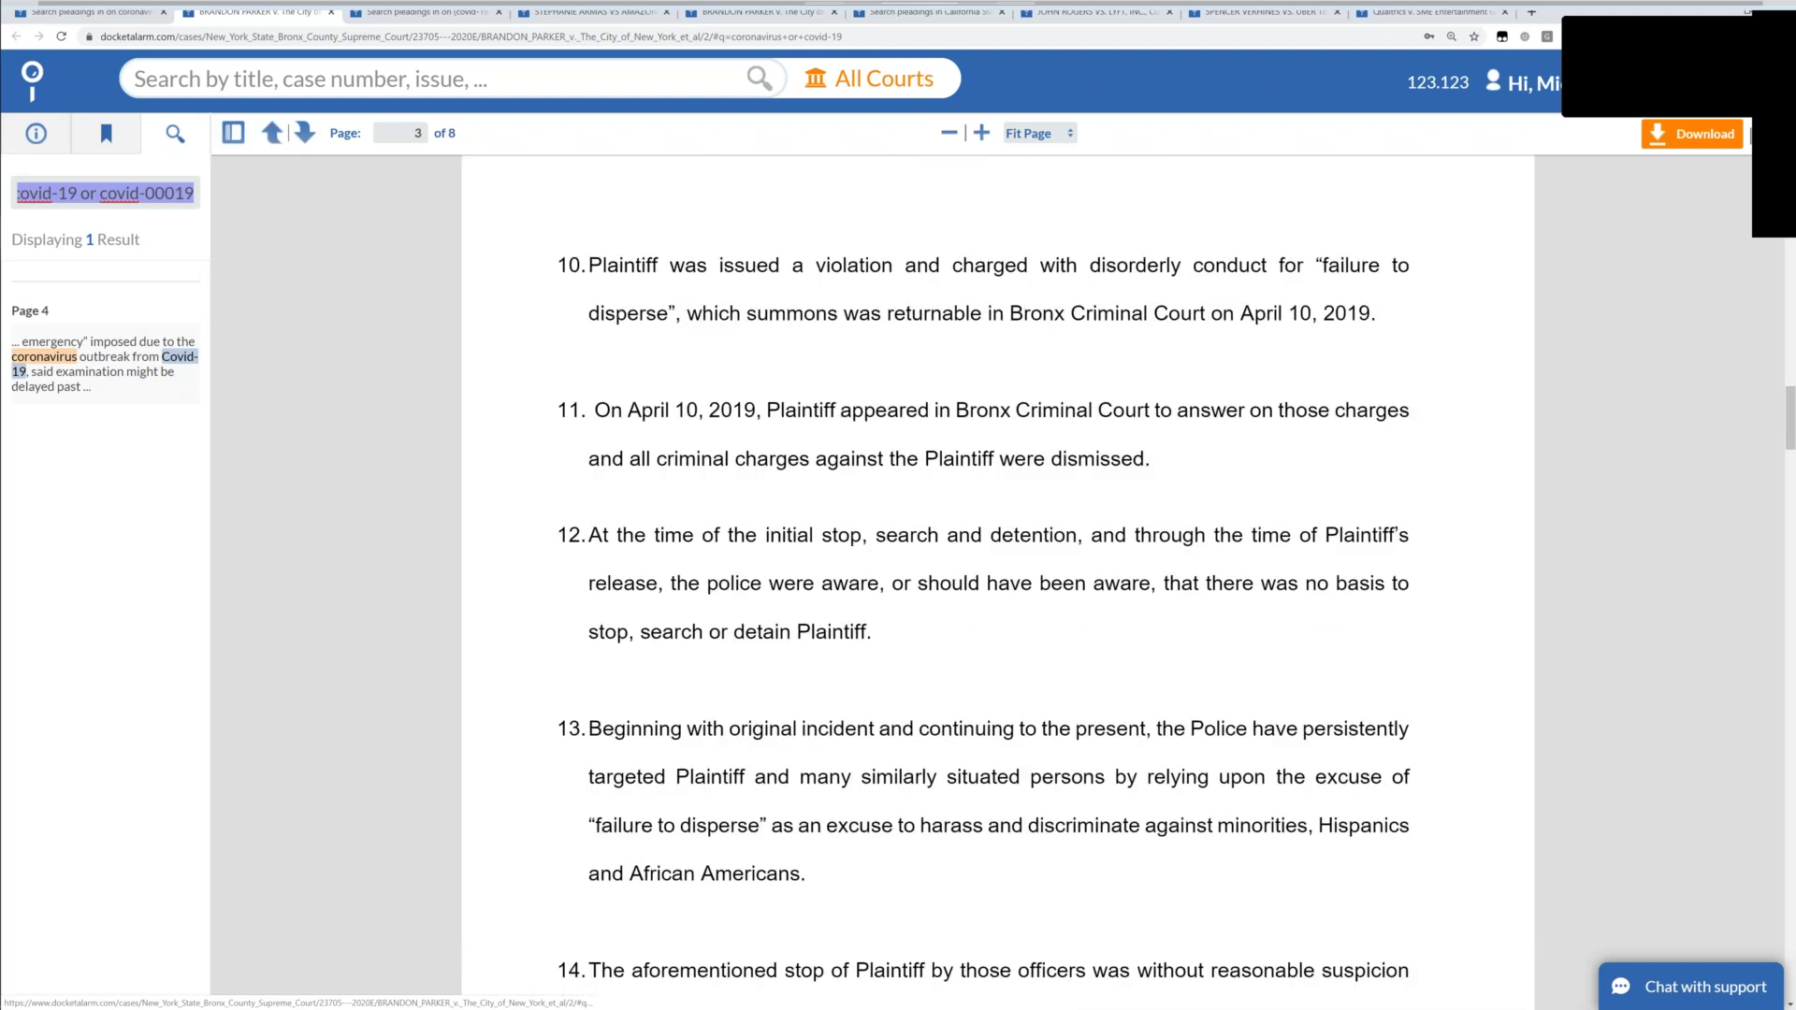
scroll(641, 394, "down", 5)
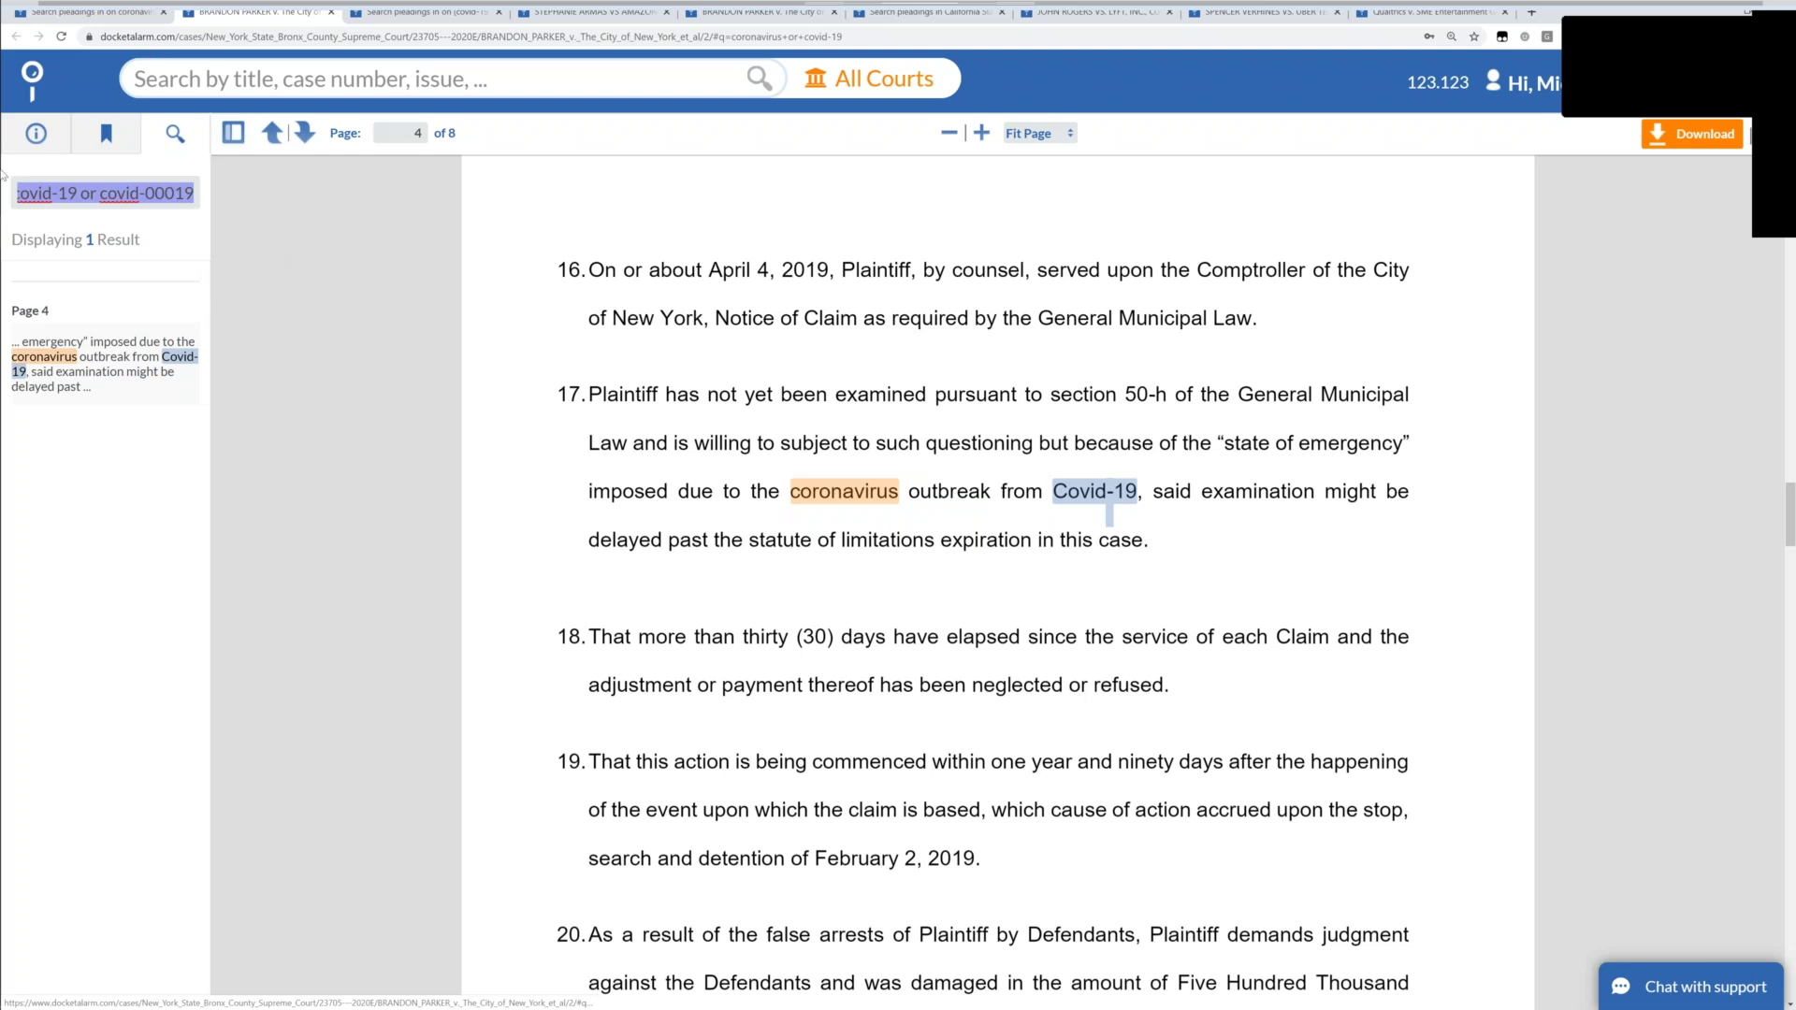
Highlight the words "statute of limitations" in paragraph 17 and open the full docket of the case against The City of New York.
left_click(57, 150)
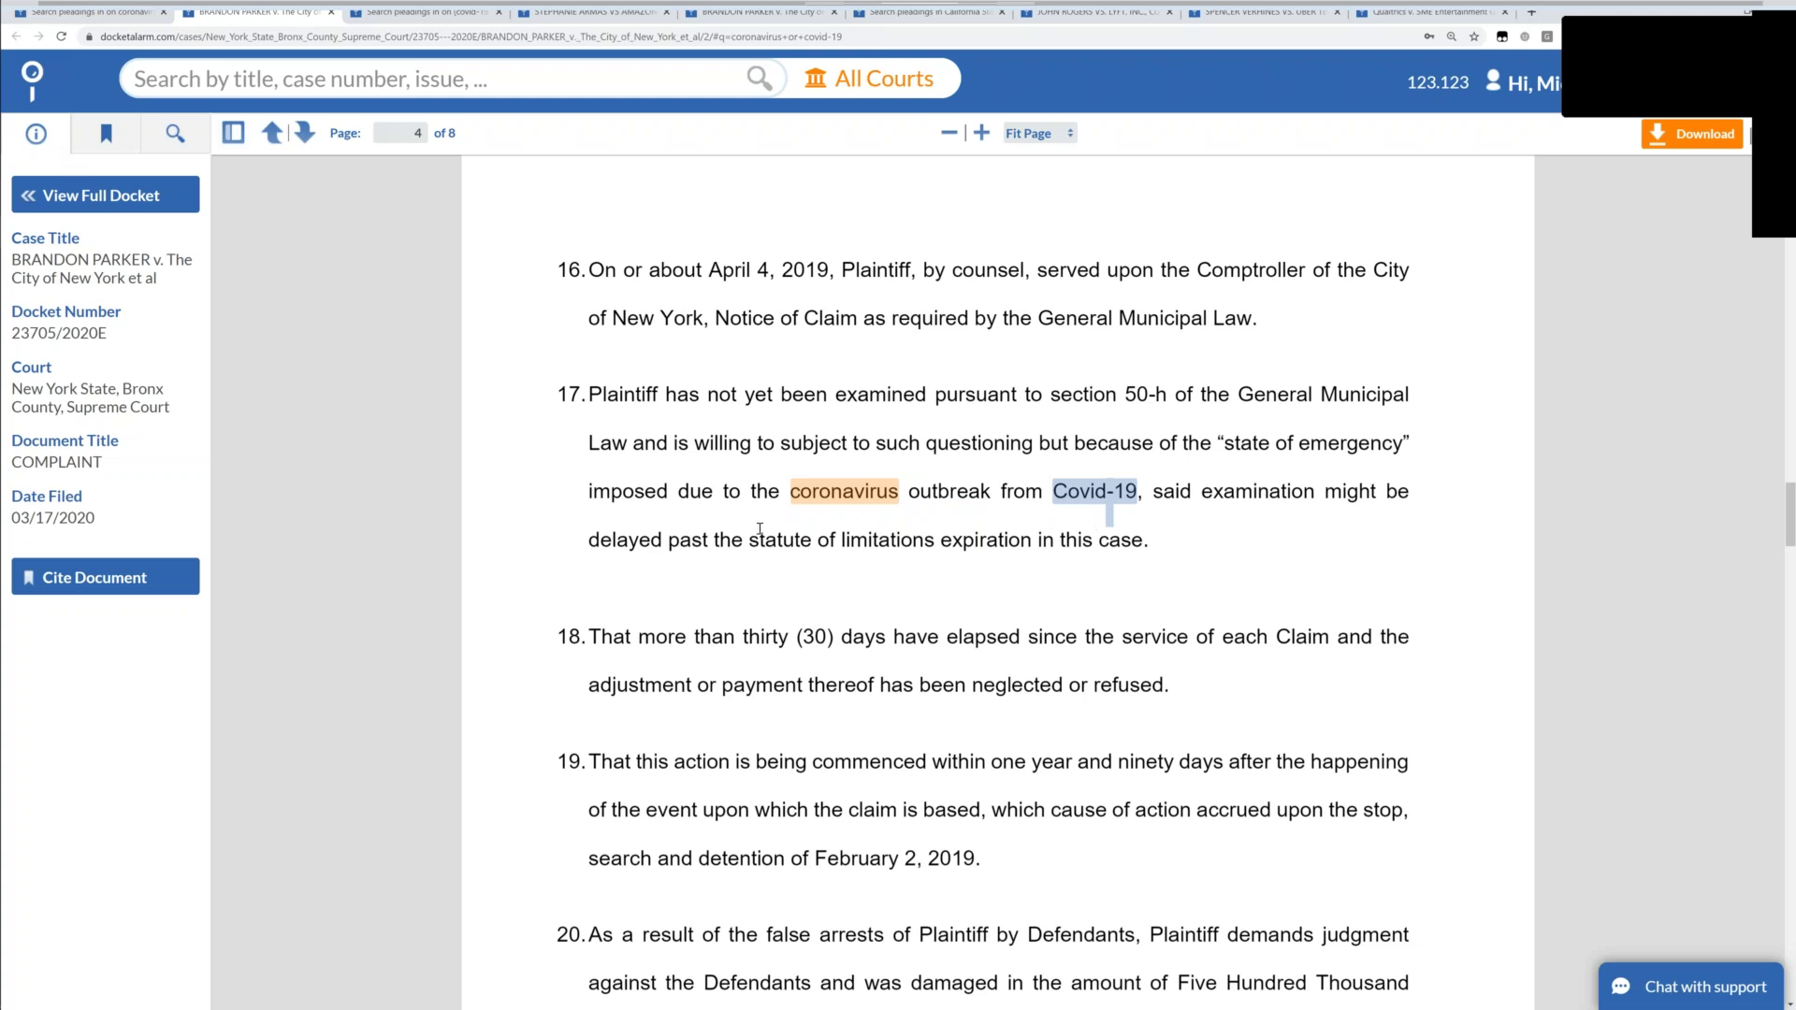
left_click_drag(759, 540, 928, 542)
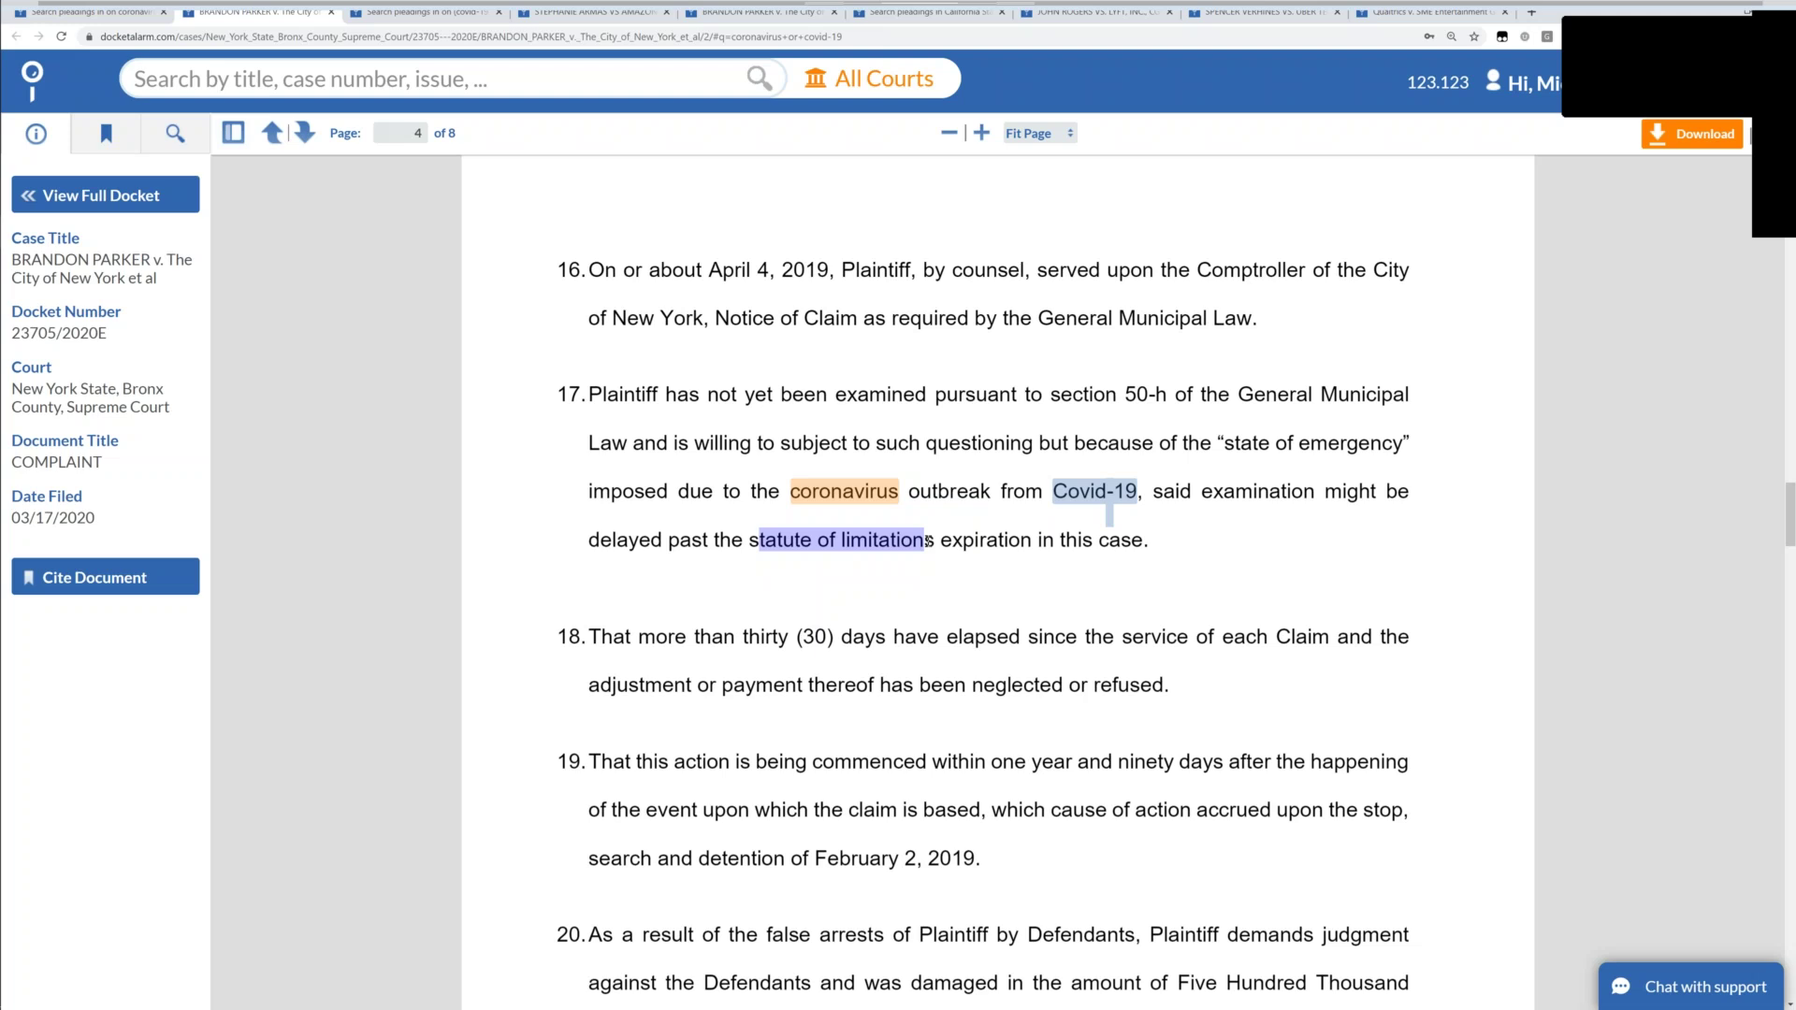
left_click(151, 198)
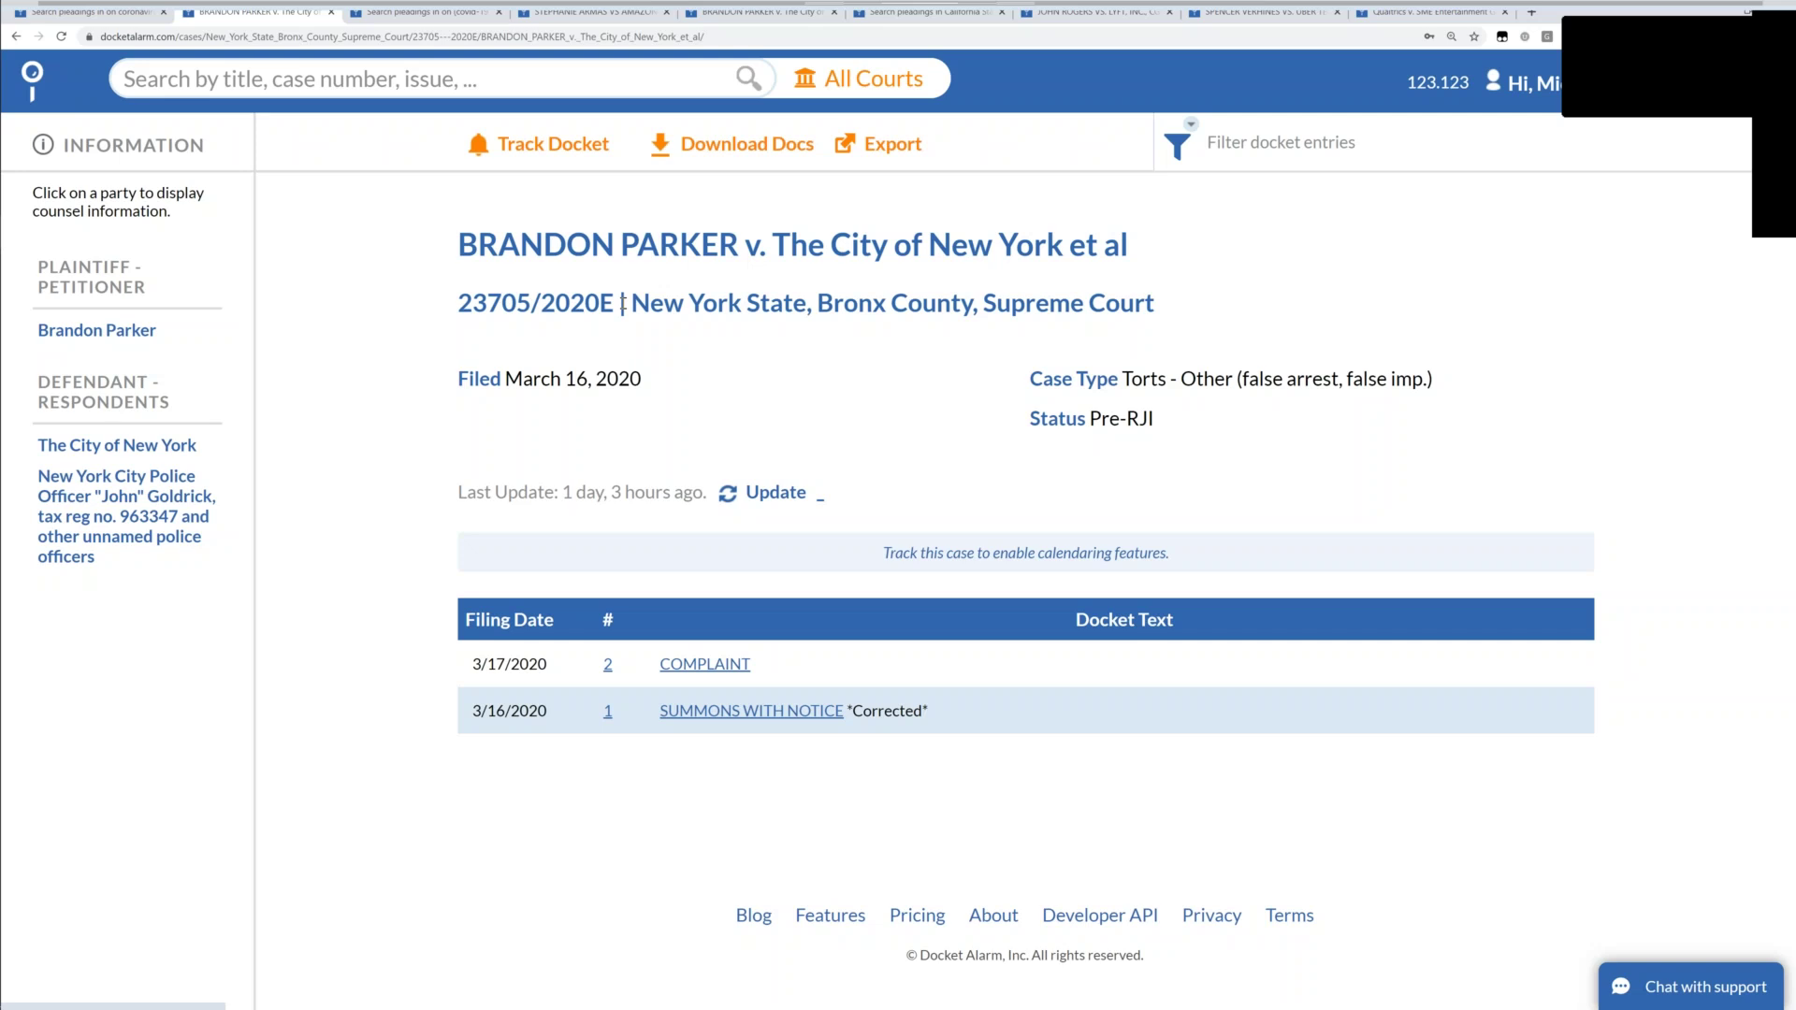
Return to the coronavirus pleadings results and open the redacted complaint against SME Entertainment Group in a new tab.
key("ctrl+shift+Tab")
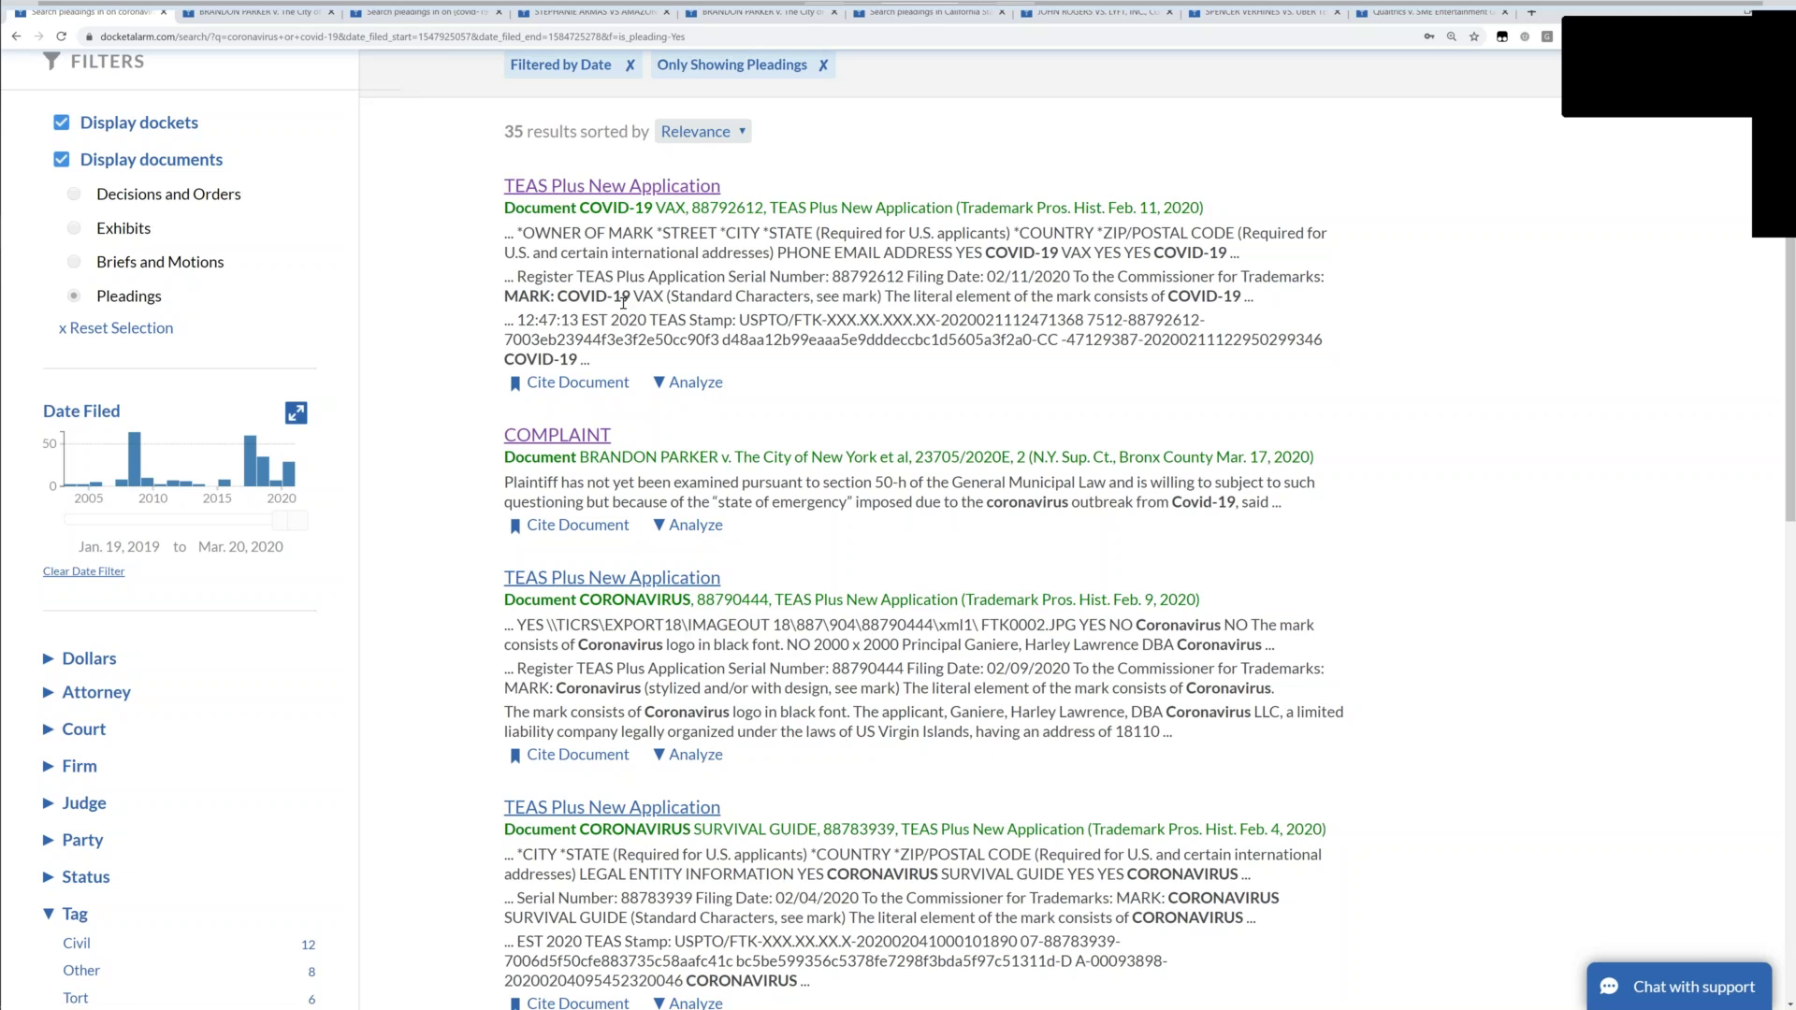
scroll(623, 302, "down", 4)
scroll(622, 302, "down", 3)
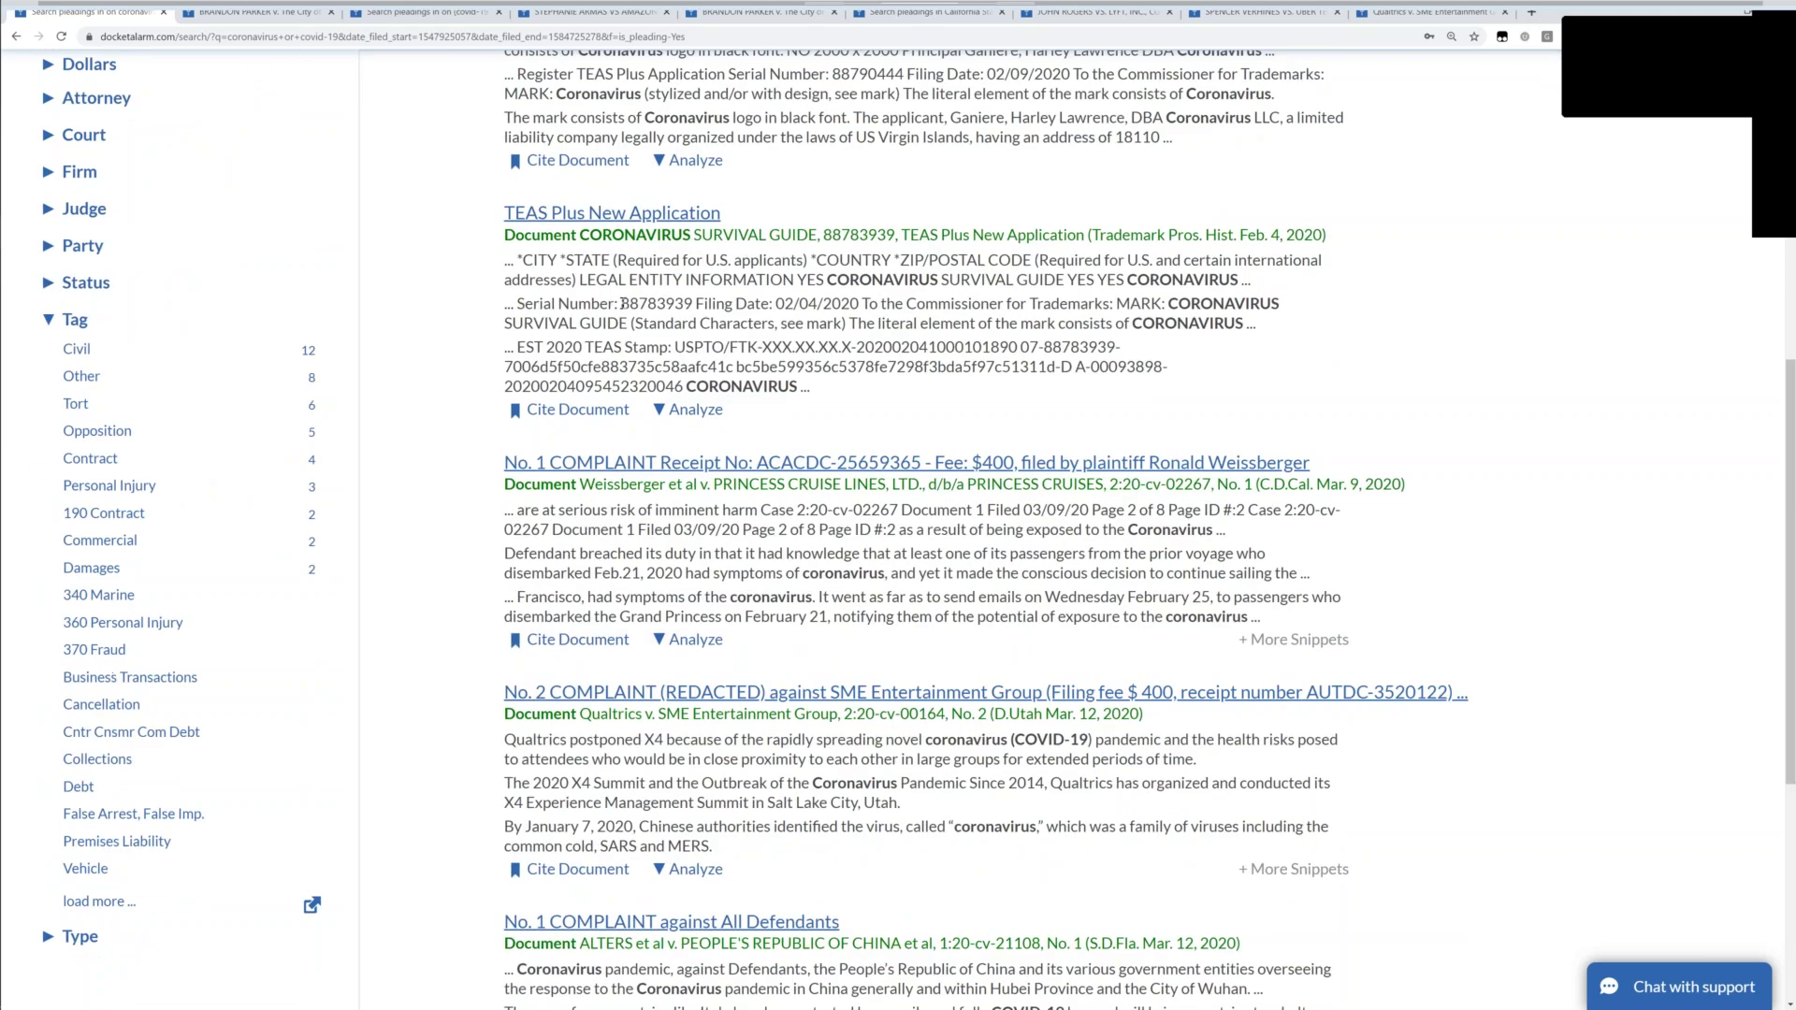
scroll(622, 303, "down", 1)
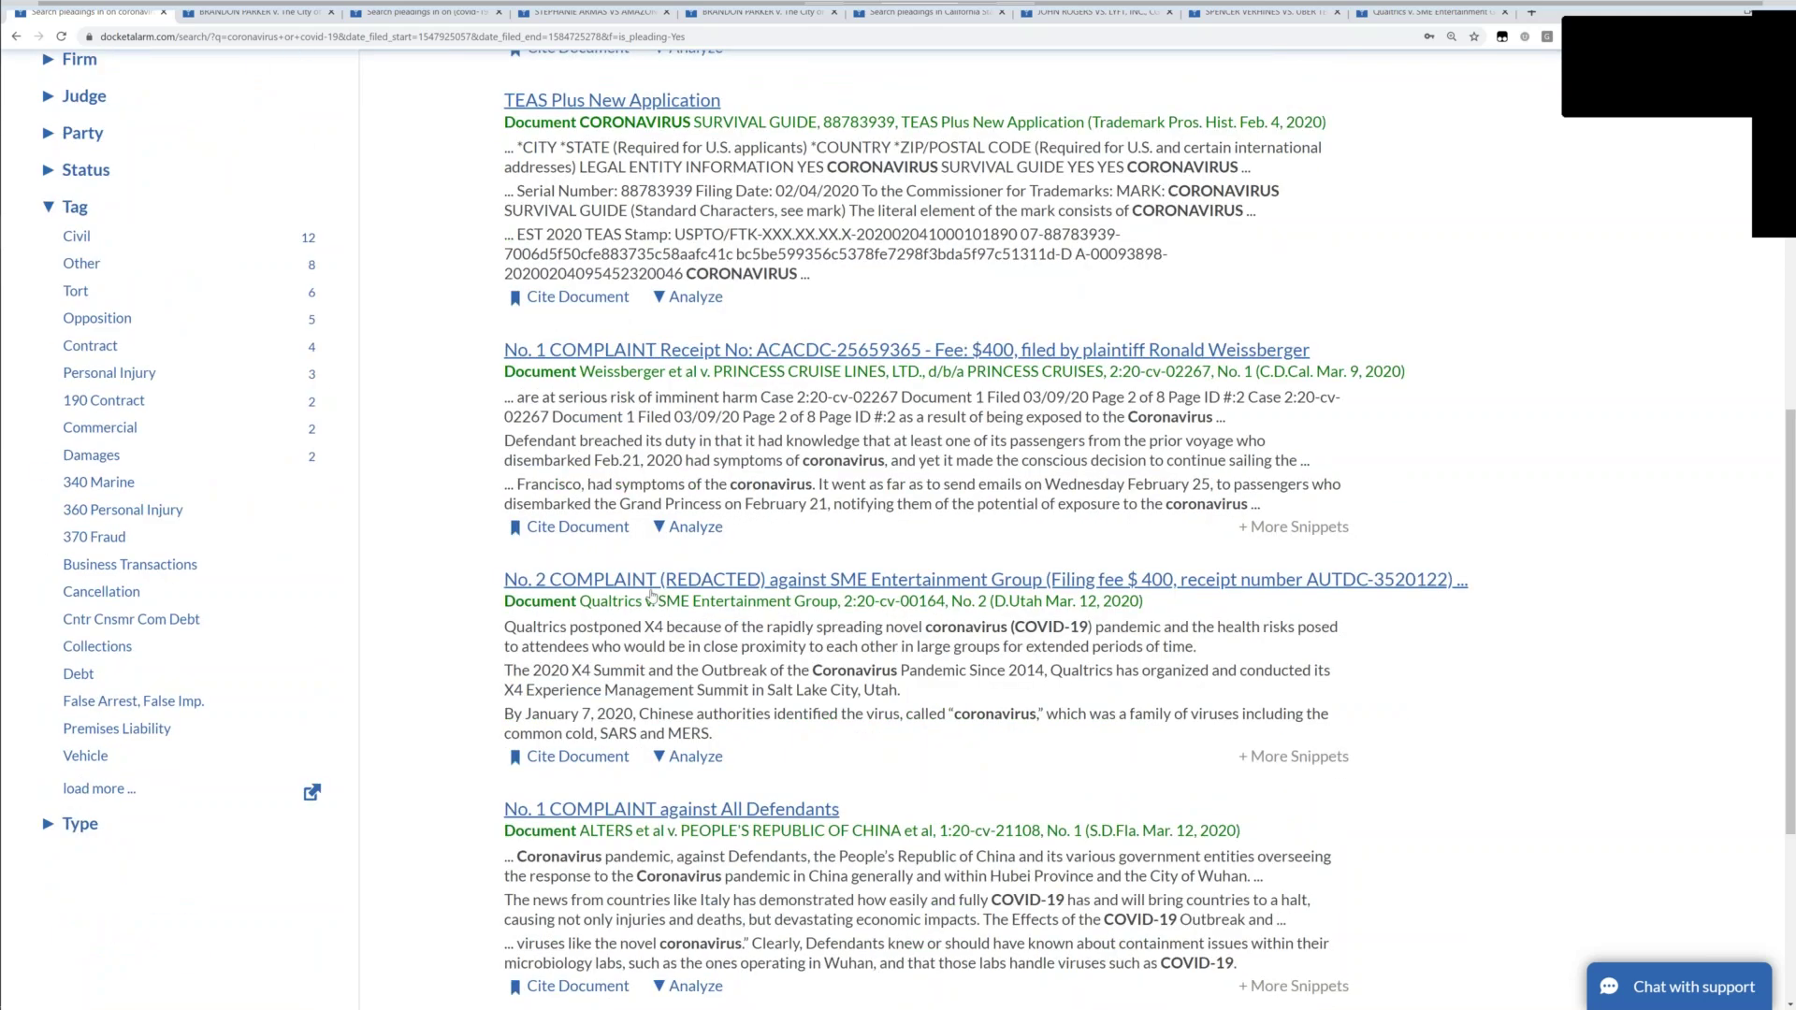
middle_click(587, 579)
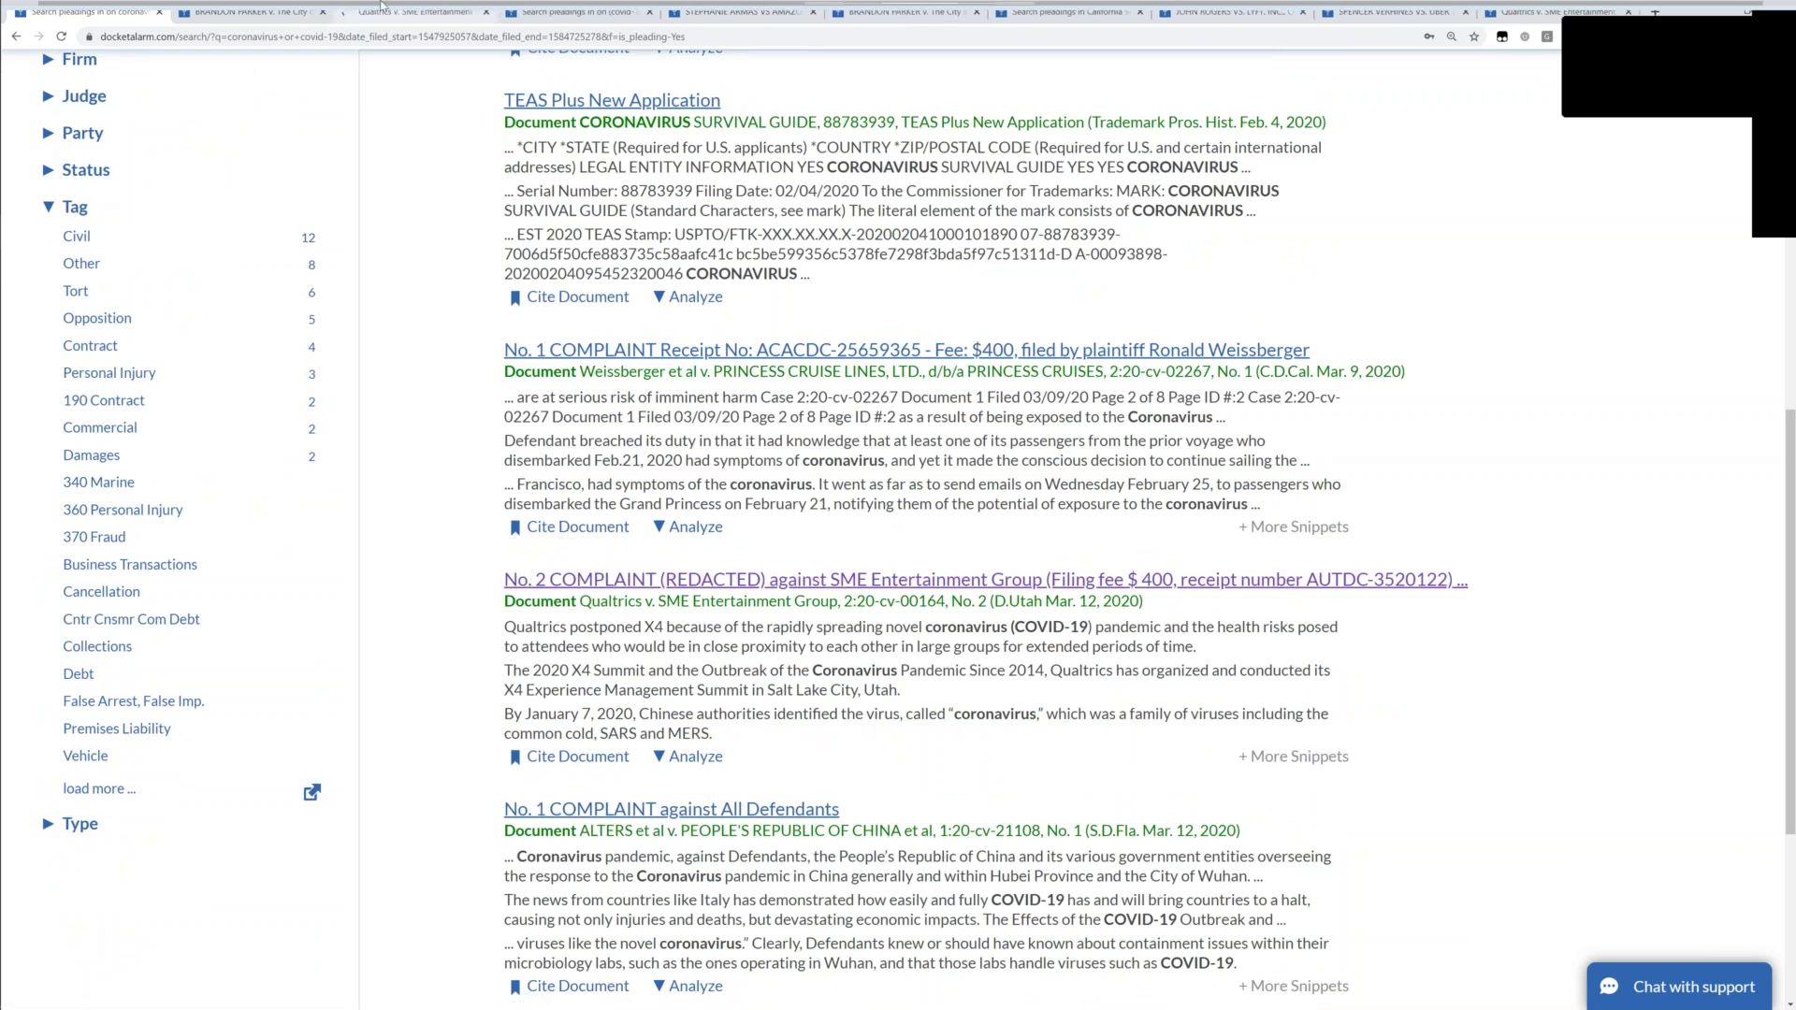
left_click(381, 10)
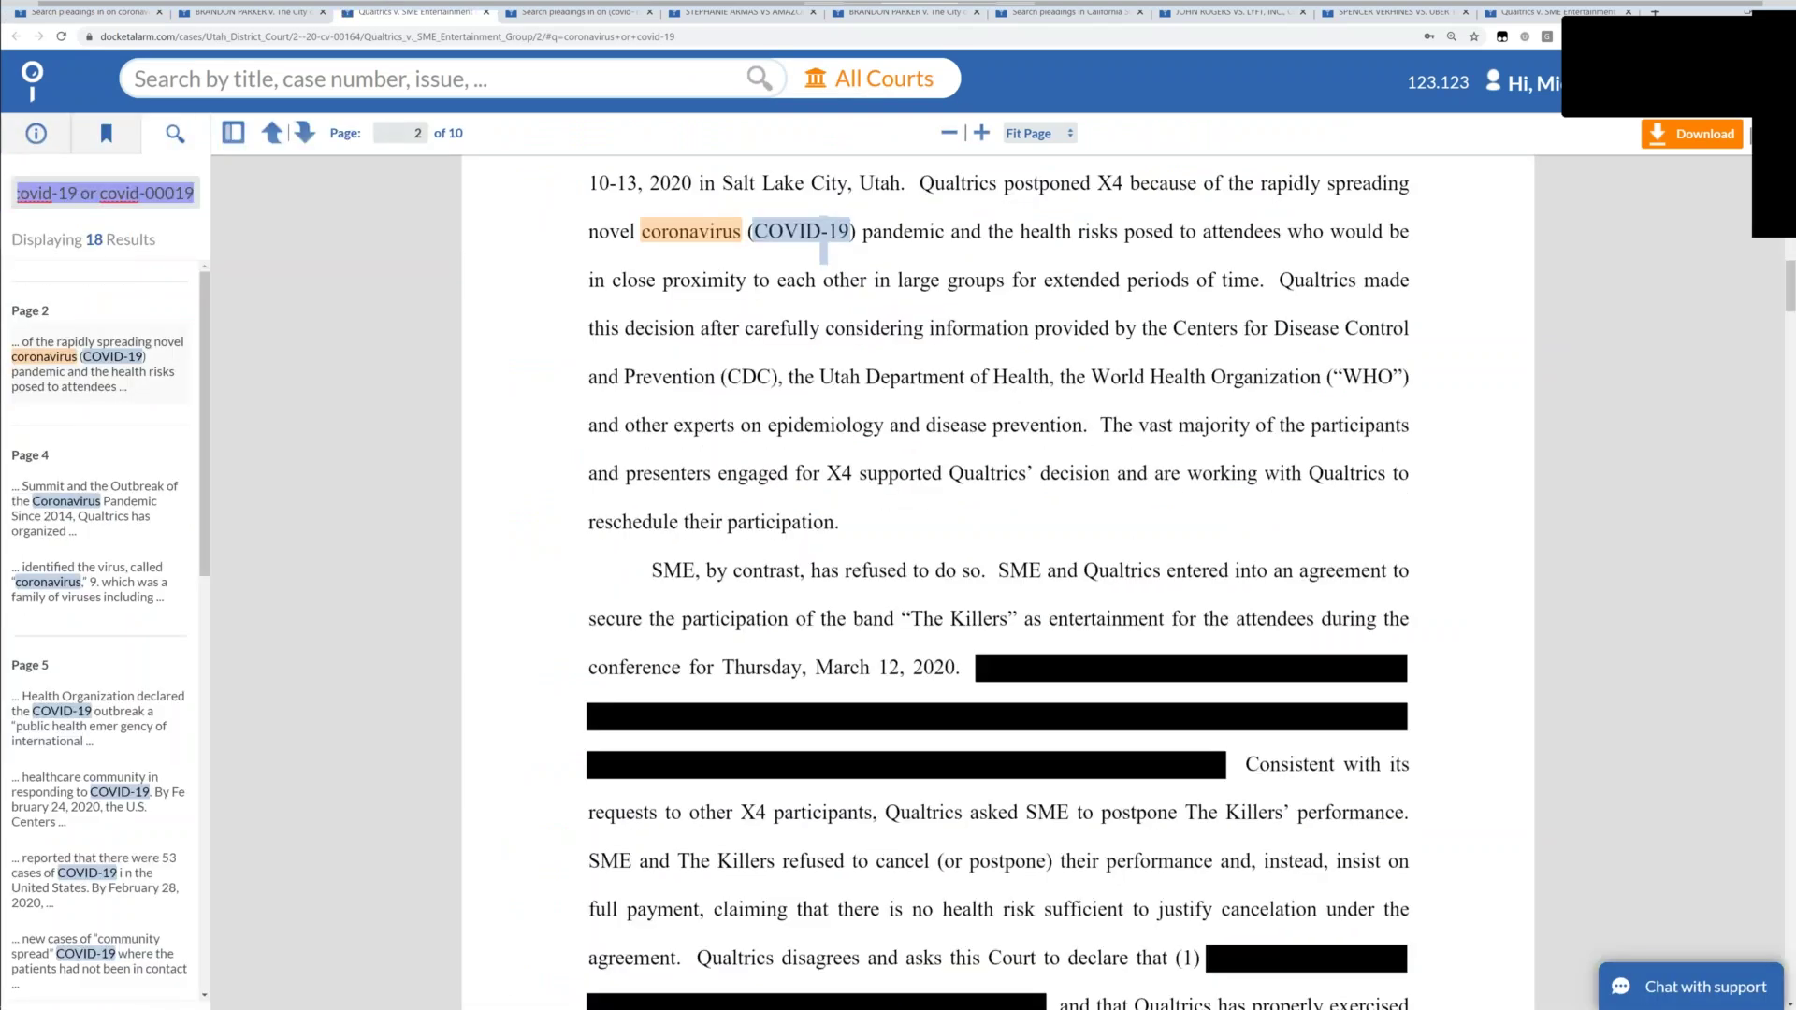
Go back to the first page of the Qualtrics complaint and read its caption and the opening of Nature of the Action.
scroll(823, 241, "up", 10)
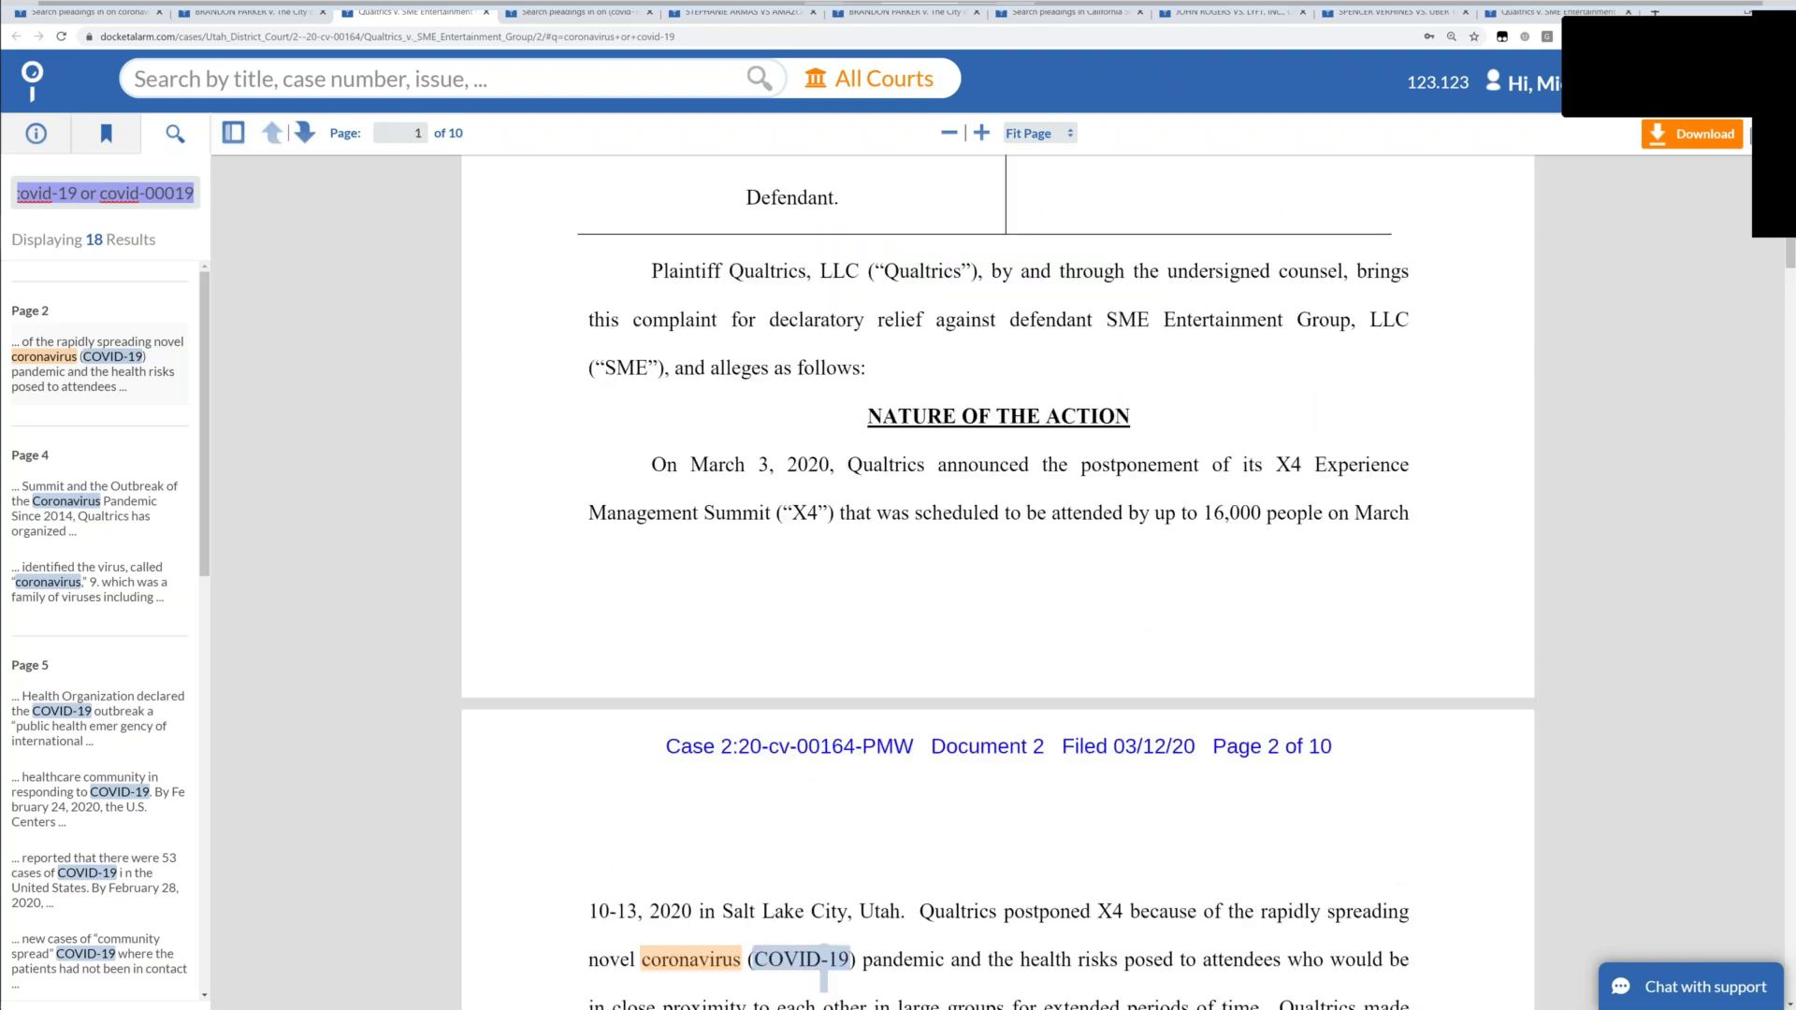
scroll(997, 580, "up", 5)
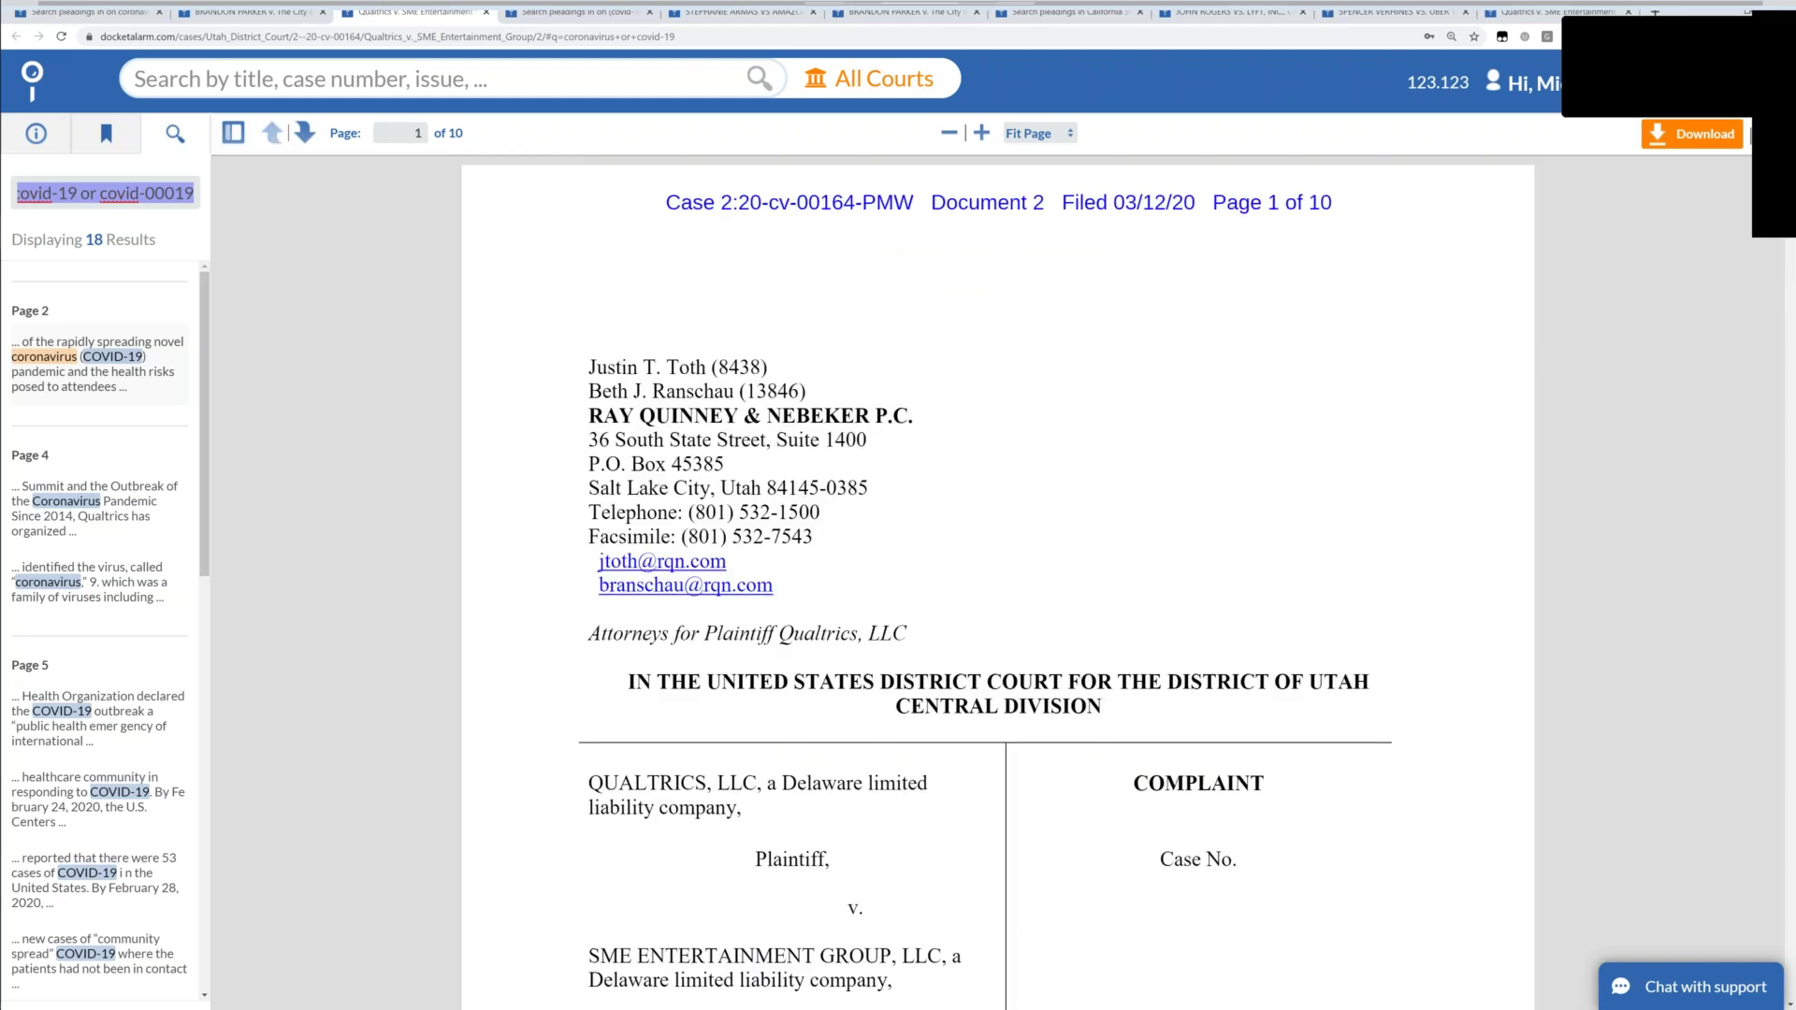
scroll(767, 715, "down", 2)
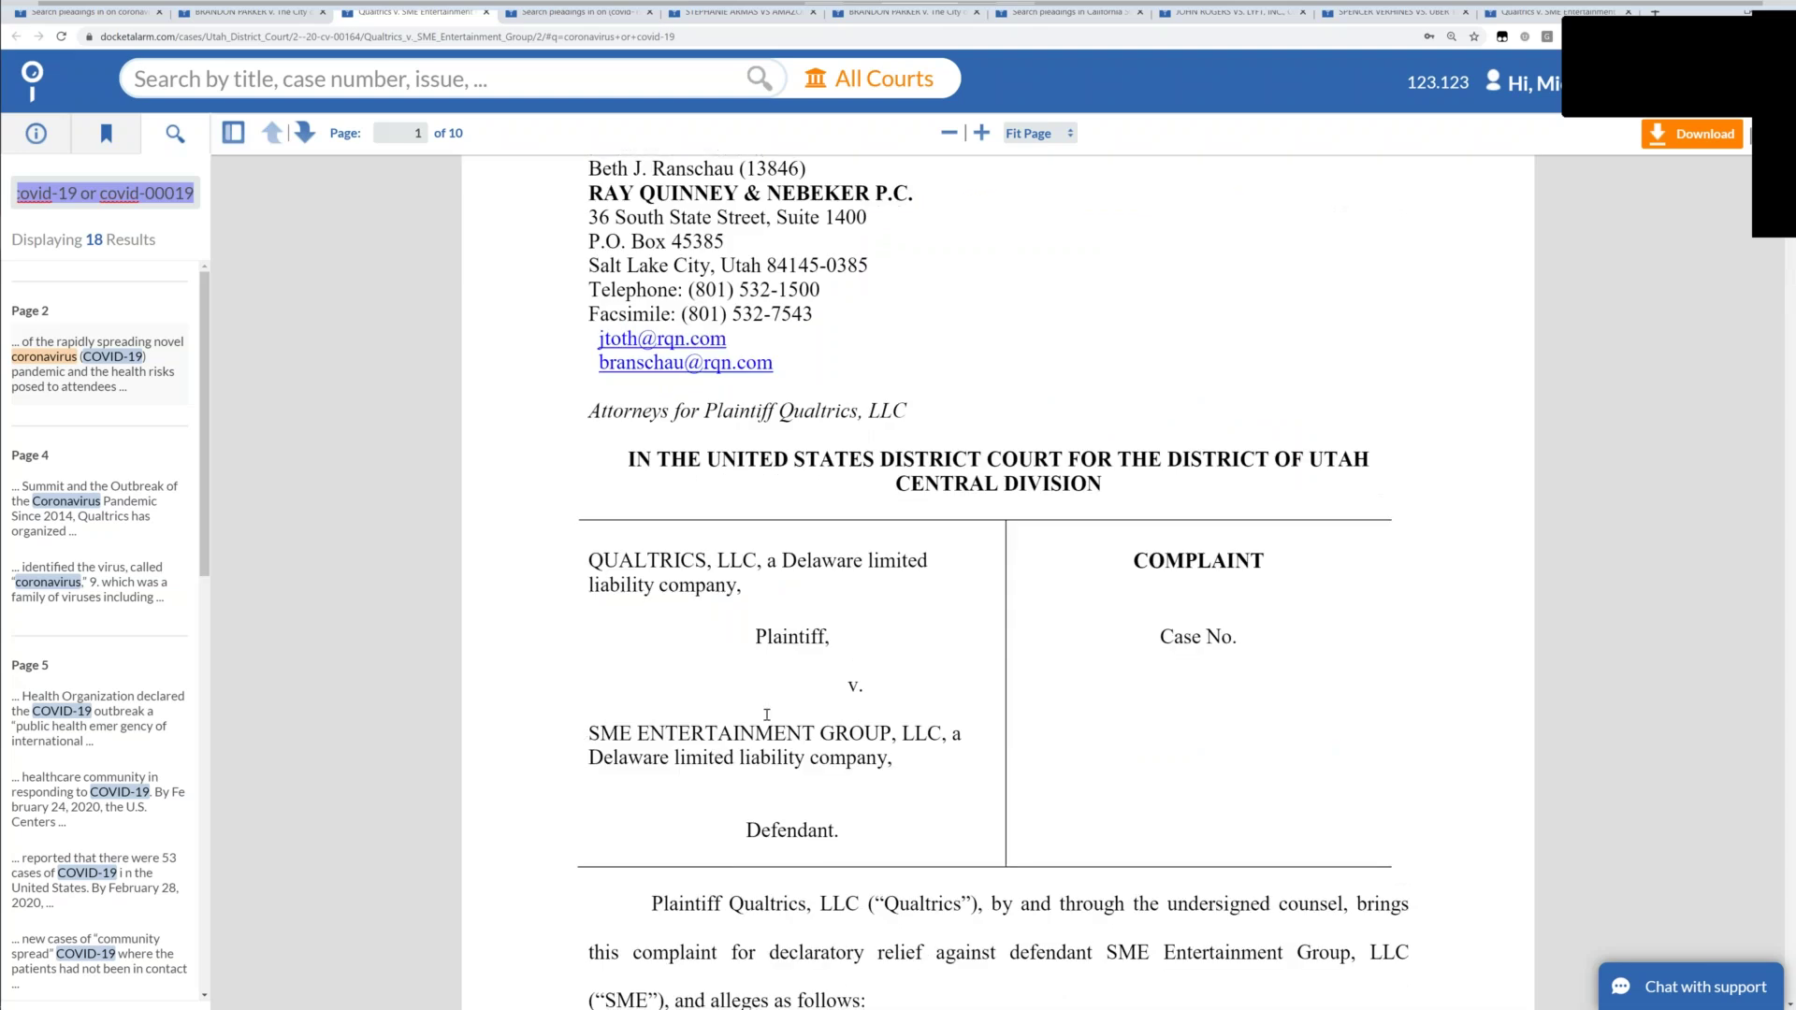
scroll(673, 647, "down", 1)
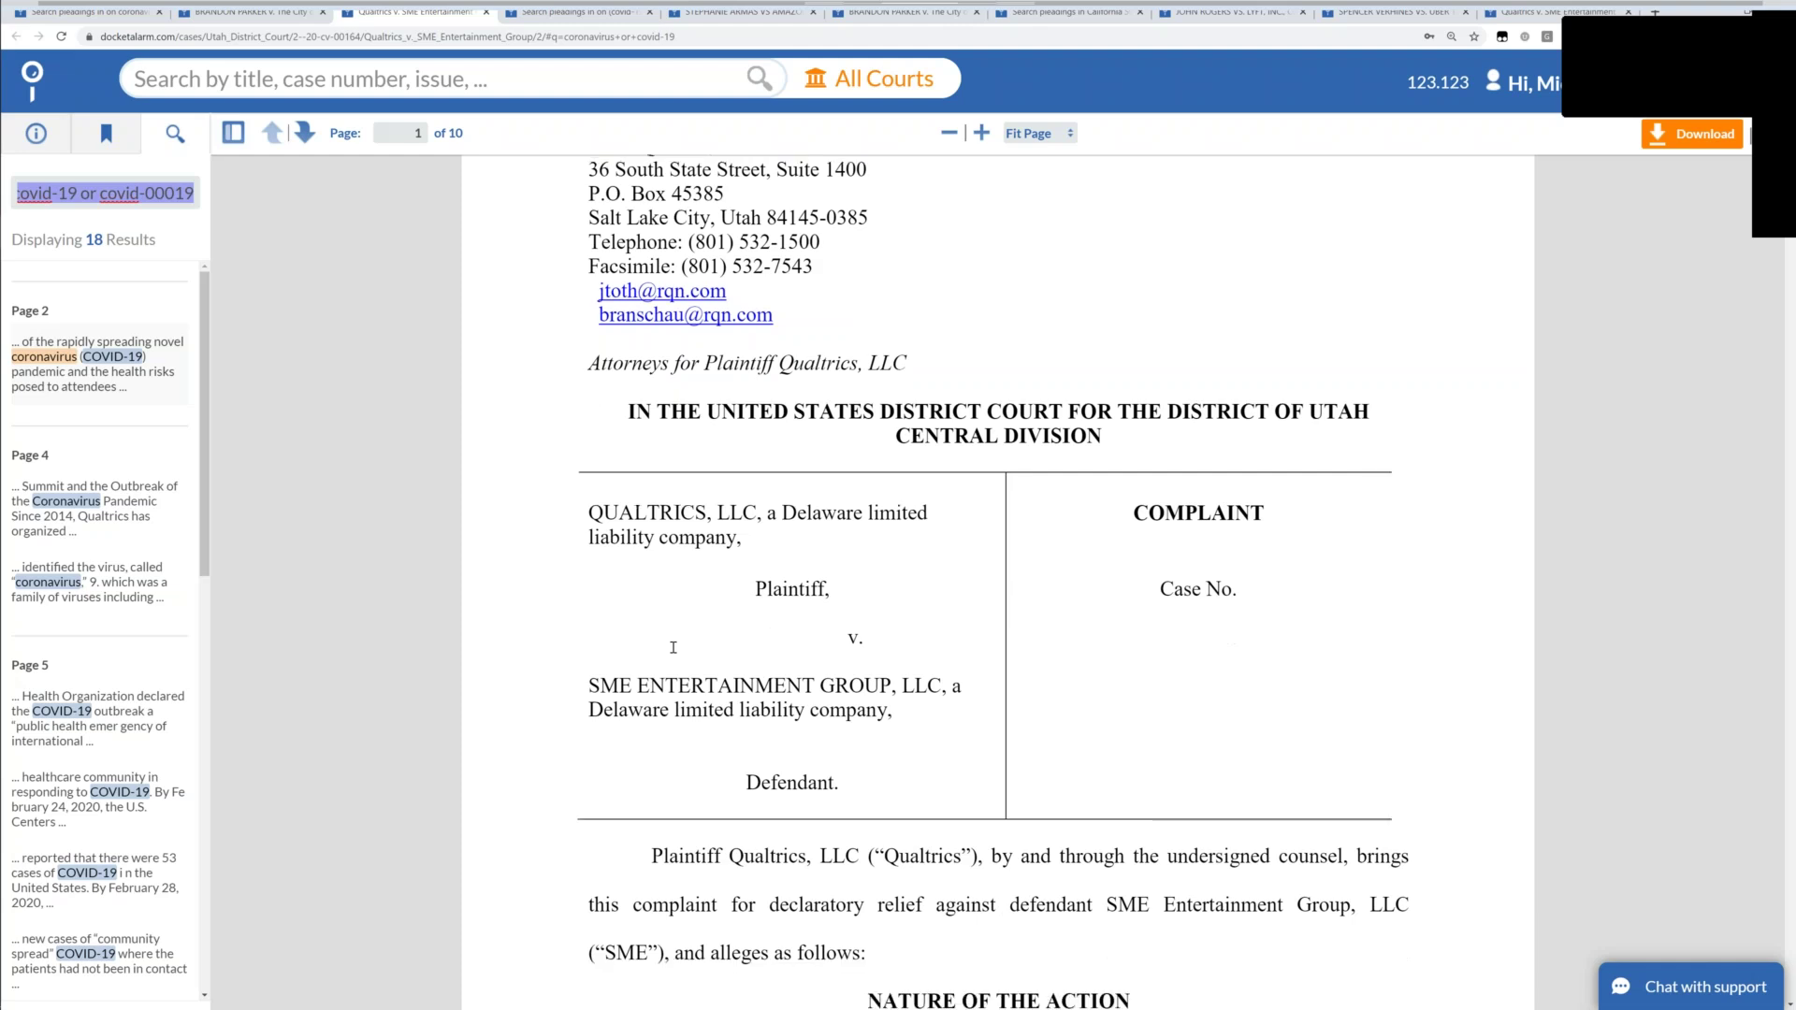
scroll(672, 647, "down", 3)
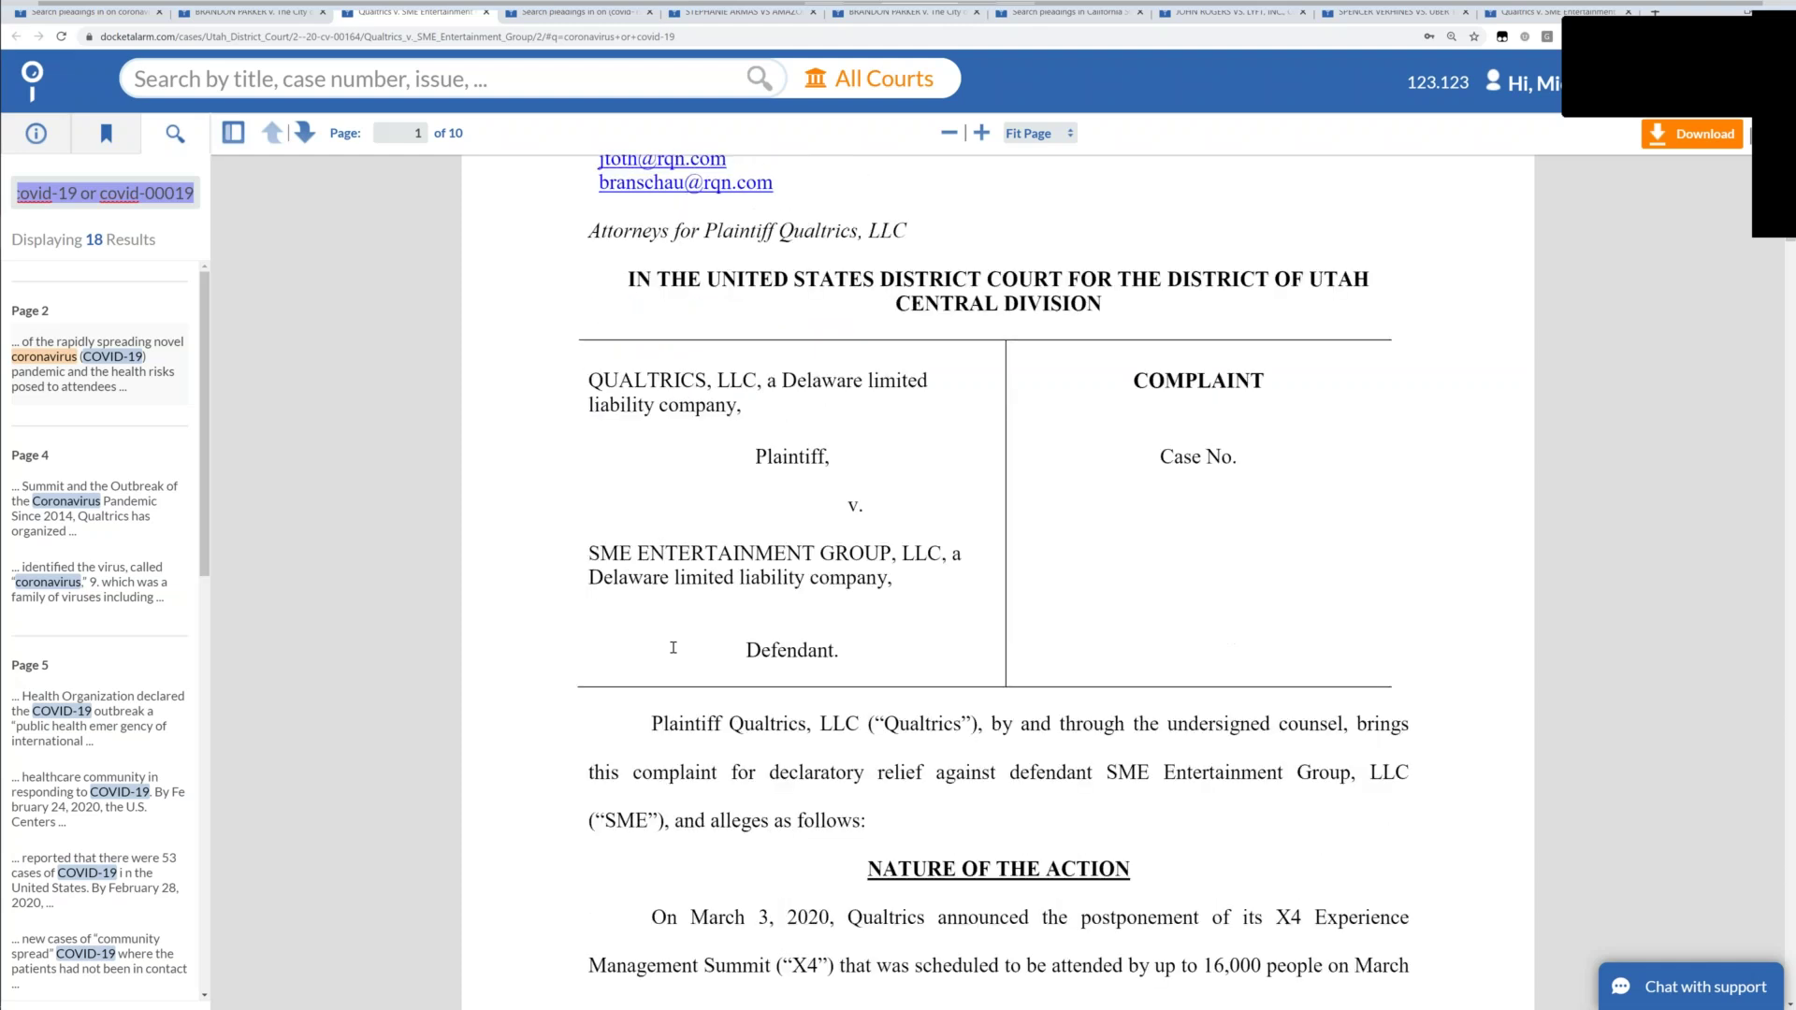
scroll(672, 648, "down", 1)
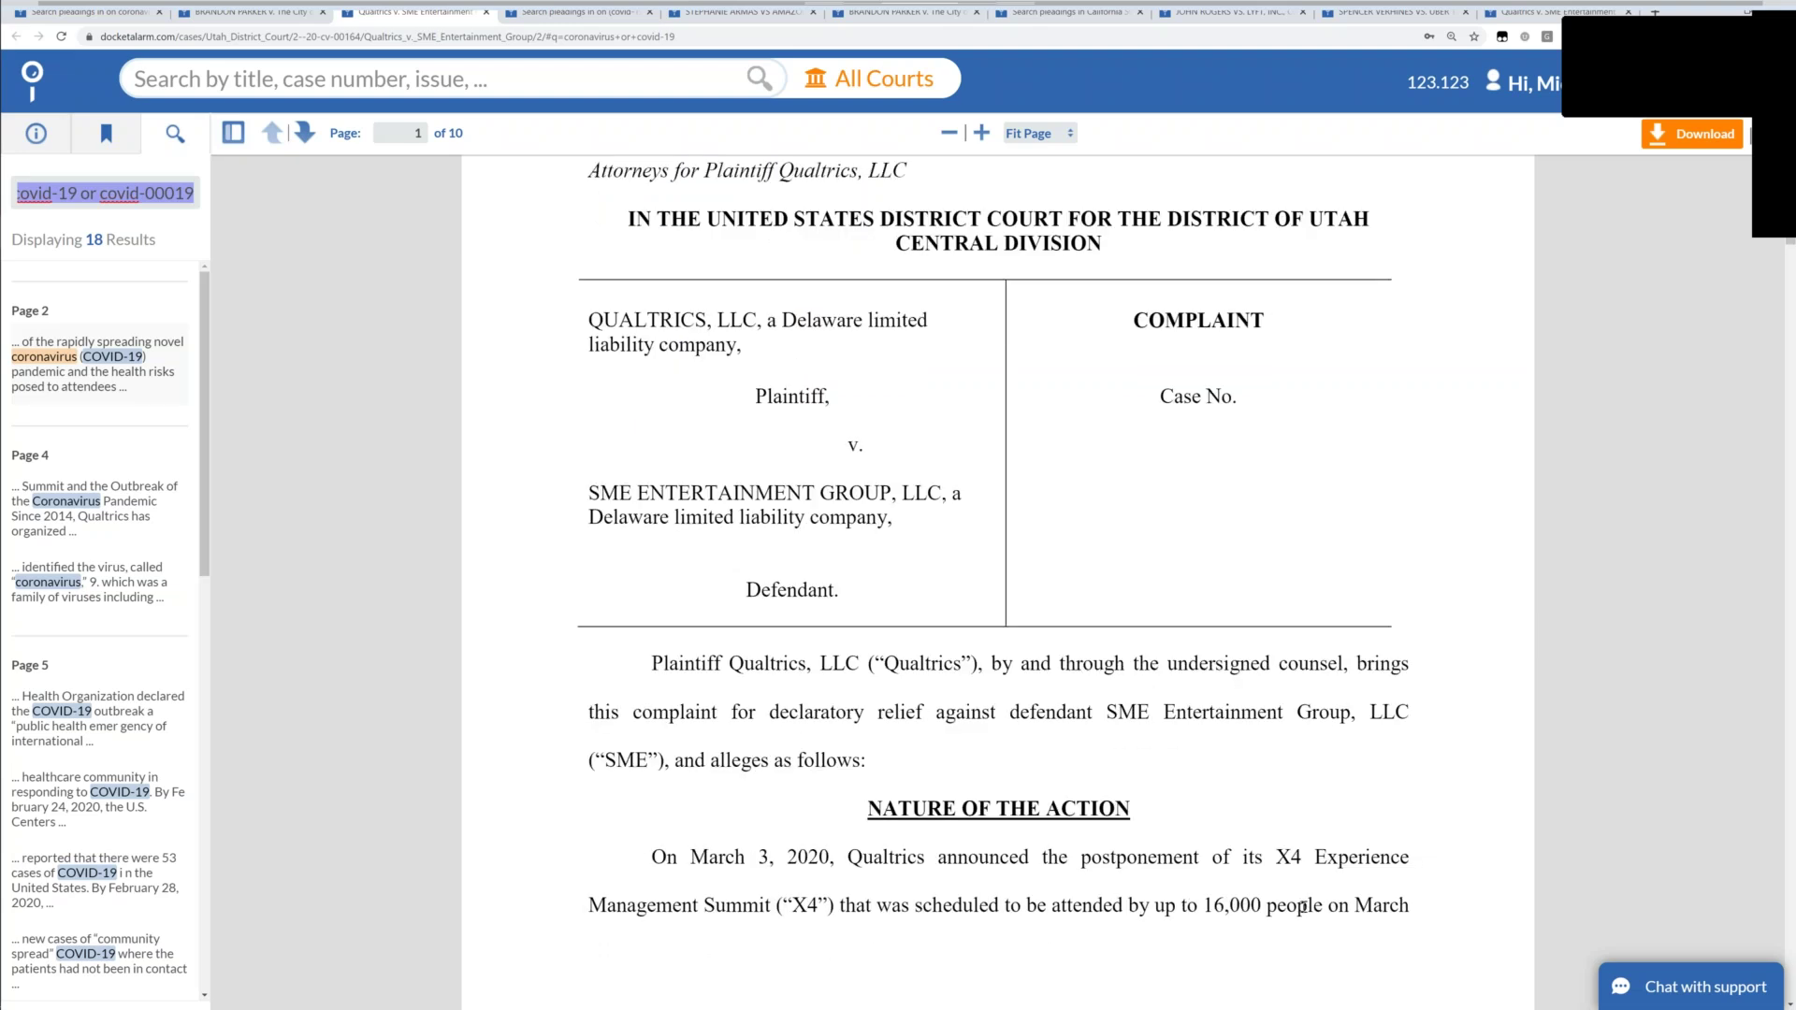
Read on into page 2 of the Qualtrics complaint, highlighting the SME refusal sentence's opening and the band name "The Killers".
scroll(1302, 905, "down", 10)
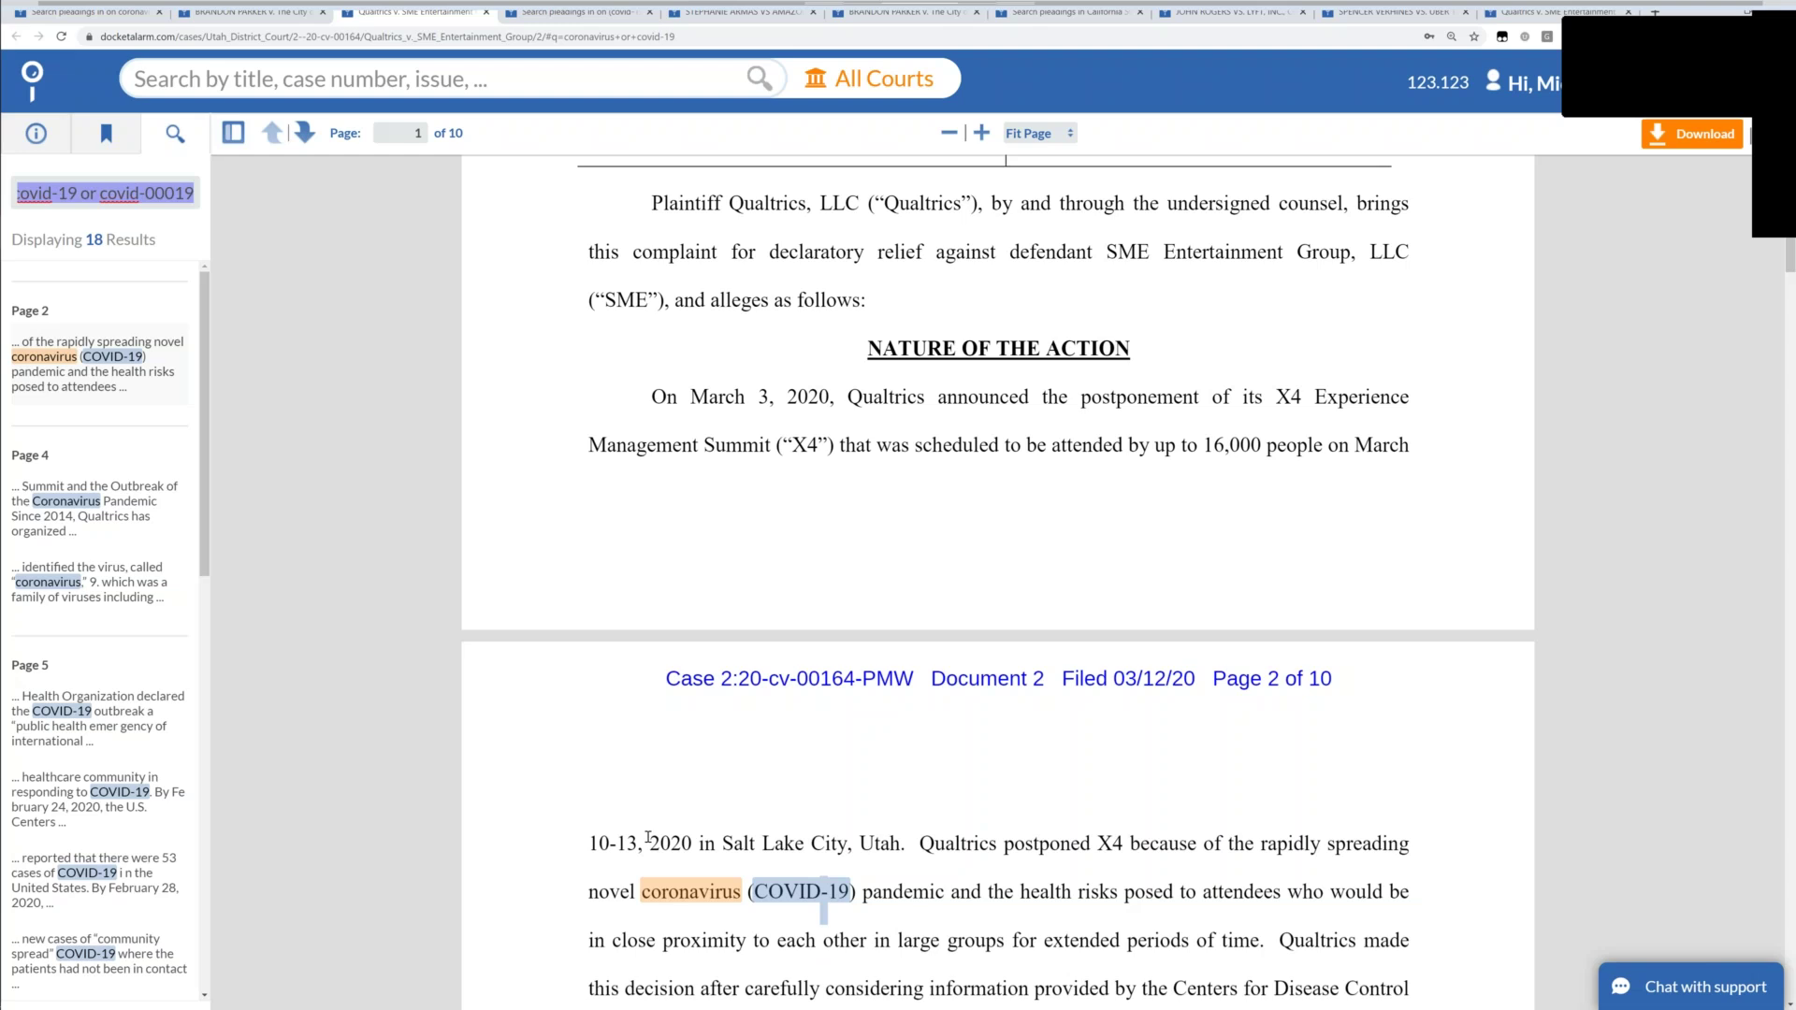
scroll(646, 836, "down", 1)
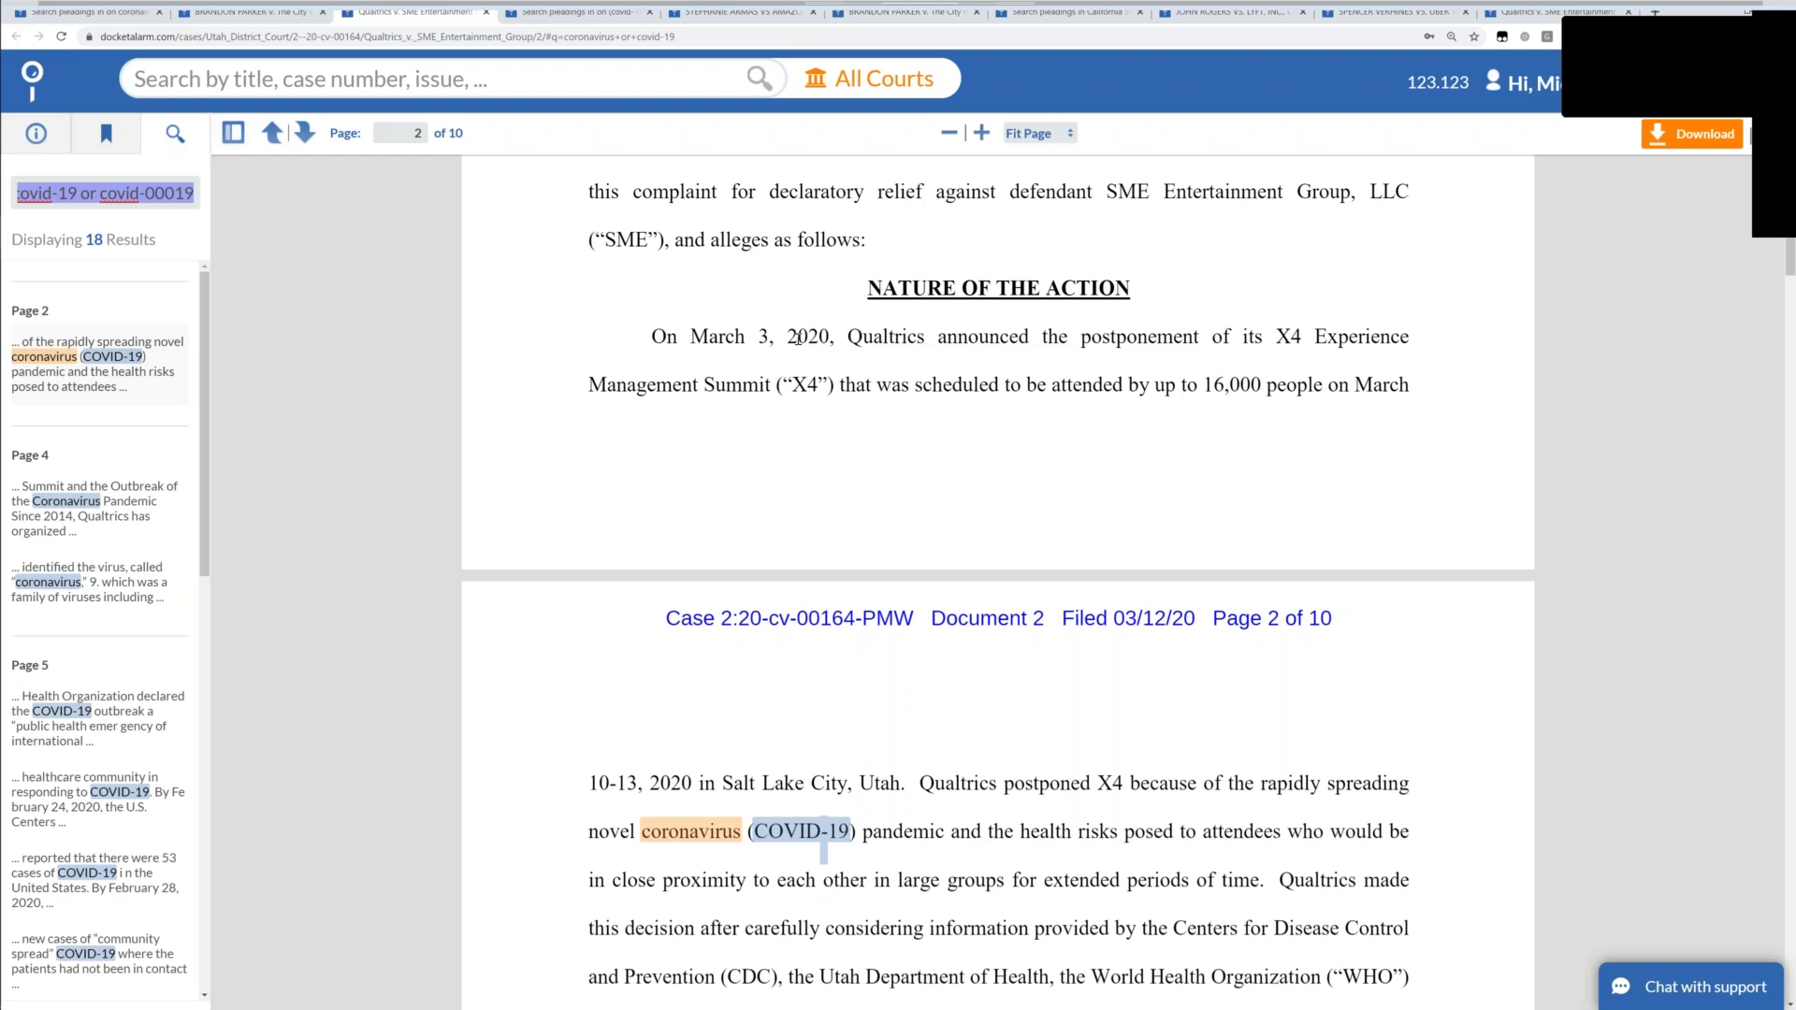
scroll(797, 339, "down", 2)
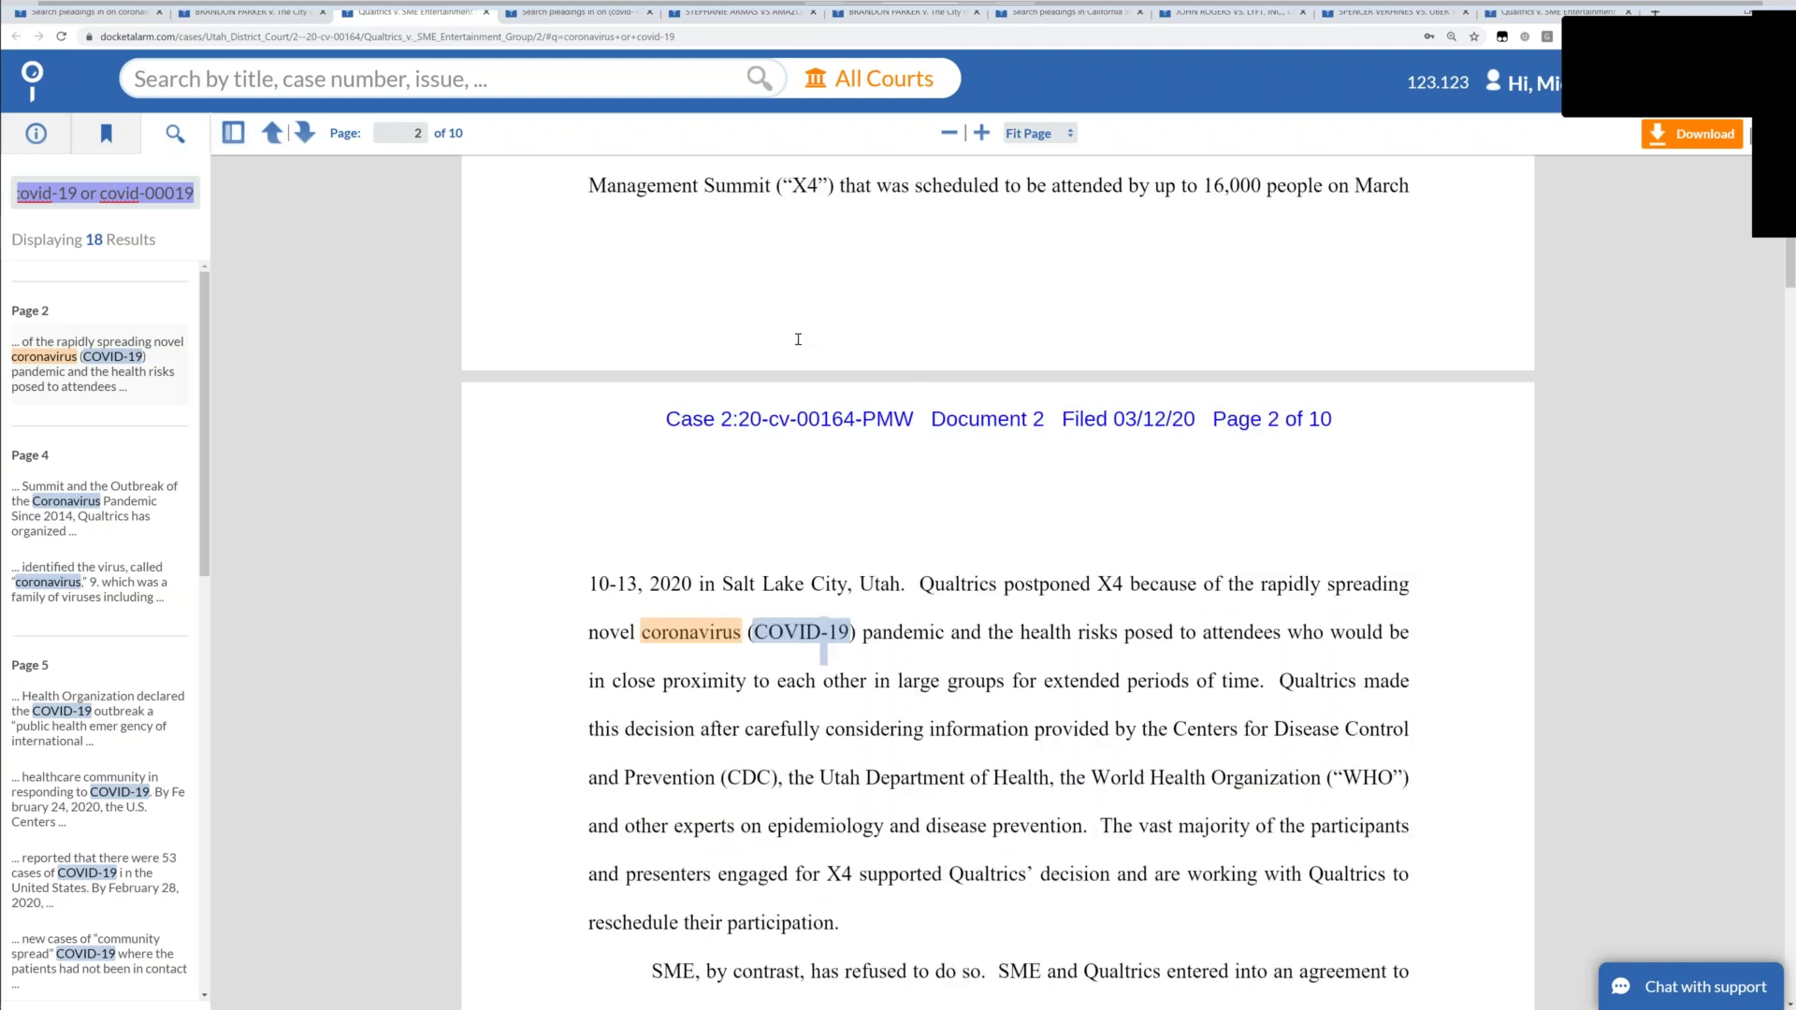
scroll(798, 338, "down", 3)
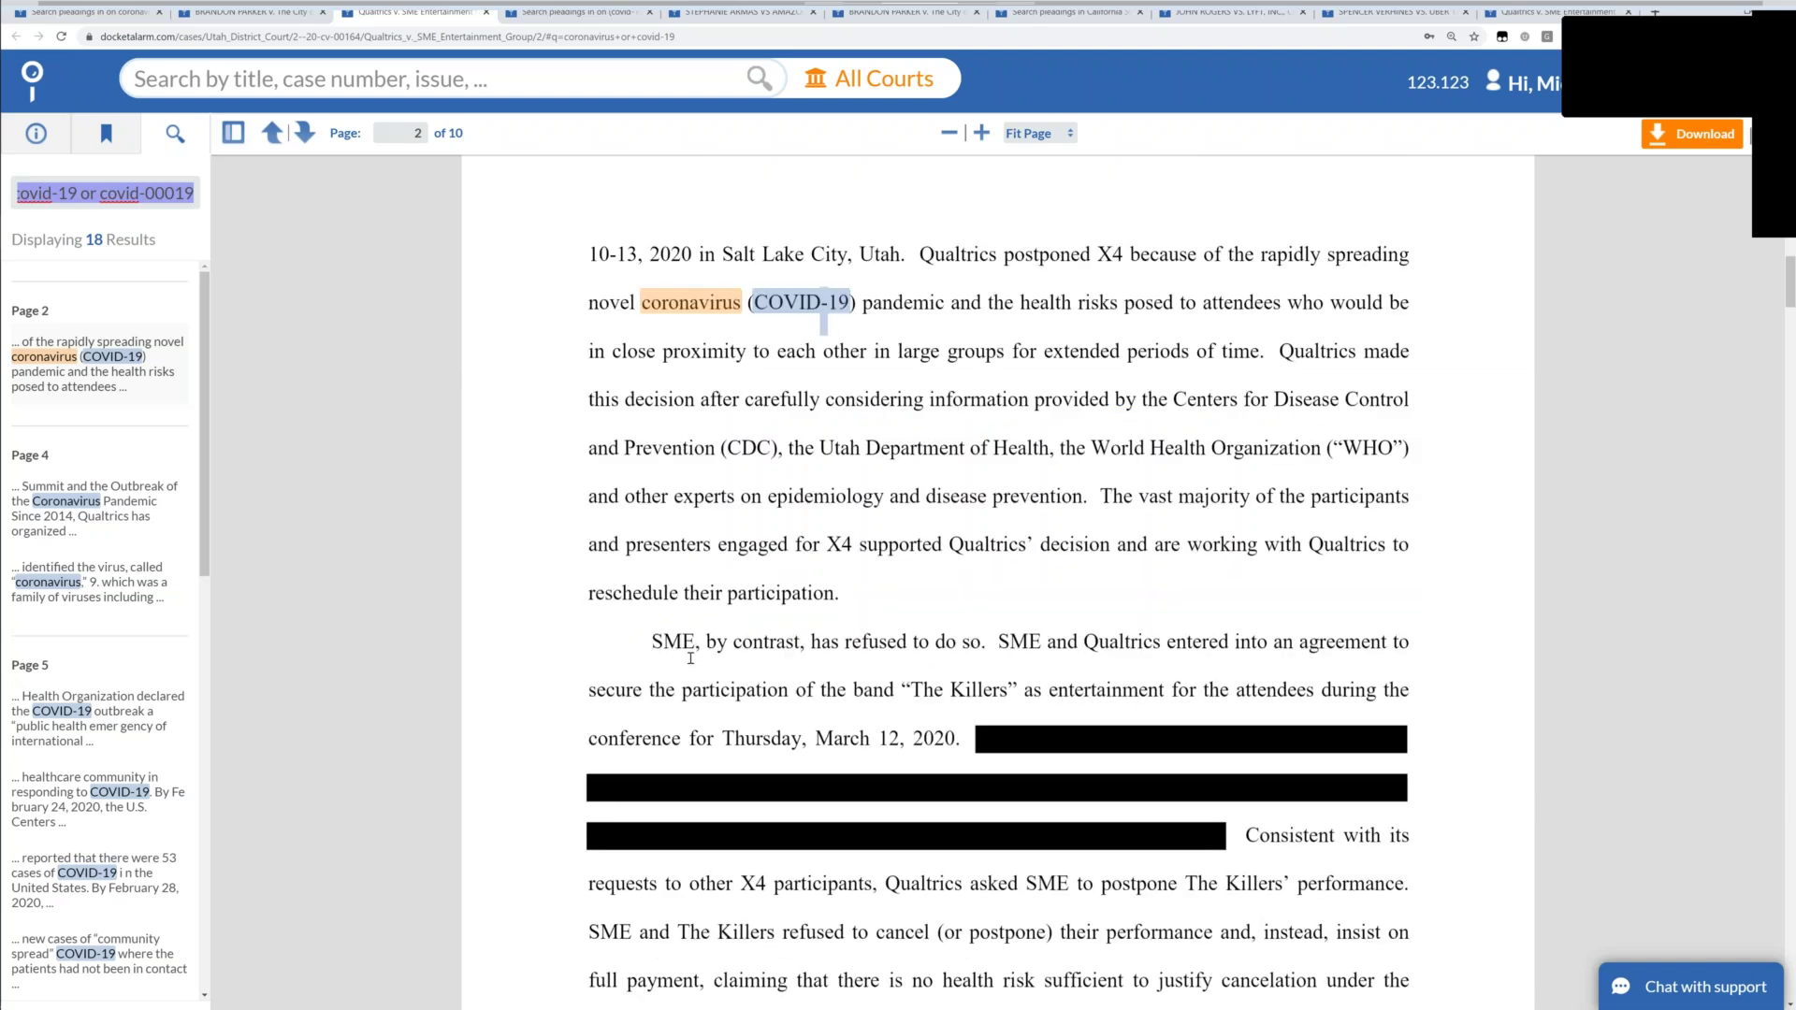
left_click_drag(662, 641, 718, 644)
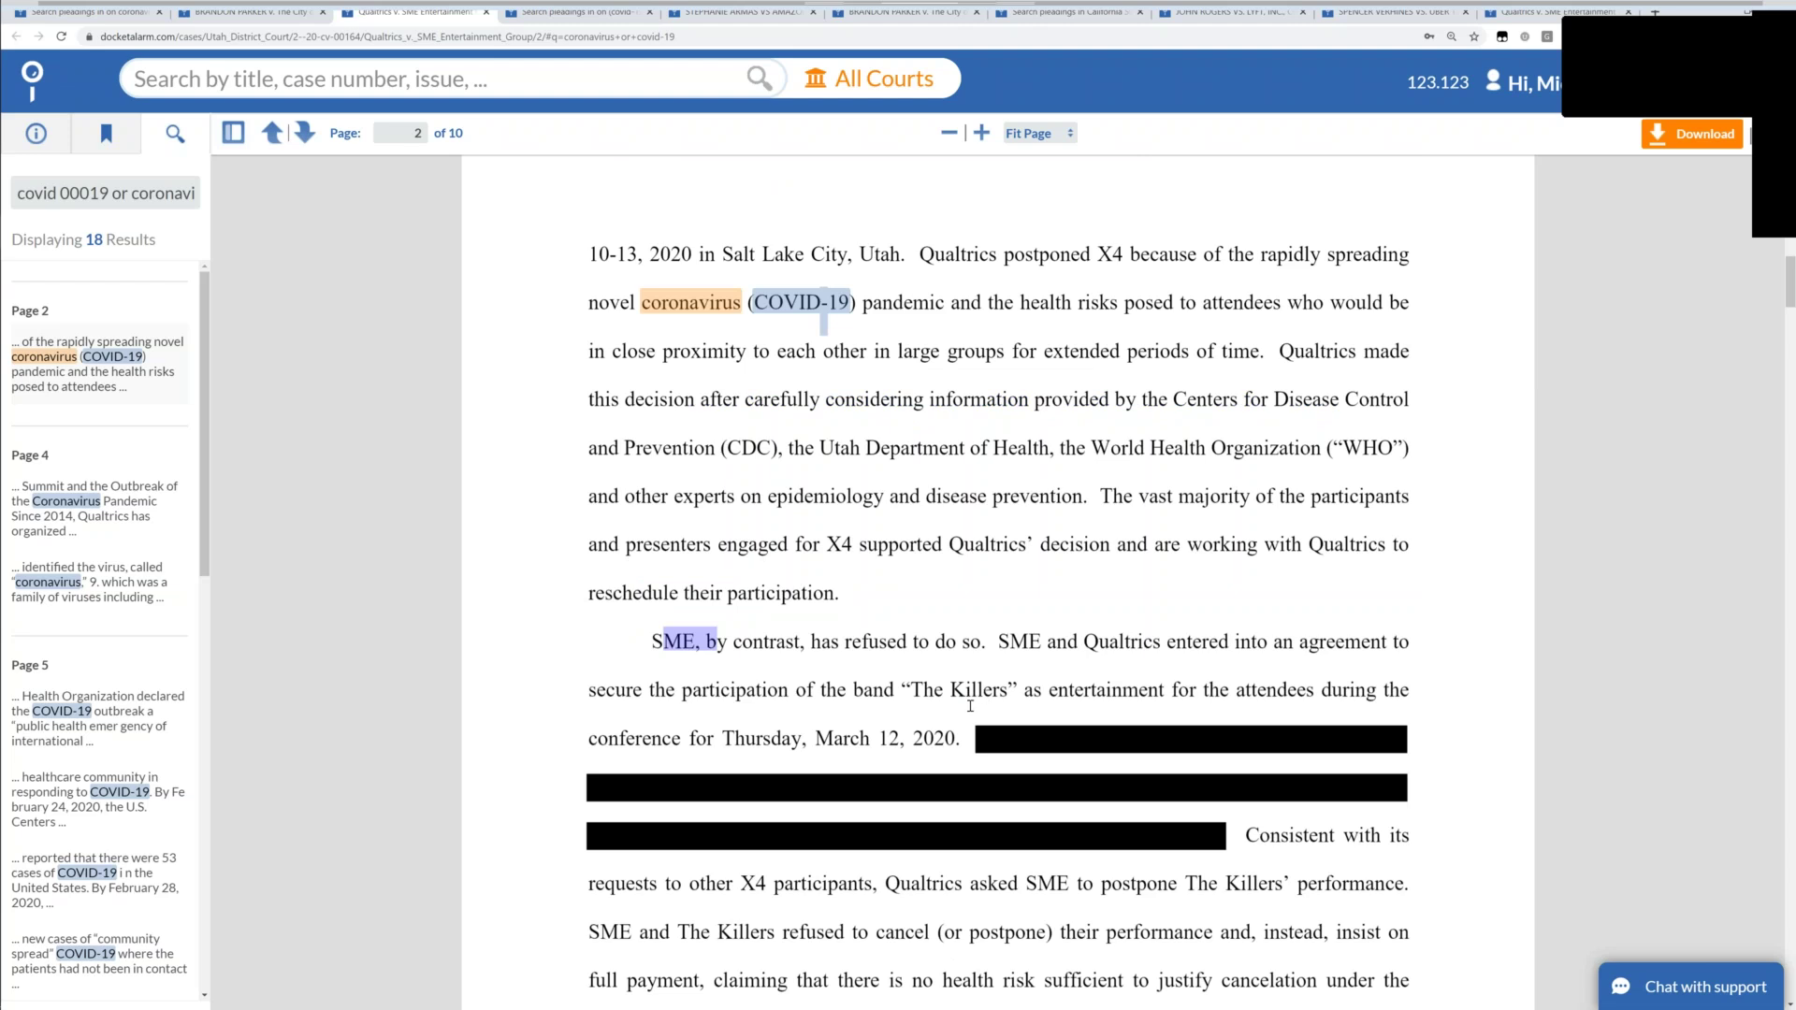
left_click_drag(921, 690, 1005, 692)
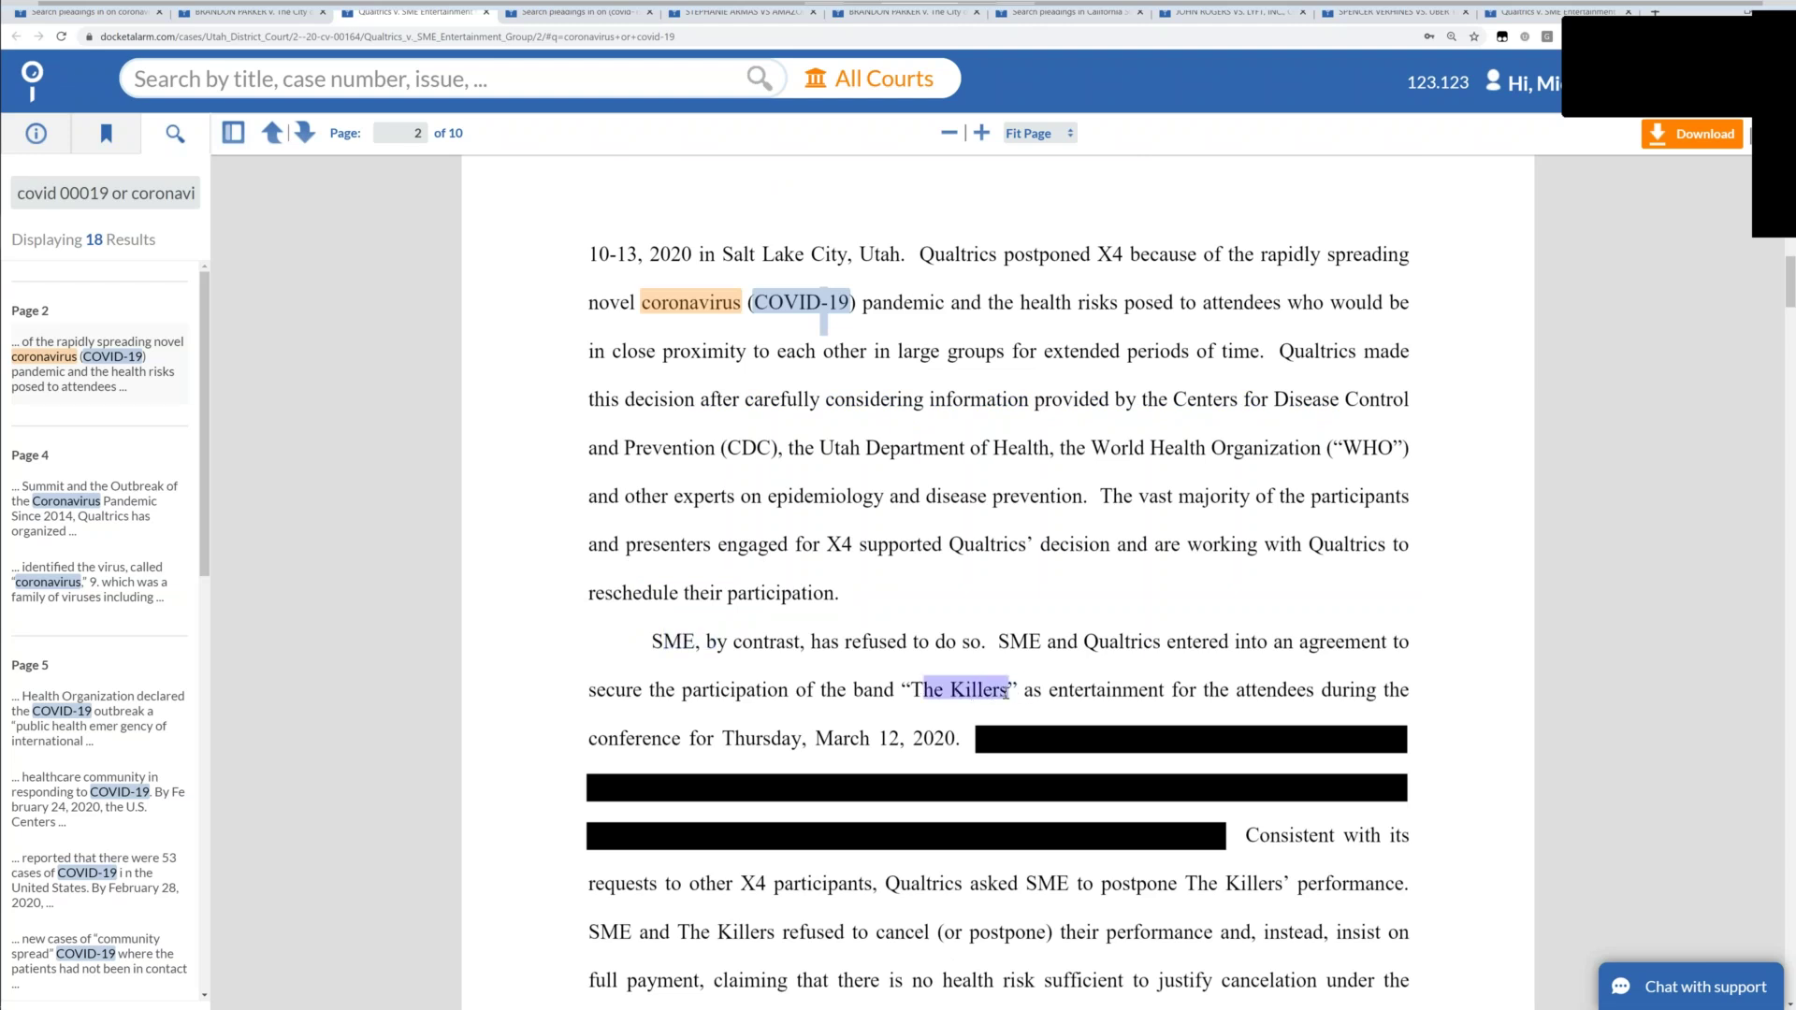
left_click(1004, 692)
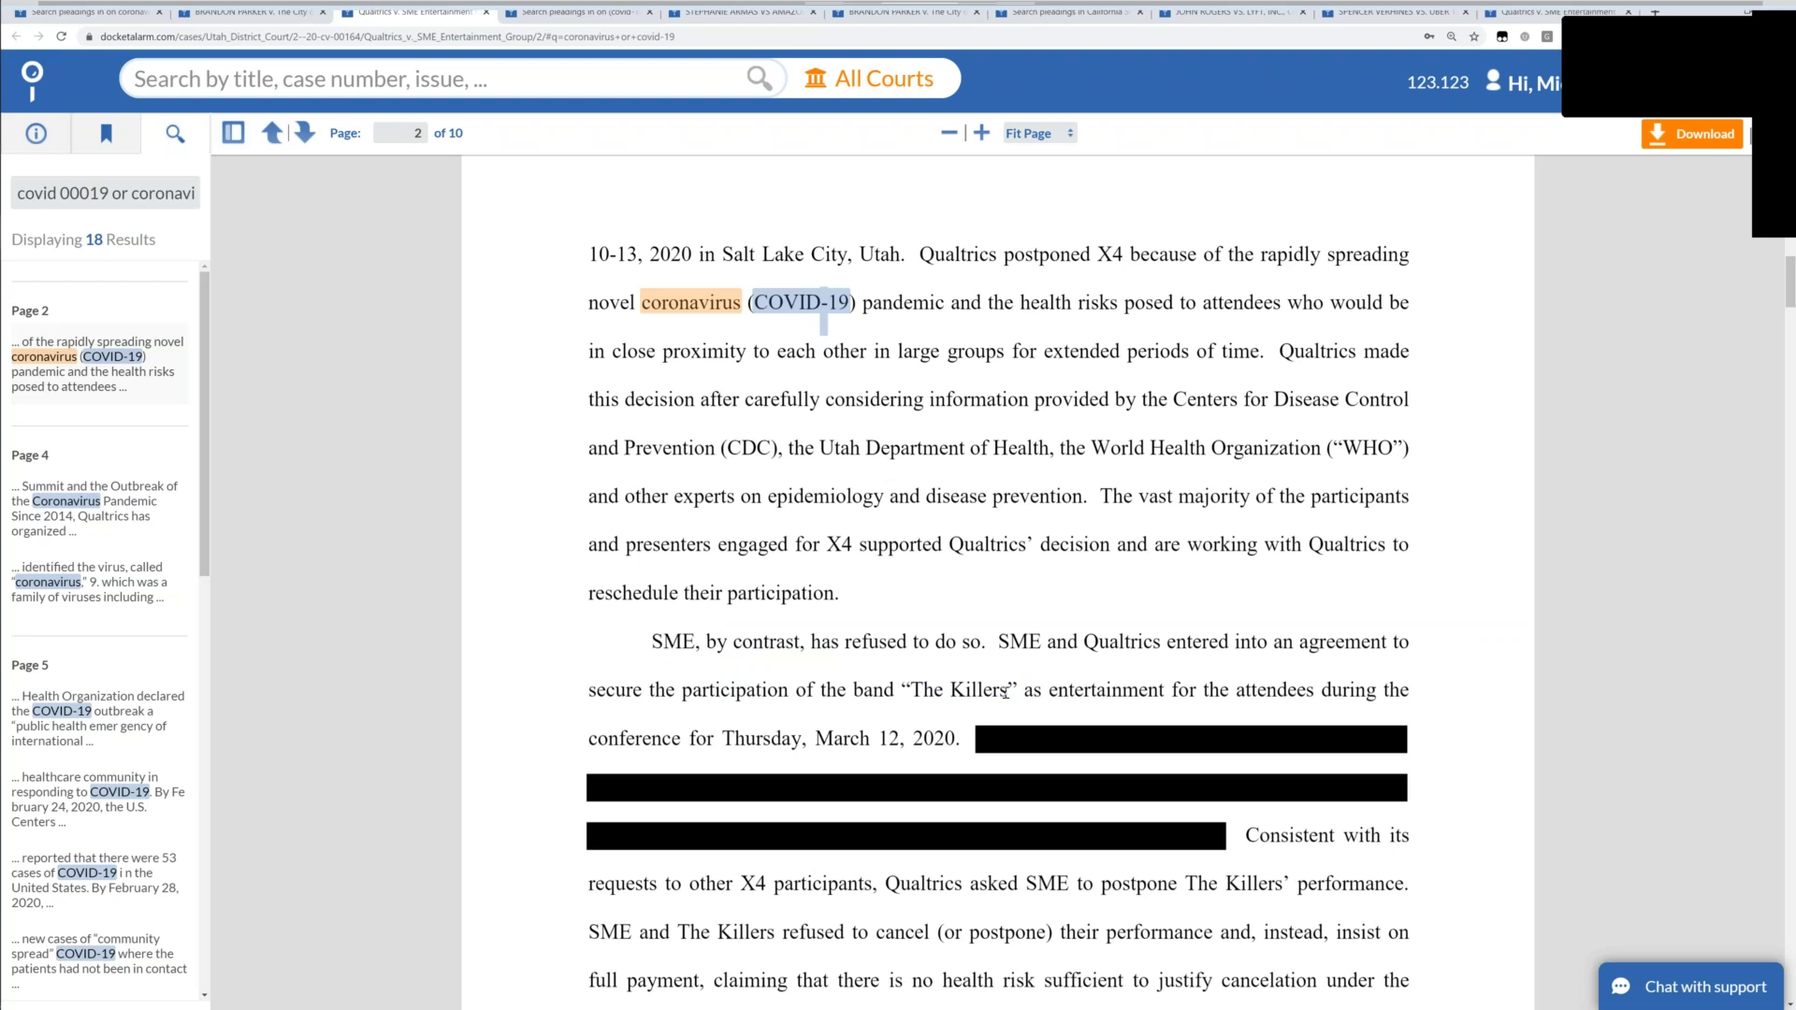
Open the full Qualtrics v. SME Entertainment Group docket and review its entries, including the order granting the motion to seal.
left_click(56, 134)
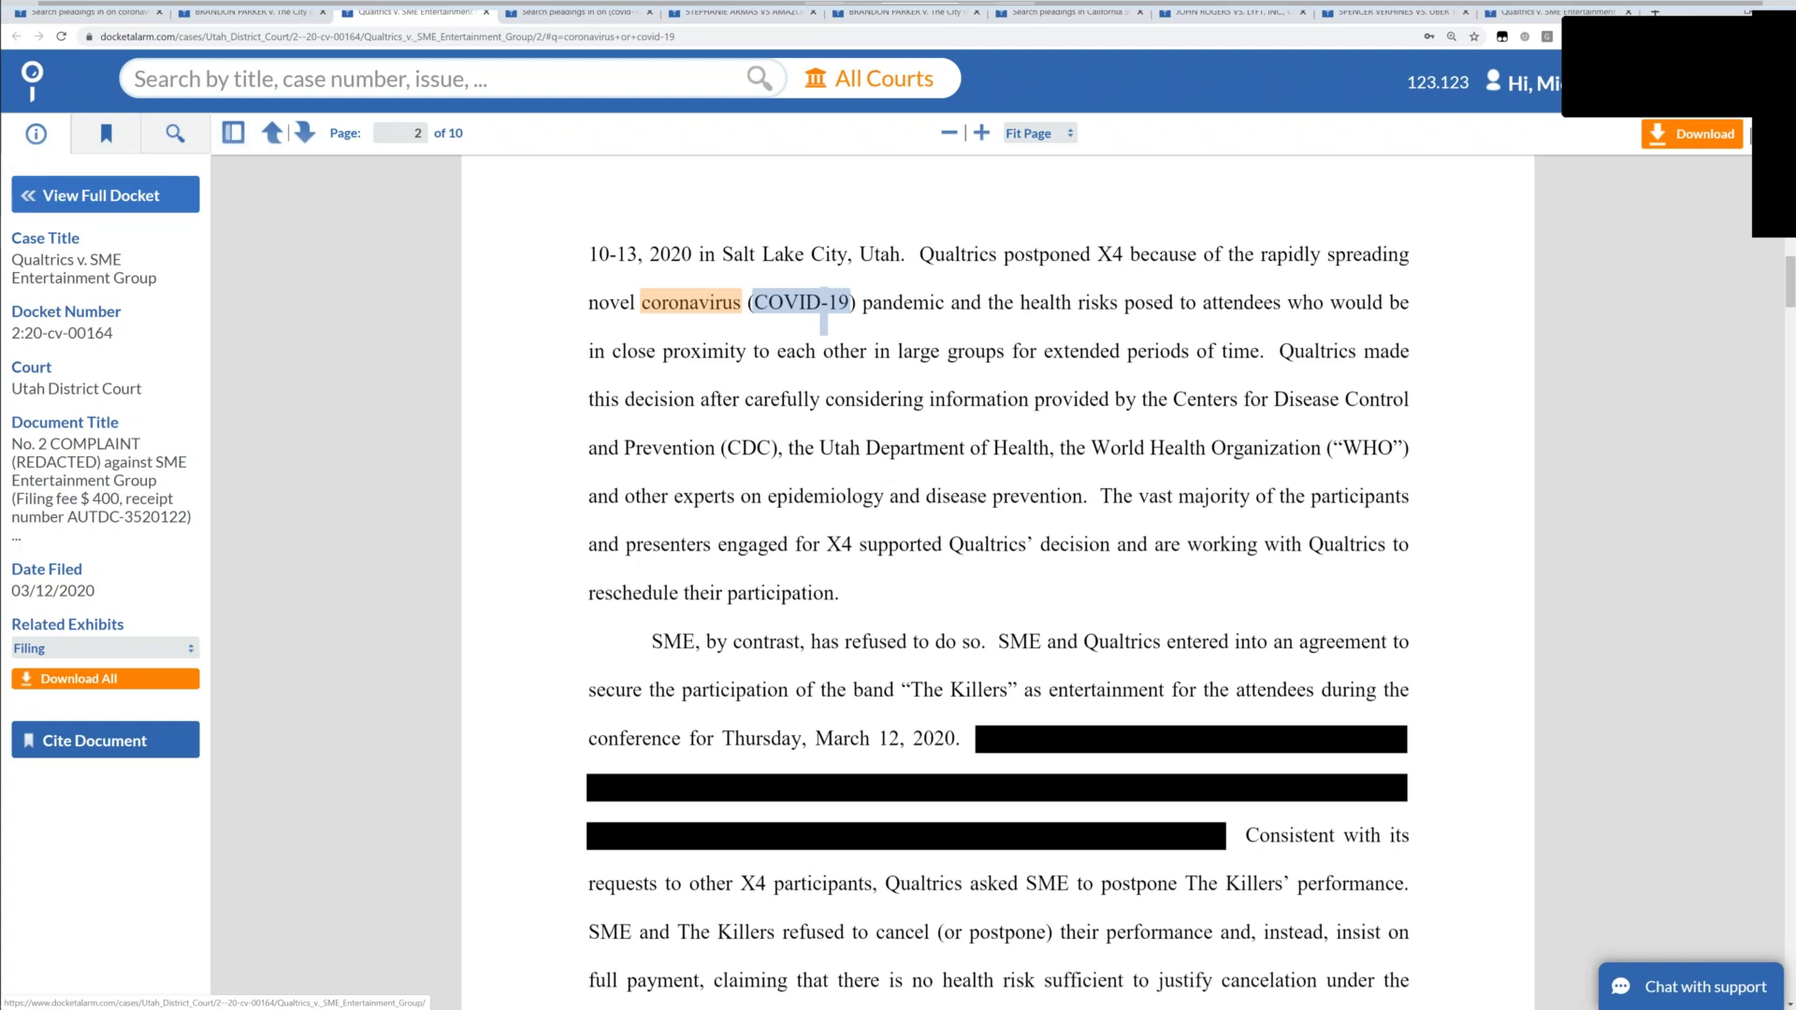
left_click(106, 195)
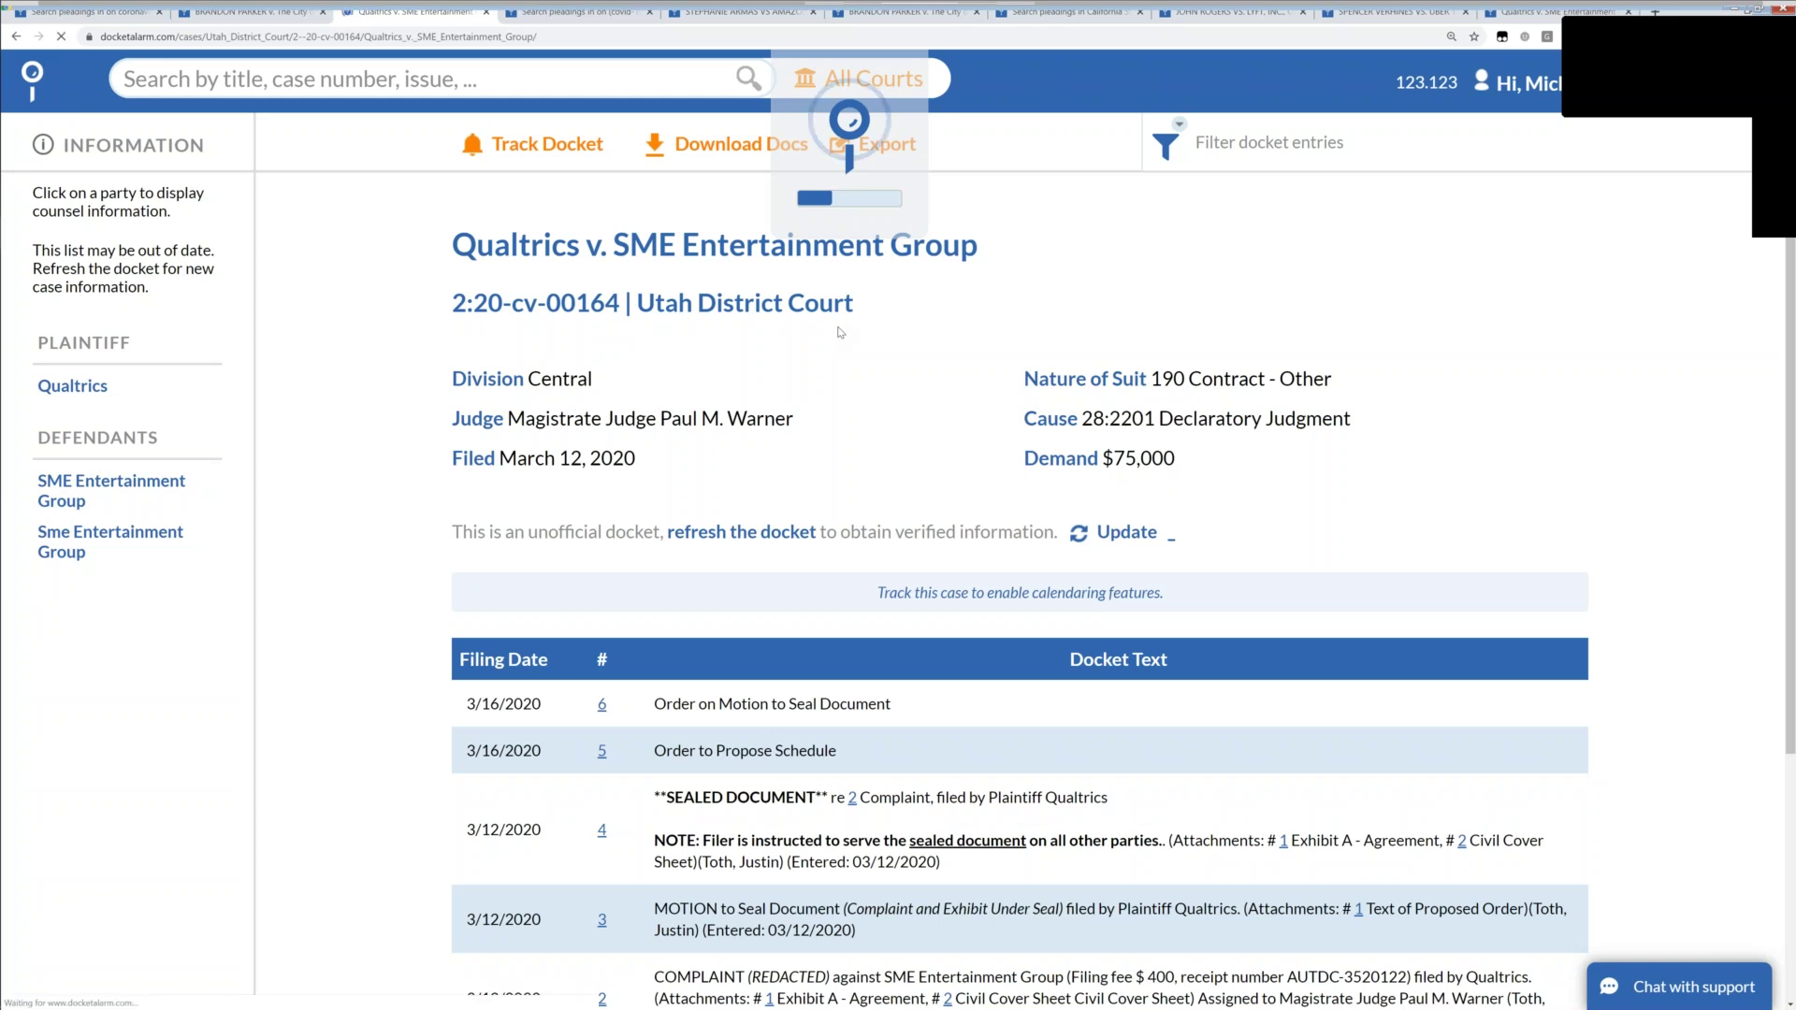
scroll(839, 331, "down", 4)
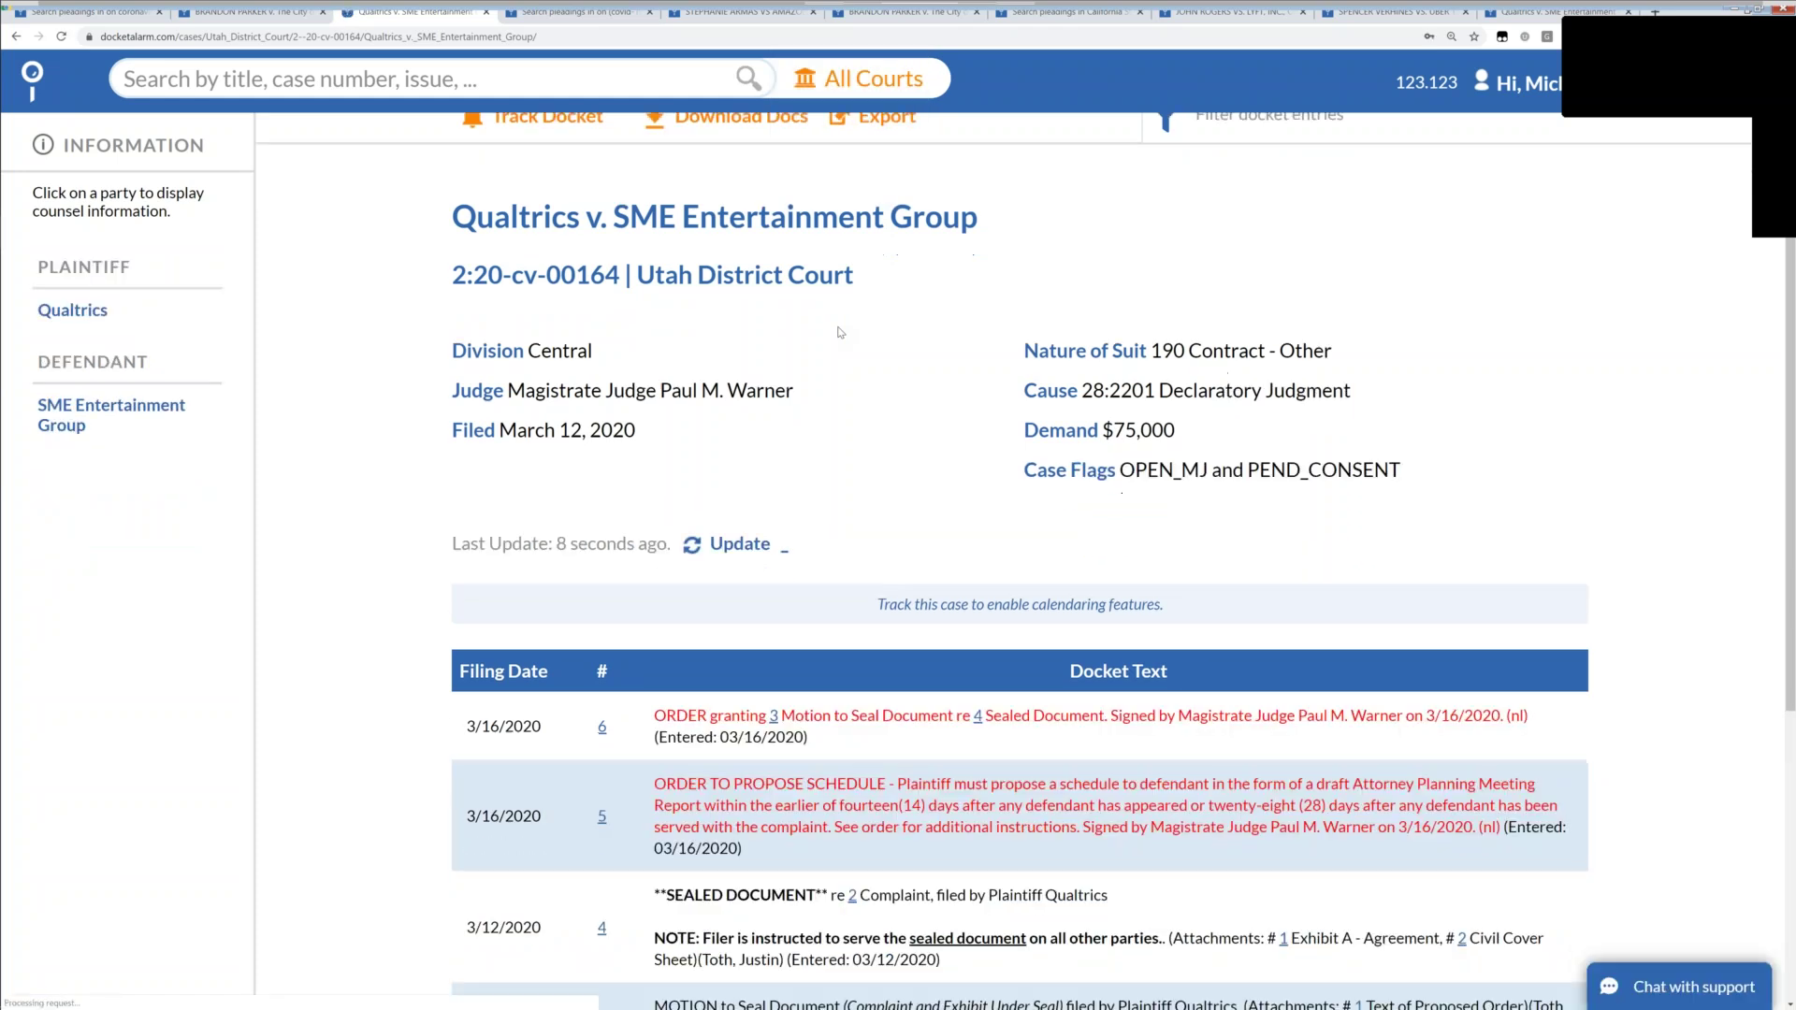
double_click(889, 380)
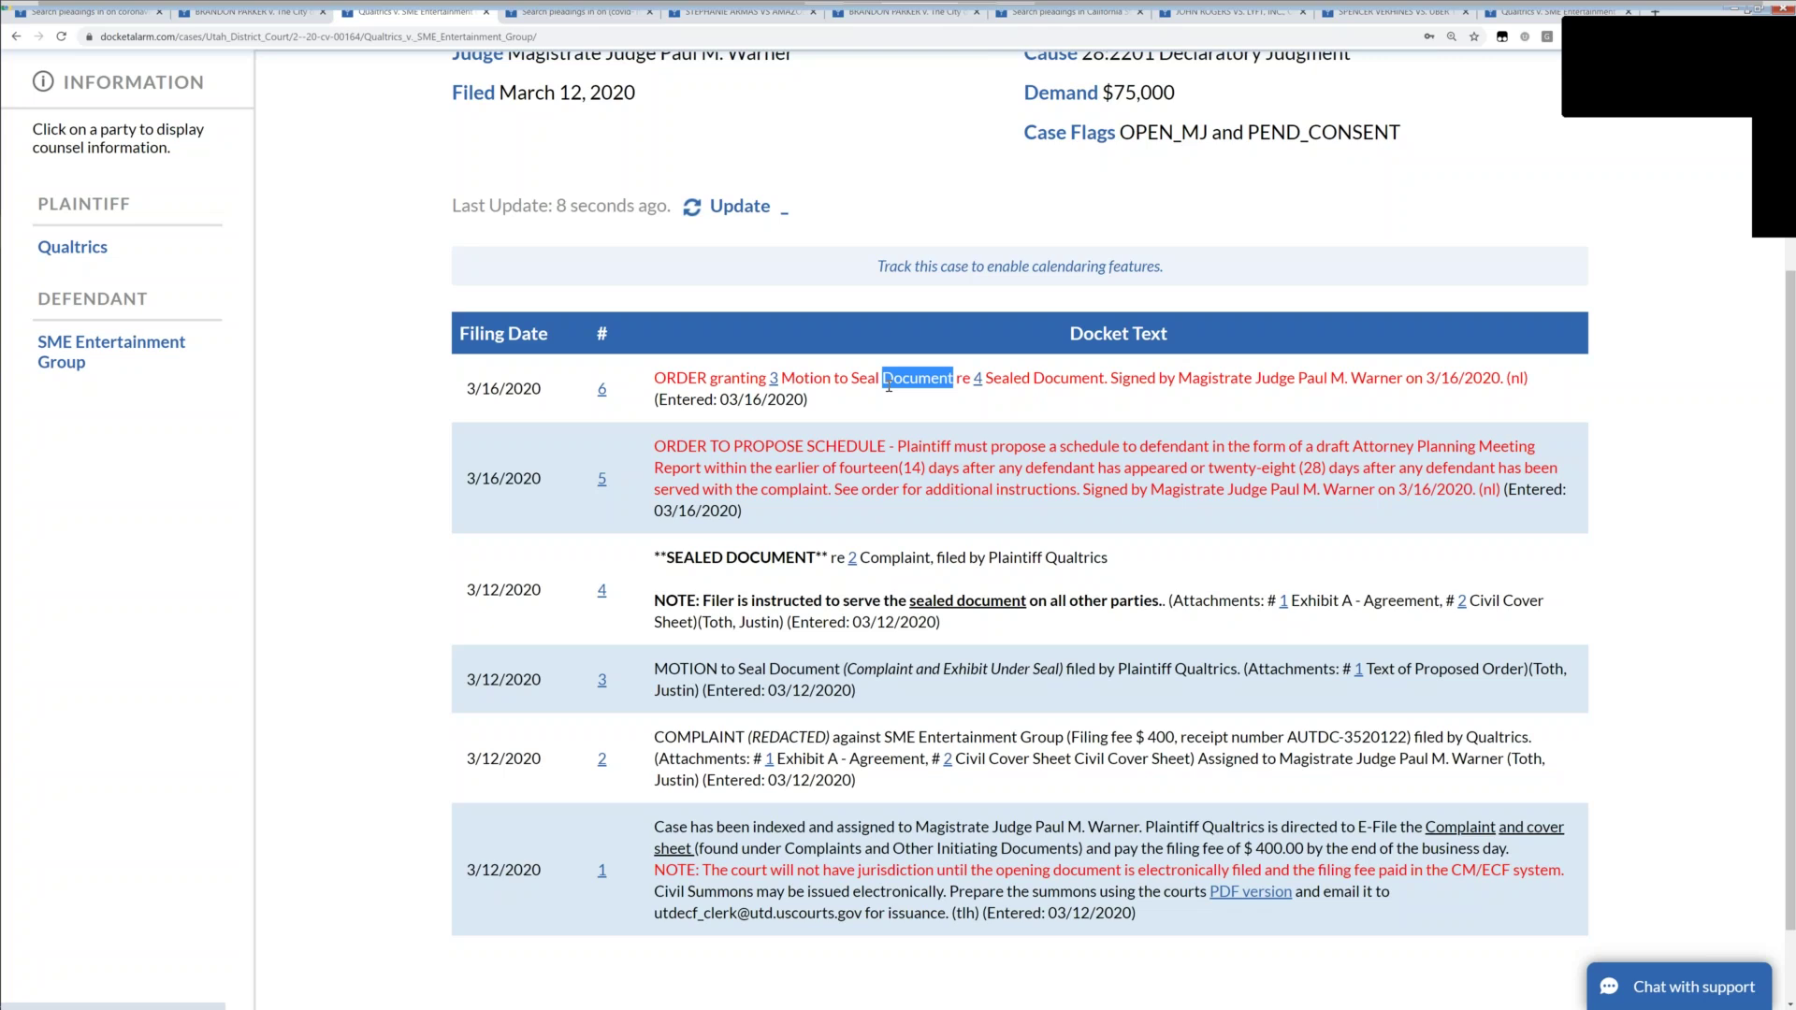
left_click(888, 385)
scroll(889, 385, "up", 4)
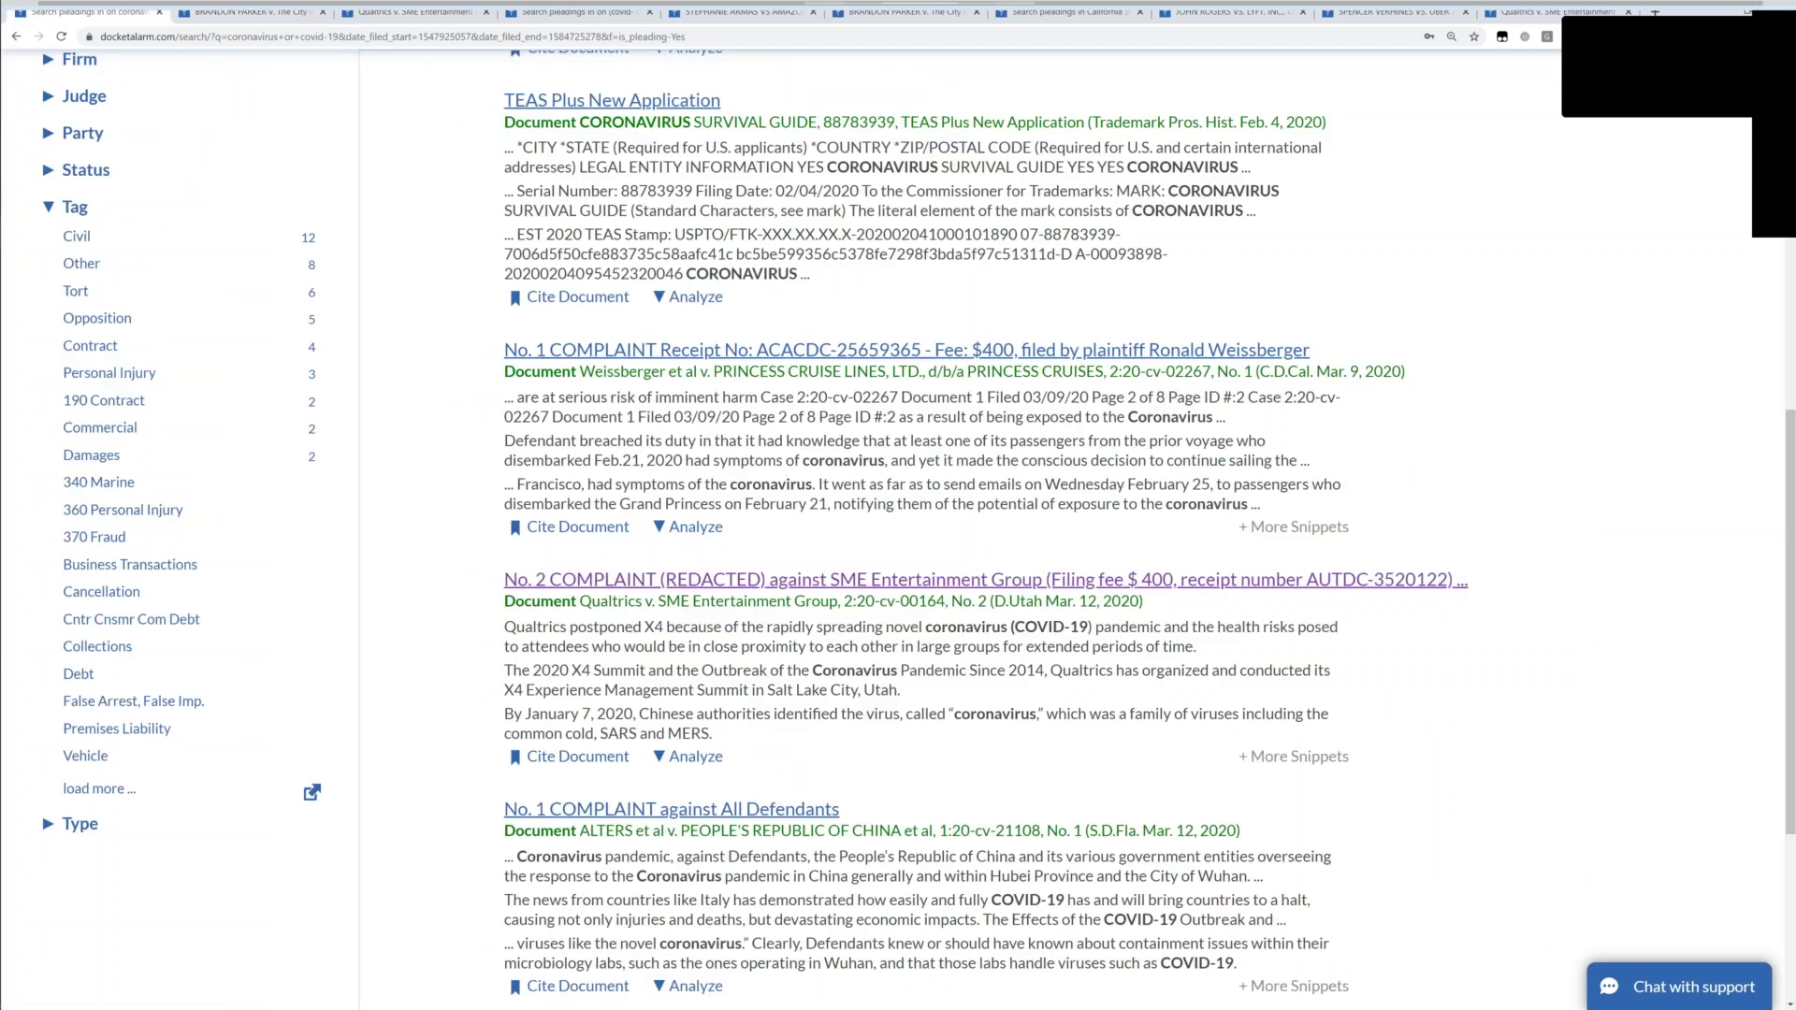
Expand the Court filter on the coronavirus pleadings results and open the California State, San Francisco County, Superior Court results in a new tab.
scroll(898, 524, "down", 1)
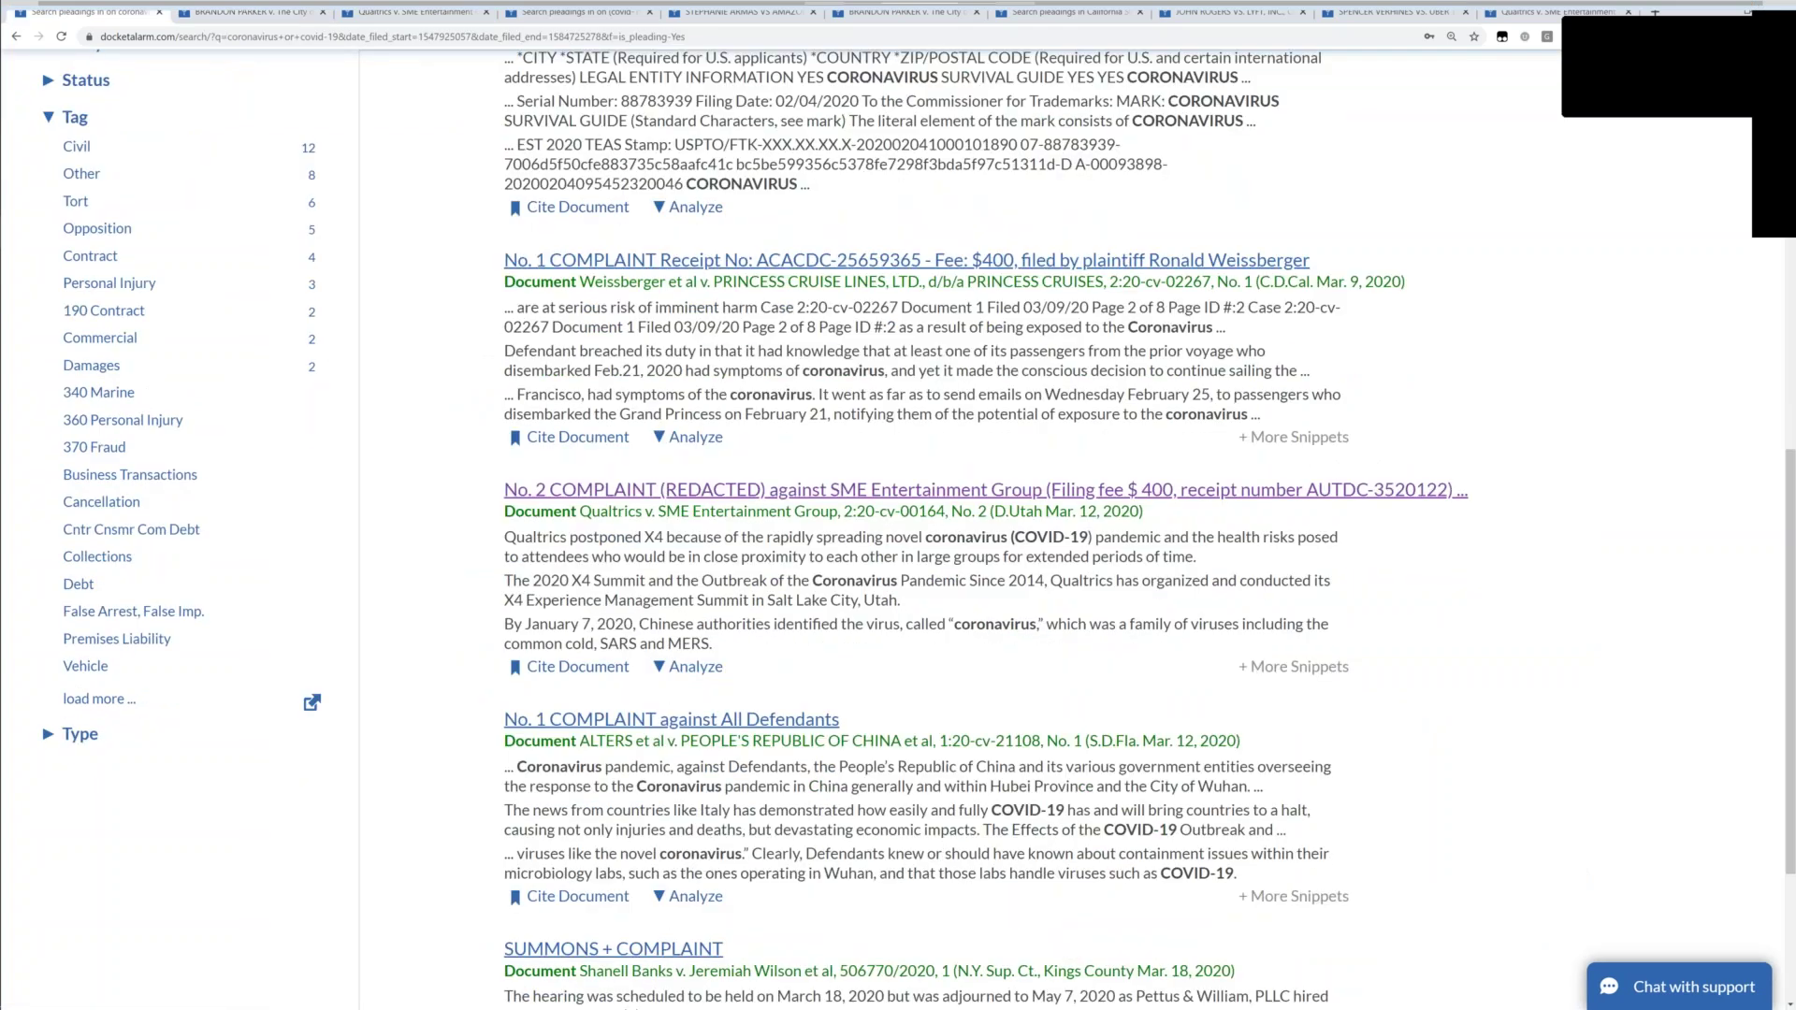
scroll(898, 524, "down", 1)
scroll(647, 544, "down", 2)
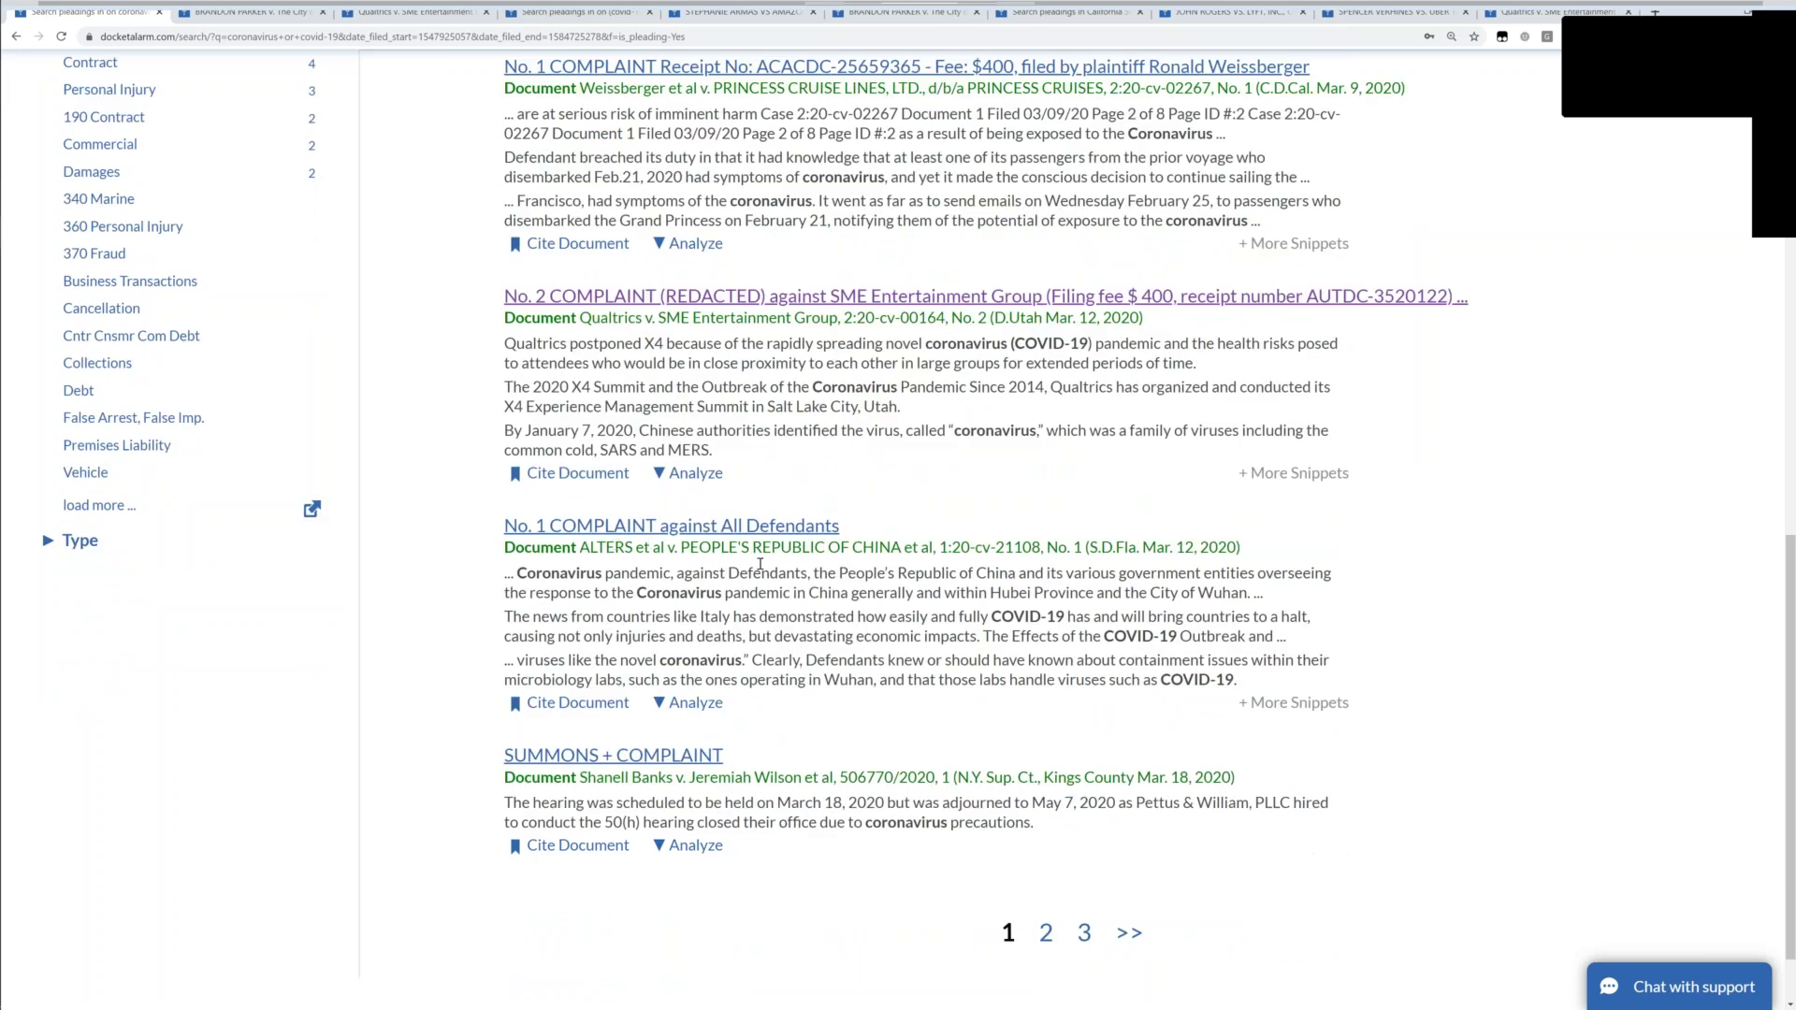
mouse_move(760, 564)
left_mouse_down()
mouse_move(611, 547)
mouse_move(759, 564)
left_mouse_up()
scroll(754, 549, "up", 1)
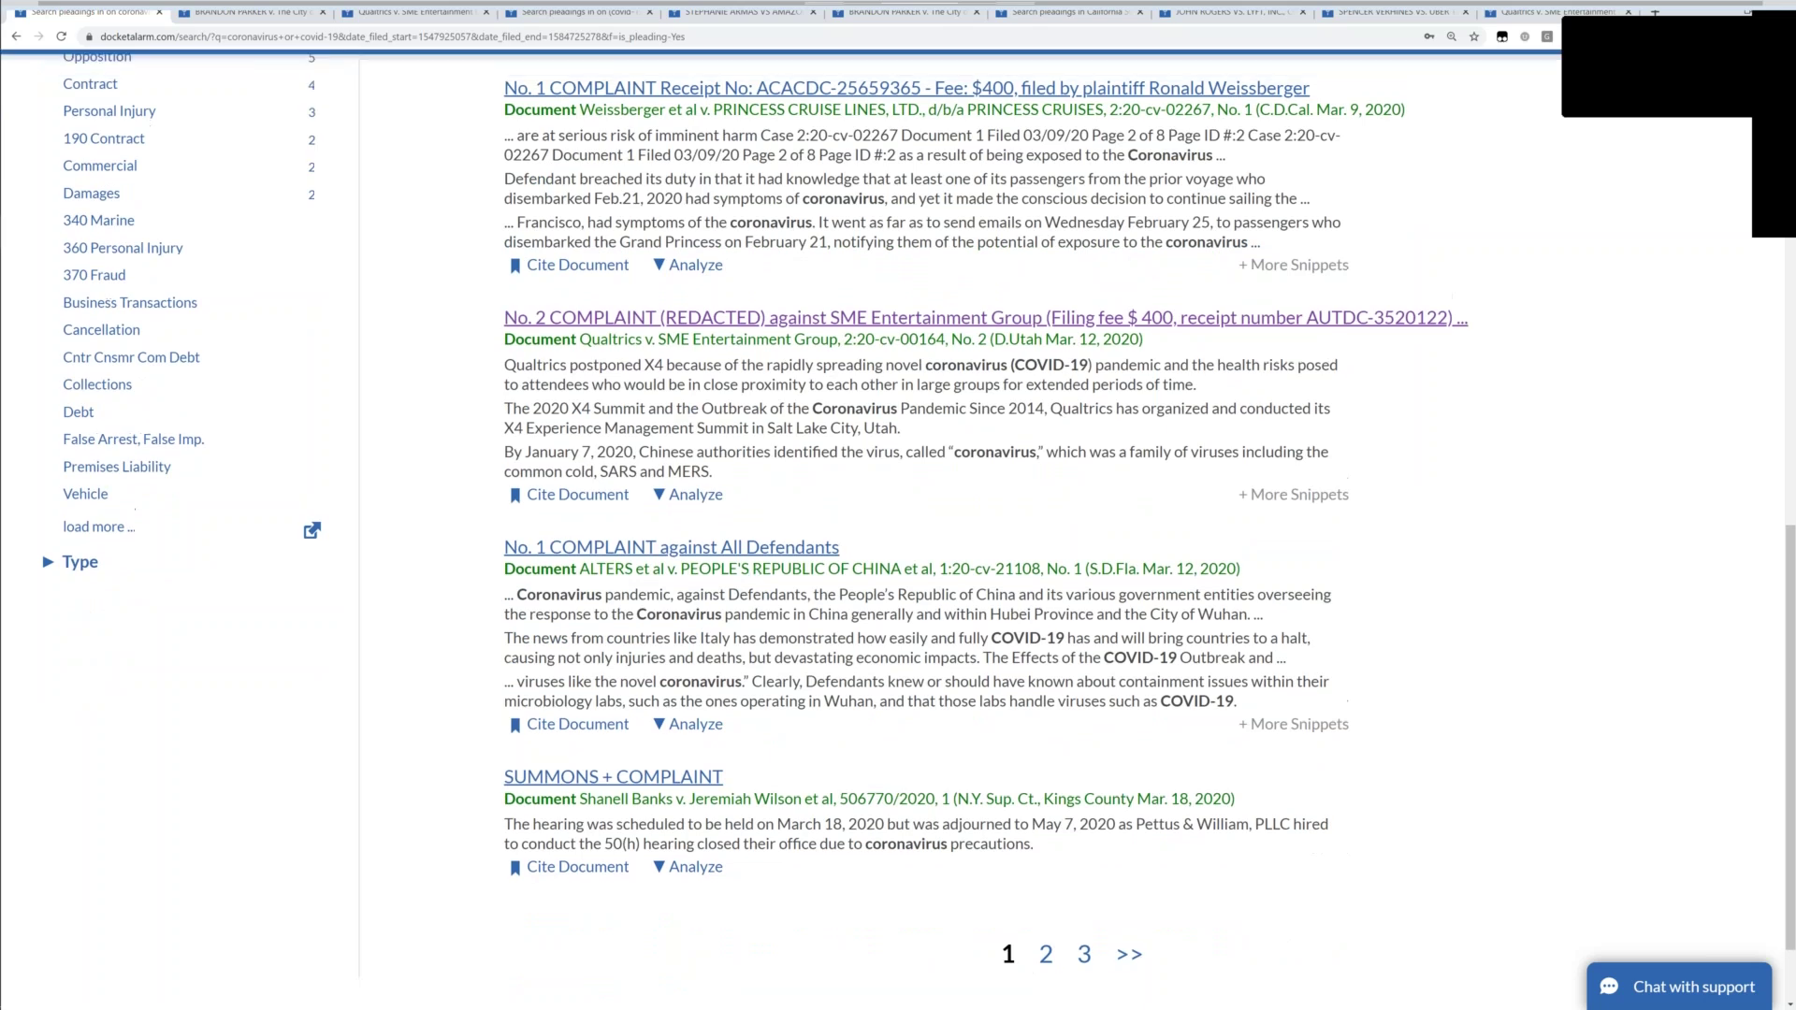
scroll(754, 549, "up", 7)
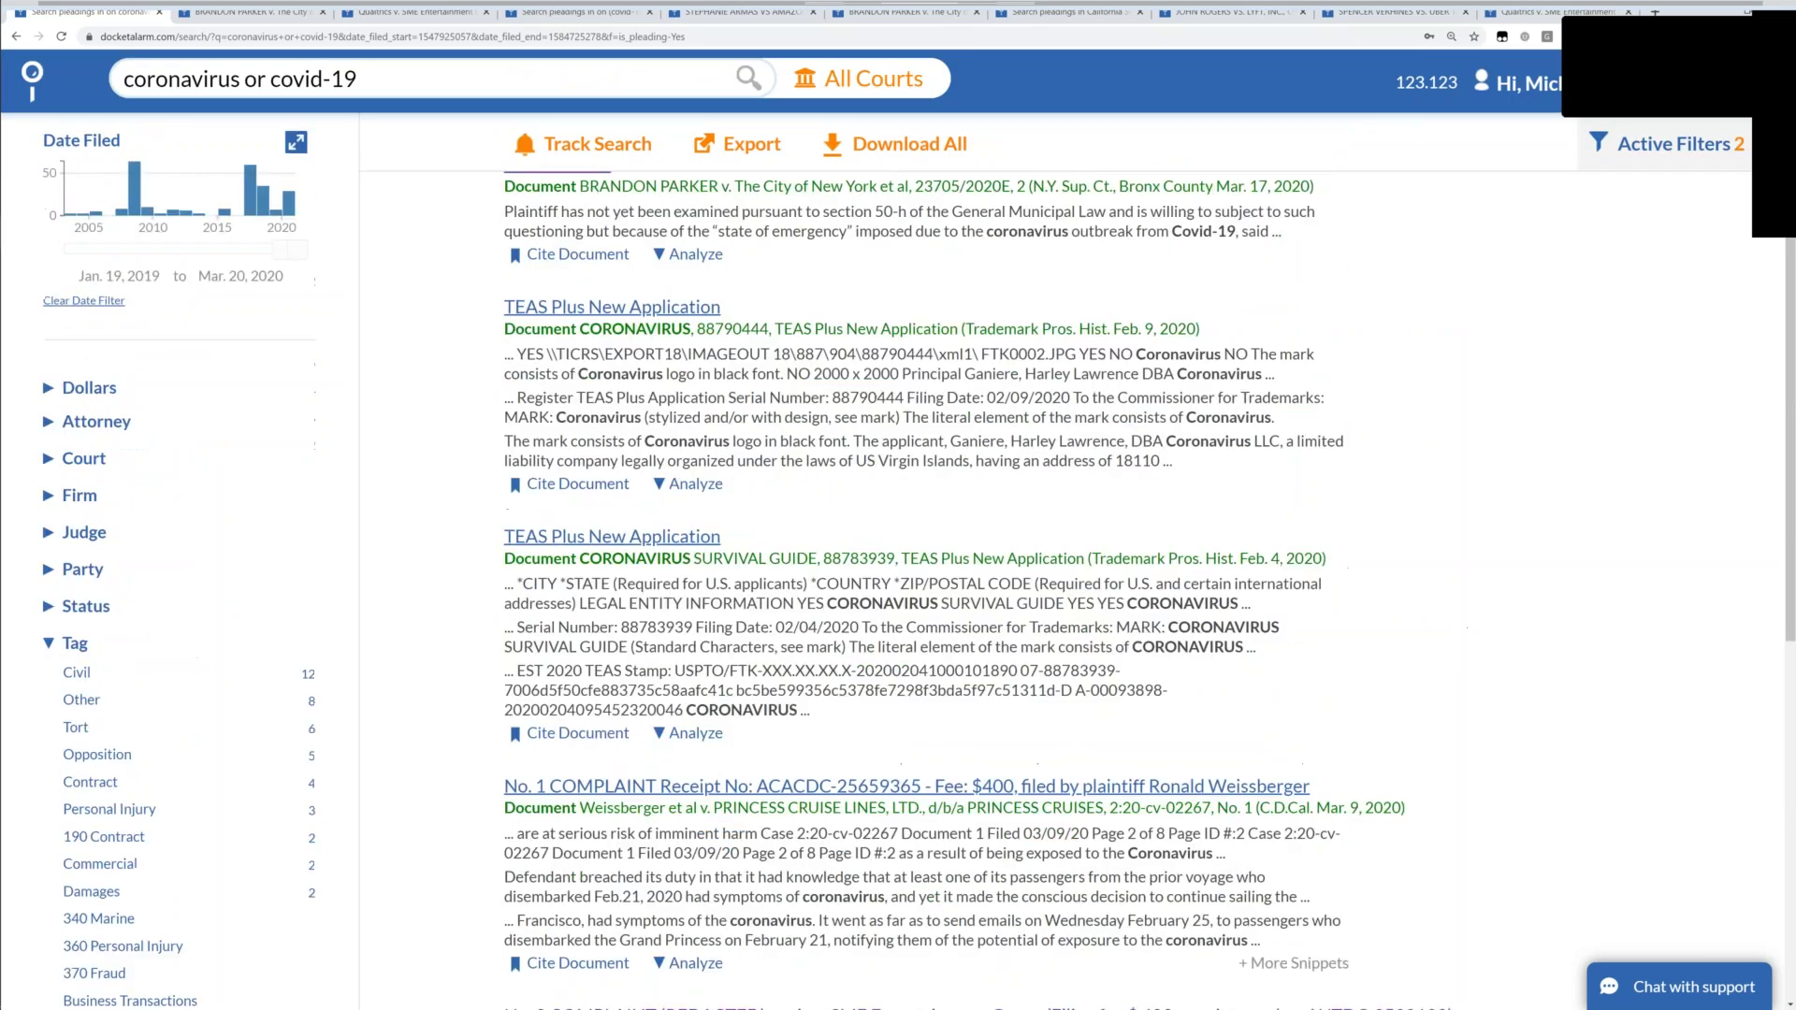
left_click(83, 458)
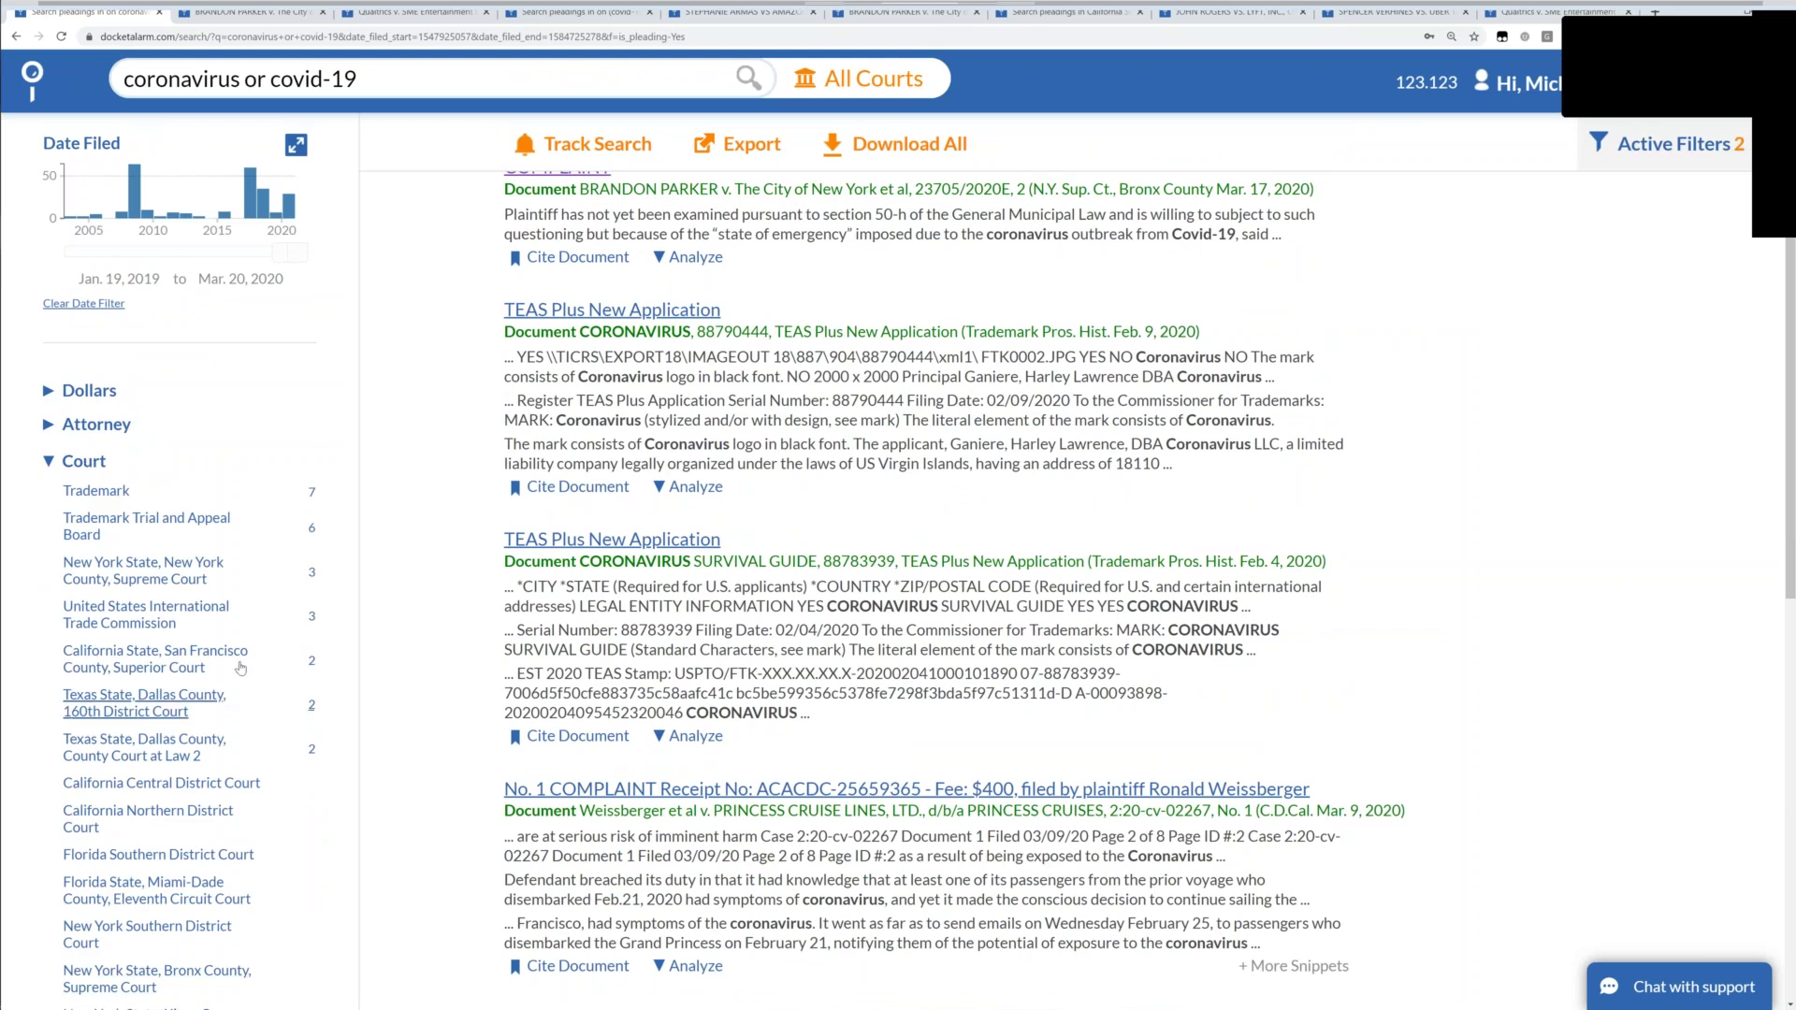
middle_click(175, 674)
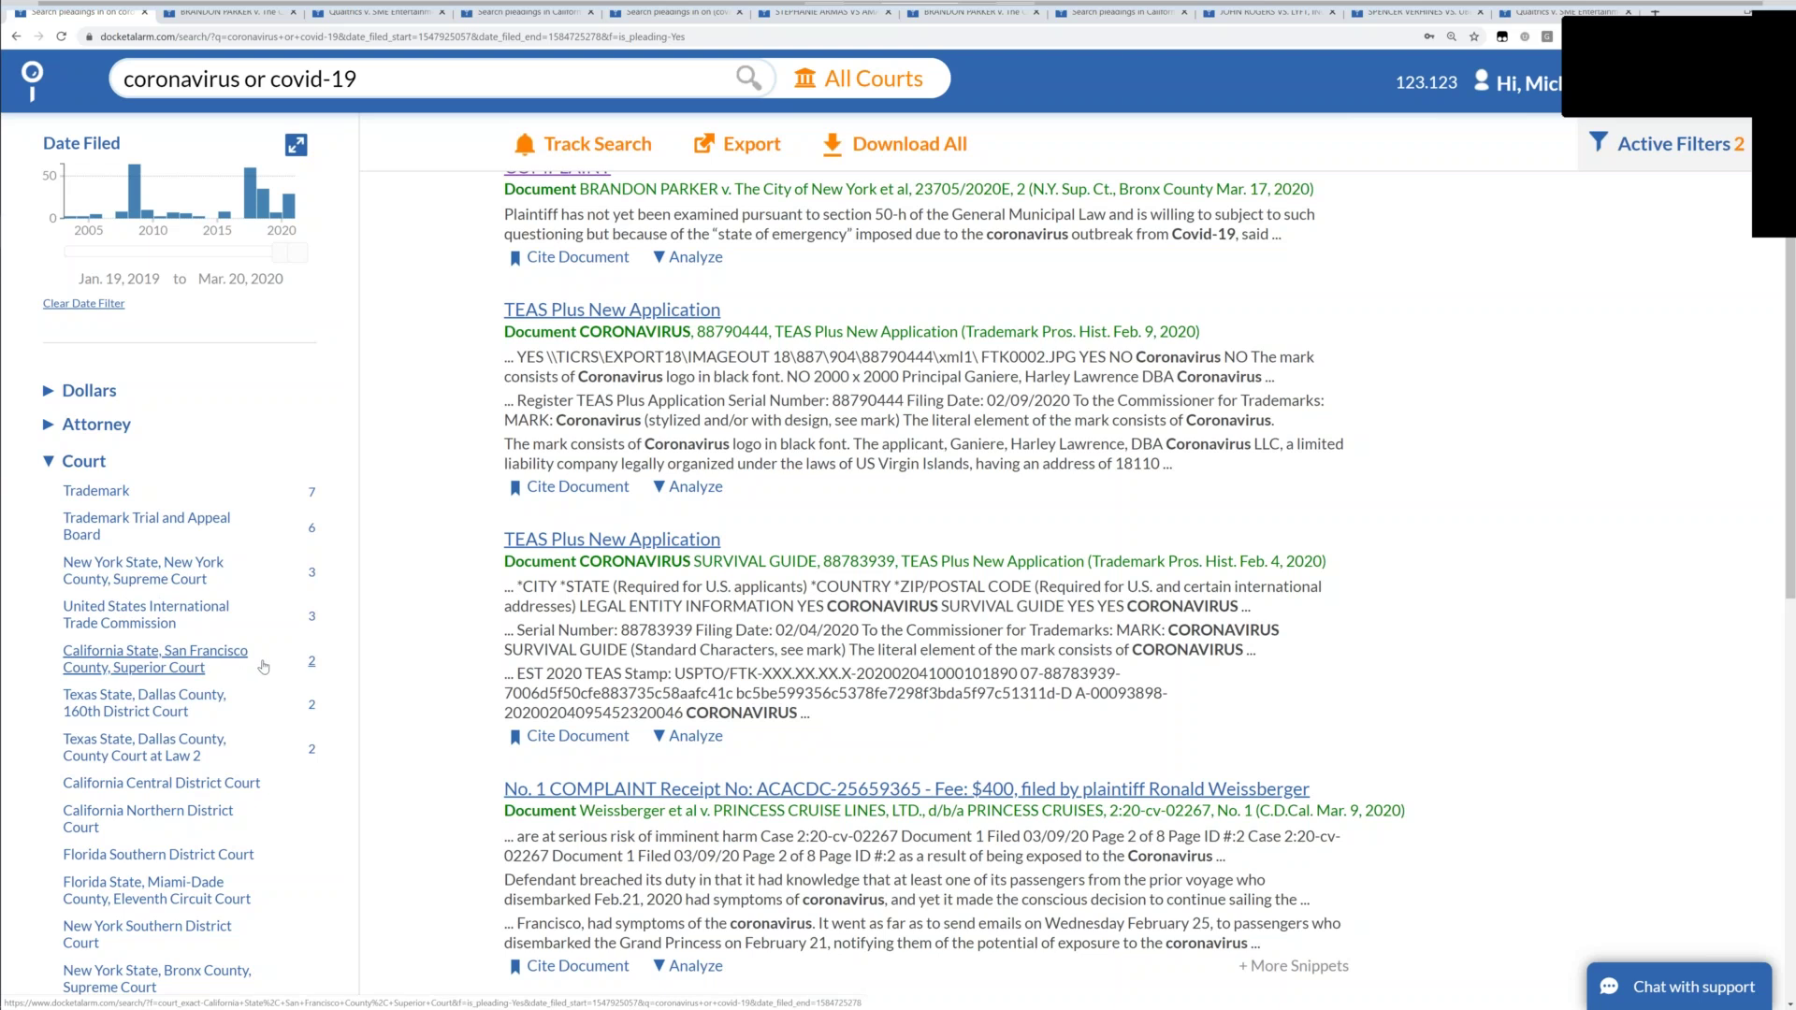
Open the Florida State, Miami-Dade County, Eleventh Circuit Court results in a new tab and switch to the San Francisco County results.
scroll(264, 666, "down", 2)
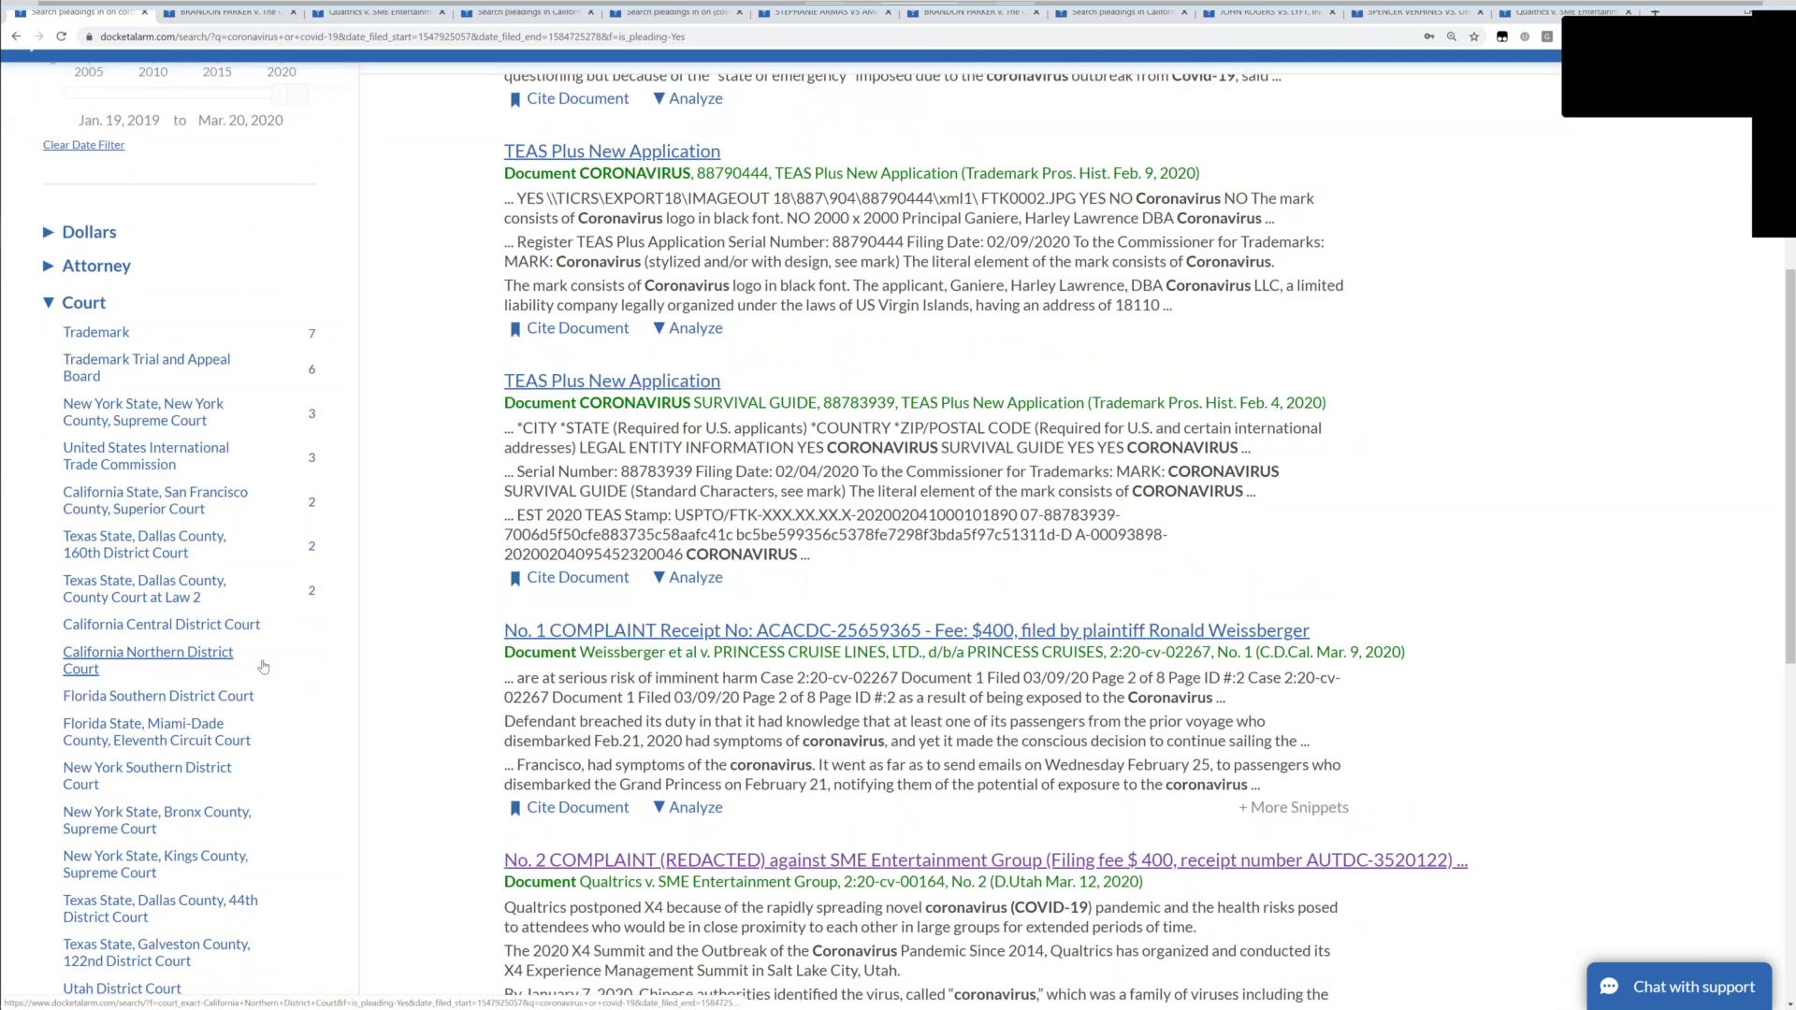
middle_click(251, 686)
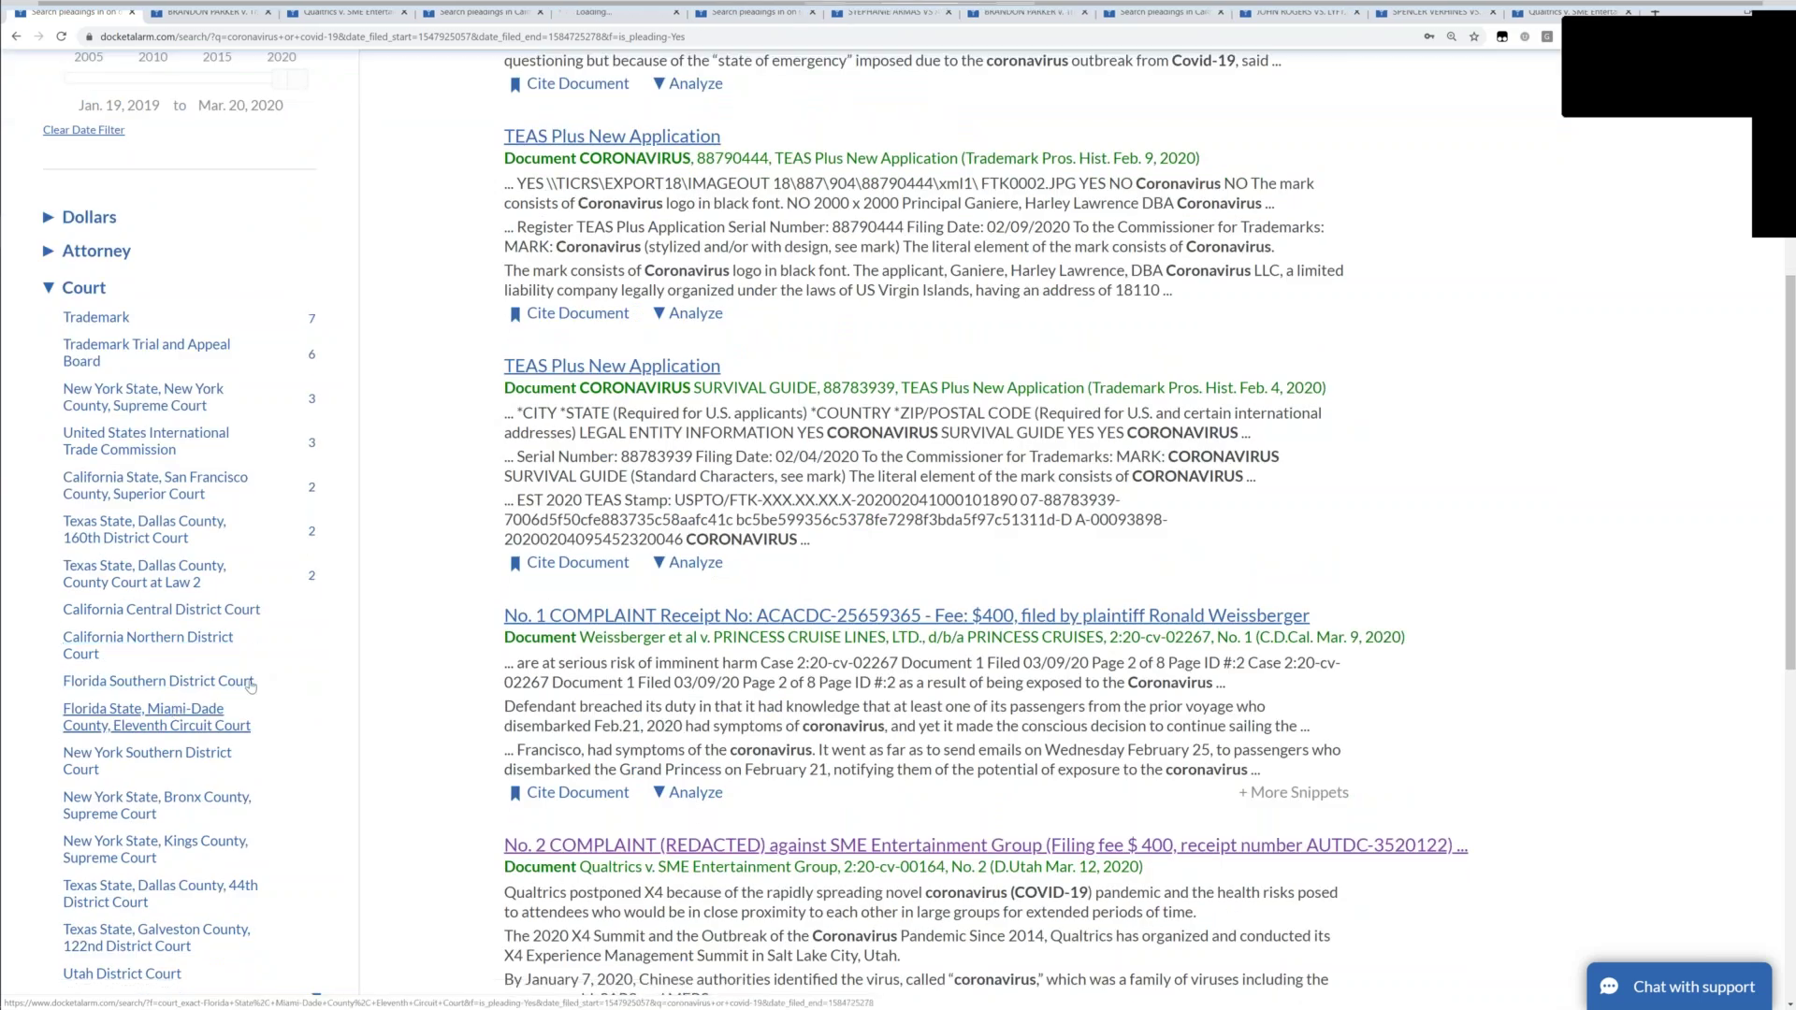
left_click(472, 12)
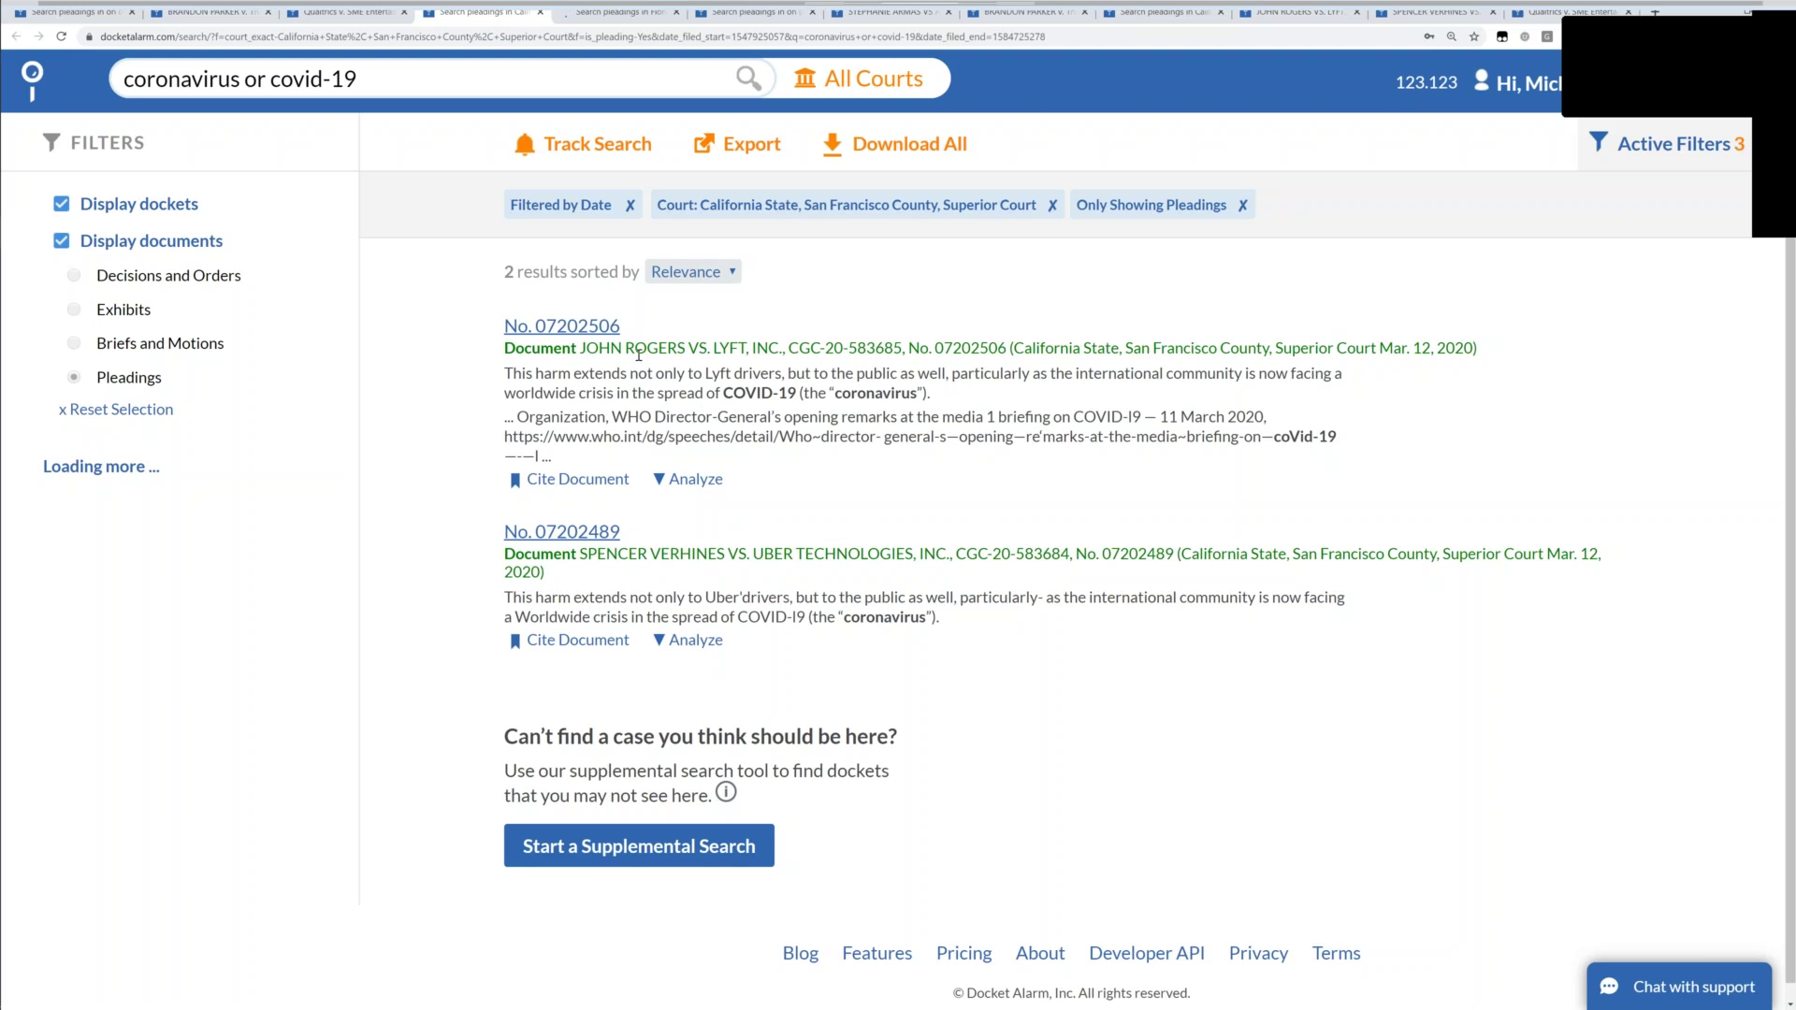
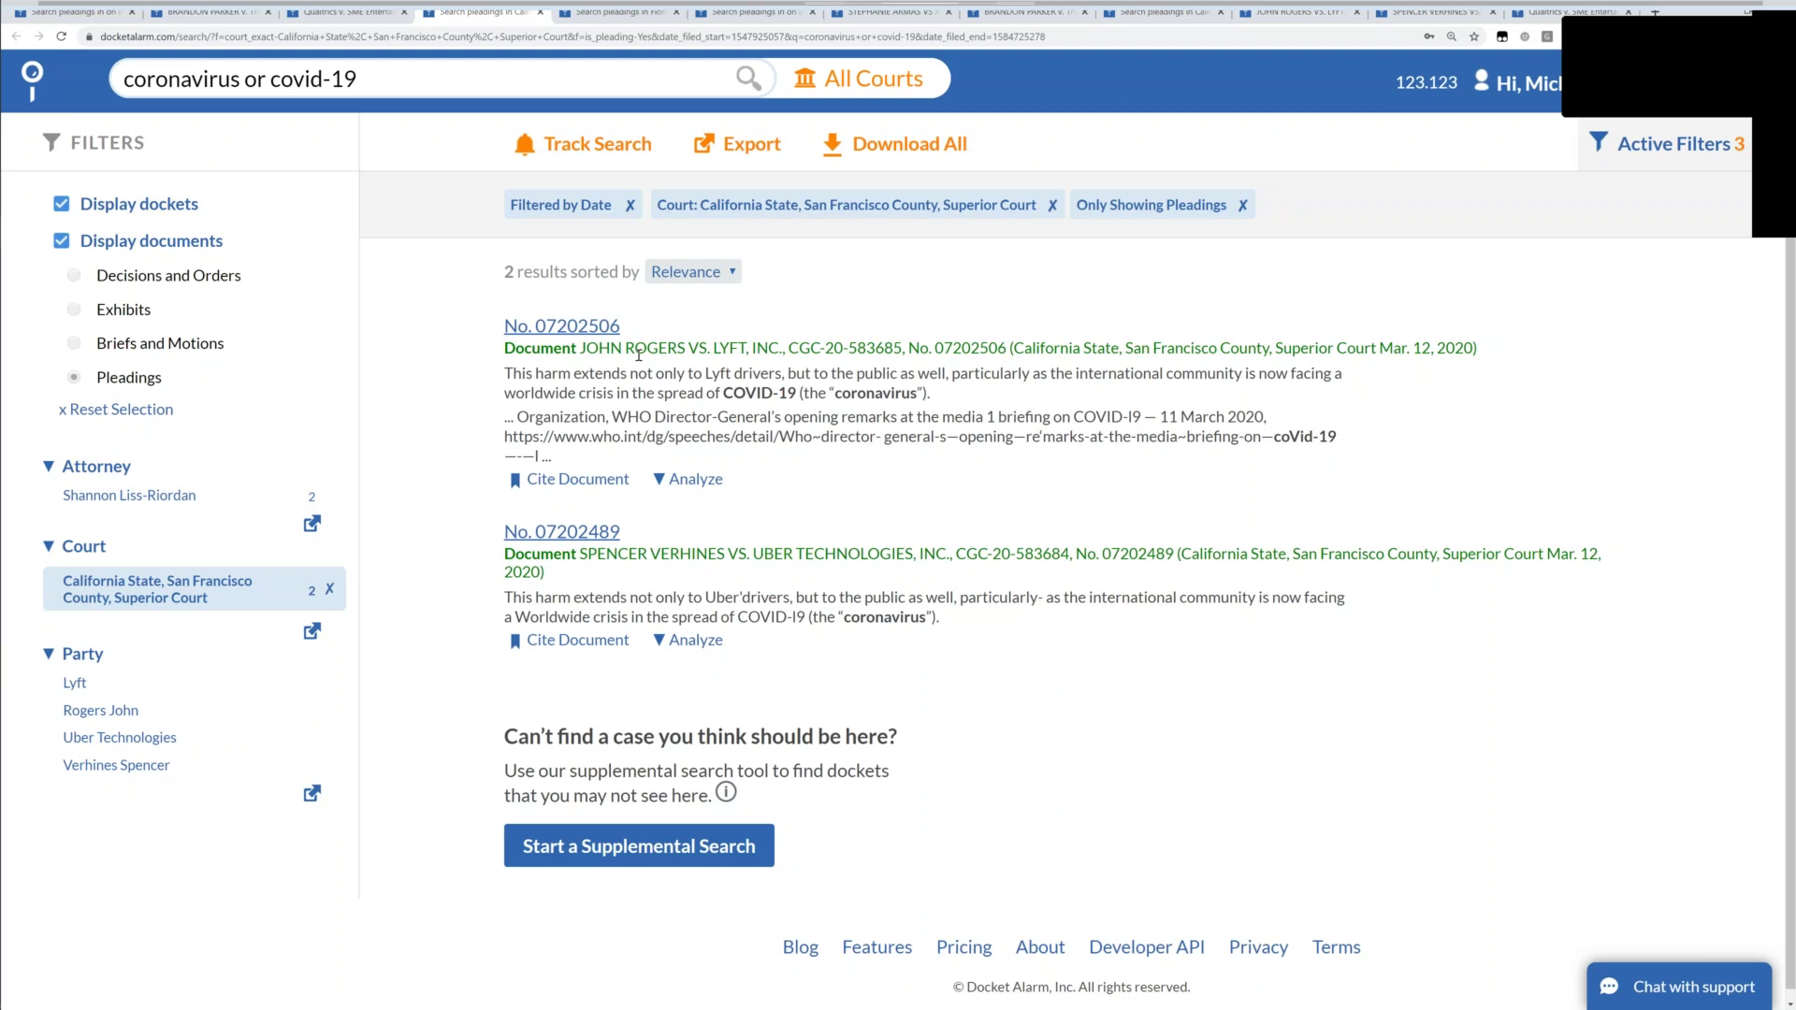
left_click(595, 325, "ctrl")
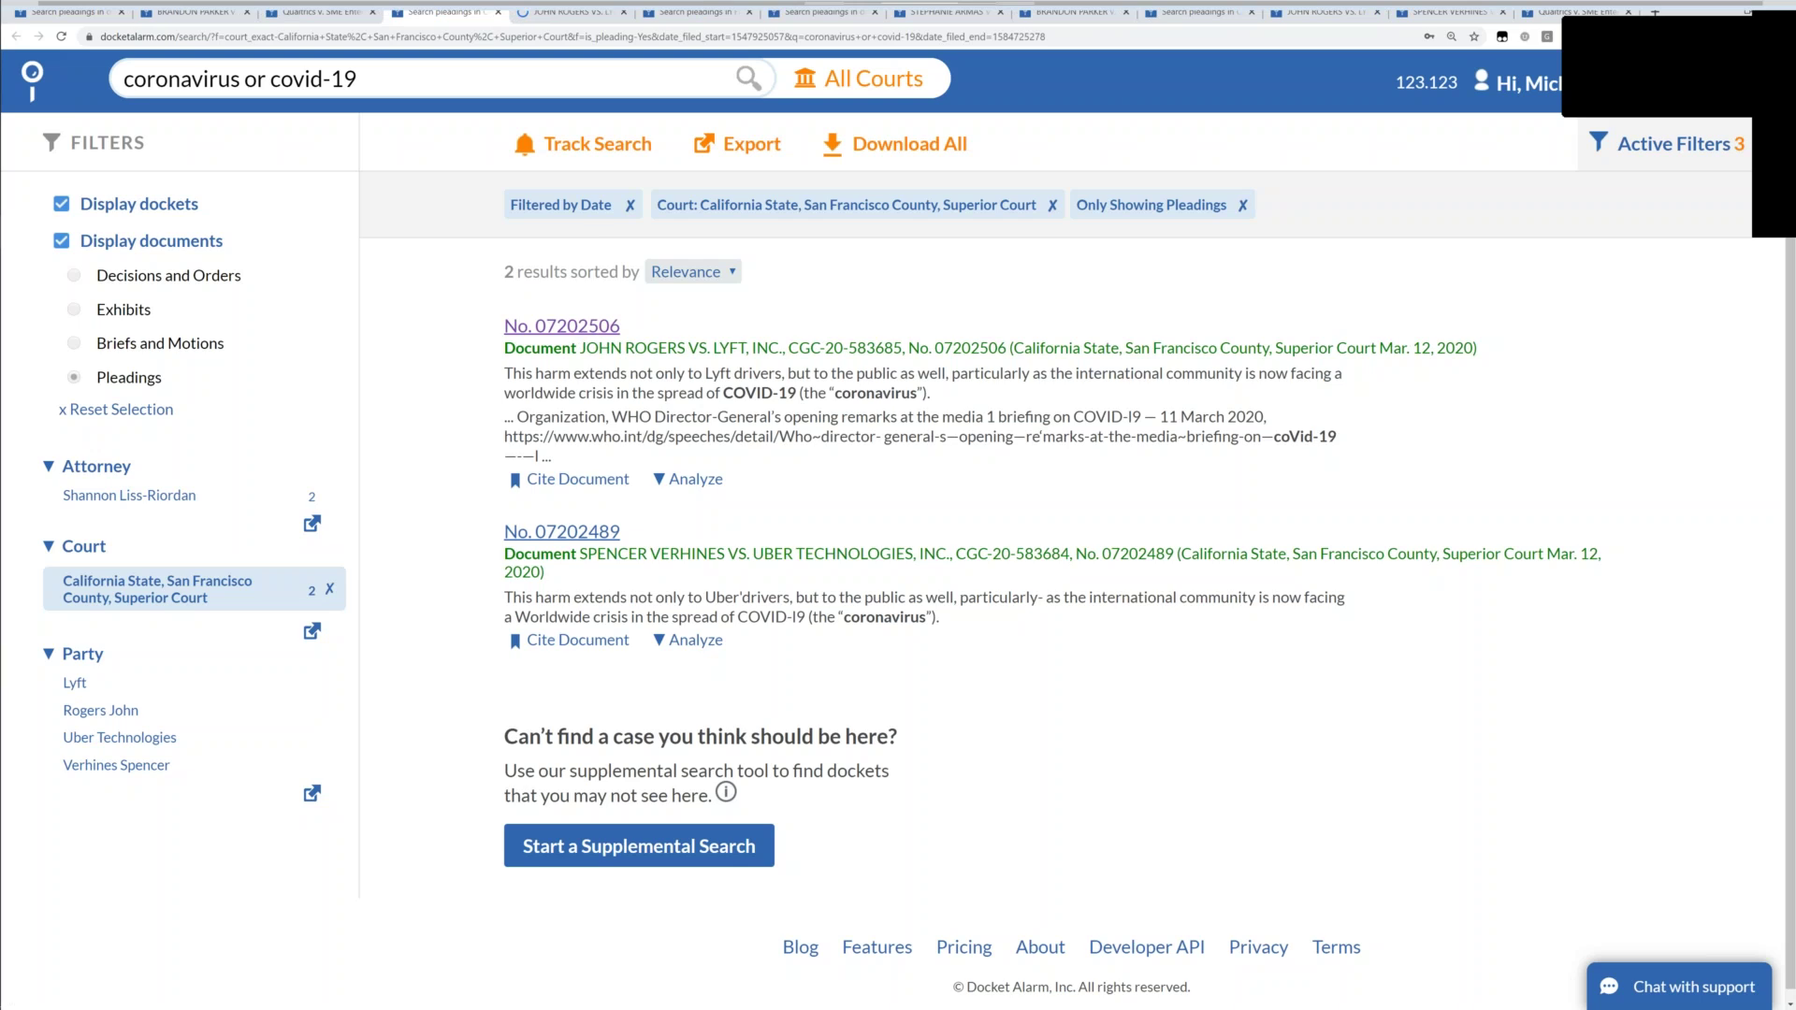
key("ctrl+Tab")
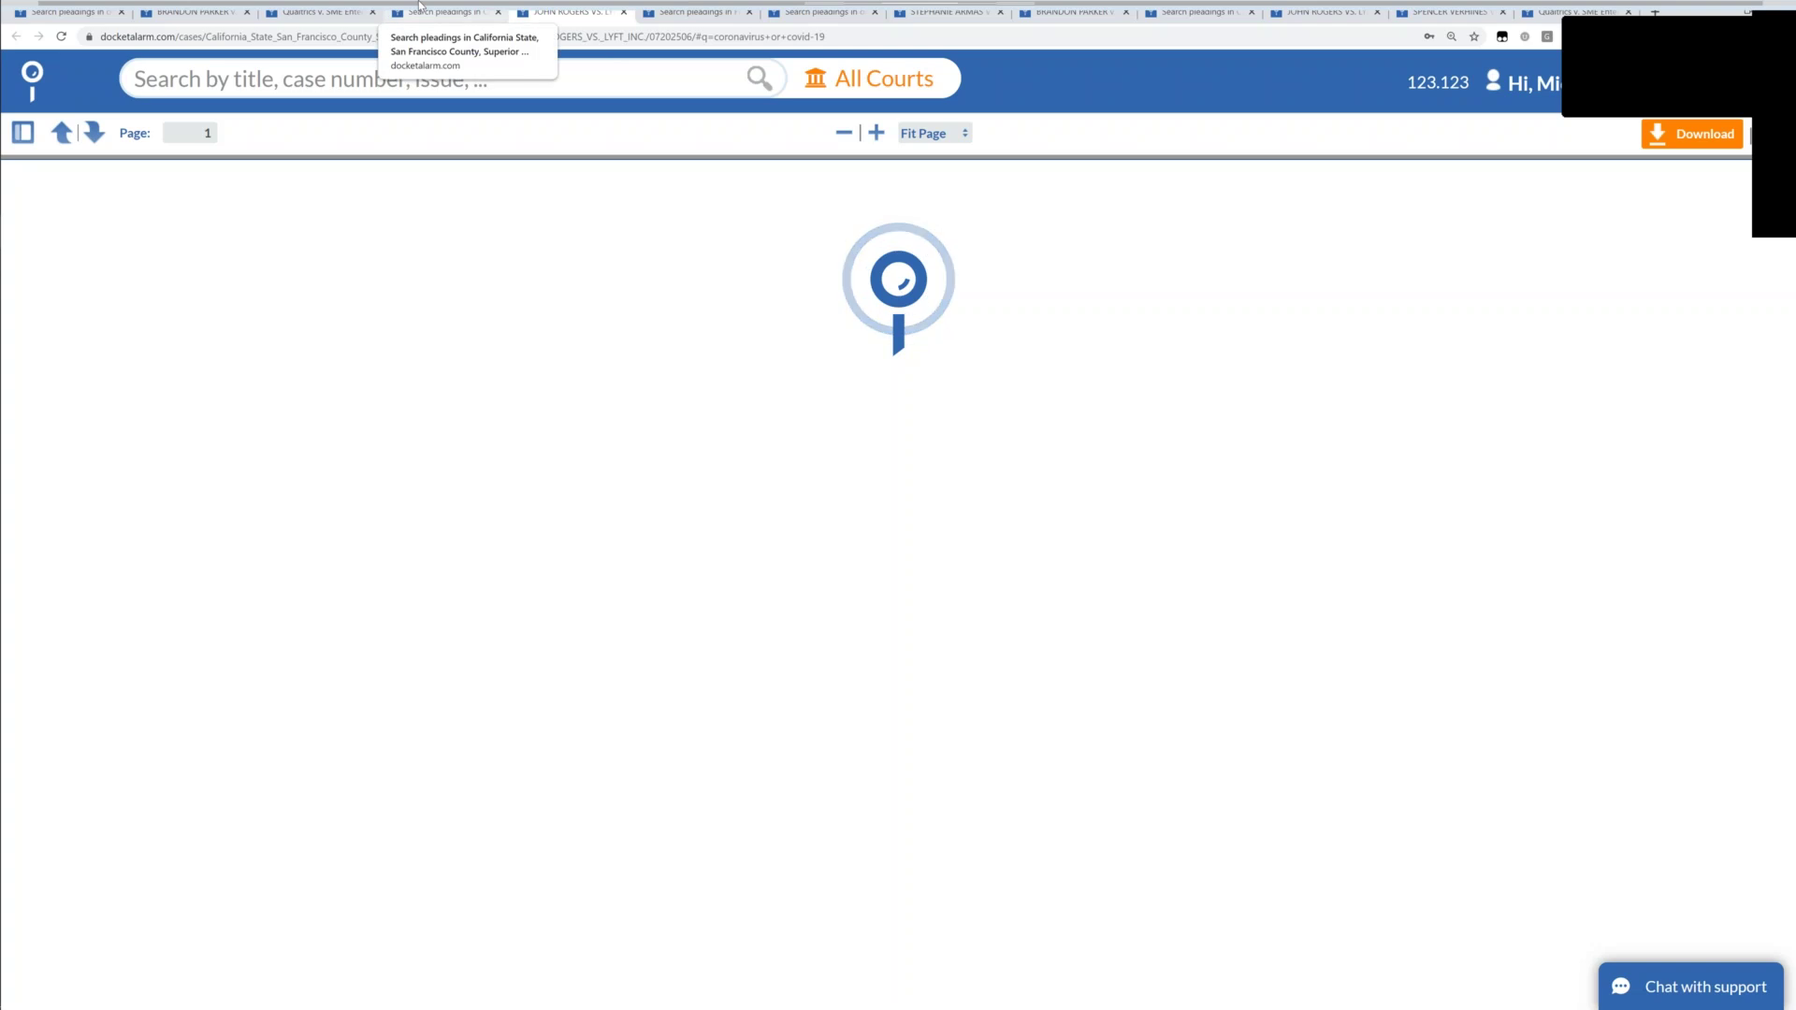
left_click(418, 5)
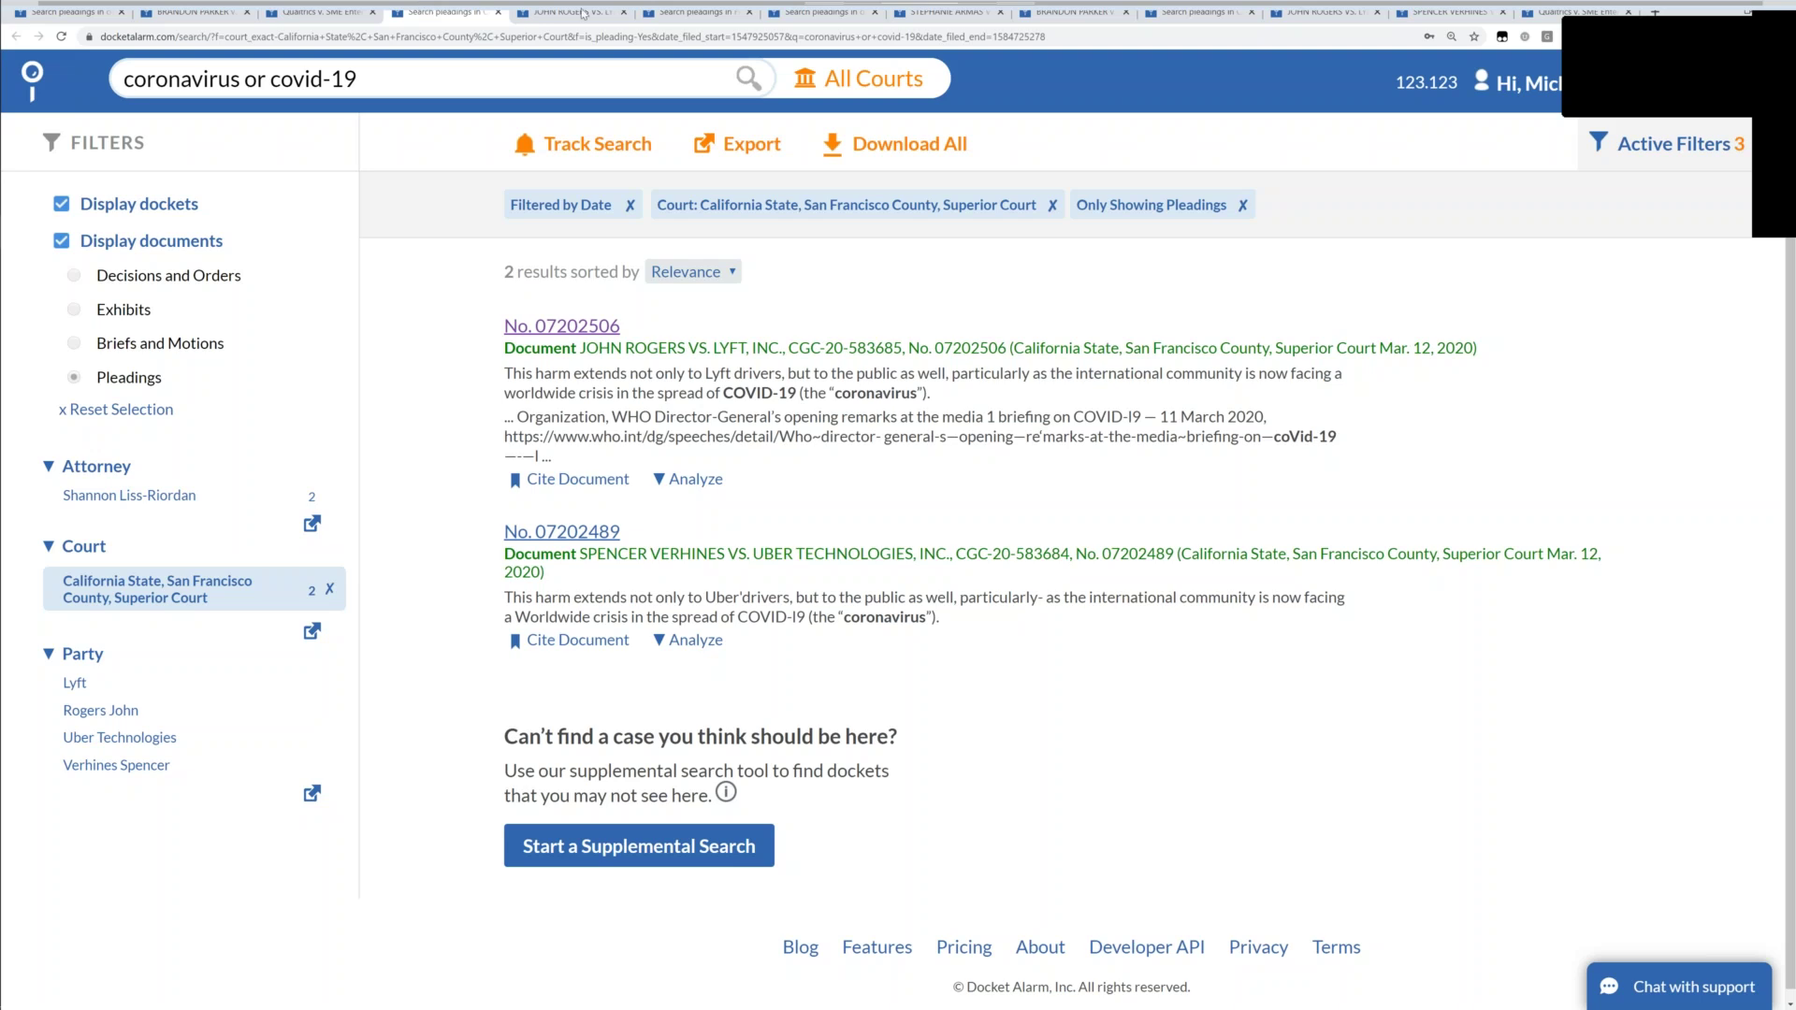
left_click(624, 12)
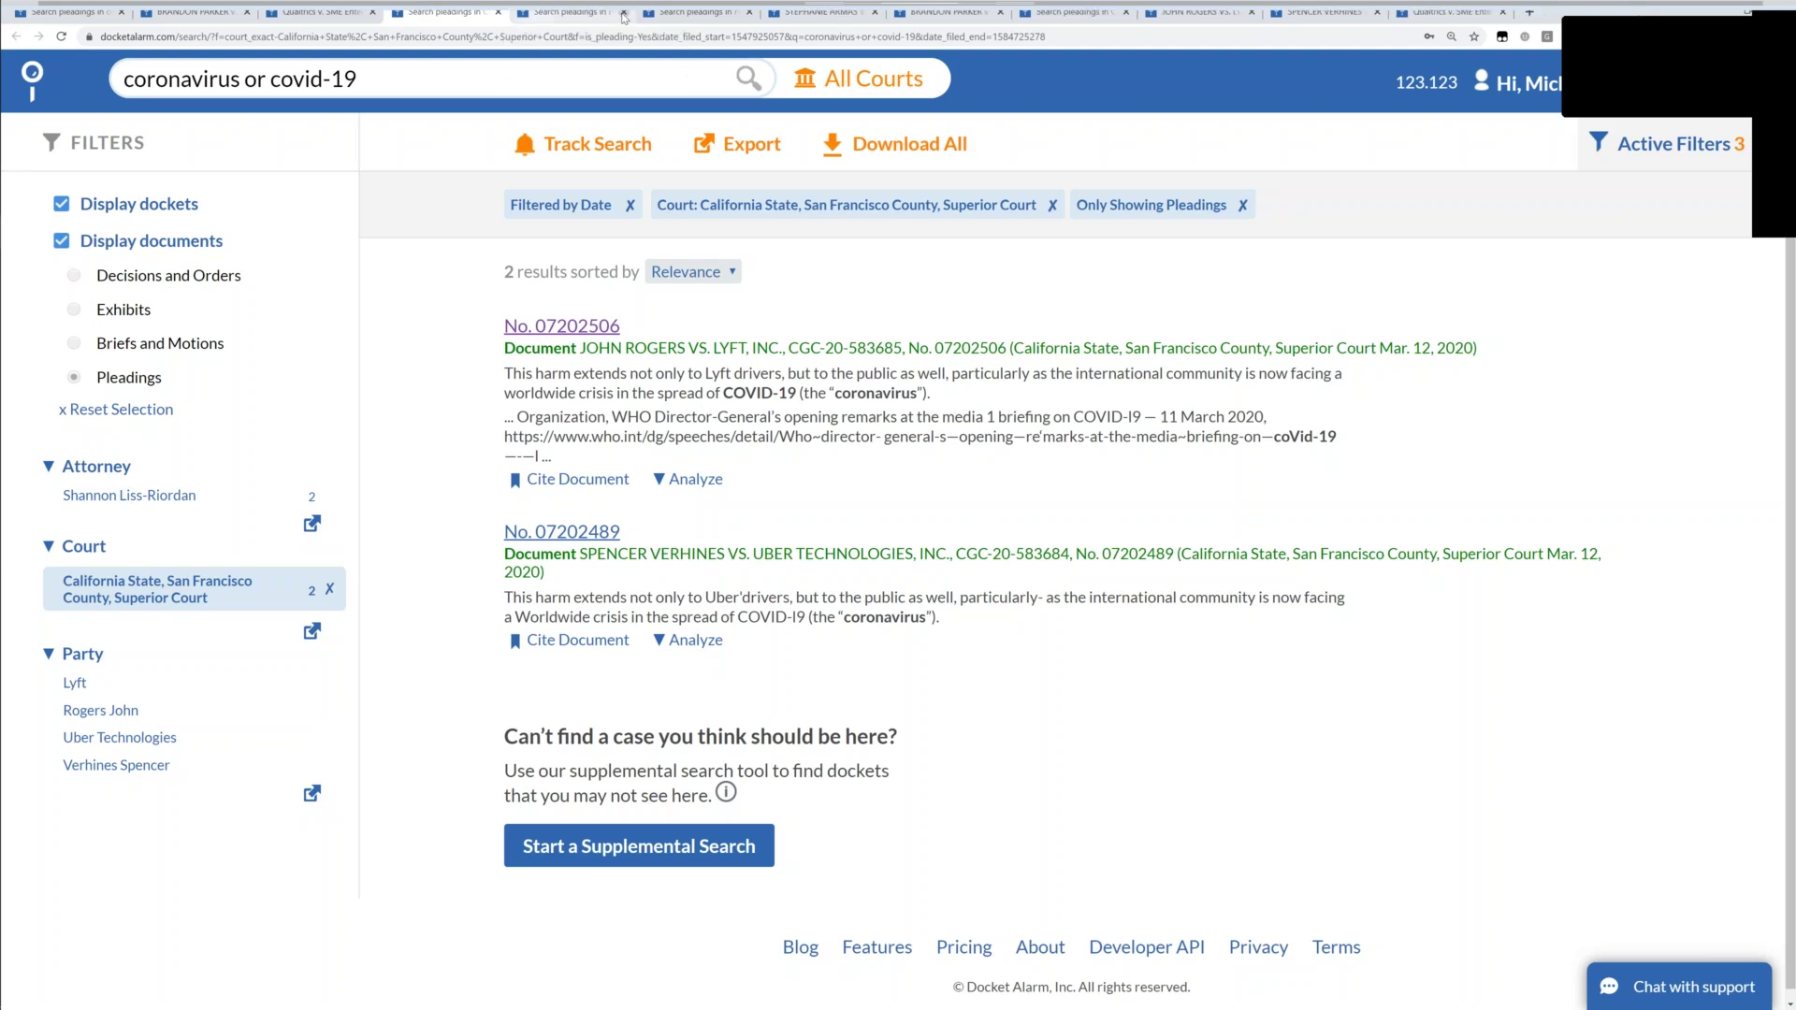
Open the complaint against Amazon.com from the Miami-Dade results and go back to its first page to view the caption.
left_click(577, 13)
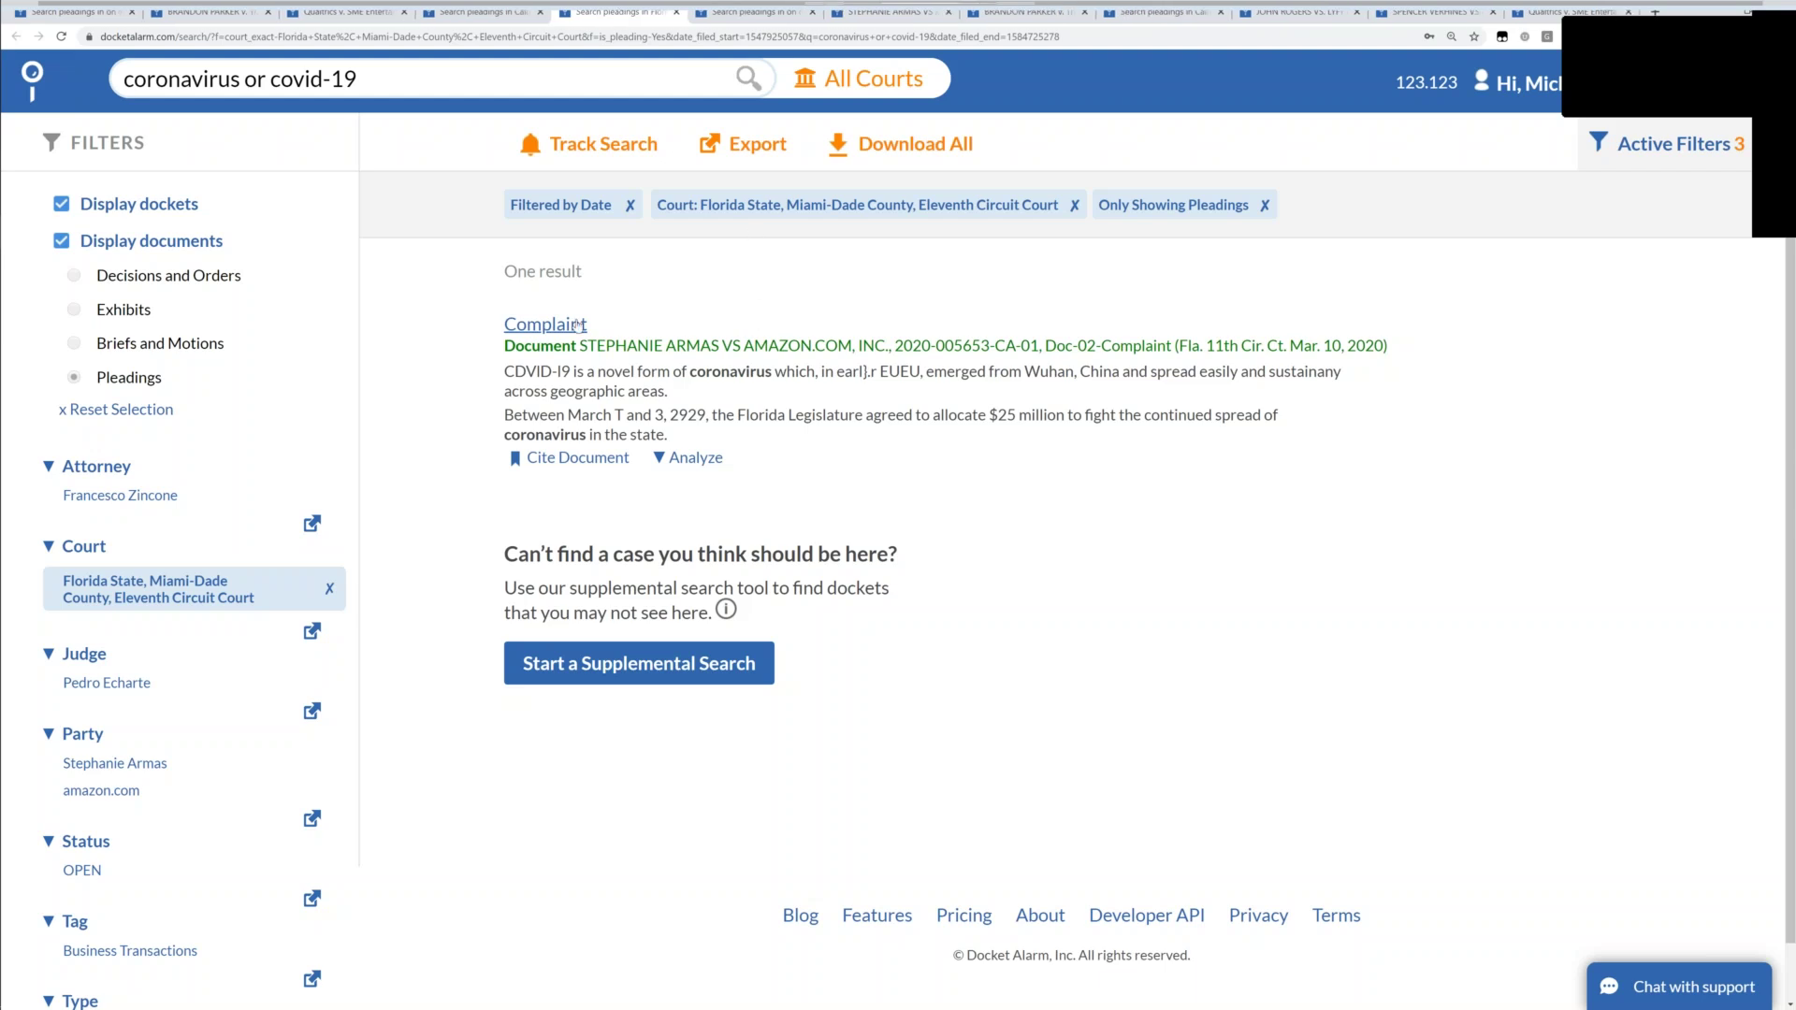
left_click(577, 325)
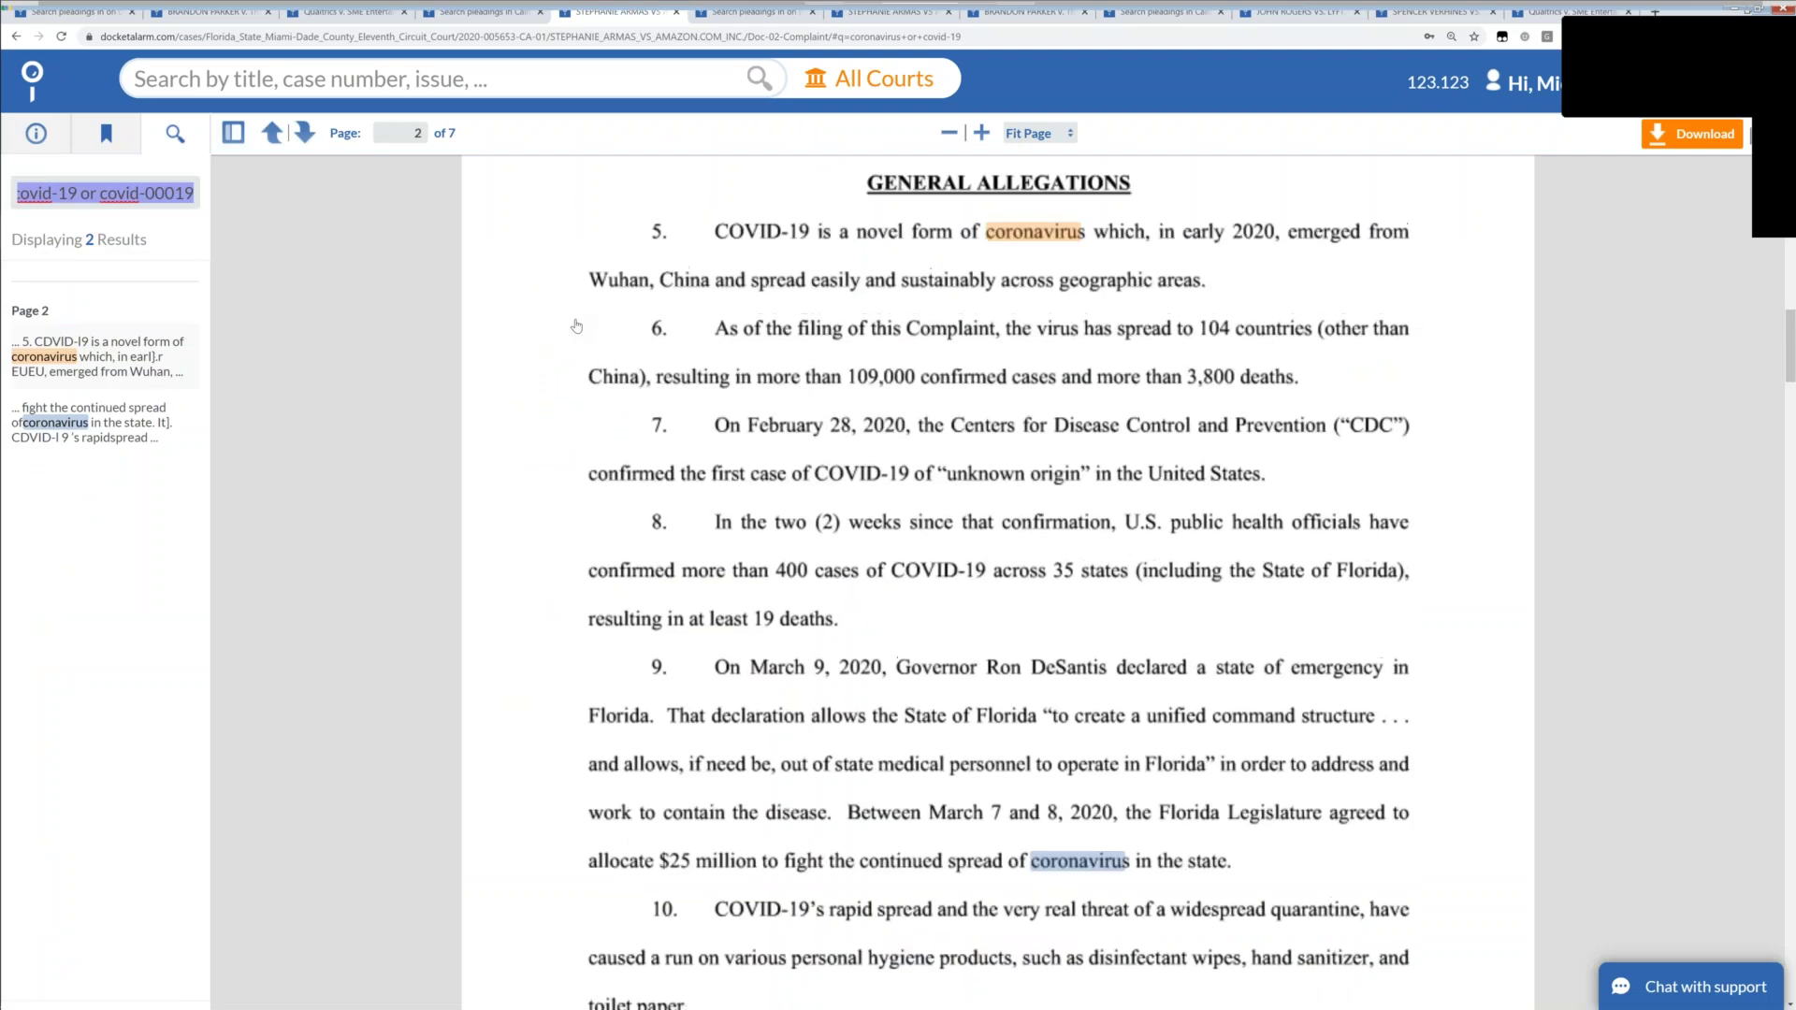
scroll(576, 325, "up", 9)
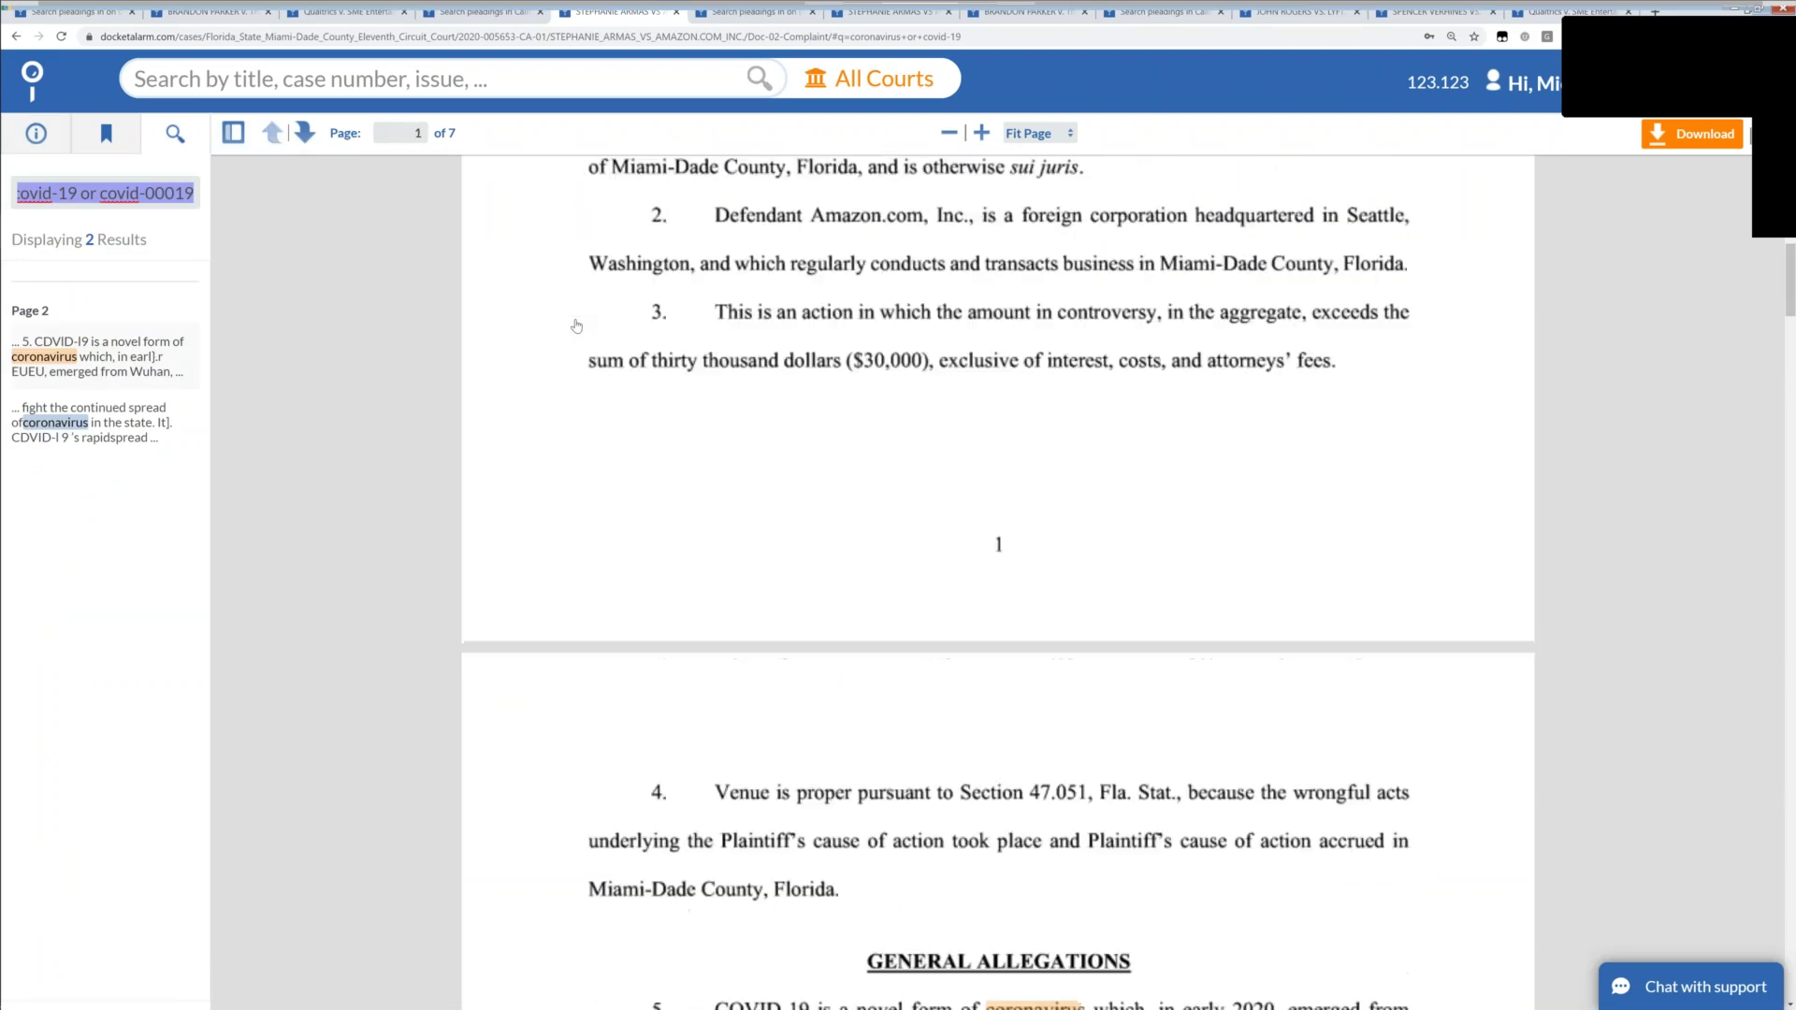
scroll(576, 325, "up", 4)
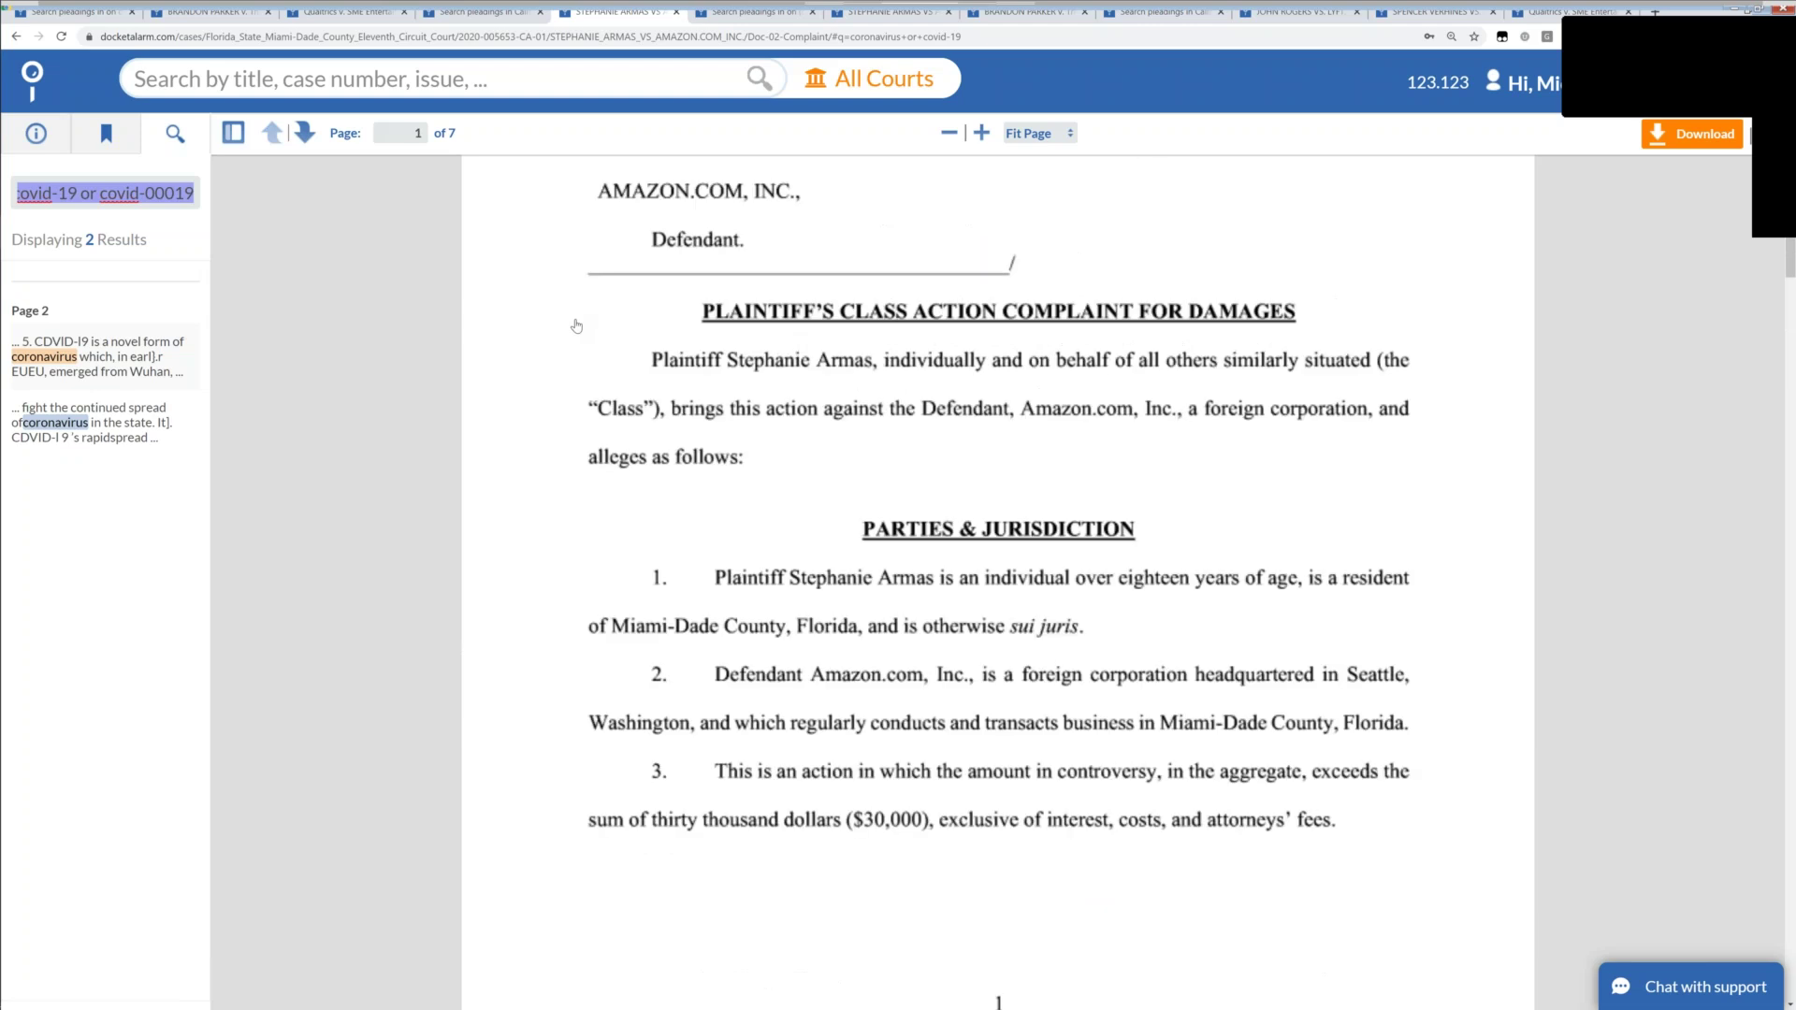
scroll(576, 325, "up", 4)
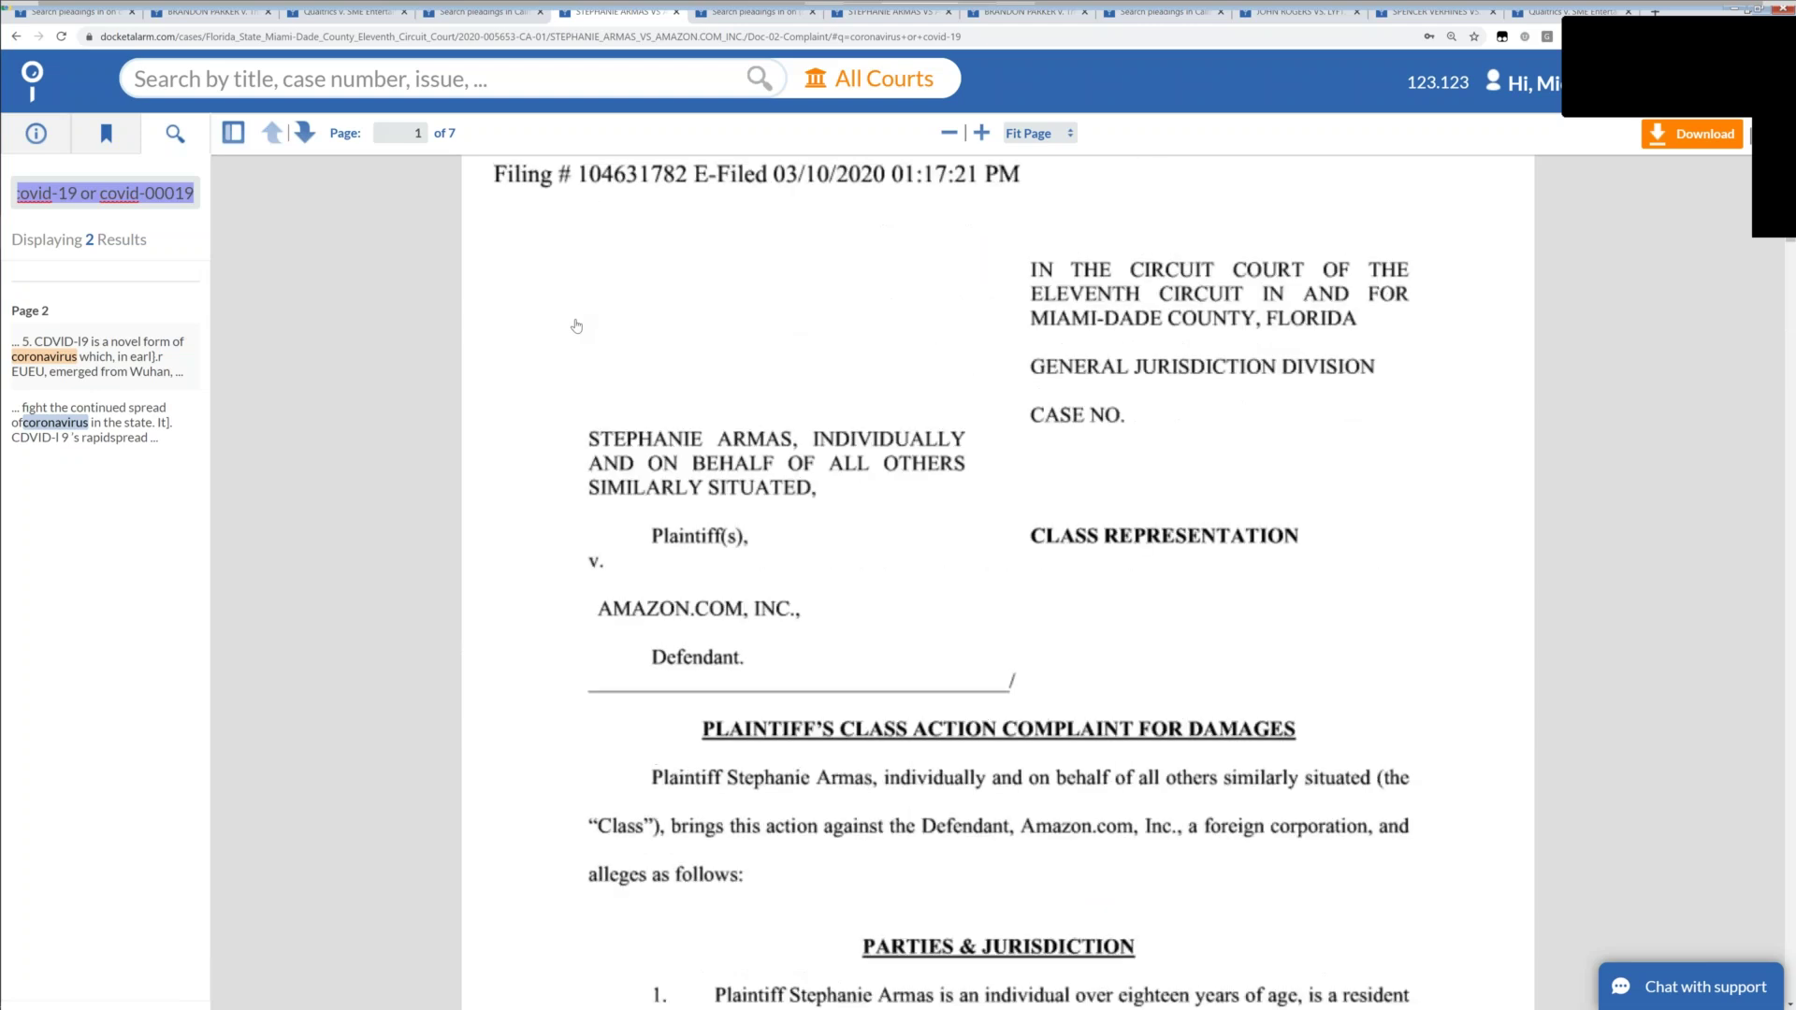
Read the Amazon complaint's Parties & Jurisdiction and General Allegations sections, continuing through paragraph 12.
scroll(576, 325, "down", 2)
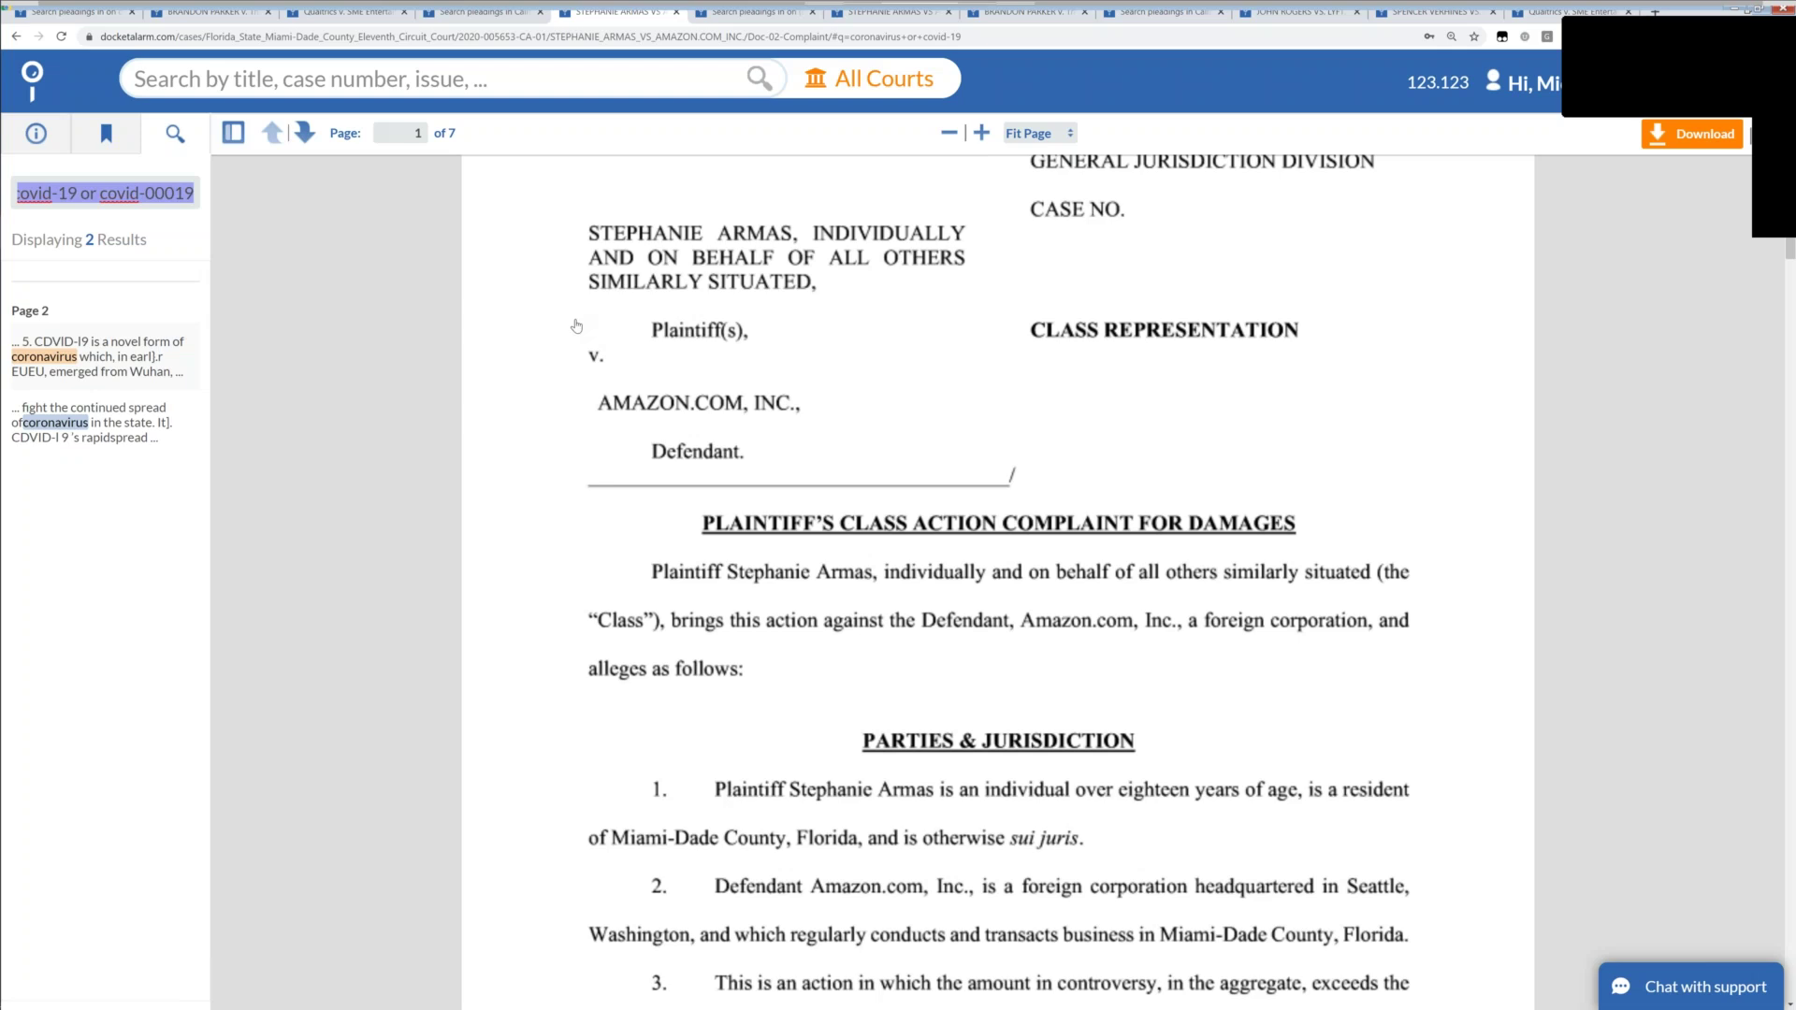
scroll(576, 325, "down", 4)
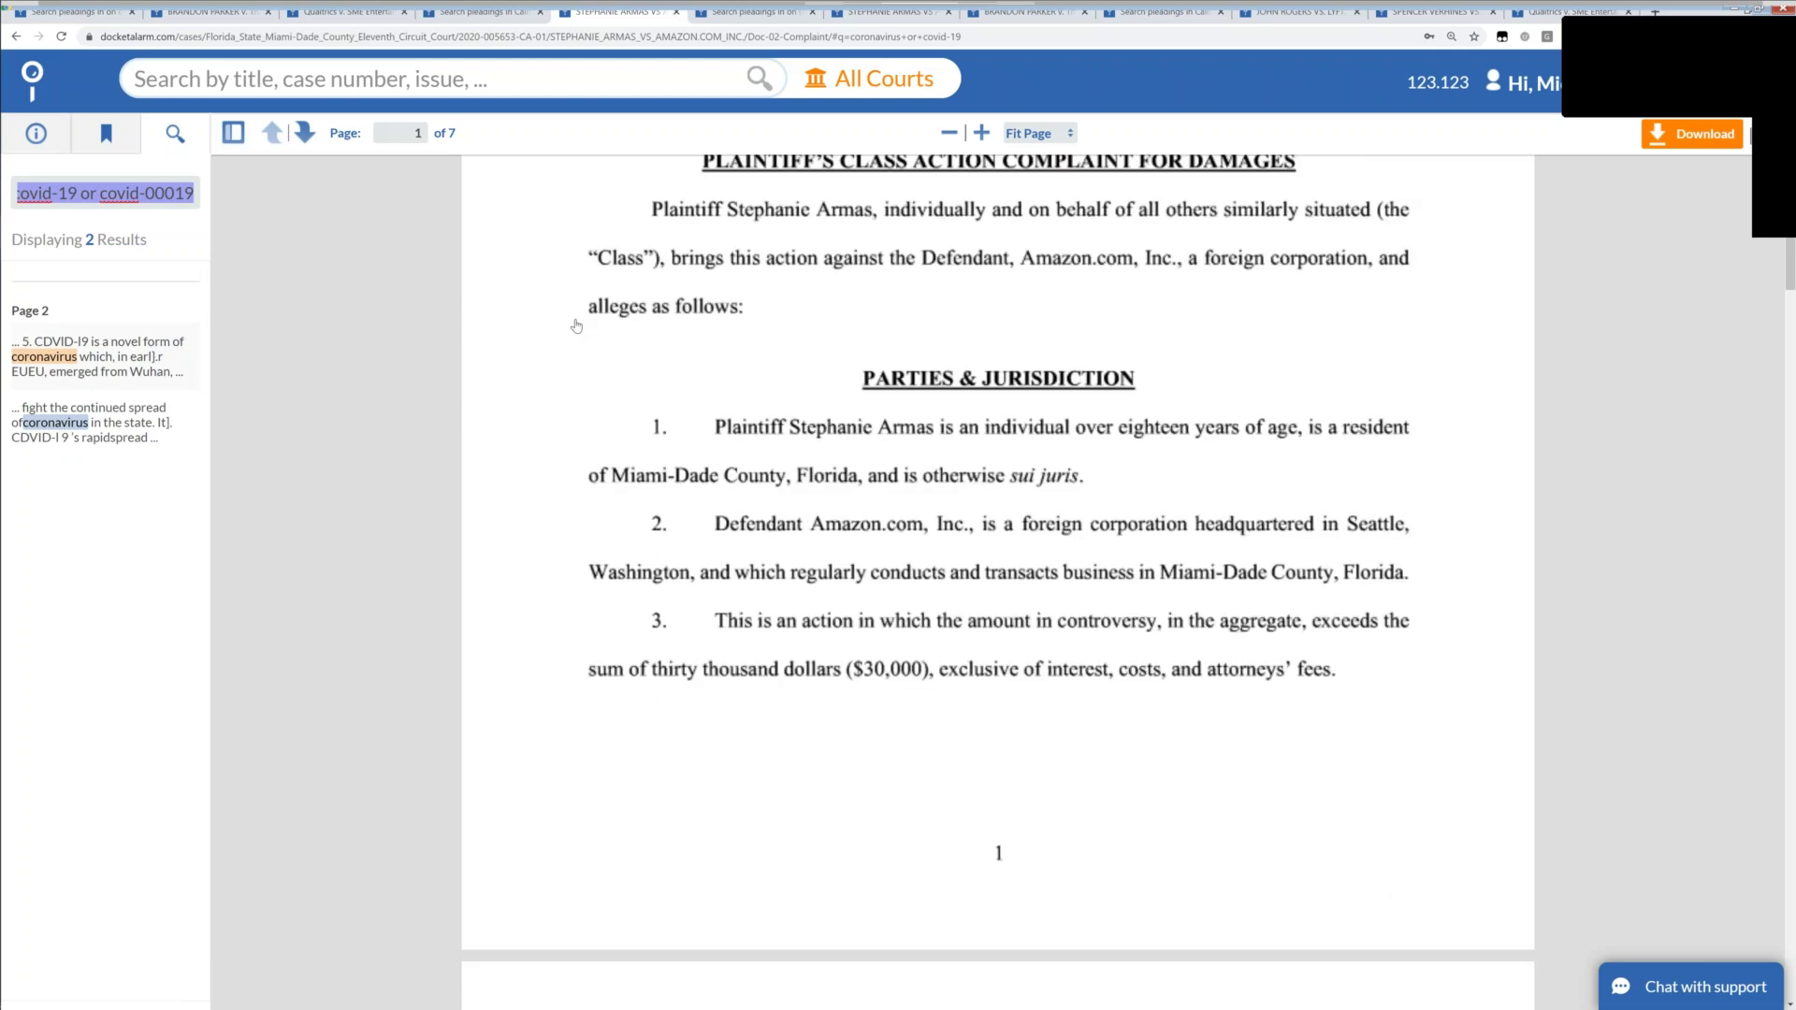
scroll(577, 325, "down", 2)
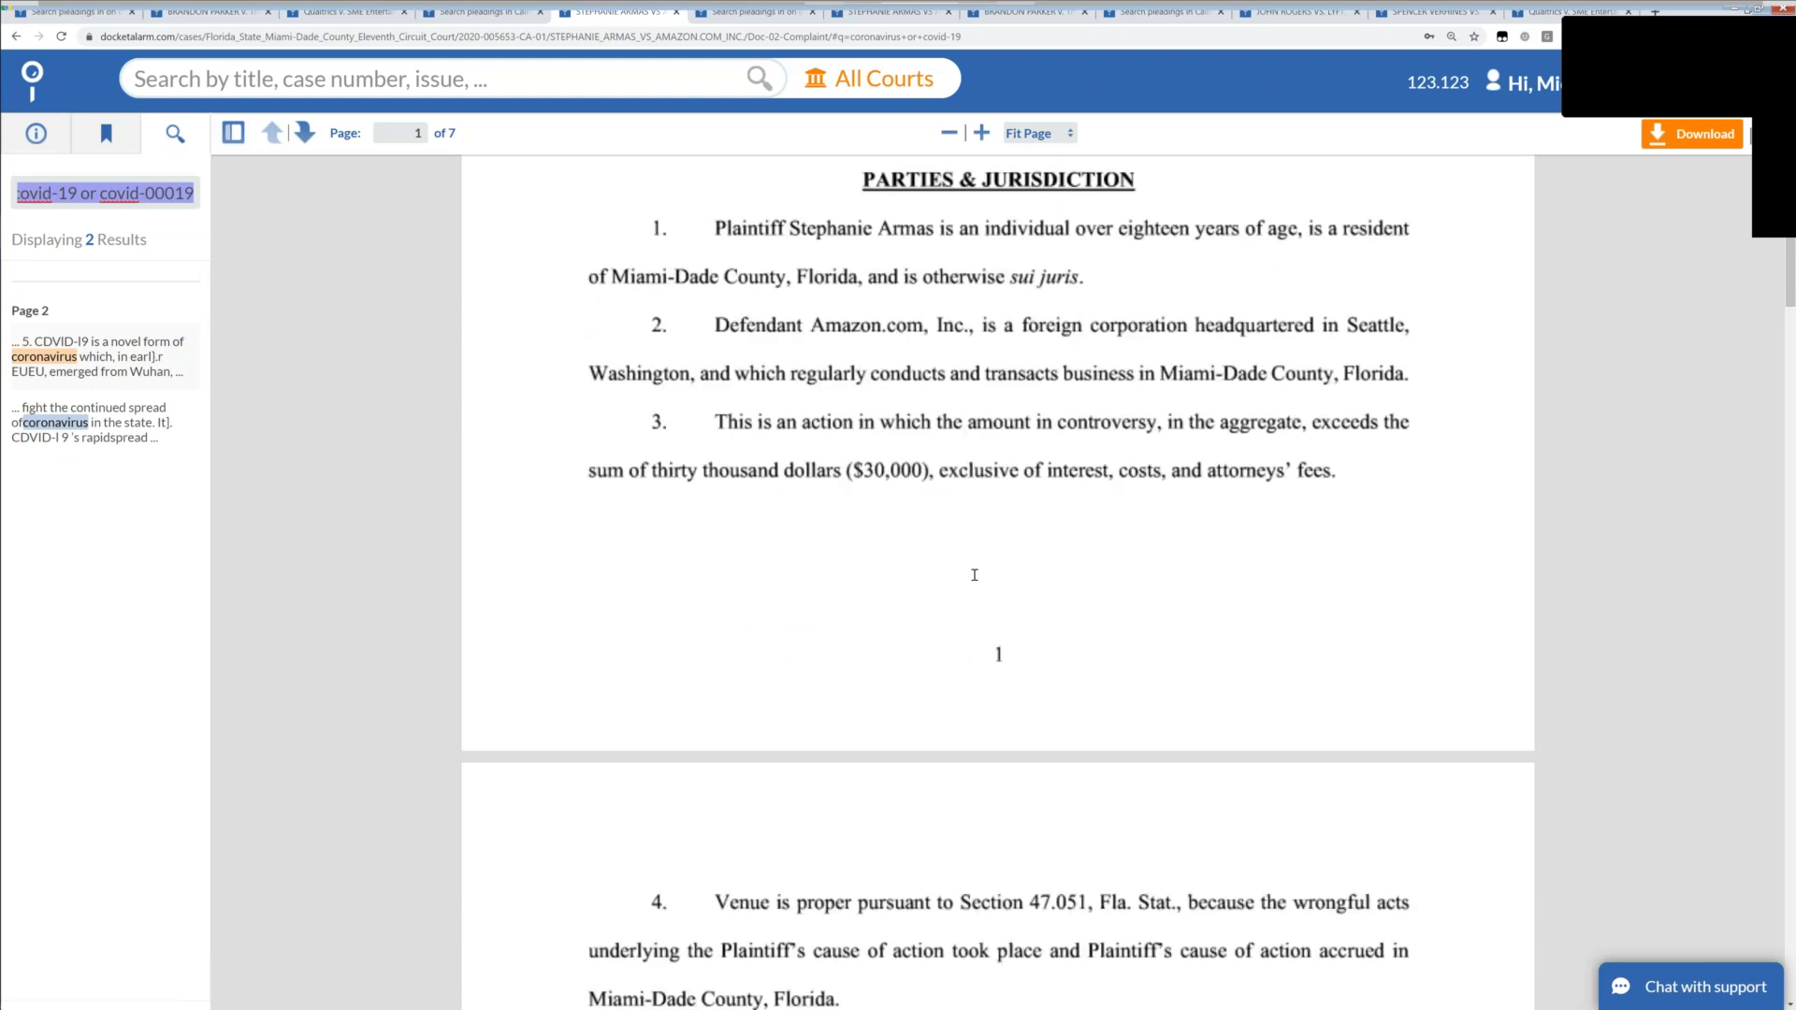
scroll(981, 578, "down", 7)
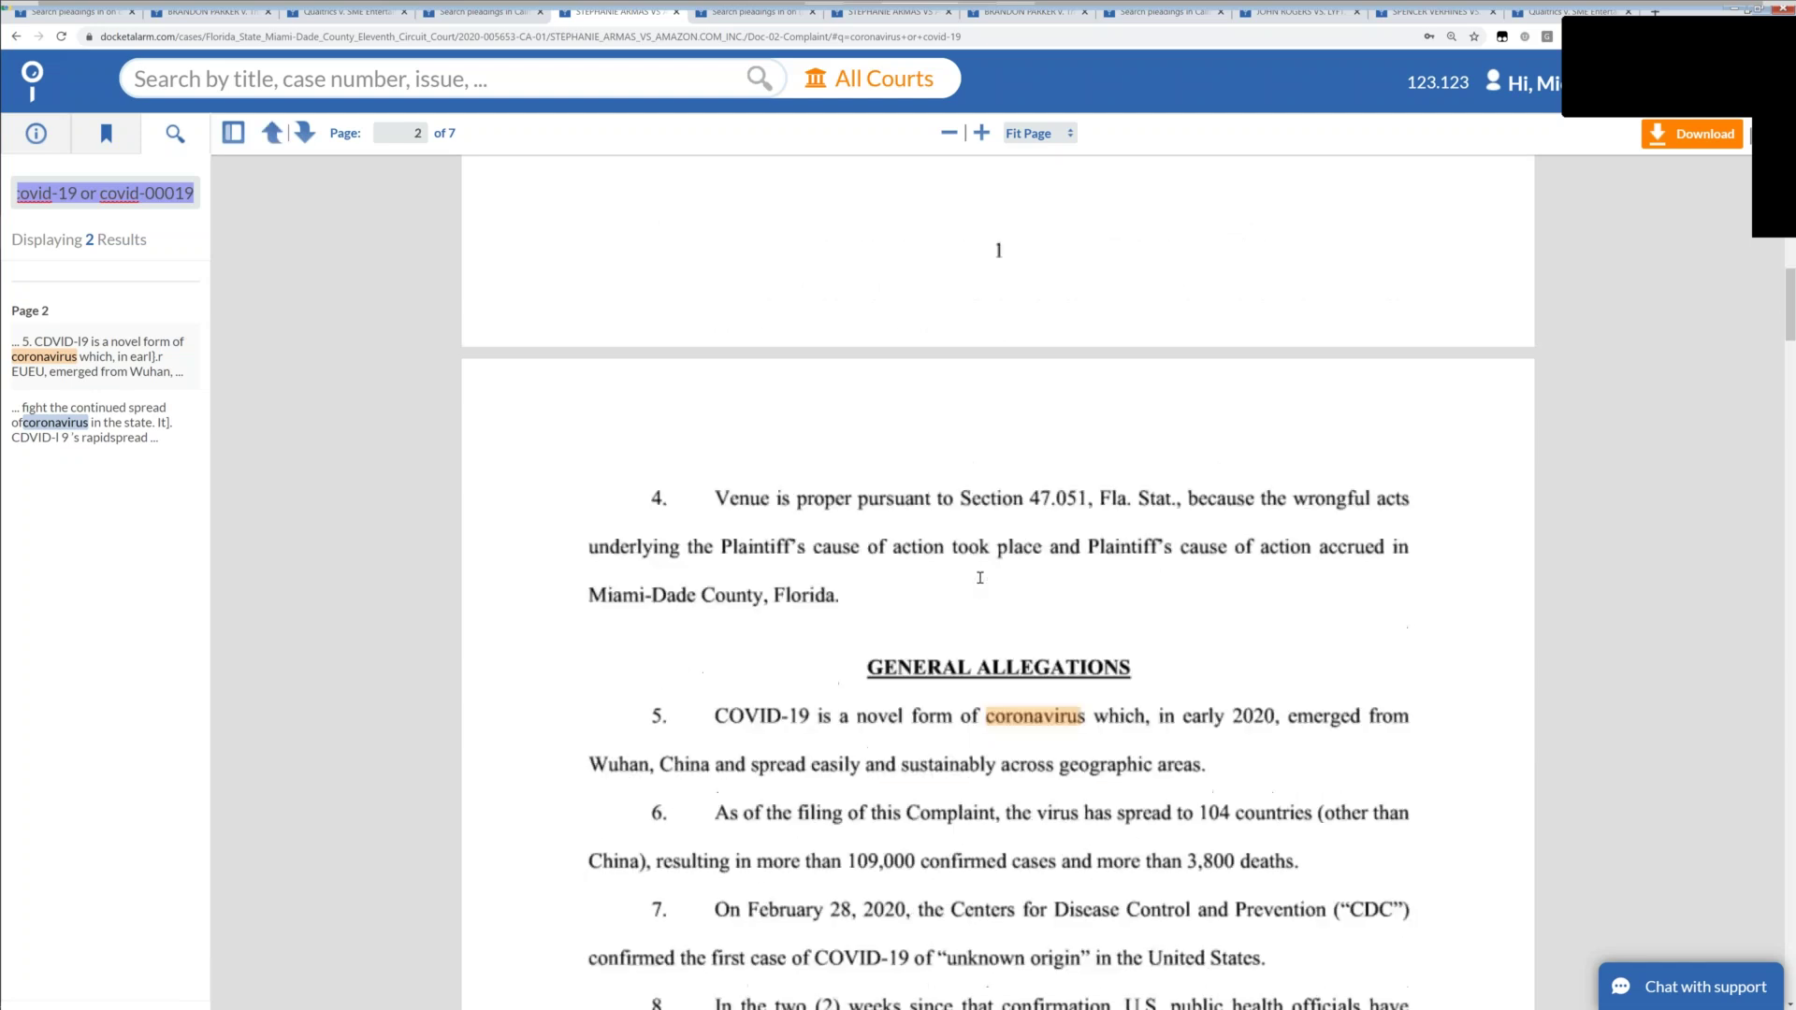
scroll(981, 578, "down", 6)
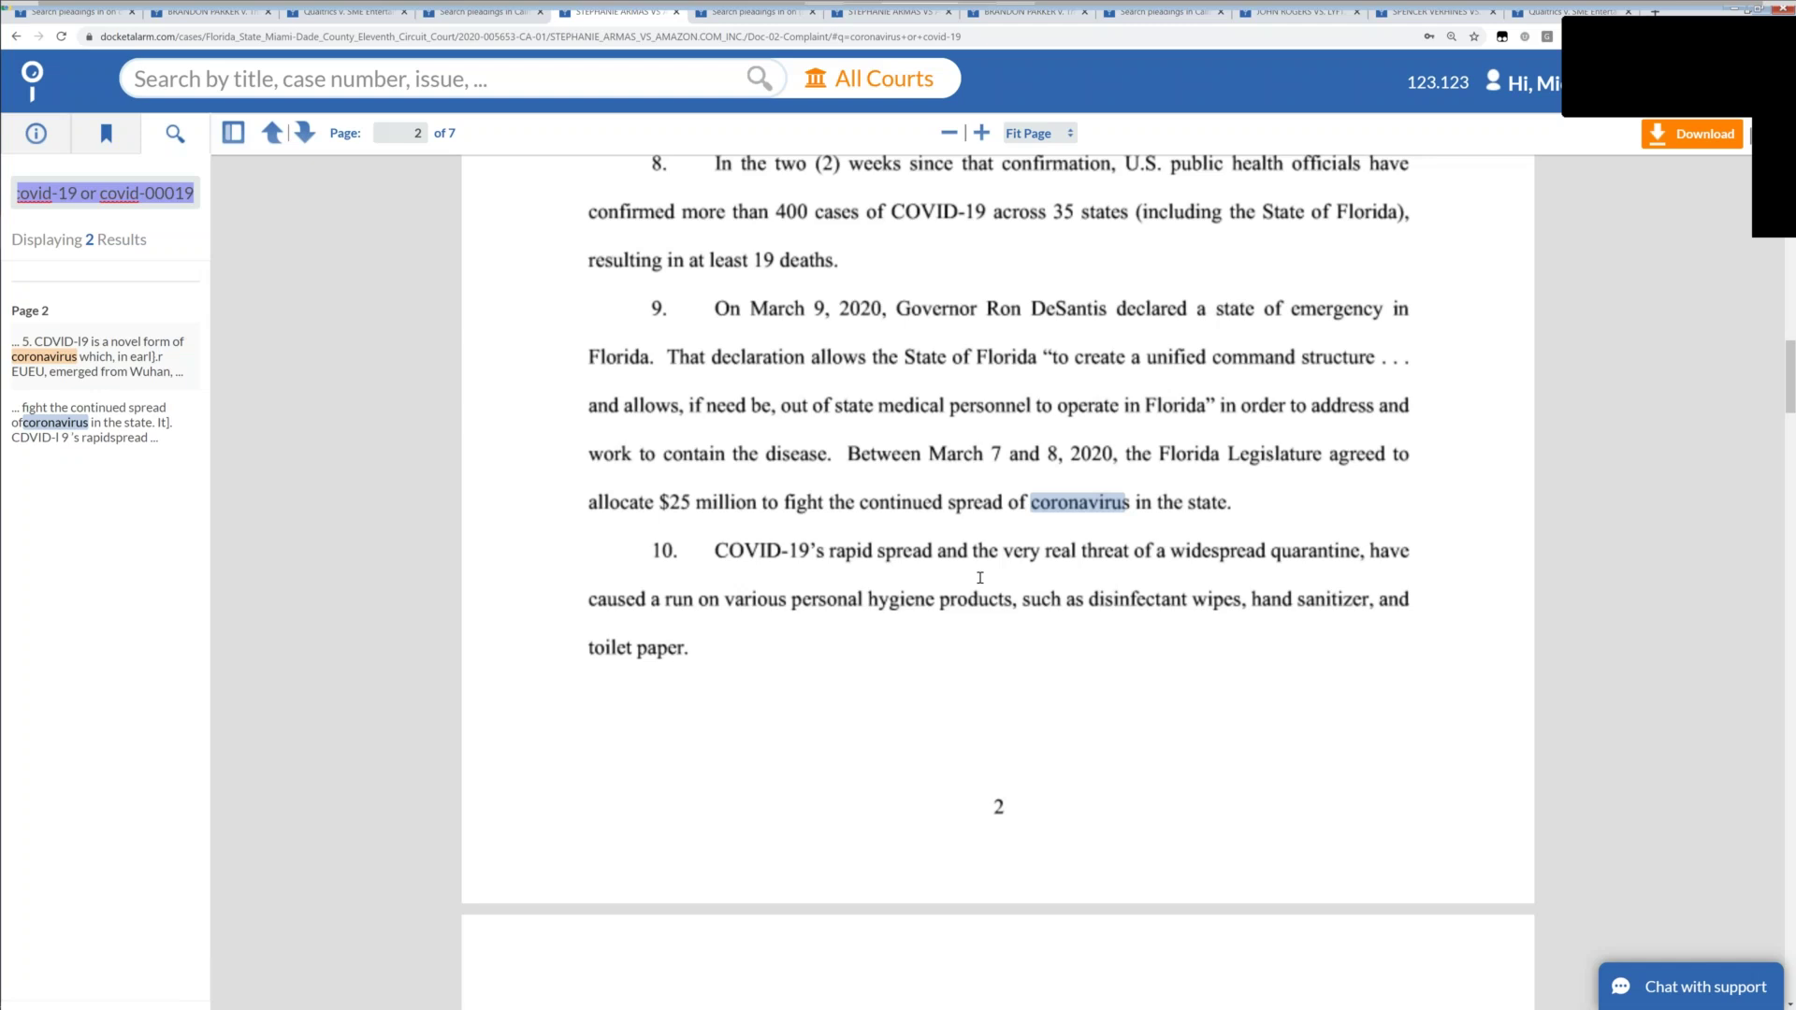
scroll(980, 577, "down", 3)
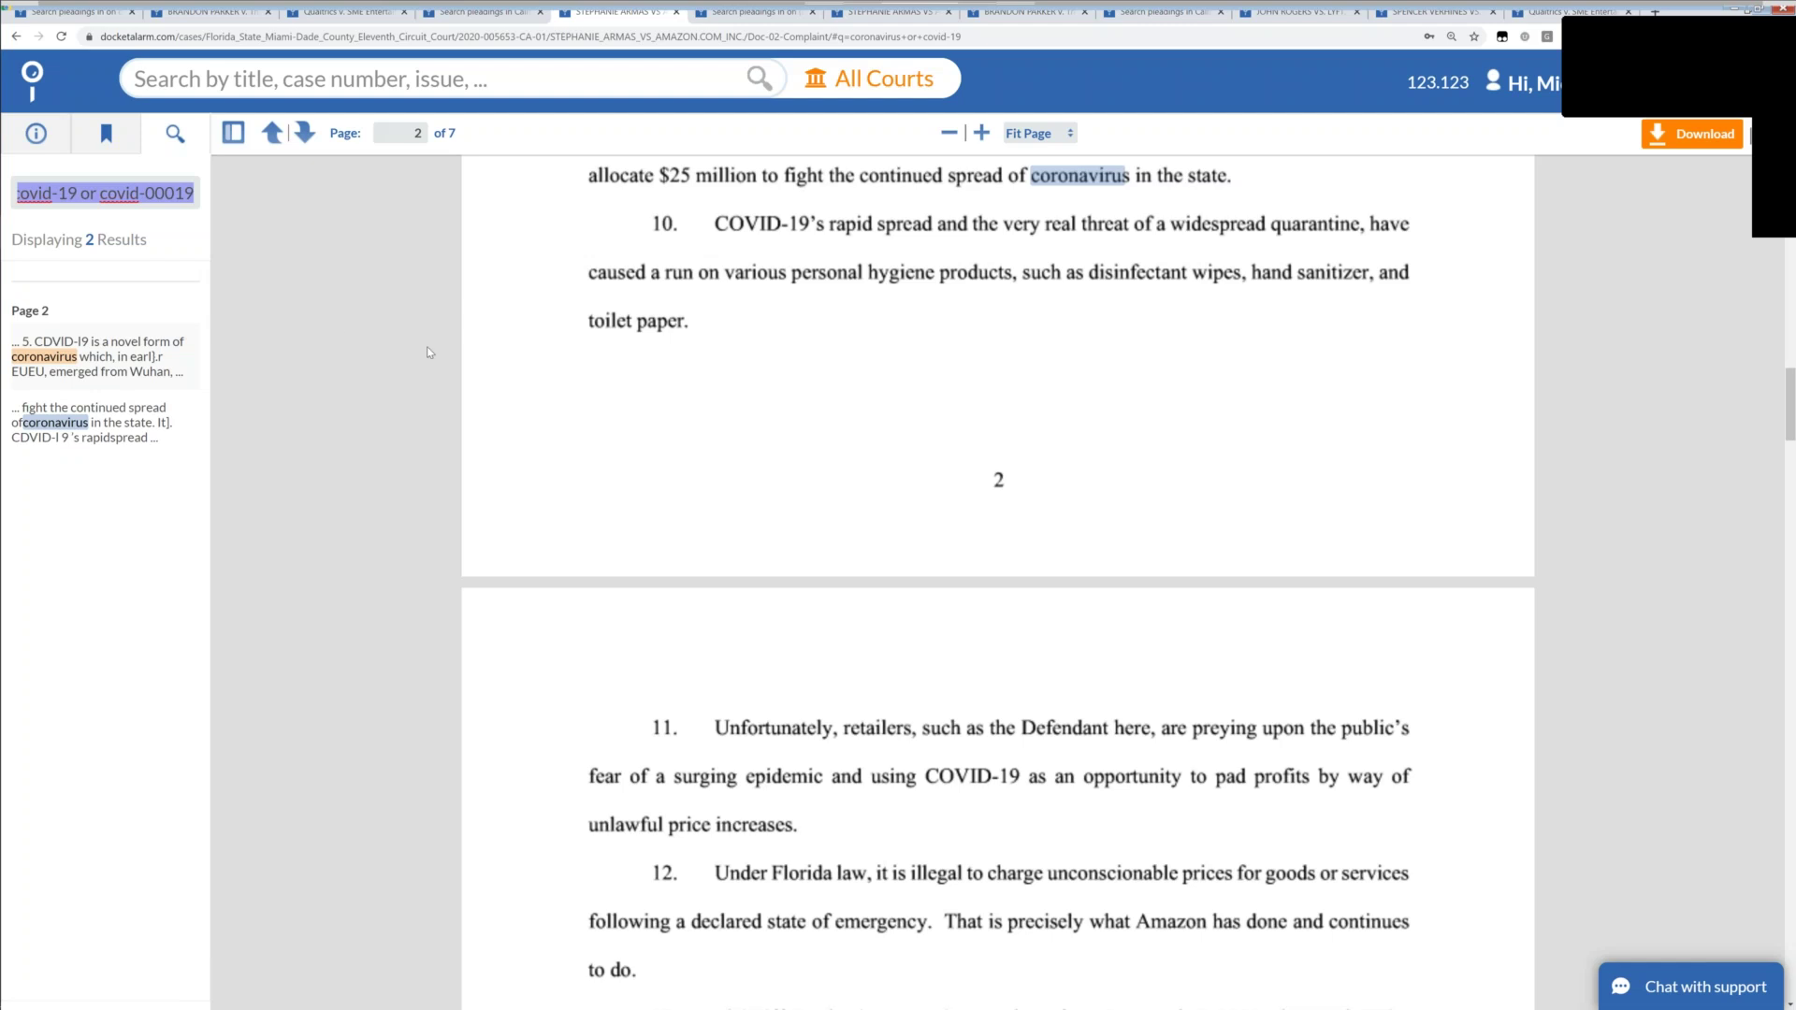
Open the full docket of the Miami-Dade case against Amazon.com from the complaint's case information.
left_click(39, 150)
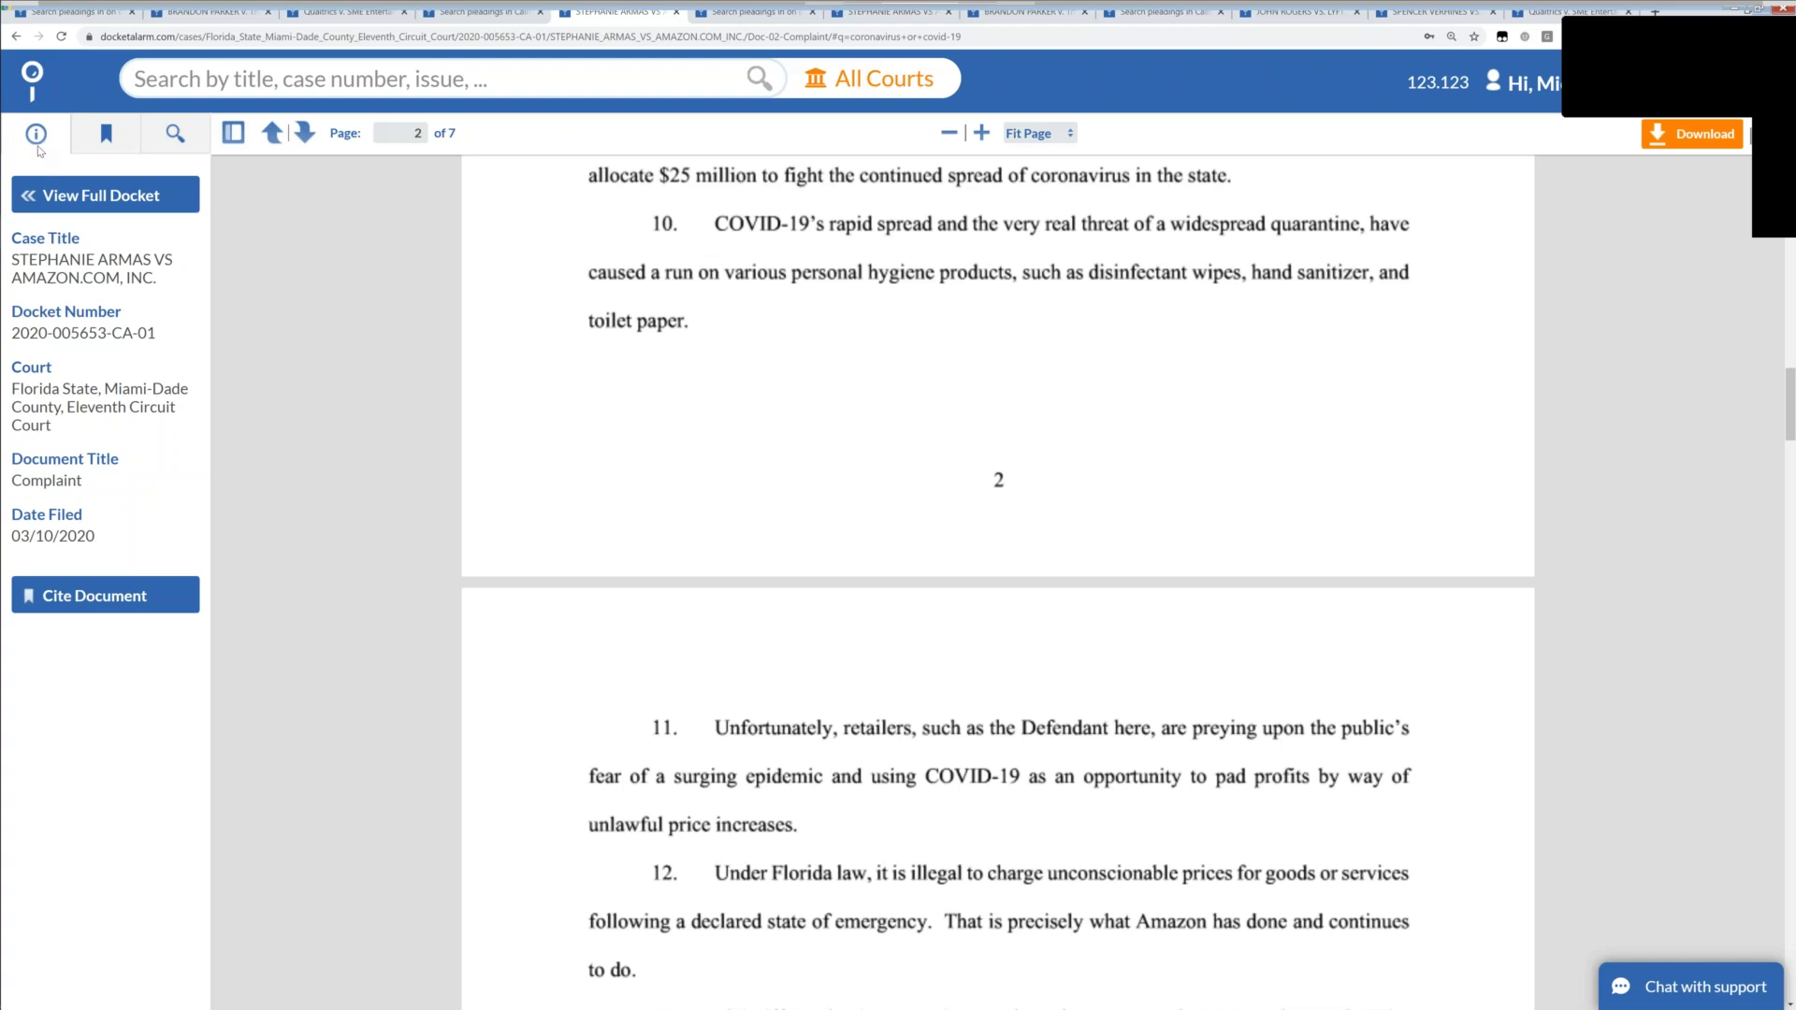
left_click(97, 201)
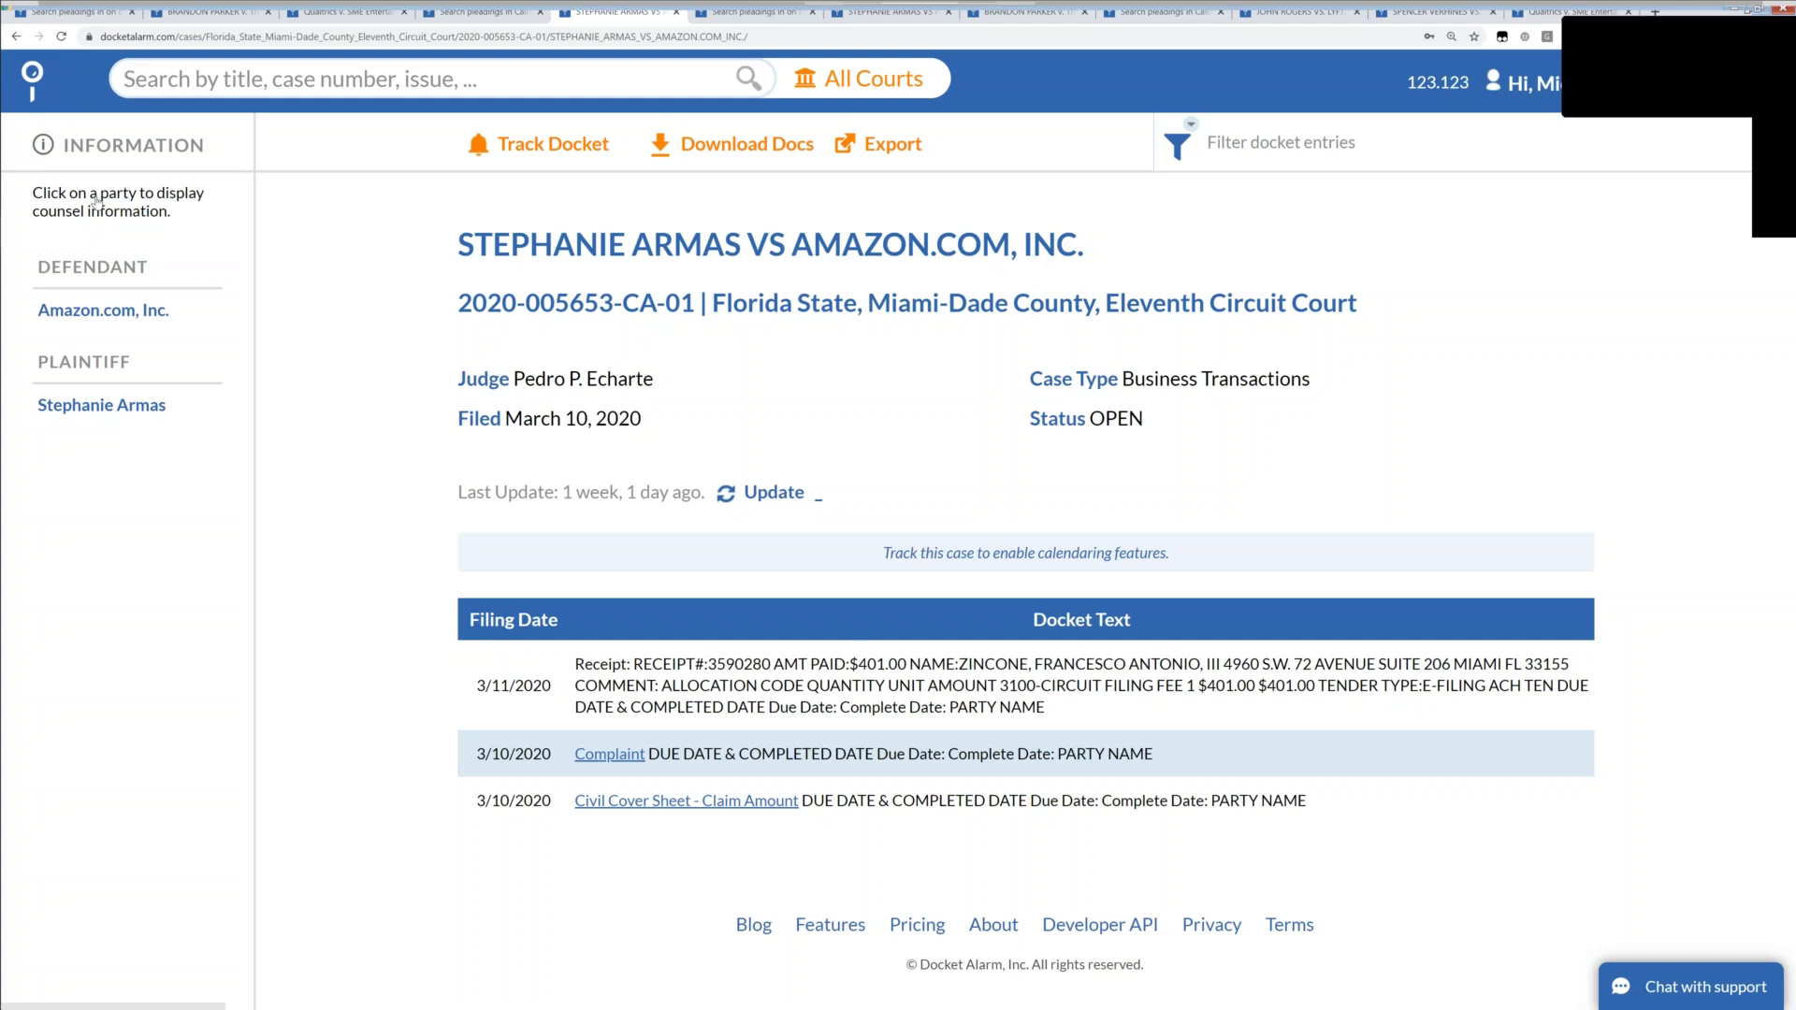
Return to the coronavirus pleadings results for all courts and look over the court list and the complaints found.
mouse_move(3, 9)
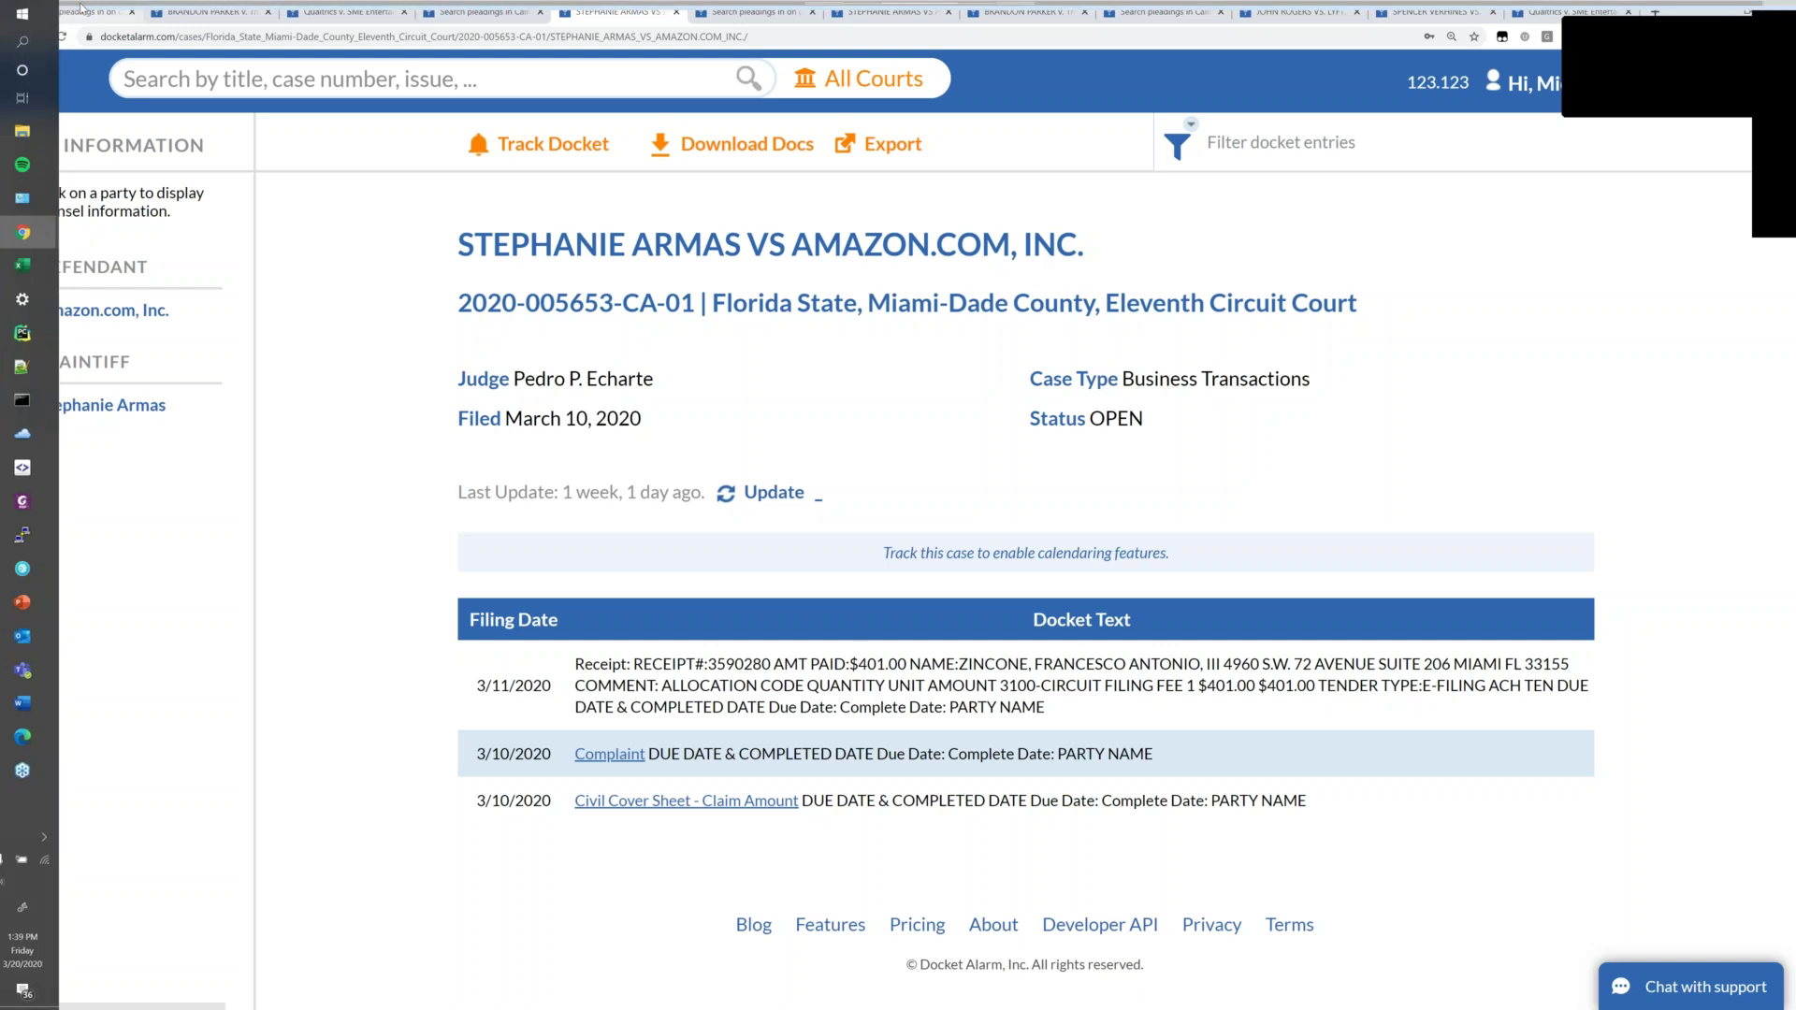
left_click(80, 9)
scroll(919, 531, "down", 1)
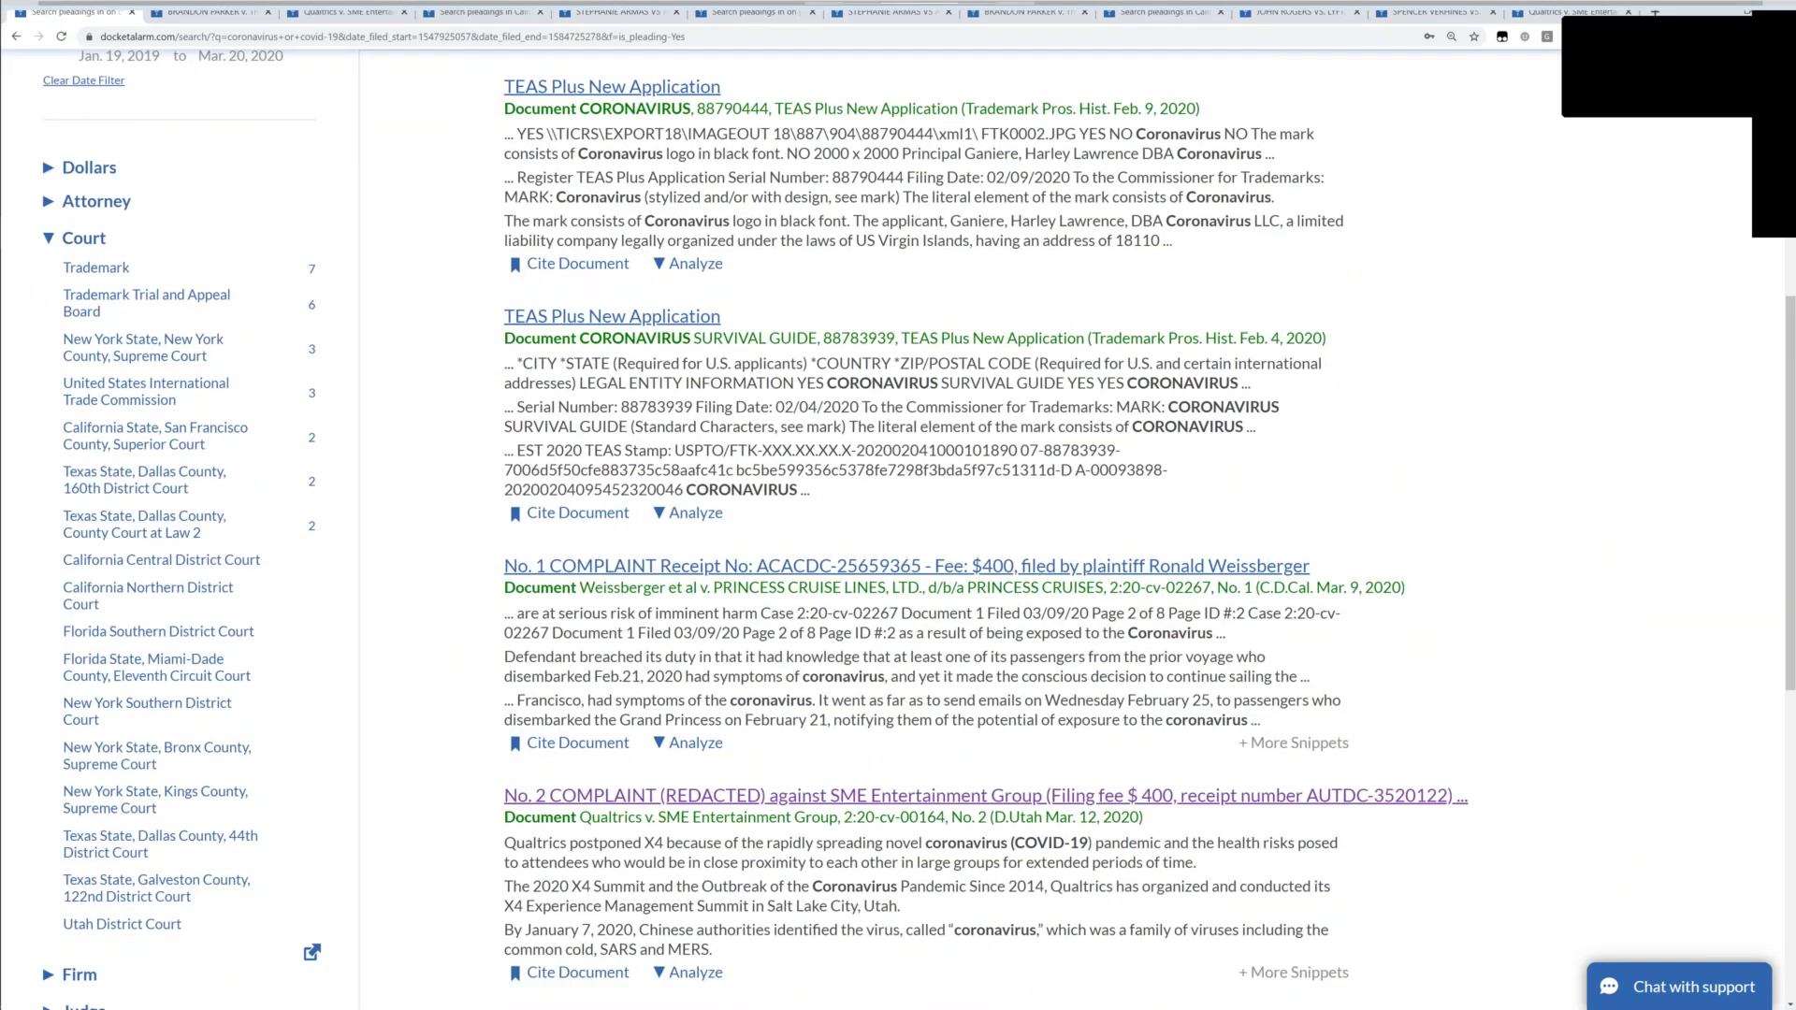
scroll(919, 531, "down", 4)
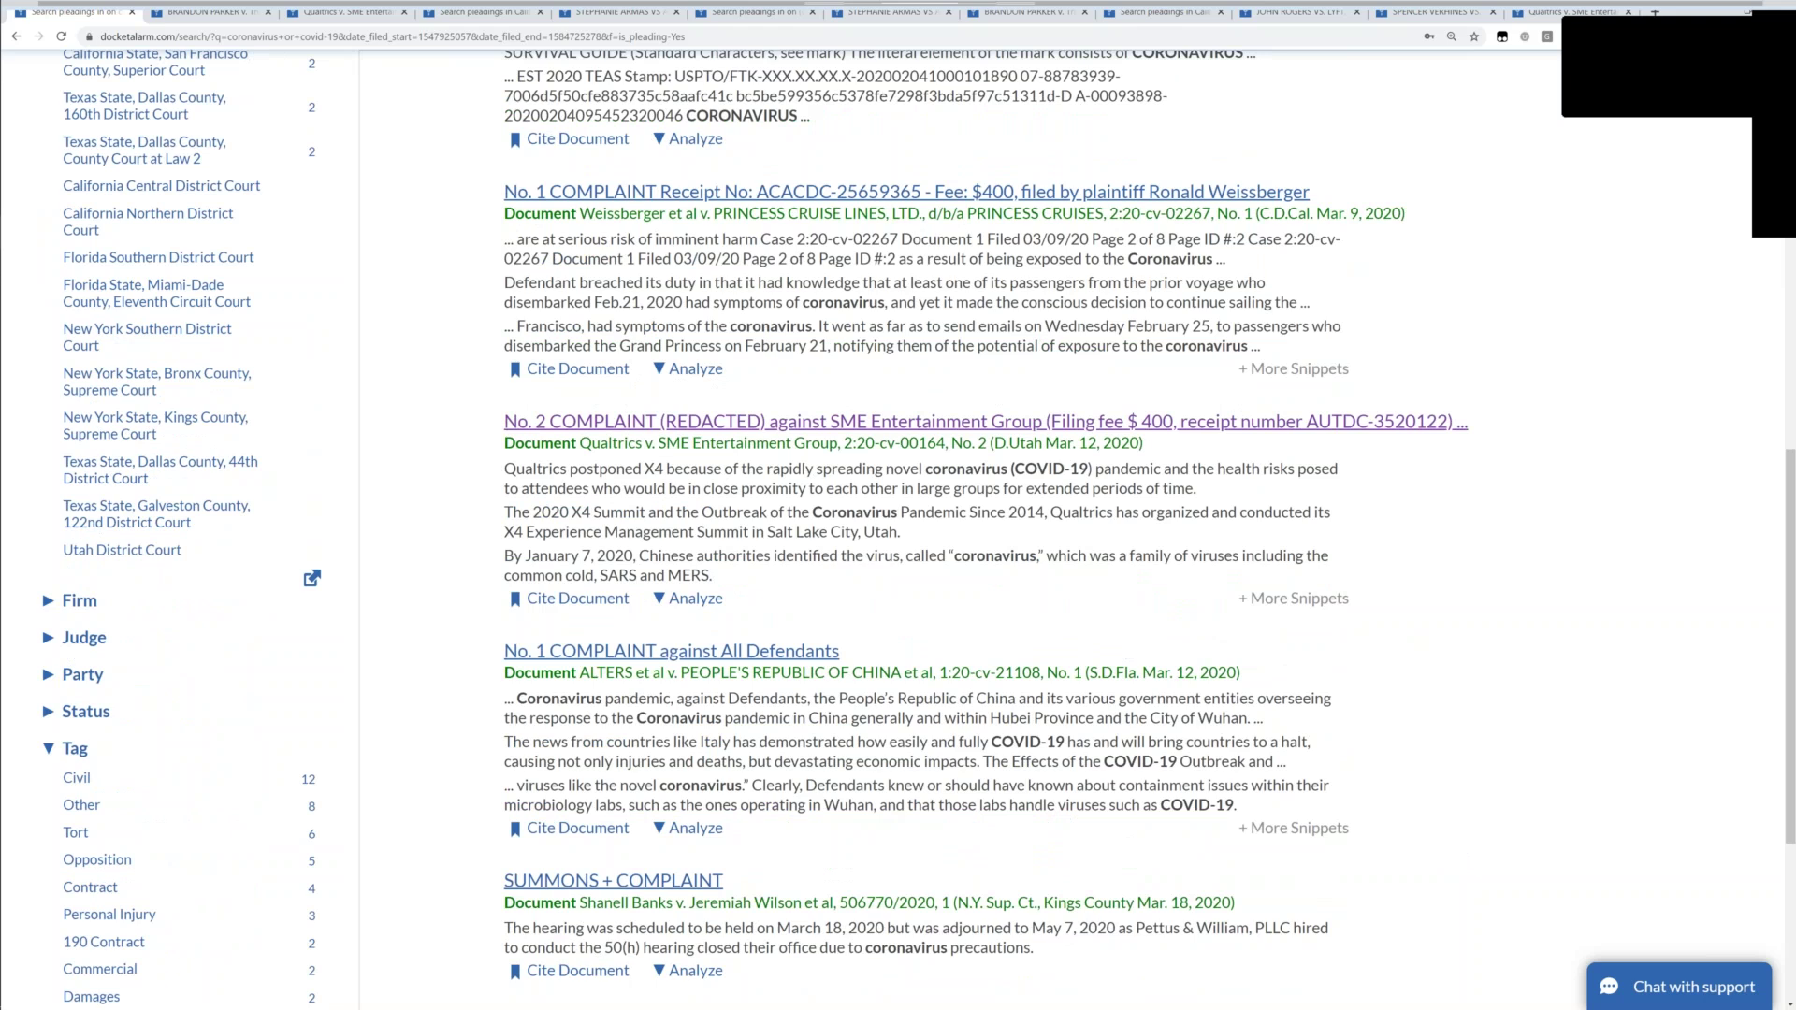
scroll(918, 531, "down", 1)
scroll(595, 167, "up", 10)
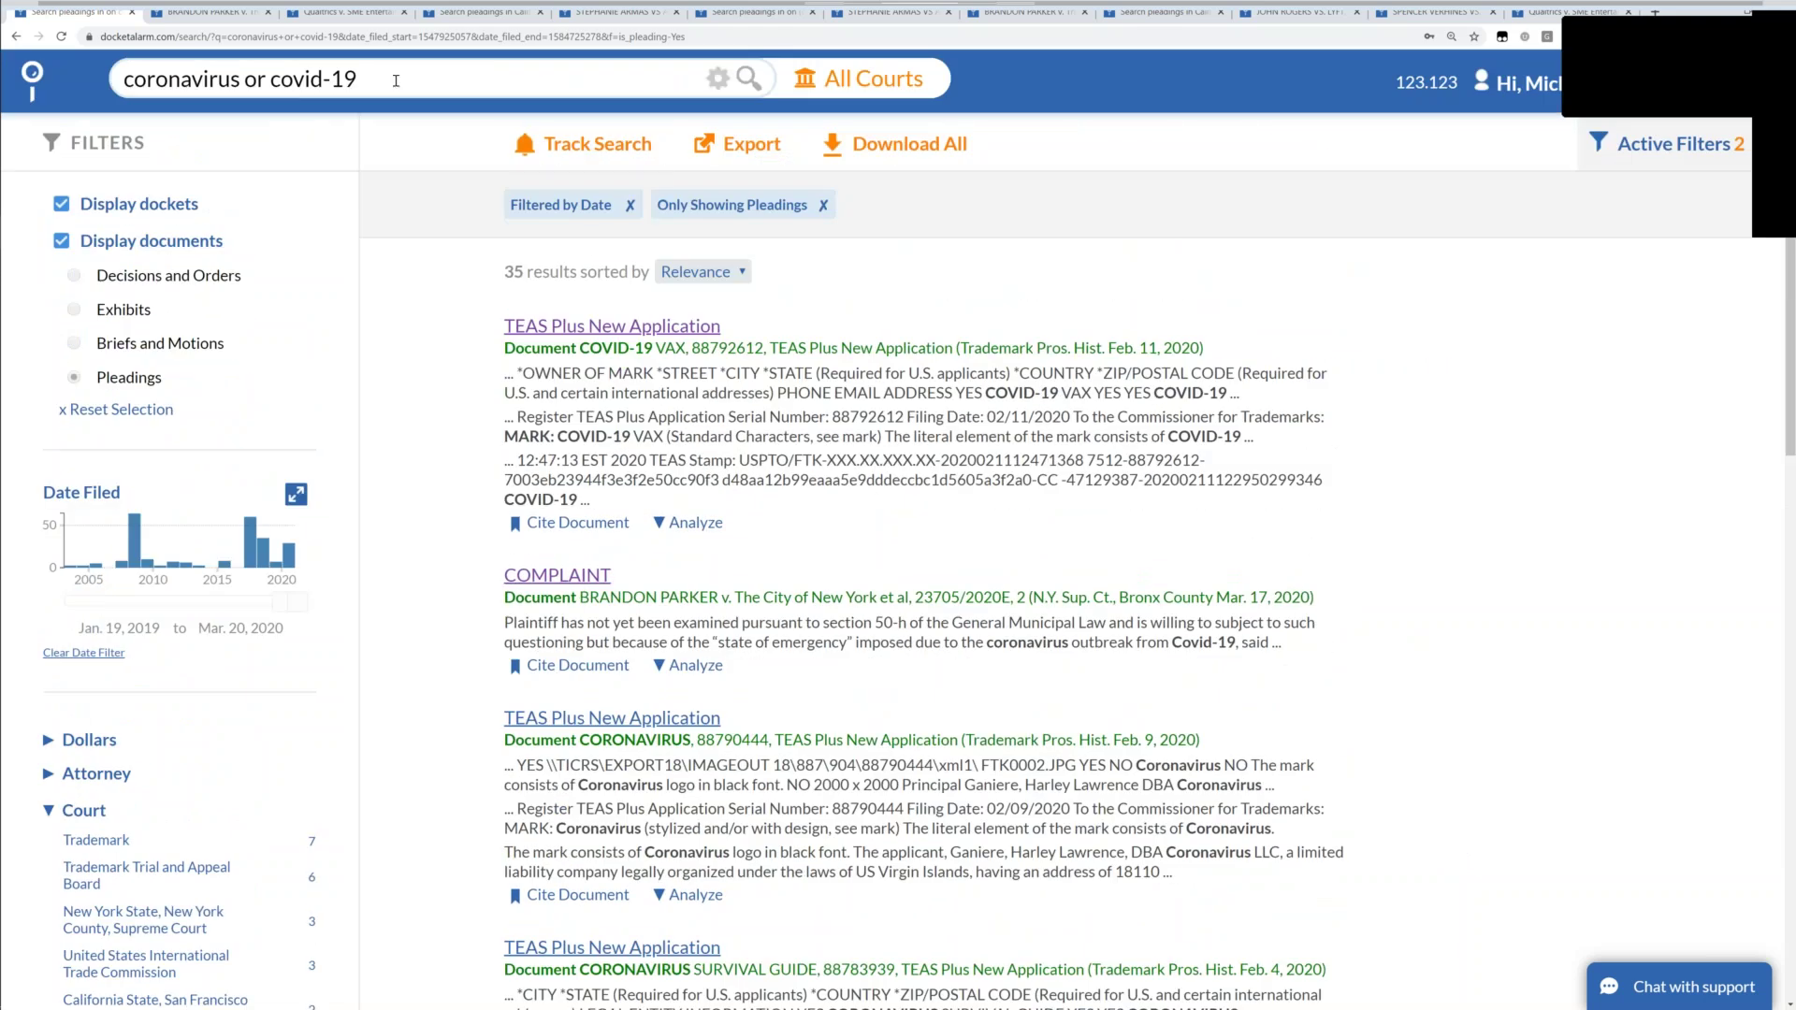
Open the tracking options for the "coronavirus or covid-19" pleadings search.
left_click(607, 151)
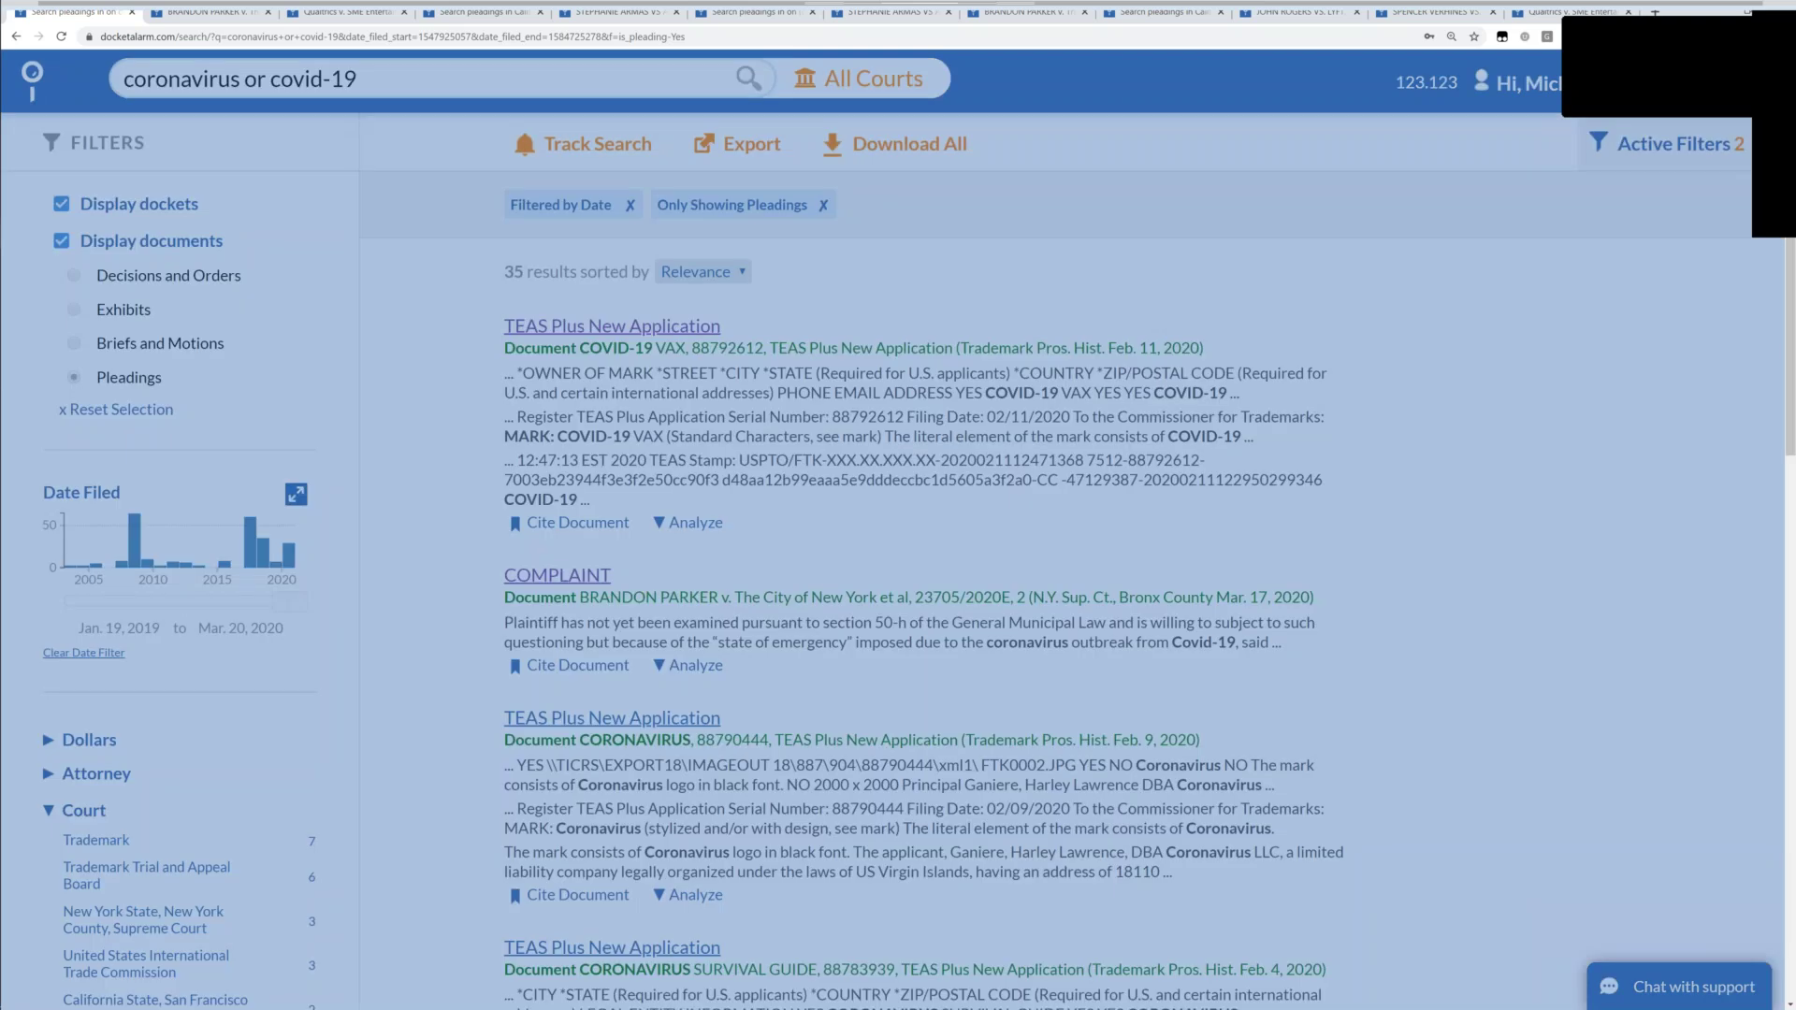
key("ctrl+Tab")
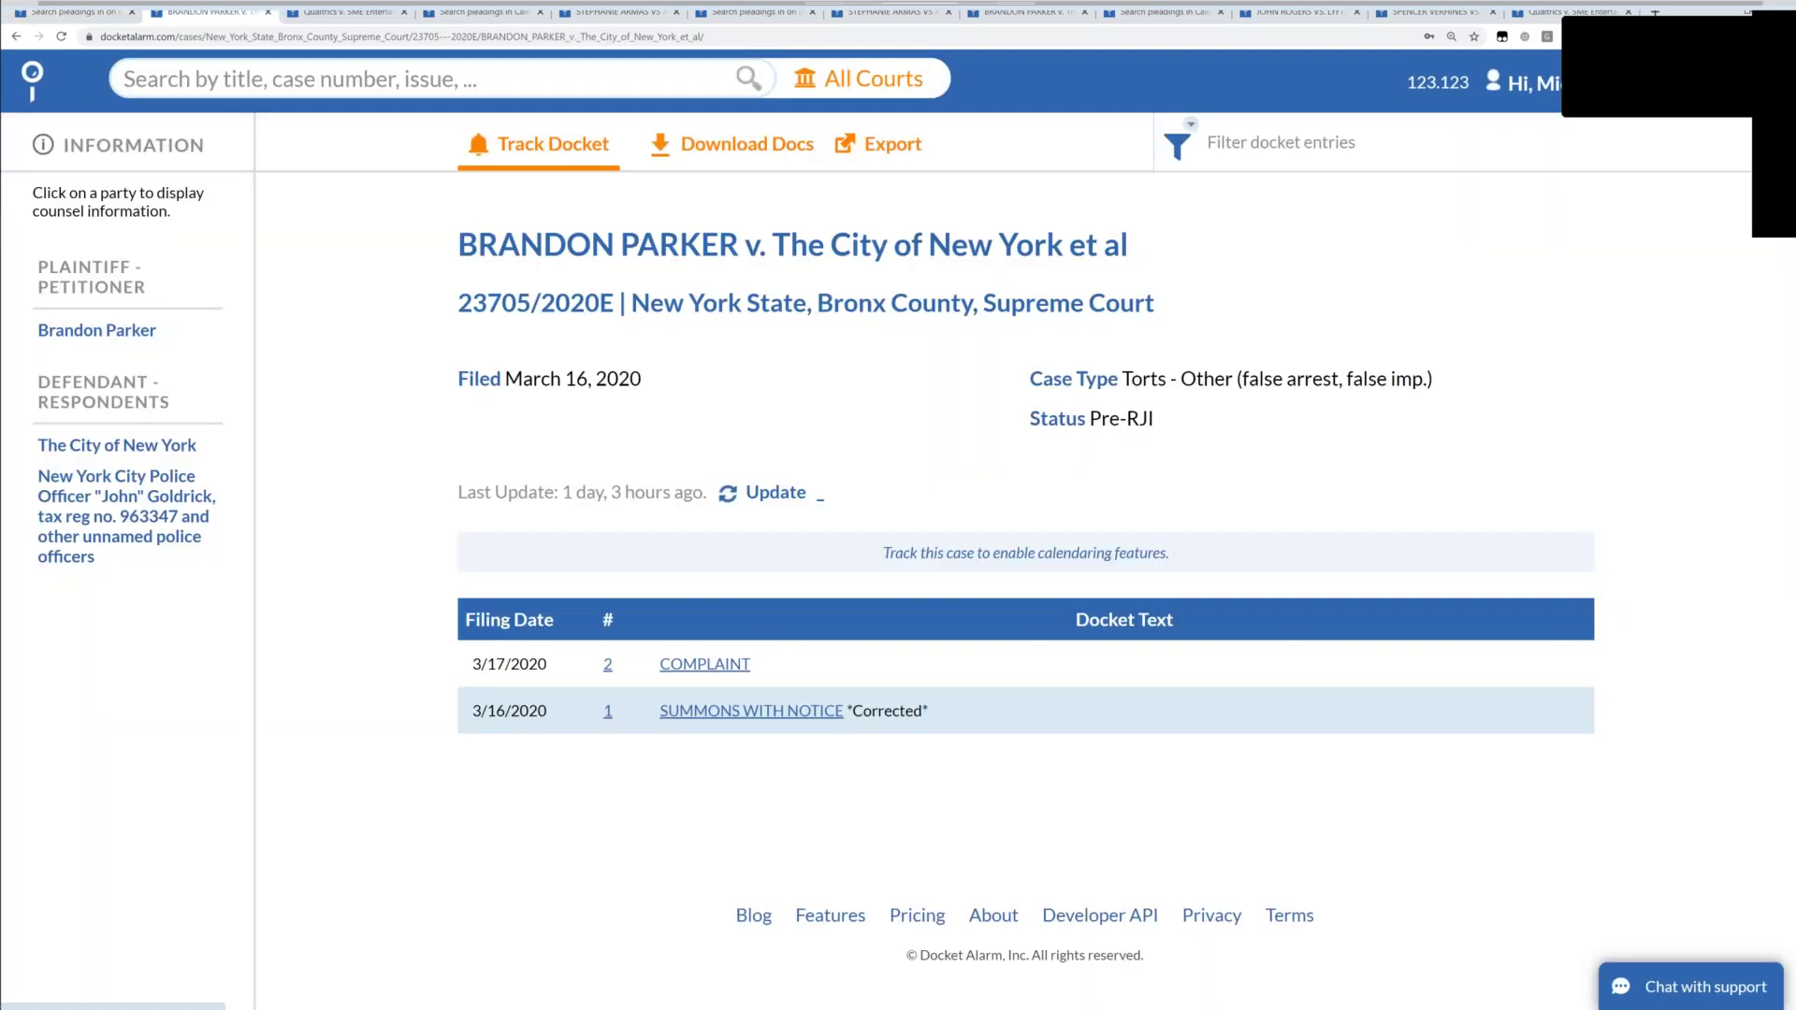
key("ctrl+shift+Tab")
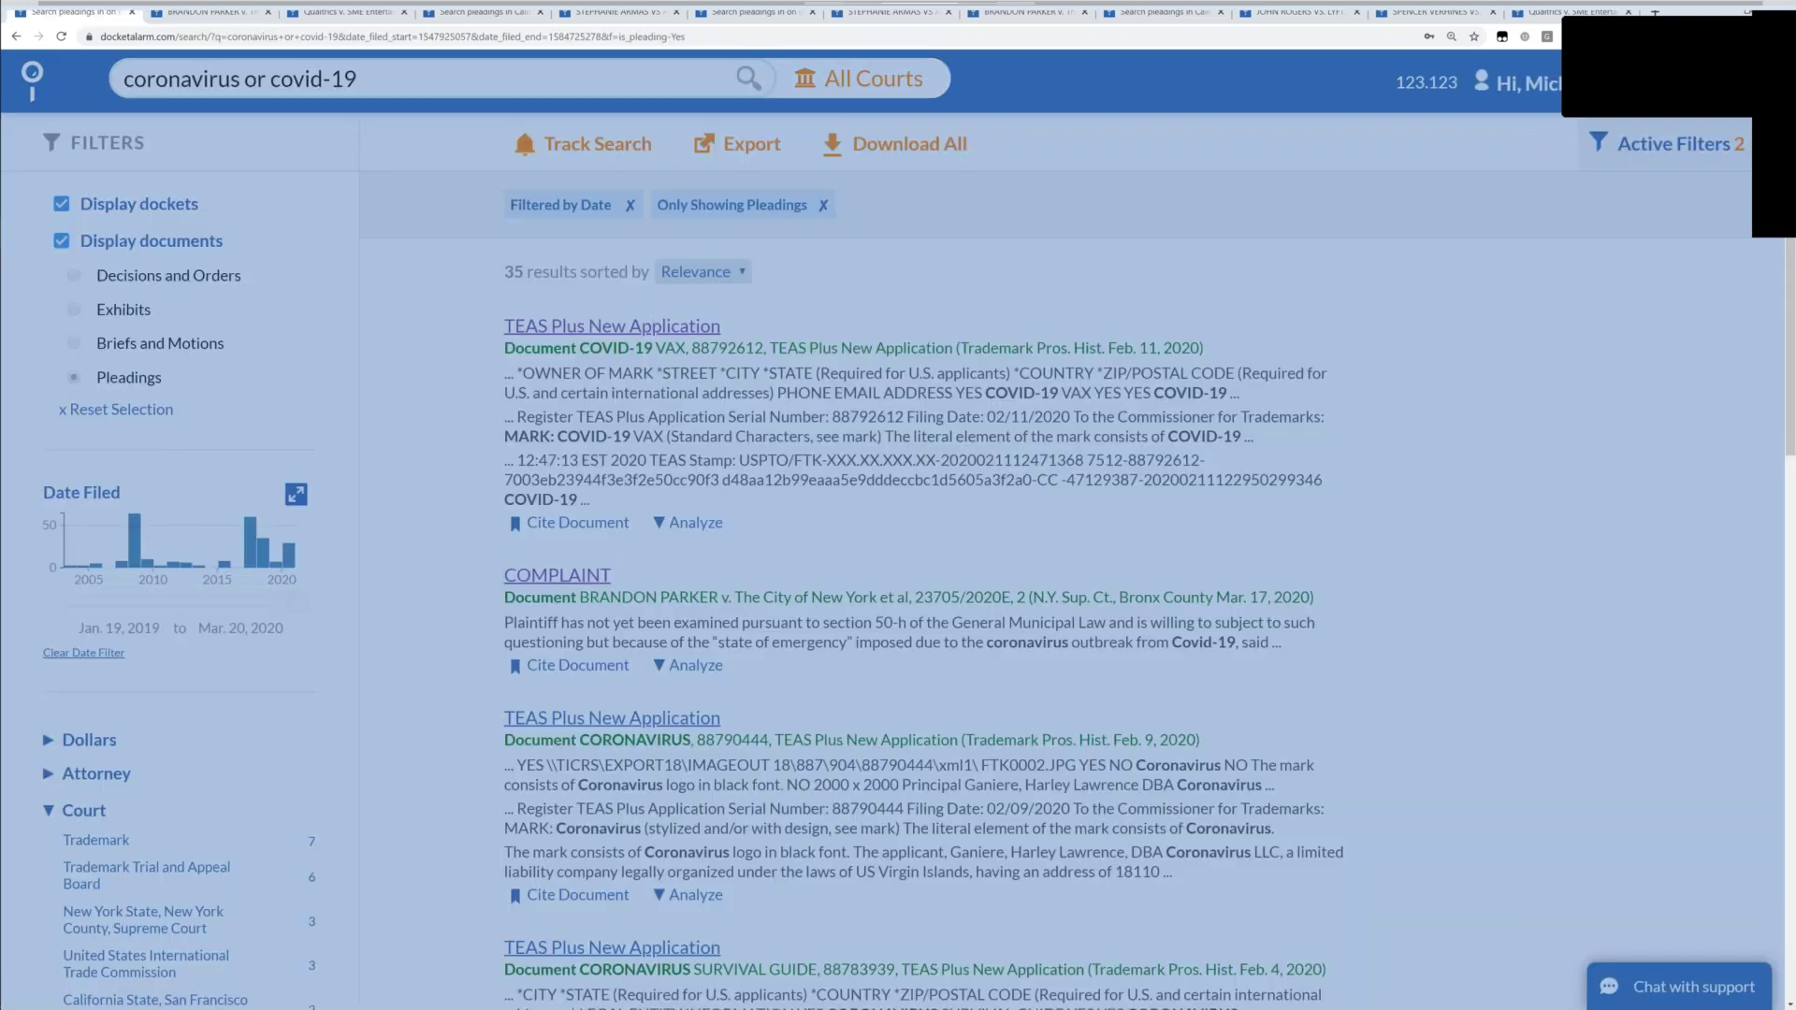
Replace the City of New York docket with the Docket Alarm dashboard by loading docketalarm.com in its tab.
key("ctrl+Tab")
key("ctrl+l")
type("d")
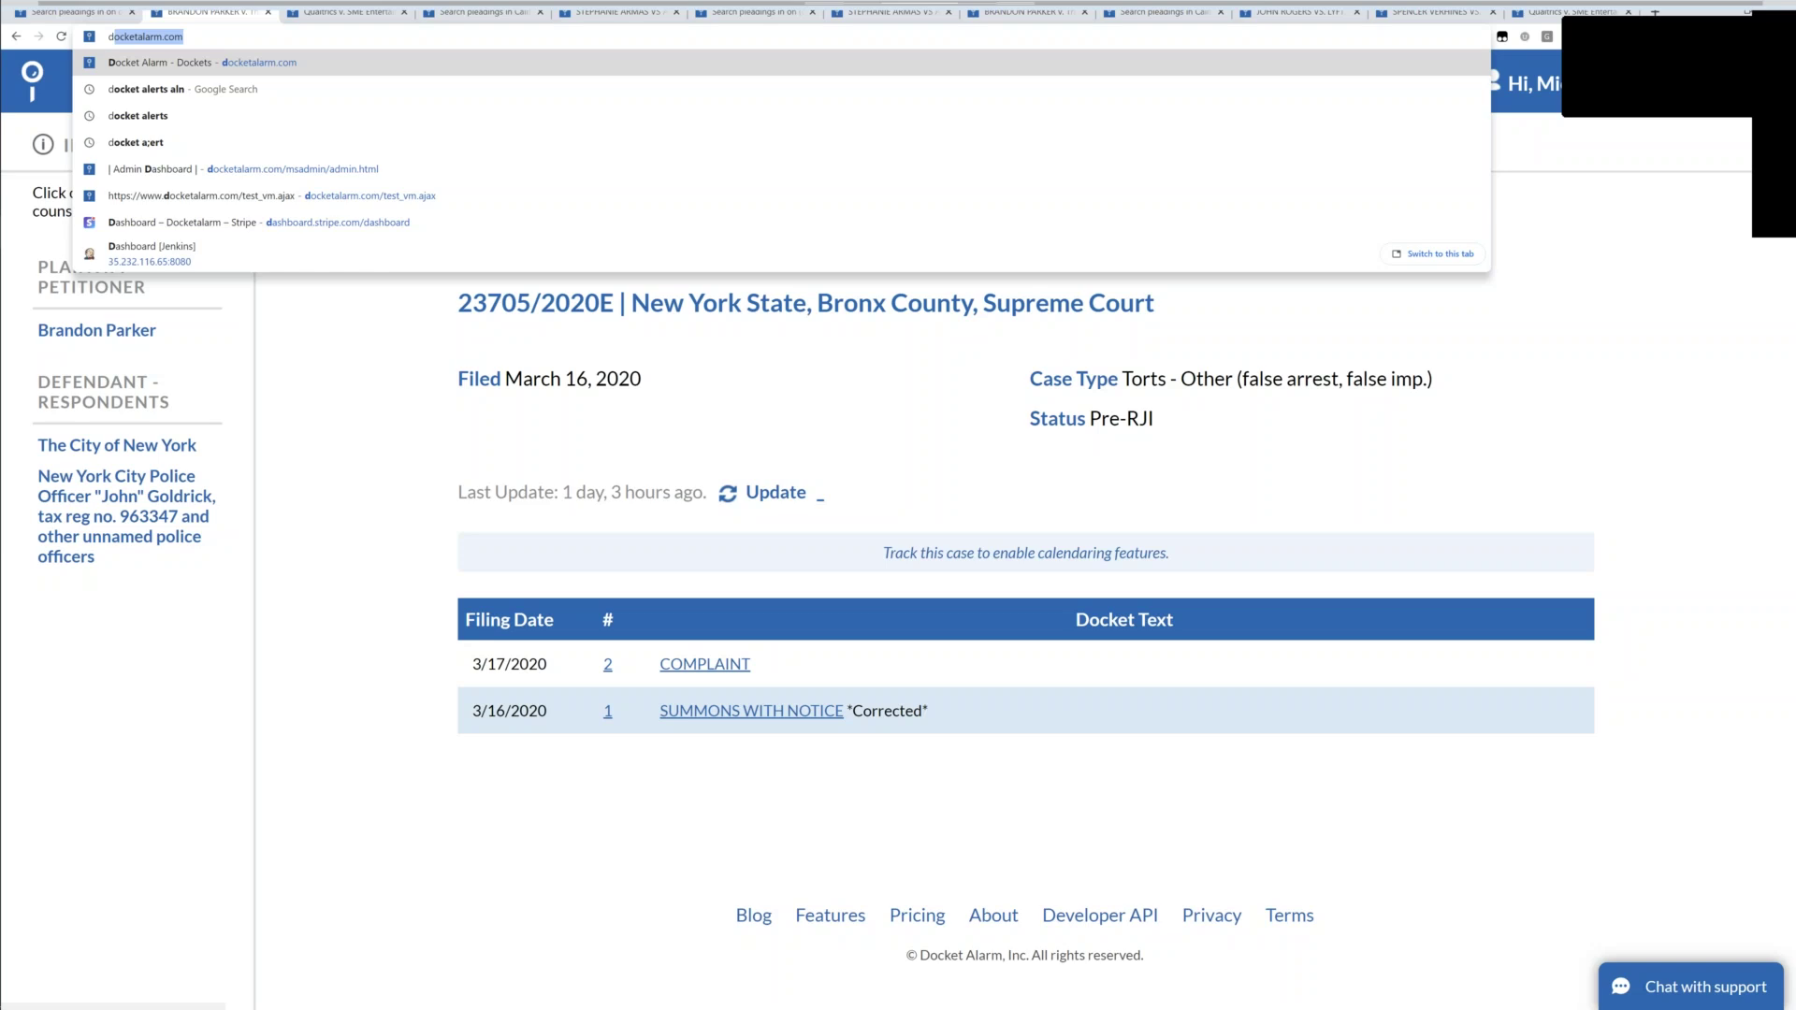
left_click(689, 411)
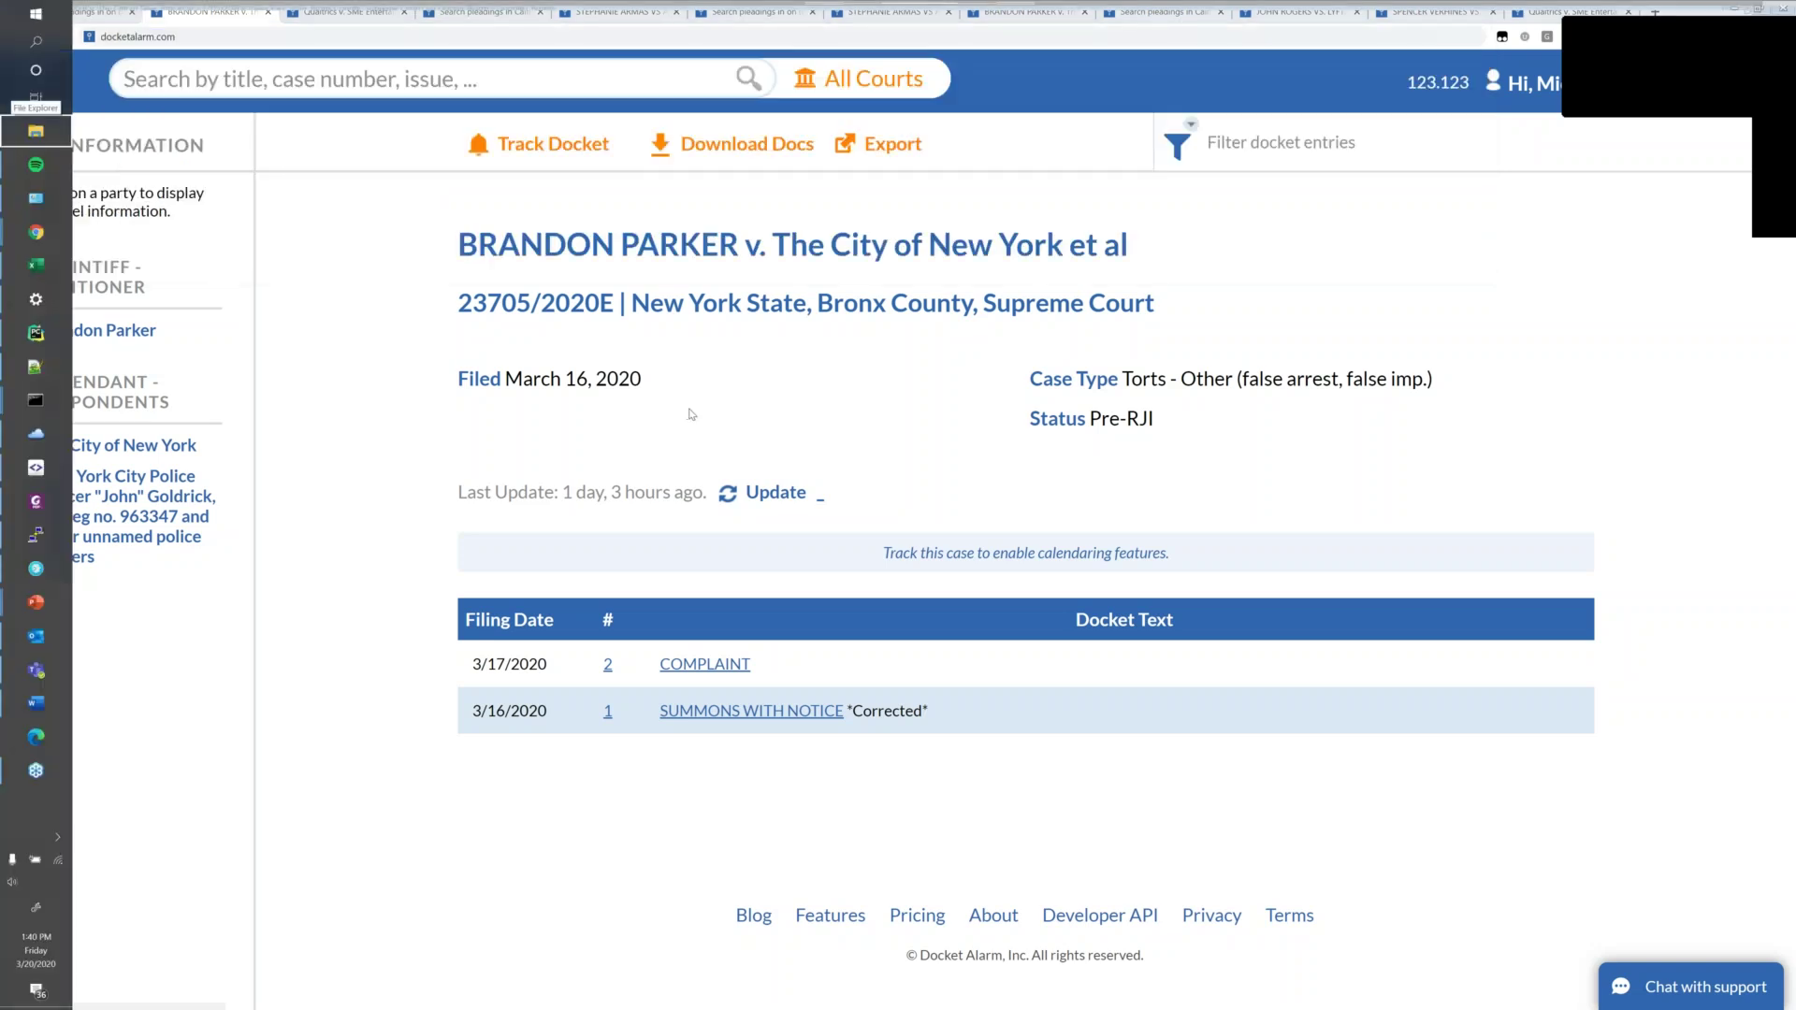
key("Return")
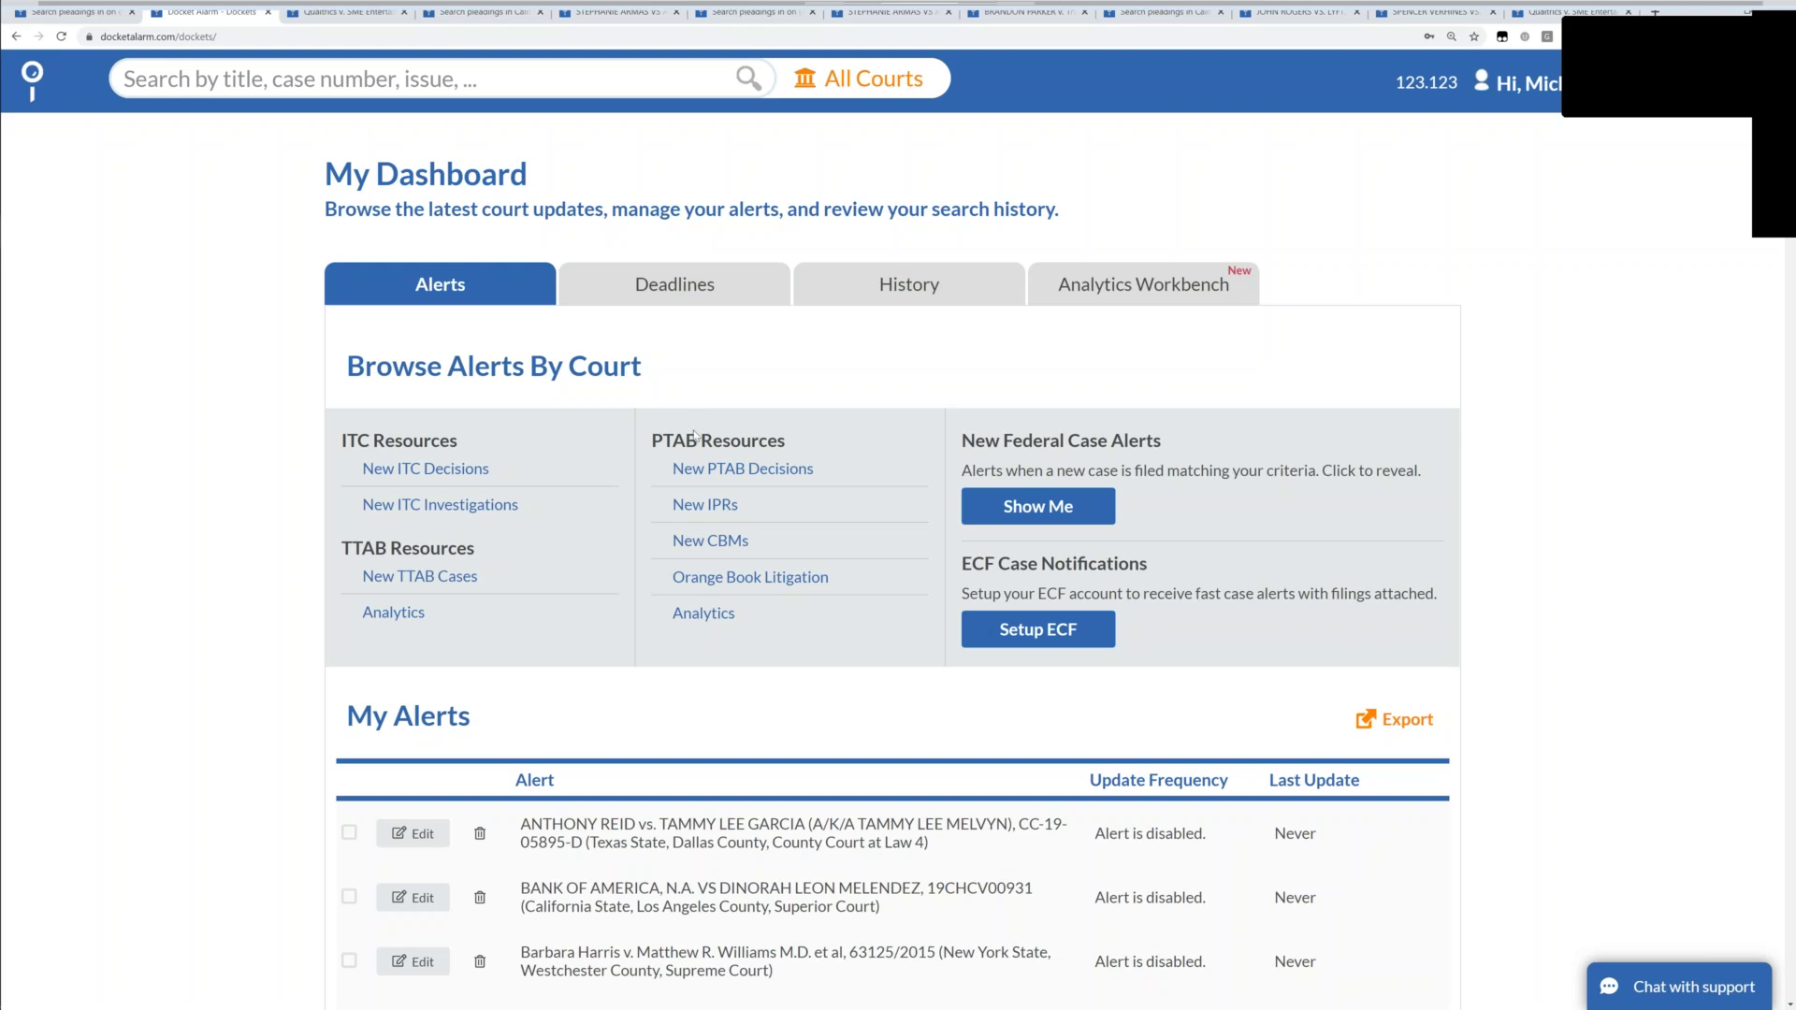
Open the PTAB analytics from the dashboard and review the "What is happening at the PTAB?" overview down to Top Case Types.
left_click(748, 624)
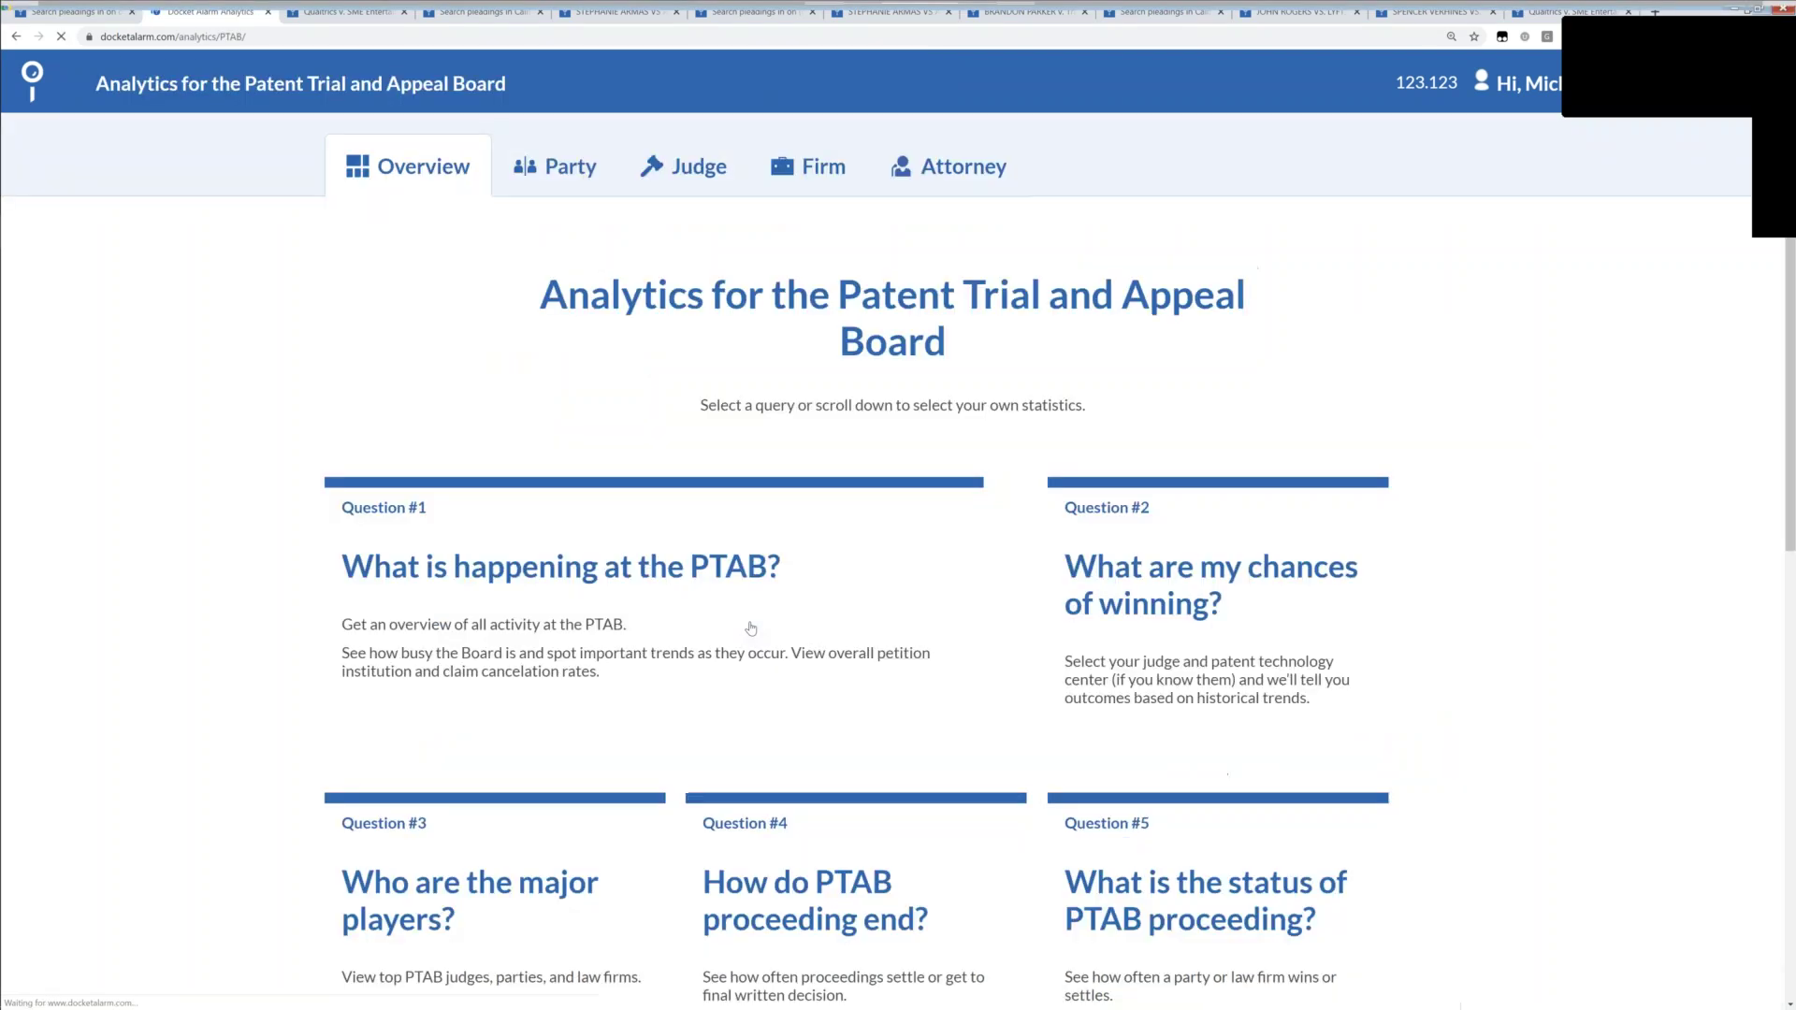
left_click(749, 623)
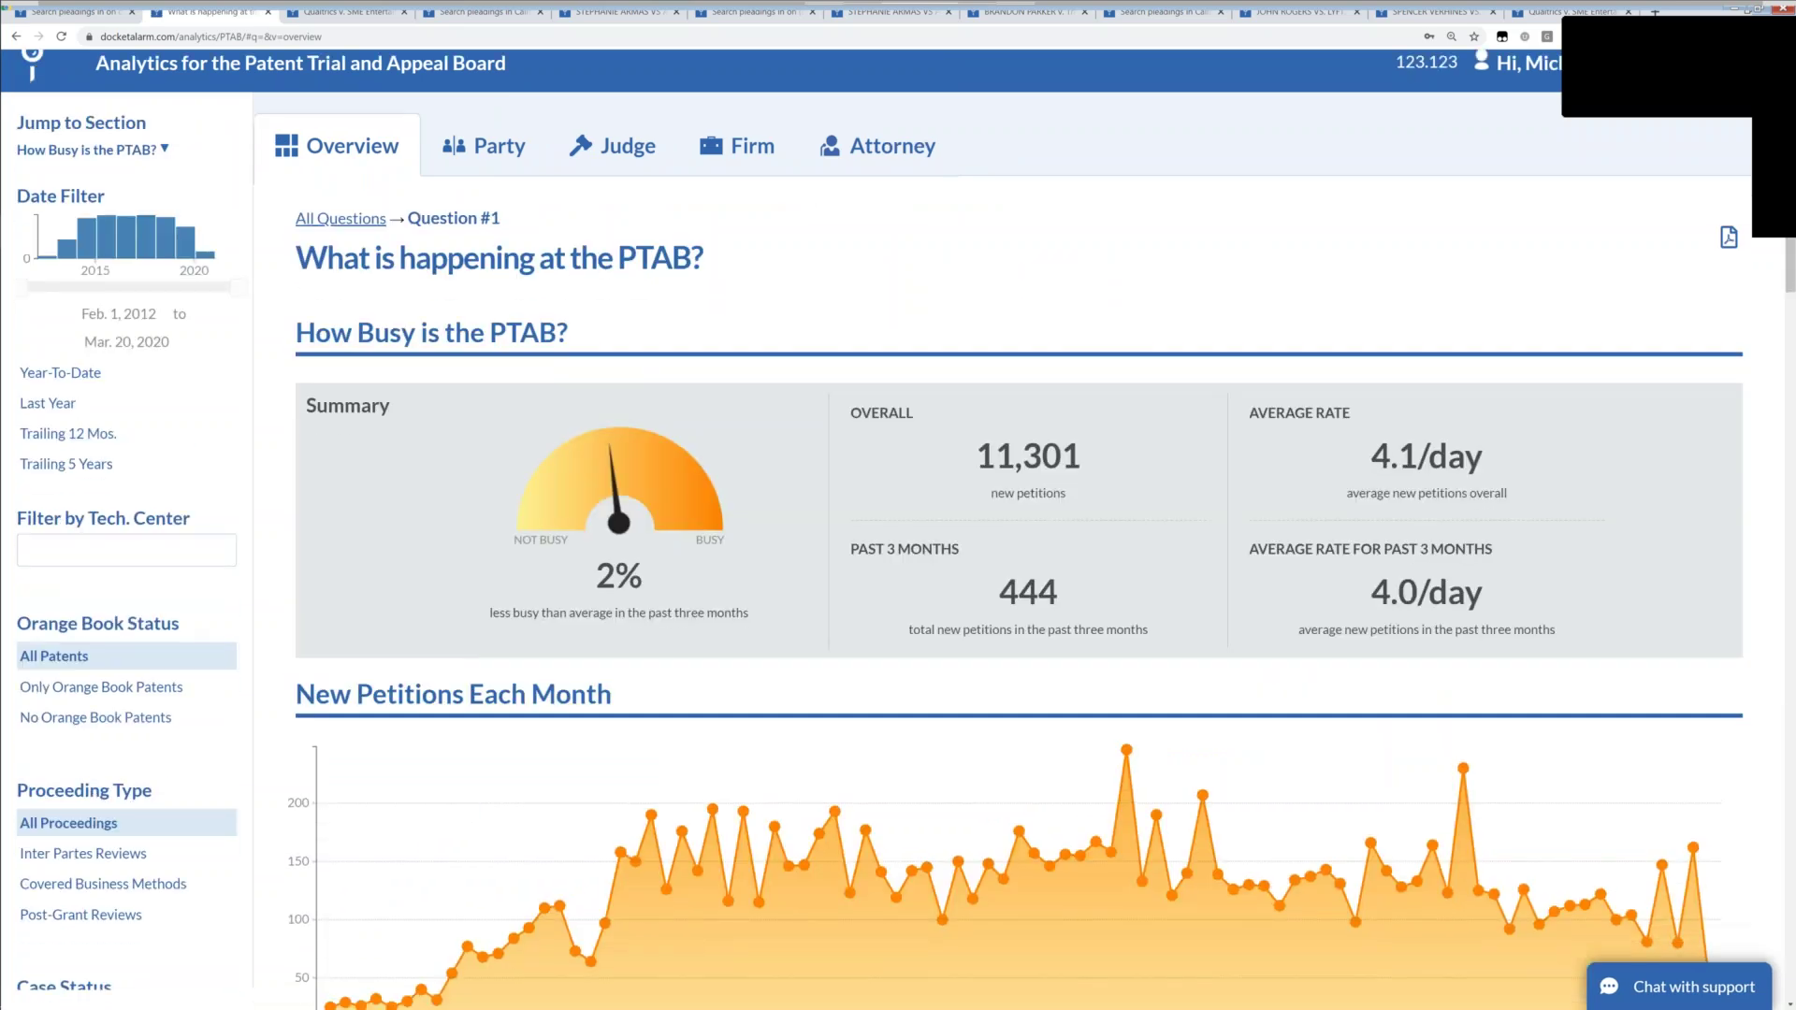
scroll(935, 562, "down", 2)
scroll(935, 561, "down", 3)
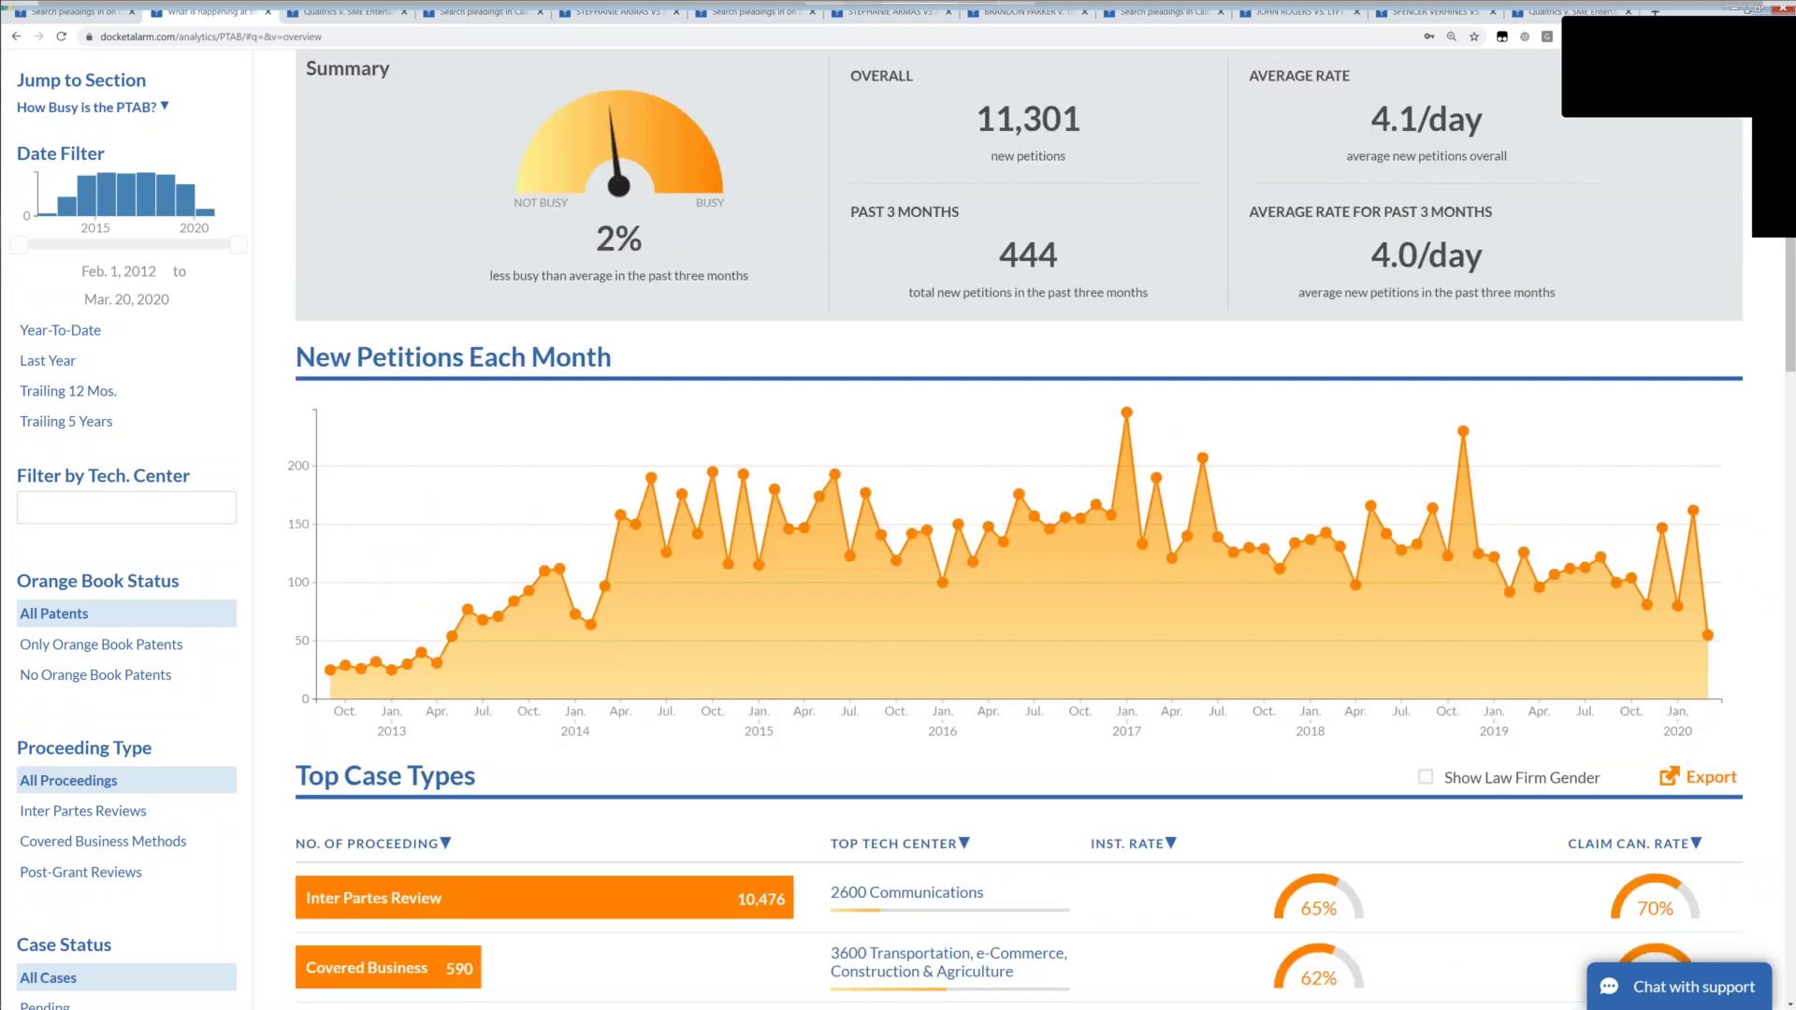
scroll(935, 562, "down", 3)
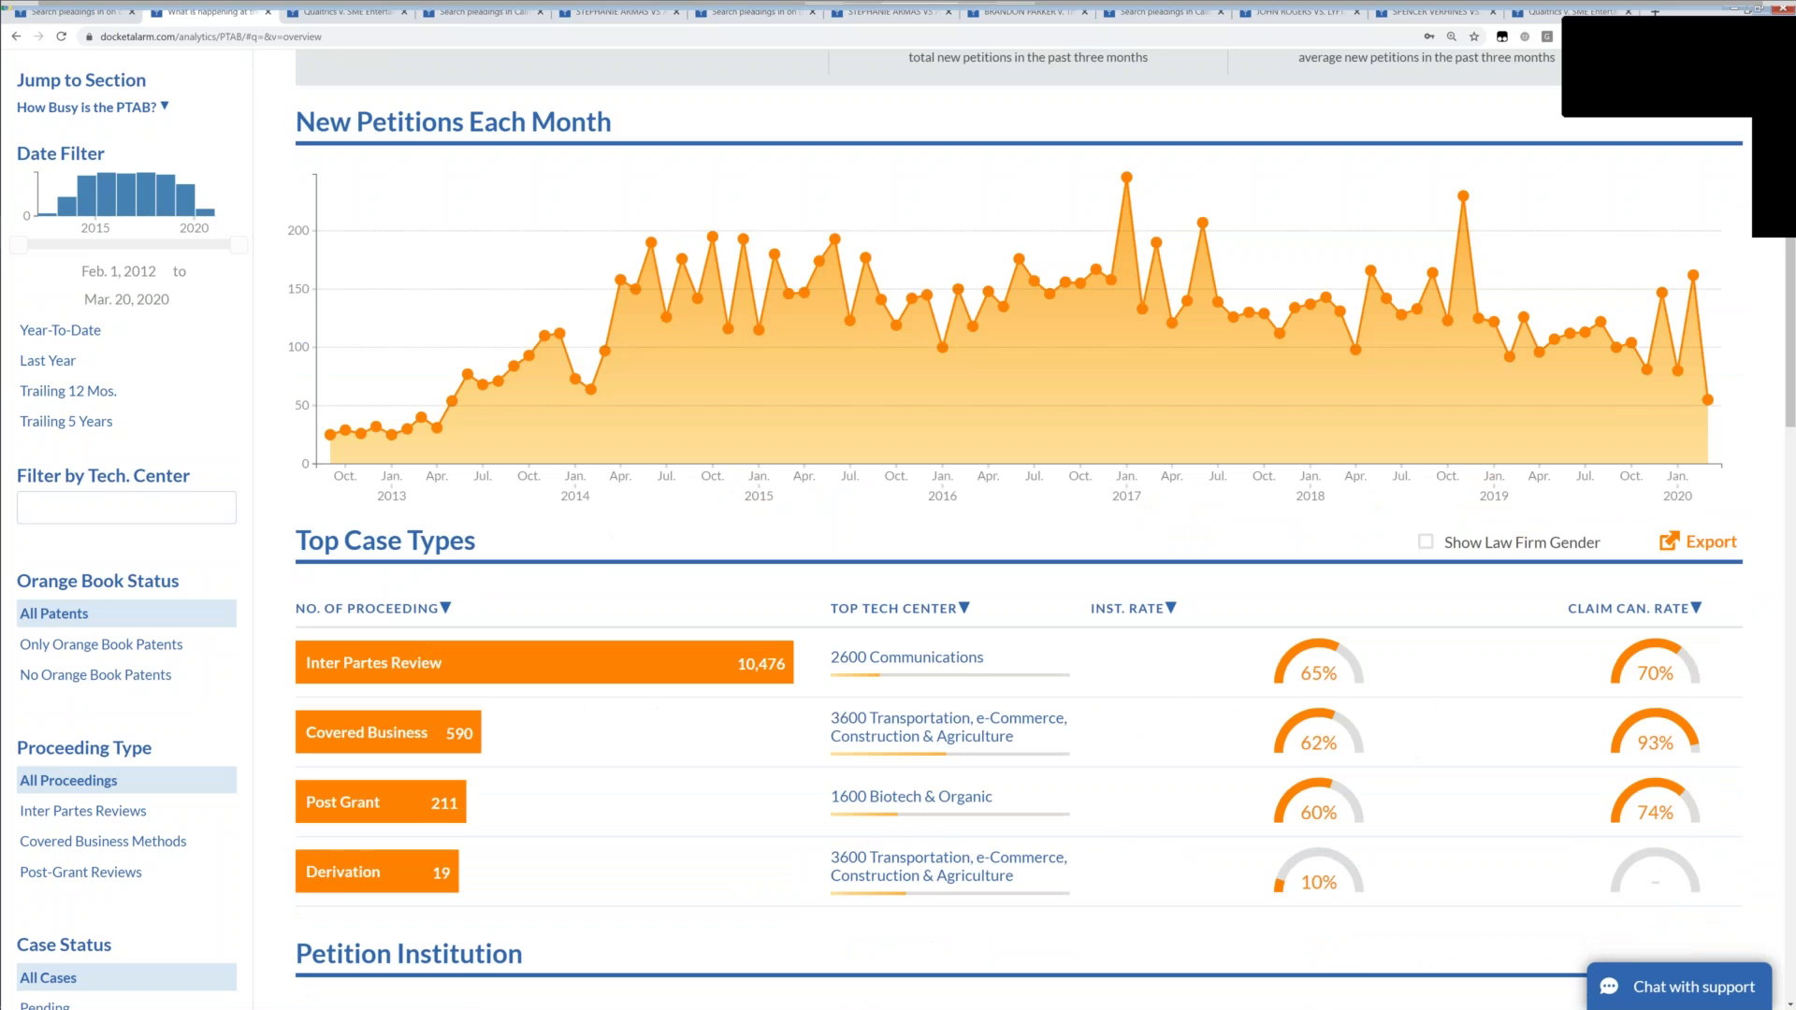
Examine the PTAB overview's Top Case Types and the Petition Institution charts, including the all-time breakdown and month-to-month histogram.
scroll(1015, 524, "down", 5)
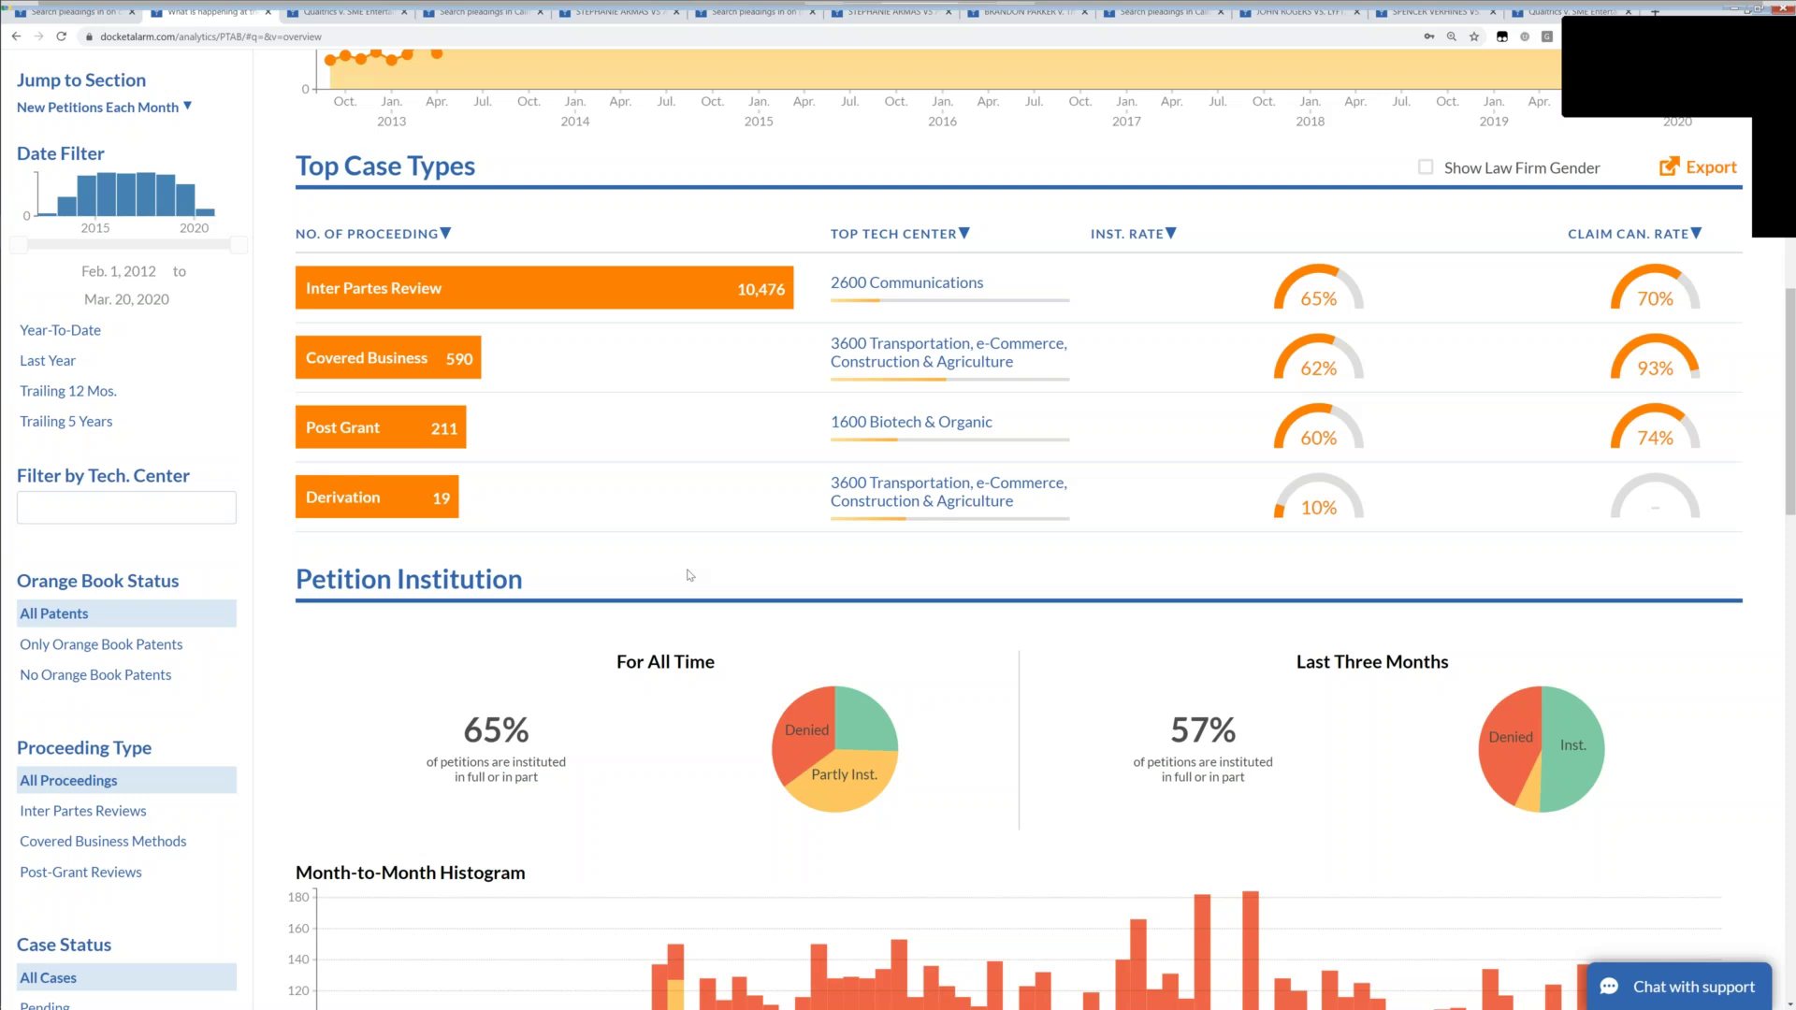
scroll(689, 575, "down", 1)
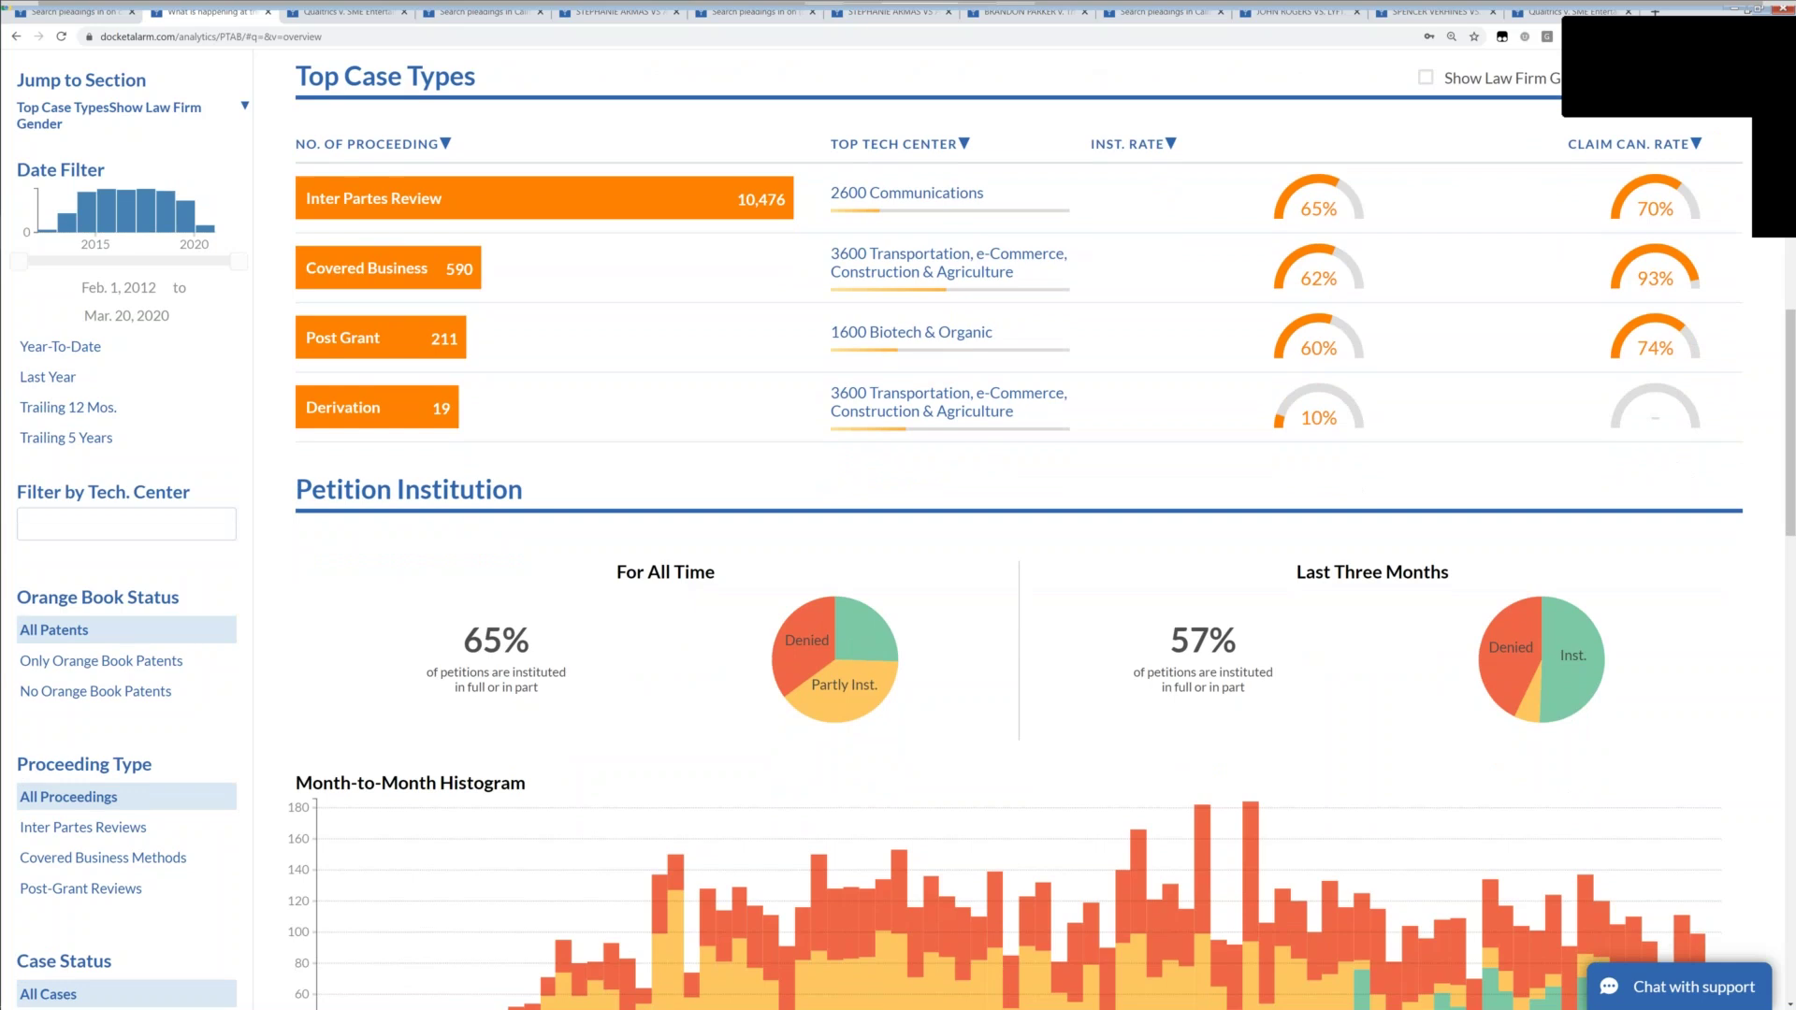
scroll(1018, 529, "down", 1)
scroll(1017, 528, "up", 4)
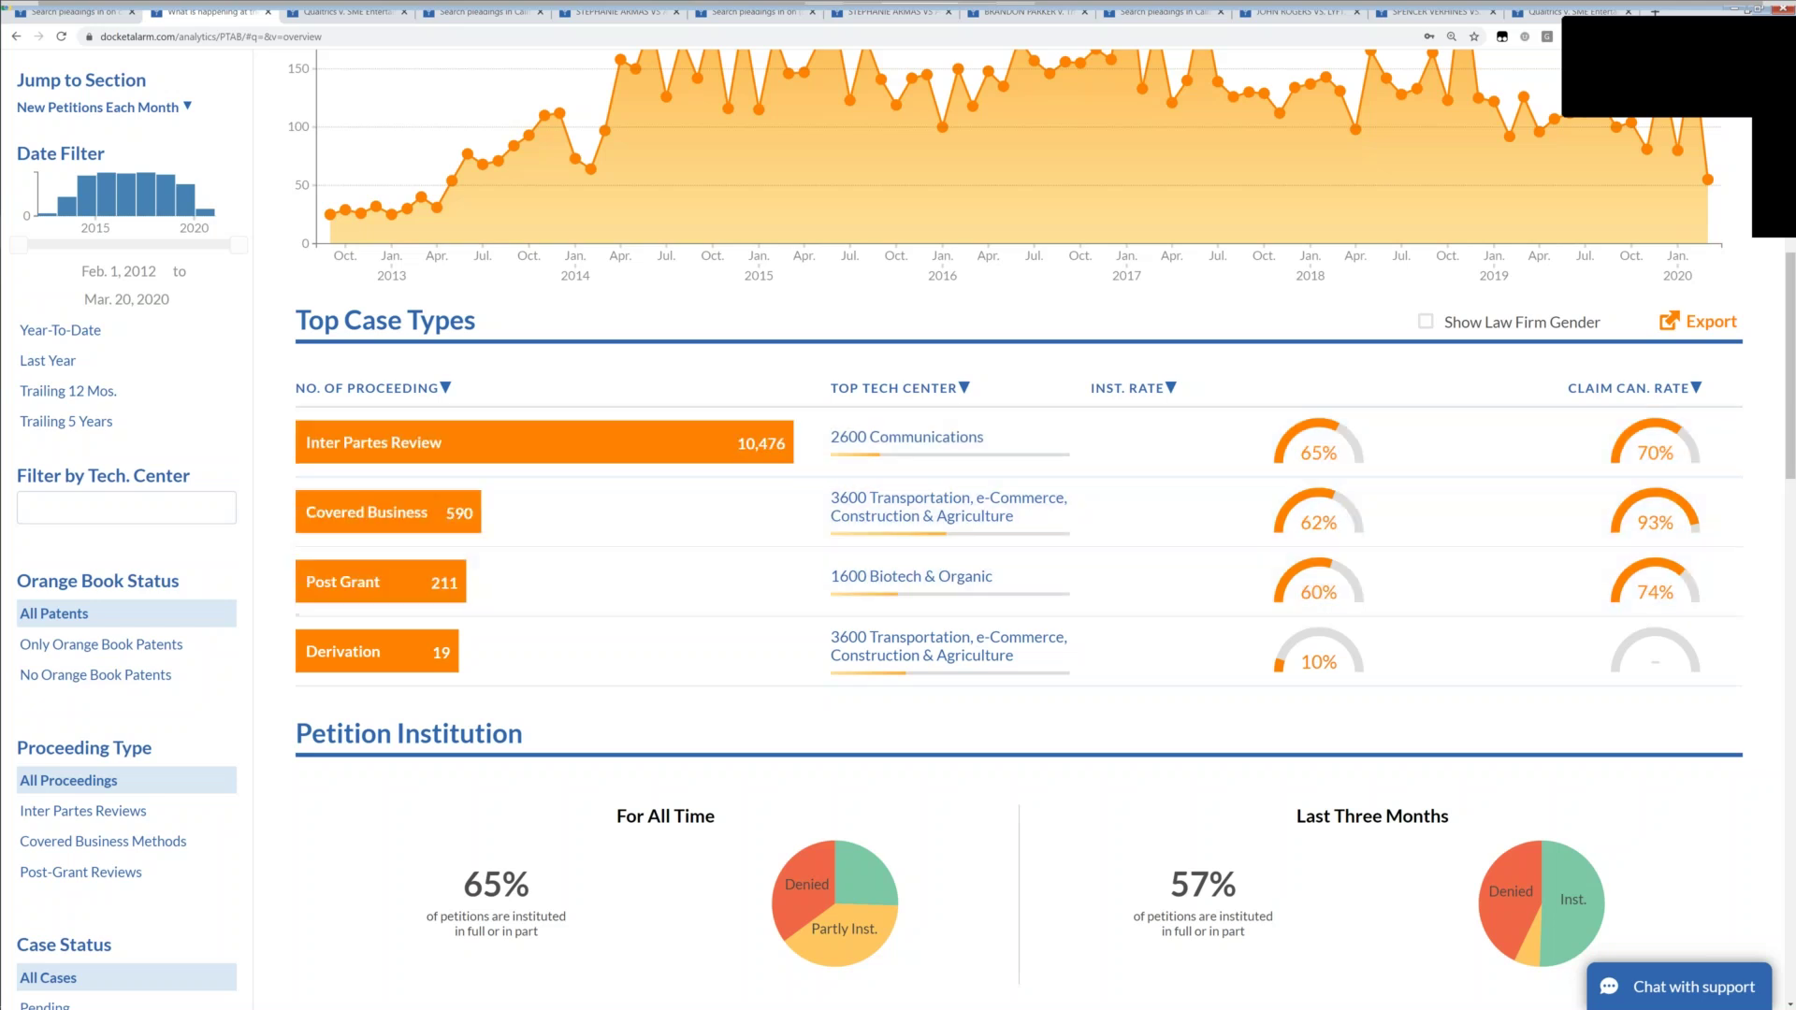
scroll(1016, 529, "down", 3)
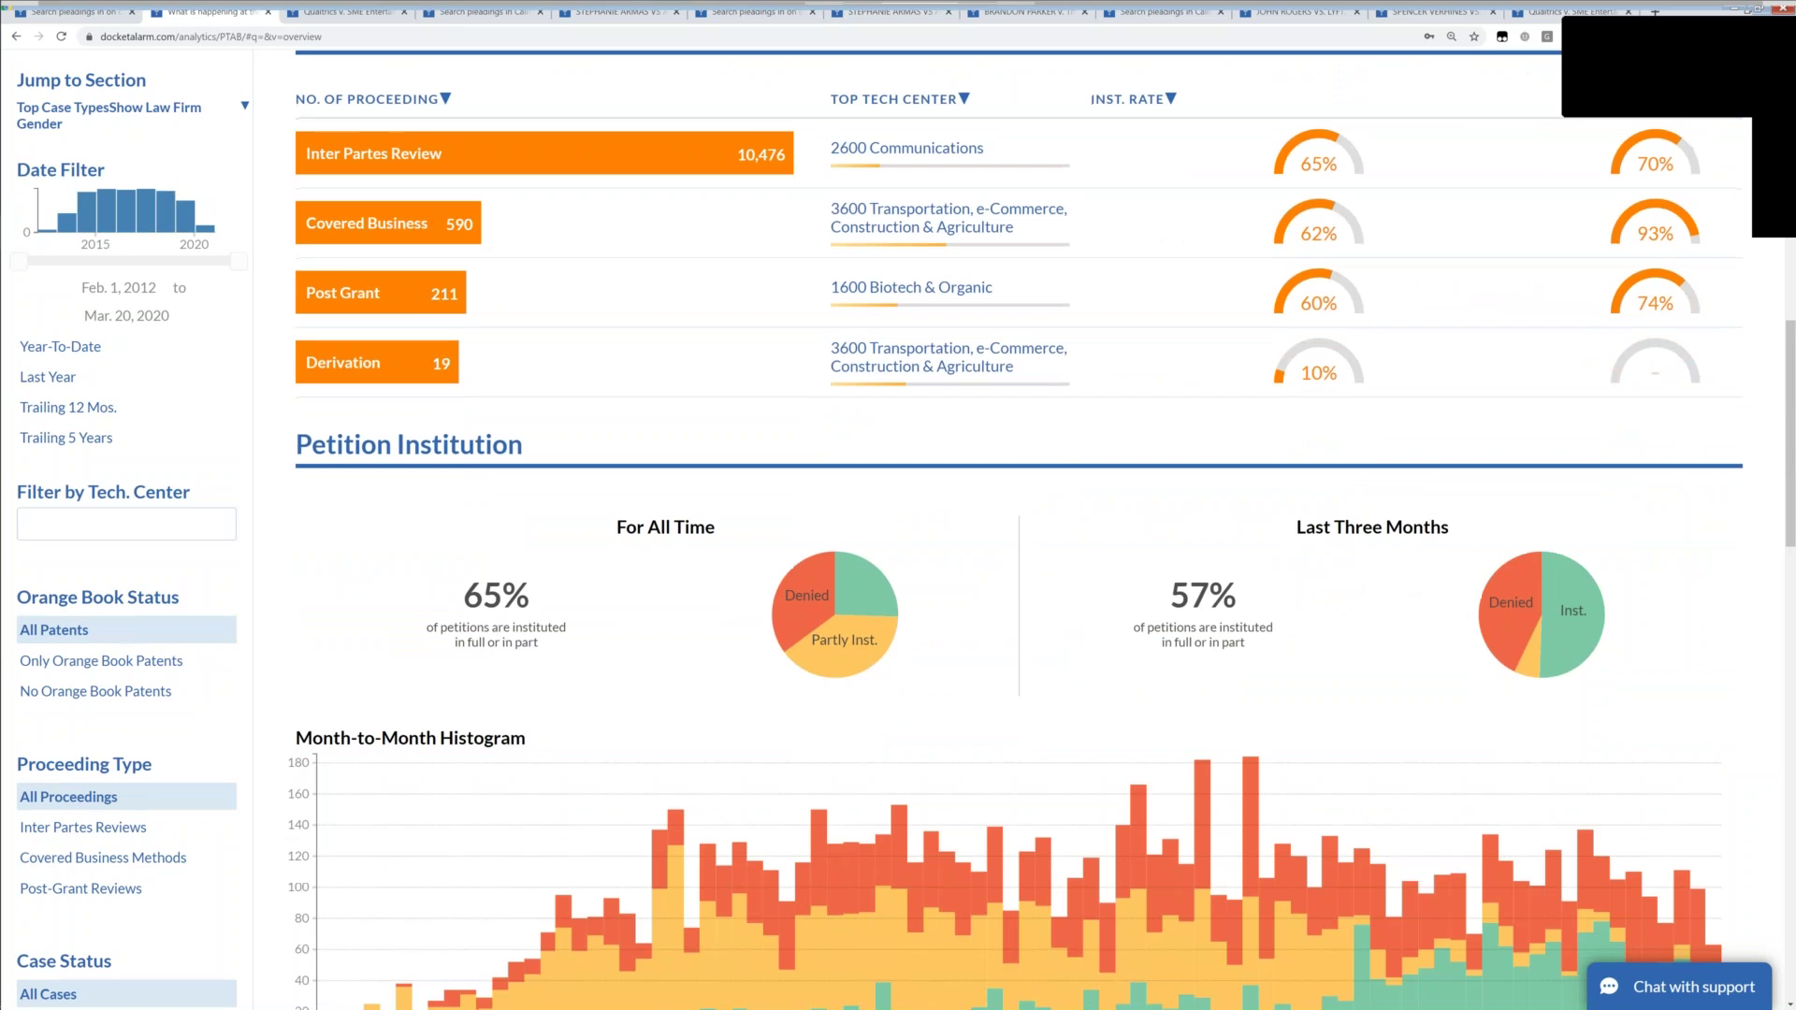
scroll(851, 292, "down", 3)
mouse_move(851, 292)
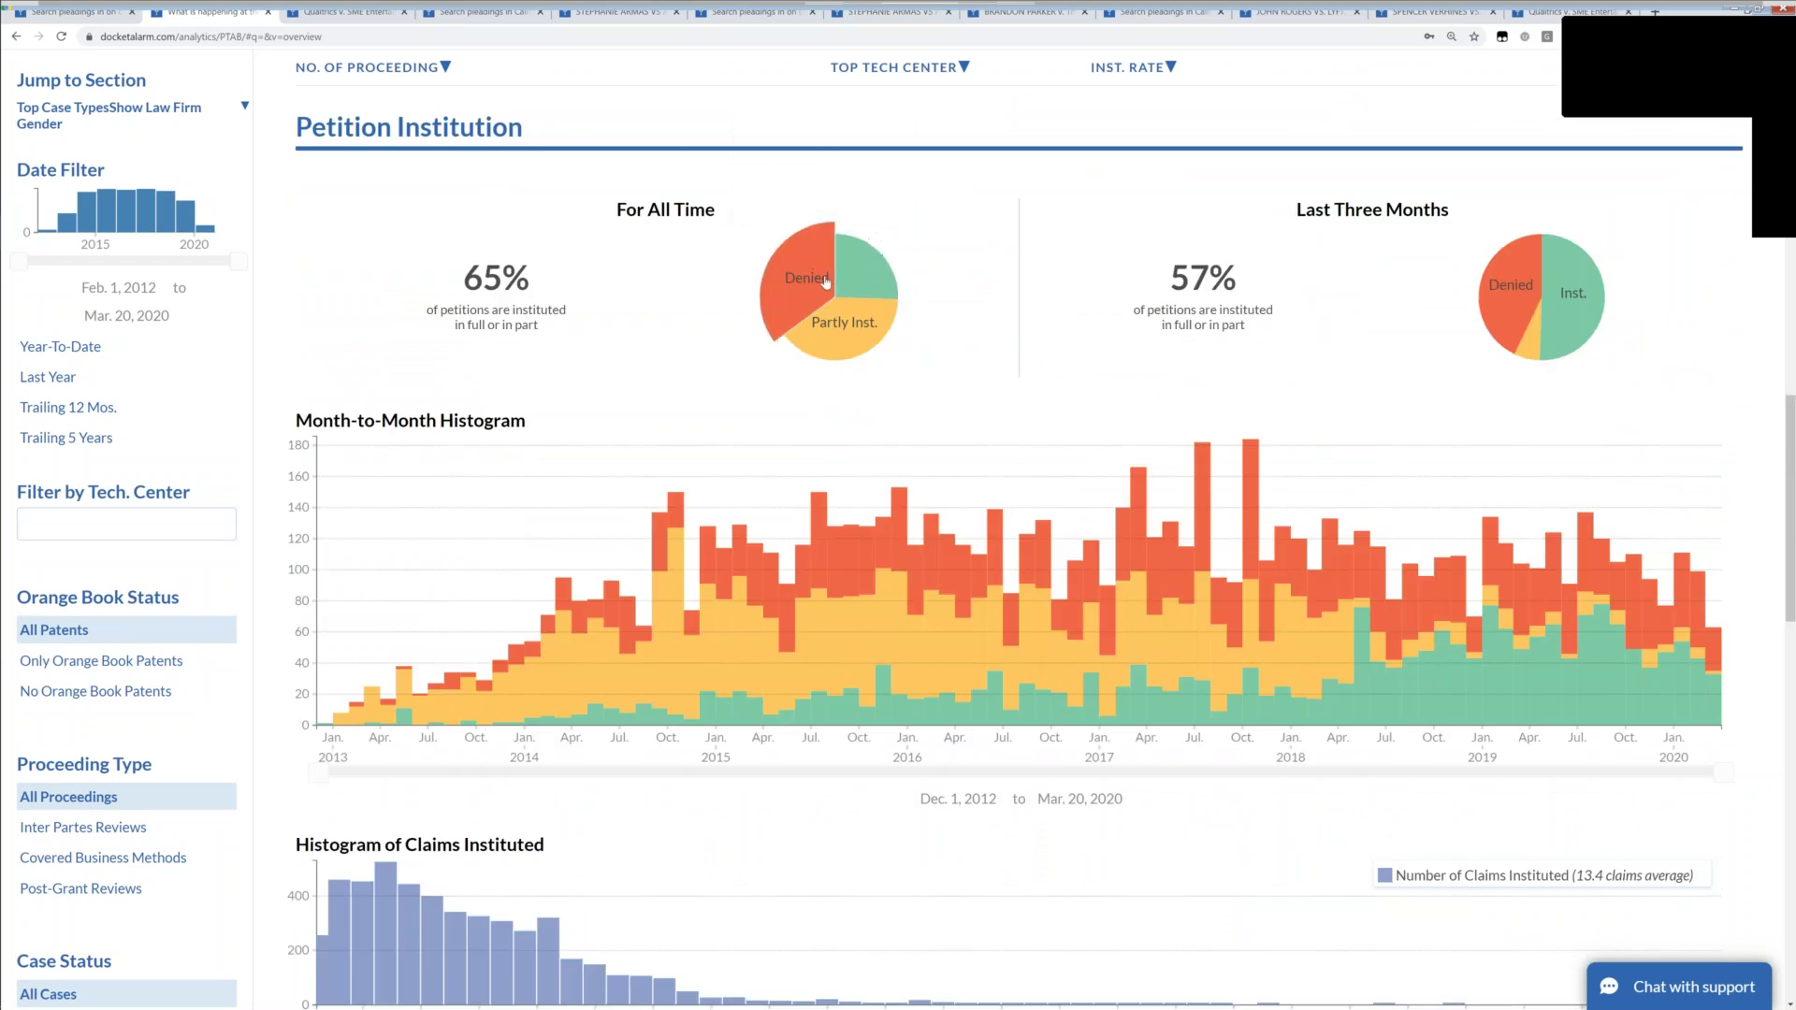
View the PTAB rankings of top law firms, top attorneys and top parties, and switch back to the slide presentation.
scroll(825, 280, "up", 15)
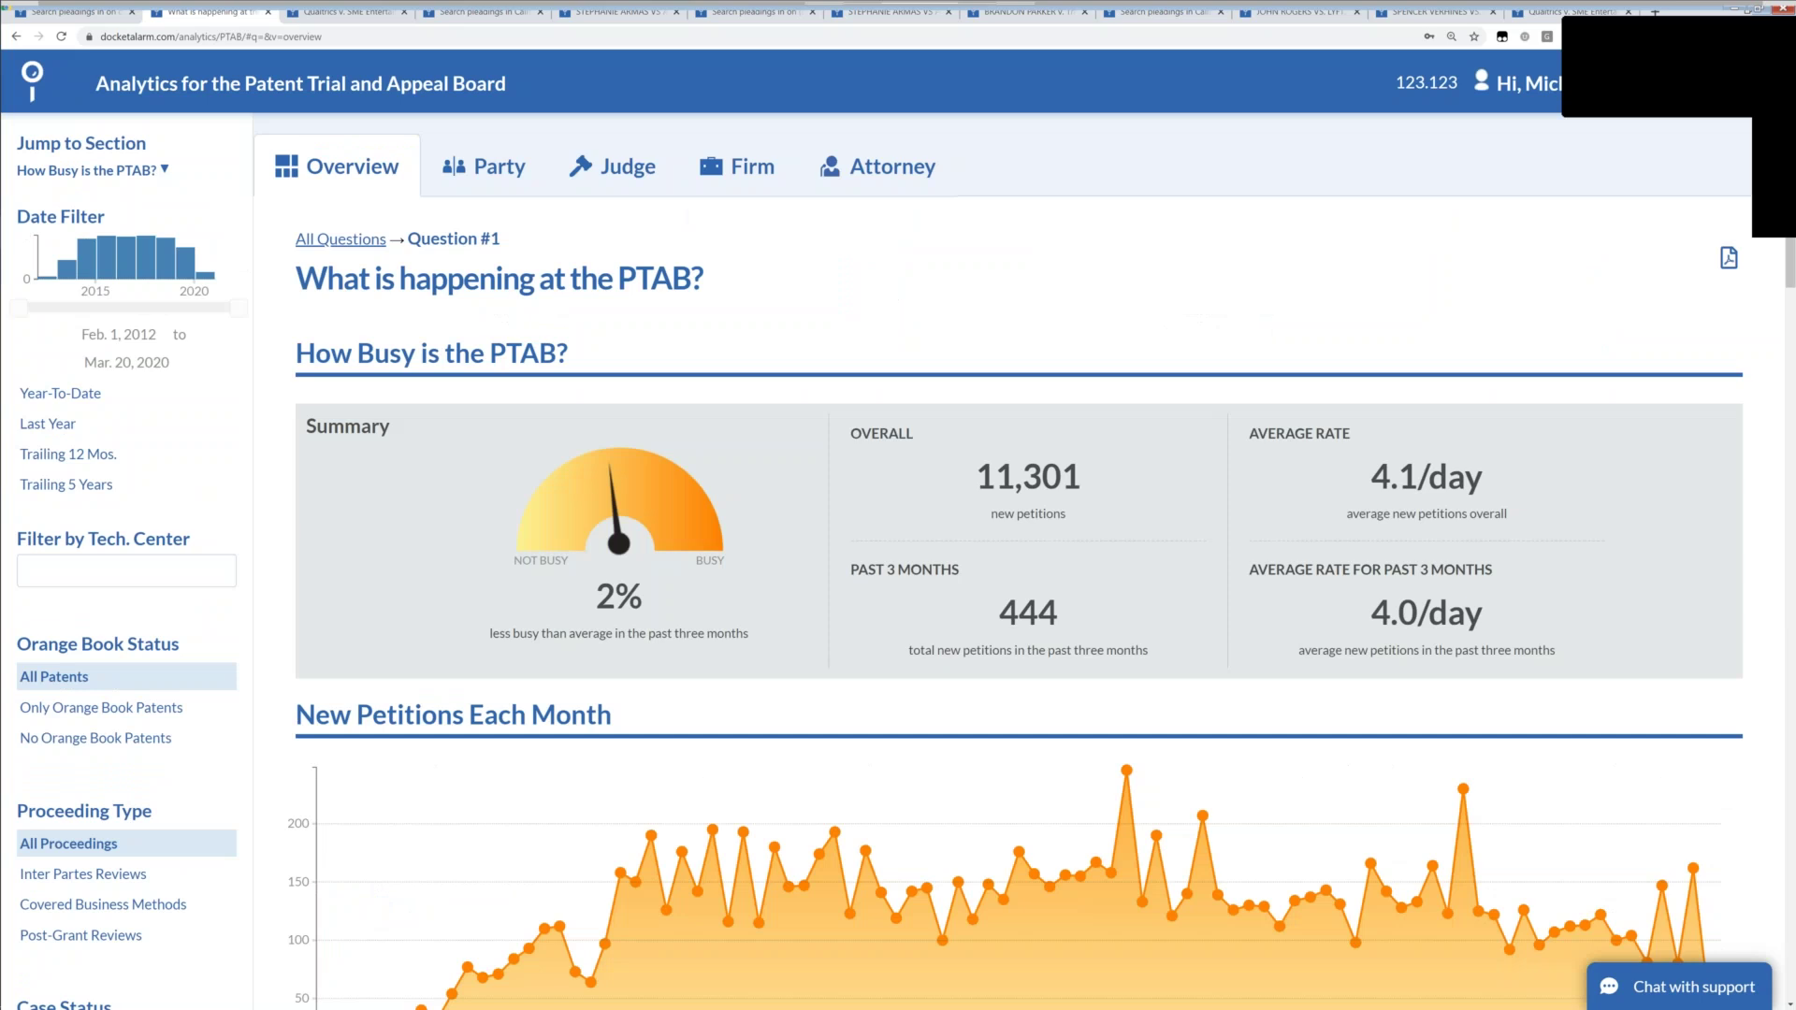
left_click(704, 178)
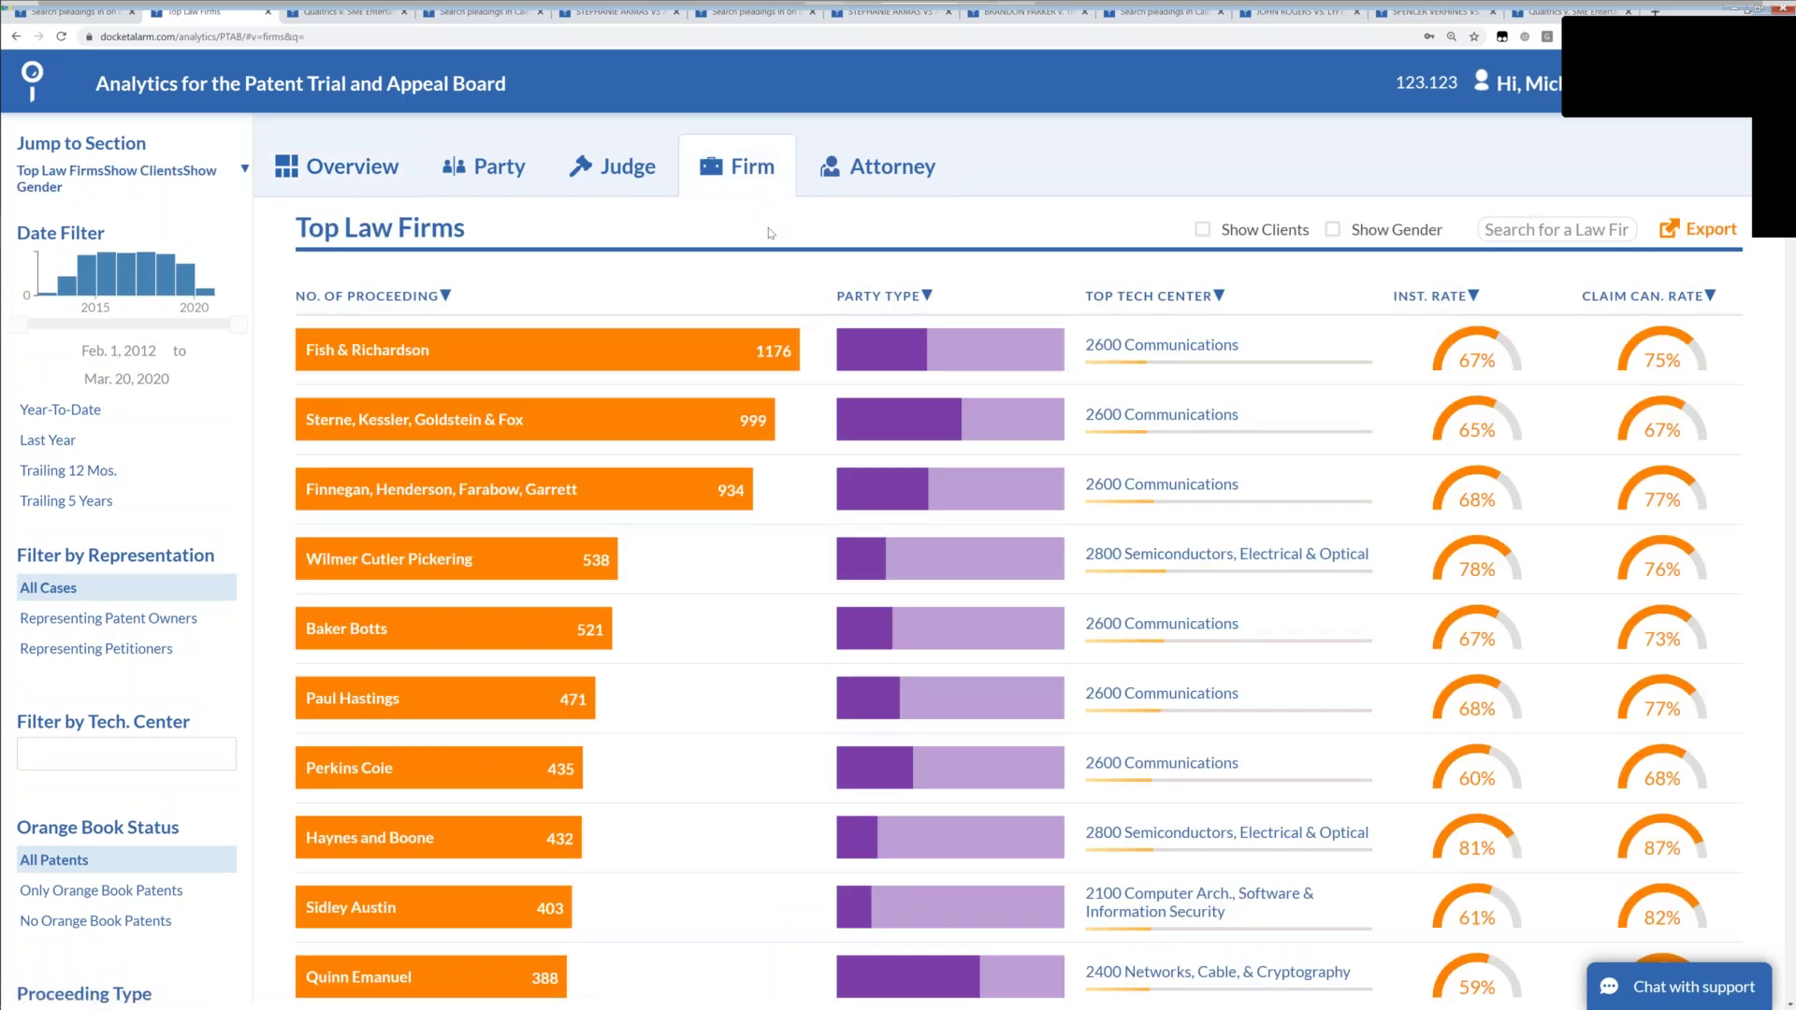
left_click(885, 178)
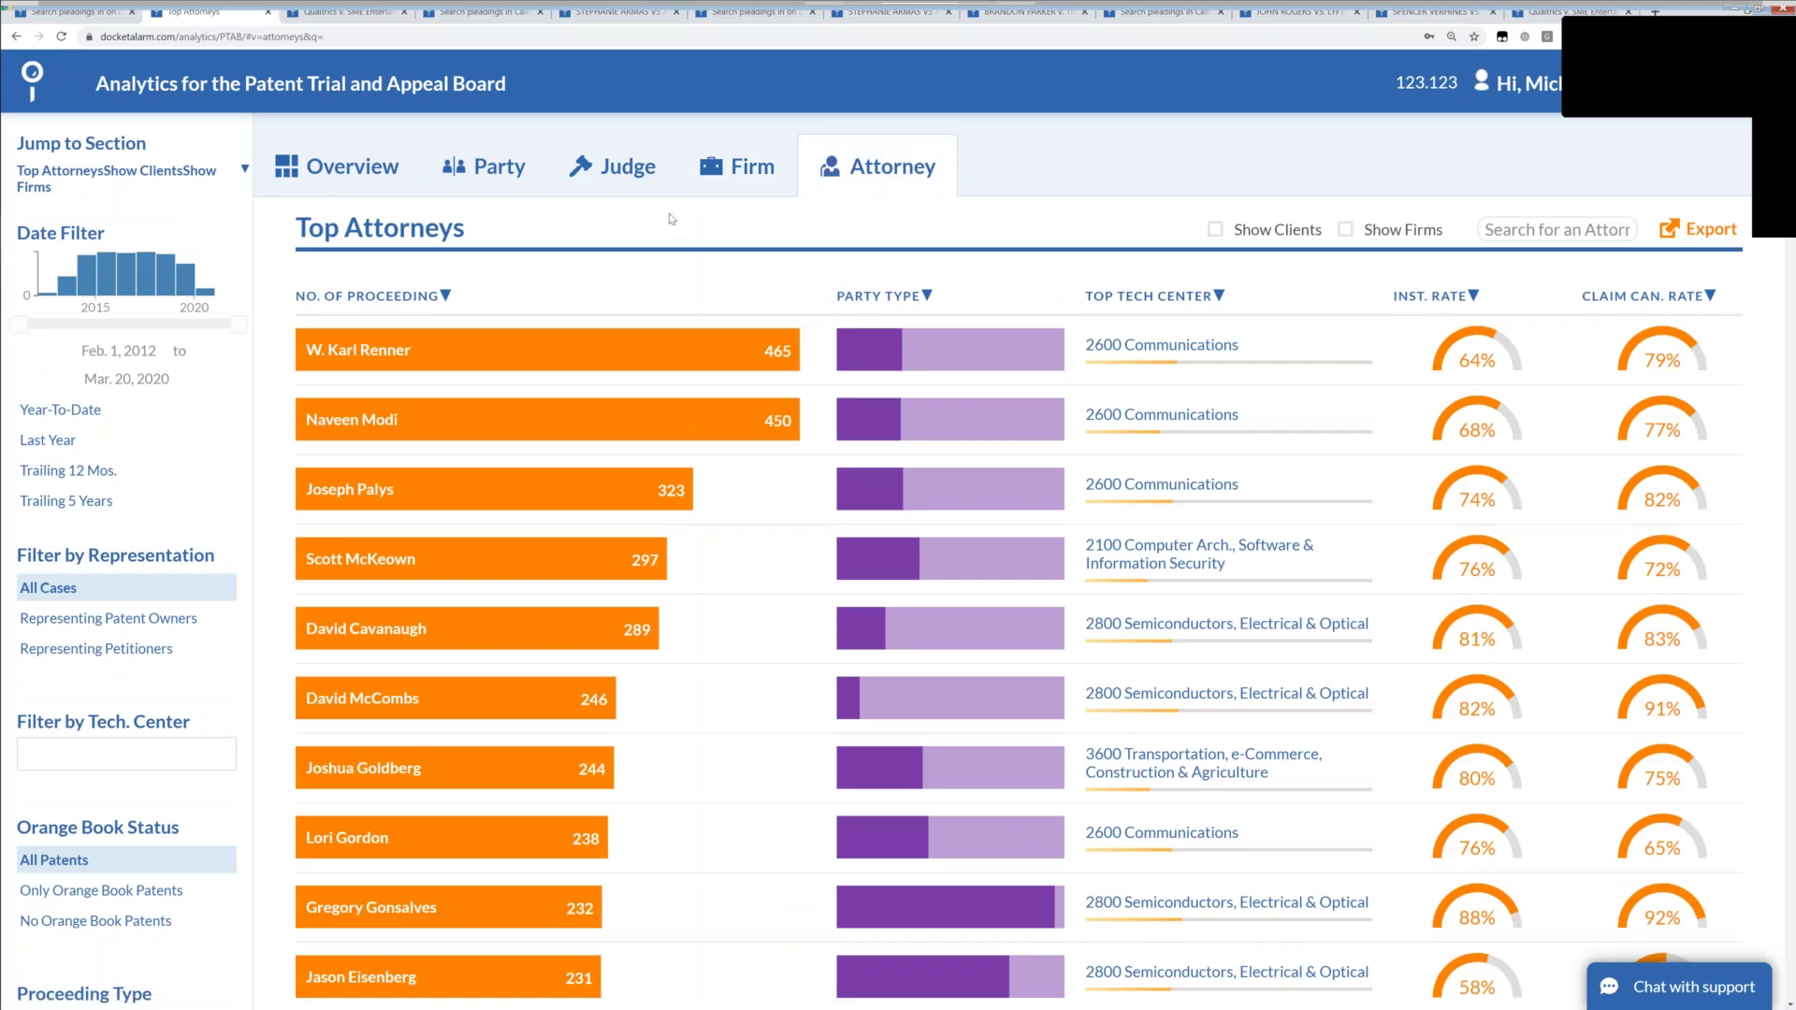
left_click(502, 171)
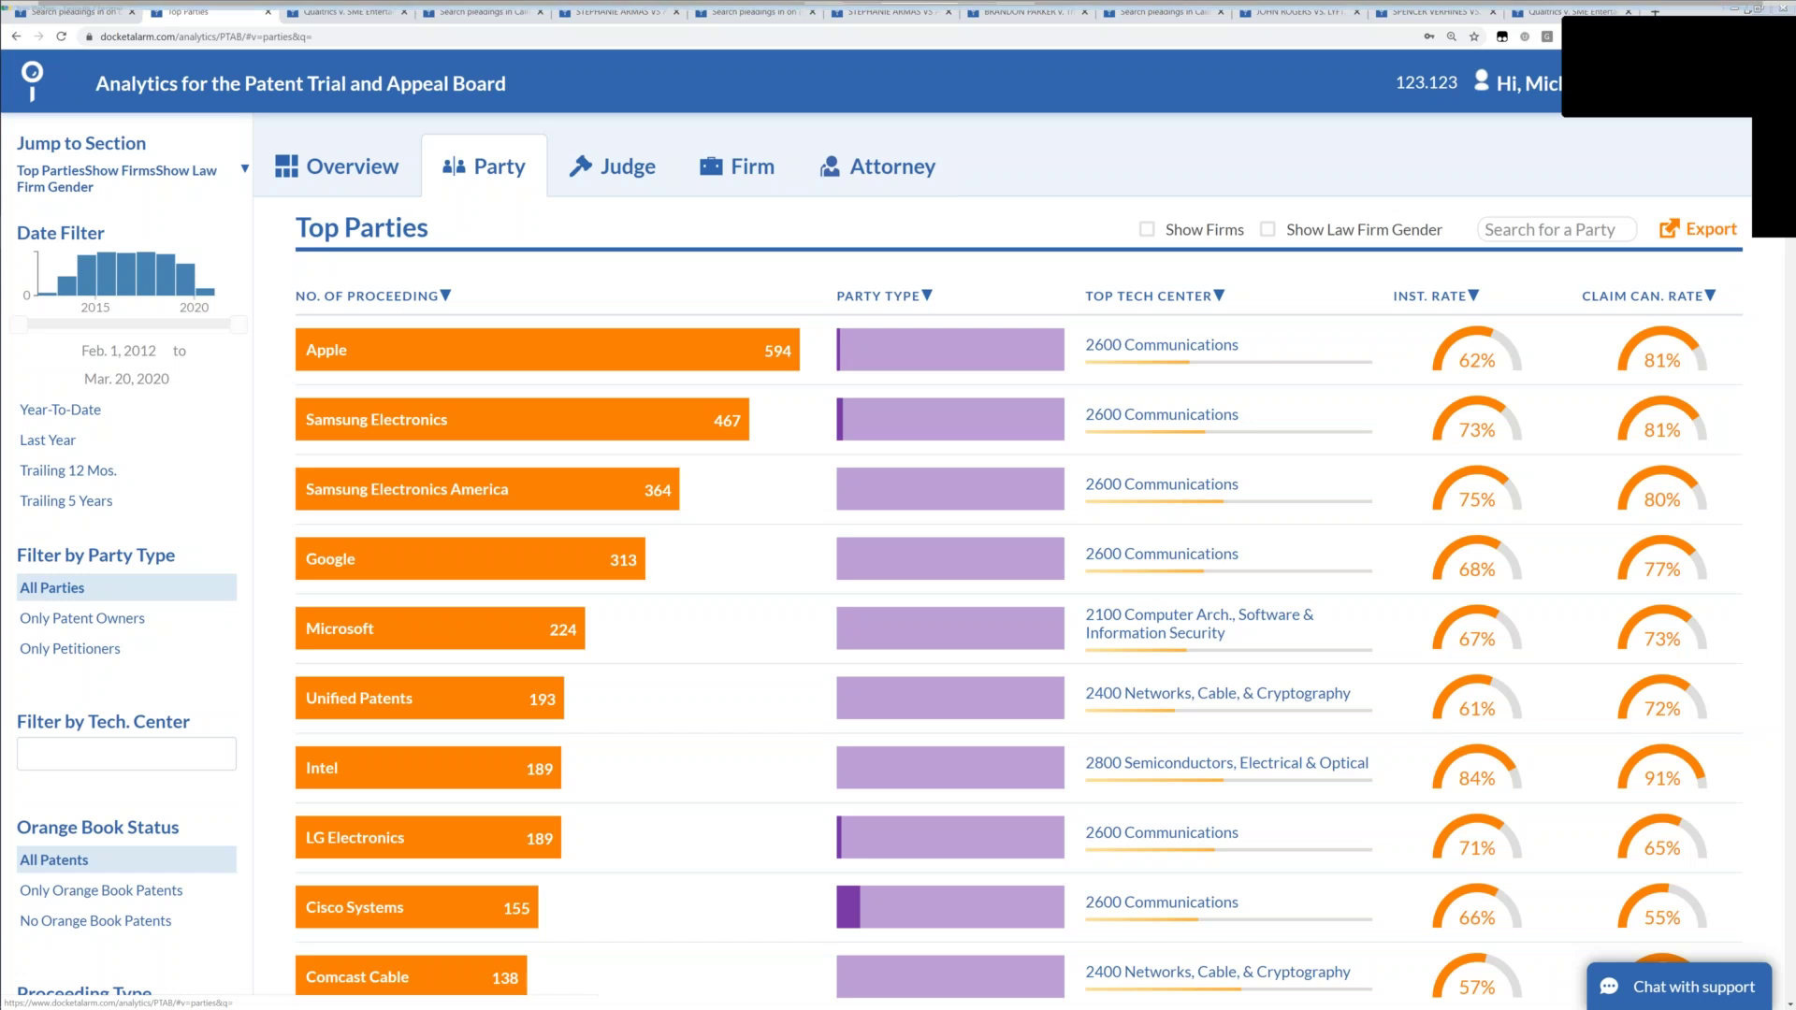
key("alt+Tab")
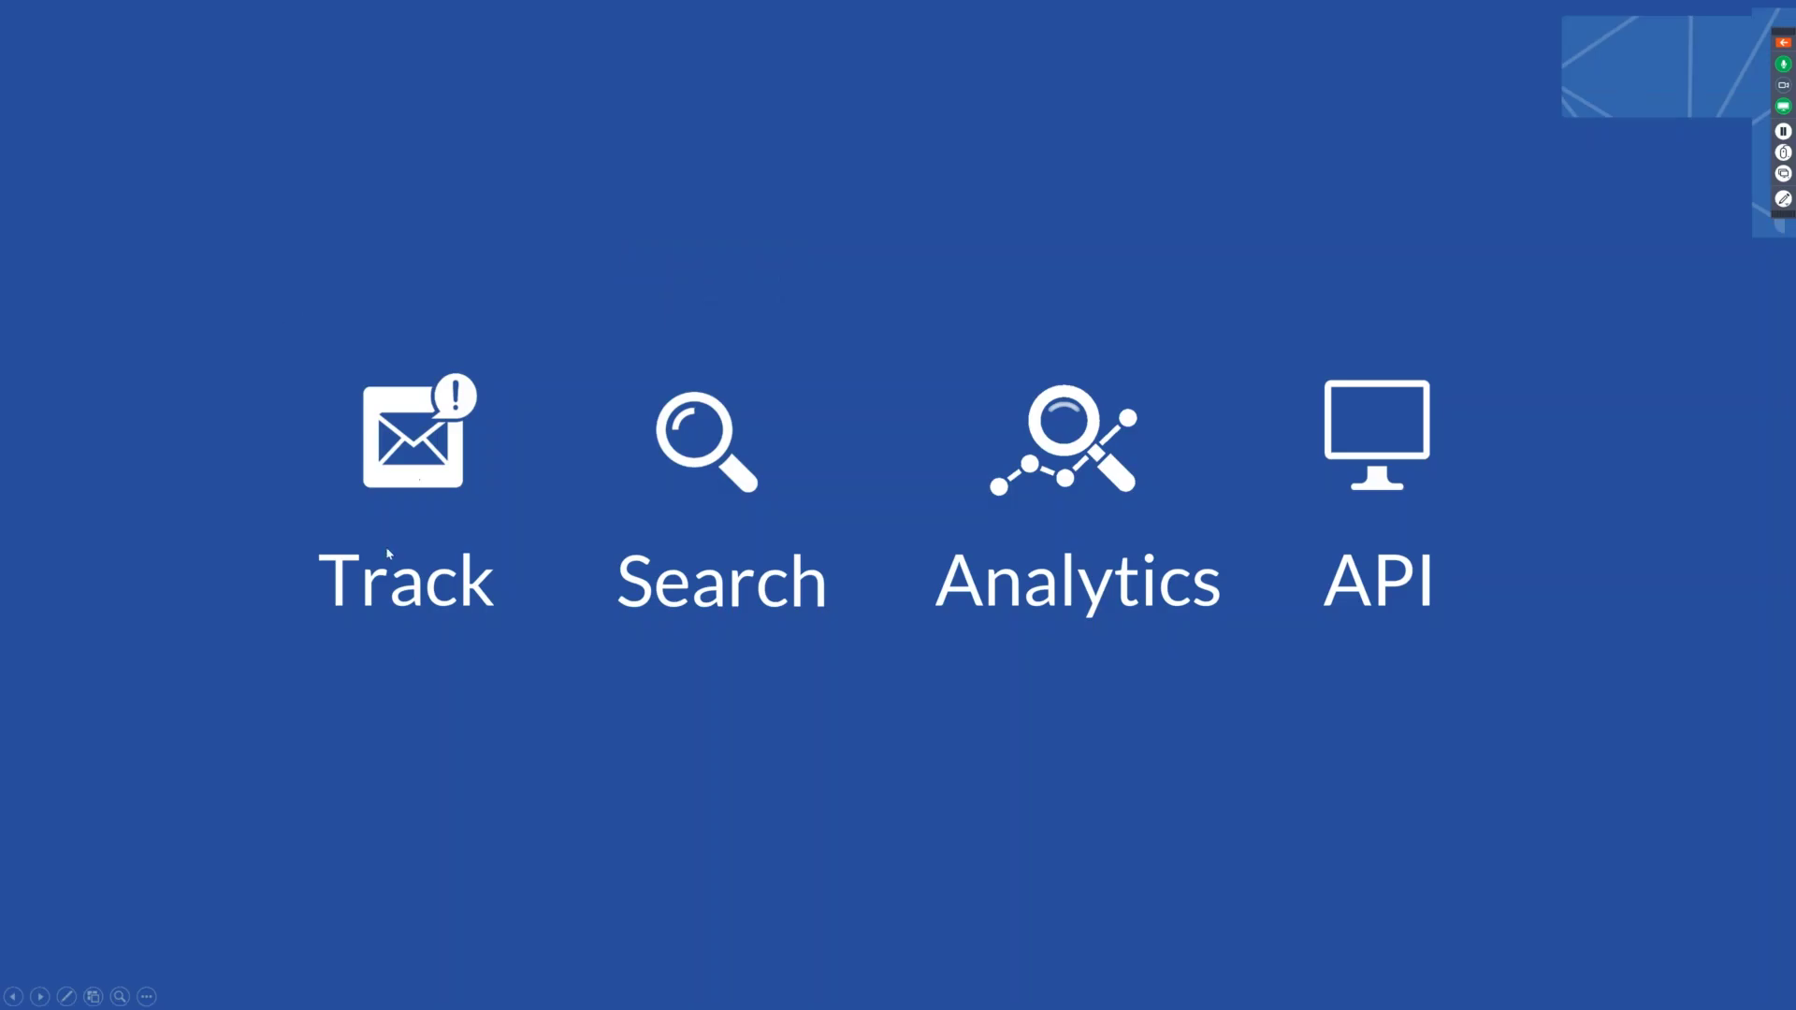